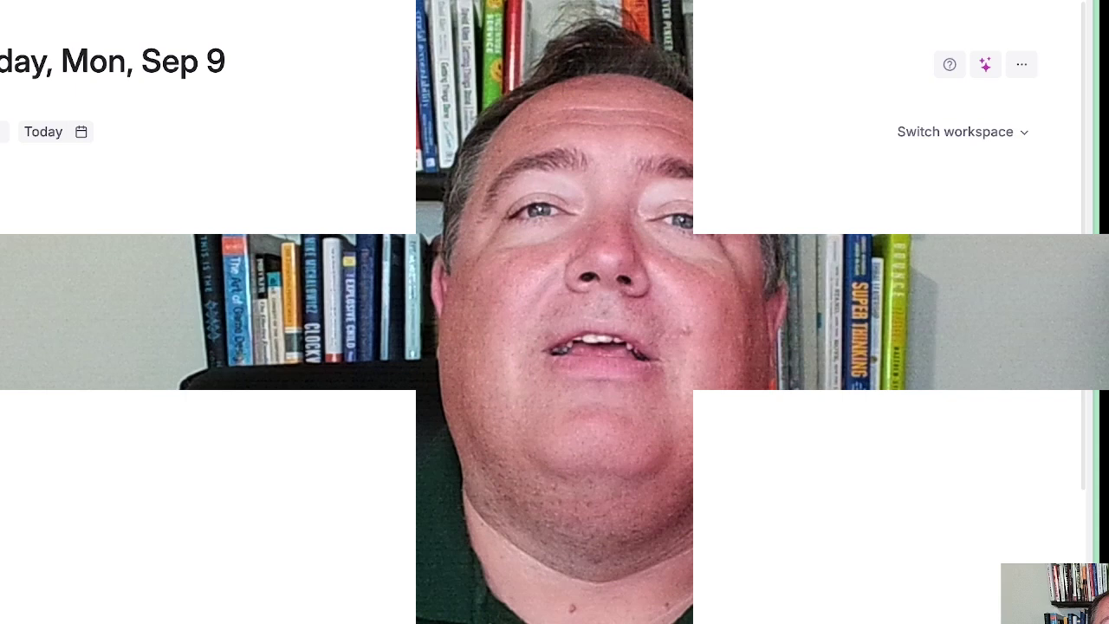
- Create a #task supertag on a new node in today's note and set the tag's color to green
{"action": "type", "text": "s"}
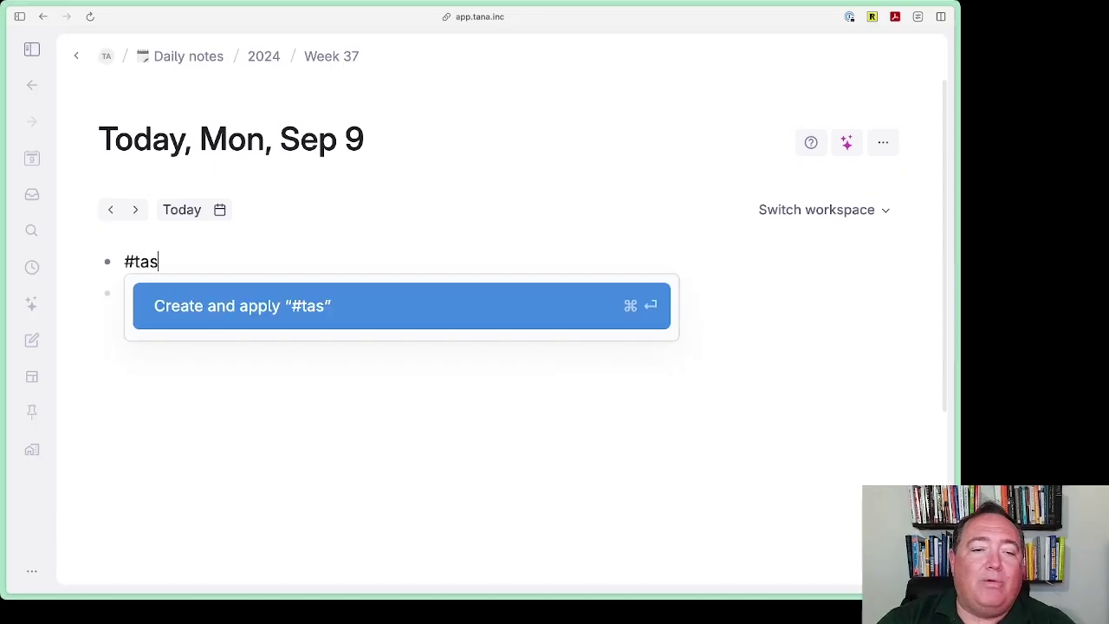
{"action": "type", "text": "k"}
{"action": "key", "text": "Return"}
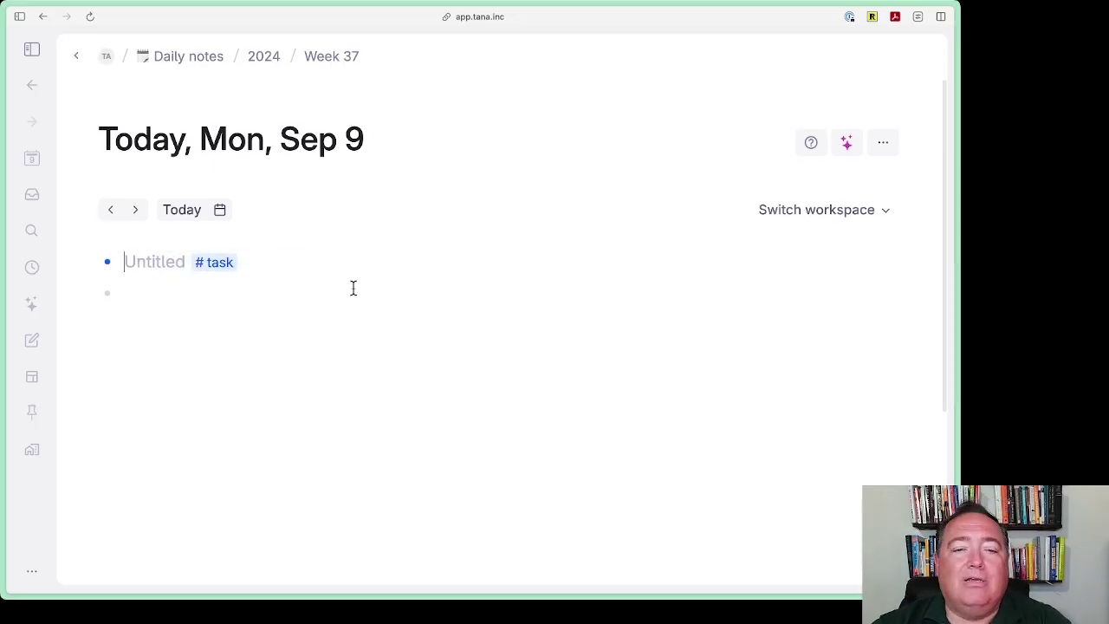
{"action": "left_click", "coordinate": [231, 269]}
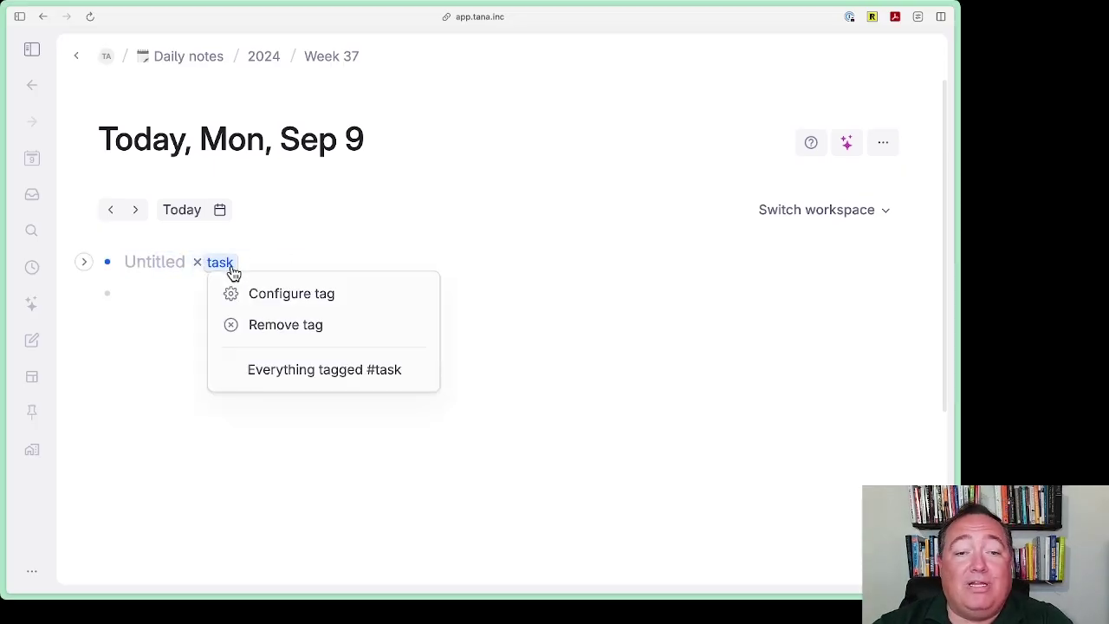
{"action": "left_click", "coordinate": [317, 298]}
{"action": "left_click", "coordinate": [896, 224]}
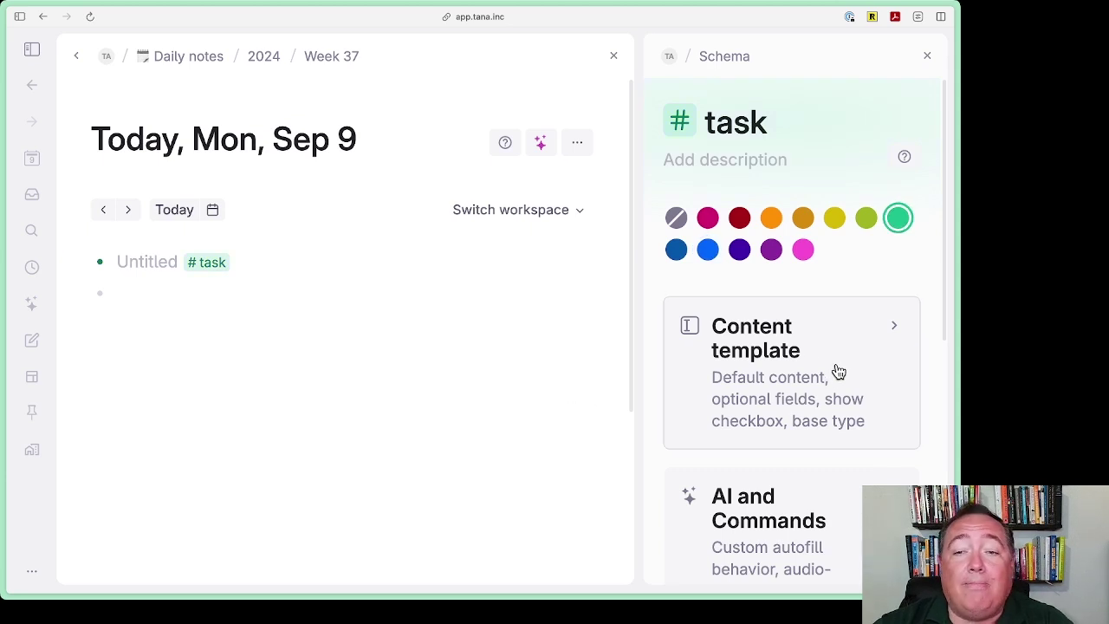
- Add a field named "Scheduled on" to the default content of the #task tag's content template
{"action": "left_click", "coordinate": [789, 360]}
{"action": "scroll", "coordinate": [766, 424], "scroll_direction": "down", "scroll_amount": 3}
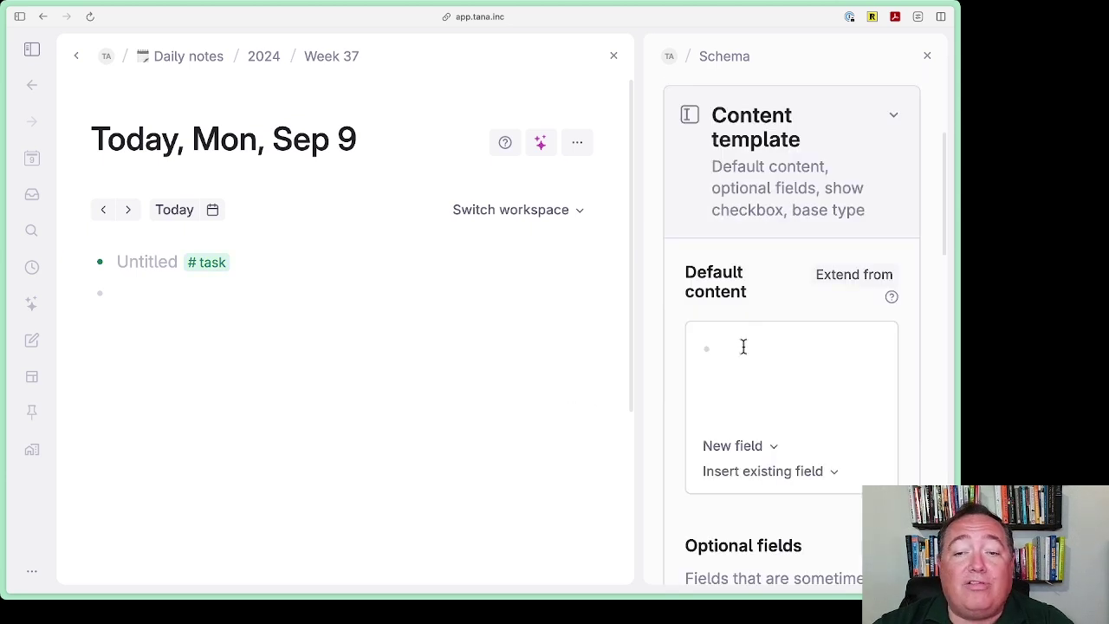
{"action": "left_click", "coordinate": [742, 347]}
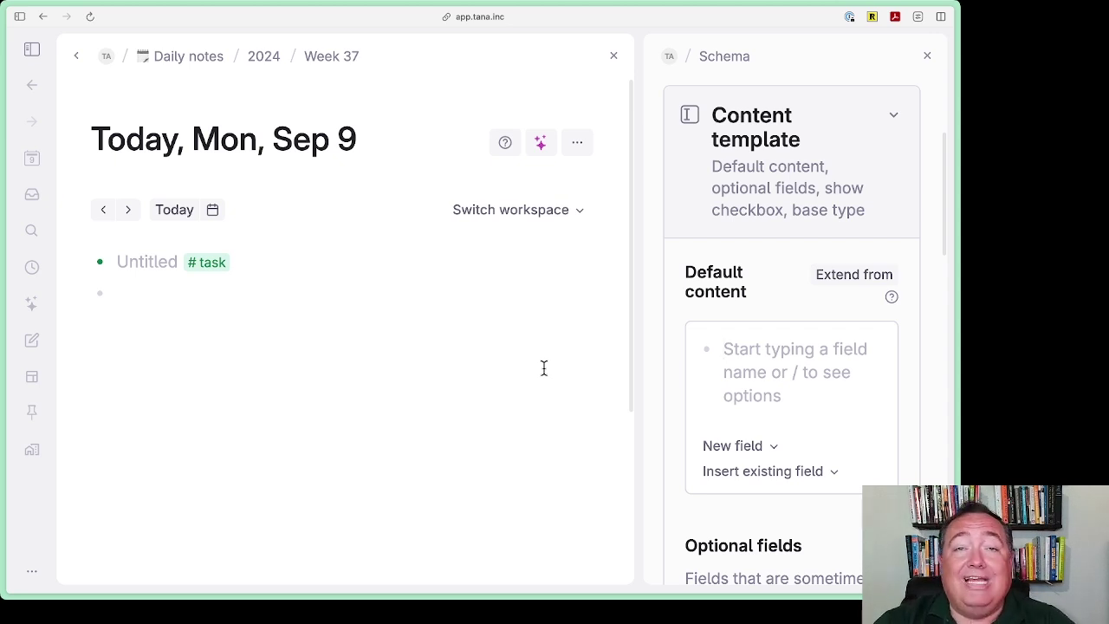
{"action": "type", "text": ">"}
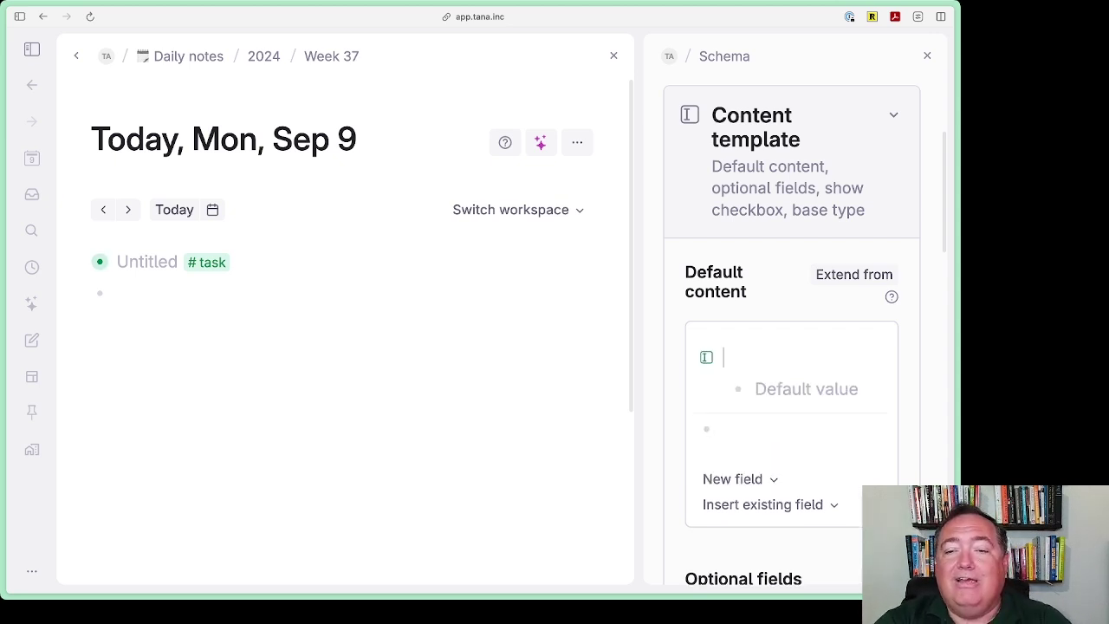
{"action": "type", "text": "Schedul"}
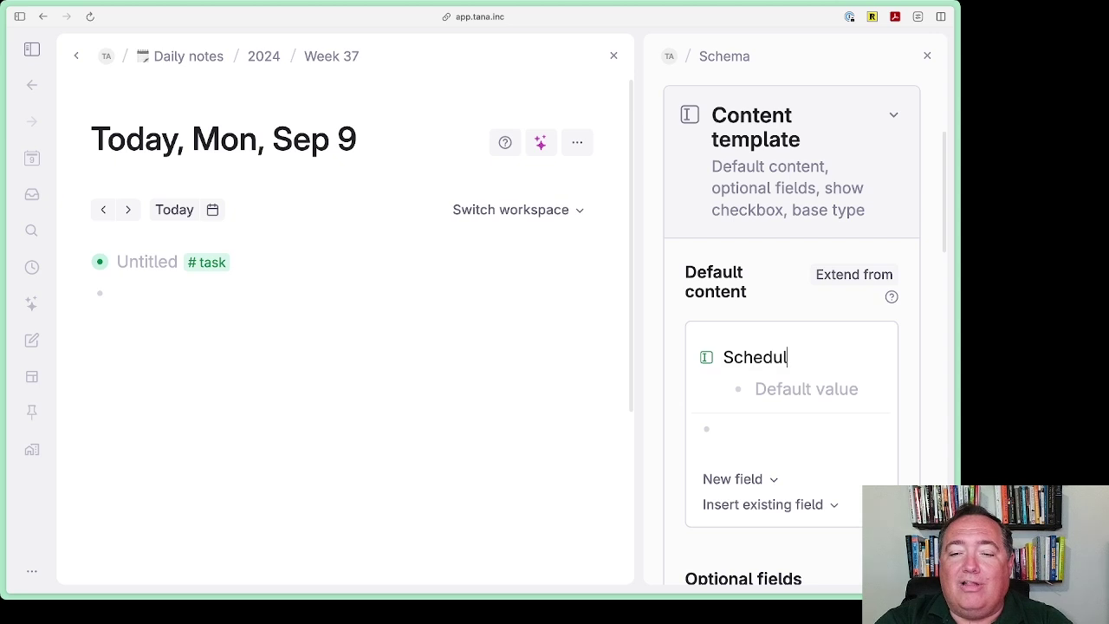
{"action": "type", "text": "ed on"}
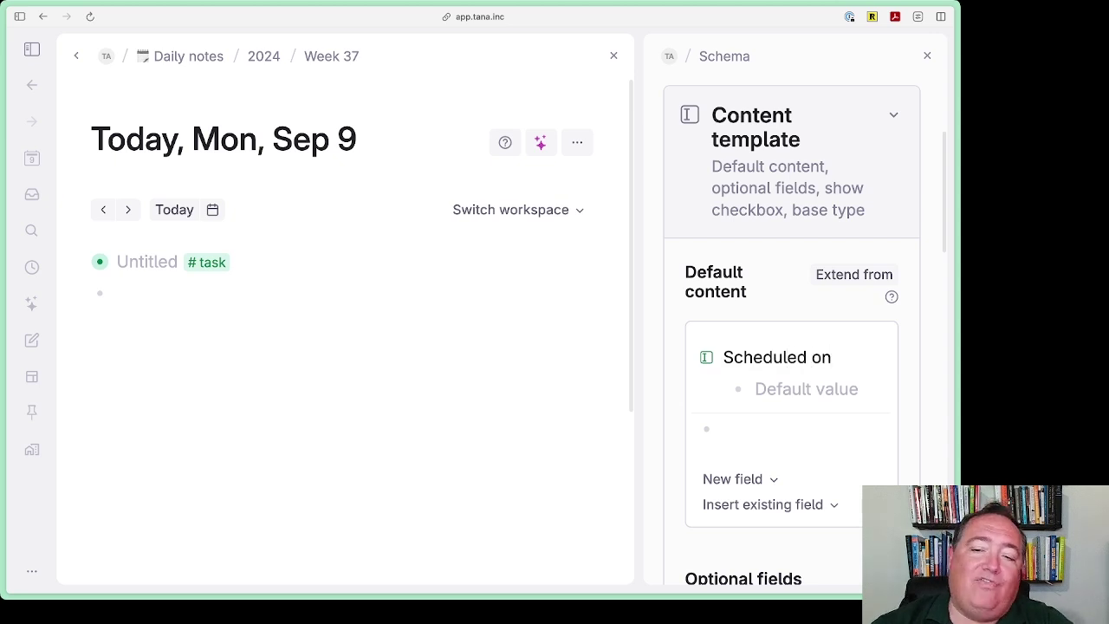
- Configure the "Scheduled on" field with the Date field type, leaving its auto-initialize options off
{"action": "left_click", "coordinate": [707, 362]}
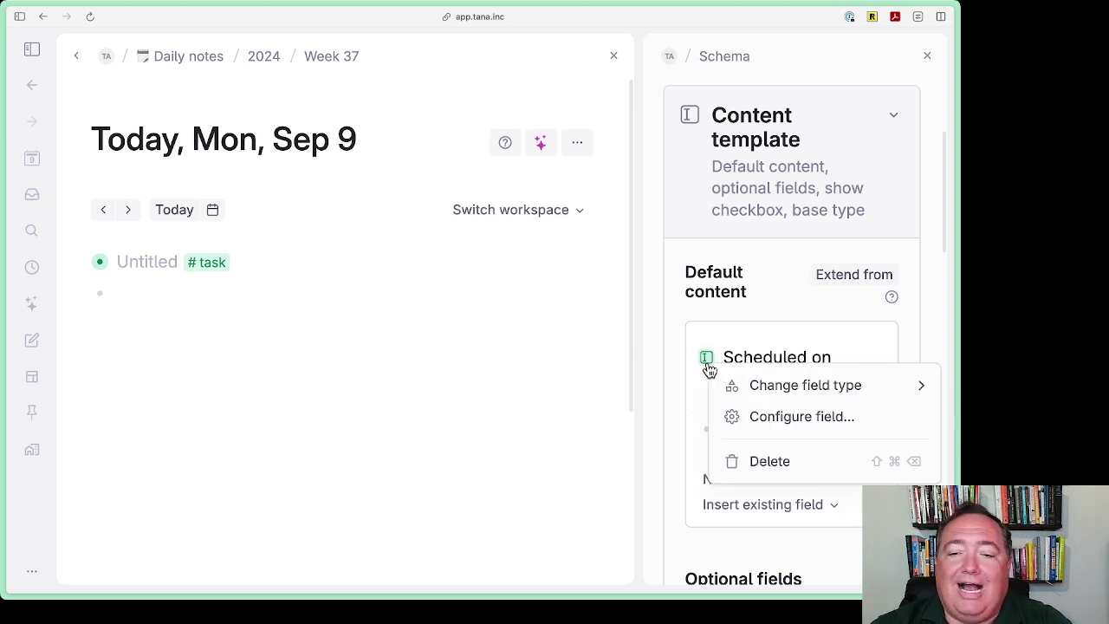
{"action": "left_click", "coordinate": [767, 423]}
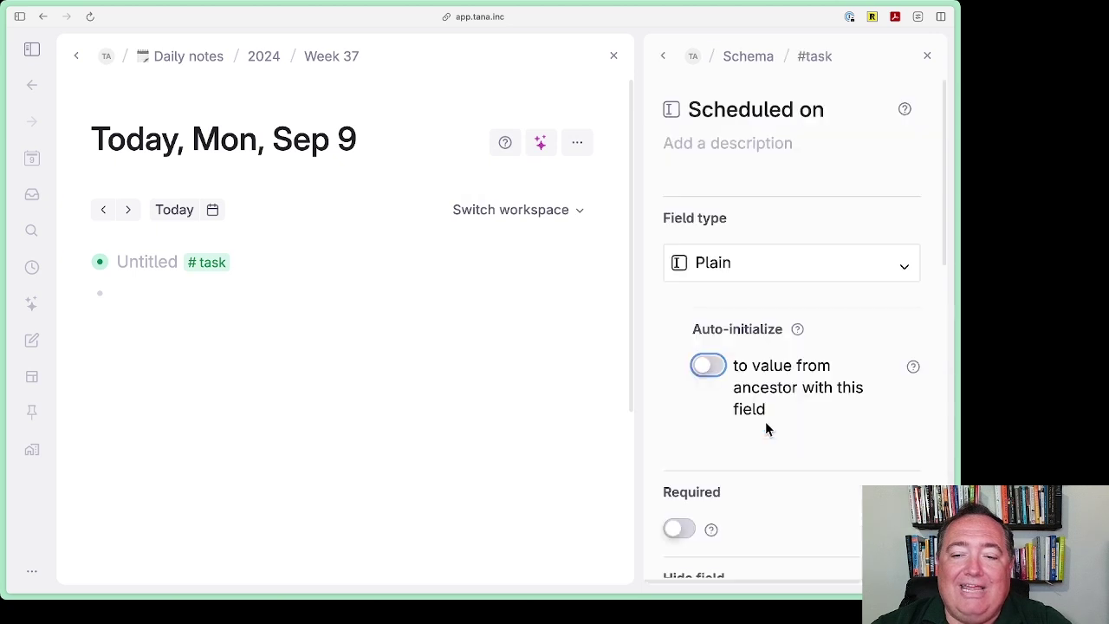
{"action": "left_click", "coordinate": [730, 276]}
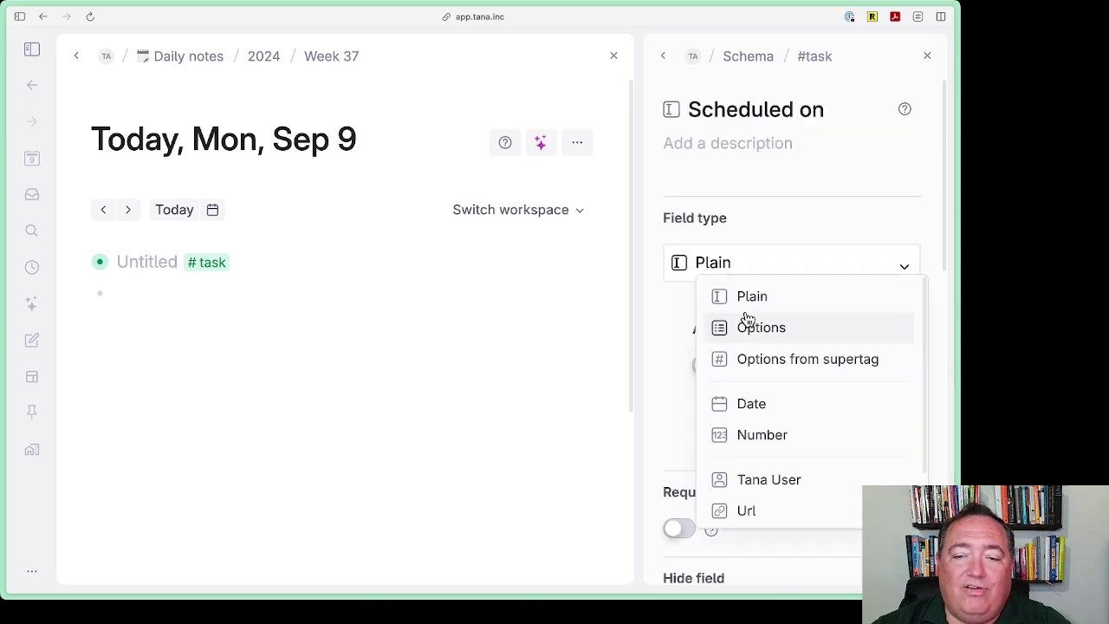
{"action": "left_click", "coordinate": [754, 404]}
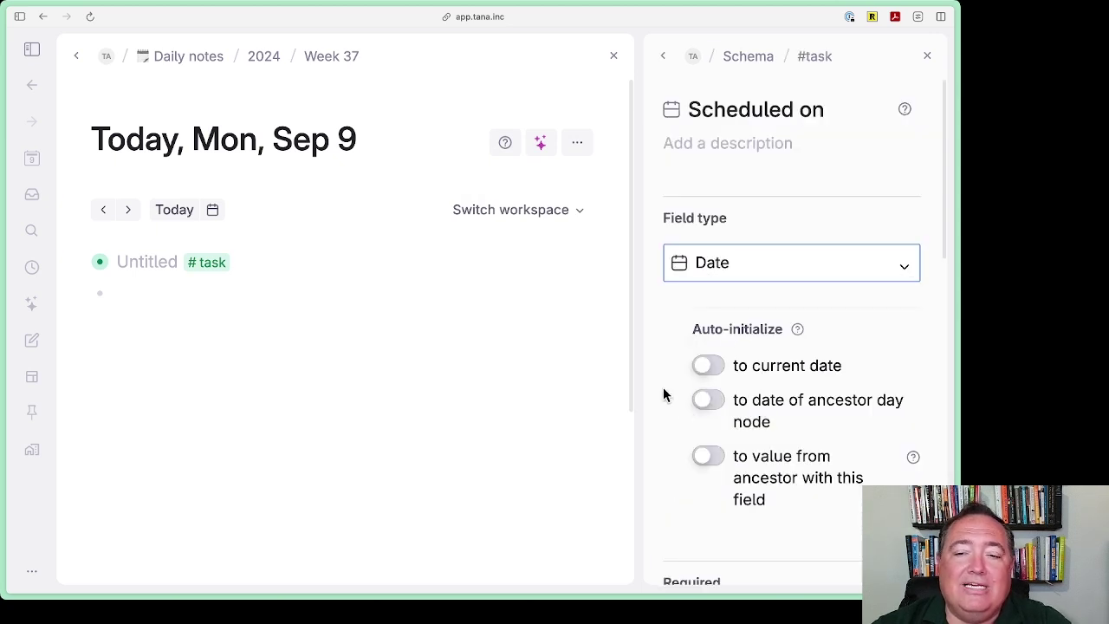
{"action": "scroll", "coordinate": [663, 366], "scroll_direction": "down", "scroll_amount": 1}
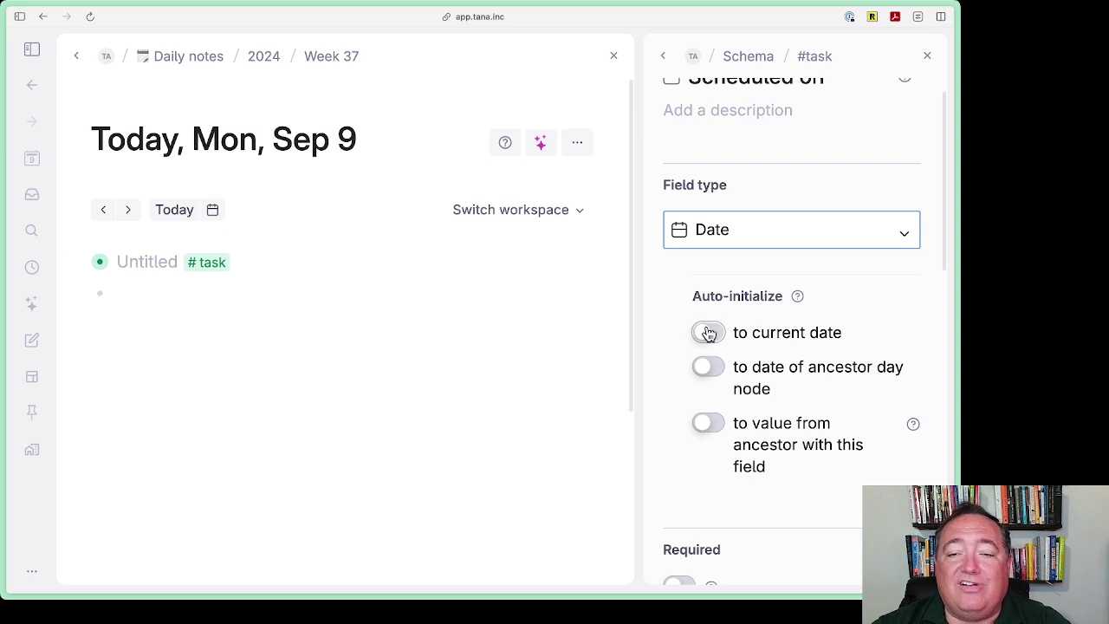
{"action": "scroll", "coordinate": [663, 352], "scroll_direction": "down", "scroll_amount": 5}
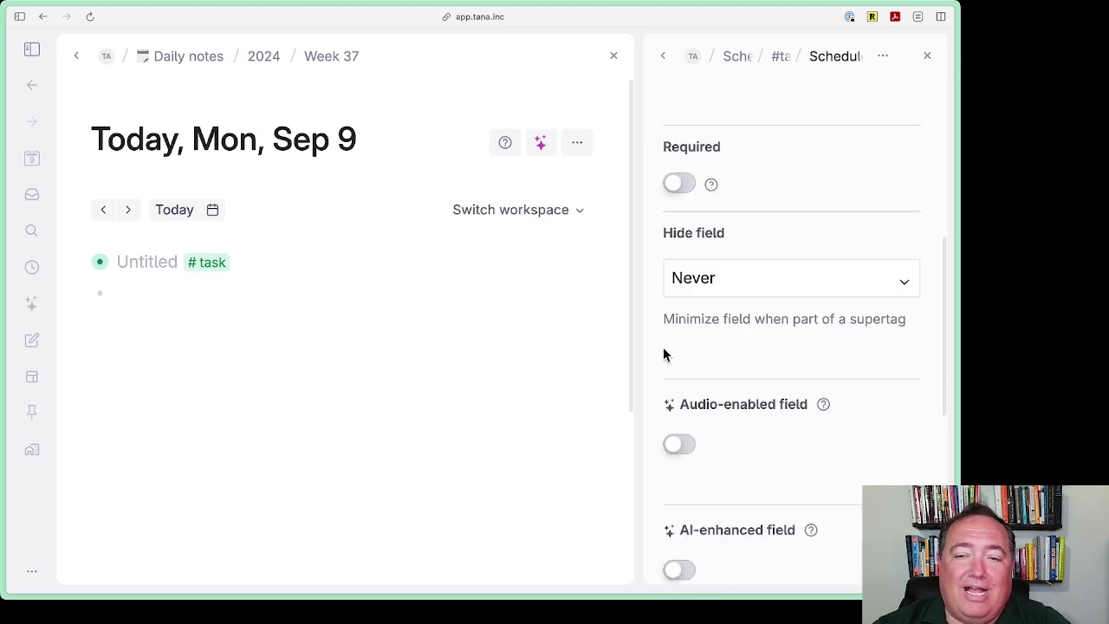
{"action": "scroll", "coordinate": [663, 346], "scroll_direction": "up", "scroll_amount": 5}
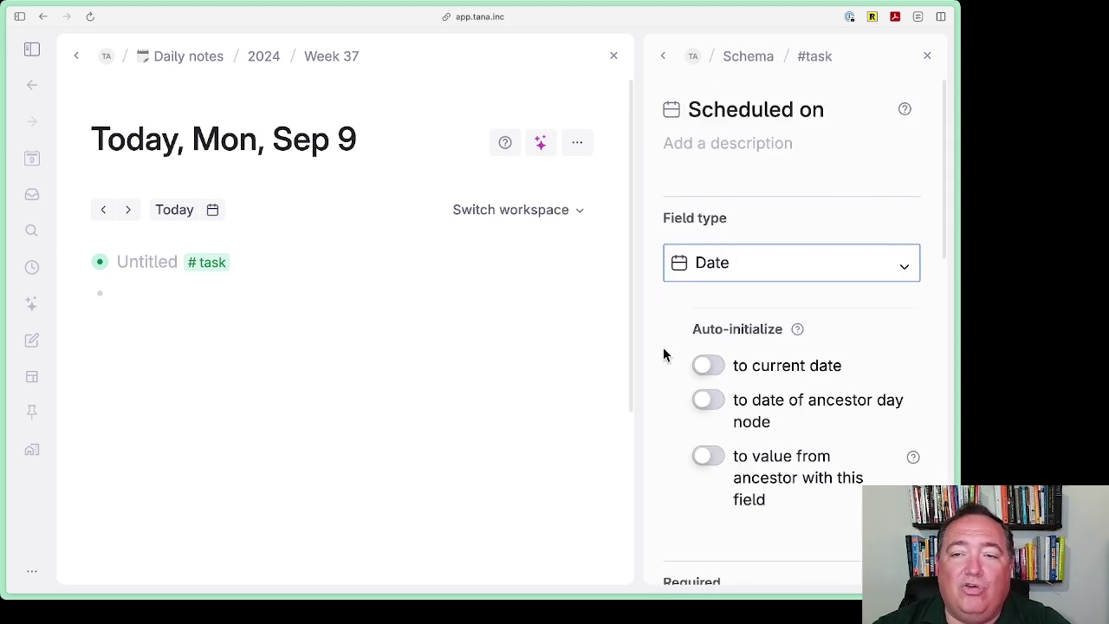
- Return to the #task configuration, check the fields on the untitled task node, and close the configuration pane
{"action": "left_click", "coordinate": [670, 59]}
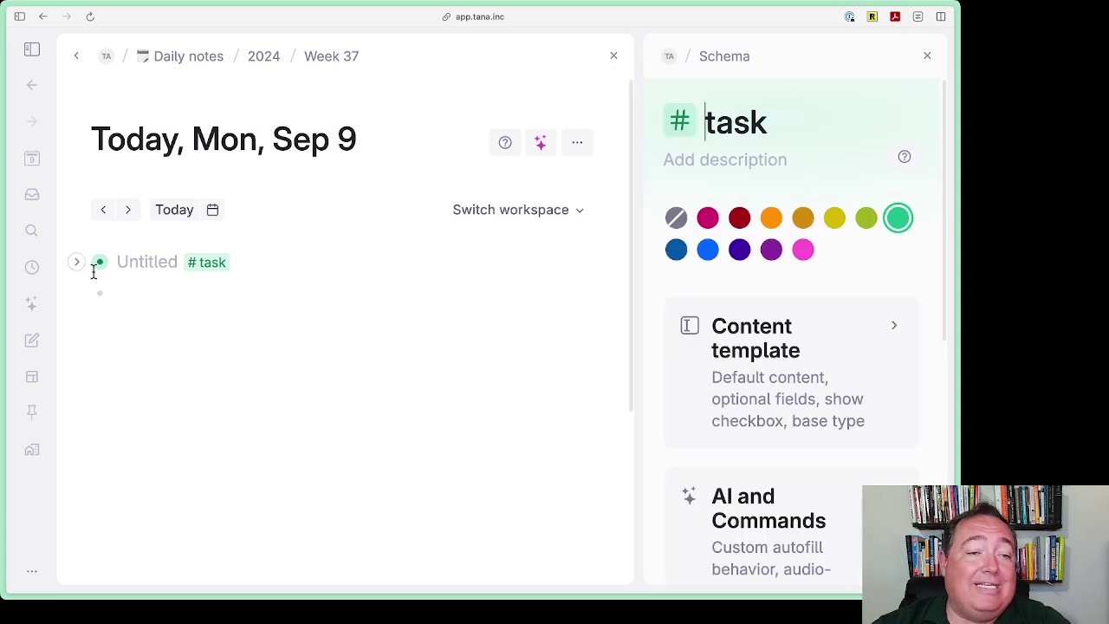
{"action": "left_click", "coordinate": [77, 268]}
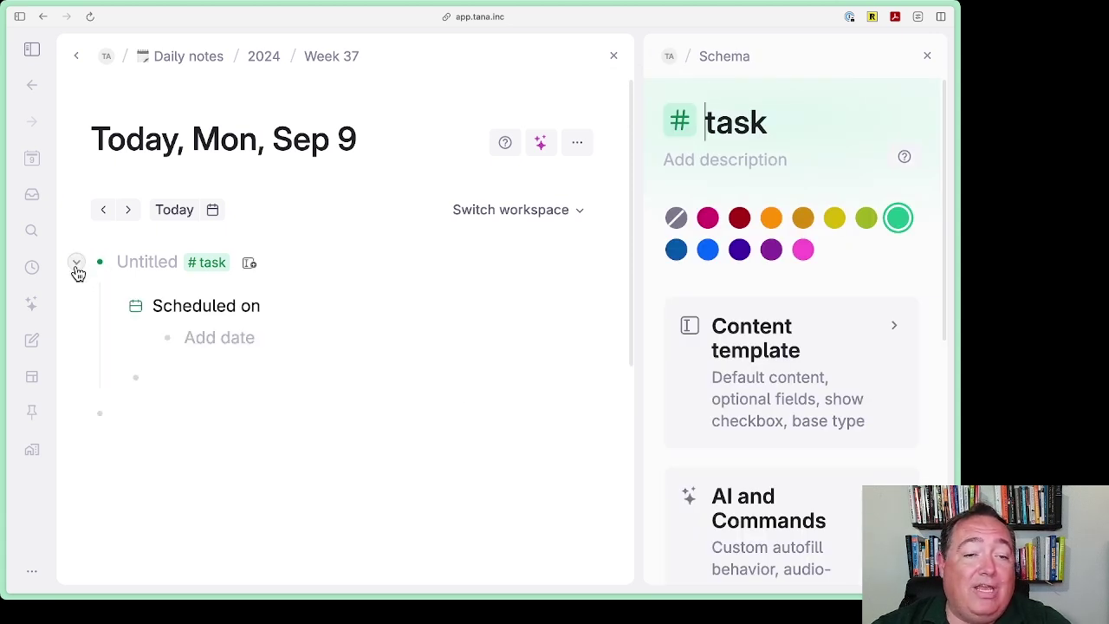
{"action": "left_click", "coordinate": [76, 264]}
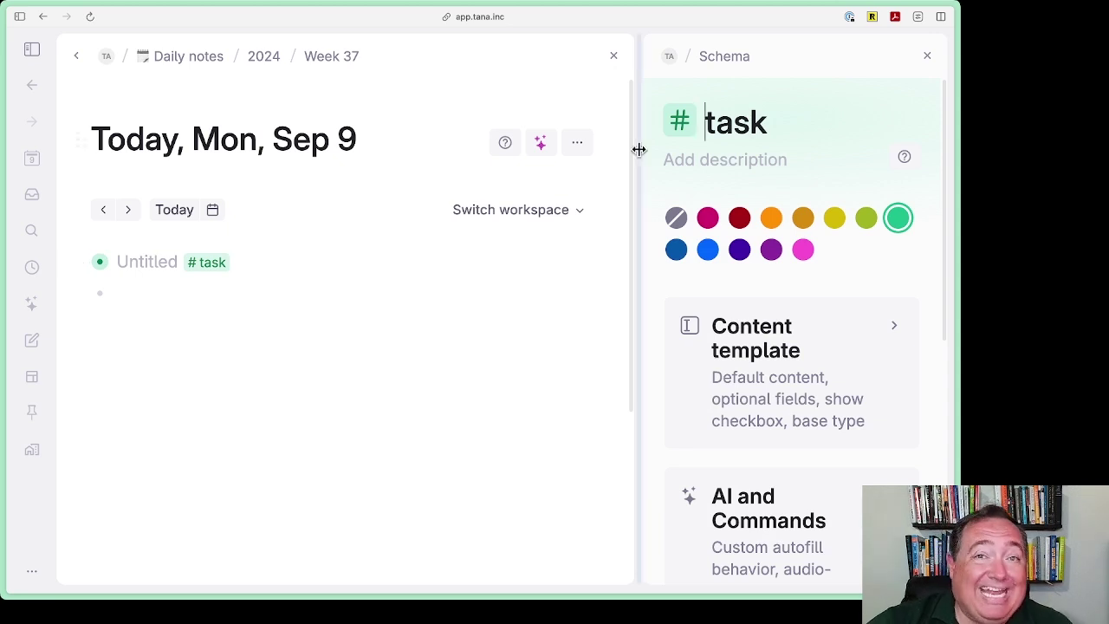
{"action": "left_click", "coordinate": [927, 58]}
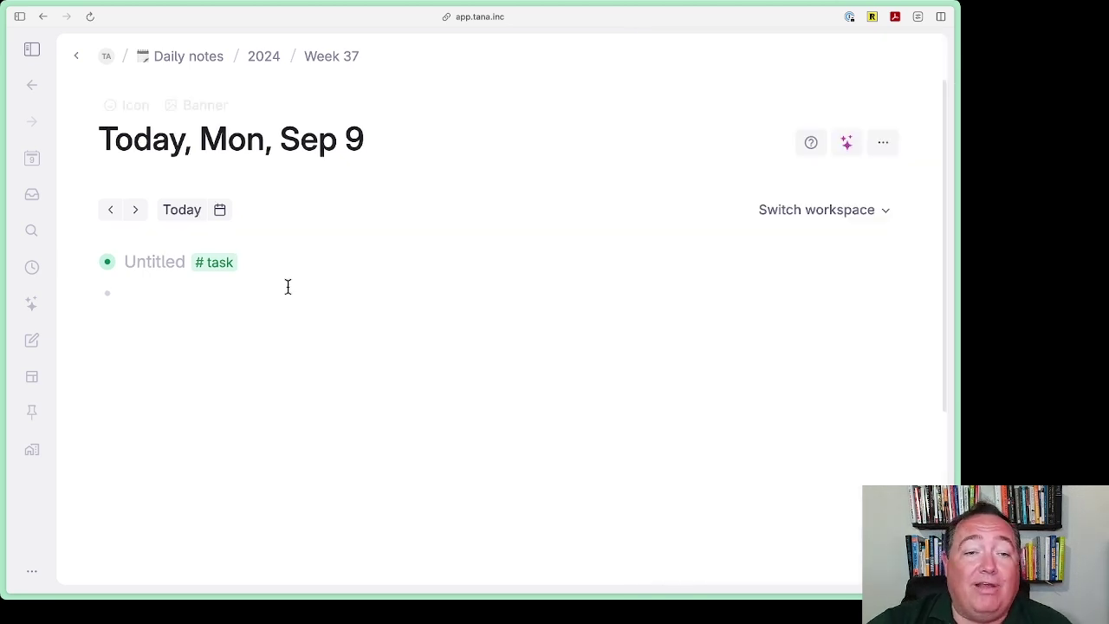
- Create a #recurring task supertag on a new node below the task and set its color to green
{"action": "left_click", "coordinate": [287, 286]}
{"action": "type", "text": "#recurring task"}
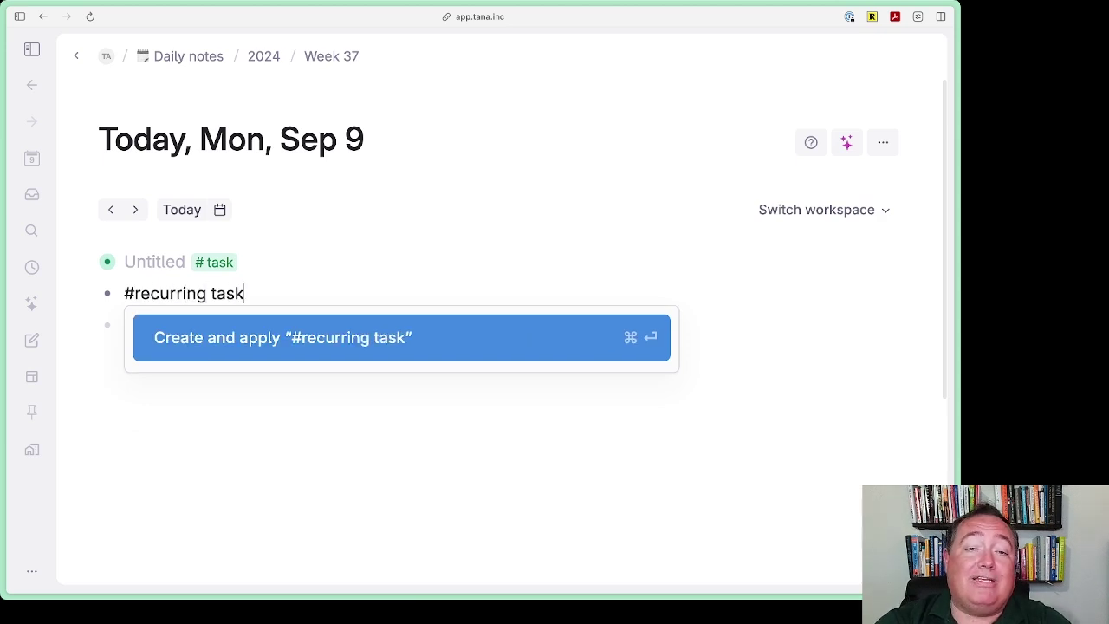
{"action": "key", "text": "Return"}
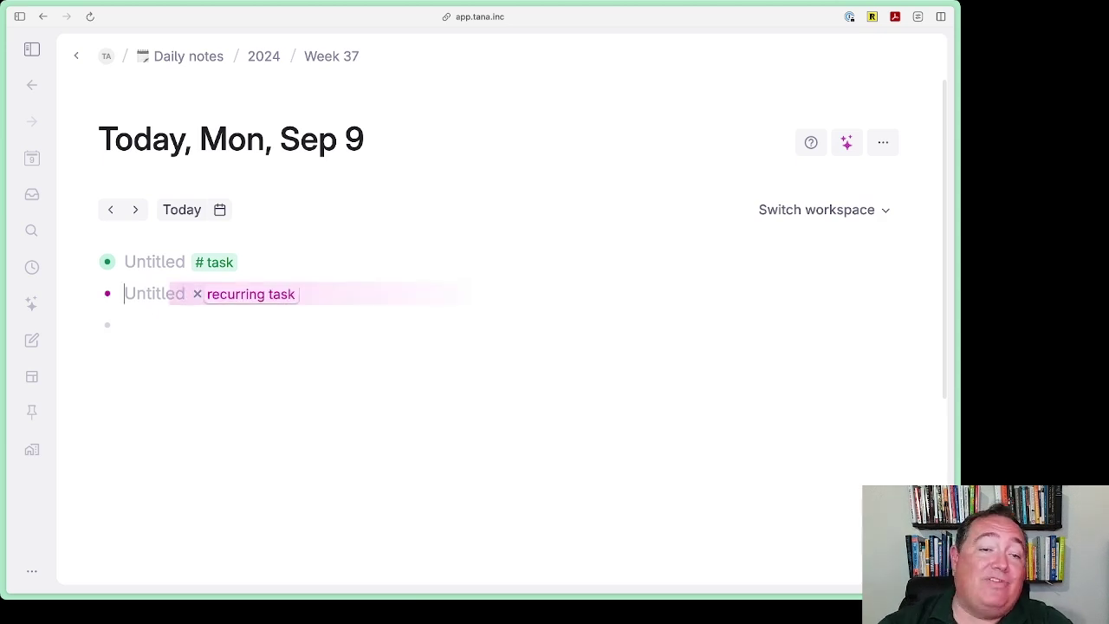
{"action": "left_click", "coordinate": [257, 303]}
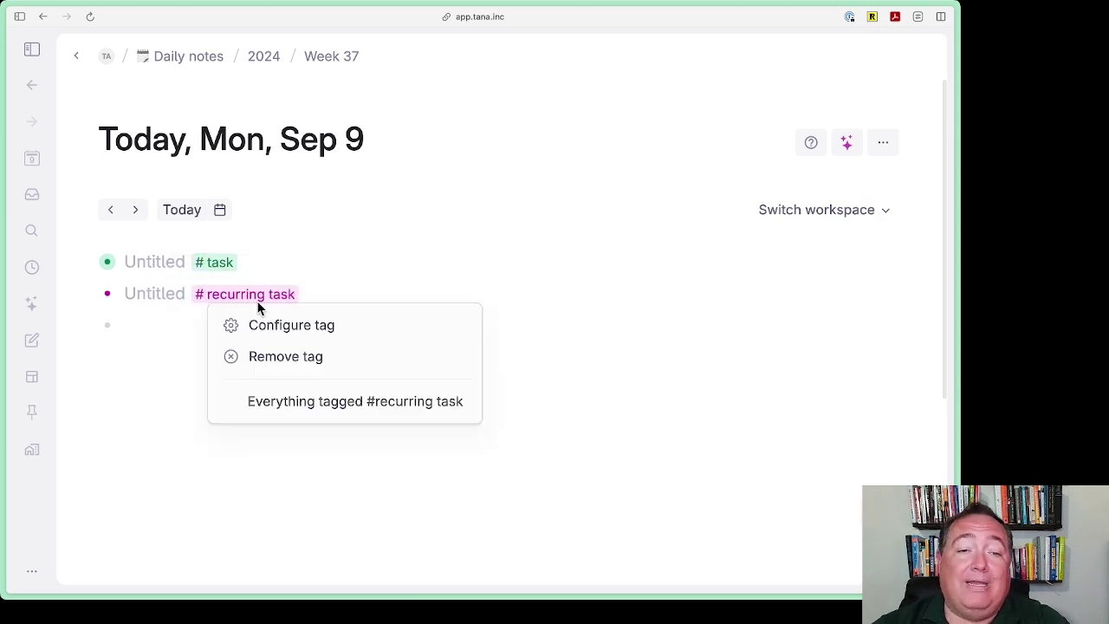
{"action": "left_click", "coordinate": [292, 325]}
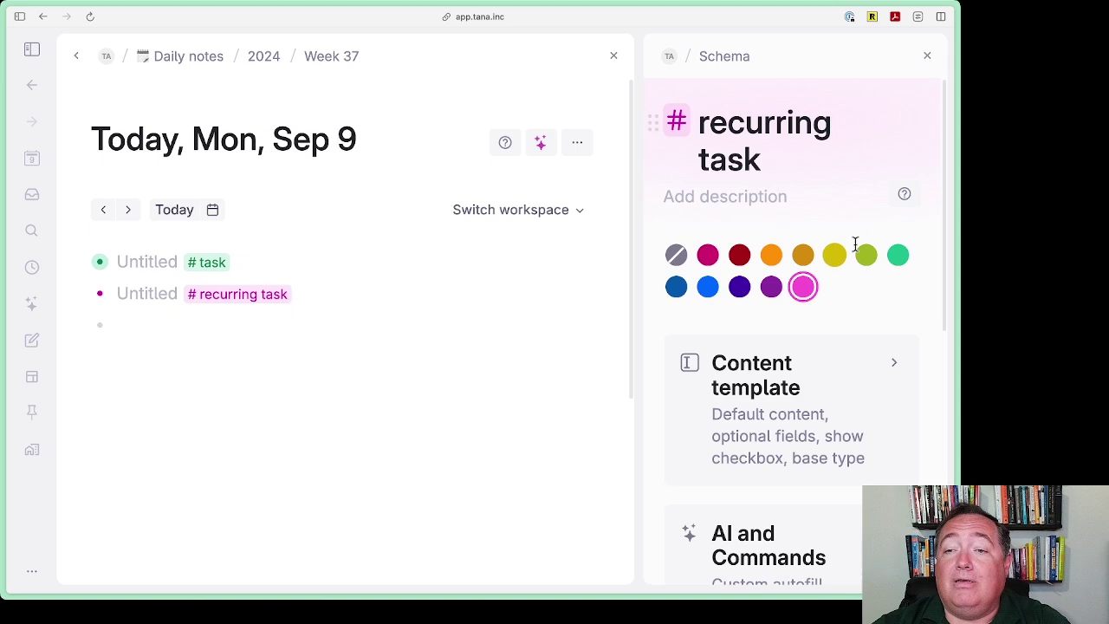
{"action": "left_click", "coordinate": [897, 256]}
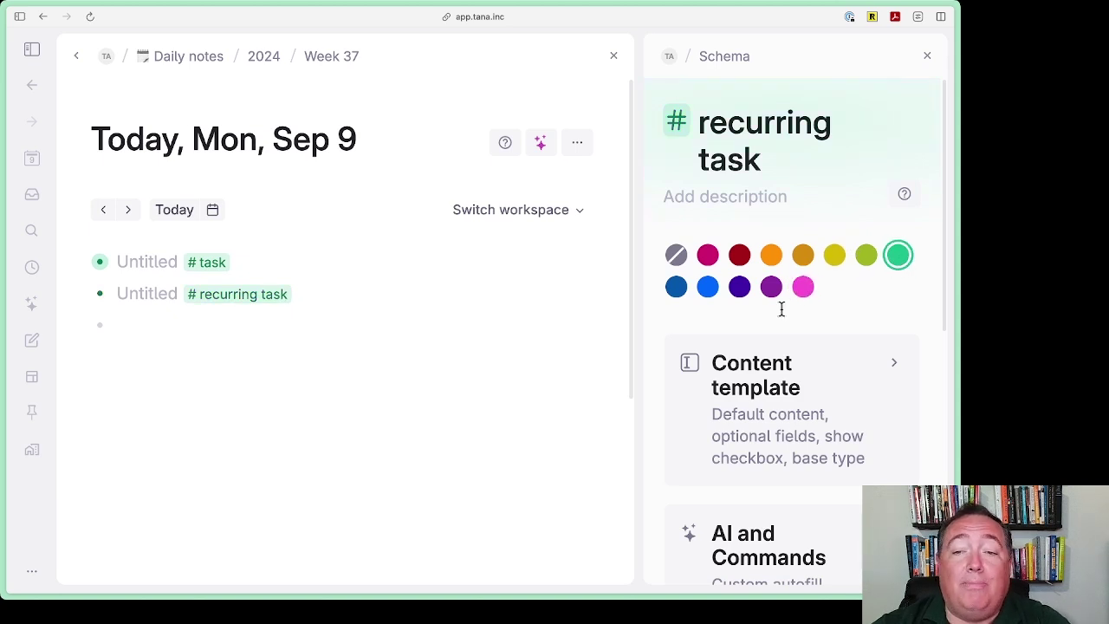
- Make the #recurring task tag extend from #task in its content template
{"action": "left_click", "coordinate": [805, 435]}
{"action": "scroll", "coordinate": [767, 351], "scroll_direction": "down", "scroll_amount": 3}
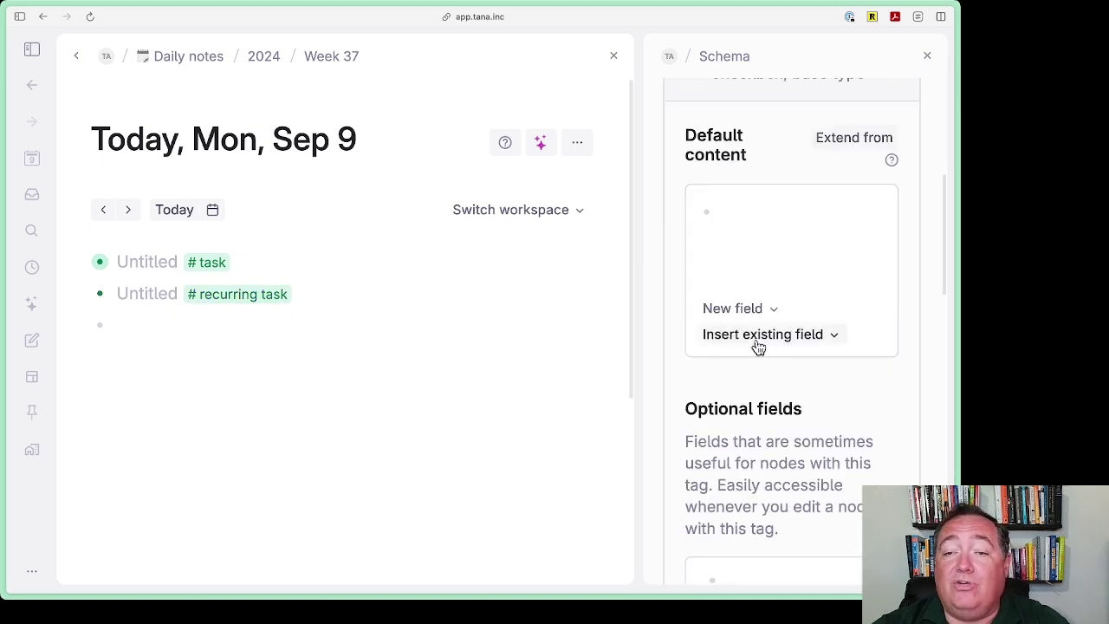
{"action": "scroll", "coordinate": [755, 346], "scroll_direction": "up", "scroll_amount": 4}
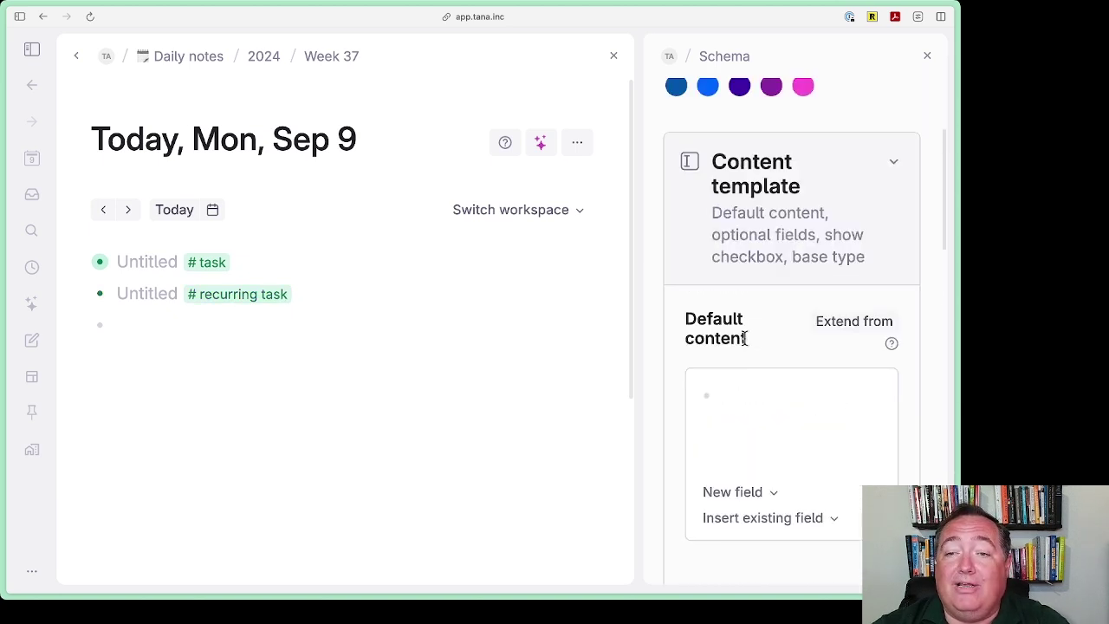
{"action": "left_click", "coordinate": [840, 319]}
{"action": "type", "text": "tas"}
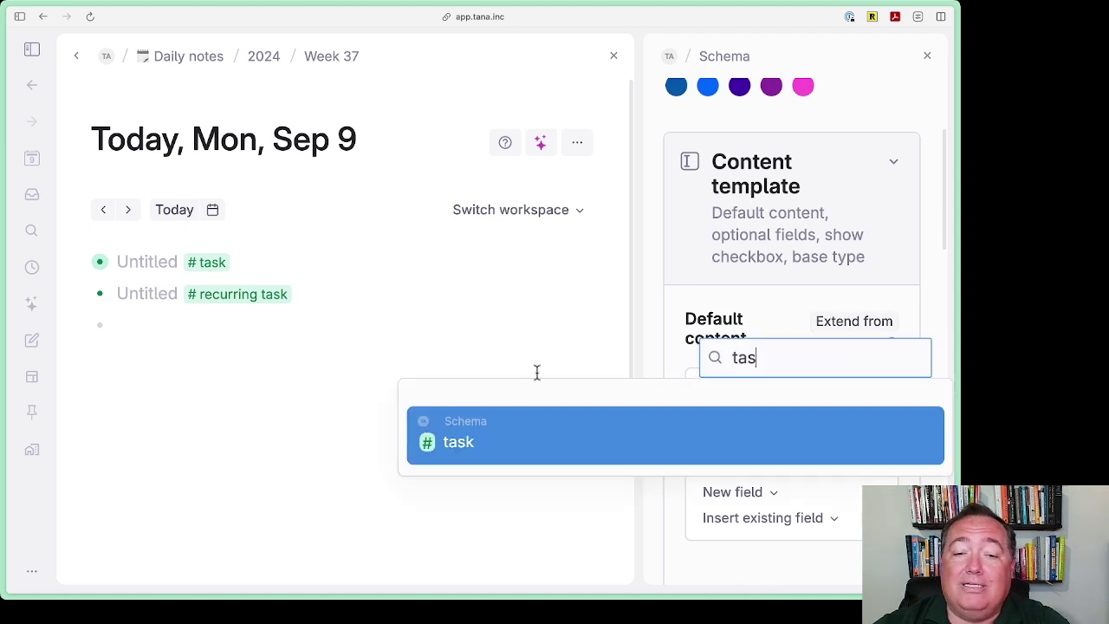
{"action": "left_click", "coordinate": [537, 455]}
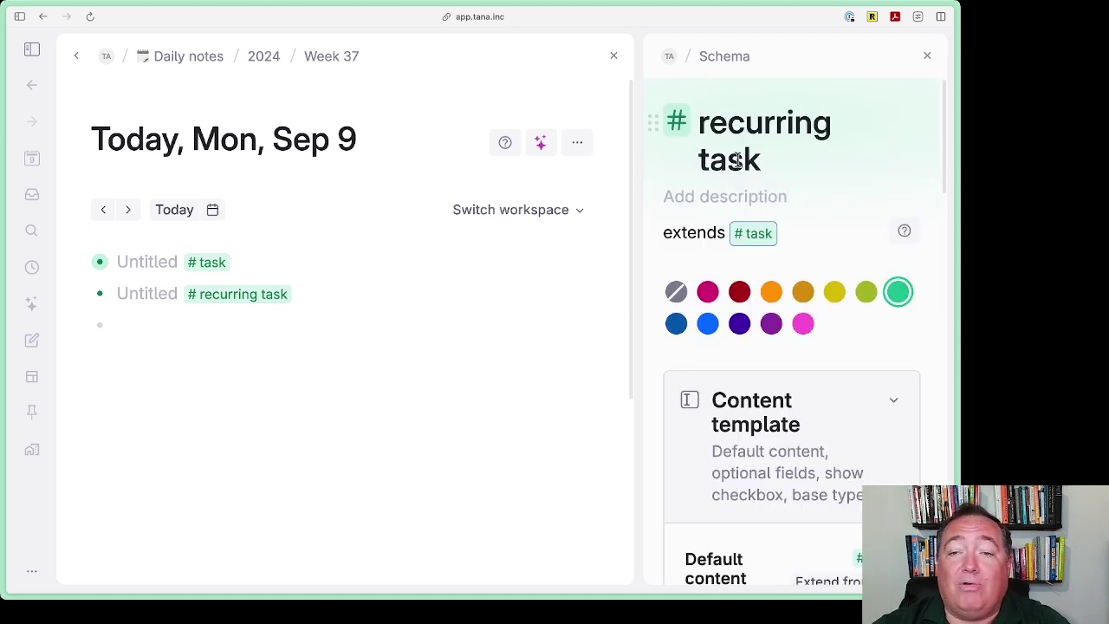
- Widen the #recurring task configuration pane while viewing its default content
{"action": "scroll", "coordinate": [701, 295], "scroll_direction": "down", "scroll_amount": 5}
{"action": "scroll", "coordinate": [699, 286], "scroll_direction": "down", "scroll_amount": 2}
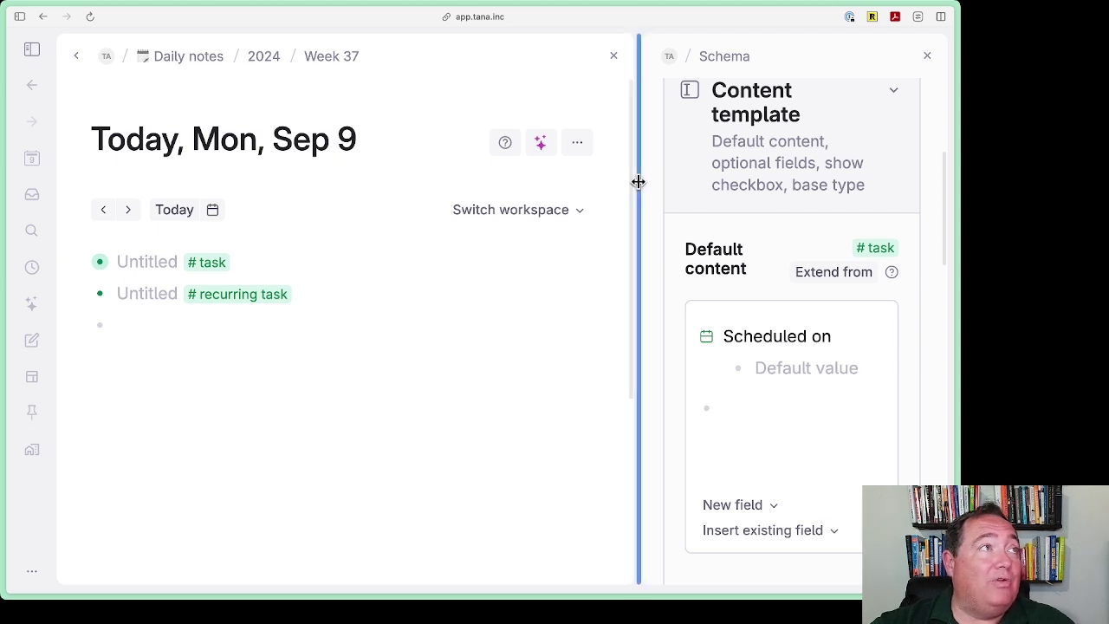
{"action": "left_click_drag", "start_coordinate": [635, 181], "coordinate": [513, 184]}
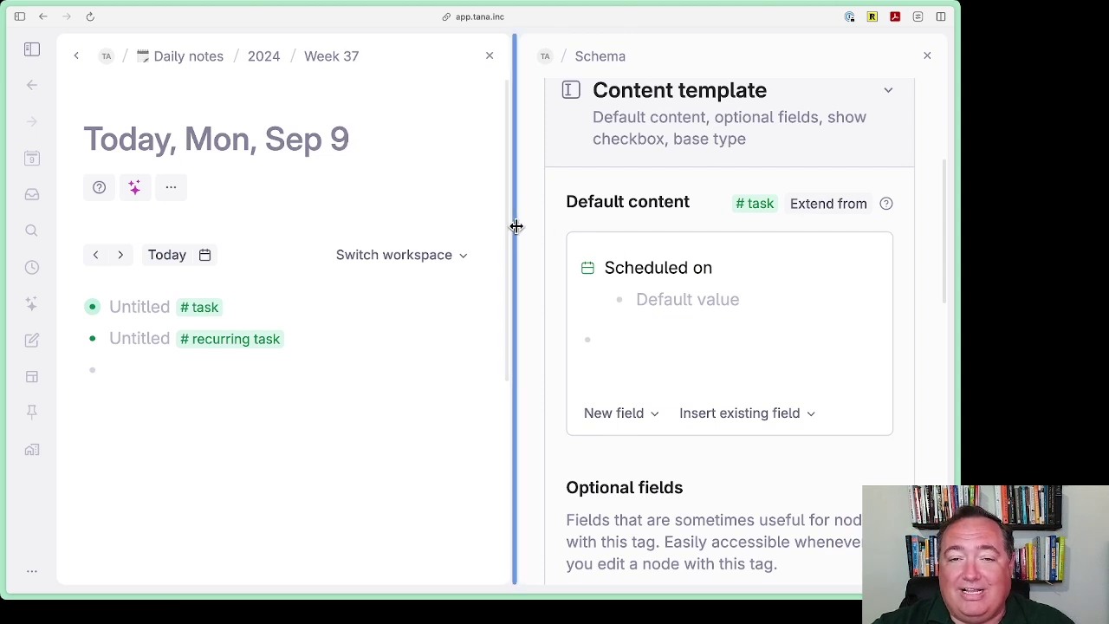
{"action": "left_click_drag", "start_coordinate": [514, 226], "coordinate": [508, 225]}
- Add a new field named "Number of days, weeks, etc" below Scheduled on in the #recurring task default content
{"action": "scroll", "coordinate": [644, 281], "scroll_direction": "up", "scroll_amount": 1}
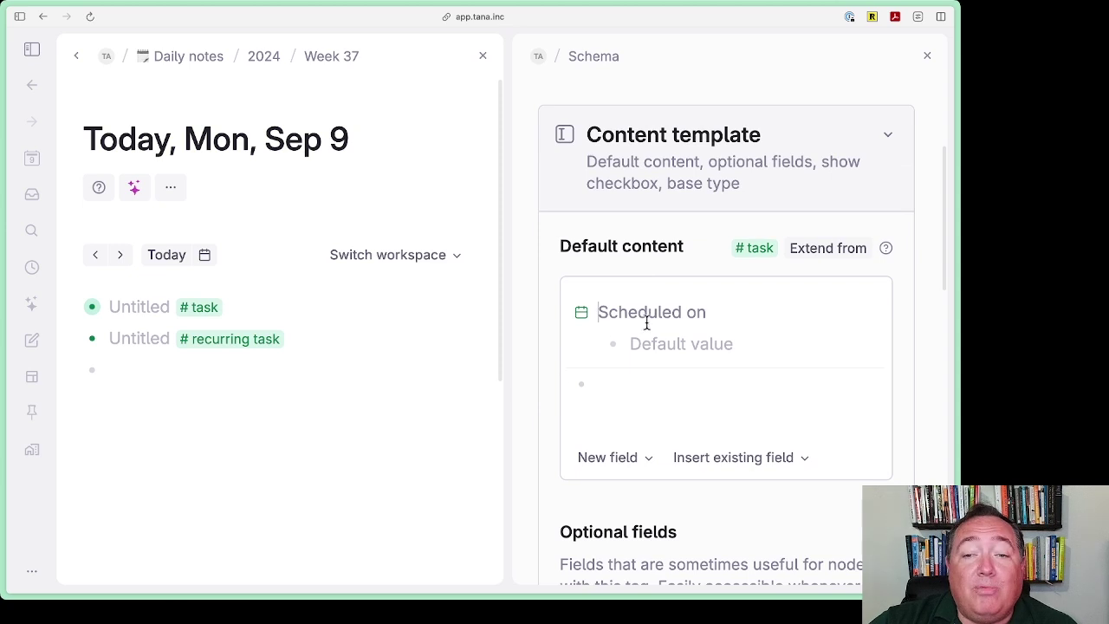
{"action": "scroll", "coordinate": [725, 371], "scroll_direction": "up", "scroll_amount": 5}
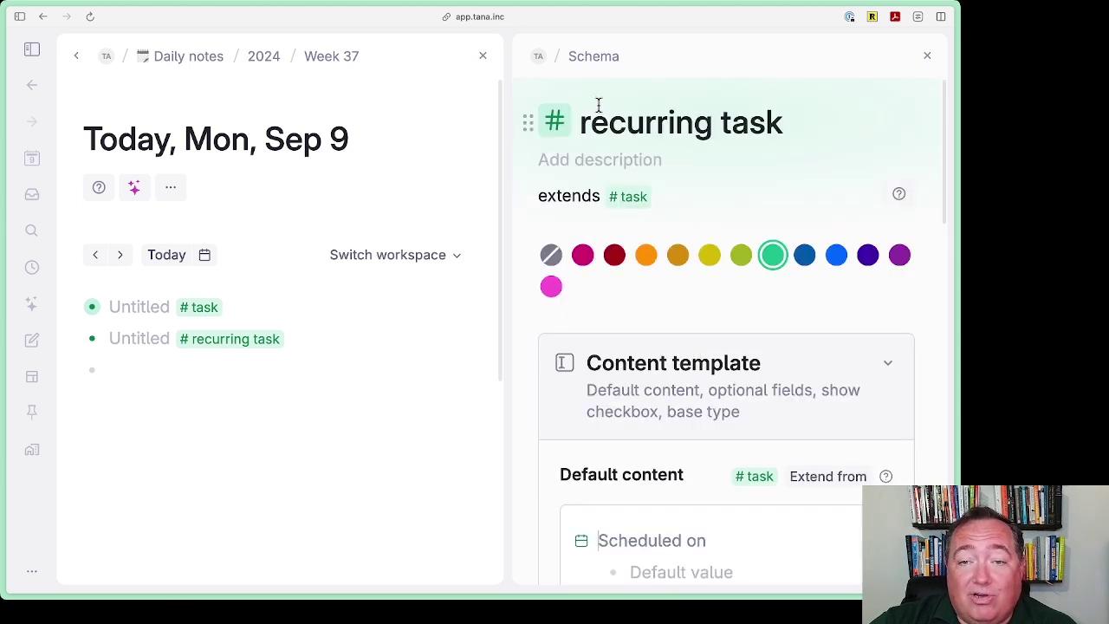
{"action": "scroll", "coordinate": [589, 173], "scroll_direction": "down", "scroll_amount": 3}
{"action": "scroll", "coordinate": [588, 195], "scroll_direction": "down", "scroll_amount": 3}
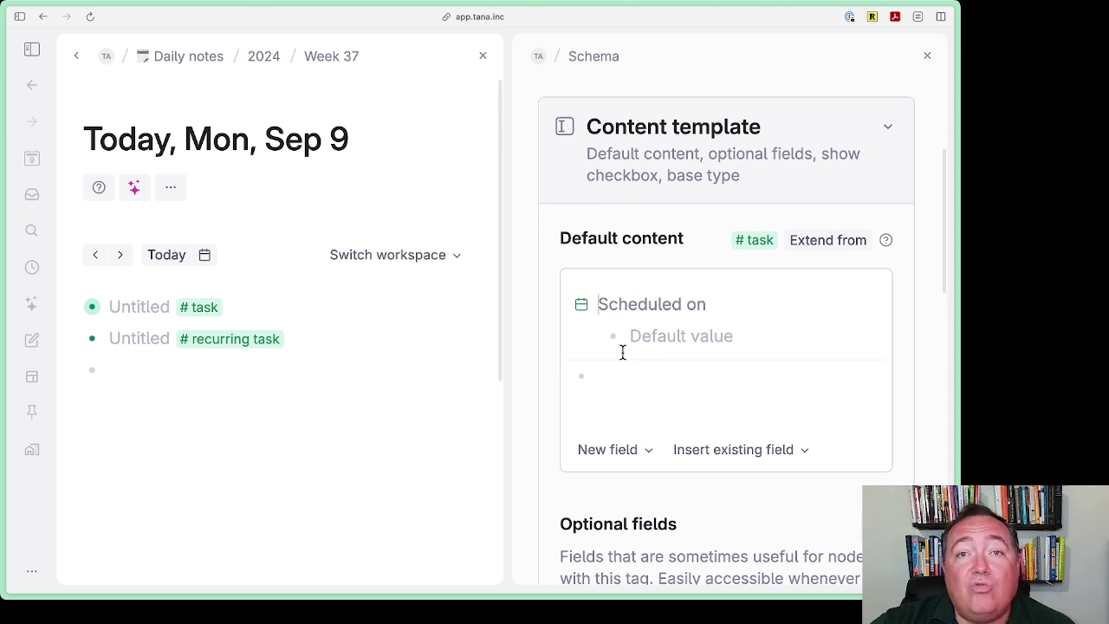
{"action": "left_click", "coordinate": [624, 384]}
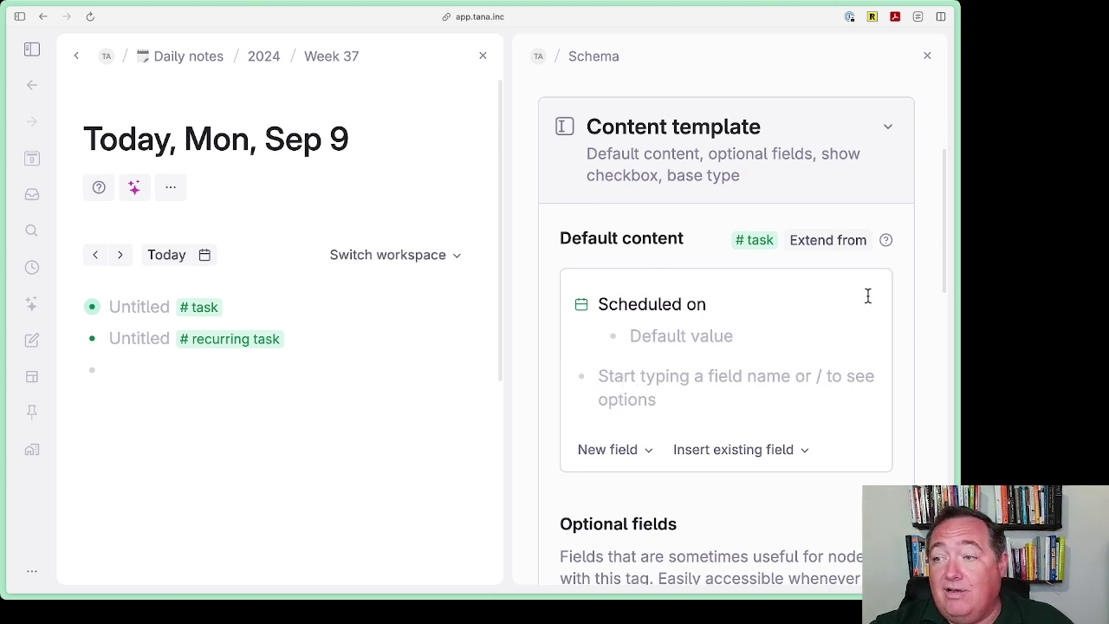
{"action": "left_click", "coordinate": [603, 378]}
{"action": "type", "text": ">"}
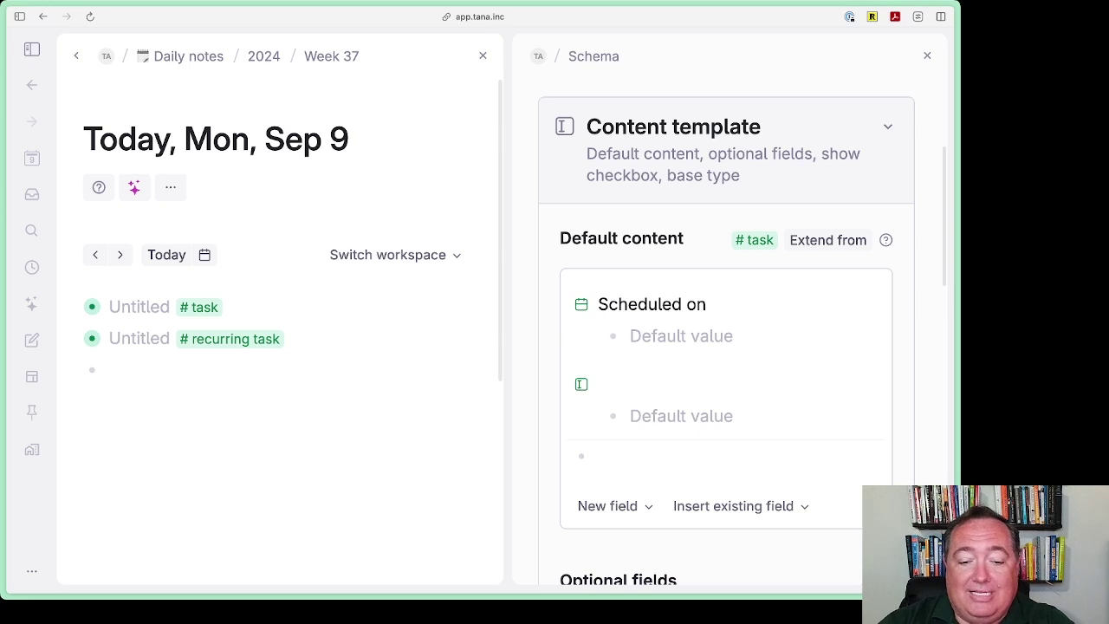
{"action": "type", "text": "Number of days, weeks, etc"}
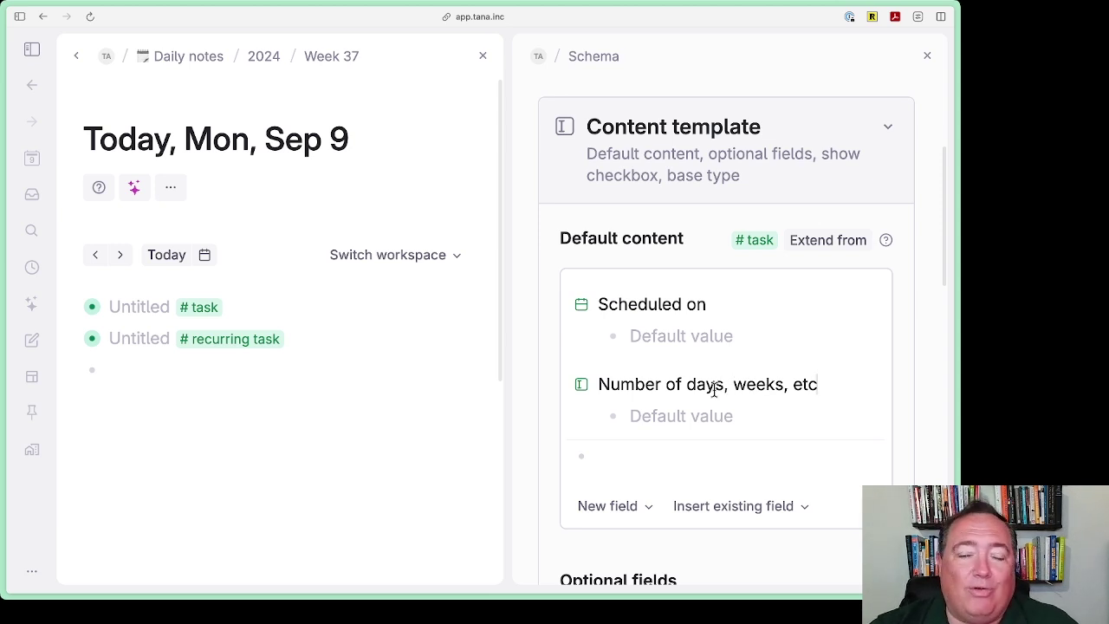
- Change the type of the "Number of days, weeks, etc" field to Number
{"action": "left_click", "coordinate": [579, 385]}
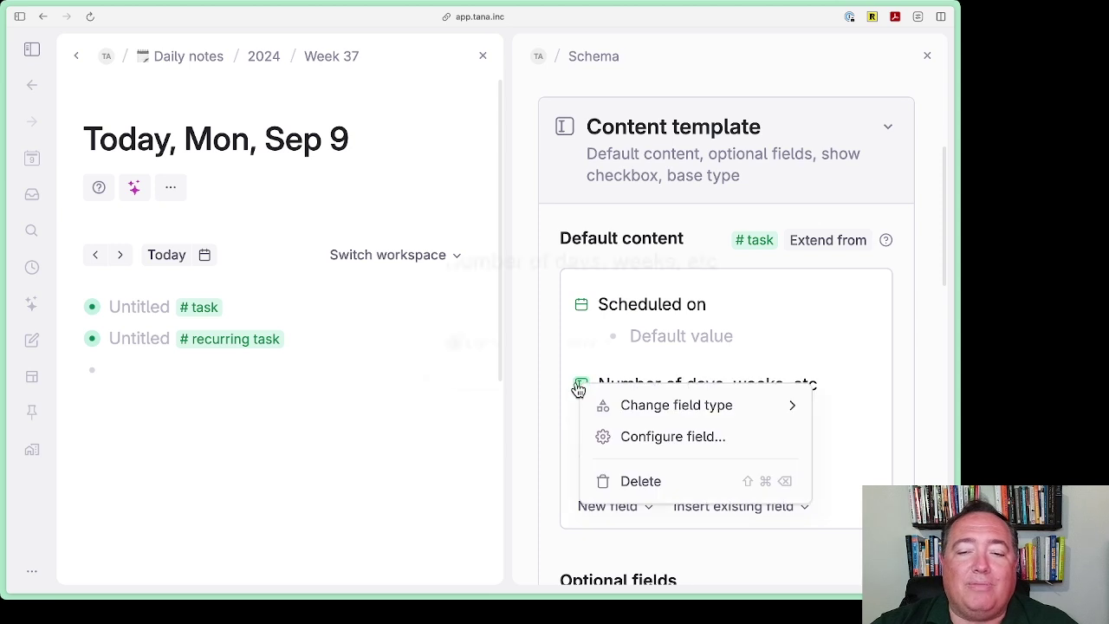
{"action": "mouse_move", "coordinate": [615, 399]}
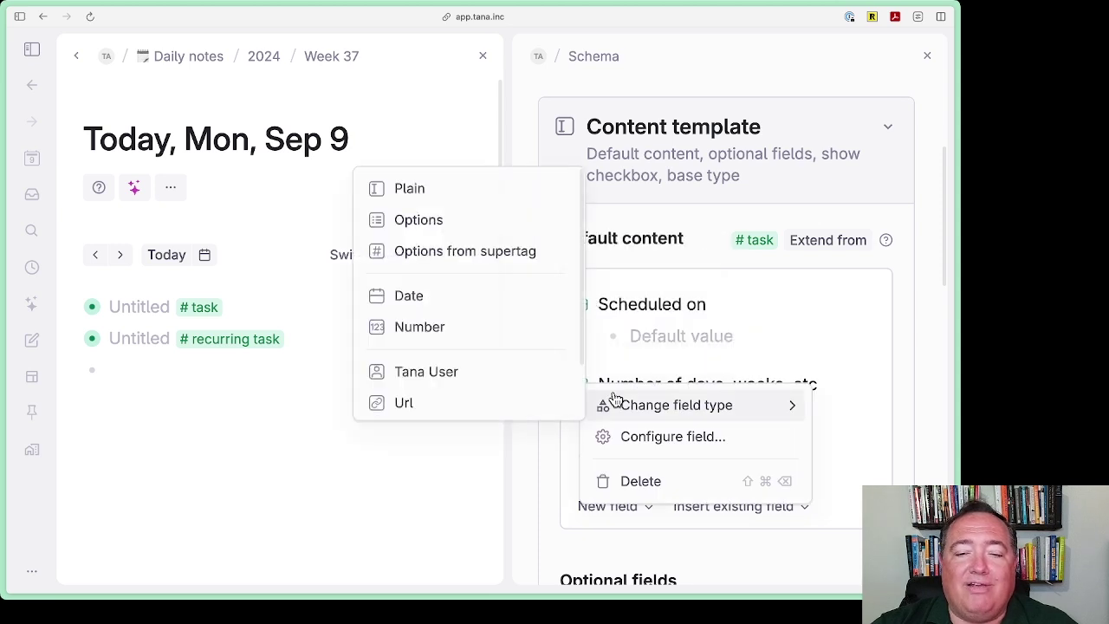
{"action": "left_click", "coordinate": [454, 333]}
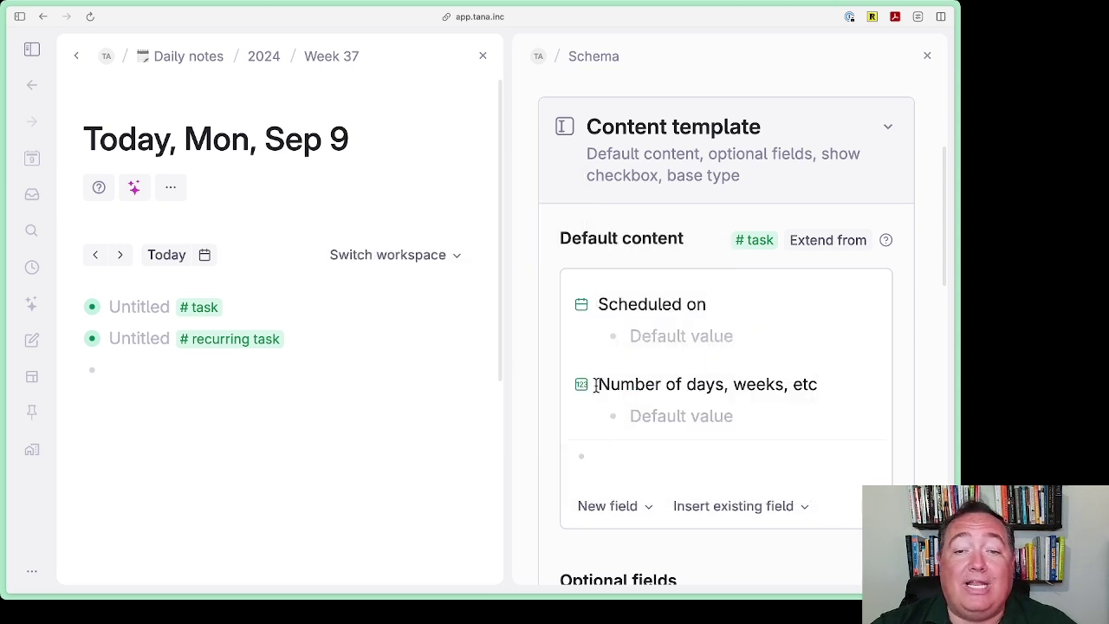
{"action": "left_click", "coordinate": [582, 390]}
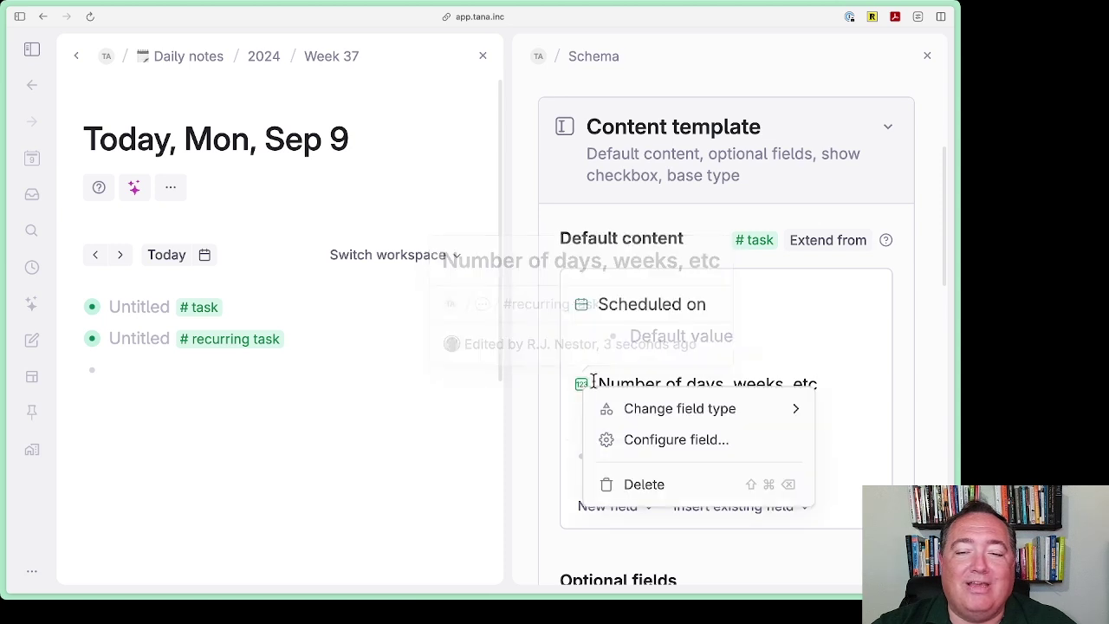
{"action": "mouse_move", "coordinate": [607, 408]}
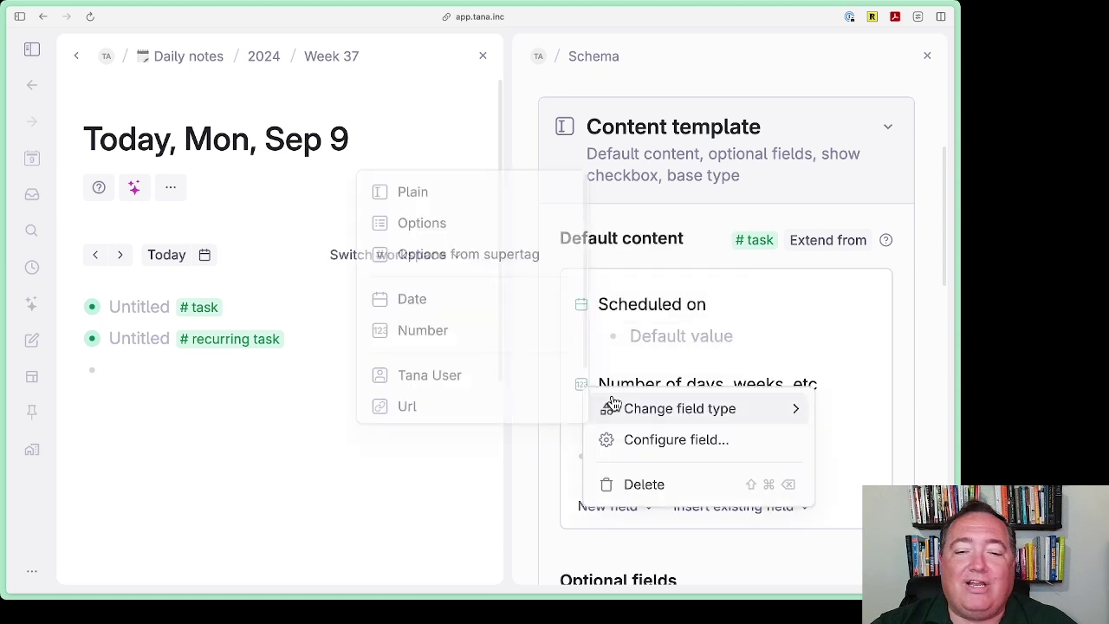
{"action": "left_click", "coordinate": [445, 328]}
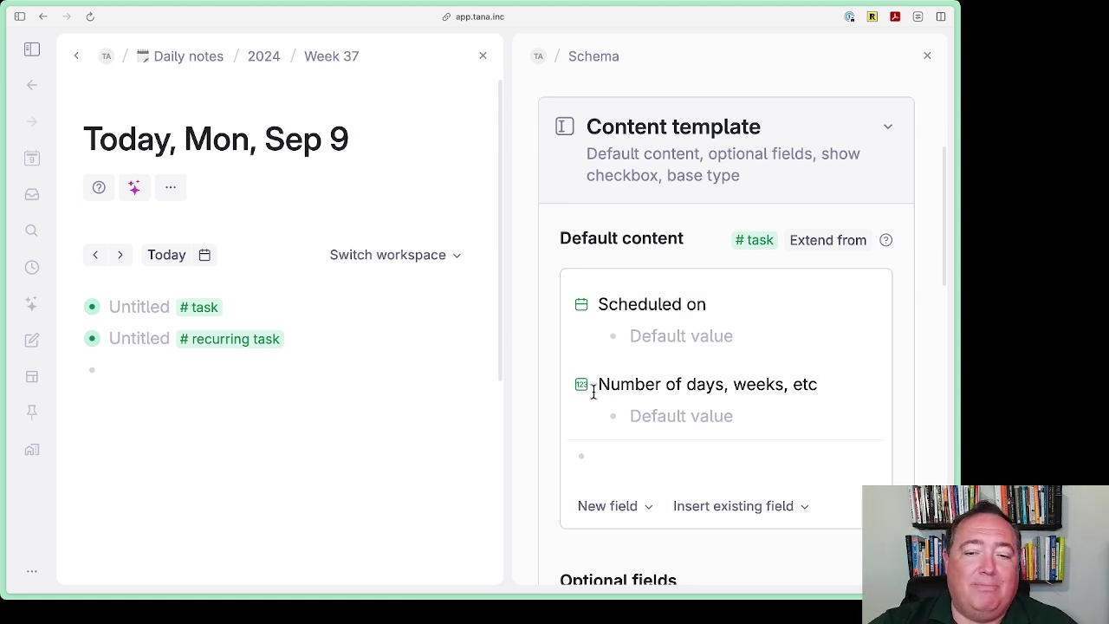
{"action": "mouse_move", "coordinate": [583, 395]}
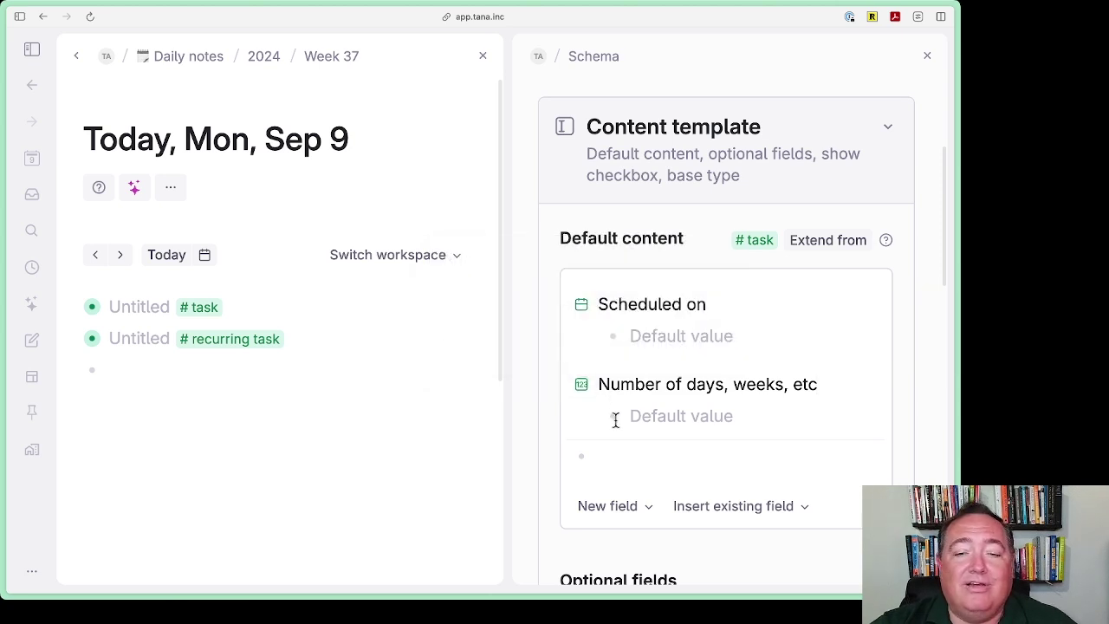
- Add another field named "Recurrence time frame—days, weeks, etc" at the end of the #recurring task default content
{"action": "left_click", "coordinate": [607, 453]}
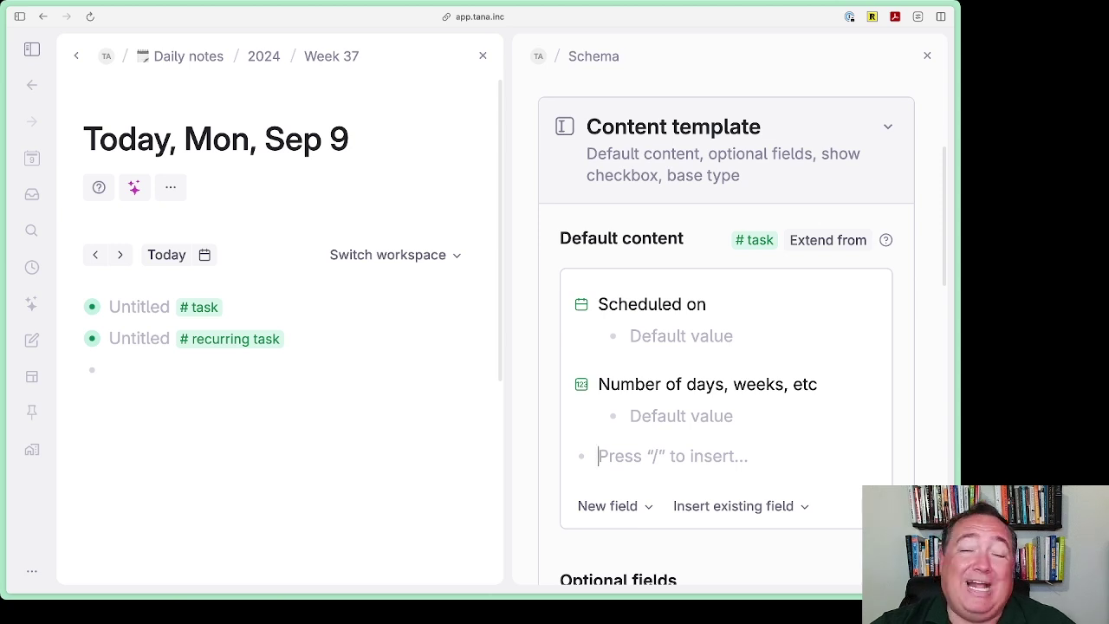
{"action": "scroll", "coordinate": [668, 292], "scroll_direction": "down", "scroll_amount": 2}
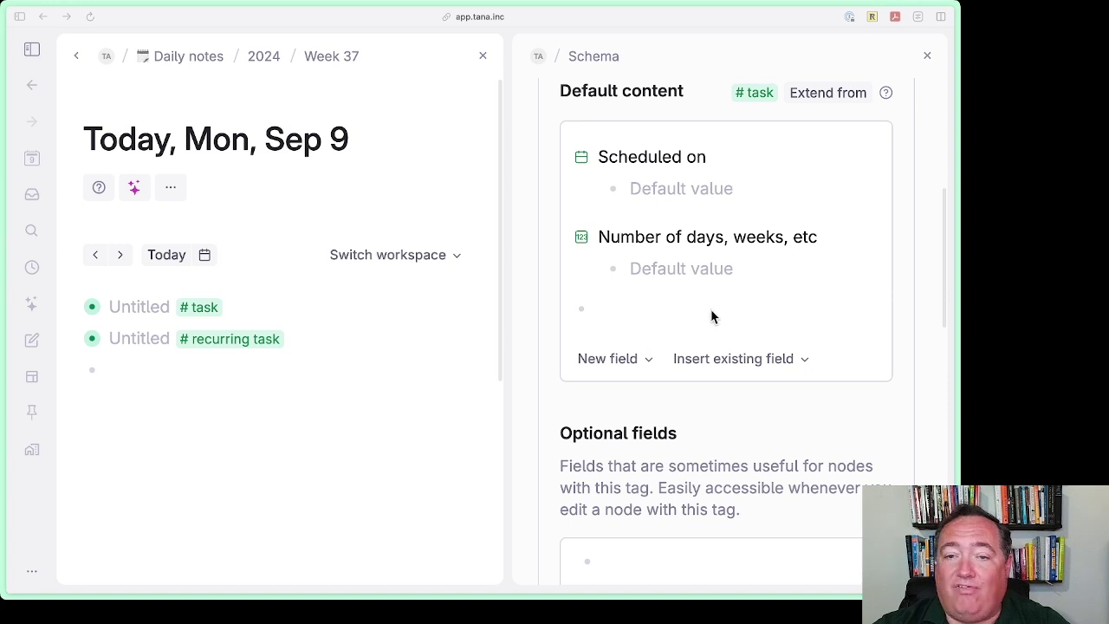
{"action": "left_click", "coordinate": [646, 316]}
{"action": "type", "text": ">"}
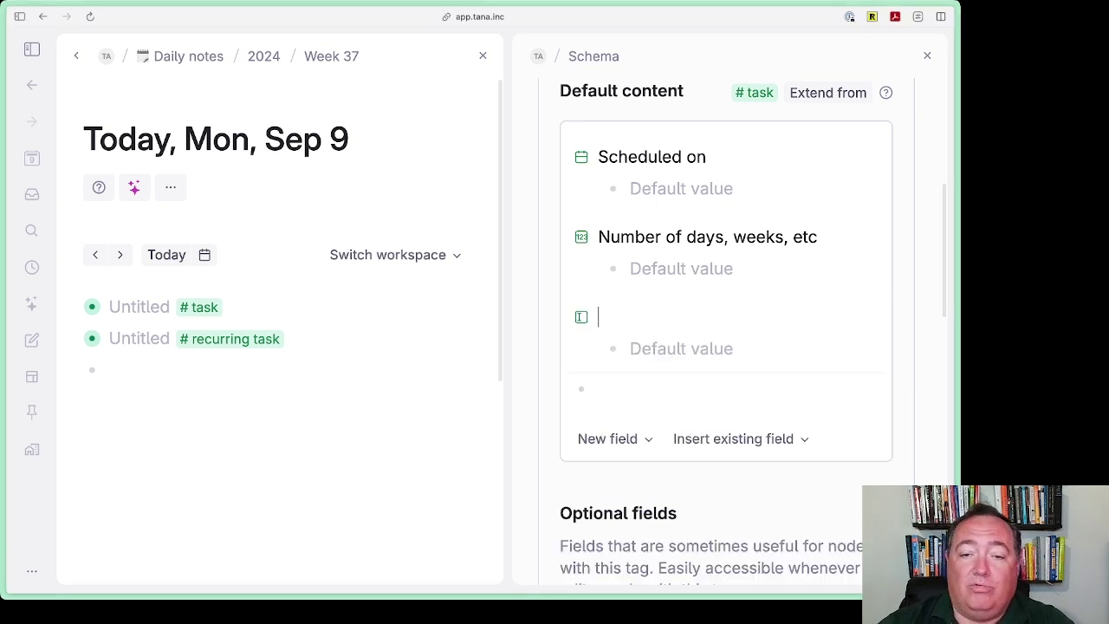
{"action": "type", "text": "Recurrence time frame—days, weeks, etc"}
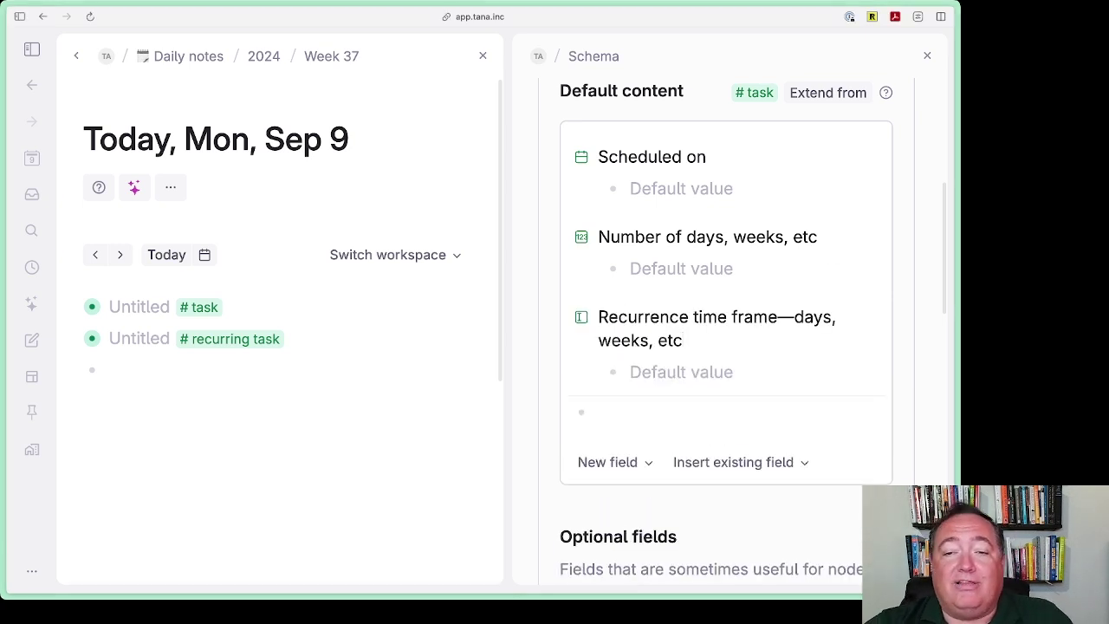
- Open the configuration of the "Recurrence time frame—days, weeks, etc" field and set its field type to Options
{"action": "left_click", "coordinate": [581, 320]}
{"action": "left_click", "coordinate": [638, 381]}
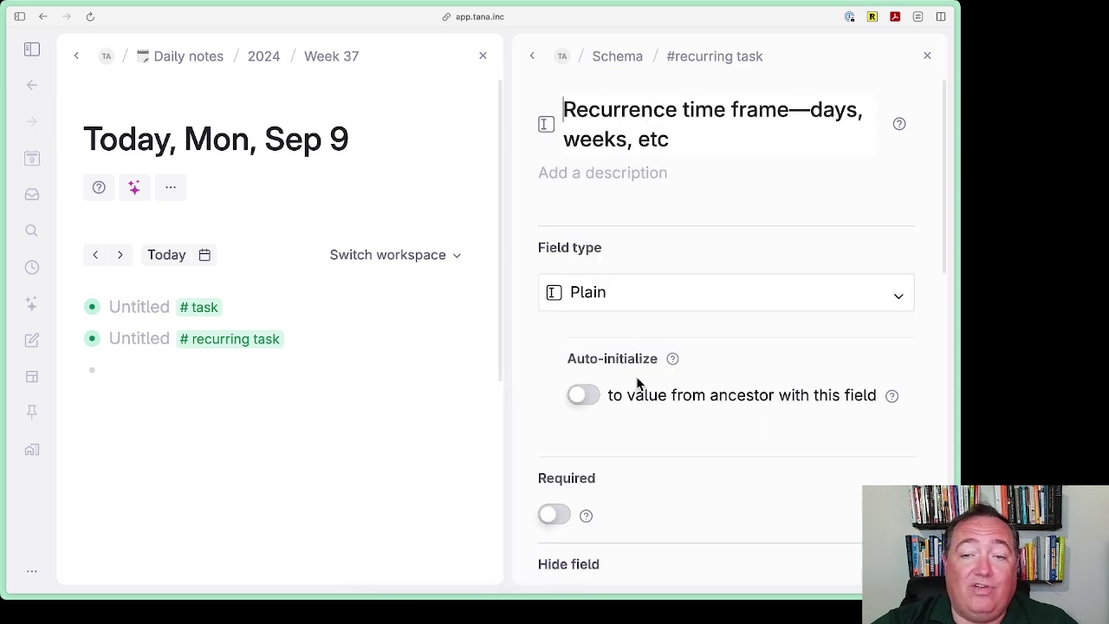
{"action": "left_click", "coordinate": [651, 294]}
{"action": "left_click", "coordinate": [651, 356]}
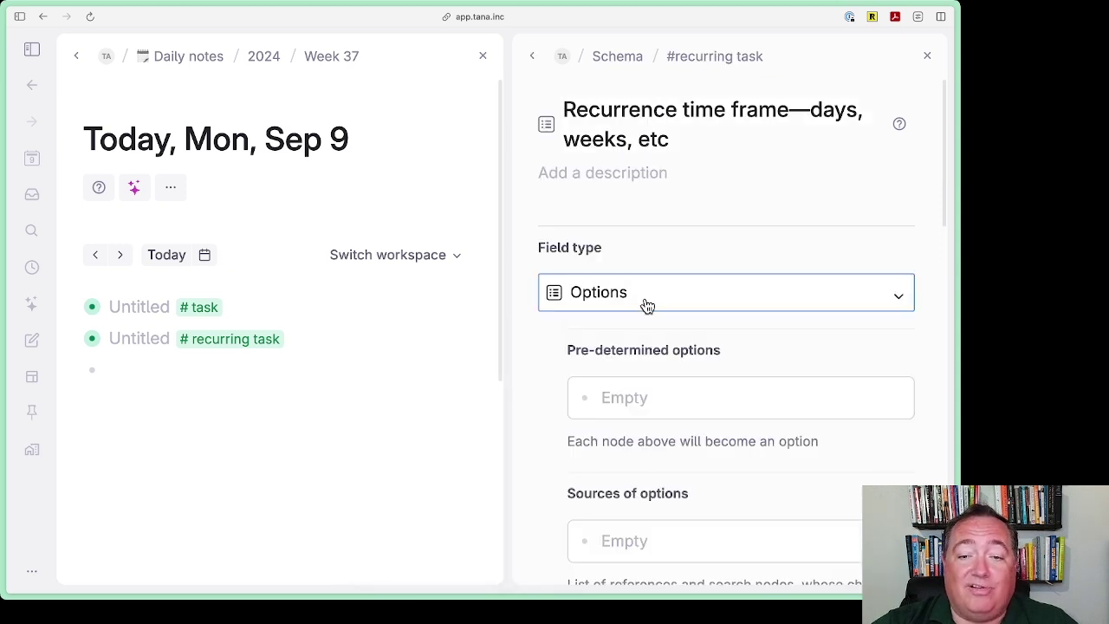
- Enter day(s), week(s), month(s) and year(s) as the pre-determined options of the recurrence time frame field
{"action": "scroll", "coordinate": [646, 295], "scroll_direction": "down", "scroll_amount": 2}
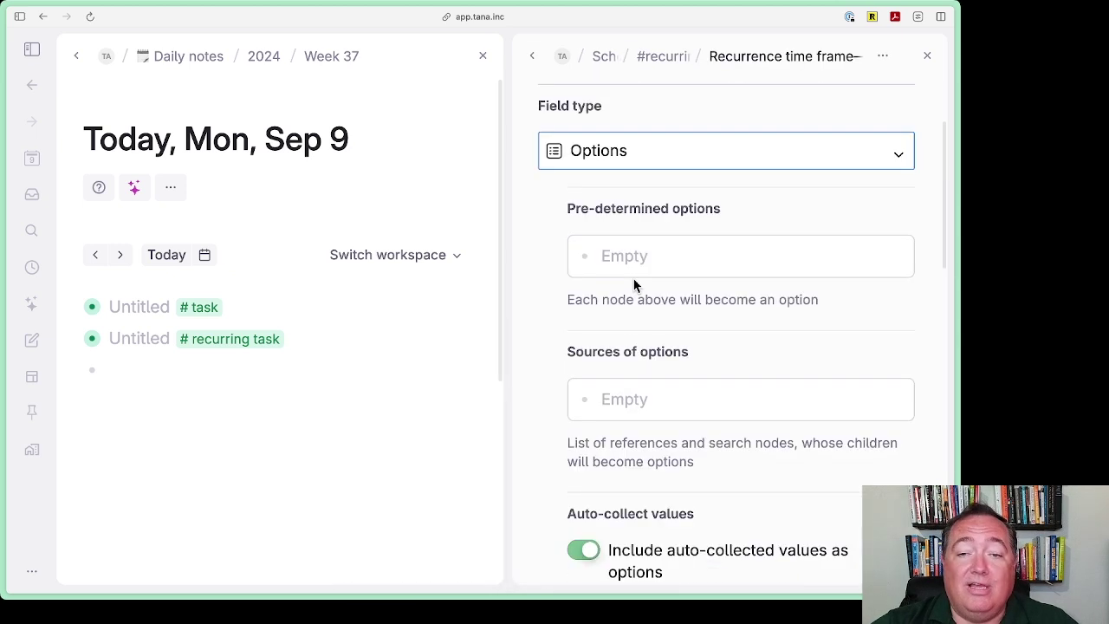
{"action": "left_click", "coordinate": [679, 256]}
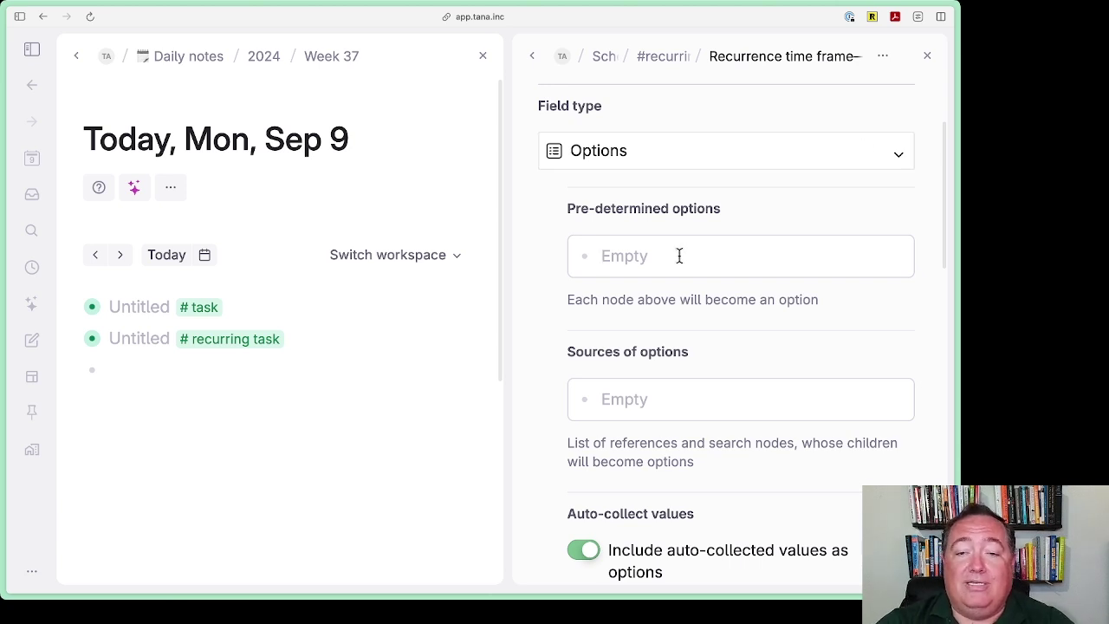
{"action": "type", "text": "day(s0"}
{"action": "key", "text": "BackSpace"}
{"action": "type", "text": ")"}
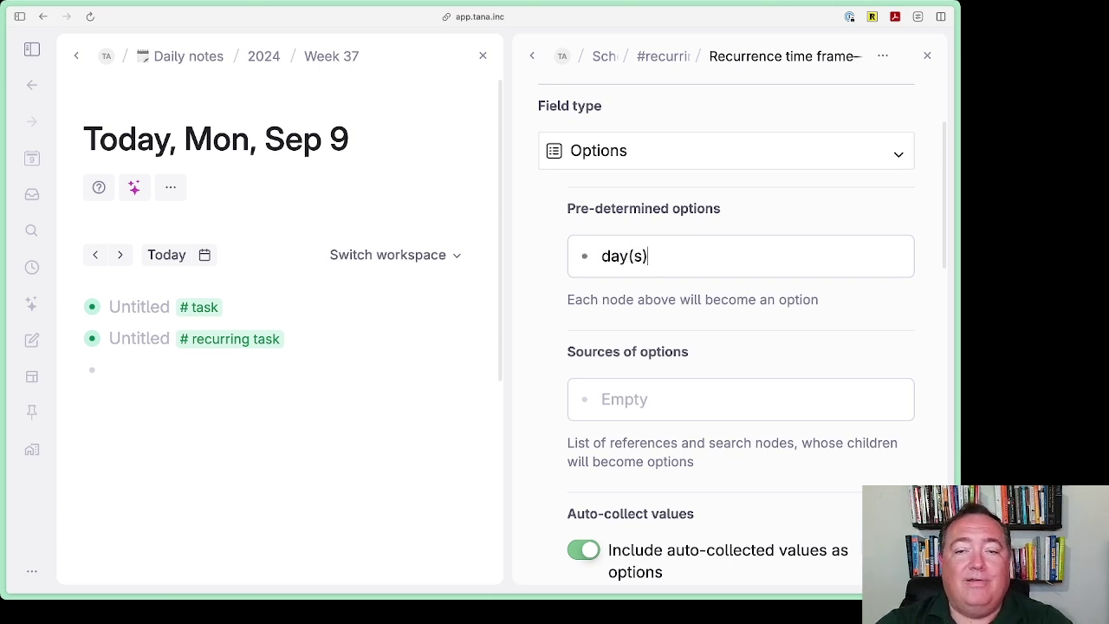
{"action": "key", "text": "Return"}
{"action": "type", "text": "week(s)"}
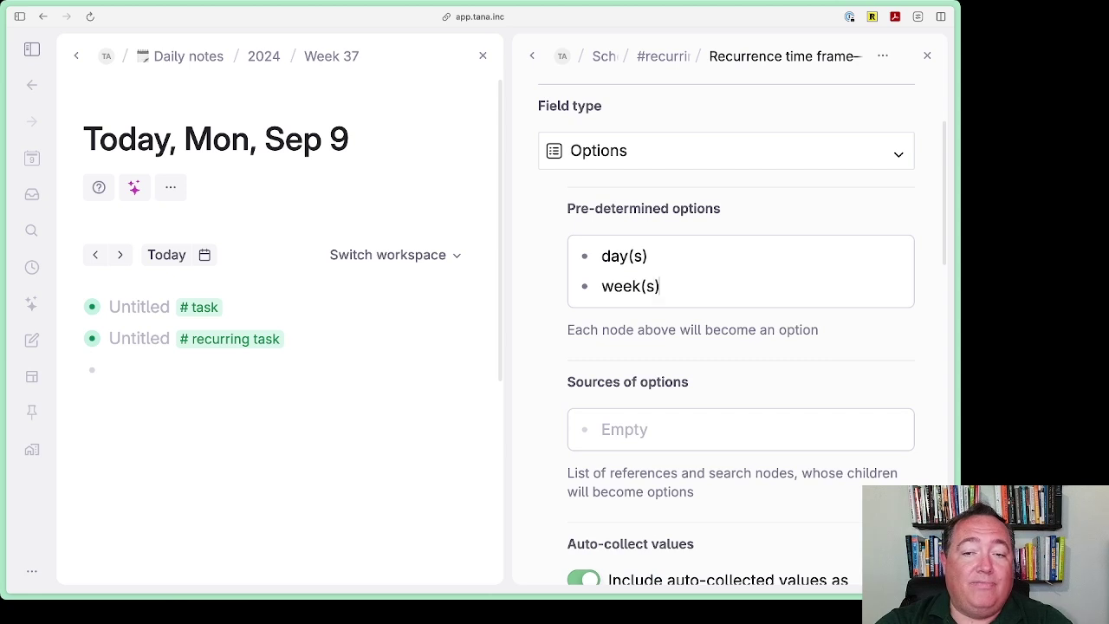
{"action": "key", "text": "Return"}
{"action": "type", "text": "month(s"}
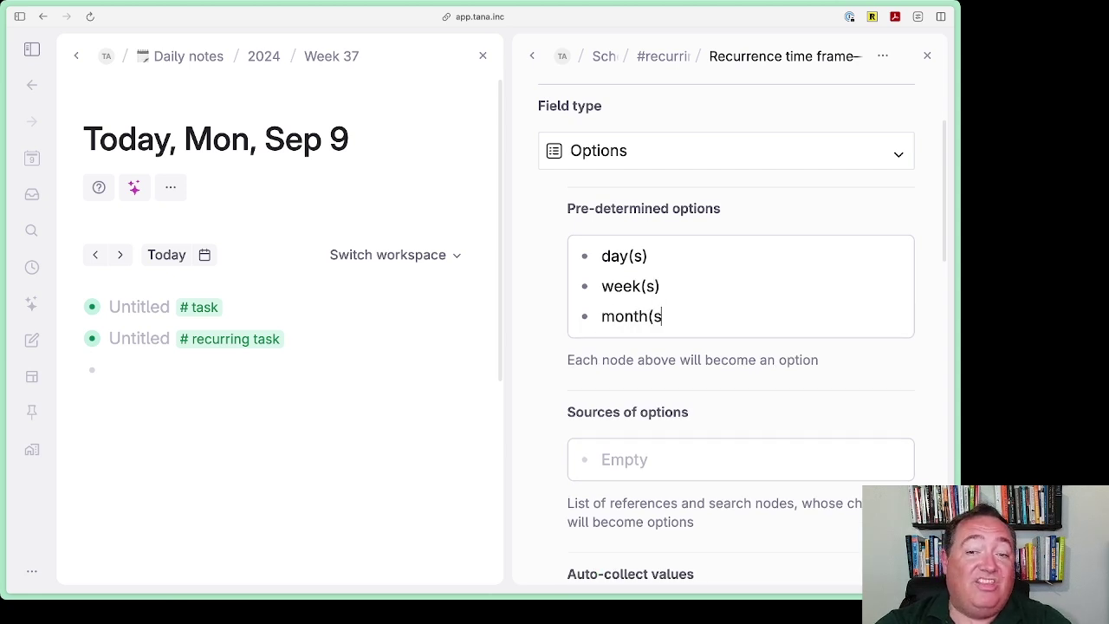
{"action": "type", "text": ")"}
{"action": "key", "text": "Return"}
{"action": "type", "text": "year(s)"}
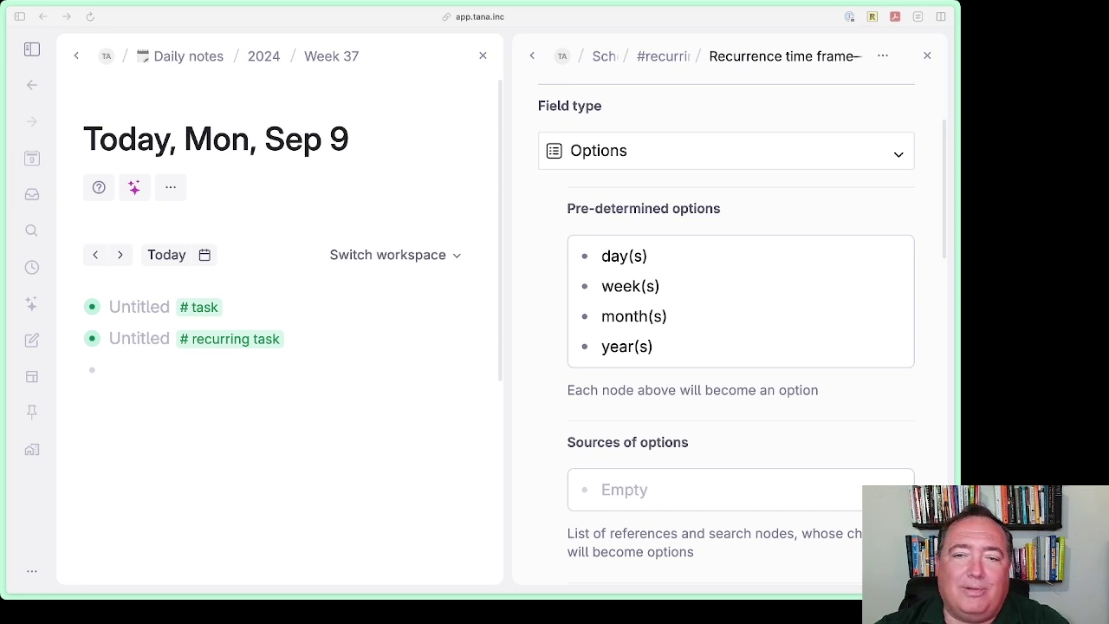
- Turn off including auto-collected values as options for the recurrence time frame field
{"action": "scroll", "coordinate": [612, 349], "scroll_direction": "down", "scroll_amount": 5}
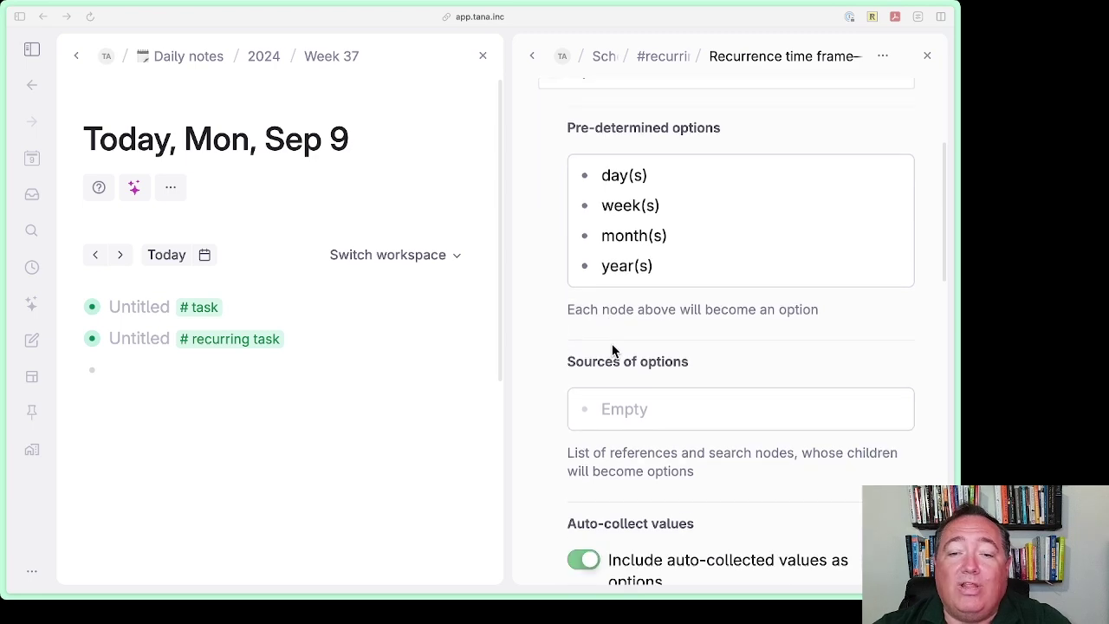
{"action": "scroll", "coordinate": [612, 349], "scroll_direction": "up", "scroll_amount": 8}
{"action": "scroll", "coordinate": [603, 352], "scroll_direction": "down", "scroll_amount": 9}
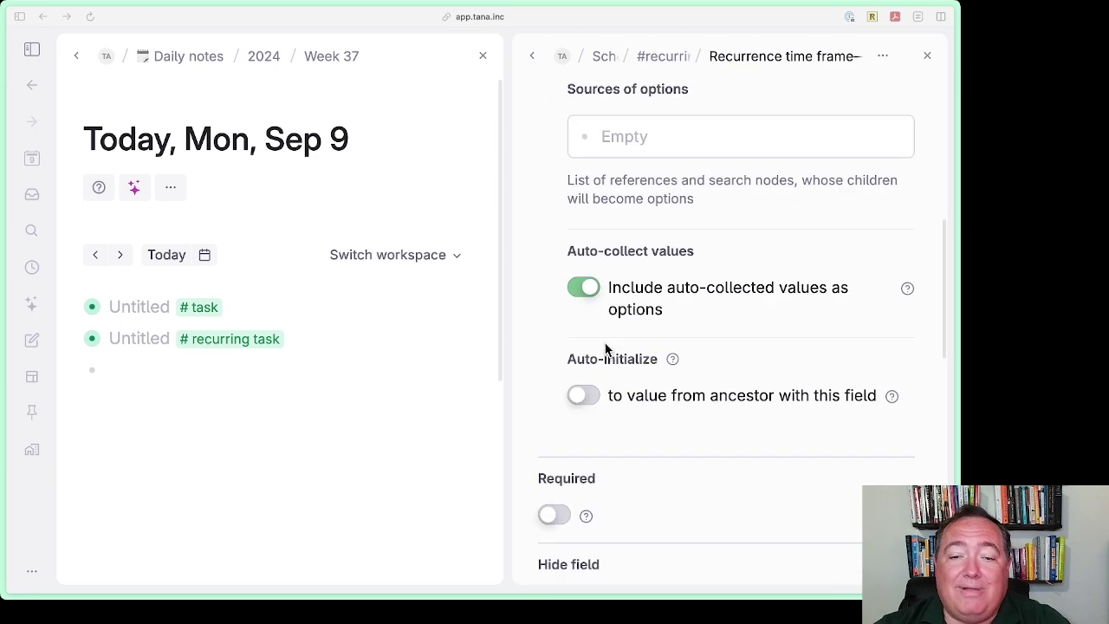
{"action": "left_click", "coordinate": [583, 293]}
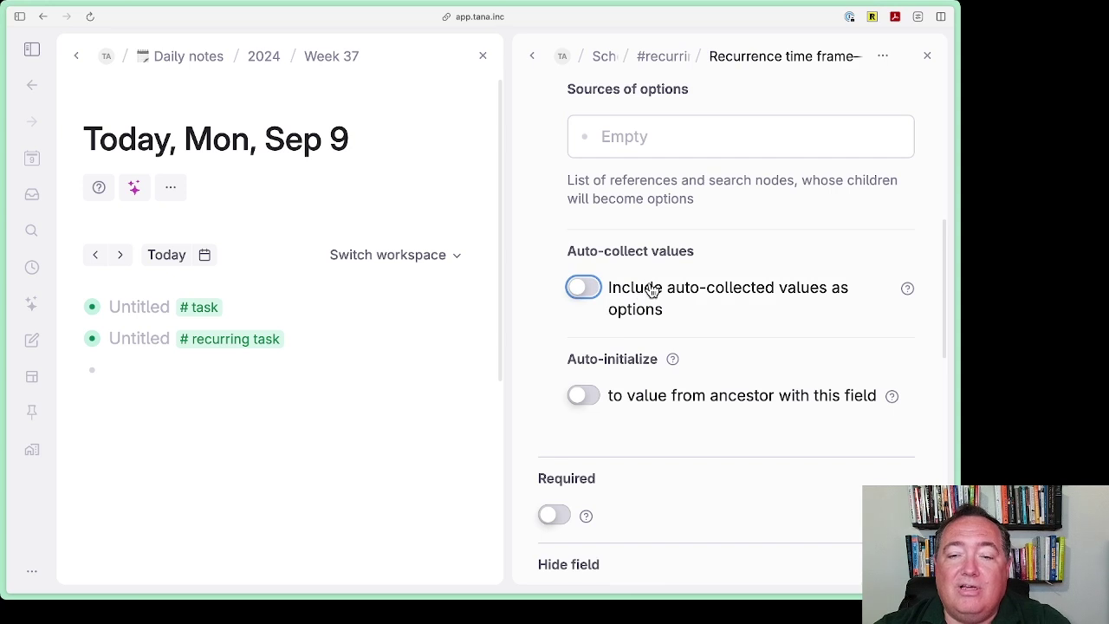
{"action": "scroll", "coordinate": [615, 291], "scroll_direction": "up", "scroll_amount": 3}
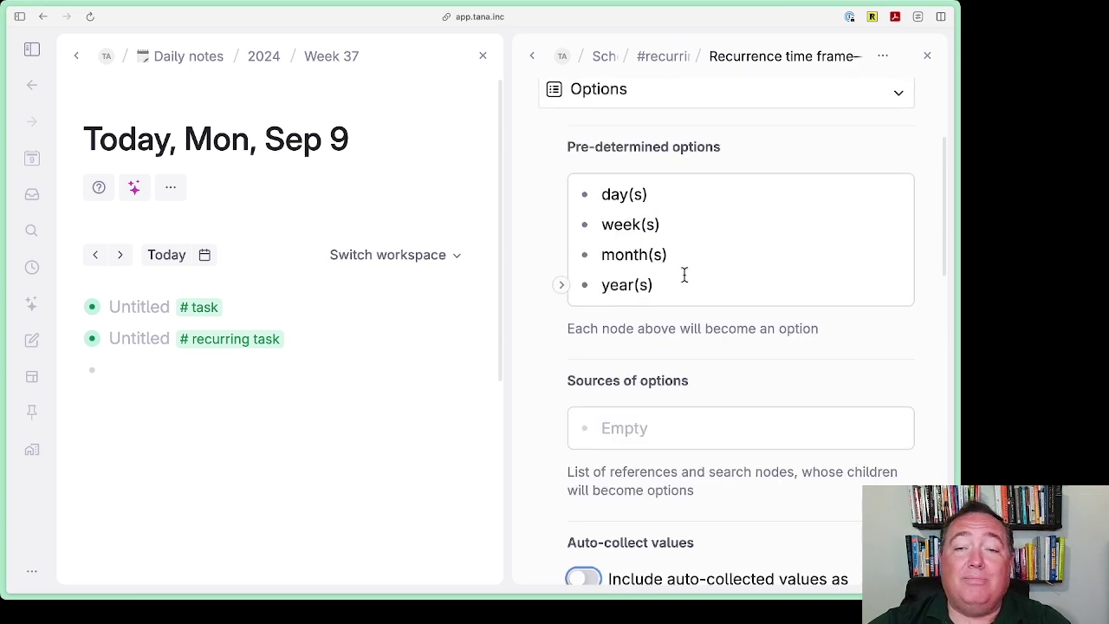
{"action": "scroll", "coordinate": [683, 276], "scroll_direction": "down", "scroll_amount": 2}
{"action": "scroll", "coordinate": [682, 276], "scroll_direction": "up", "scroll_amount": 2}
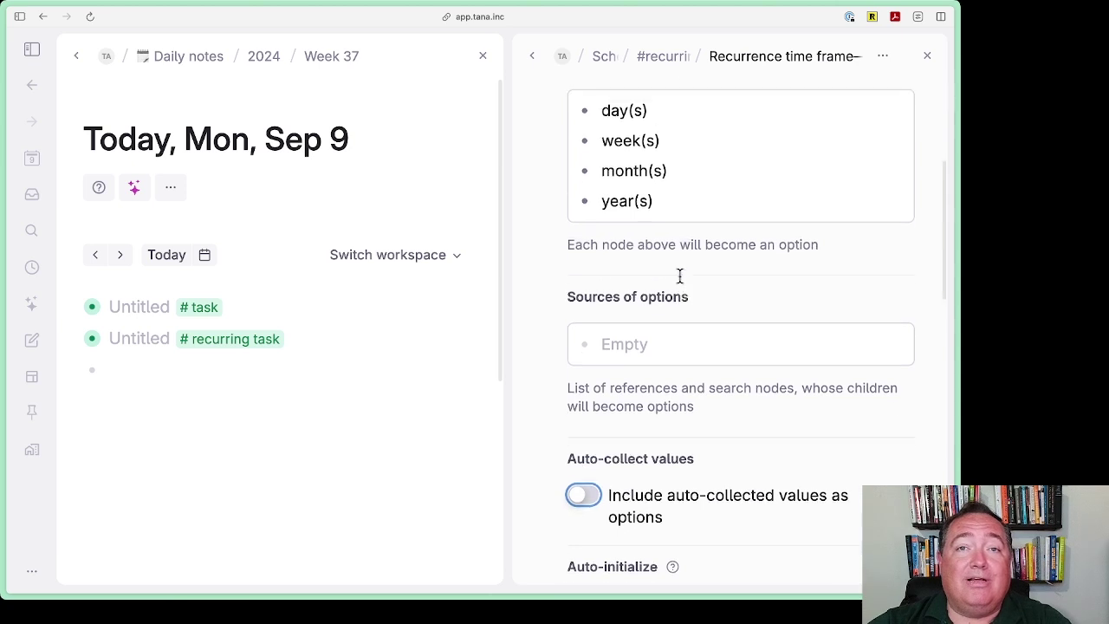
{"action": "scroll", "coordinate": [679, 275], "scroll_direction": "down", "scroll_amount": 1}
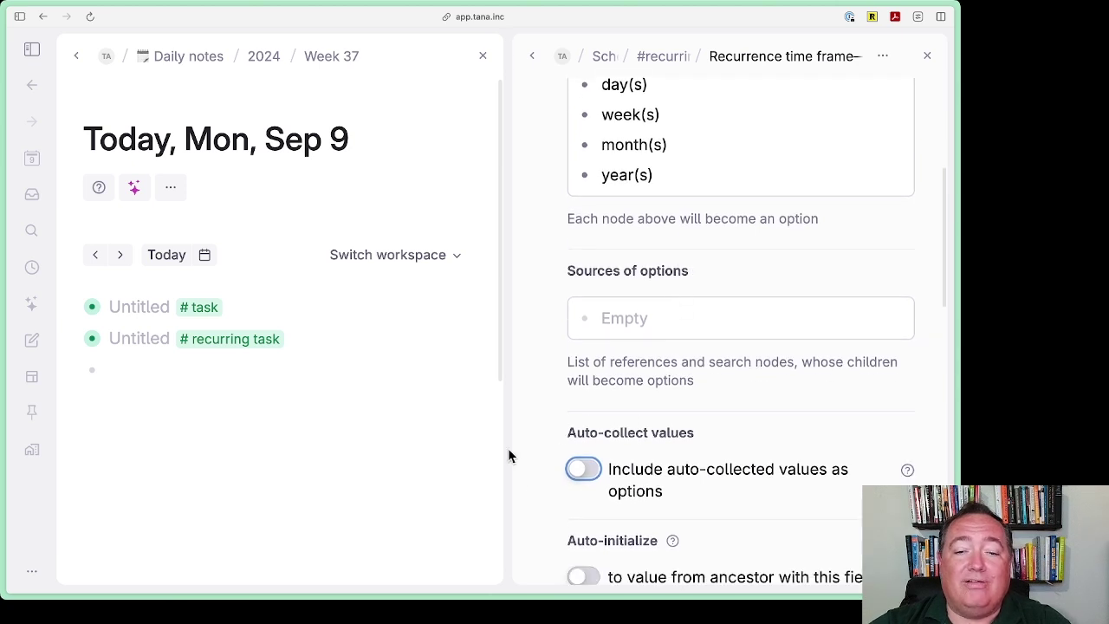
- Return to the #recurring task configuration and review the fields in its content template
{"action": "scroll", "coordinate": [617, 448], "scroll_direction": "up", "scroll_amount": 5}
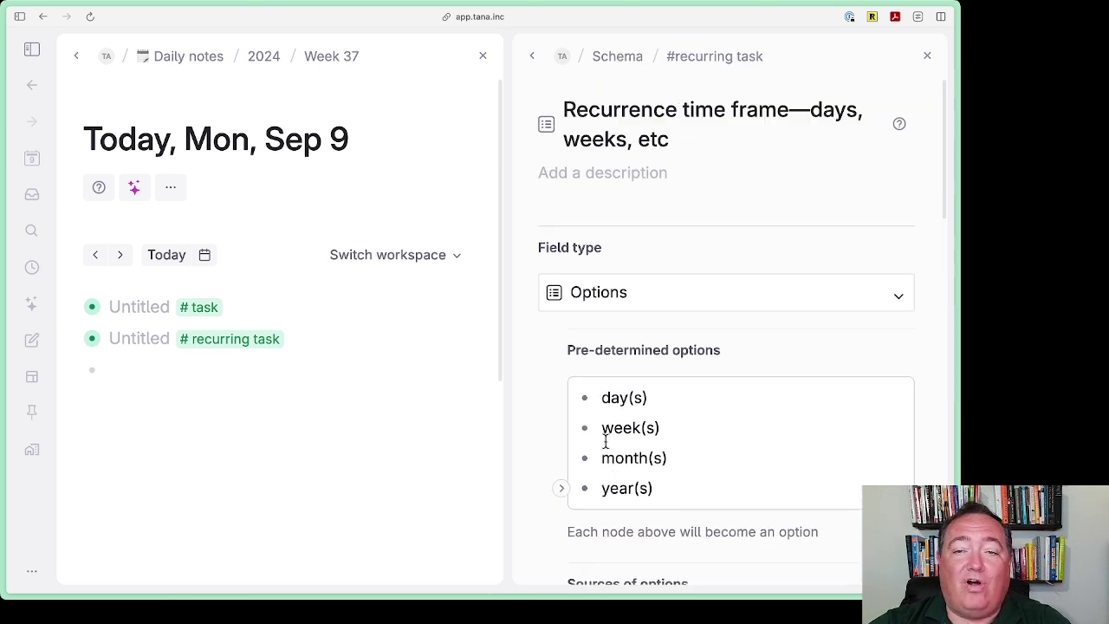
{"action": "left_click", "coordinate": [535, 63]}
{"action": "left_click", "coordinate": [663, 396]}
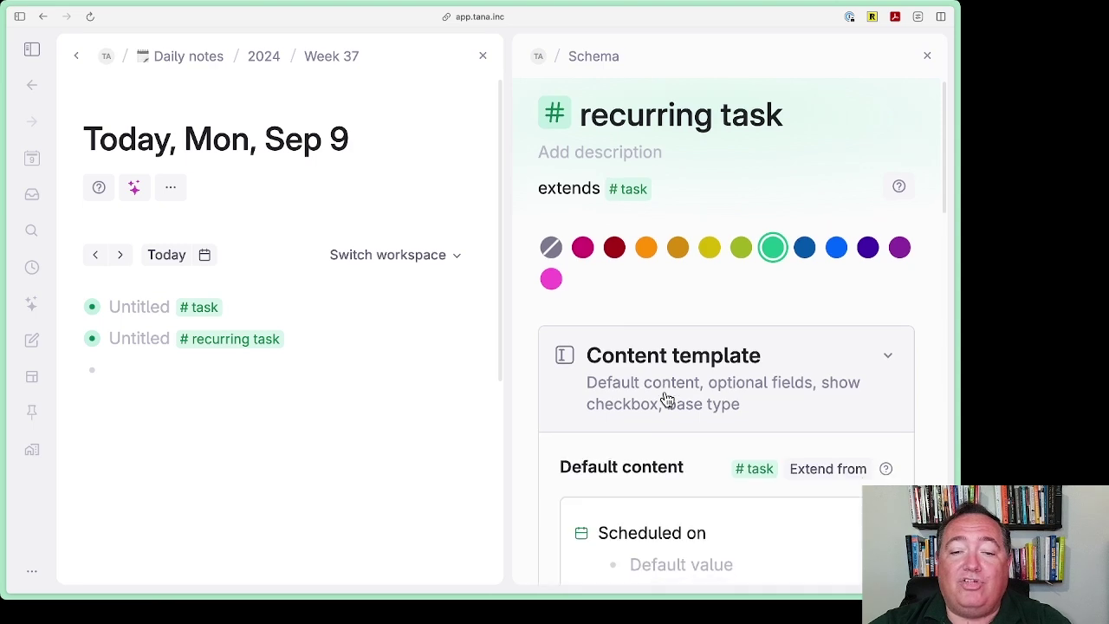
{"action": "scroll", "coordinate": [661, 386], "scroll_direction": "down", "scroll_amount": 5}
{"action": "scroll", "coordinate": [661, 378], "scroll_direction": "down", "scroll_amount": 1}
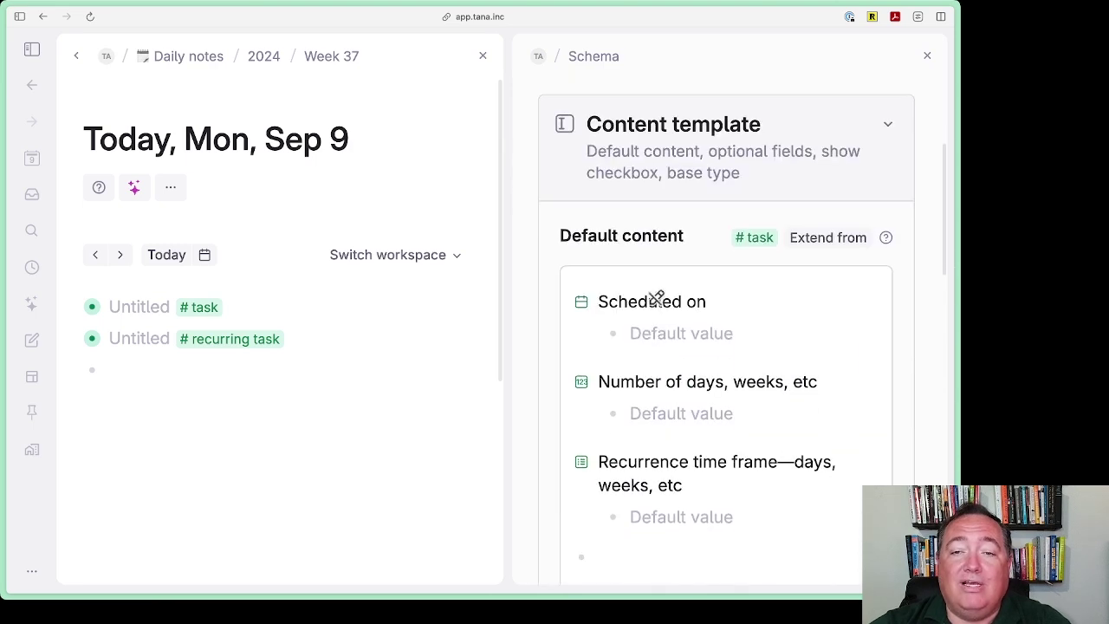
{"action": "left_click", "coordinate": [628, 170]}
{"action": "left_click", "coordinate": [624, 168]}
{"action": "scroll", "coordinate": [626, 168], "scroll_direction": "up", "scroll_amount": 5}
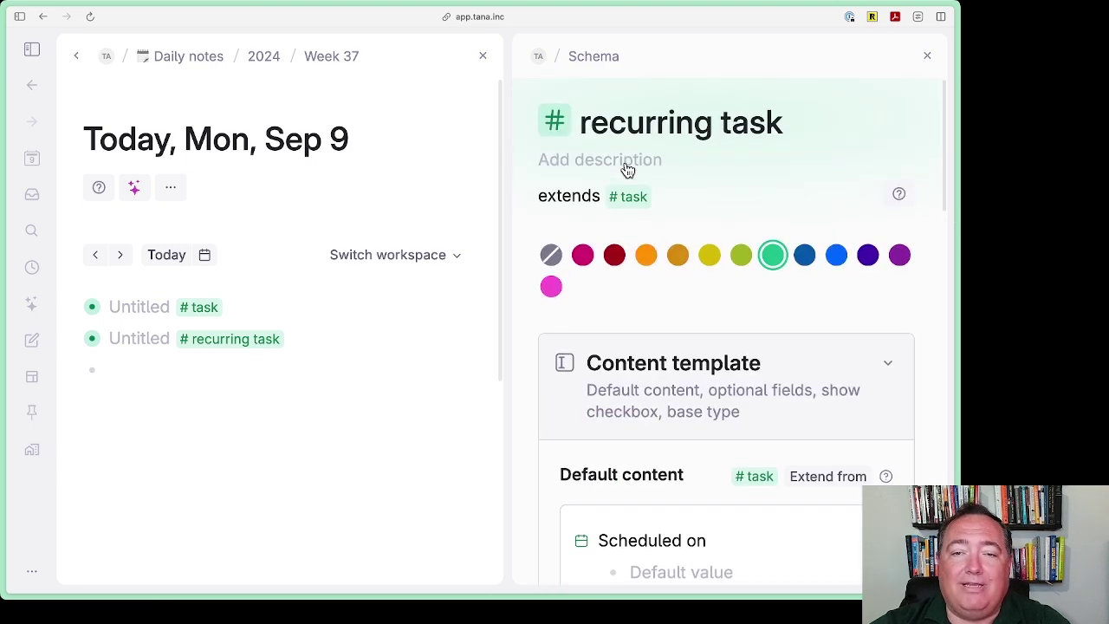
- Add a new field named "Repeat from Scheduled or Completed" to the default content of #recurring task
{"action": "scroll", "coordinate": [647, 276], "scroll_direction": "down", "scroll_amount": 5}
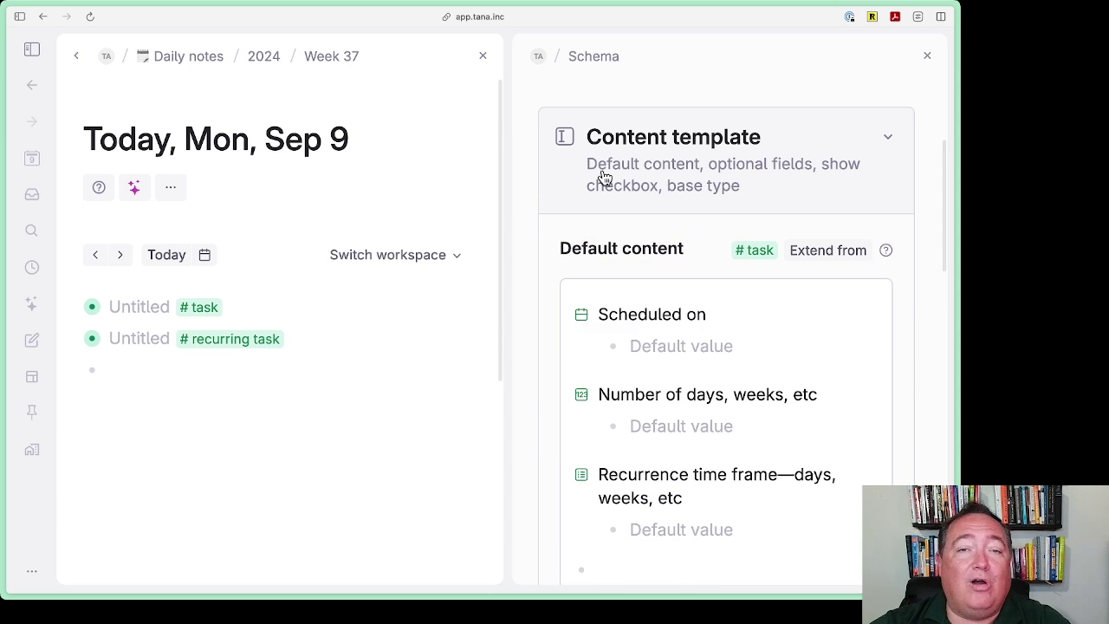
{"action": "scroll", "coordinate": [703, 418], "scroll_direction": "down", "scroll_amount": 5}
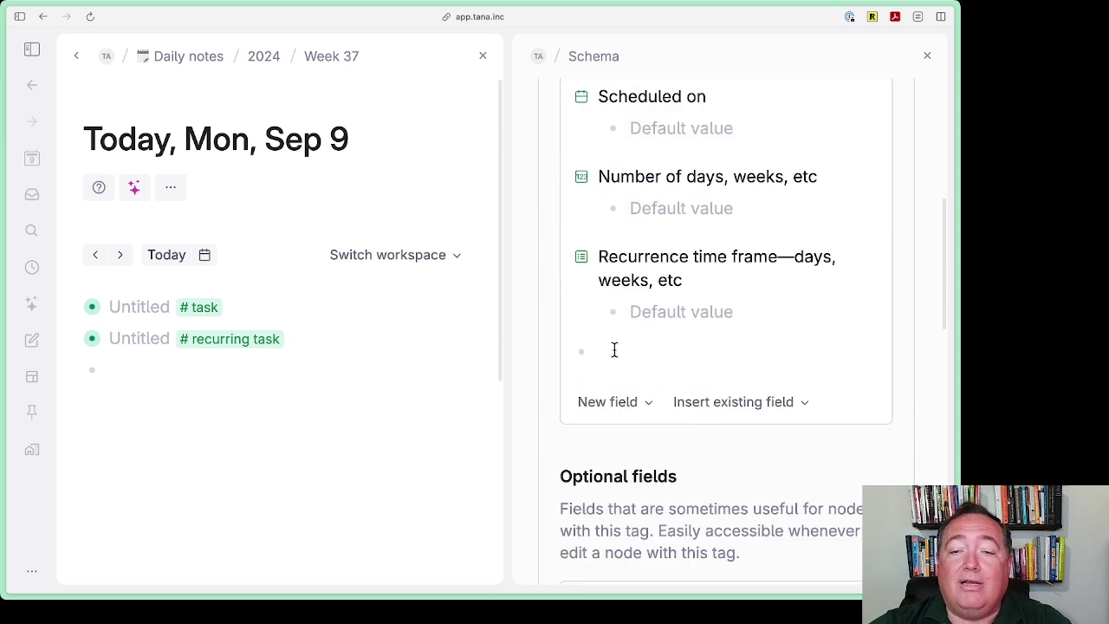
{"action": "left_click", "coordinate": [614, 349]}
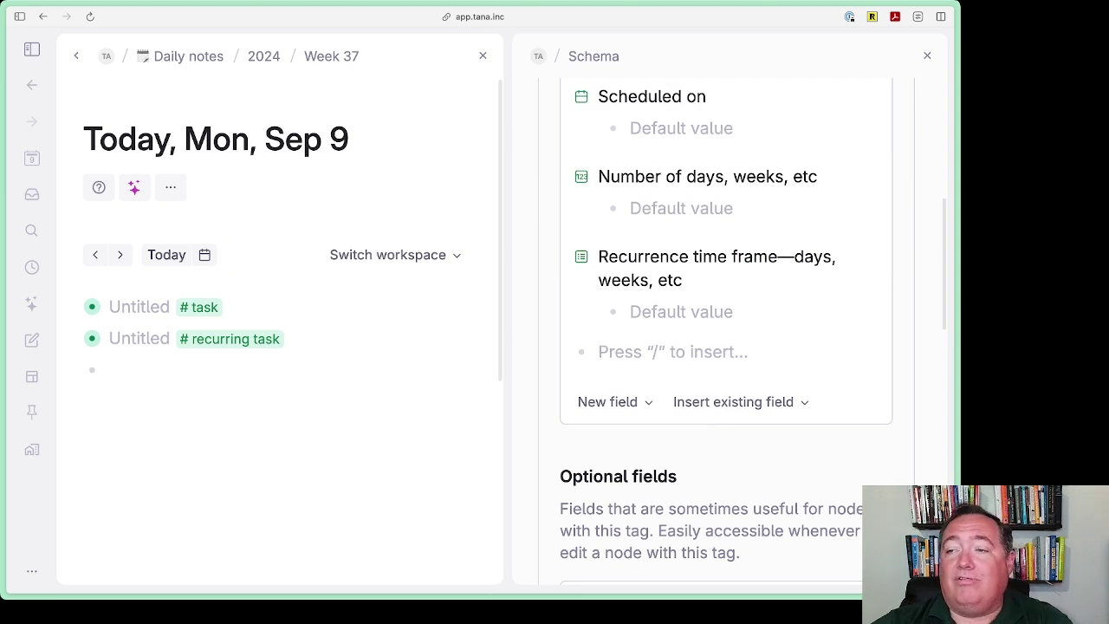
{"action": "key", "text": "super+Tab"}
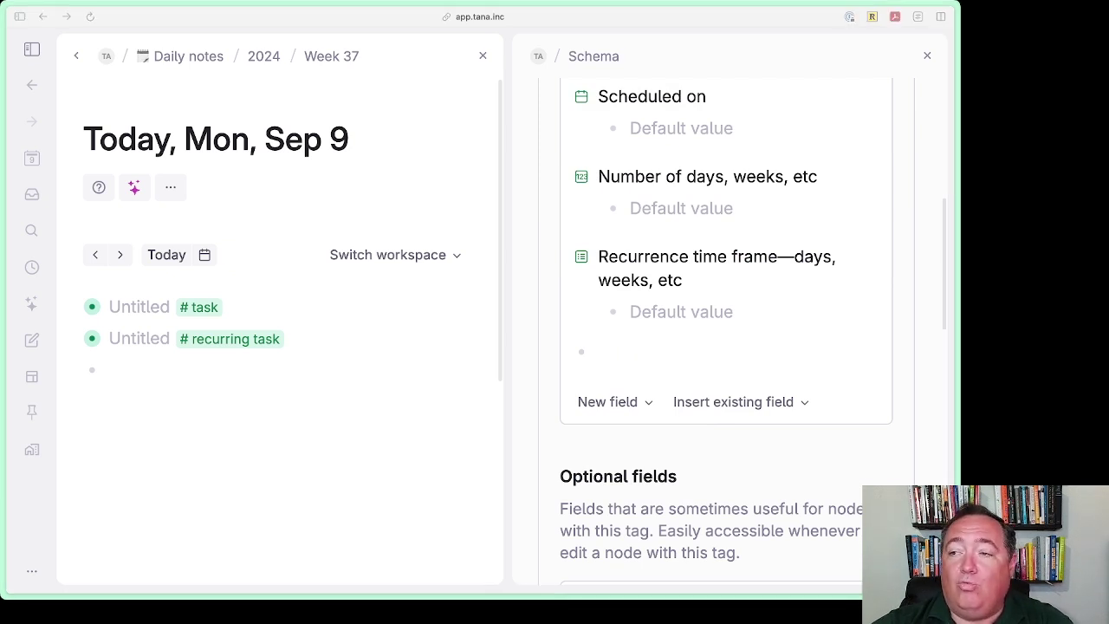
{"action": "key", "text": "super+Tab"}
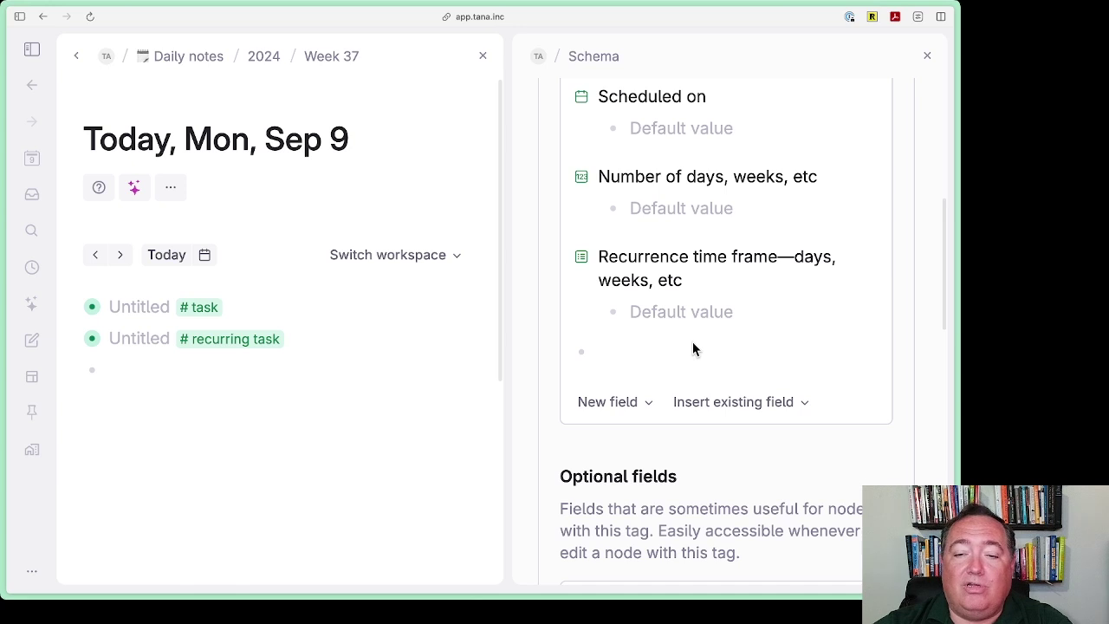
{"action": "type", "text": "Repeat from Scheduled or Completed"}
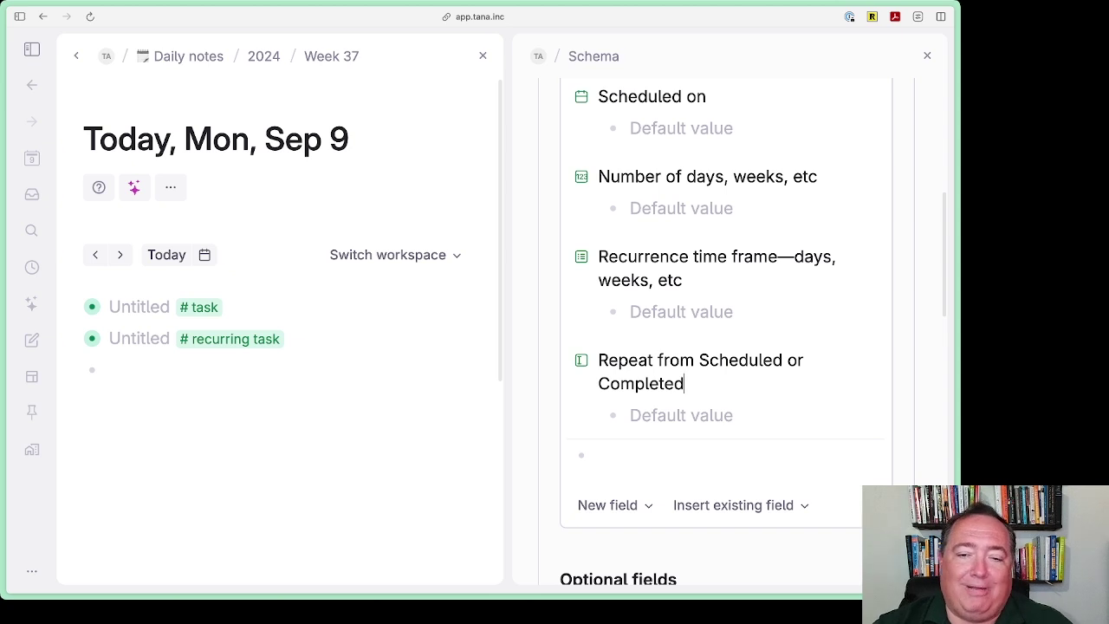
- Open the configuration of the "Repeat from Scheduled or Completed" field and set its field type to Options
{"action": "left_click", "coordinate": [581, 361]}
{"action": "mouse_move", "coordinate": [626, 384]}
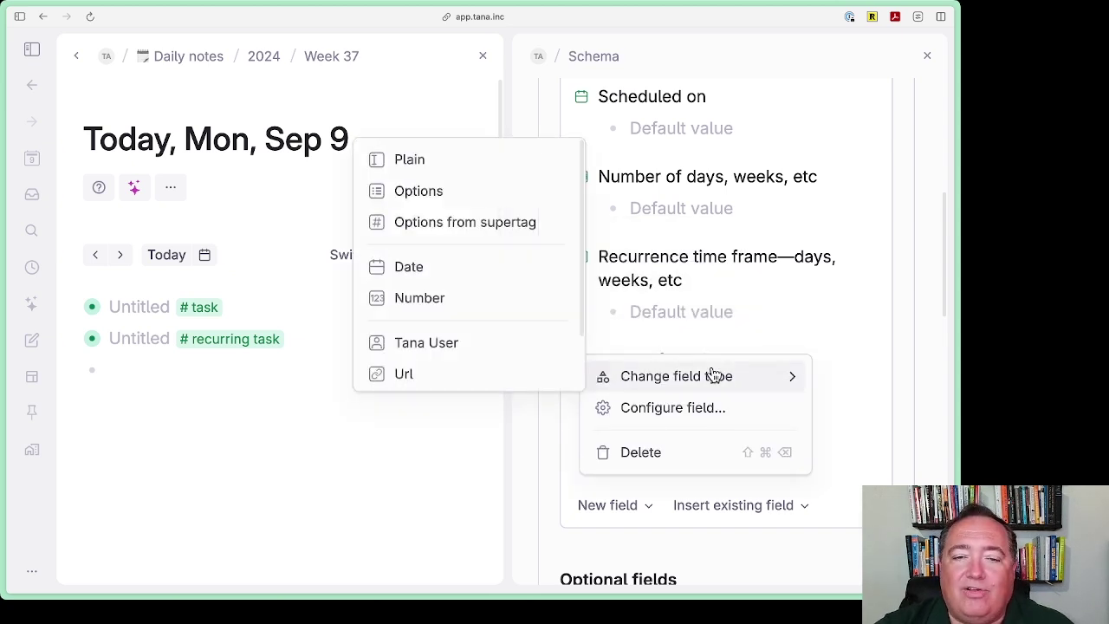
{"action": "left_click", "coordinate": [703, 407]}
{"action": "left_click", "coordinate": [656, 297]}
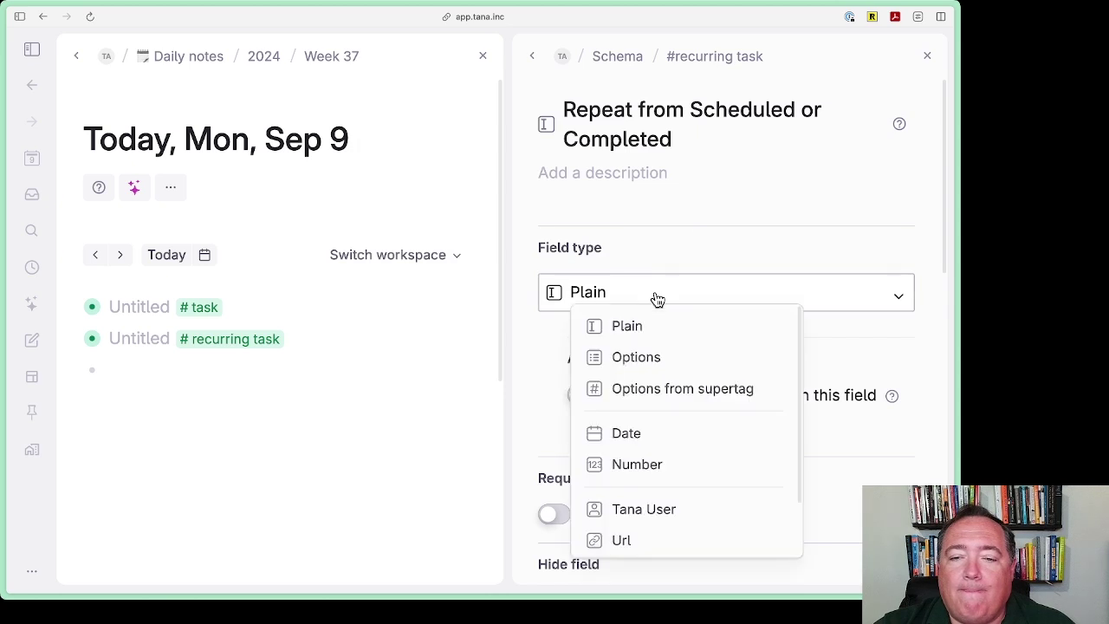
{"action": "left_click", "coordinate": [647, 356]}
- Enter Scheduled and Completed as the pre-determined options of the repeat field
{"action": "scroll", "coordinate": [683, 338], "scroll_direction": "down", "scroll_amount": 5}
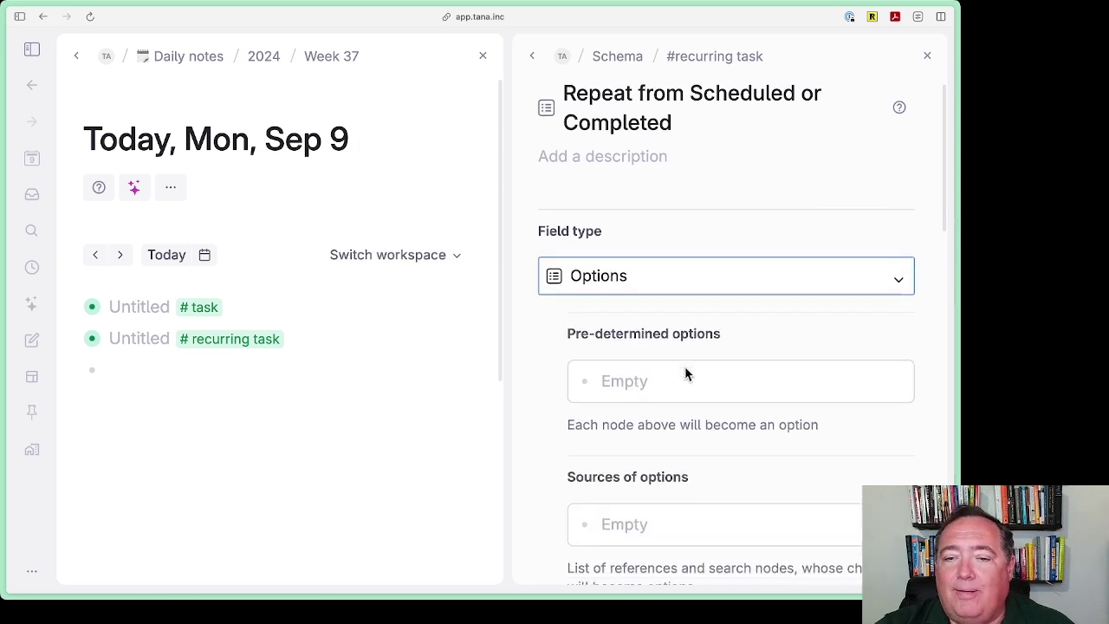
{"action": "left_click", "coordinate": [648, 204]}
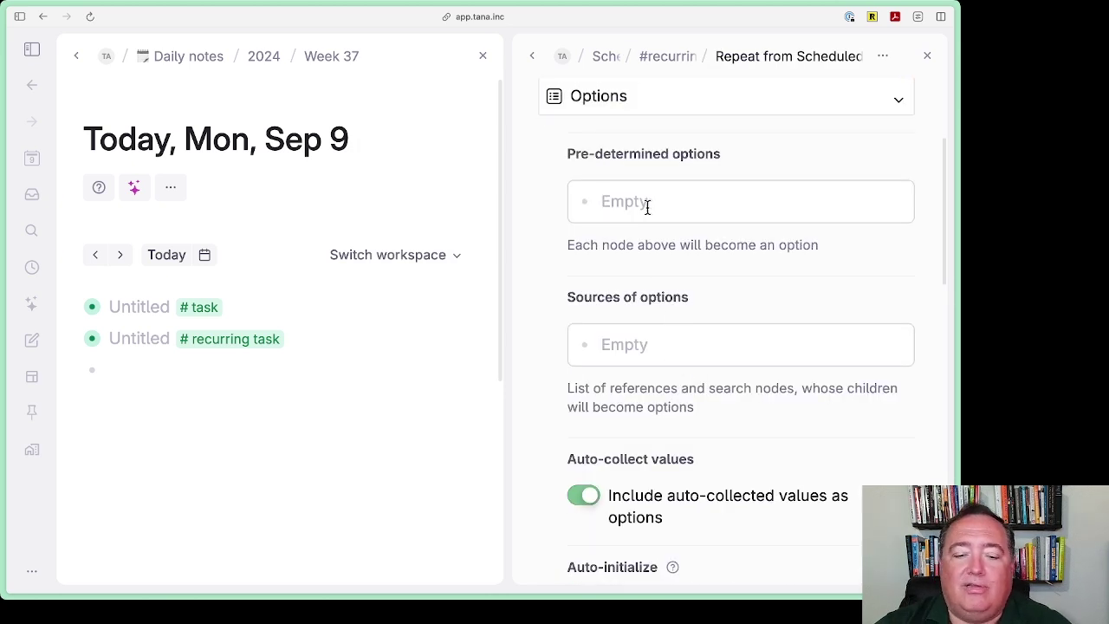
{"action": "type", "text": "Scheduled"}
{"action": "key", "text": "Return"}
{"action": "type", "text": "Co"}
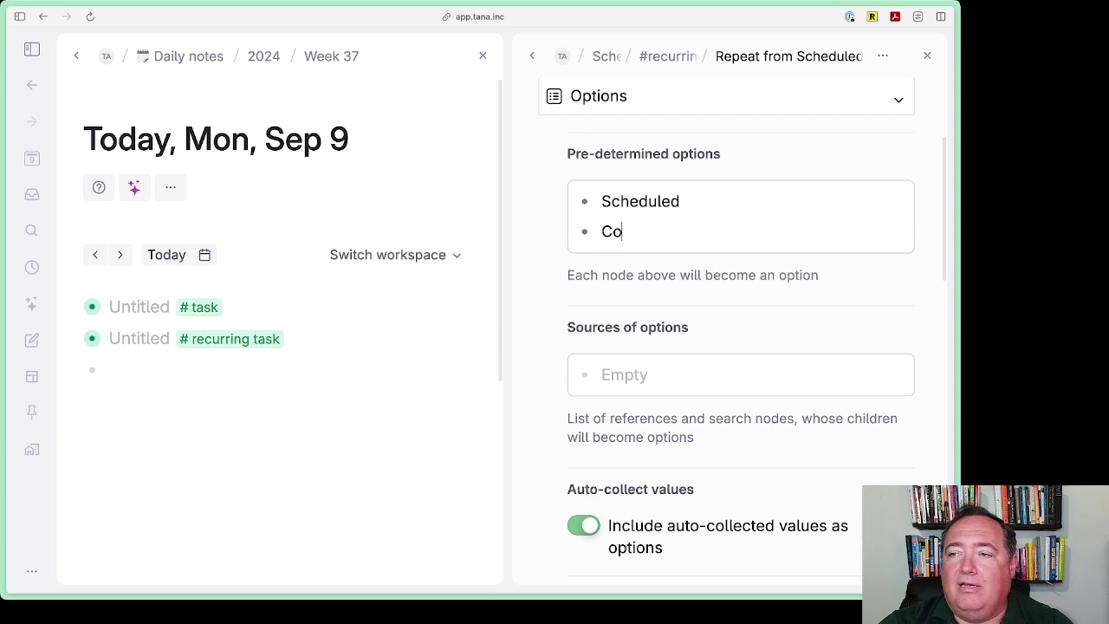
{"action": "type", "text": "mpleted"}
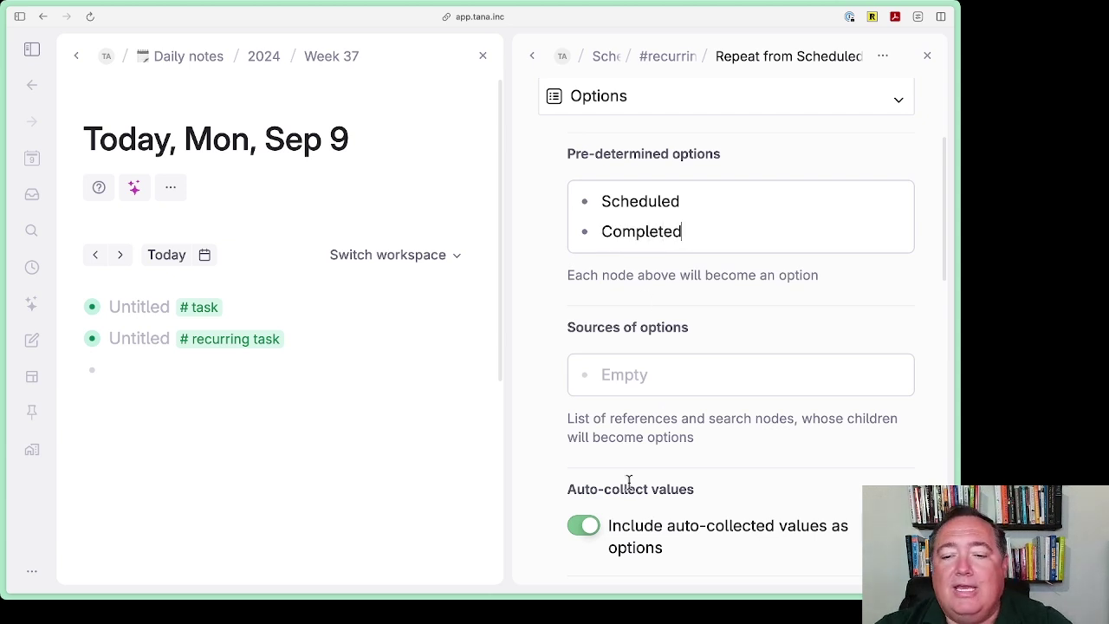
- Turn off including auto-collected values as options for the repeat field and return to the #recurring task configuration
{"action": "left_click", "coordinate": [589, 525]}
{"action": "scroll", "coordinate": [759, 407], "scroll_direction": "up", "scroll_amount": 4}
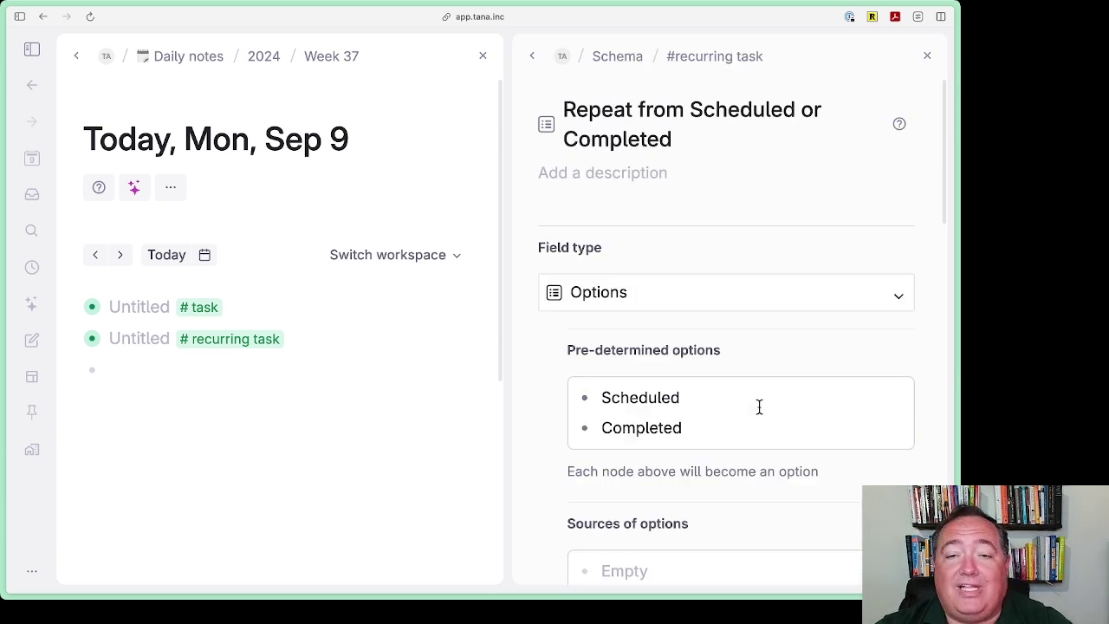
{"action": "left_click", "coordinate": [530, 57]}
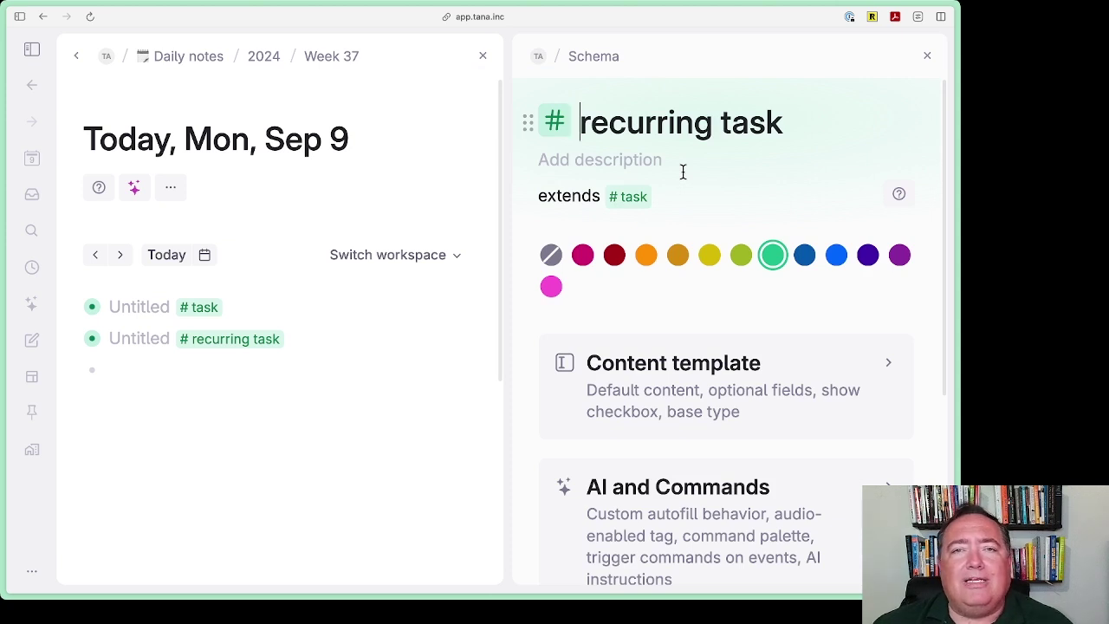
- Add another field named "Originally Scheduled on" to the default content in the #recurring task content template
{"action": "left_click", "coordinate": [658, 427]}
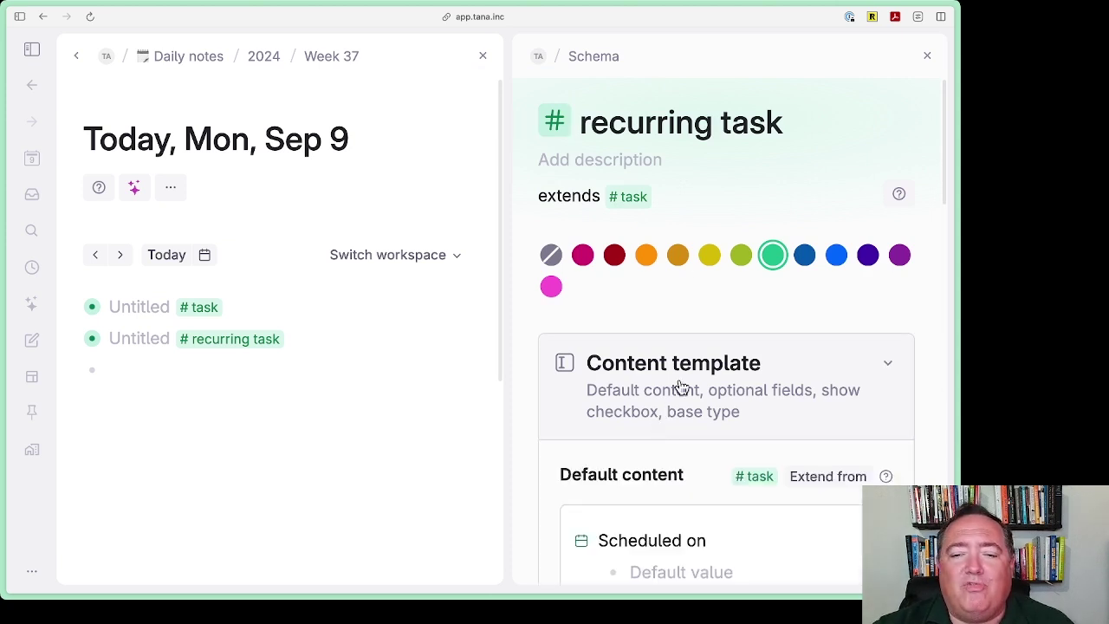
{"action": "scroll", "coordinate": [680, 382], "scroll_direction": "down", "scroll_amount": 10}
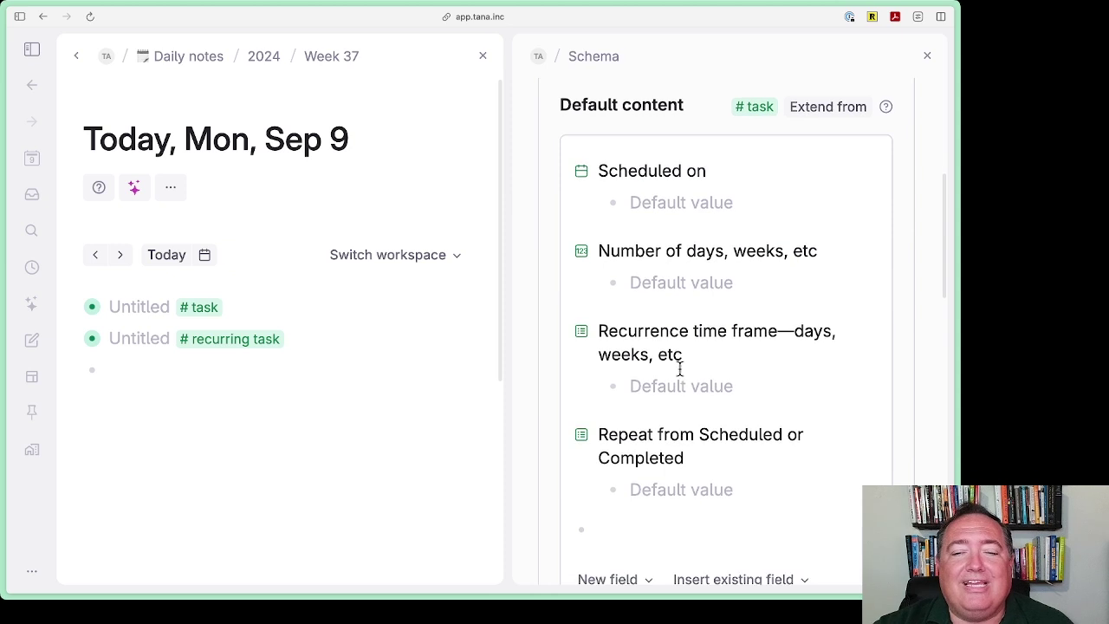
{"action": "scroll", "coordinate": [680, 369], "scroll_direction": "down", "scroll_amount": 1}
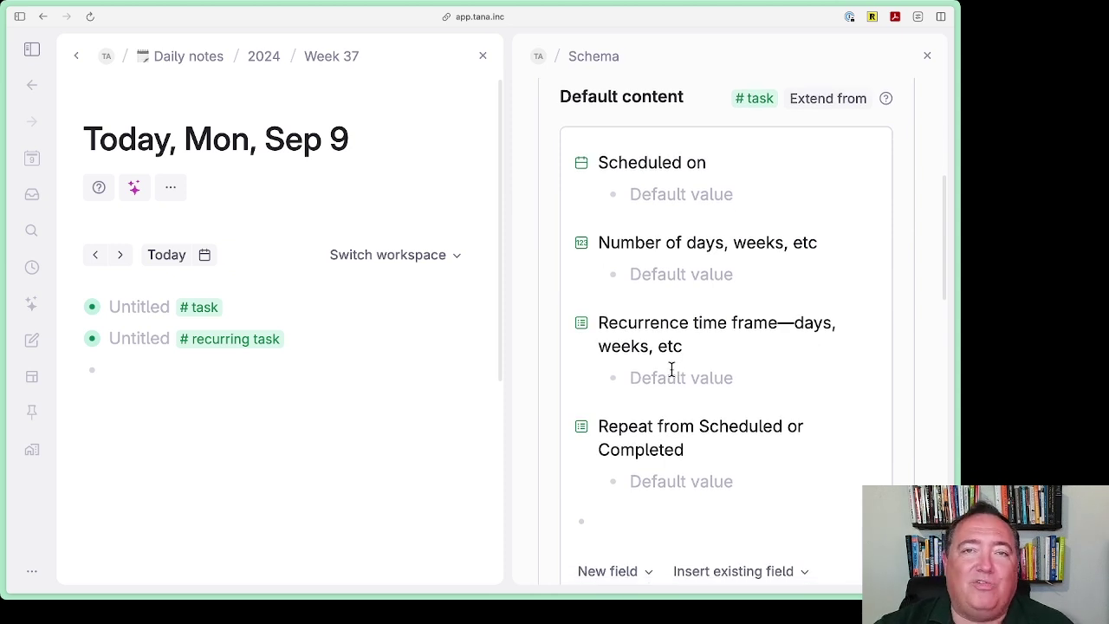
{"action": "left_click", "coordinate": [636, 523]}
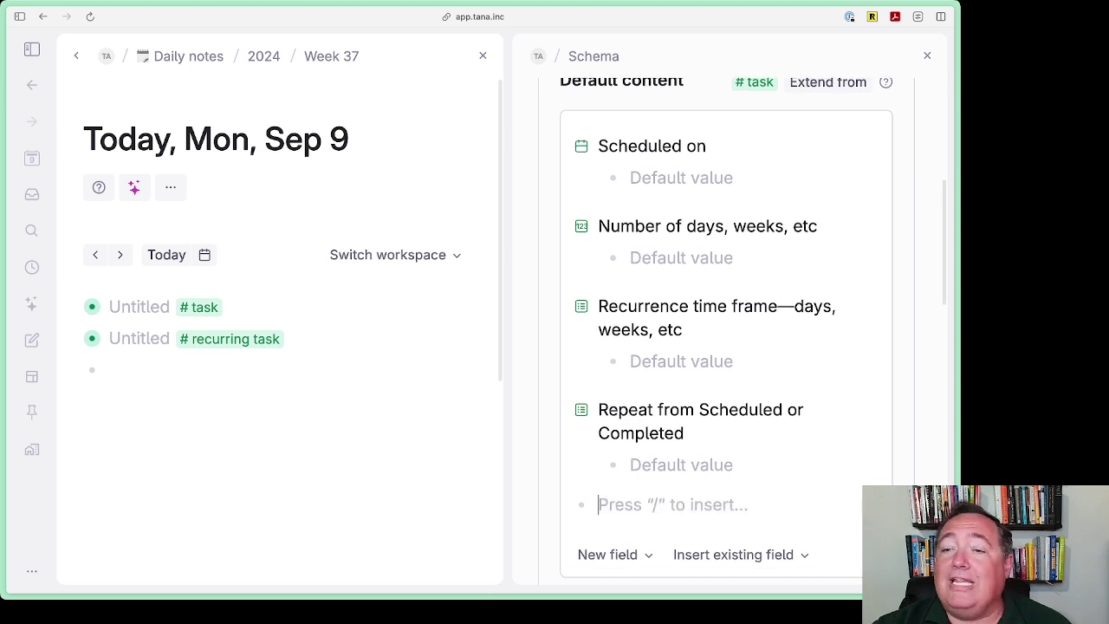
{"action": "type", "text": ">"}
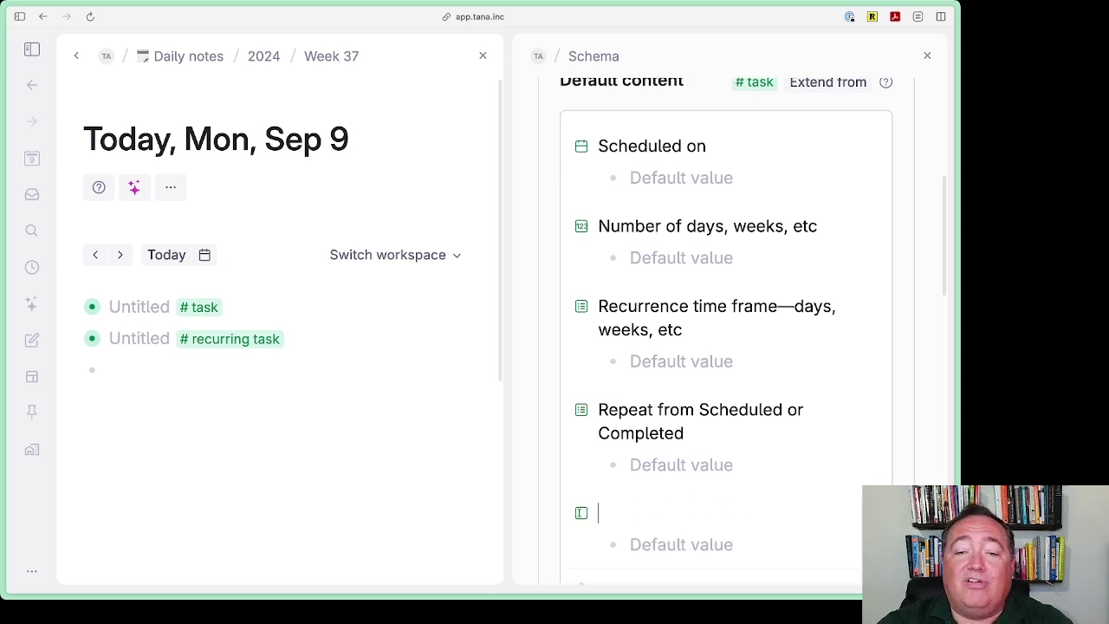
{"action": "type", "text": "Originiall"}
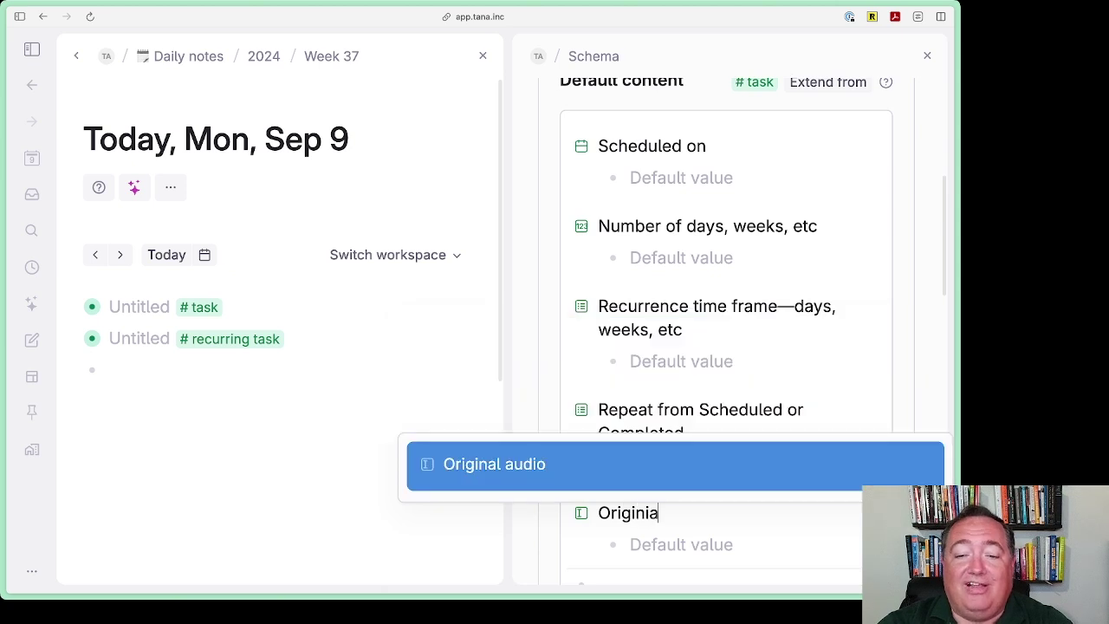
{"action": "key", "text": "BackSpace"}
{"action": "key", "text": "BackSpace"}
{"action": "key", "text": "BackSpace"}
{"action": "key", "text": "BackSpace"}
{"action": "type", "text": "ally S"}
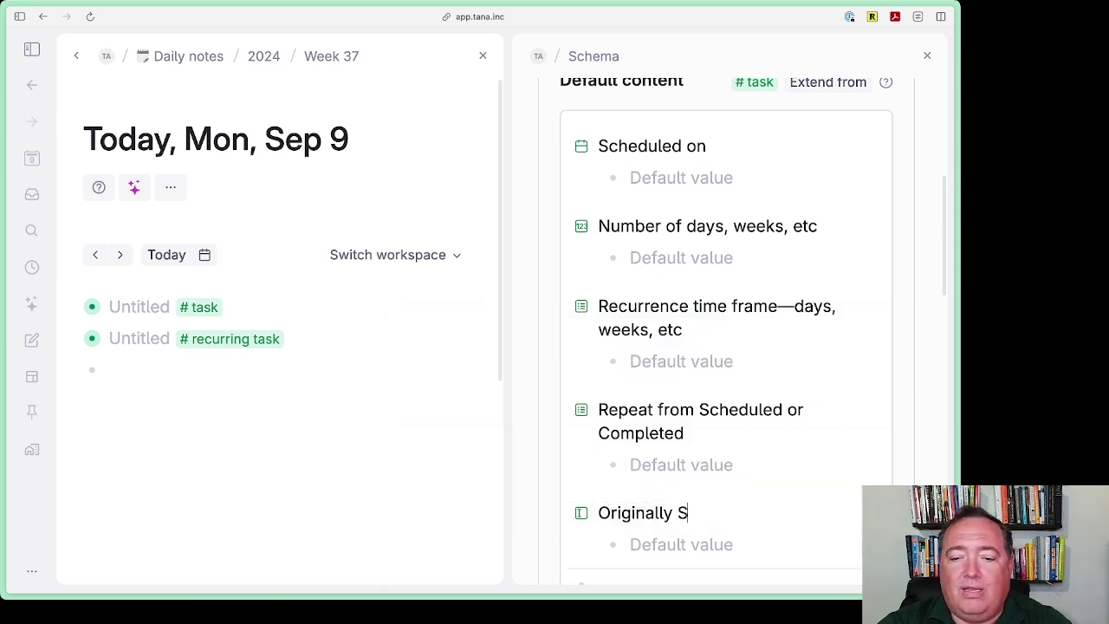
{"action": "type", "text": "cheduled on"}
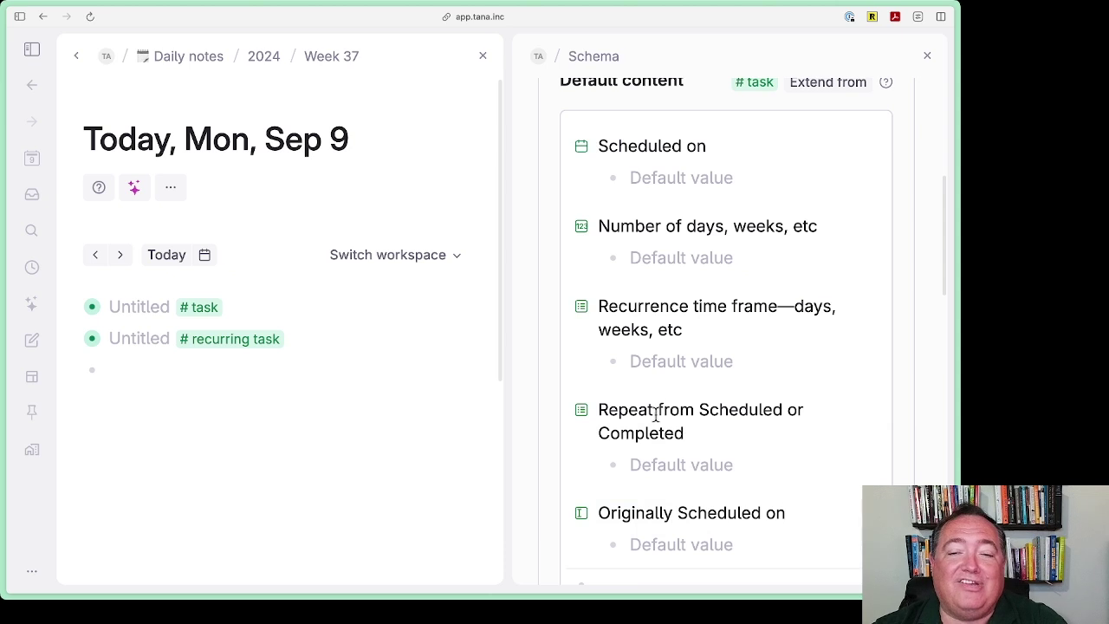
- Change the field type of "Originally Scheduled on" to Date
{"action": "left_click", "coordinate": [582, 516]}
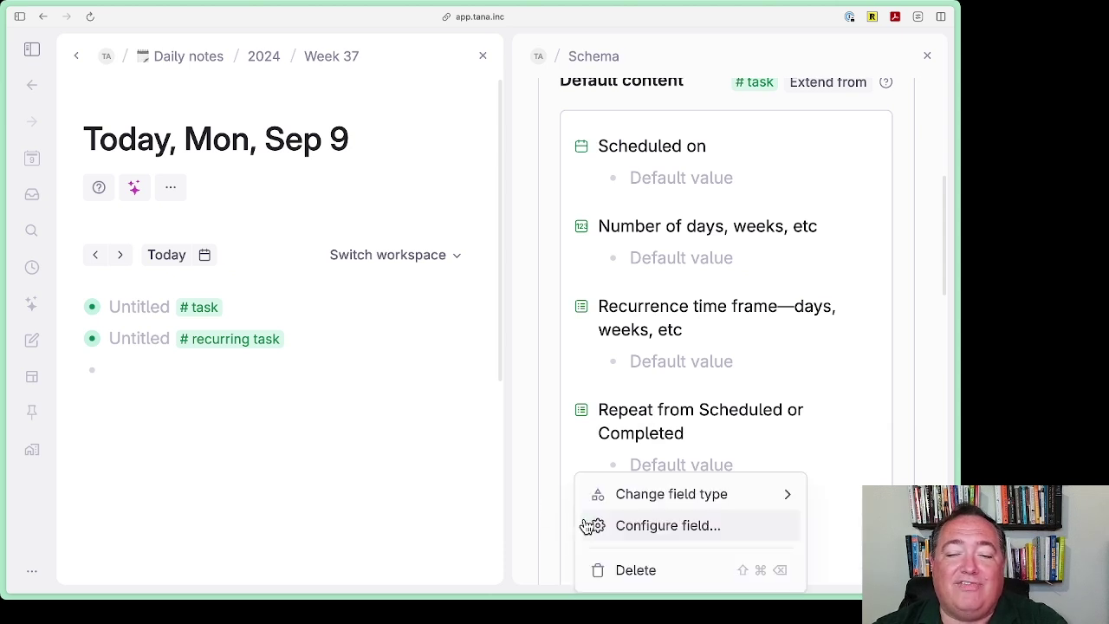
{"action": "mouse_move", "coordinate": [609, 513]}
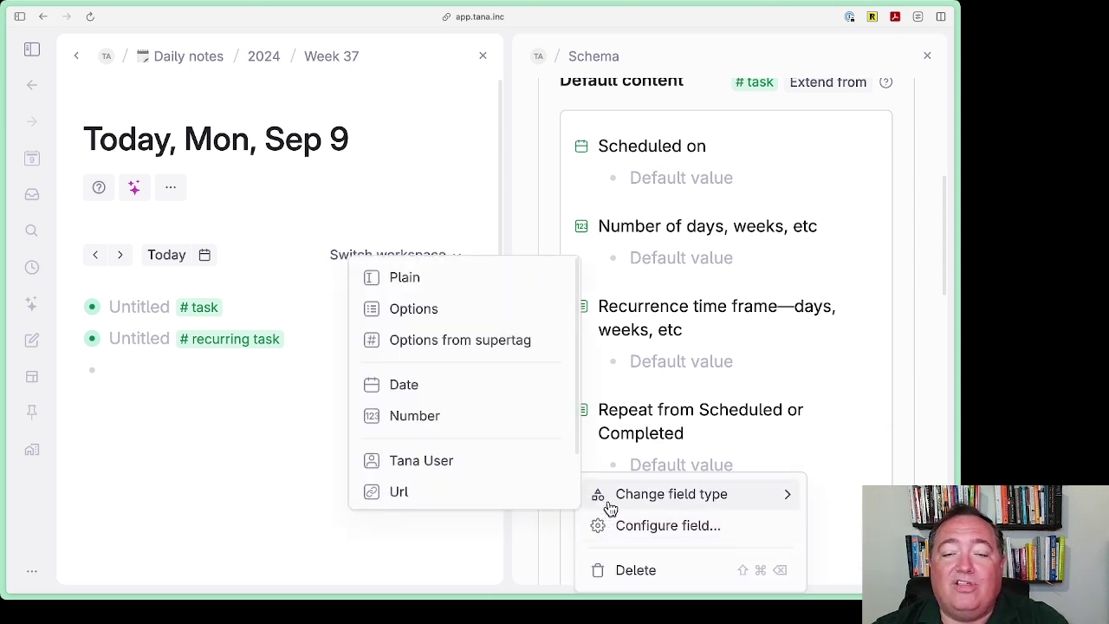
{"action": "left_click", "coordinate": [477, 387]}
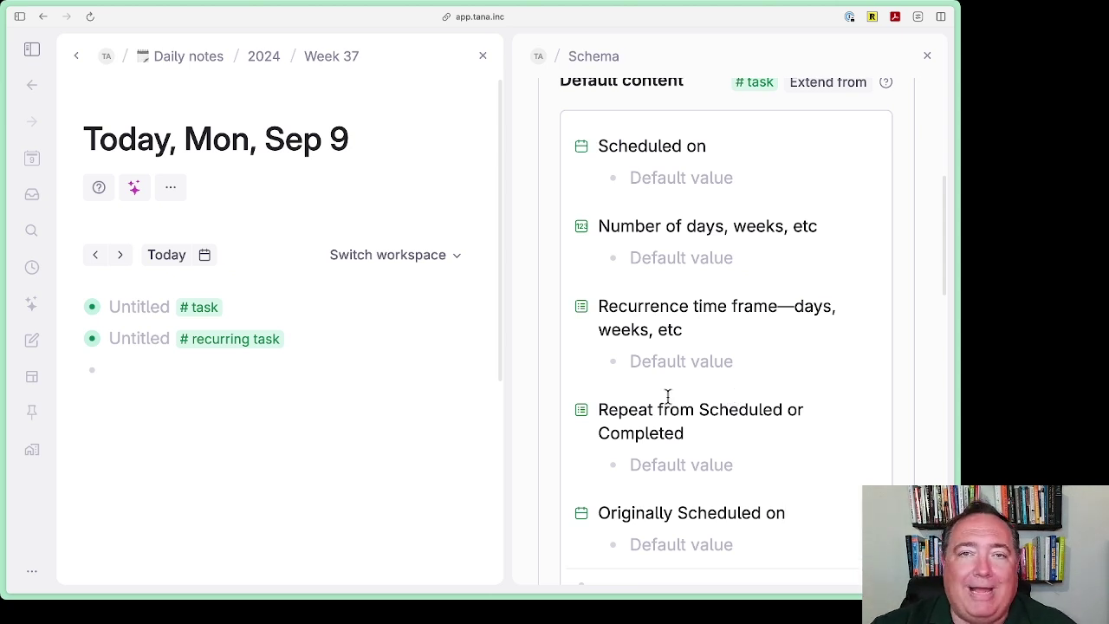
- Review the inherited and newly added fields in the #recurring task content template
{"action": "scroll", "coordinate": [675, 388], "scroll_direction": "up", "scroll_amount": 3}
{"action": "scroll", "coordinate": [679, 384], "scroll_direction": "down", "scroll_amount": 2}
{"action": "scroll", "coordinate": [679, 384], "scroll_direction": "up", "scroll_amount": 3}
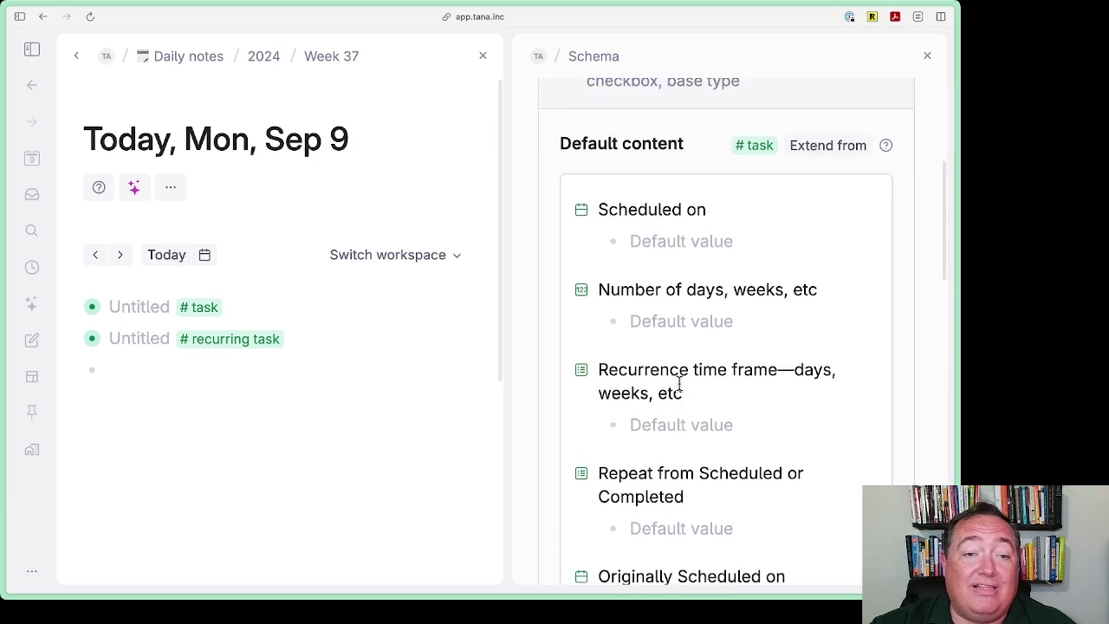
{"action": "scroll", "coordinate": [679, 383], "scroll_direction": "up", "scroll_amount": 5}
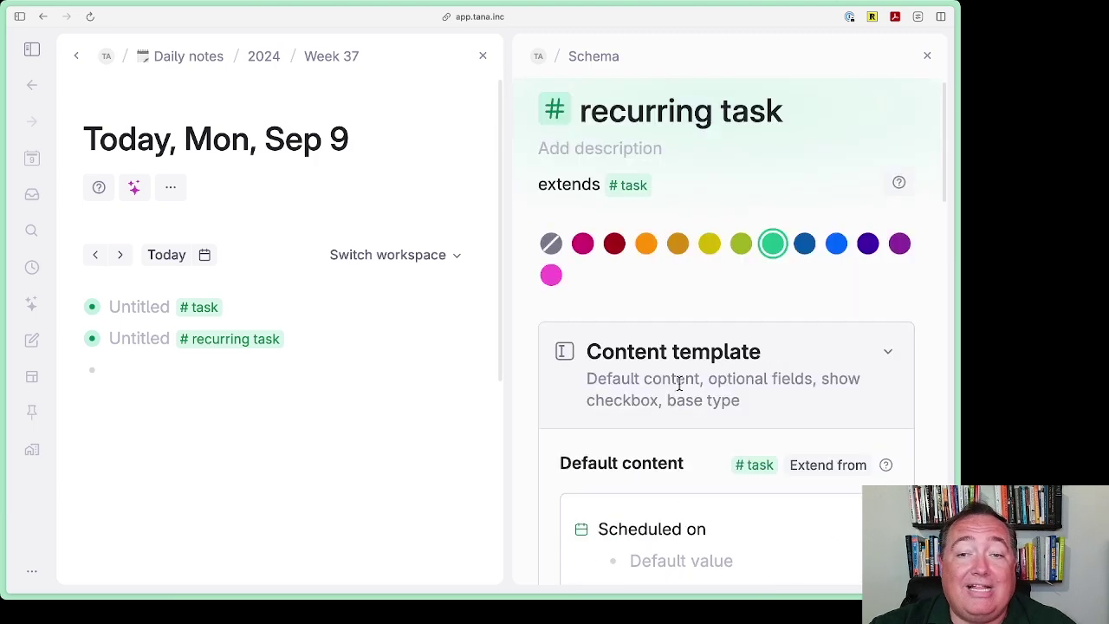
{"action": "scroll", "coordinate": [679, 383], "scroll_direction": "down", "scroll_amount": 6}
{"action": "scroll", "coordinate": [681, 391], "scroll_direction": "down", "scroll_amount": 3}
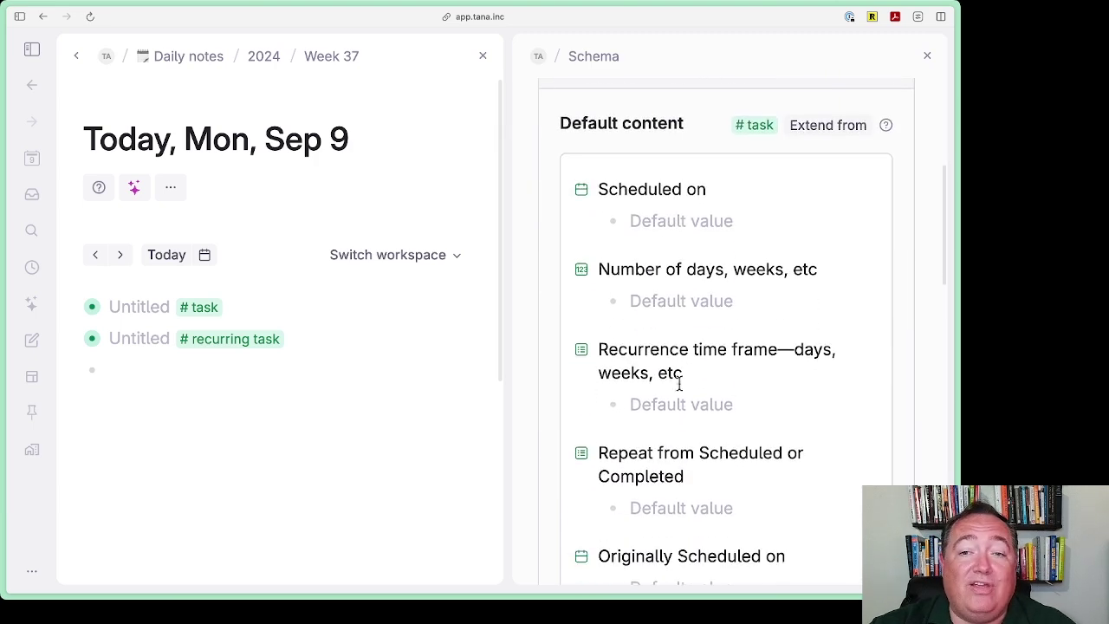
{"action": "scroll", "coordinate": [679, 384], "scroll_direction": "up", "scroll_amount": 3}
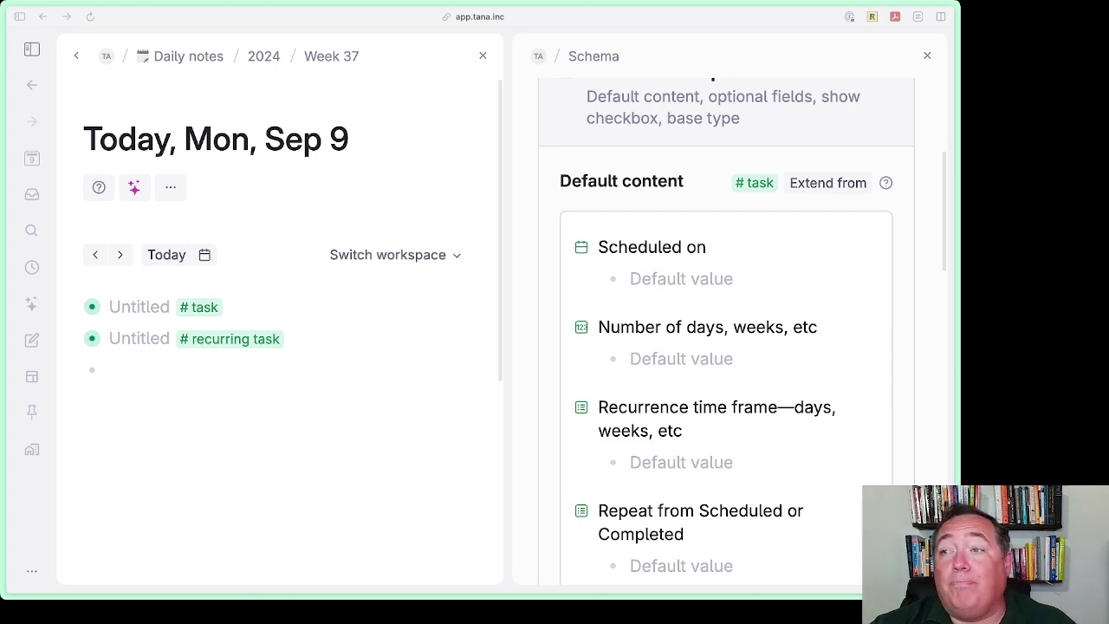
{"action": "scroll", "coordinate": [738, 293], "scroll_direction": "down", "scroll_amount": 5}
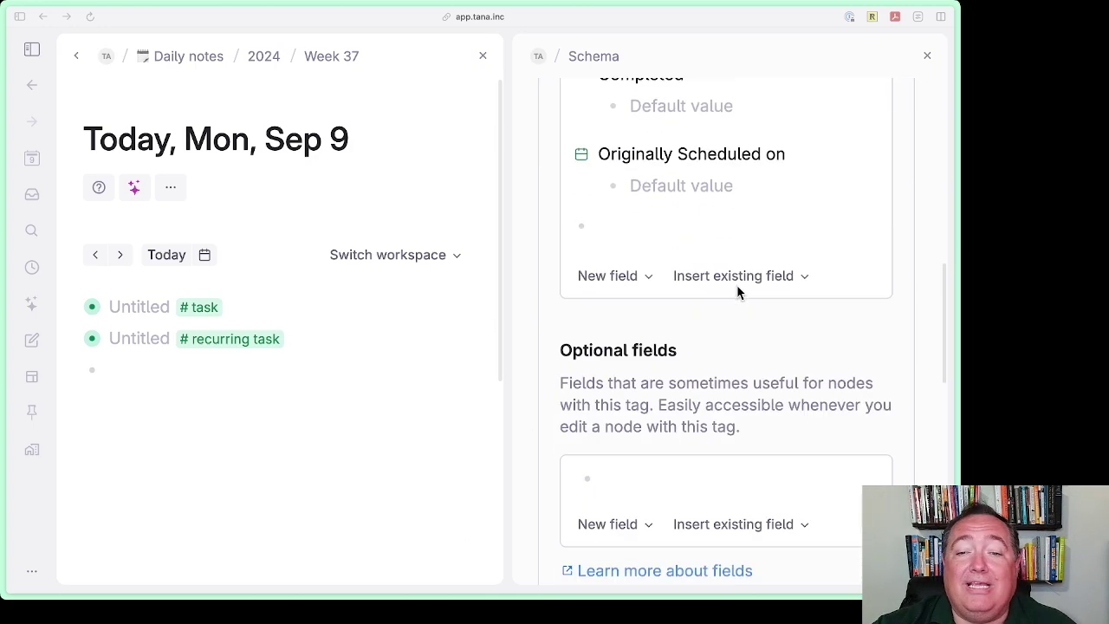
{"action": "scroll", "coordinate": [738, 293], "scroll_direction": "up", "scroll_amount": 7}
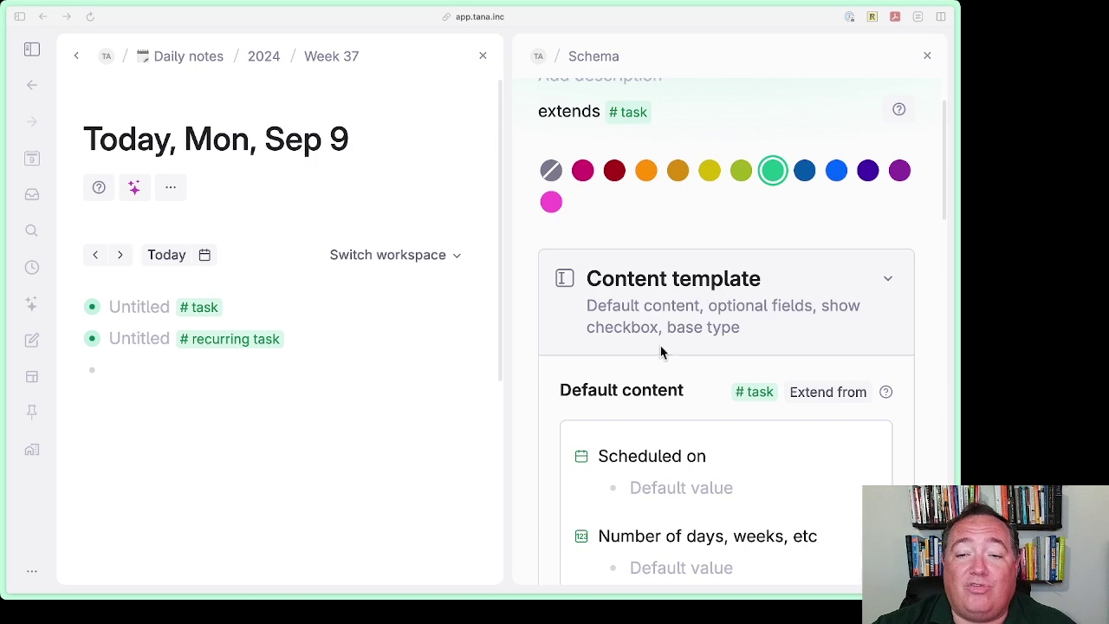
{"action": "scroll", "coordinate": [661, 352], "scroll_direction": "down", "scroll_amount": 2}
{"action": "scroll", "coordinate": [661, 353], "scroll_direction": "up", "scroll_amount": 2}
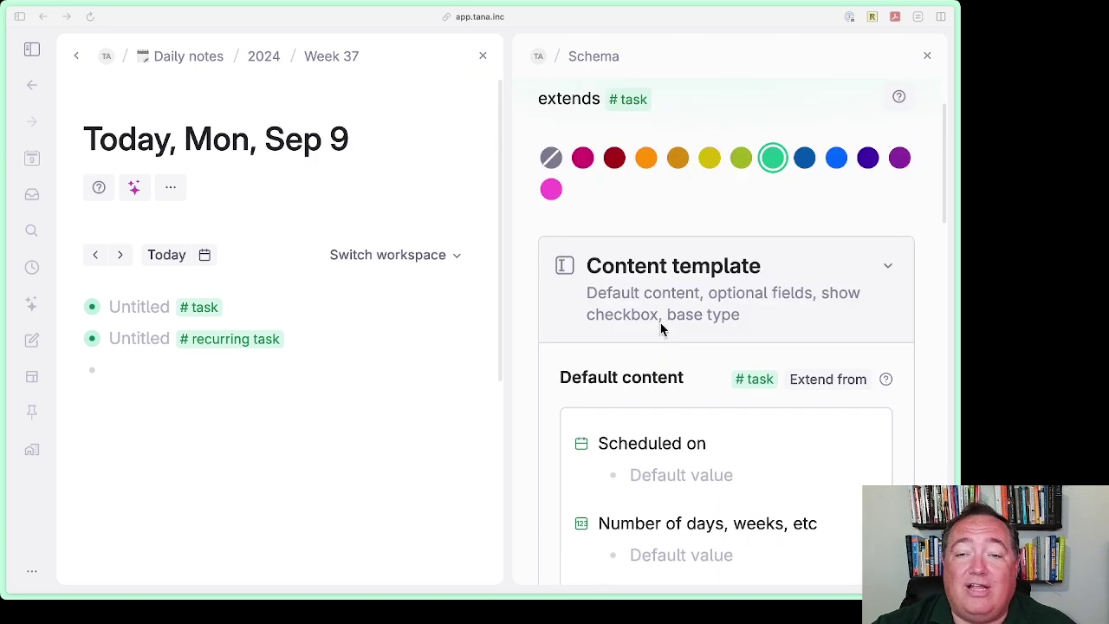
- View the command palette and event trigger settings under AI and Commands for #recurring task, and close the daily note beside it
{"action": "left_click", "coordinate": [683, 269]}
{"action": "scroll", "coordinate": [683, 270], "scroll_direction": "down", "scroll_amount": 2}
{"action": "left_click", "coordinate": [639, 228]}
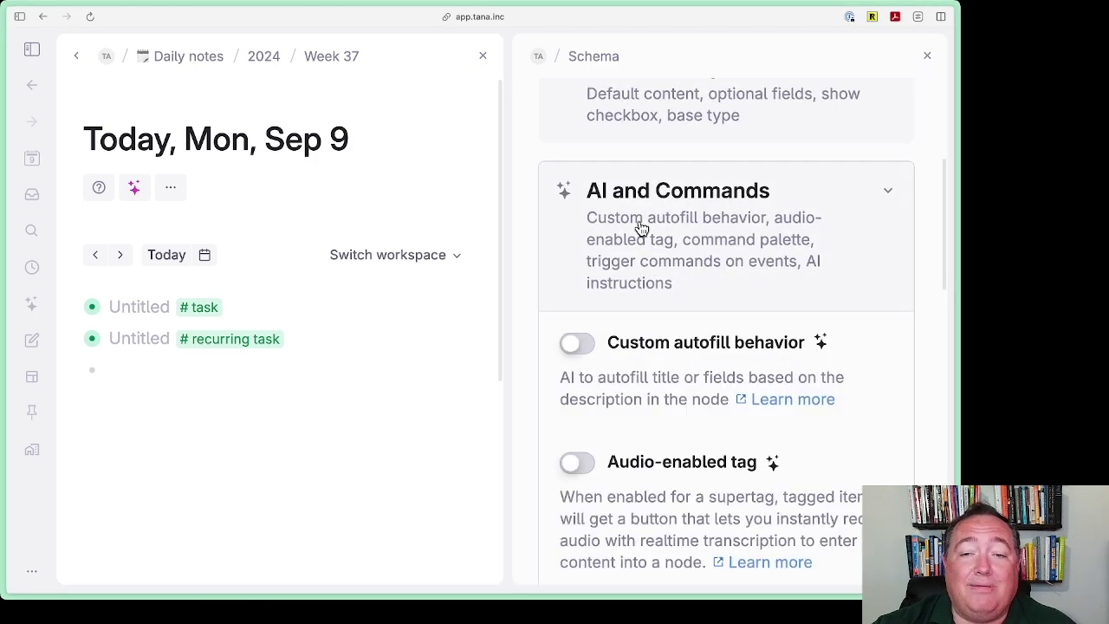
{"action": "scroll", "coordinate": [654, 228], "scroll_direction": "down", "scroll_amount": 2}
{"action": "scroll", "coordinate": [654, 228], "scroll_direction": "down", "scroll_amount": 3}
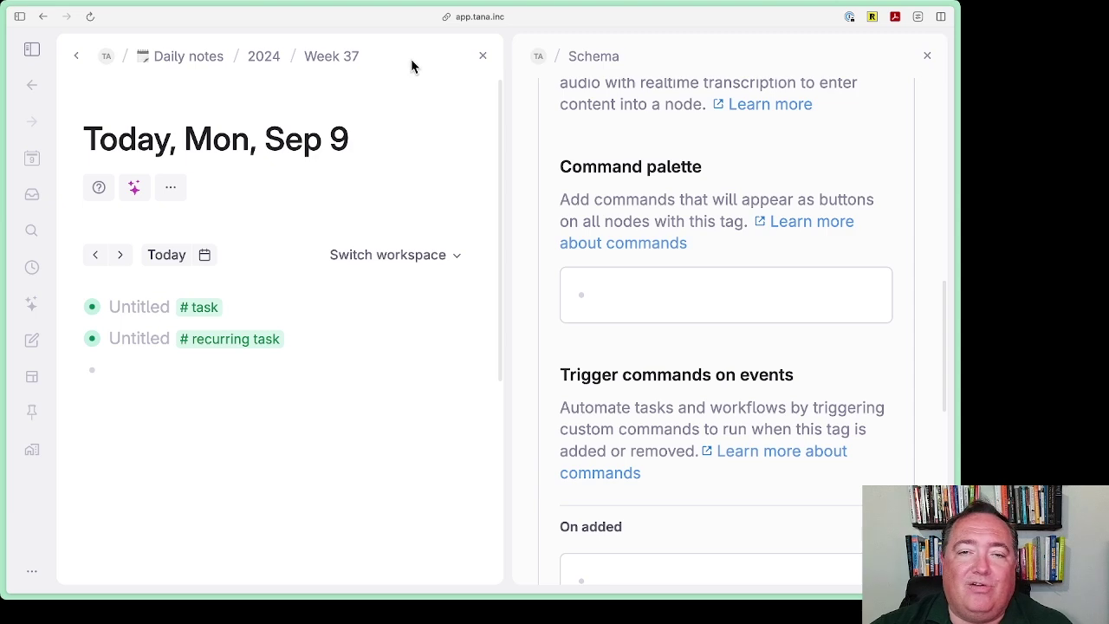
{"action": "left_click", "coordinate": [483, 59]}
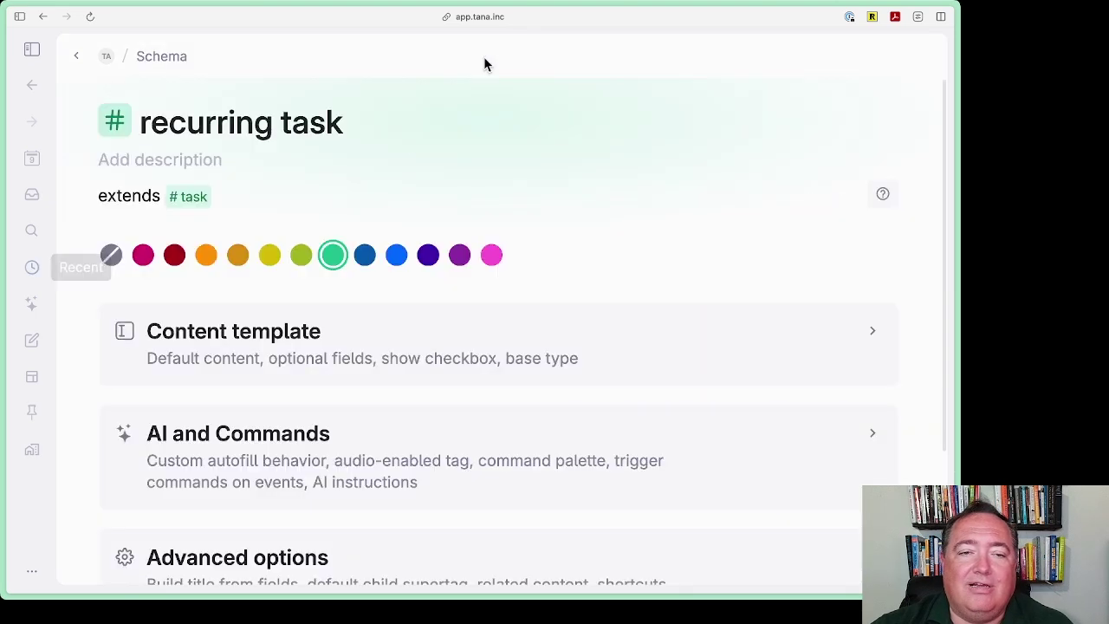
- In the AI and Commands settings of #recurring task, add a command node named 🚀 to the command palette
{"action": "scroll", "coordinate": [332, 384], "scroll_direction": "down", "scroll_amount": 1}
{"action": "left_click", "coordinate": [331, 384]}
{"action": "scroll", "coordinate": [315, 294], "scroll_direction": "down", "scroll_amount": 8}
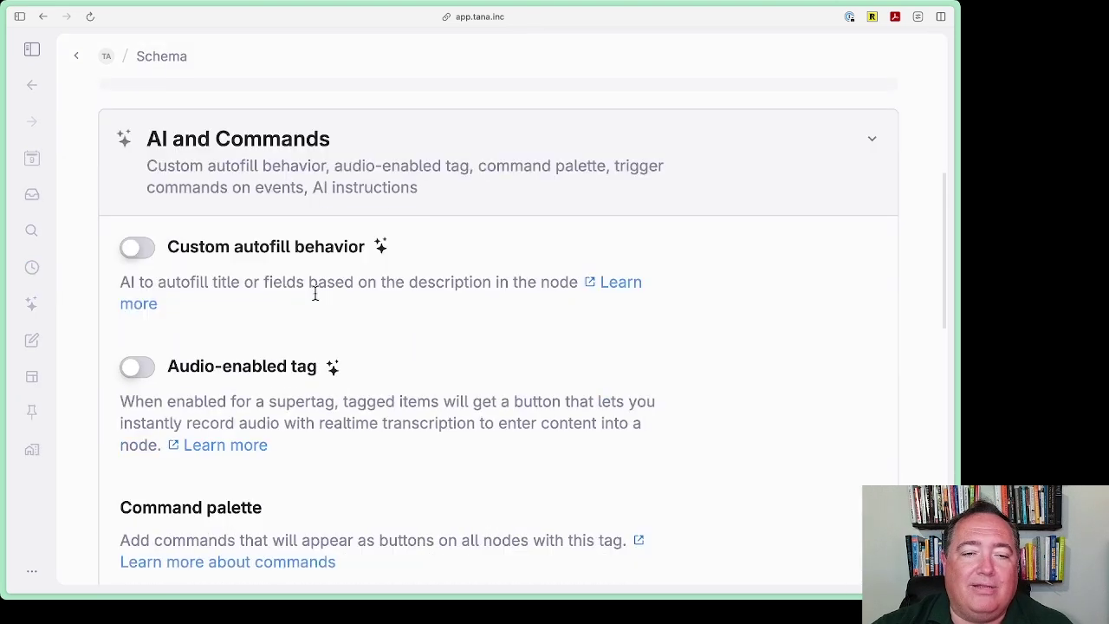
{"action": "scroll", "coordinate": [435, 234], "scroll_direction": "down", "scroll_amount": 3}
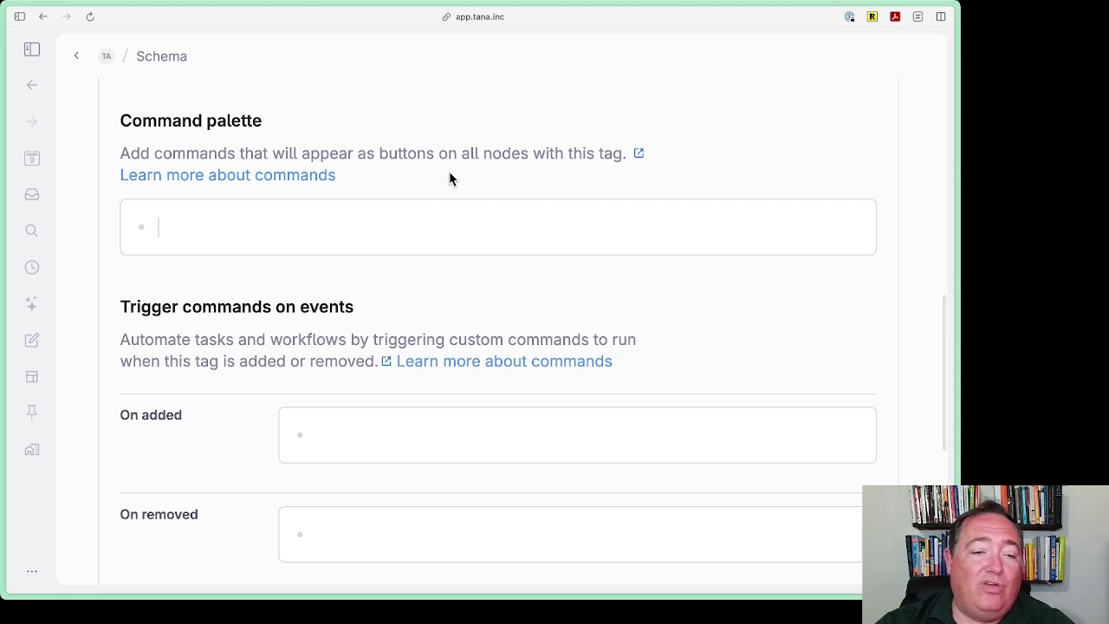
{"action": "type", "text": "Convert to command node"}
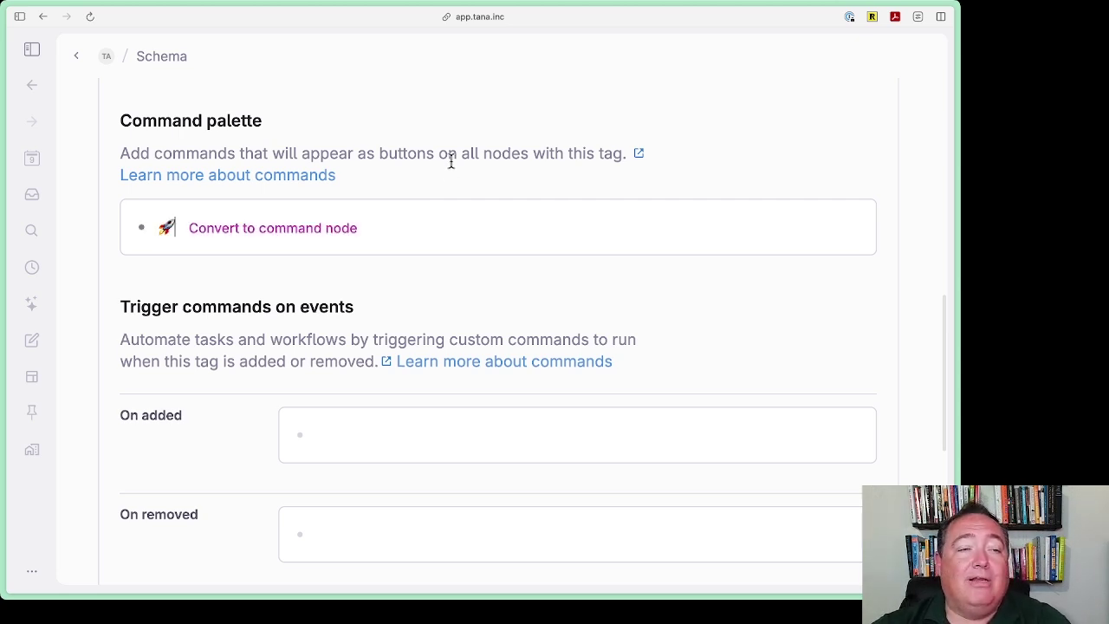
{"action": "left_click", "coordinate": [339, 230]}
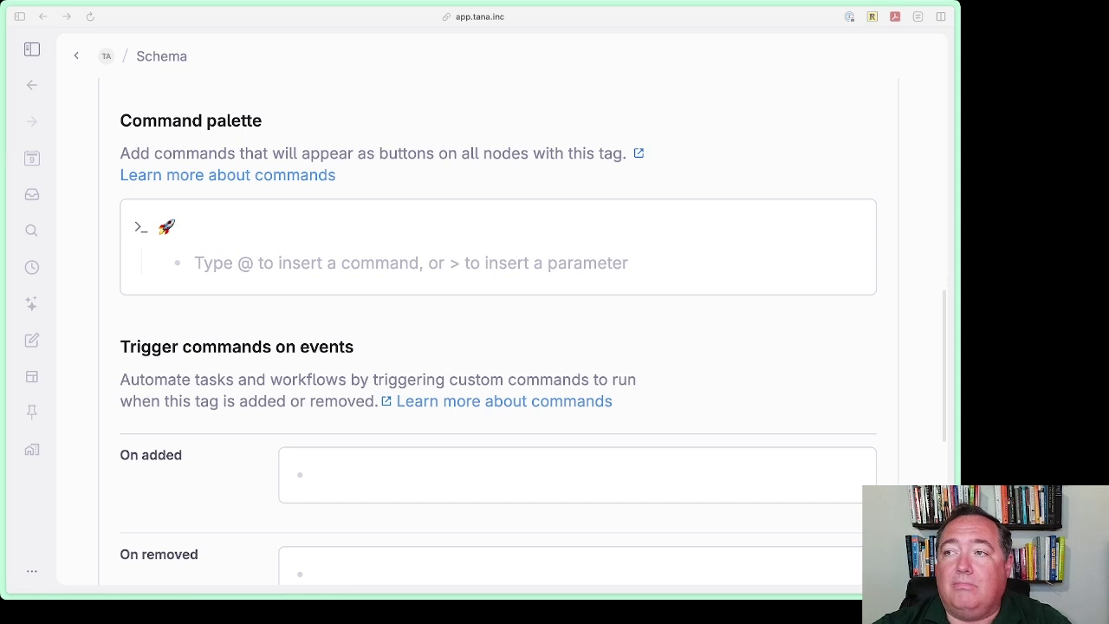
- Nest a command node named "Set Originally Scheduled on date" inside the 🚀 command
{"action": "left_click", "coordinate": [243, 264]}
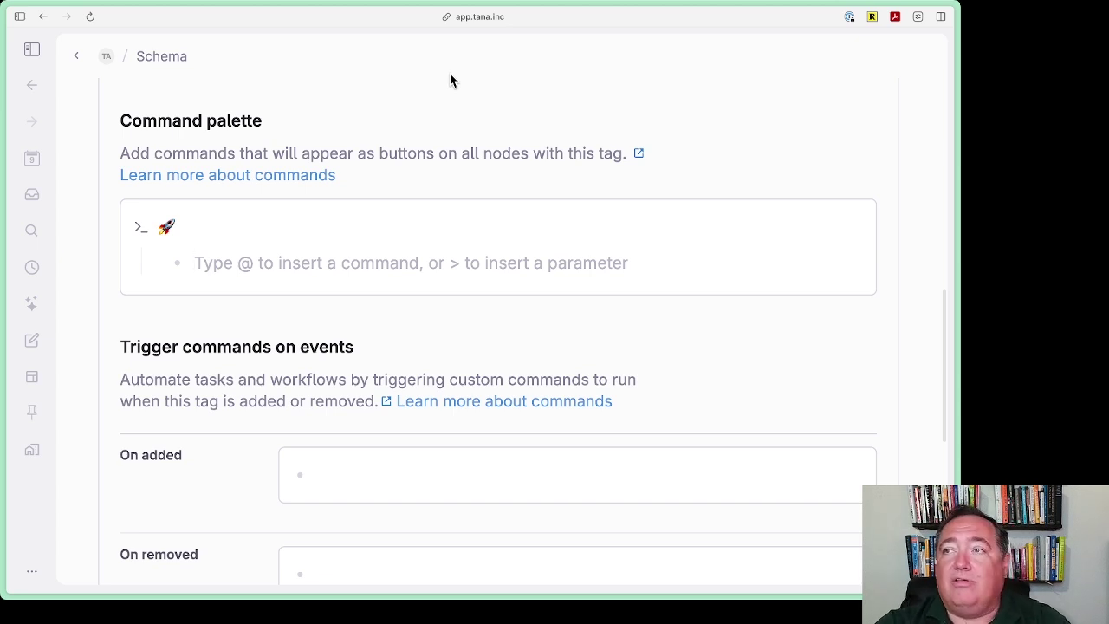
{"action": "type", "text": "Set Originia"}
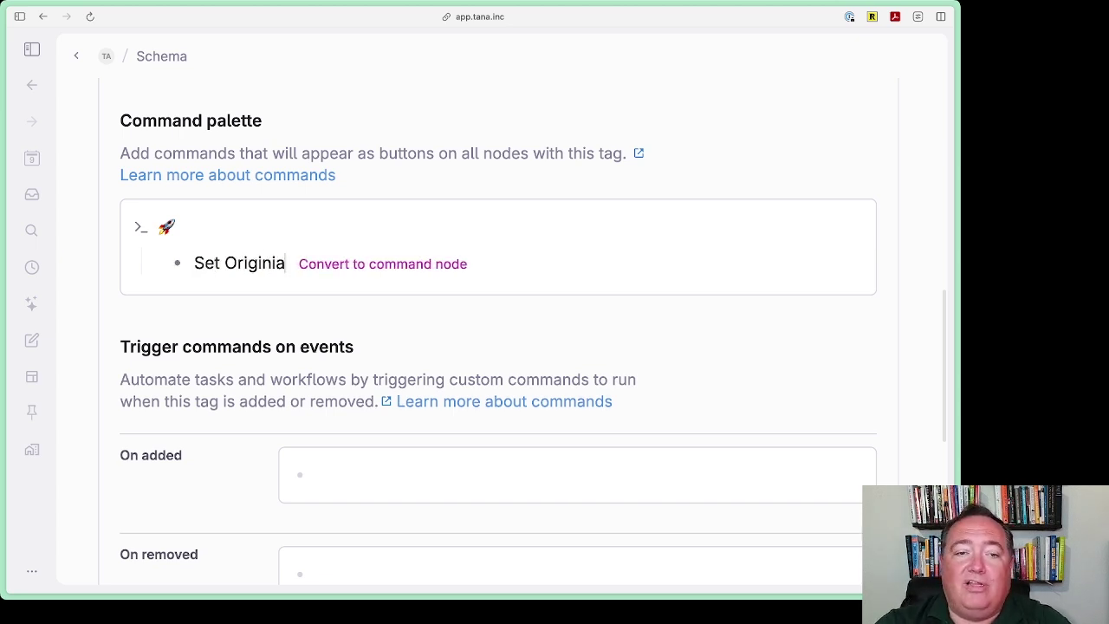
{"action": "type", "text": "l"}
{"action": "key", "text": "BackSpace"}
{"action": "key", "text": "BackSpace"}
{"action": "key", "text": "BackSpace"}
{"action": "type", "text": "ally Sch"}
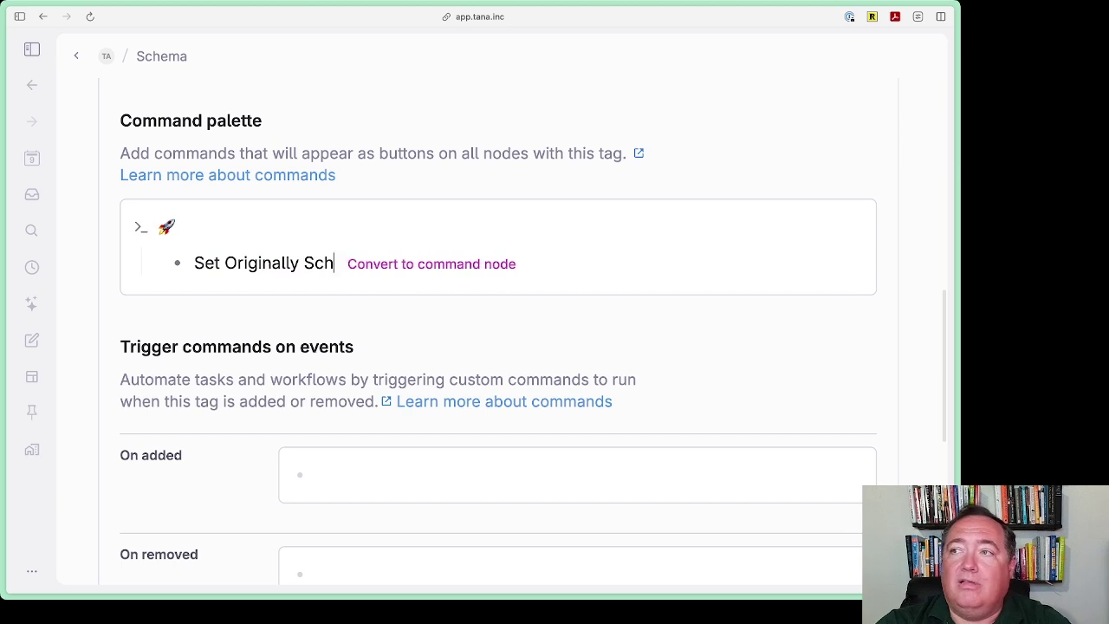
{"action": "type", "text": "eduled on date"}
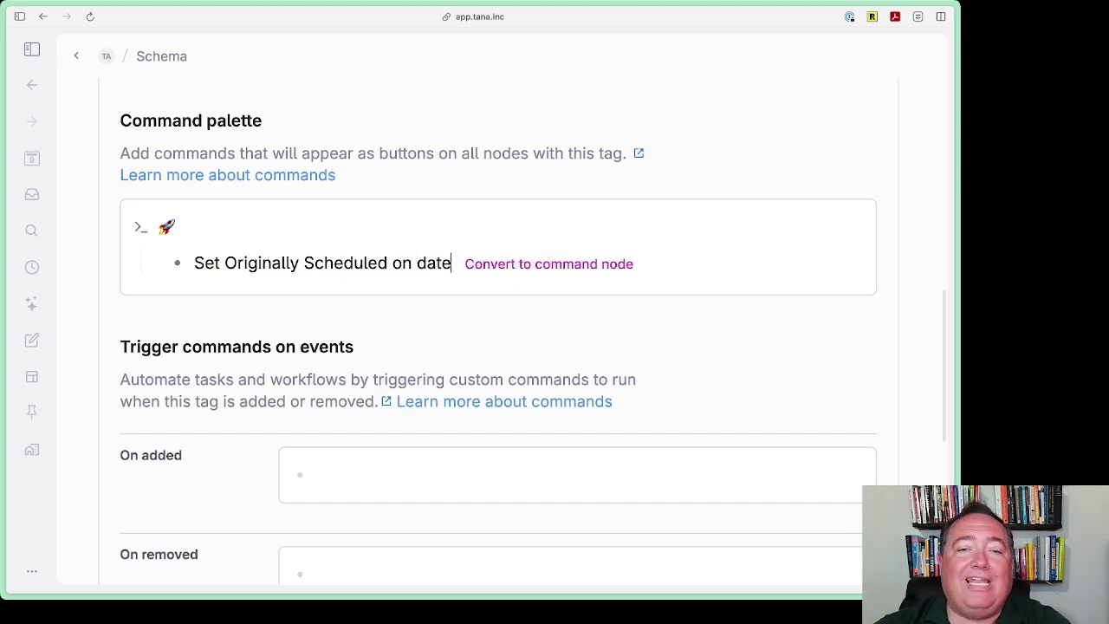
{"action": "left_click", "coordinate": [528, 265]}
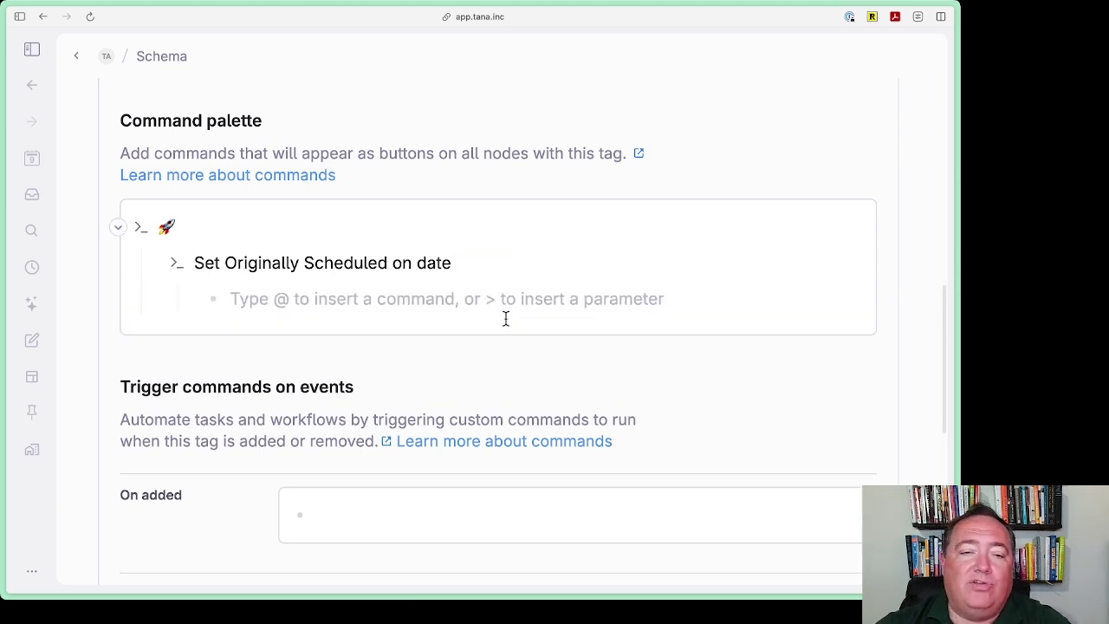
- Insert the system command Insert relative date under "Set Originally Scheduled on date"
{"action": "type", "text": "@"}
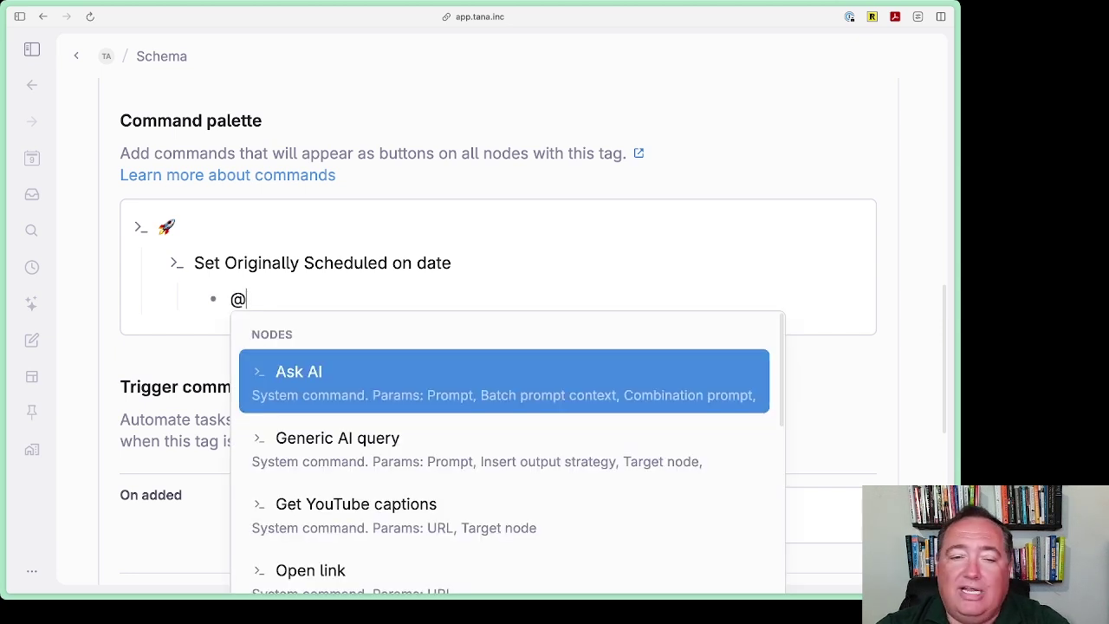
{"action": "type", "text": "inse"}
{"action": "key", "text": "Down"}
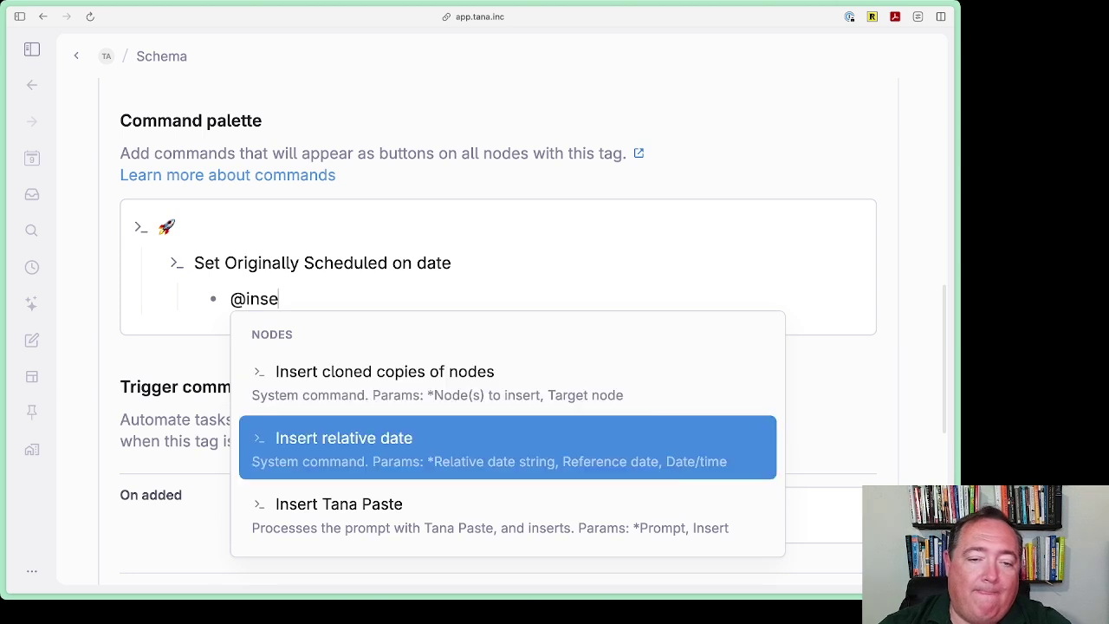
{"action": "key", "text": "Return"}
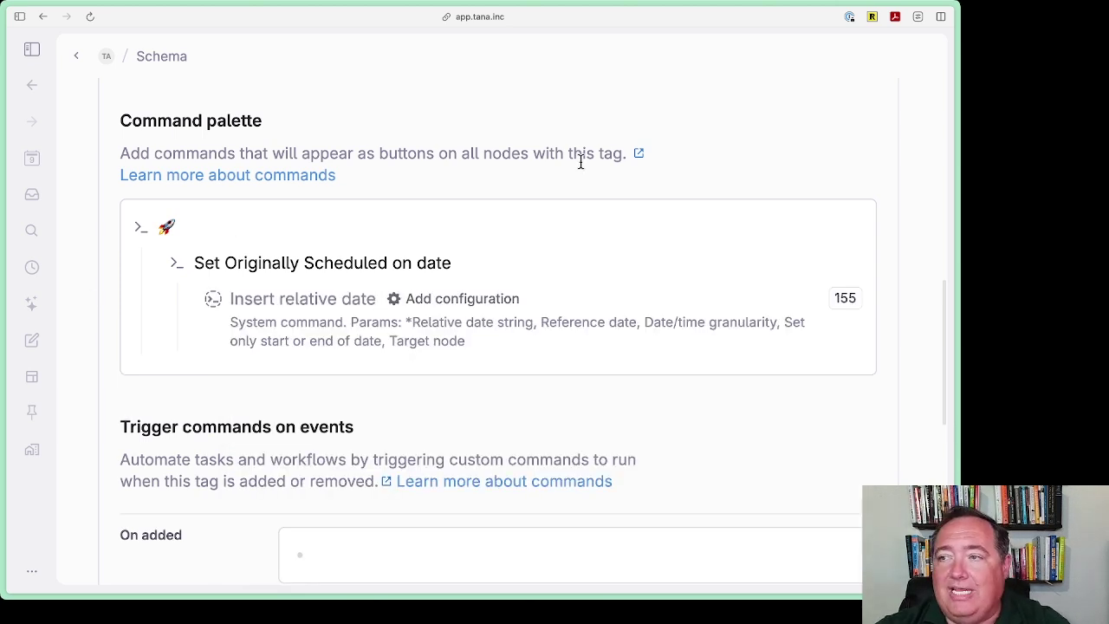
- Configure the Insert relative date command with "today" as its Relative date string
{"action": "left_click", "coordinate": [473, 303]}
{"action": "scroll", "coordinate": [534, 352], "scroll_direction": "down", "scroll_amount": 3}
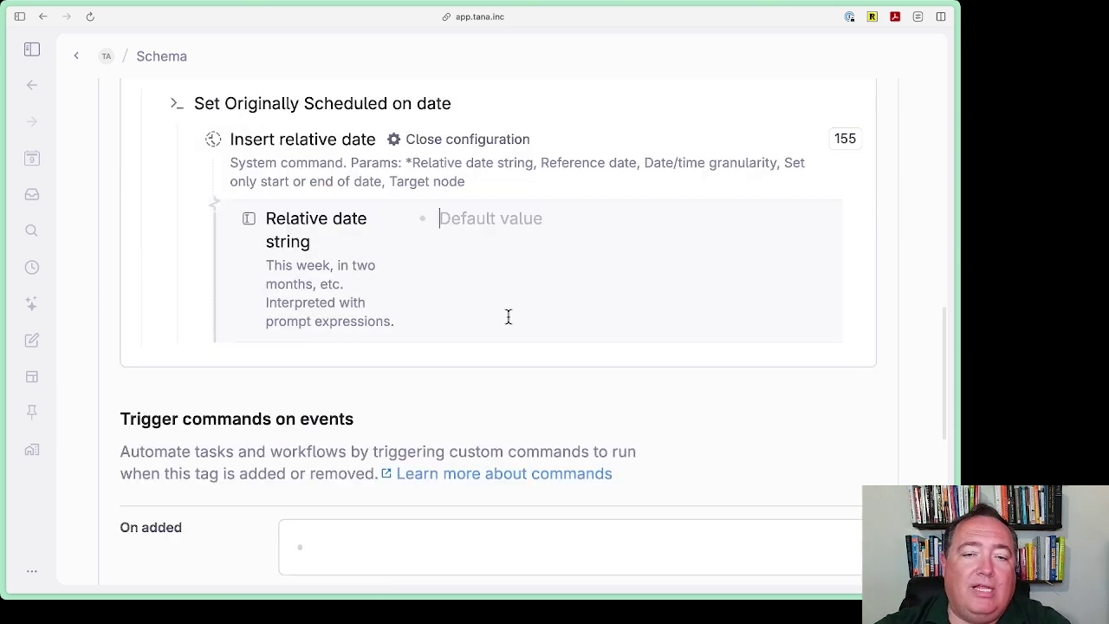
{"action": "left_click", "coordinate": [486, 232]}
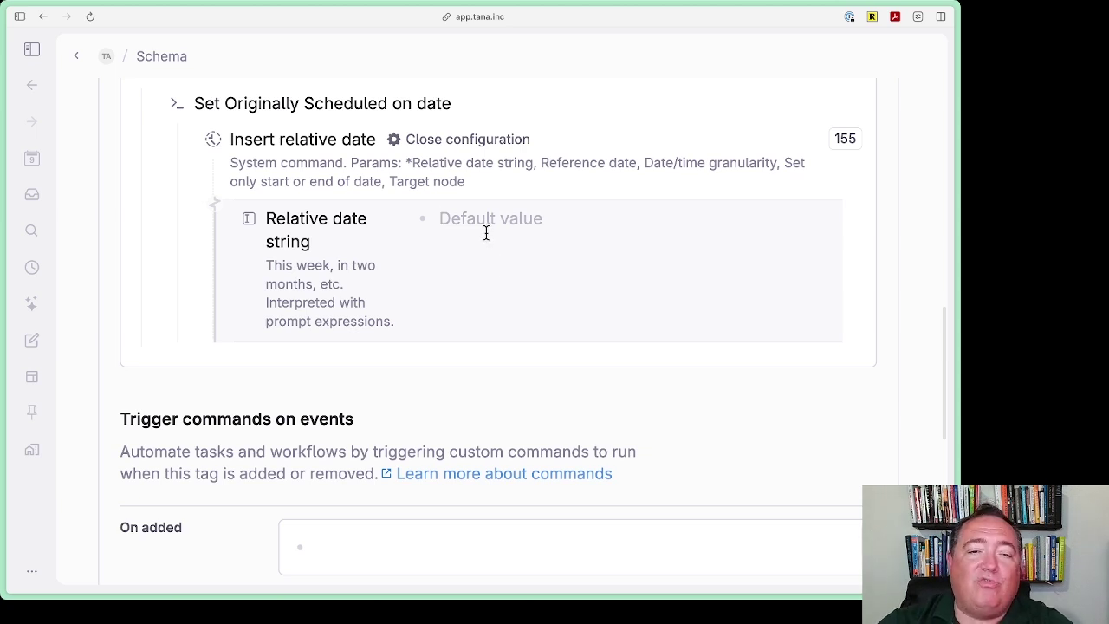
{"action": "type", "text": "today"}
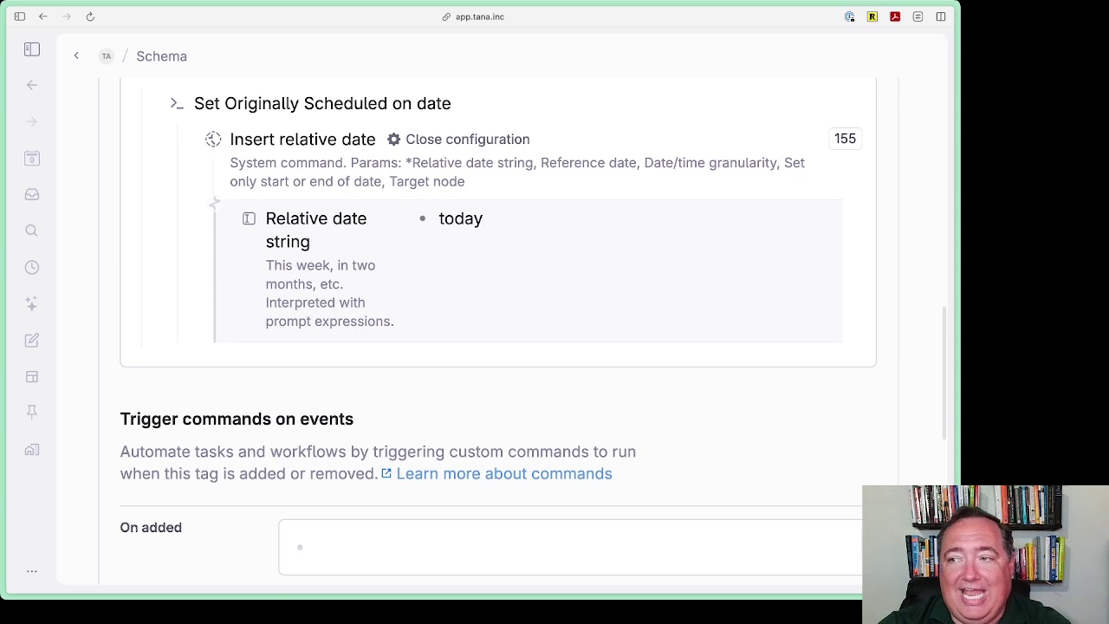
- Add the Reference date parameter to the Insert relative date configuration, below the Relative date string
{"action": "scroll", "coordinate": [471, 355], "scroll_direction": "up", "scroll_amount": 2}
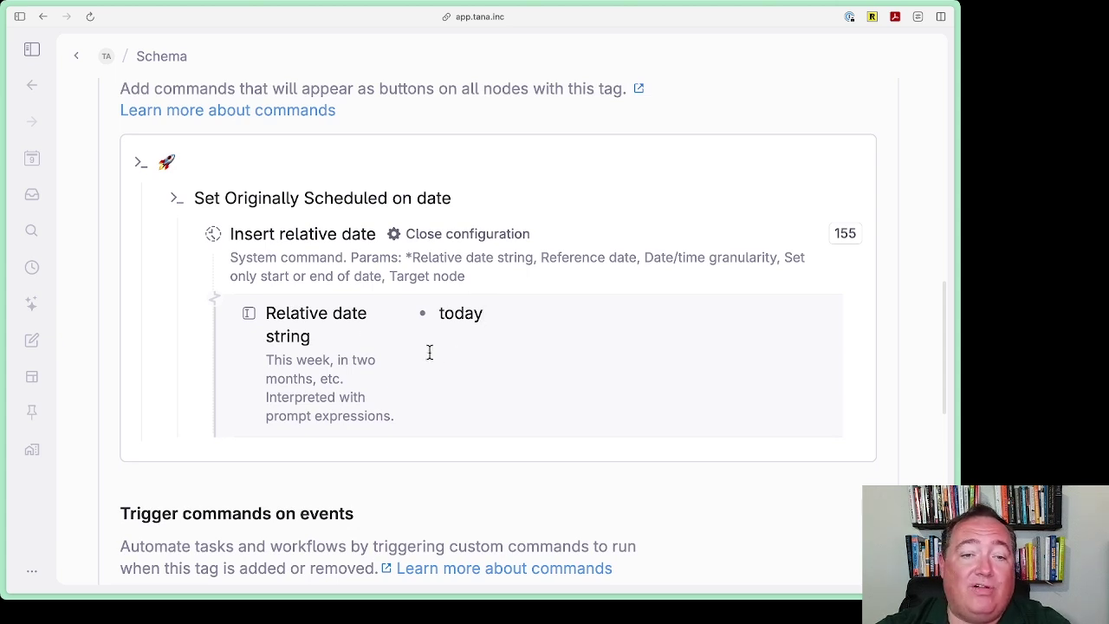
{"action": "left_click", "coordinate": [381, 319]}
{"action": "left_click", "coordinate": [482, 317]}
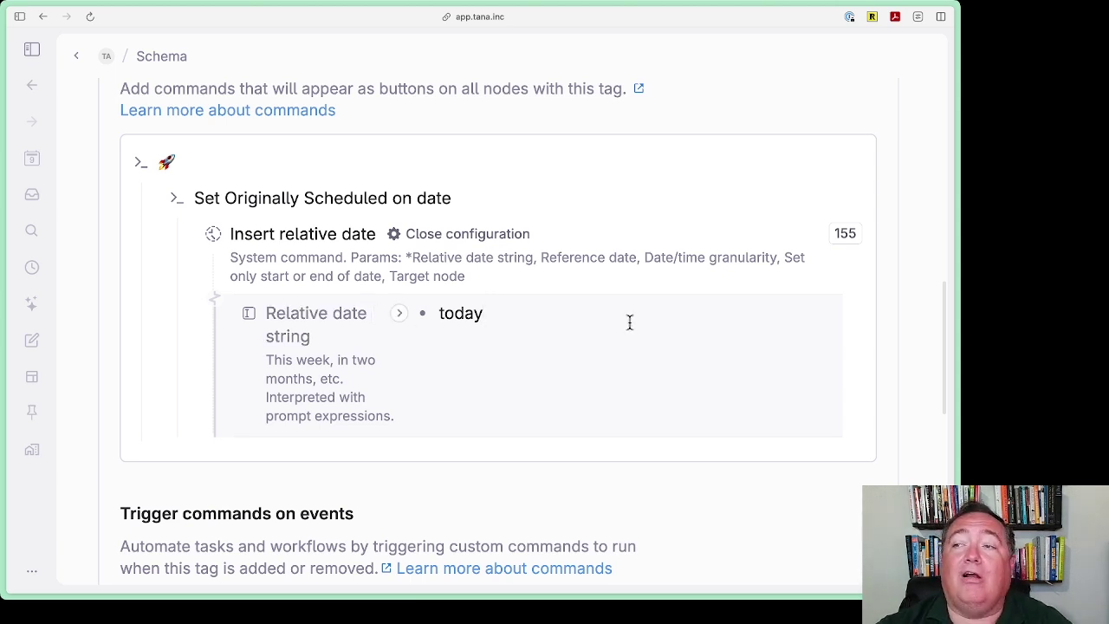
{"action": "key", "text": "Return"}
{"action": "type", "text": ">"}
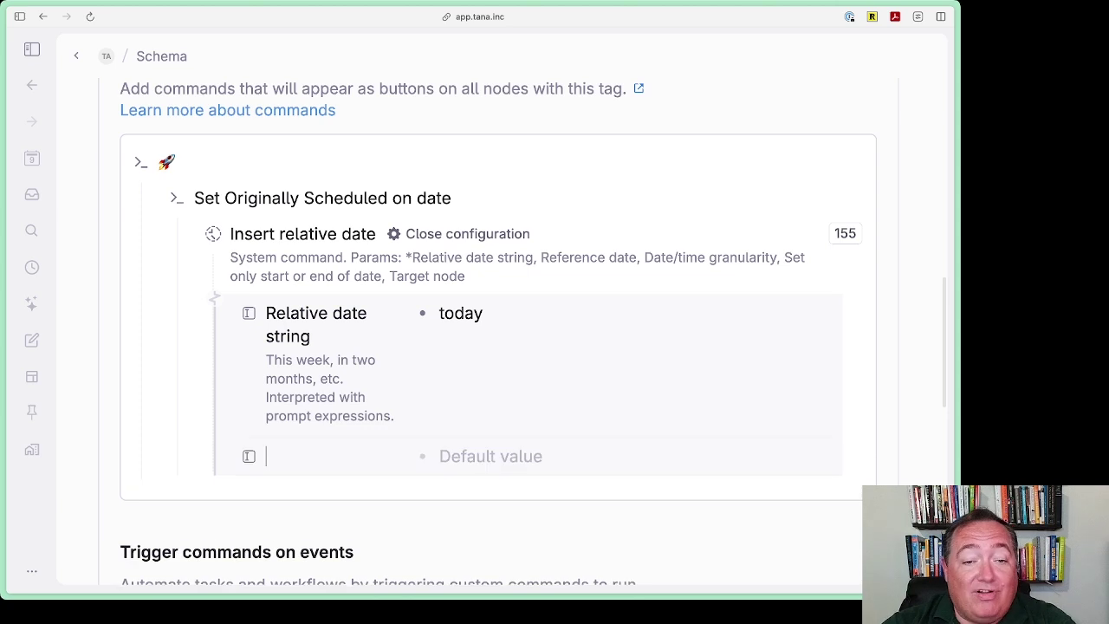
{"action": "key", "text": "BackSpace"}
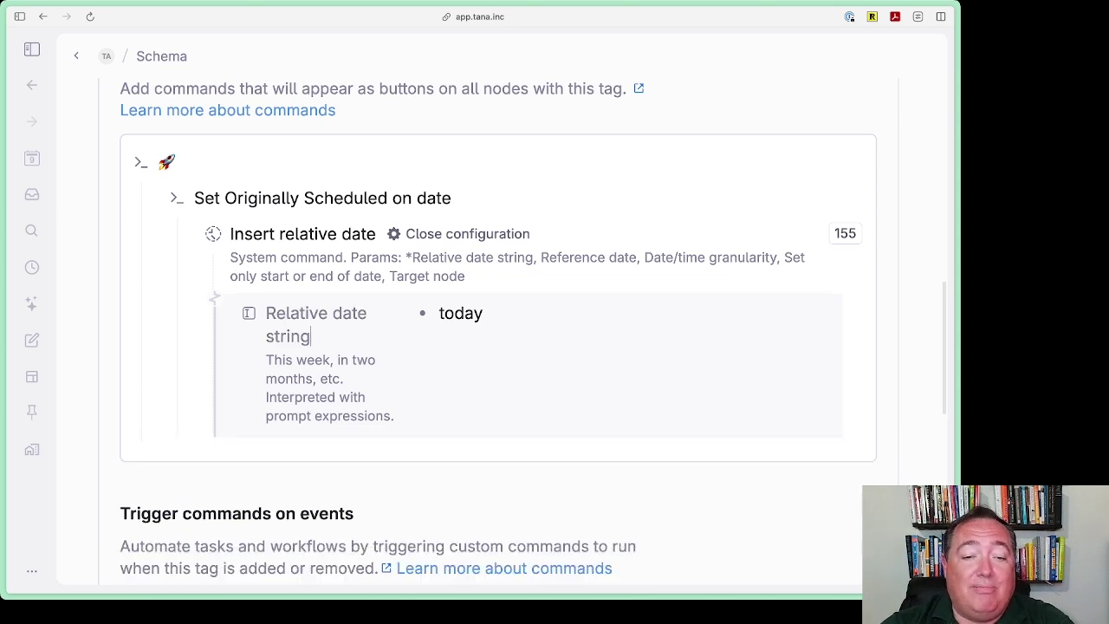
{"action": "key", "text": "Return"}
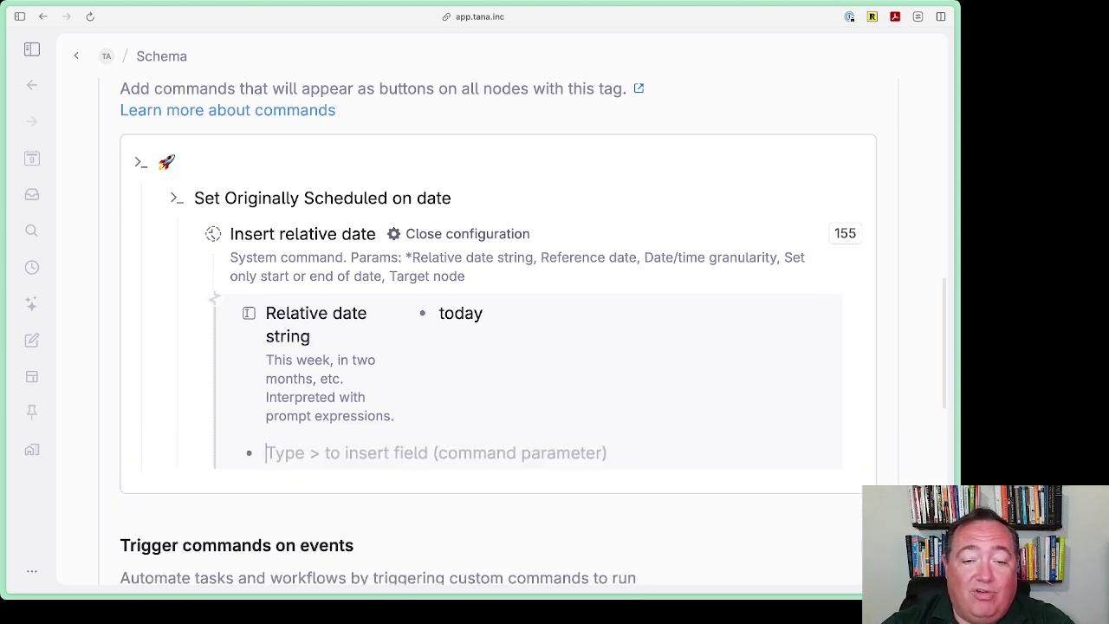
{"action": "type", "text": ">"}
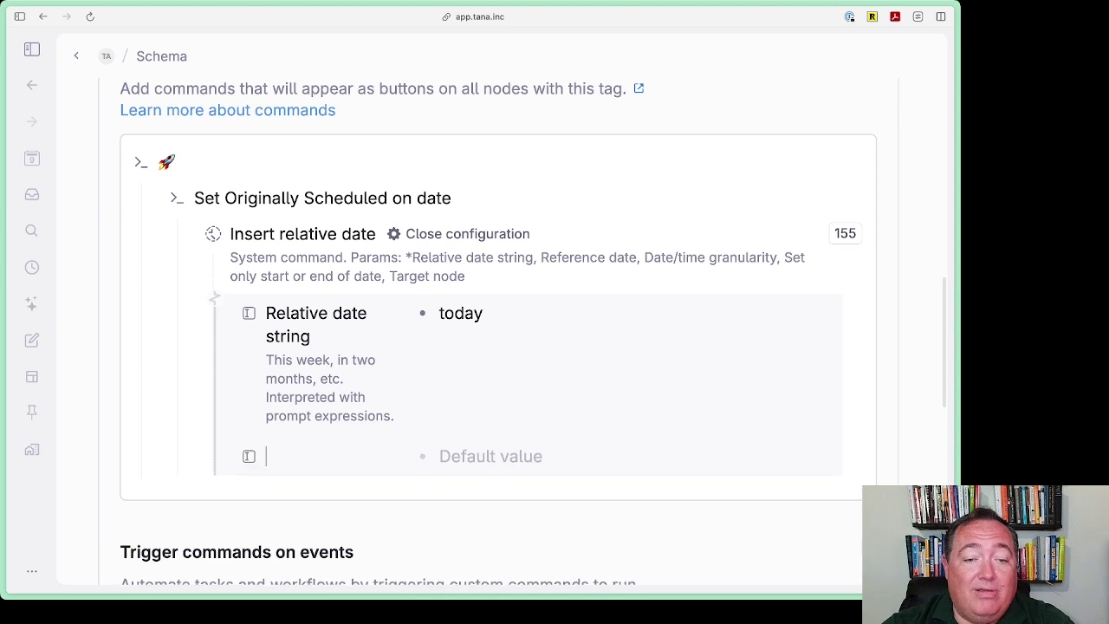
{"action": "type", "text": "ref"}
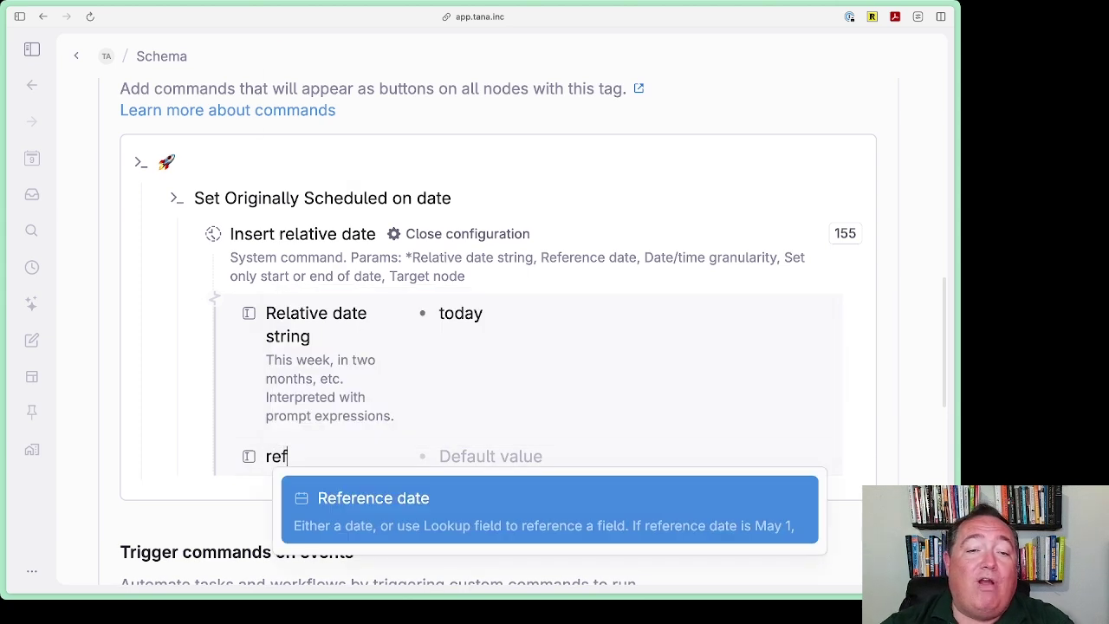
{"action": "key", "text": "Return"}
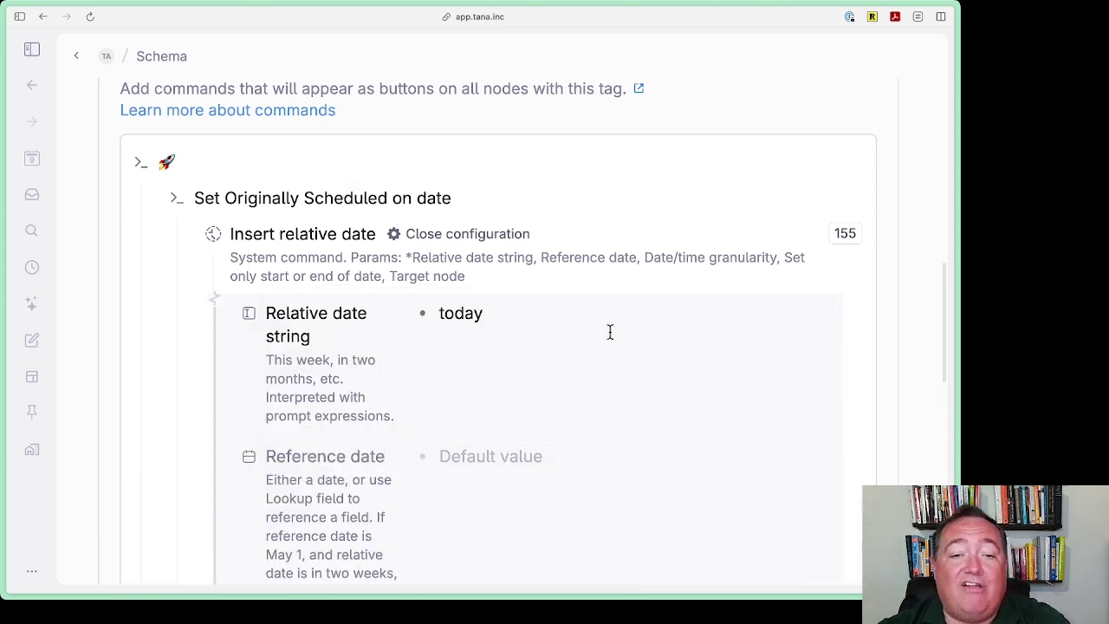
- Add a Lookup field parameter as the value of Reference date
{"action": "scroll", "coordinate": [609, 329], "scroll_direction": "down", "scroll_amount": 3}
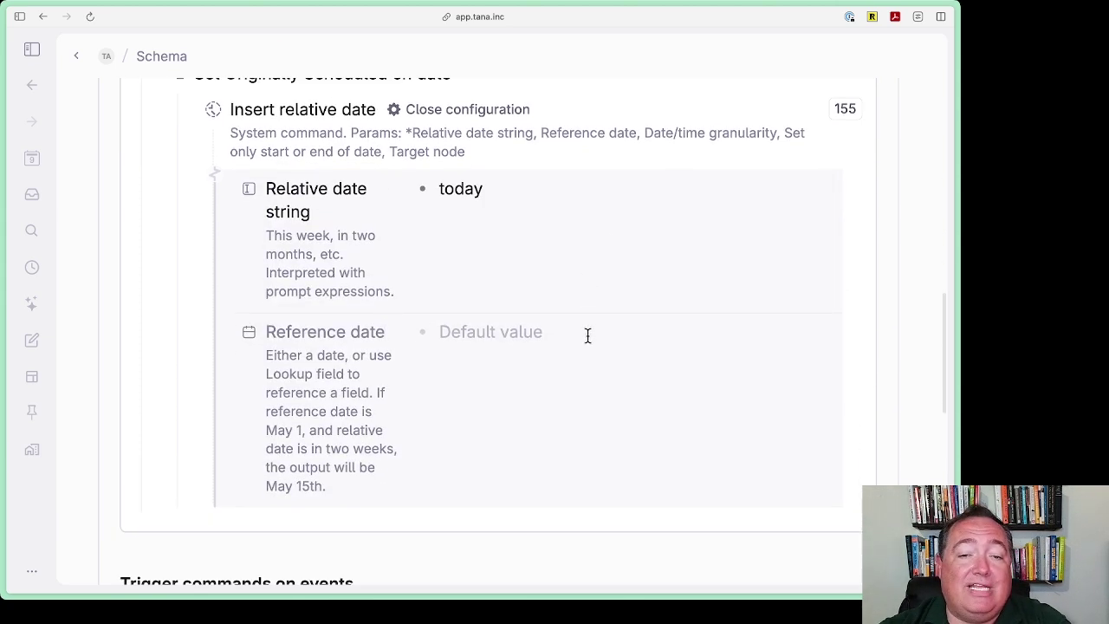
{"action": "left_click", "coordinate": [451, 338]}
{"action": "key", "text": "Escape"}
{"action": "key", "text": "Escape"}
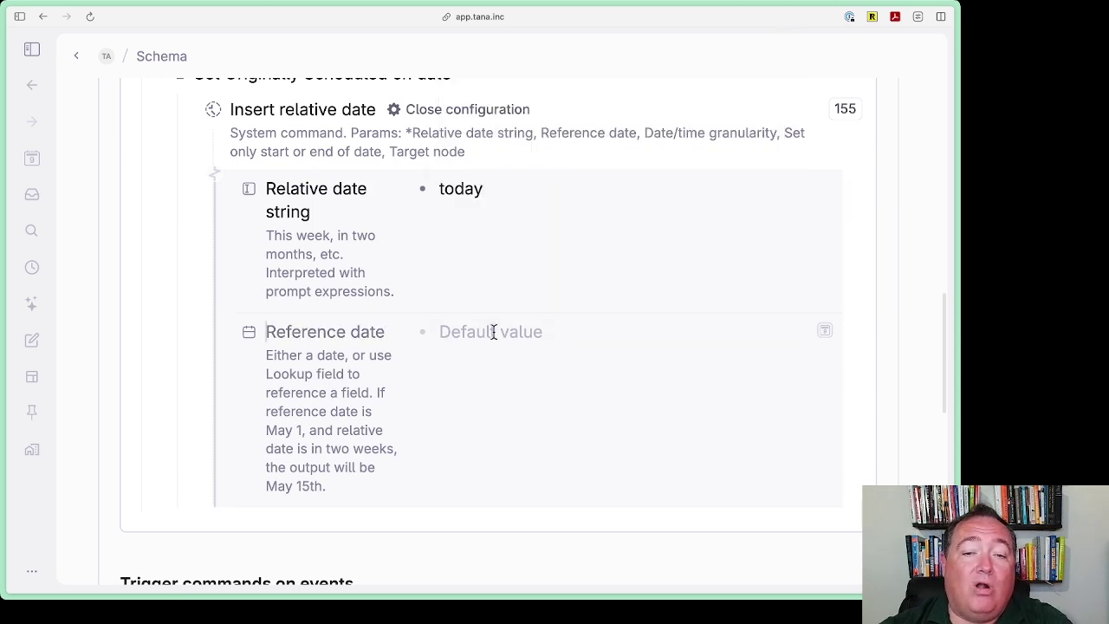
{"action": "left_click", "coordinate": [493, 332]}
{"action": "key", "text": "Escape"}
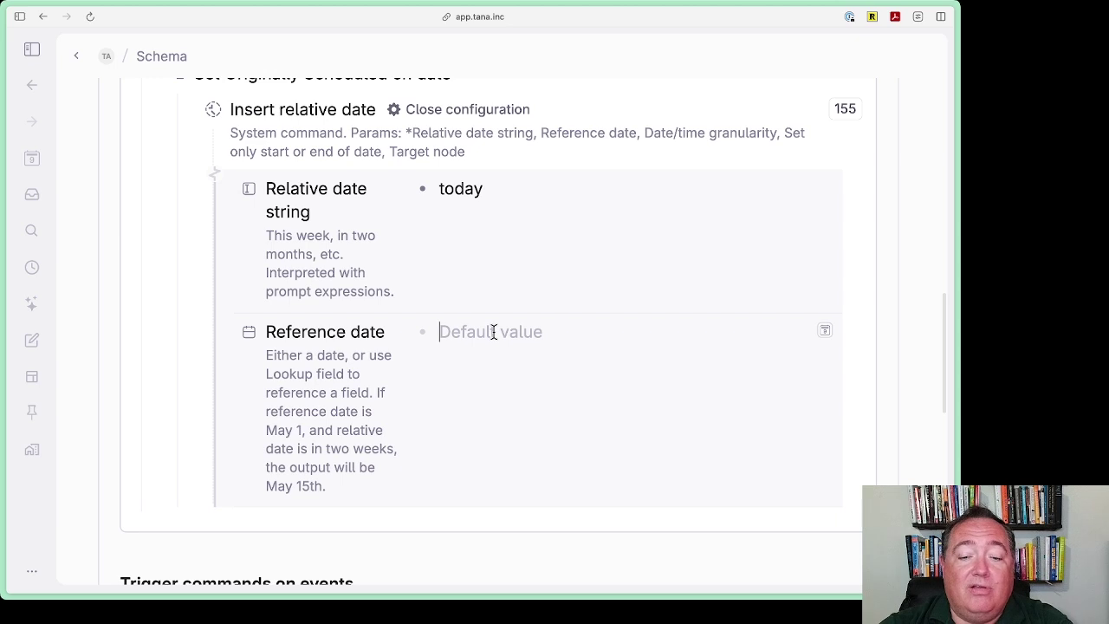
{"action": "type", "text": "Look"}
{"action": "key", "text": "BackSpace"}
{"action": "key", "text": "BackSpace"}
{"action": "key", "text": "BackSpace"}
{"action": "key", "text": "BackSpace"}
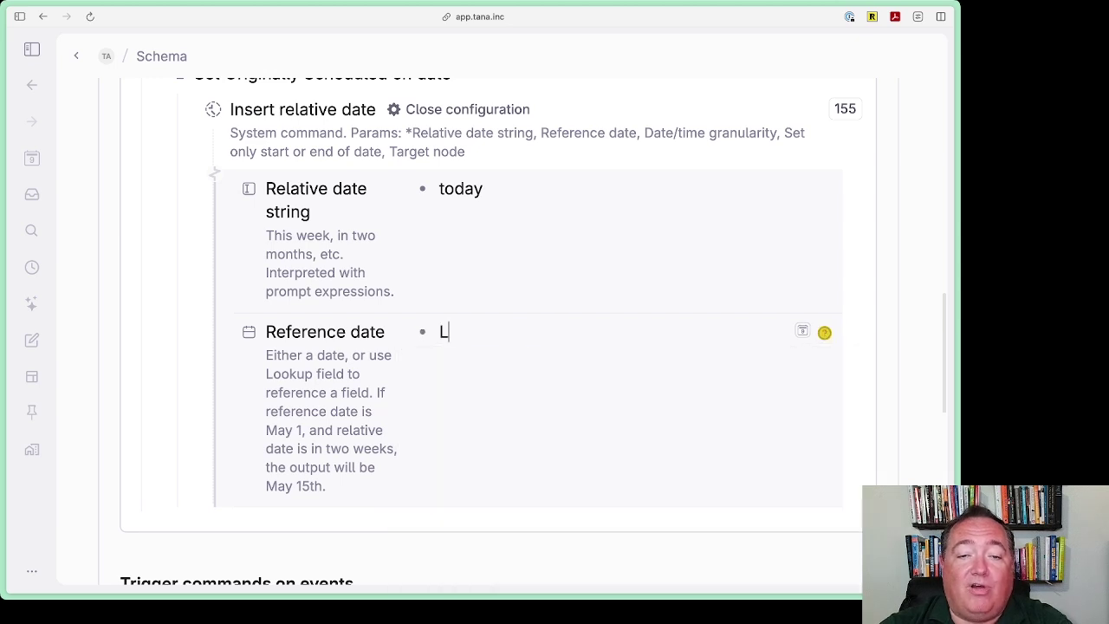
{"action": "type", "text": ">Look"}
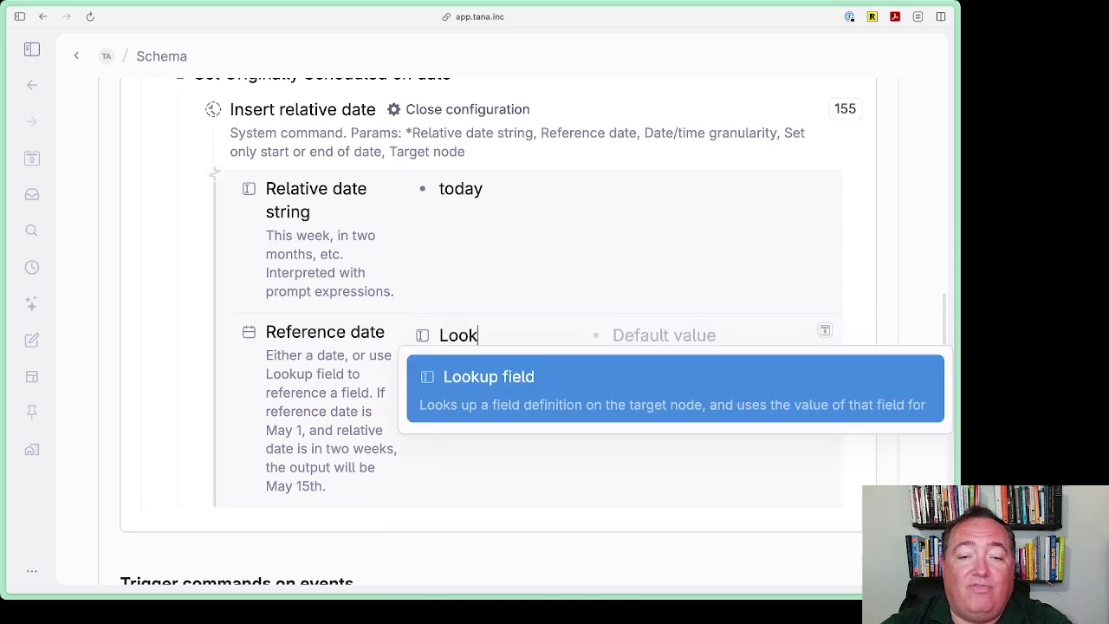
{"action": "key", "text": "Return"}
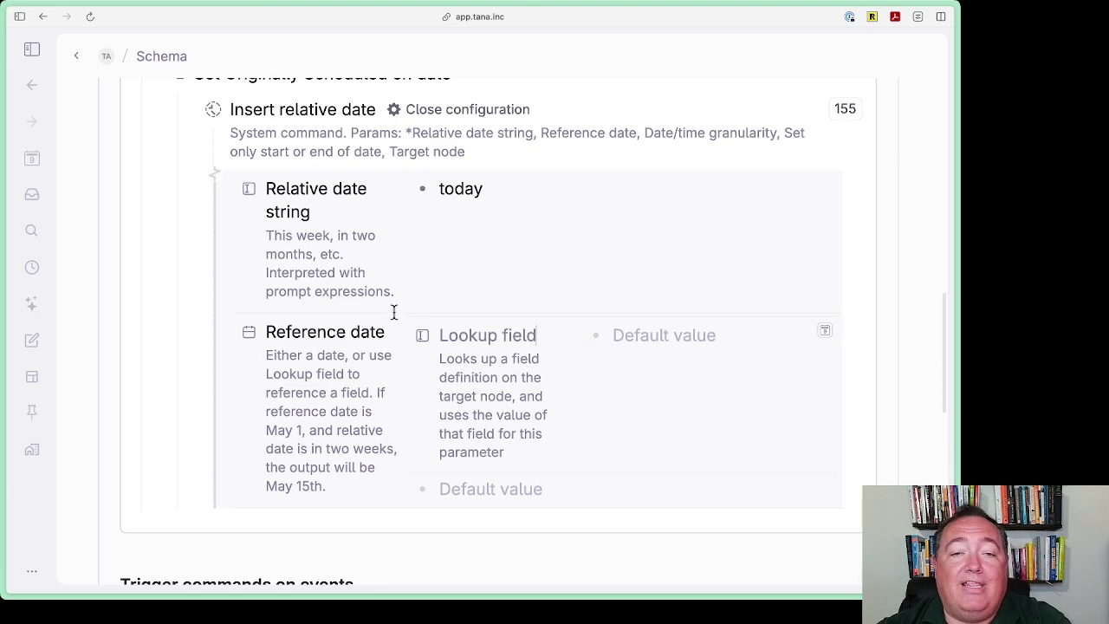
- Review the Scheduled on field in the default content of #recurring task, and return to the empty Lookup field value
{"action": "scroll", "coordinate": [393, 312], "scroll_direction": "up", "scroll_amount": 1}
{"action": "scroll", "coordinate": [393, 312], "scroll_direction": "up", "scroll_amount": 1}
{"action": "scroll", "coordinate": [393, 312], "scroll_direction": "up", "scroll_amount": 10}
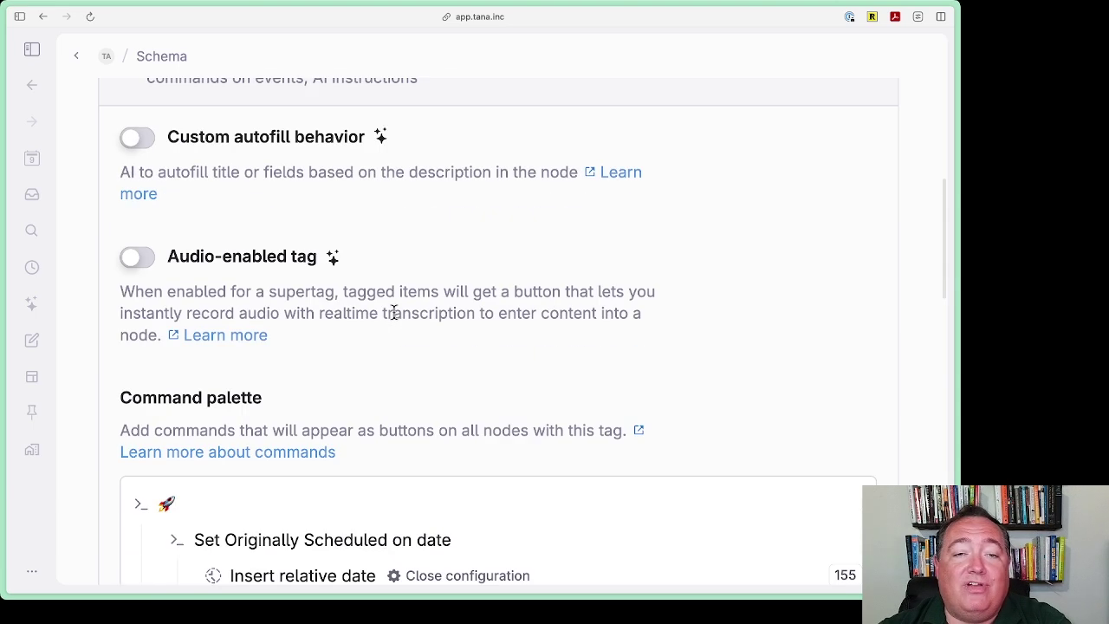
{"action": "scroll", "coordinate": [393, 312], "scroll_direction": "up", "scroll_amount": 10}
{"action": "left_click", "coordinate": [369, 358]}
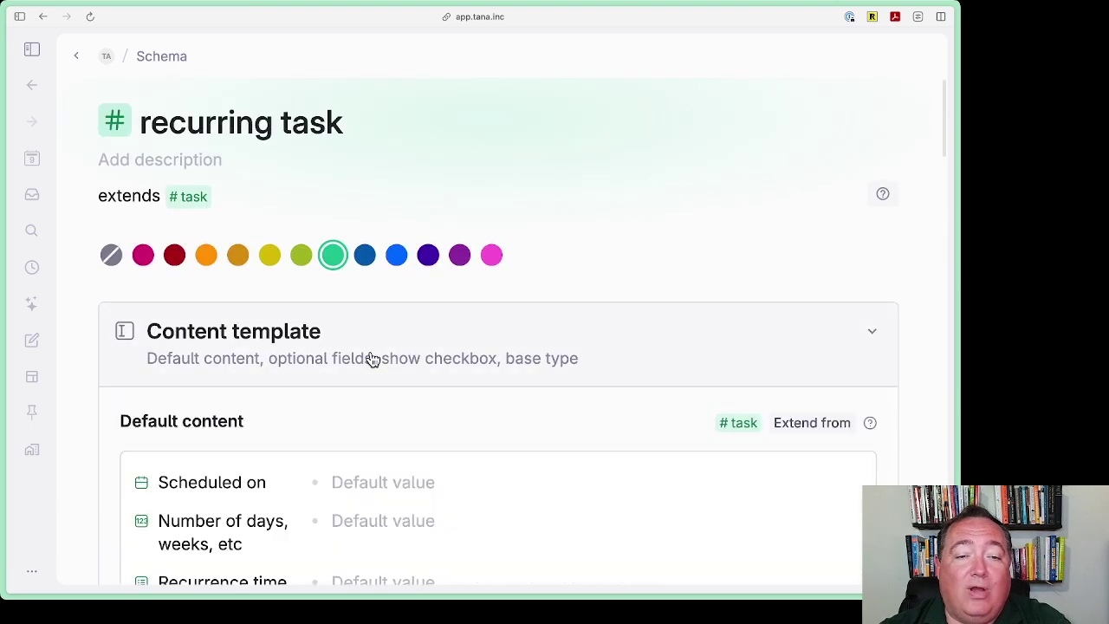
{"action": "scroll", "coordinate": [374, 357], "scroll_direction": "down", "scroll_amount": 8}
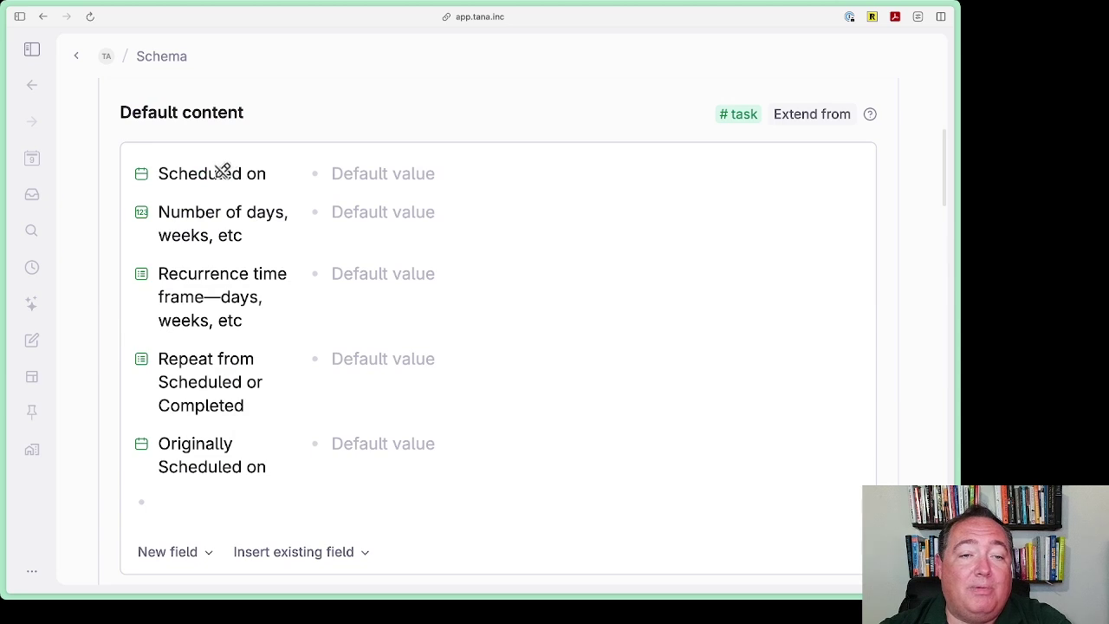
{"action": "left_click_drag", "start_coordinate": [222, 171], "coordinate": [382, 241]}
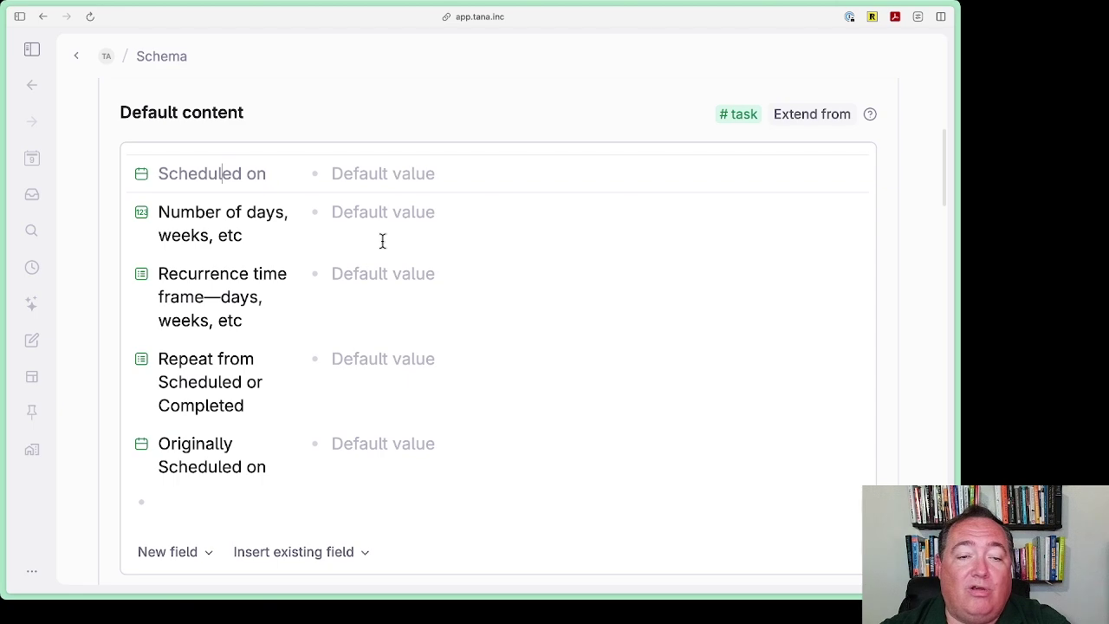
{"action": "scroll", "coordinate": [436, 271], "scroll_direction": "down", "scroll_amount": 10}
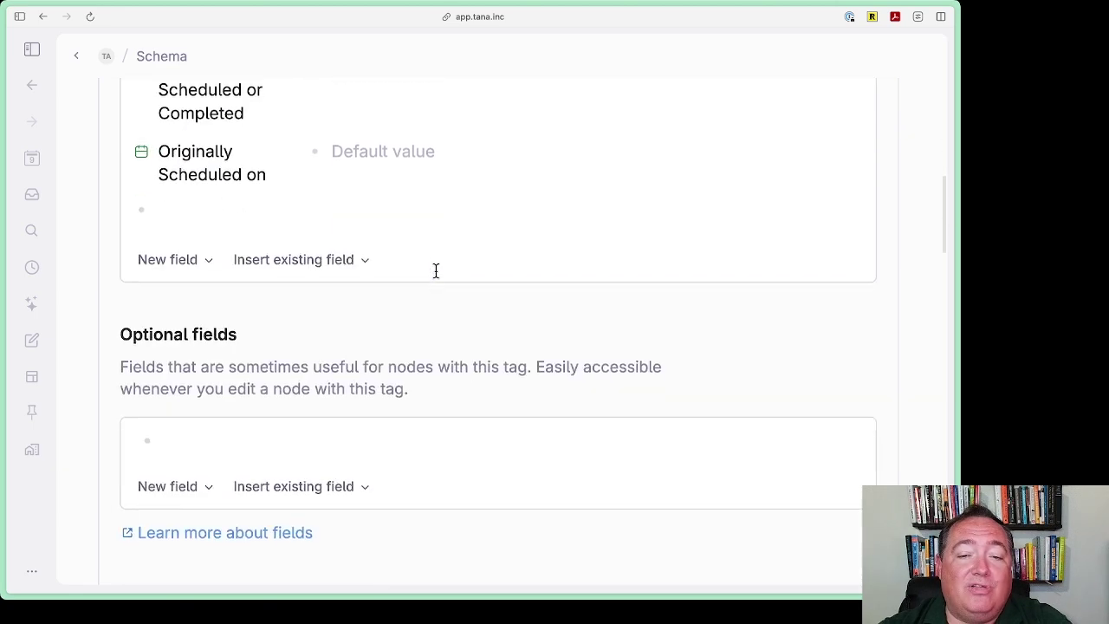
{"action": "scroll", "coordinate": [436, 271], "scroll_direction": "down", "scroll_amount": 10}
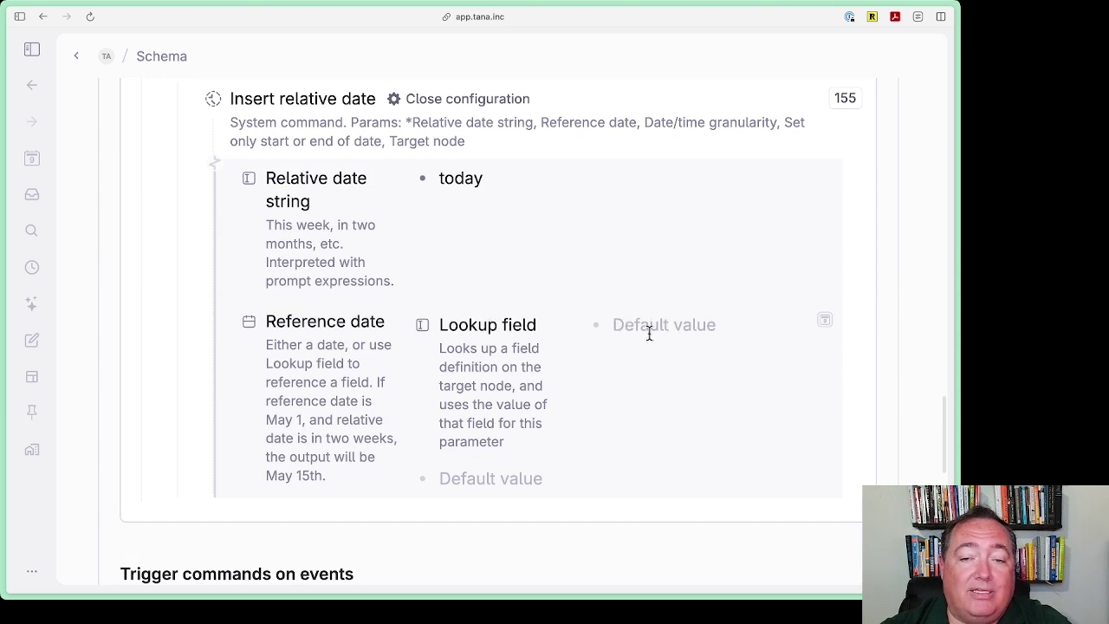
- Set the Lookup field value under Reference date to the Scheduled on field
{"action": "left_click", "coordinate": [471, 178]}
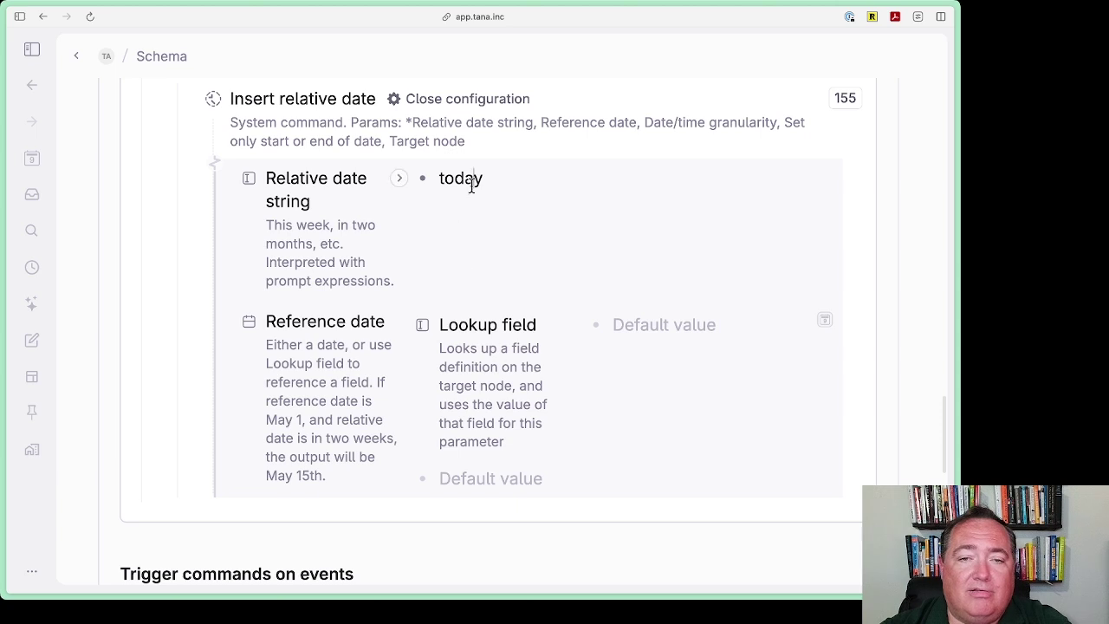
{"action": "left_click", "coordinate": [619, 322]}
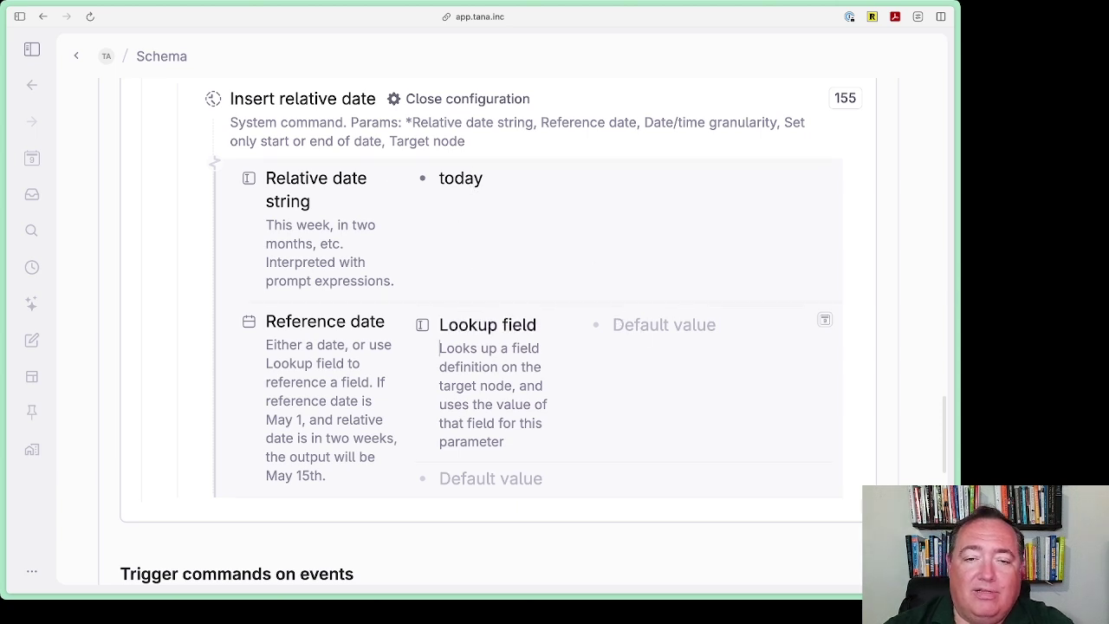
{"action": "type", "text": "Scheduled on"}
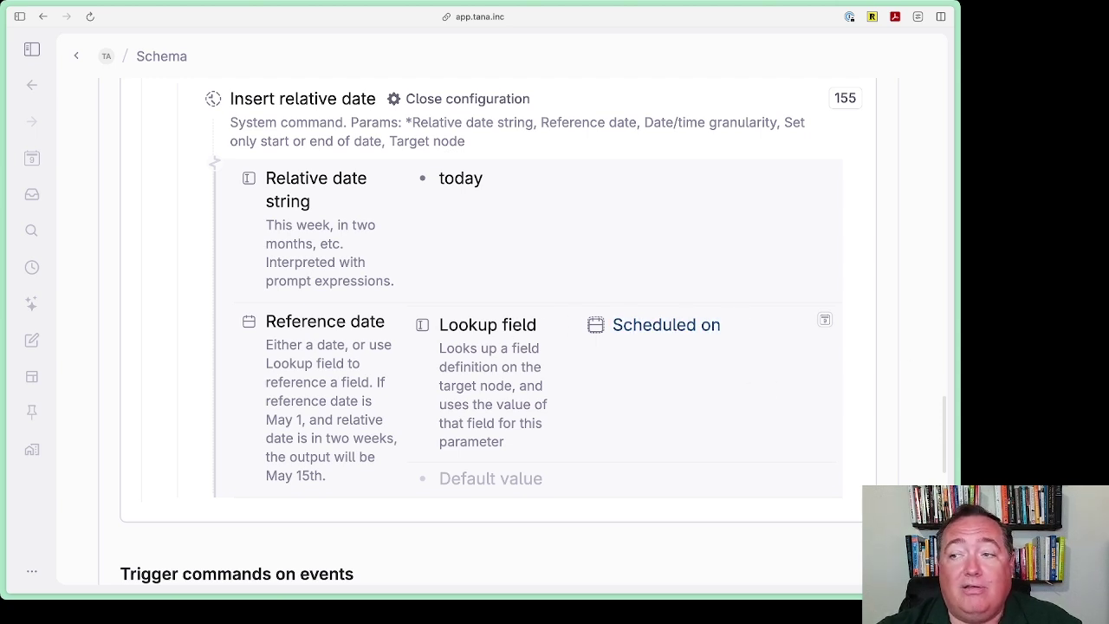
- Add the Date/time granularity parameter below Reference date and set it to day
{"action": "left_click", "coordinate": [376, 314]}
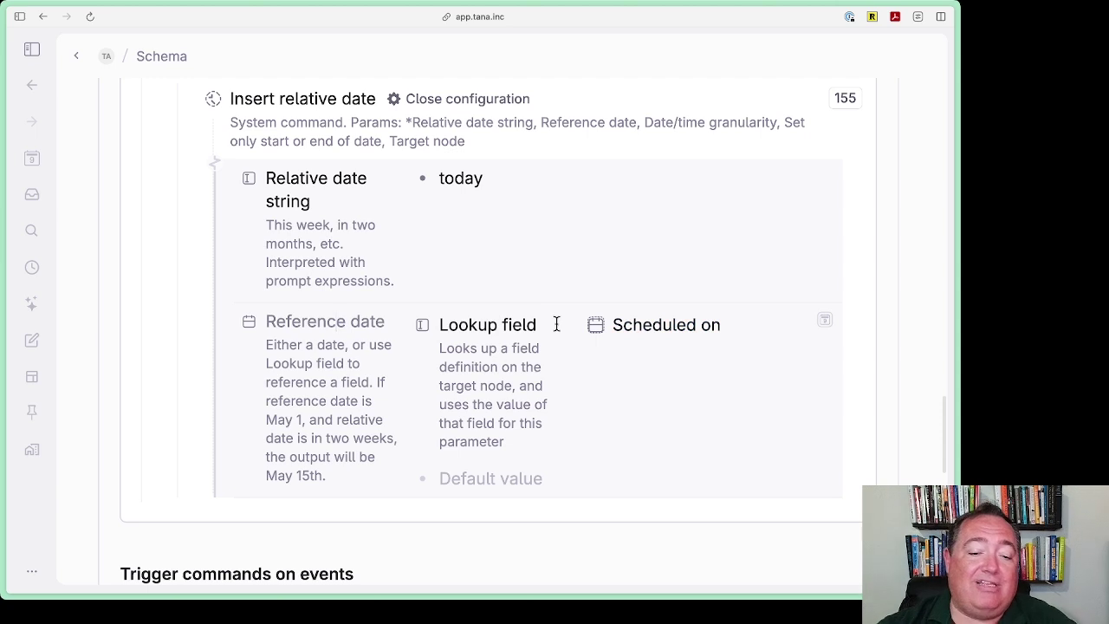
{"action": "key", "text": "Return"}
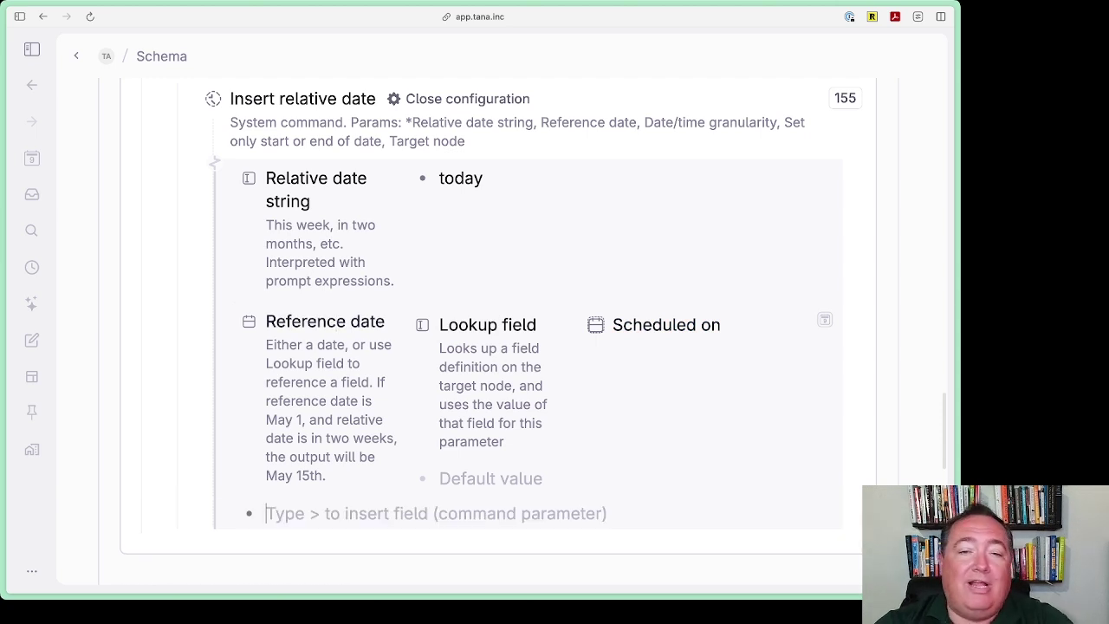
{"action": "type", "text": ">dat"}
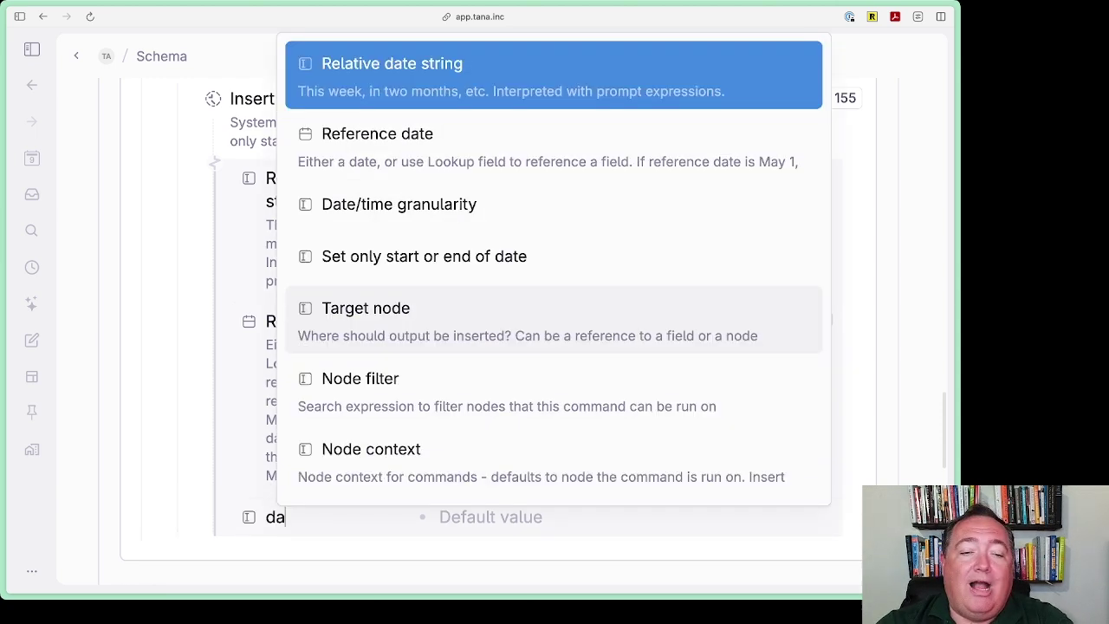
{"action": "key", "text": "Down"}
{"action": "key", "text": "Down"}
{"action": "key", "text": "Return"}
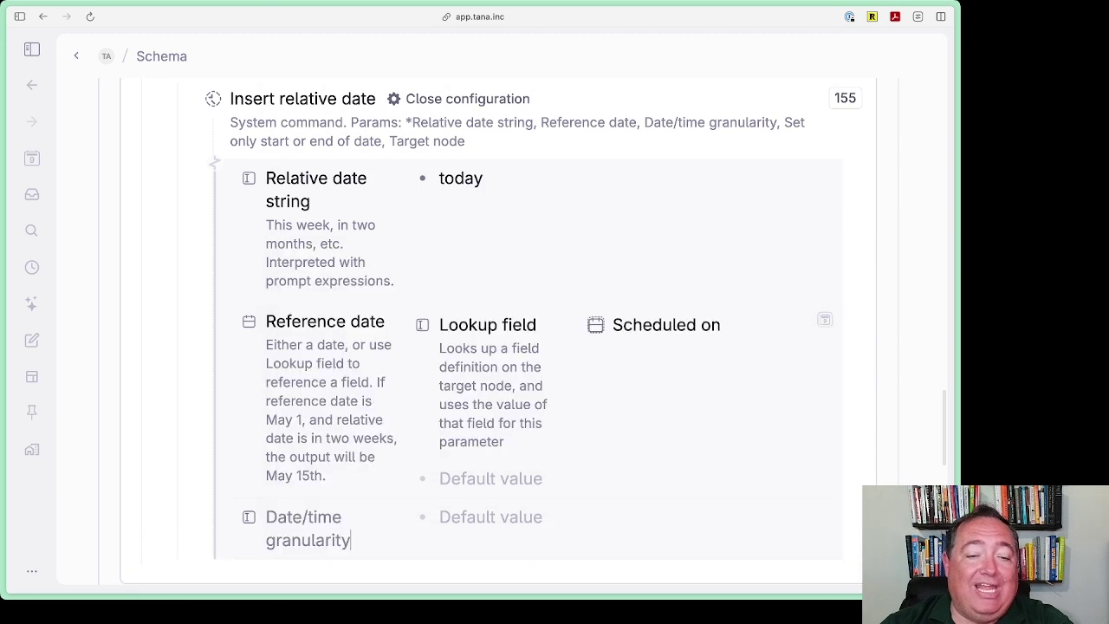
{"action": "type", "text": "d"}
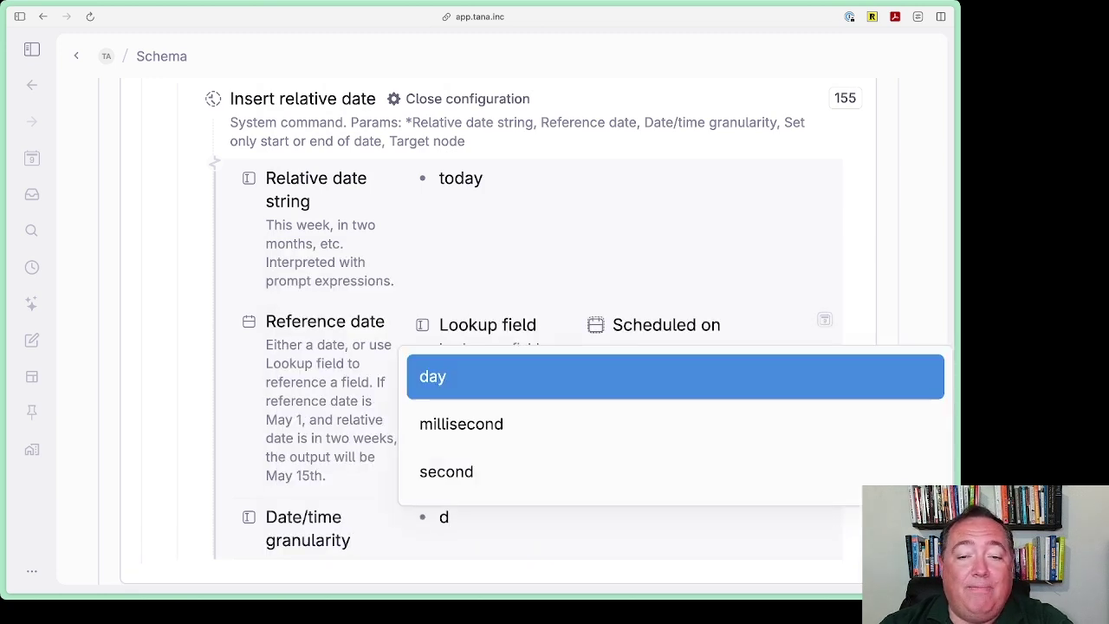
{"action": "key", "text": "Return"}
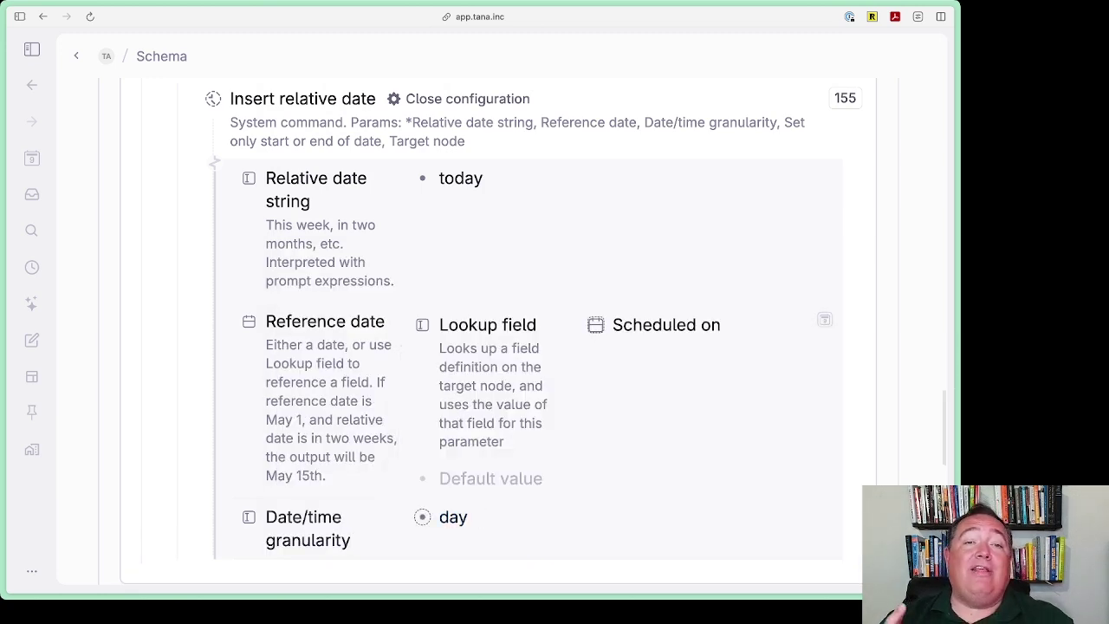
{"action": "key", "text": "Escape"}
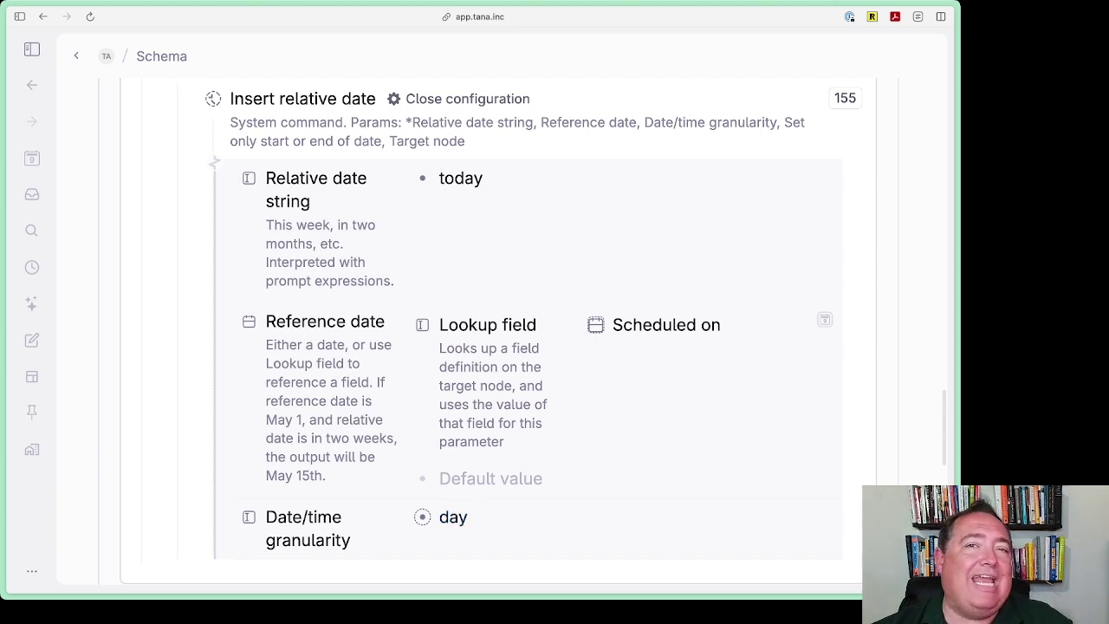
- Add the Target node parameter to the Insert relative date configuration, below Date/time granularity
{"action": "scroll", "coordinate": [367, 477], "scroll_direction": "down", "scroll_amount": 1}
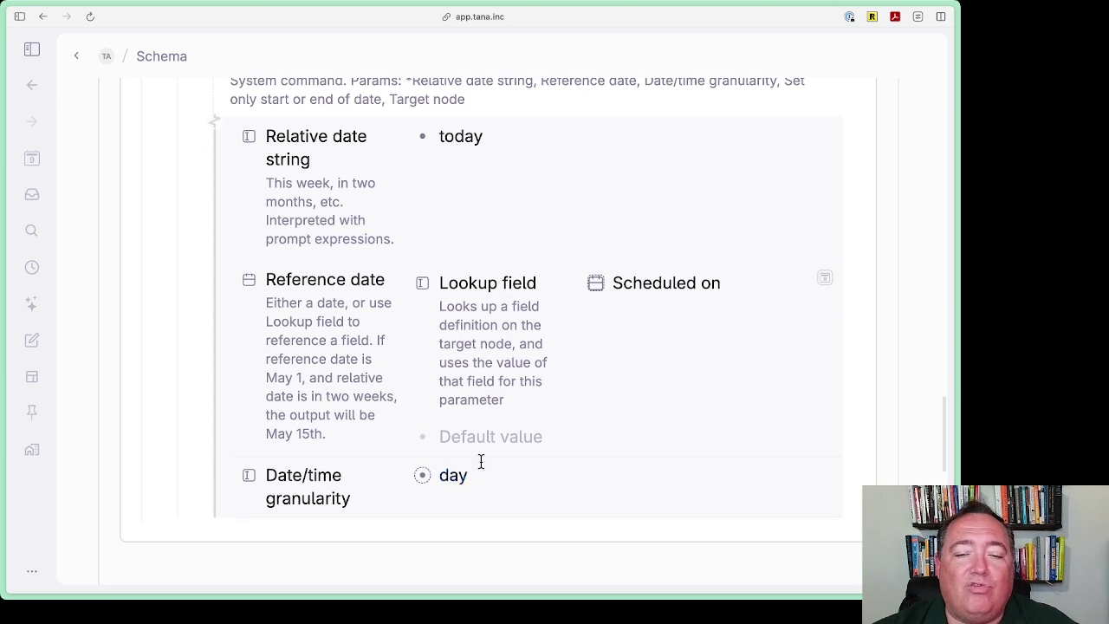
{"action": "scroll", "coordinate": [708, 357], "scroll_direction": "down", "scroll_amount": 4}
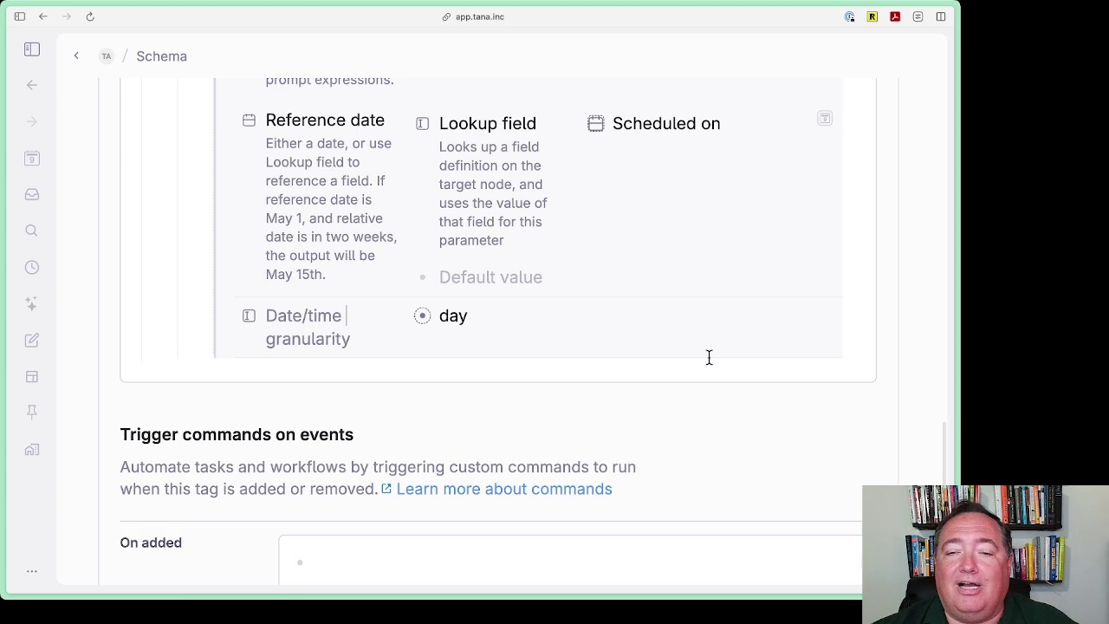
{"action": "left_click", "coordinate": [708, 357]}
{"action": "type", "text": "Target"}
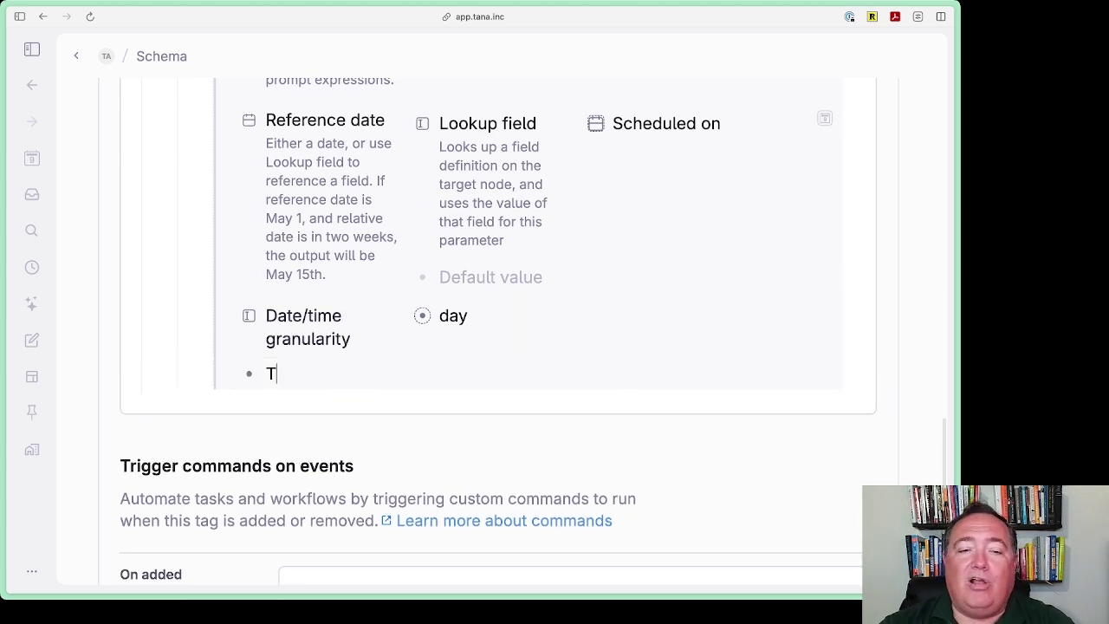
{"action": "key", "text": "BackSpace"}
{"action": "key", "text": "BackSpace"}
{"action": "key", "text": "BackSpace"}
{"action": "key", "text": "BackSpace"}
{"action": "key", "text": "BackSpace"}
{"action": "key", "text": "BackSpace"}
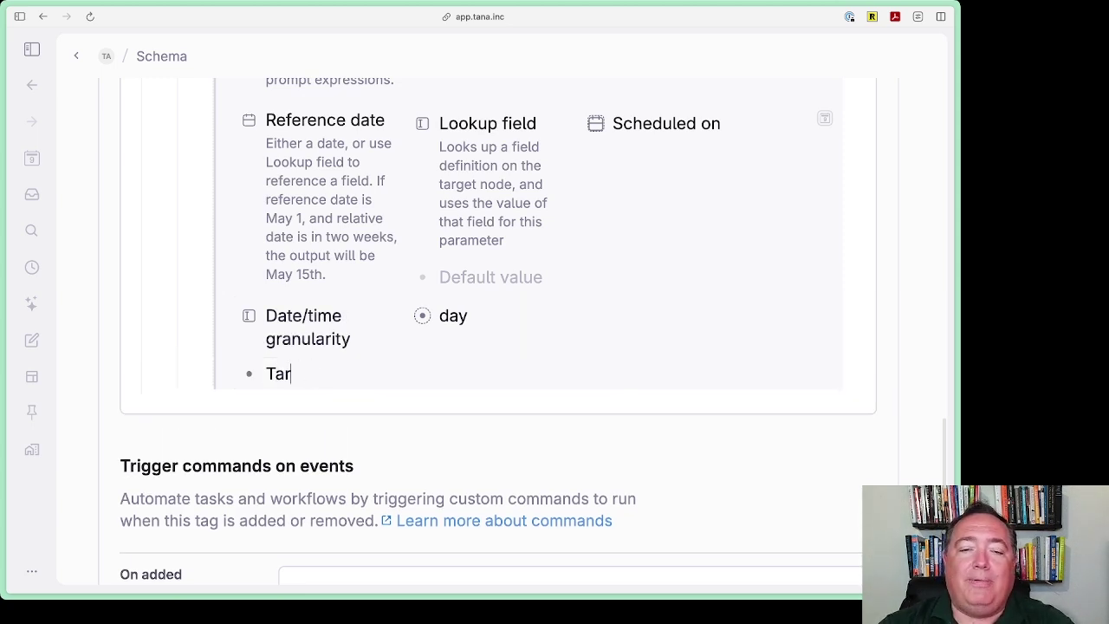
{"action": "type", "text": ">"}
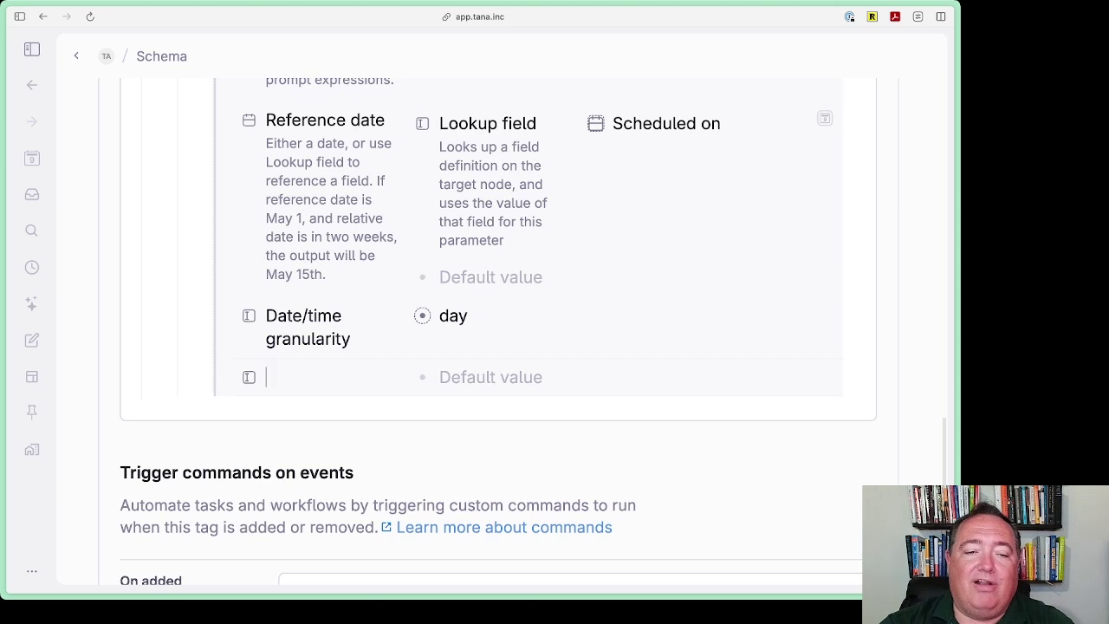
{"action": "type", "text": "targ"}
{"action": "key", "text": "Return"}
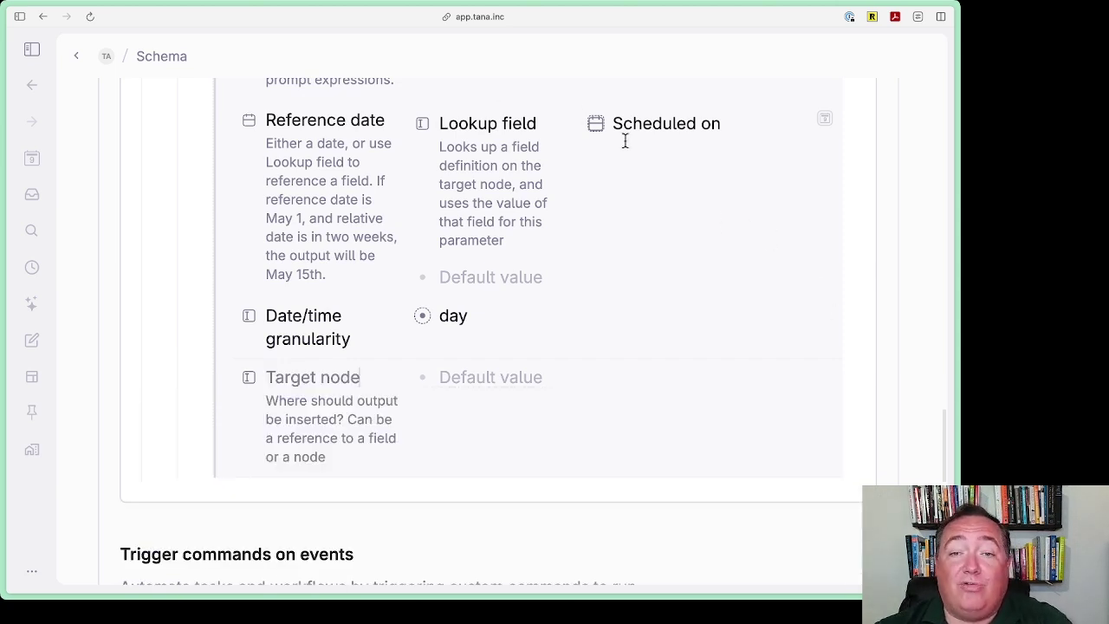
- Check the Originally Scheduled on field in the default content, and set it as the Target node value
{"action": "scroll", "coordinate": [563, 357], "scroll_direction": "up", "scroll_amount": 15}
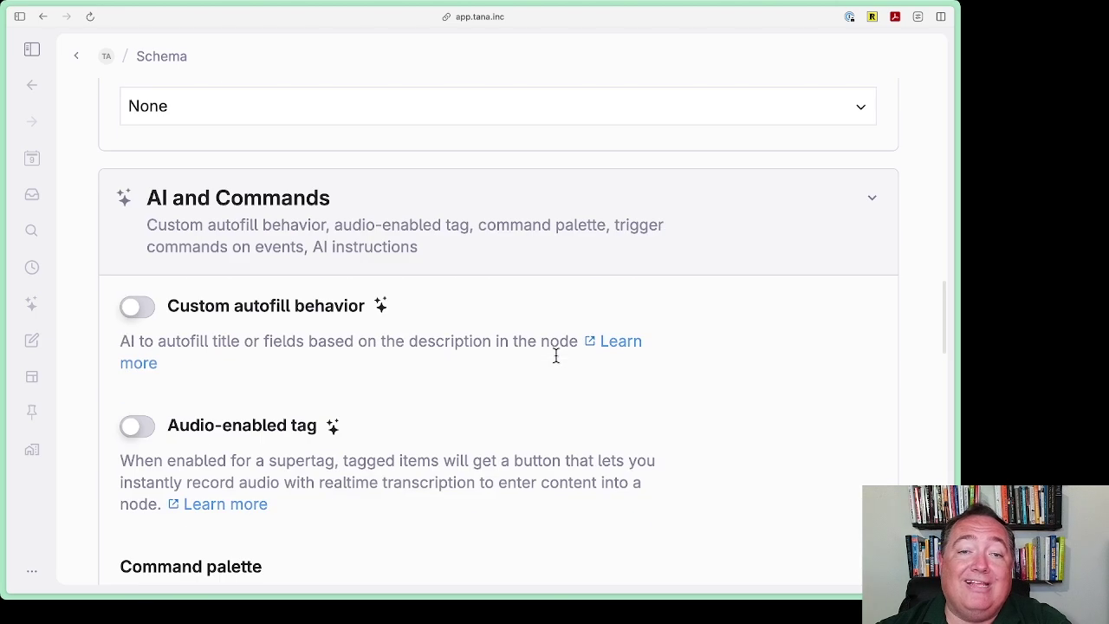
{"action": "scroll", "coordinate": [556, 355], "scroll_direction": "up", "scroll_amount": 6}
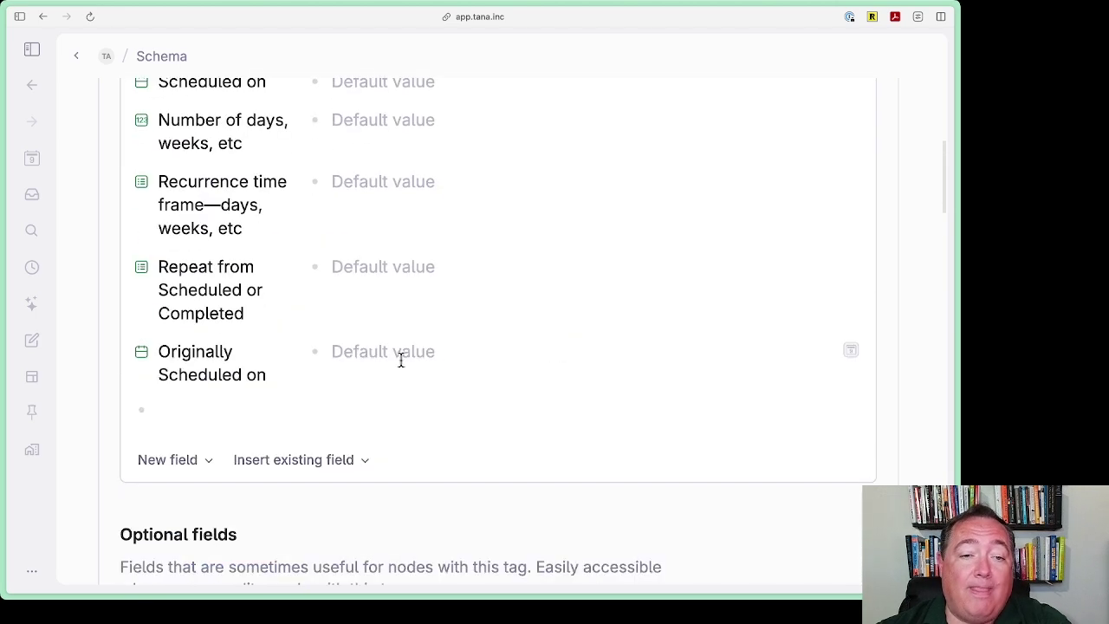
{"action": "left_click", "coordinate": [208, 370]}
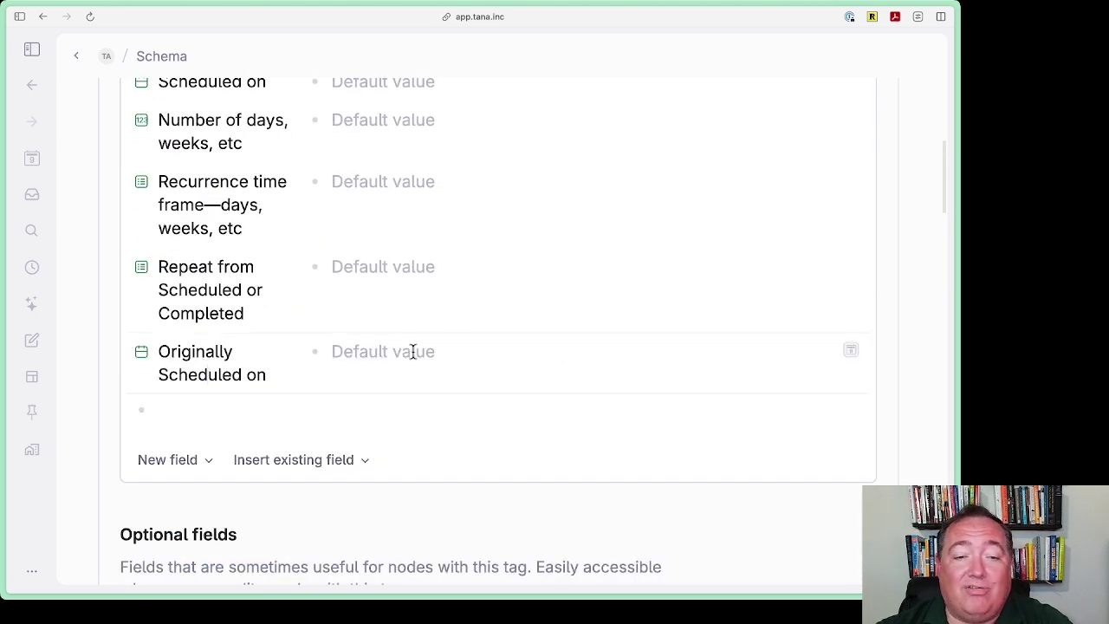
{"action": "scroll", "coordinate": [637, 332], "scroll_direction": "down", "scroll_amount": 15}
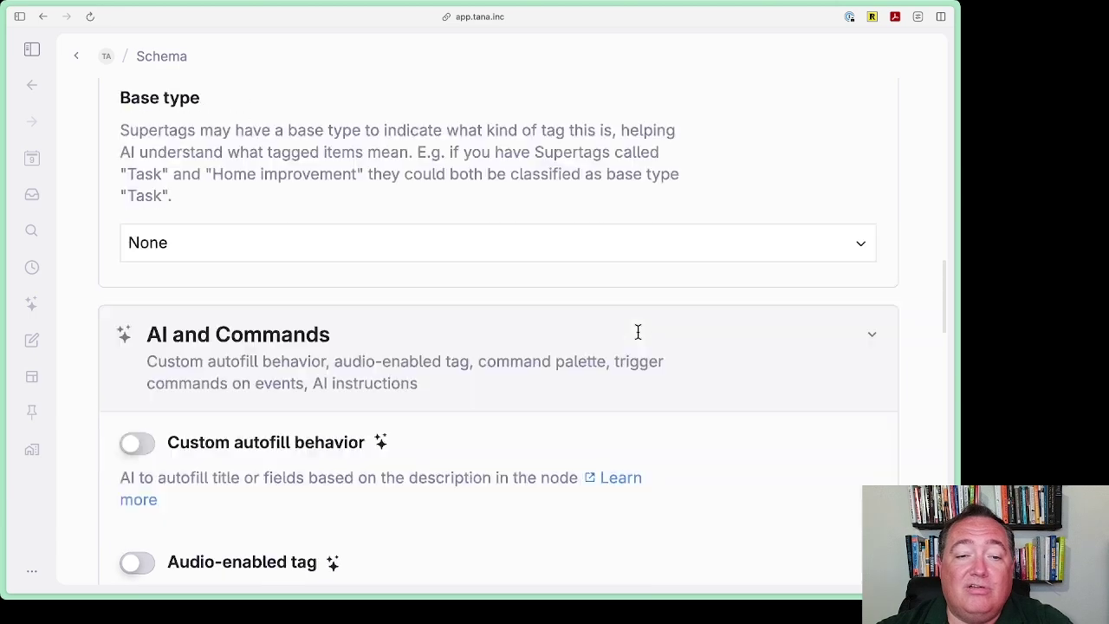
{"action": "scroll", "coordinate": [638, 332], "scroll_direction": "down", "scroll_amount": 10}
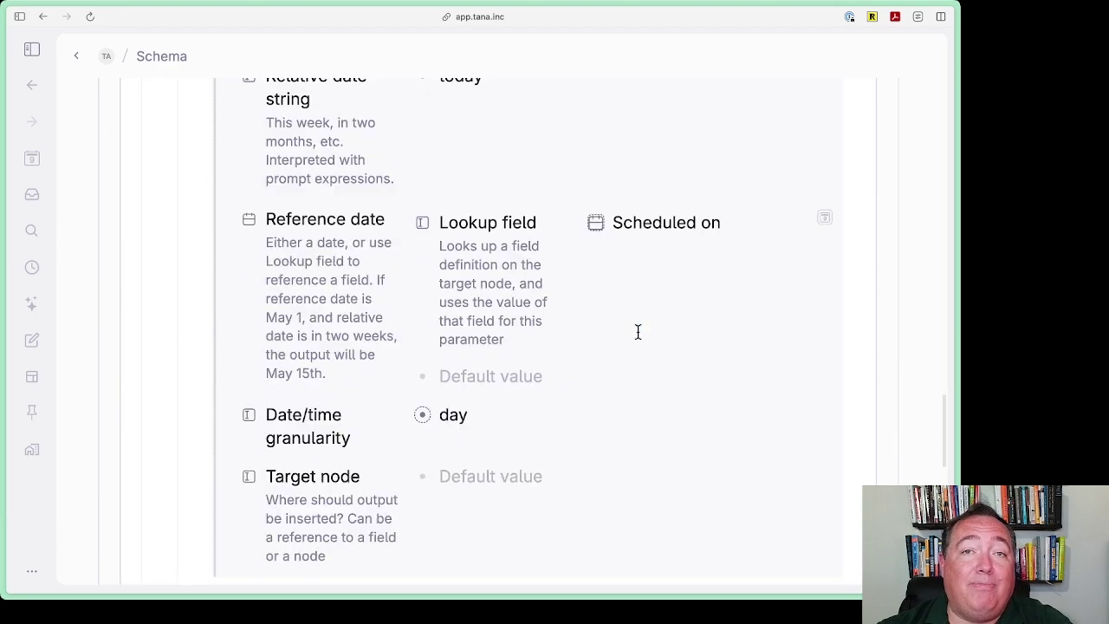
{"action": "scroll", "coordinate": [637, 332], "scroll_direction": "down", "scroll_amount": 3}
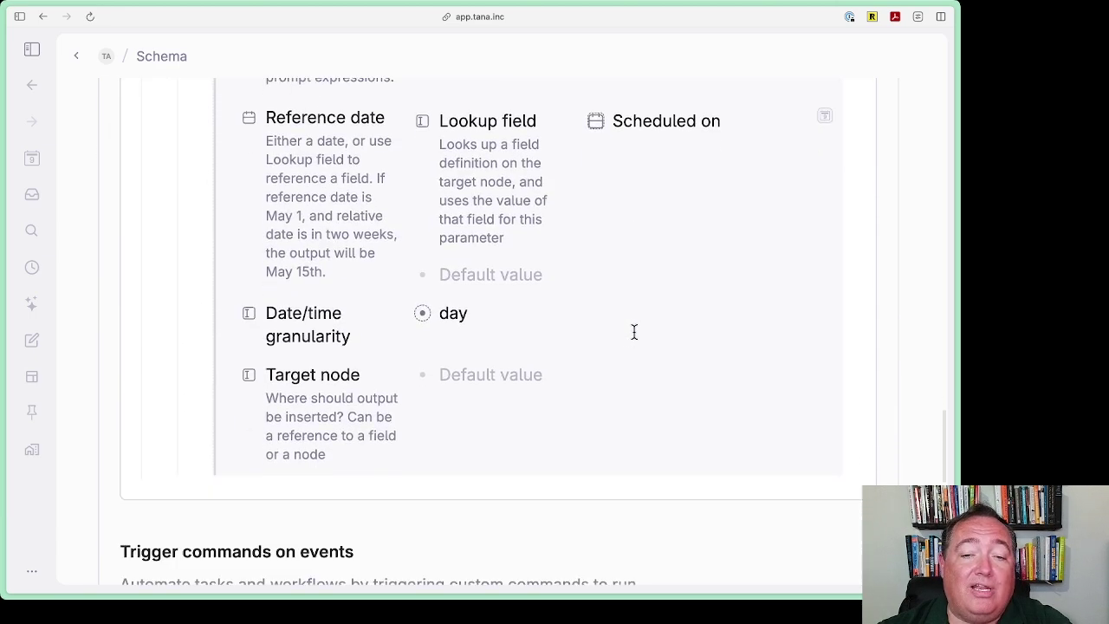
{"action": "left_click", "coordinate": [526, 372]}
{"action": "type", "text": "Originally Scheduled on"}
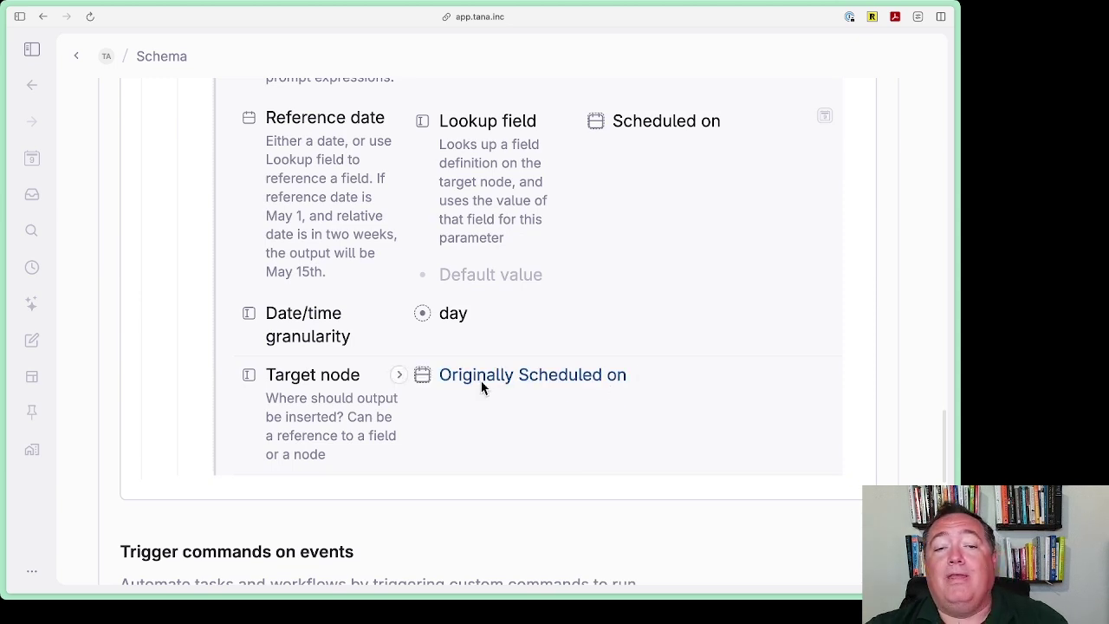
- Review all parameters of the Insert relative date configuration, and collapse the Set Originally Scheduled on date command
{"action": "scroll", "coordinate": [658, 351], "scroll_direction": "up", "scroll_amount": 10}
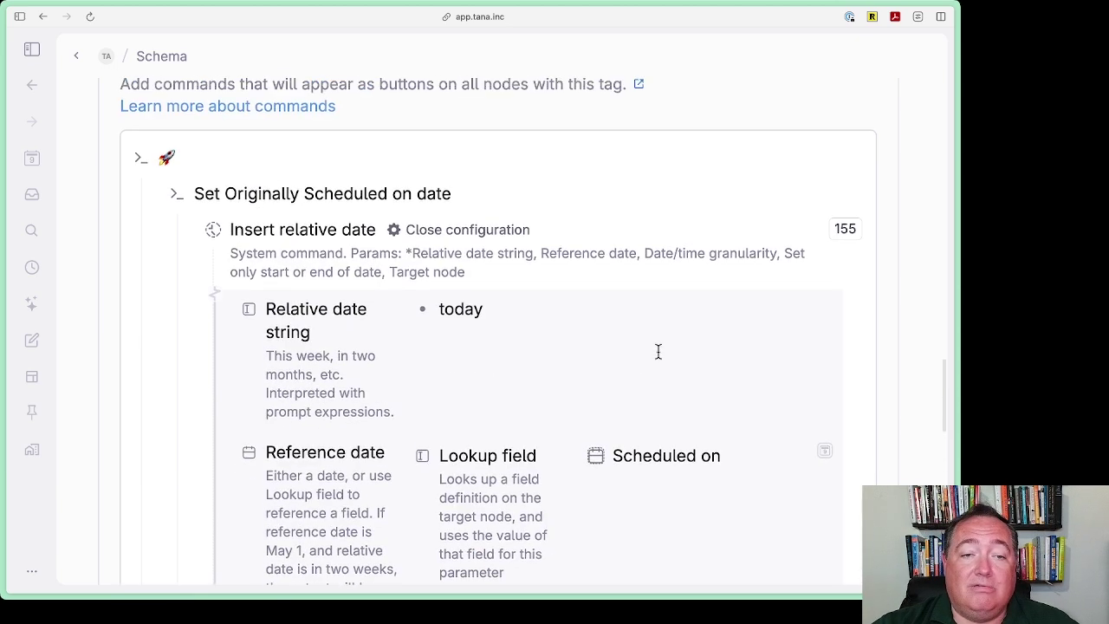
{"action": "left_click", "coordinate": [454, 232]}
{"action": "left_click", "coordinate": [454, 232]}
{"action": "left_click", "coordinate": [454, 232]}
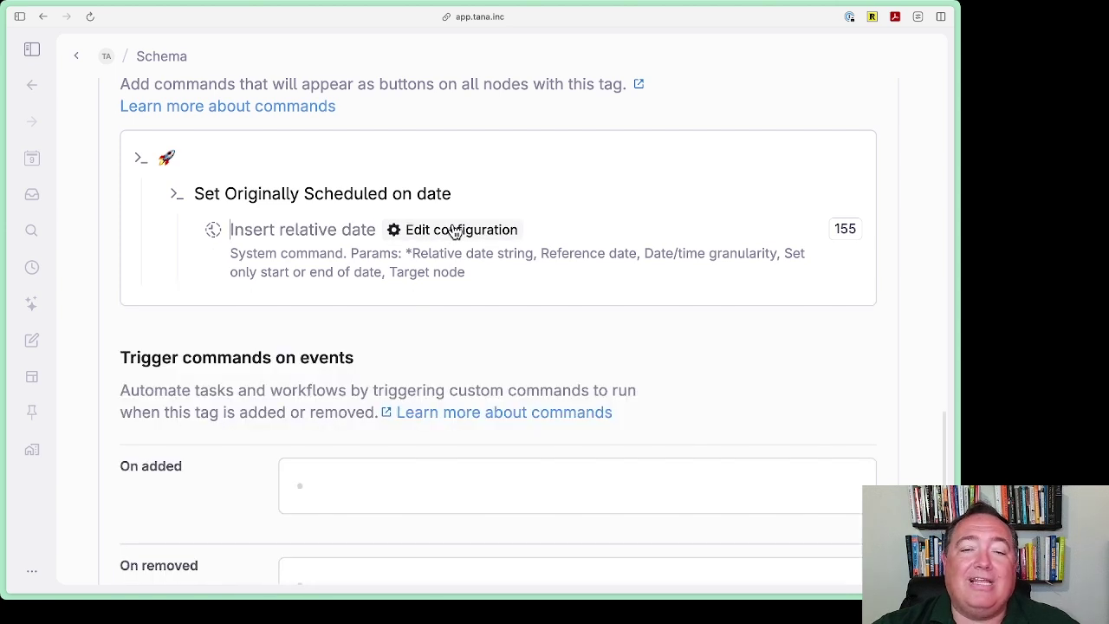
{"action": "left_click", "coordinate": [454, 232]}
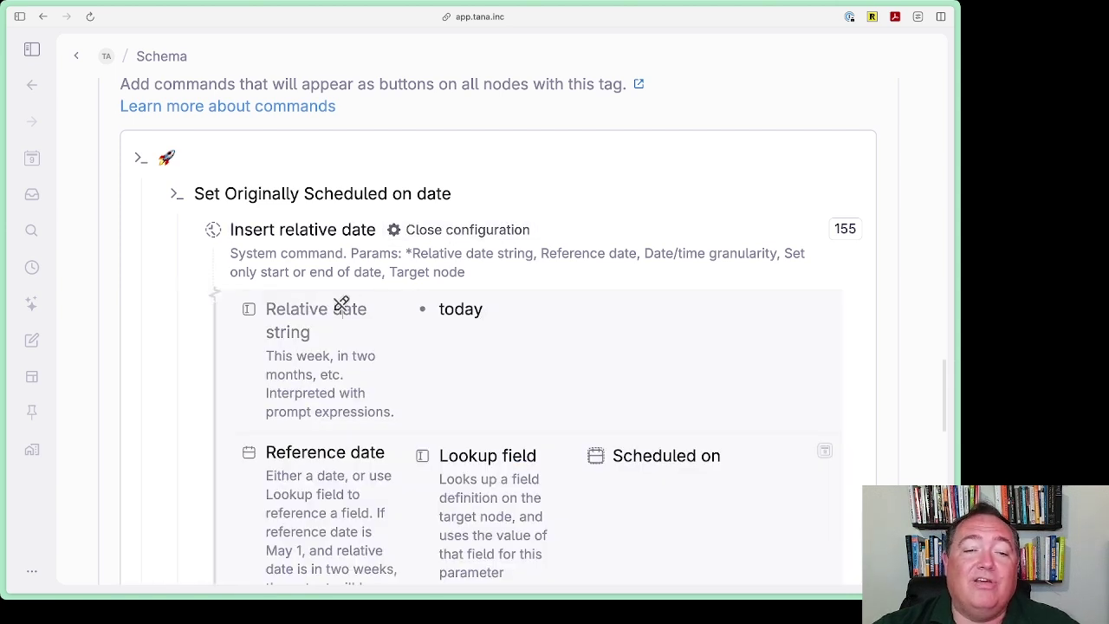
{"action": "left_click", "coordinate": [495, 312]}
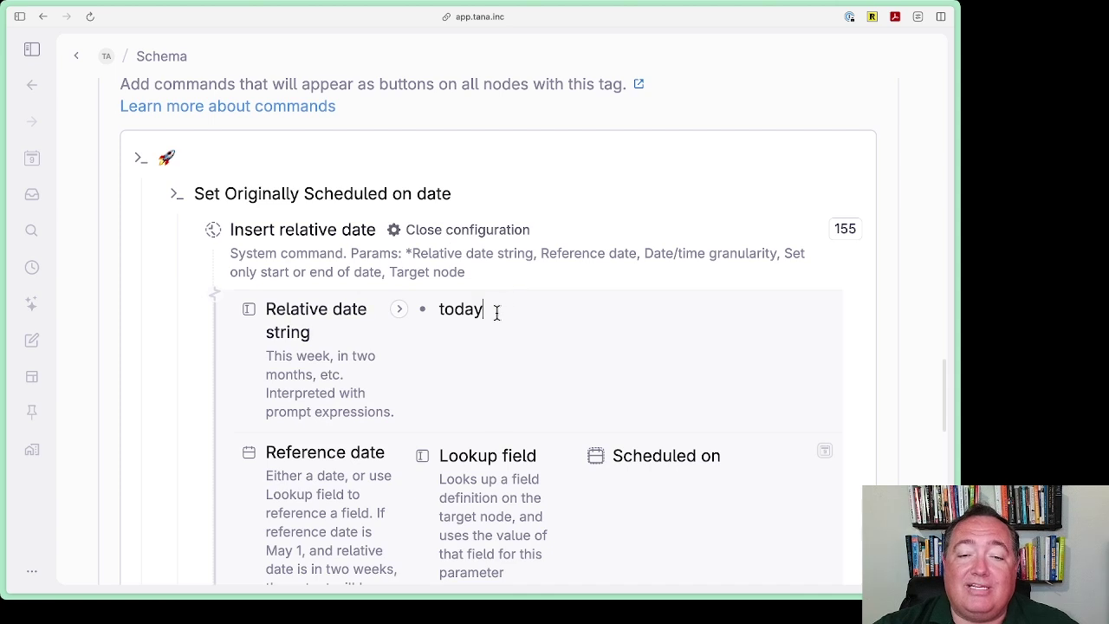
{"action": "scroll", "coordinate": [495, 312], "scroll_direction": "down", "scroll_amount": 3}
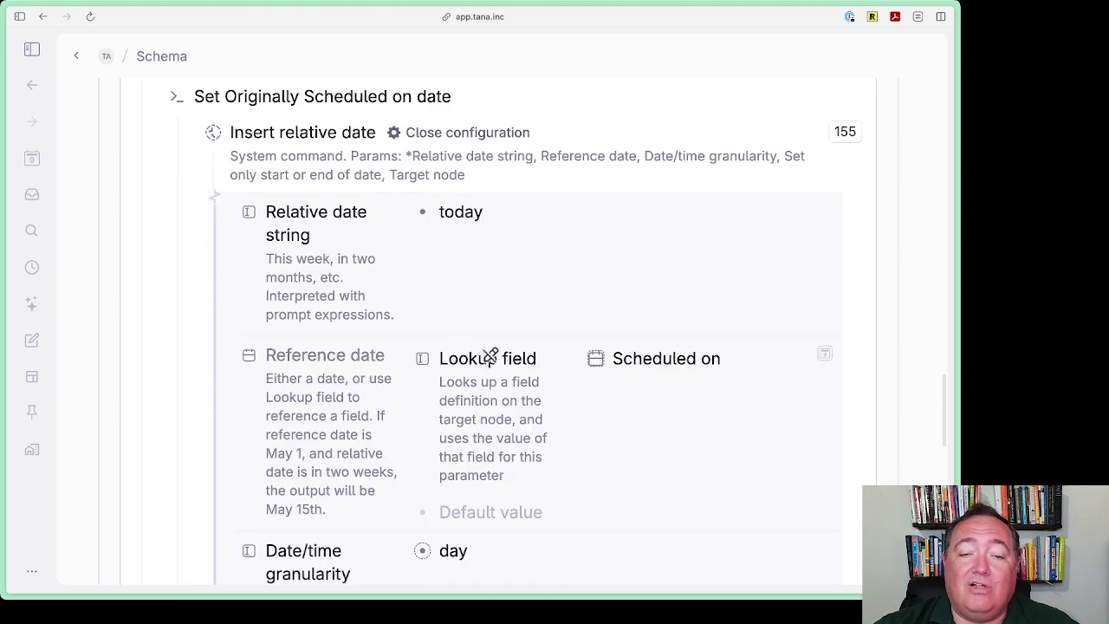
{"action": "left_click", "coordinate": [634, 358]}
{"action": "scroll", "coordinate": [598, 351], "scroll_direction": "down", "scroll_amount": 4}
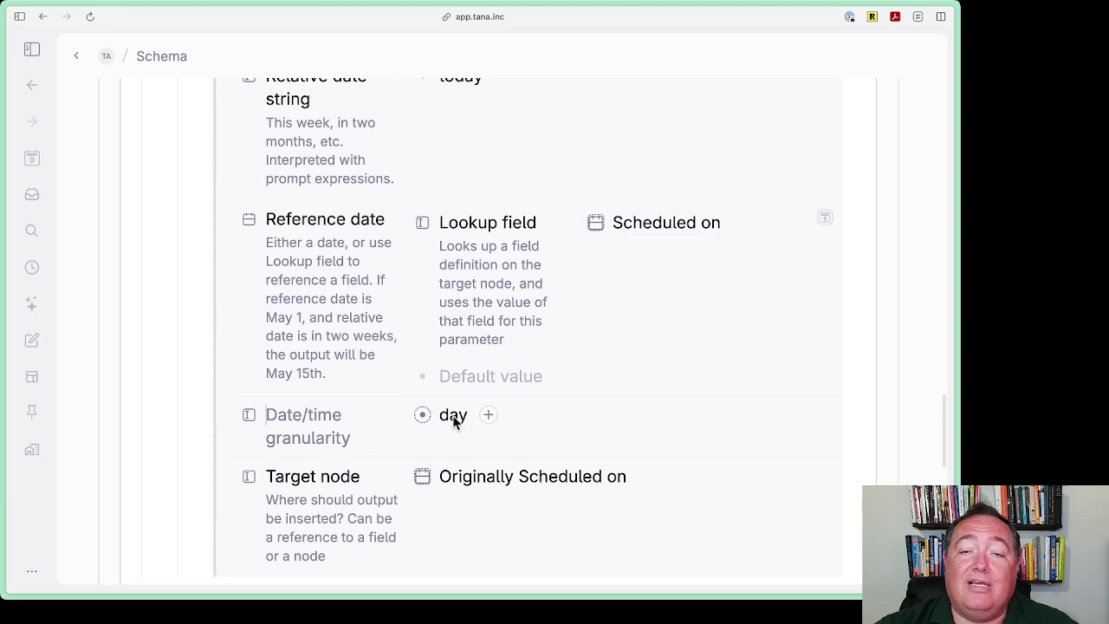
{"action": "left_click", "coordinate": [420, 424]}
{"action": "left_click", "coordinate": [312, 477]}
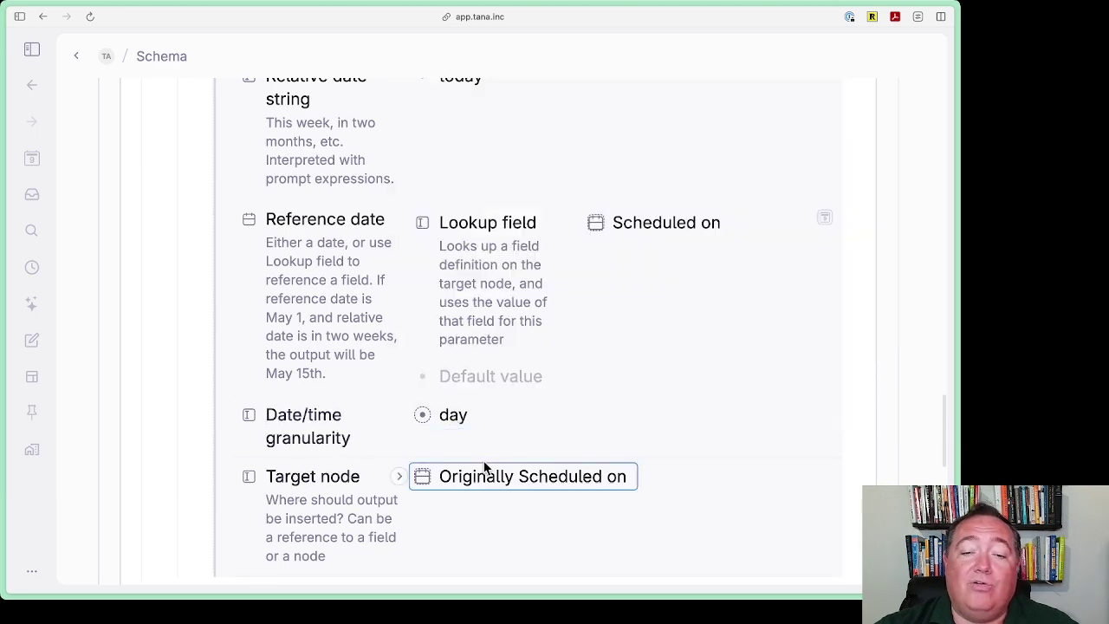
{"action": "scroll", "coordinate": [485, 467], "scroll_direction": "up", "scroll_amount": 5}
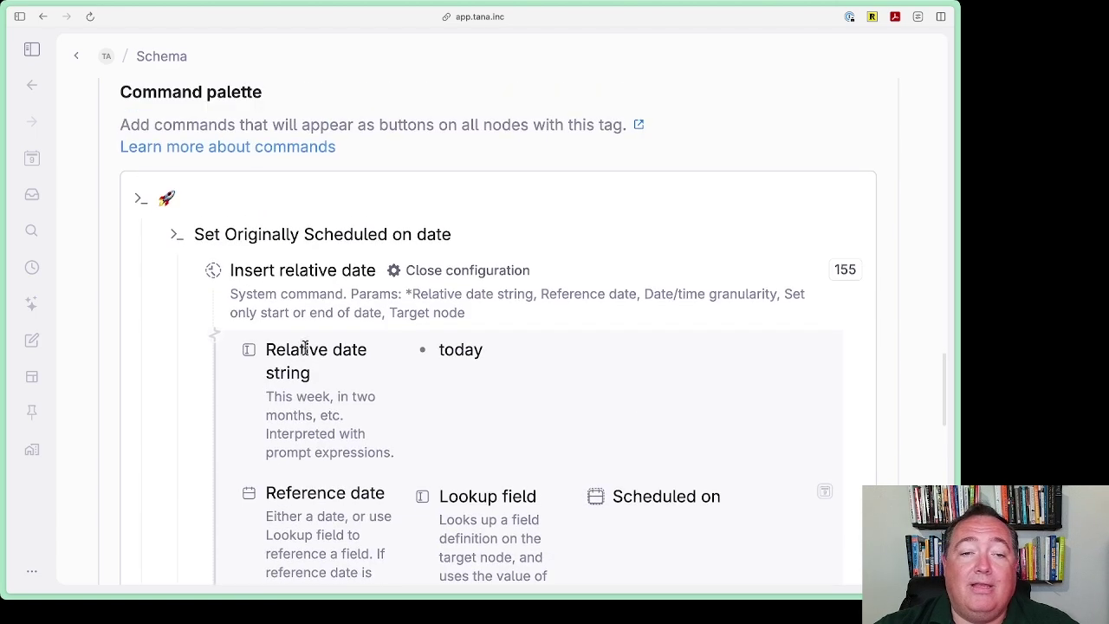
{"action": "left_click", "coordinate": [154, 236]}
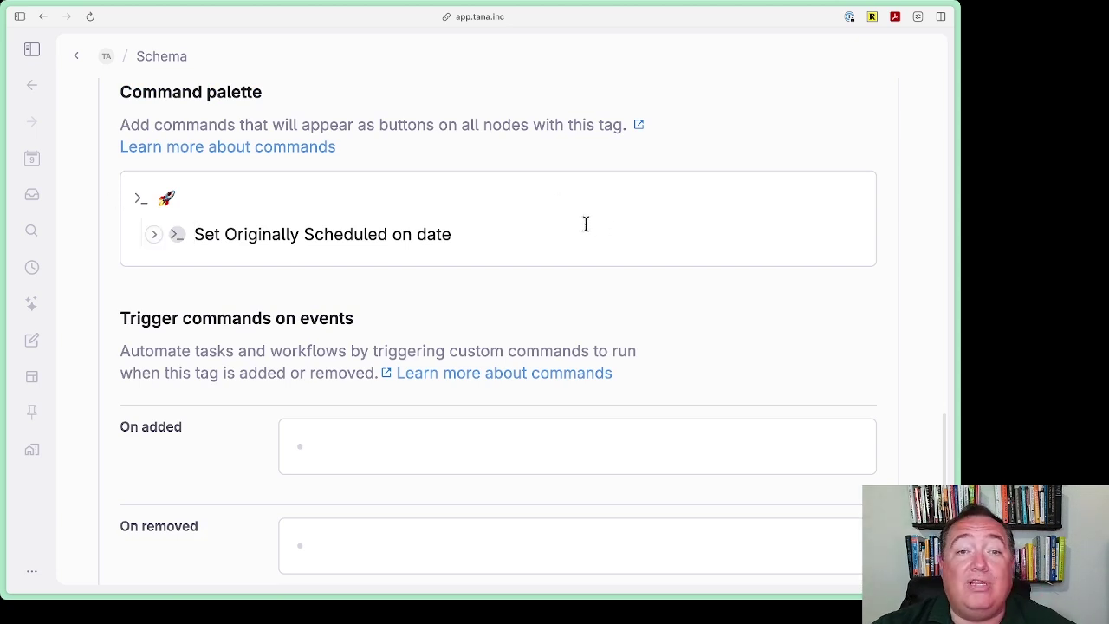
- Add the Node filter parameter to the 🚀 command, below Set Originally Scheduled on date
{"action": "scroll", "coordinate": [585, 226], "scroll_direction": "up", "scroll_amount": 1}
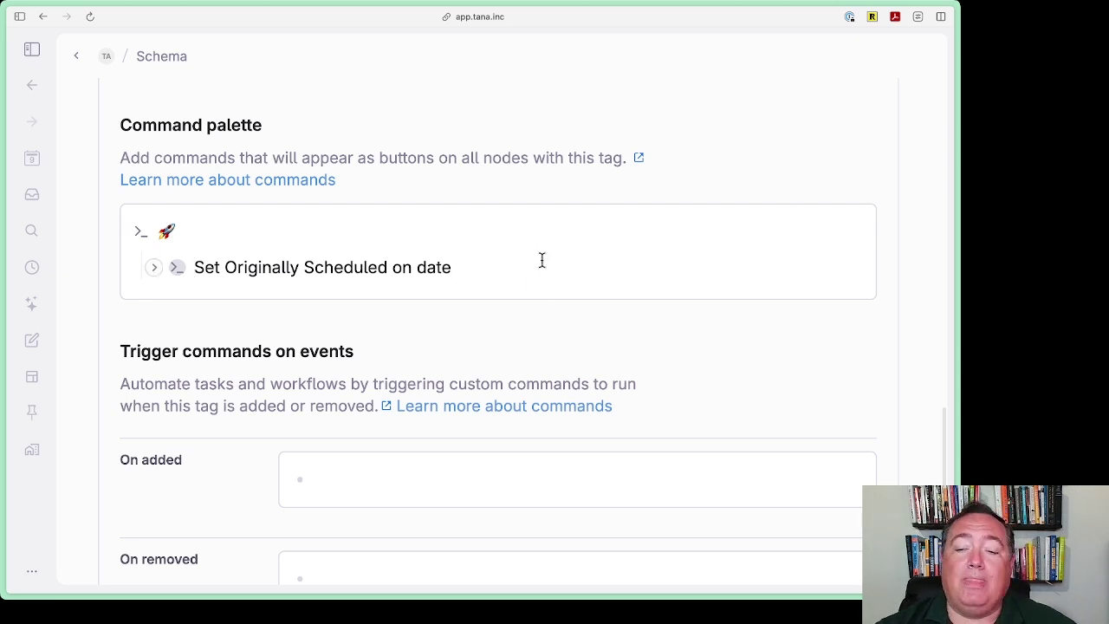
{"action": "key", "text": "Return"}
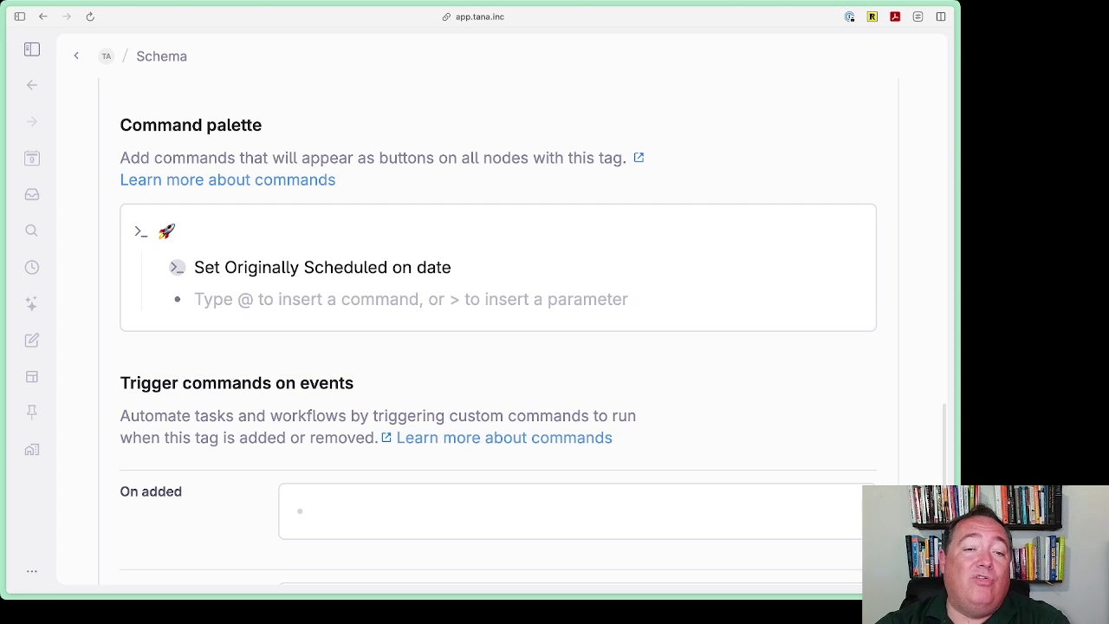
{"action": "type", "text": ">Nod"}
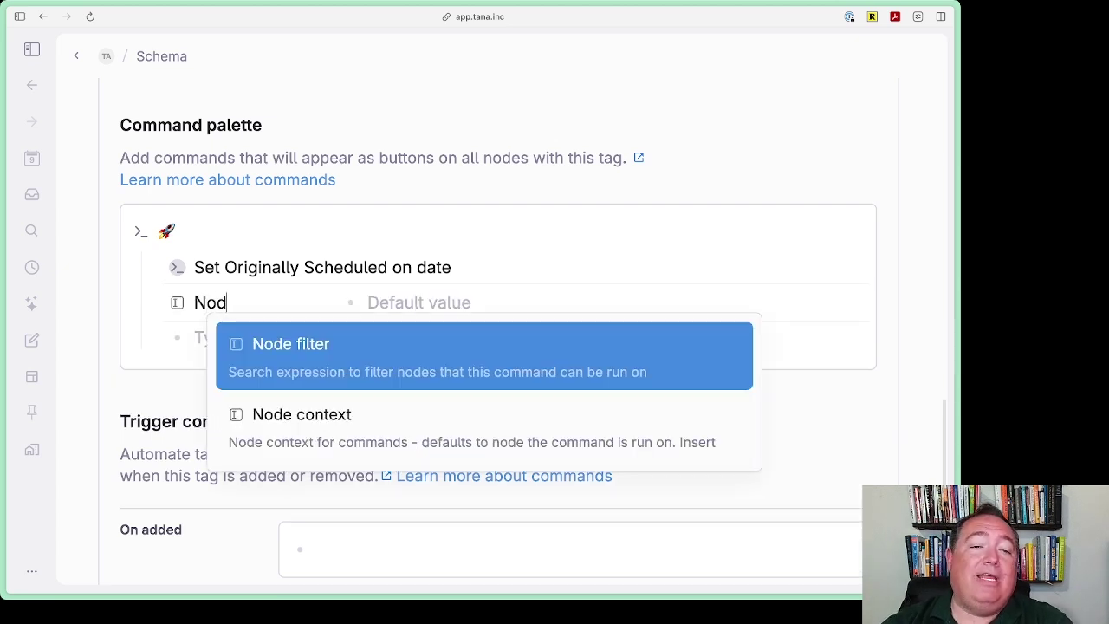
{"action": "key", "text": "Return"}
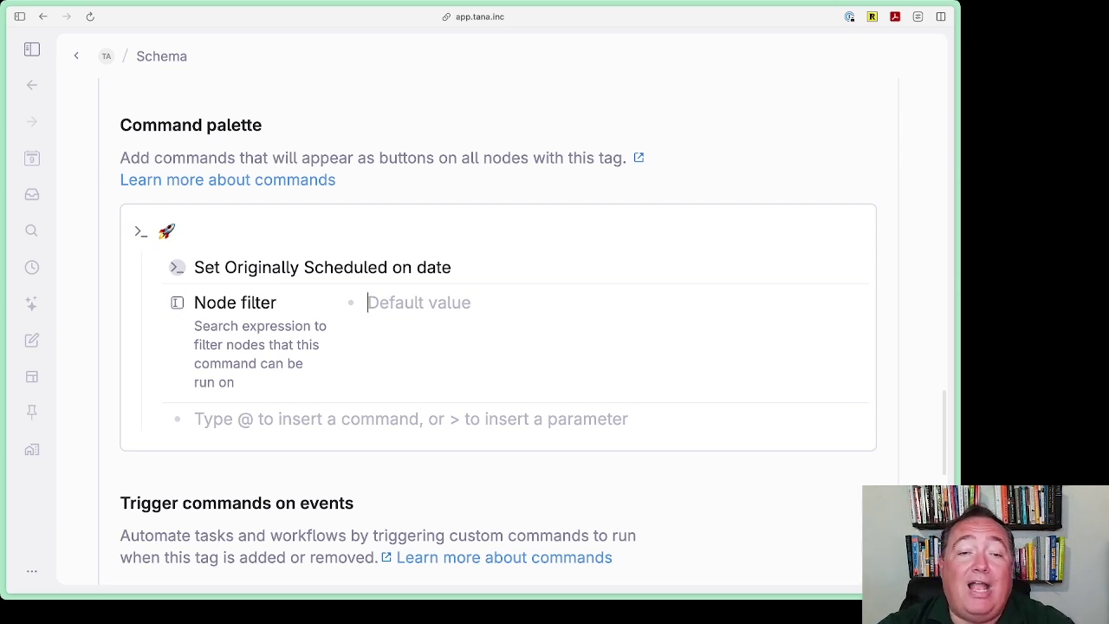
- Set the Node filter to the Originally Scheduled on field with the value Not set
{"action": "type", "text": ">ori"}
{"action": "key", "text": "Return"}
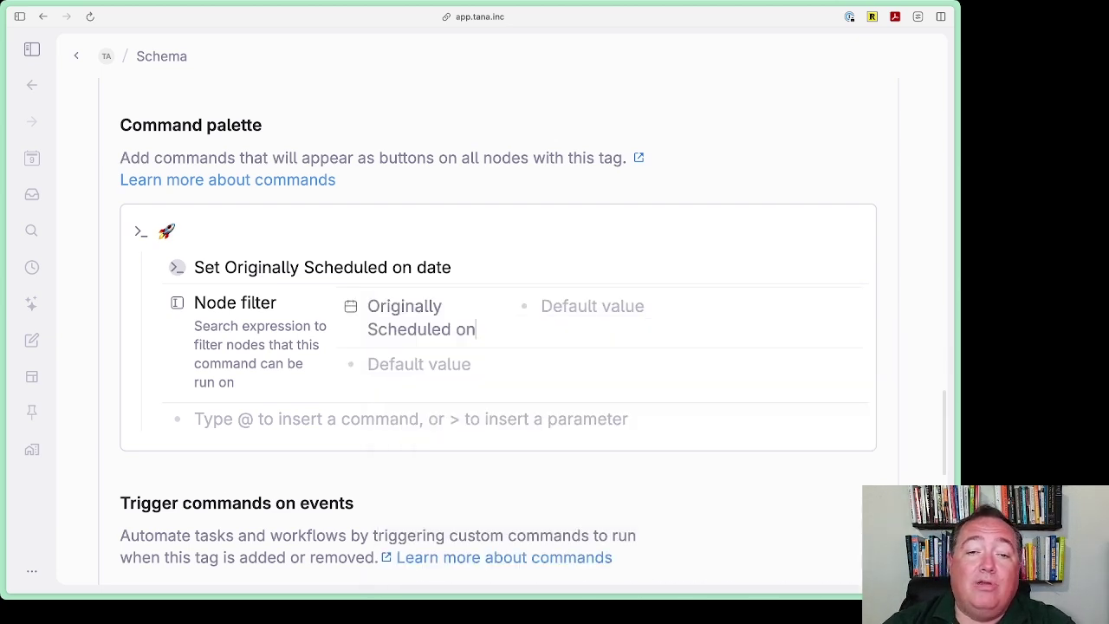
{"action": "type", "text": "@not"}
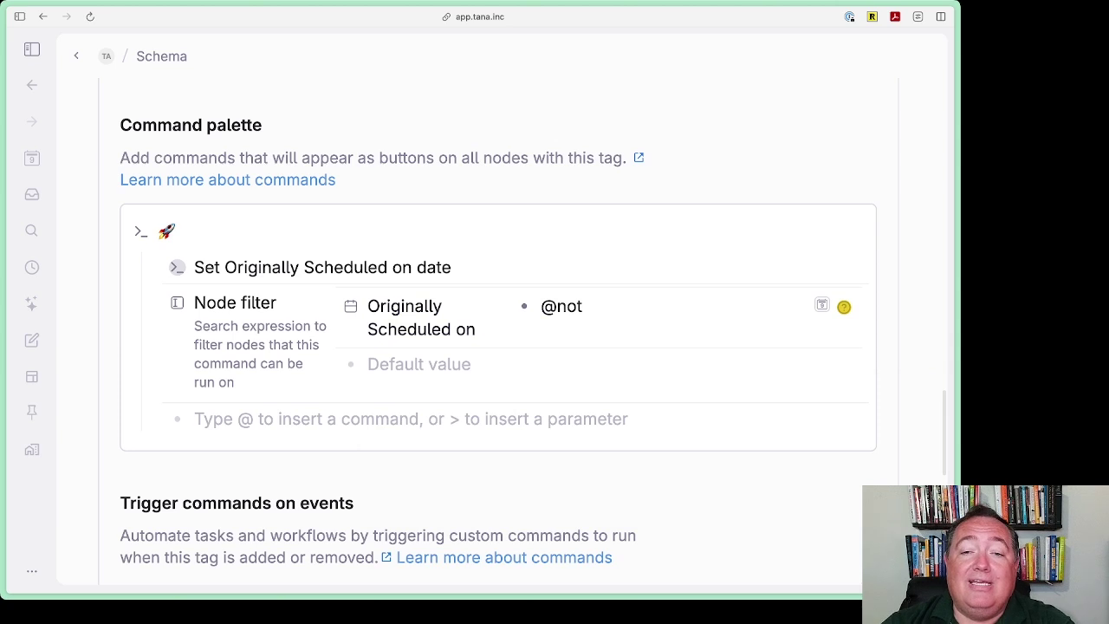
{"action": "key", "text": "Down"}
{"action": "key", "text": "Return"}
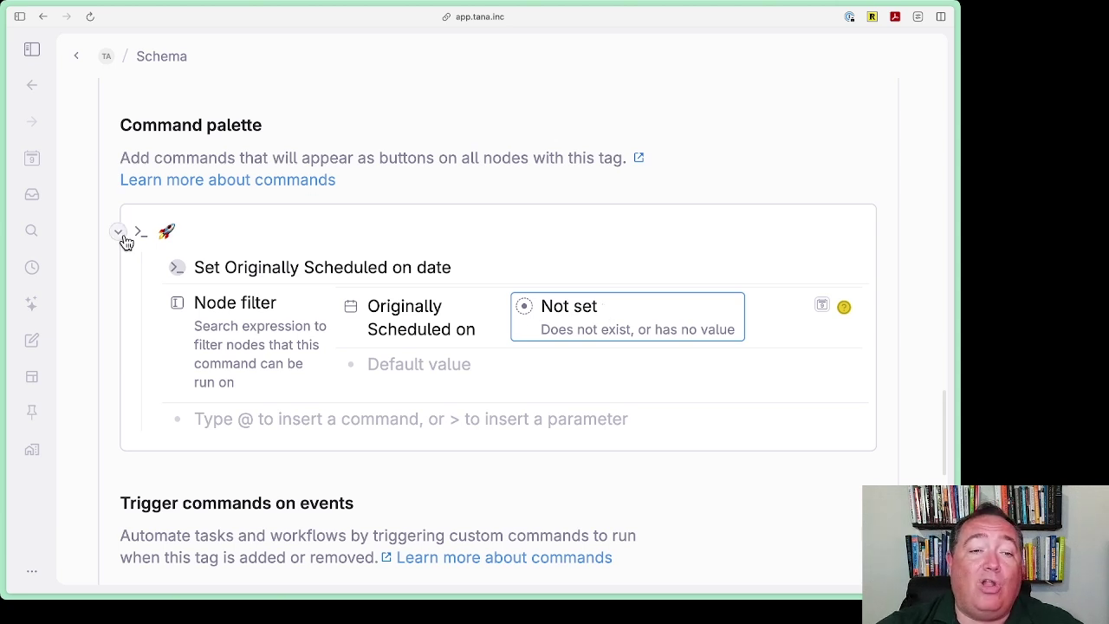
- Return to today's daily note, expand the untitled #recurring task node and look through its fields
{"action": "left_click", "coordinate": [31, 84]}
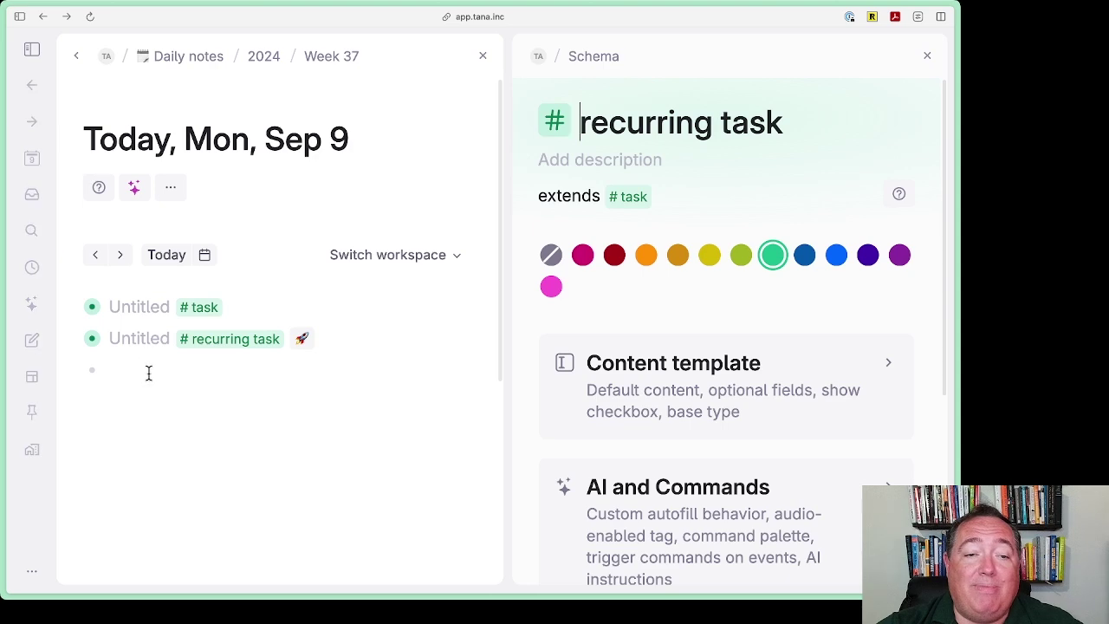
{"action": "left_click", "coordinate": [68, 340]}
{"action": "scroll", "coordinate": [195, 366], "scroll_direction": "down", "scroll_amount": 5}
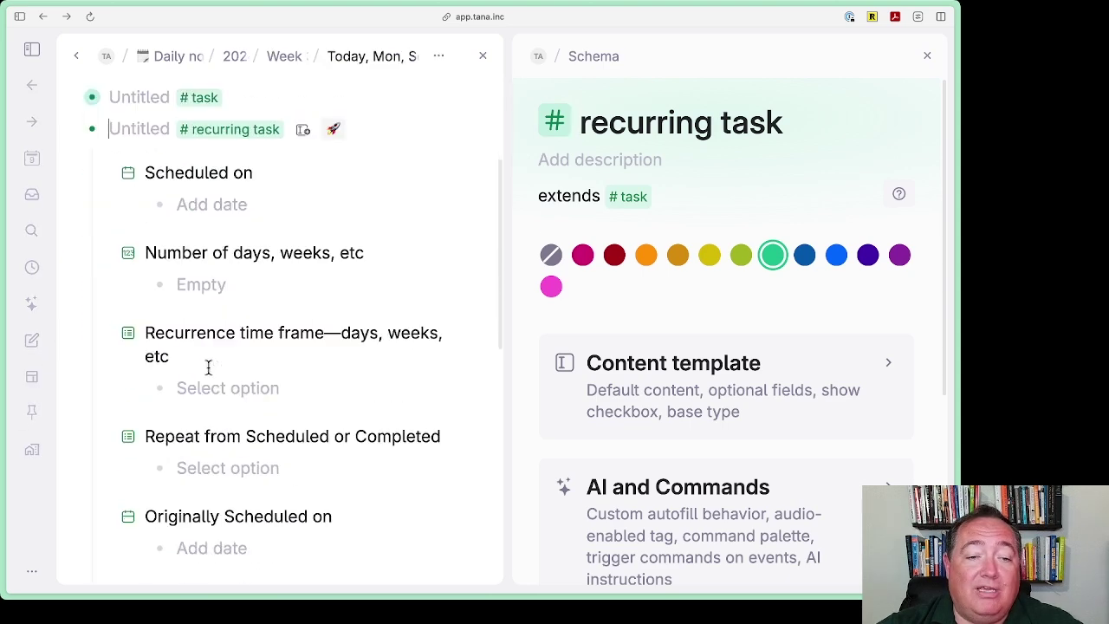
{"action": "scroll", "coordinate": [212, 381], "scroll_direction": "up", "scroll_amount": 5}
{"action": "scroll", "coordinate": [227, 424], "scroll_direction": "down", "scroll_amount": 6}
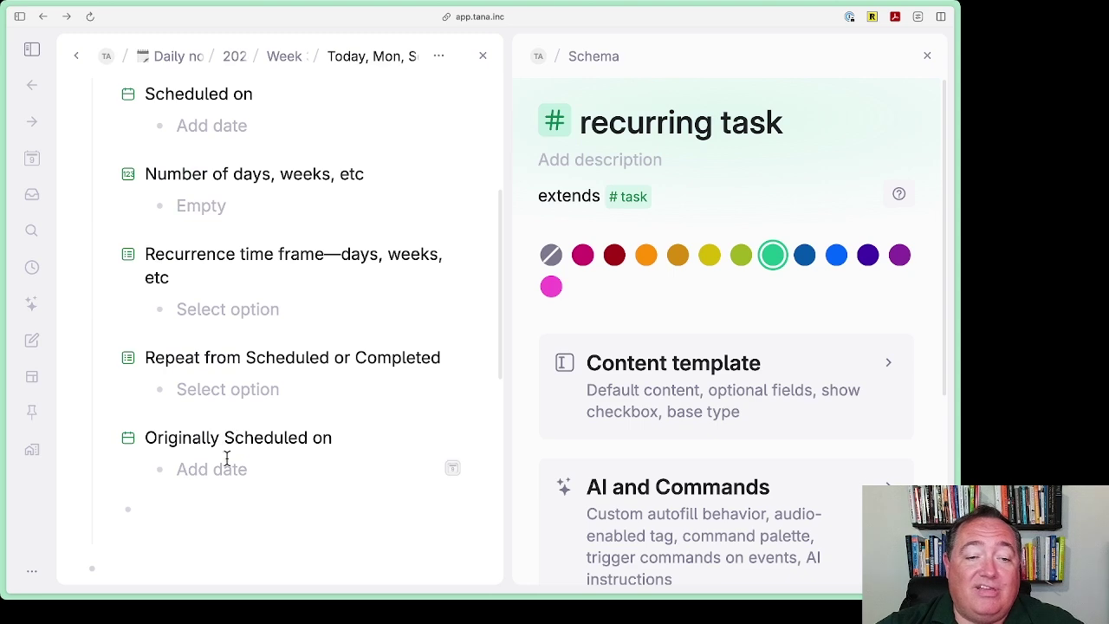
{"action": "scroll", "coordinate": [294, 441], "scroll_direction": "up", "scroll_amount": 5}
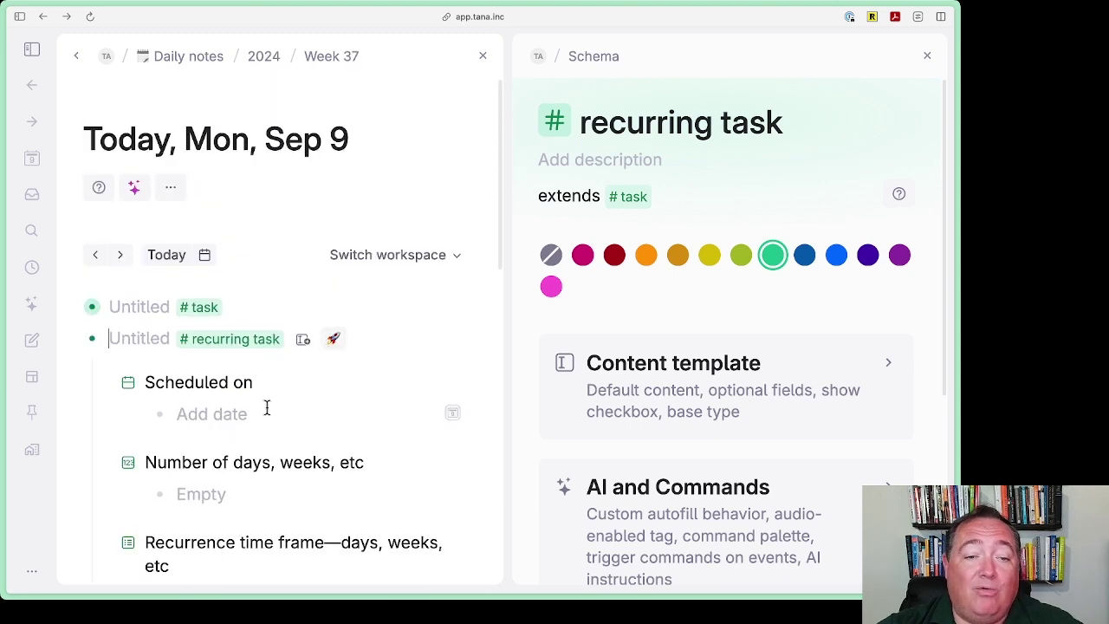
{"action": "scroll", "coordinate": [265, 406], "scroll_direction": "down", "scroll_amount": 5}
{"action": "scroll", "coordinate": [265, 404], "scroll_direction": "up", "scroll_amount": 4}
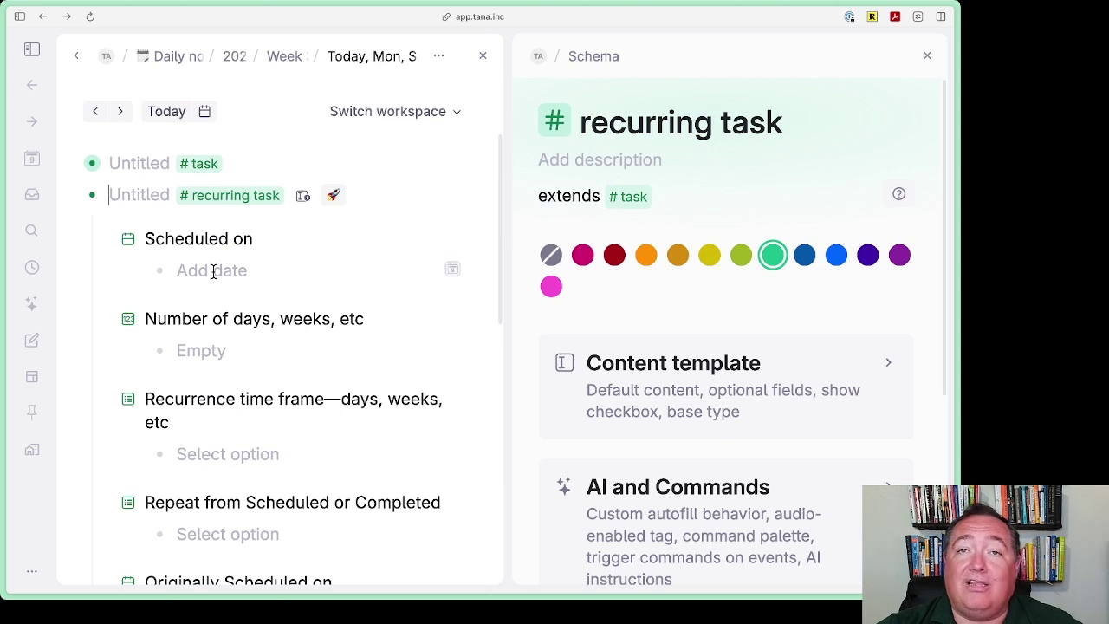
- Name the recurring task "Put out the garbage" and set its Scheduled on date to Wed, Sep 11
{"action": "left_click", "coordinate": [147, 194]}
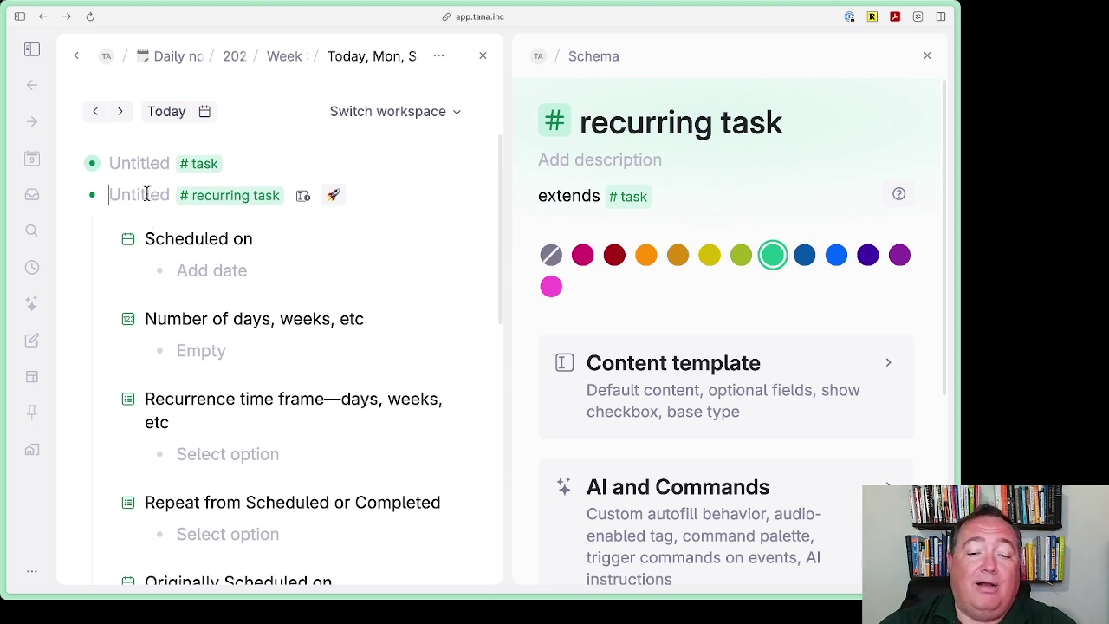
{"action": "type", "text": "Put out the "}
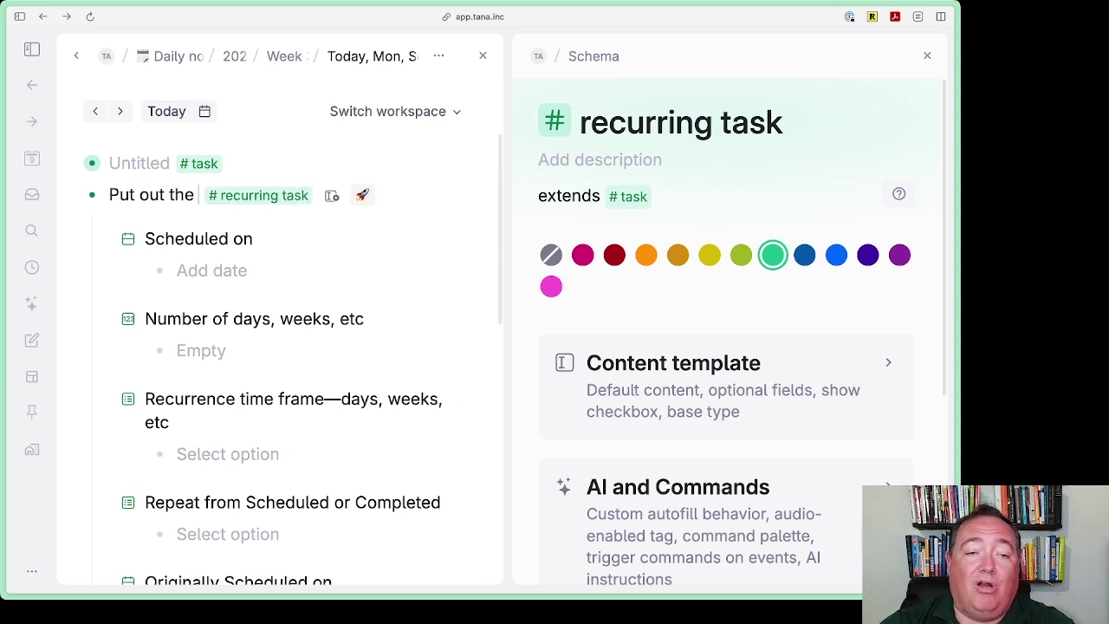
{"action": "type", "text": "garbage"}
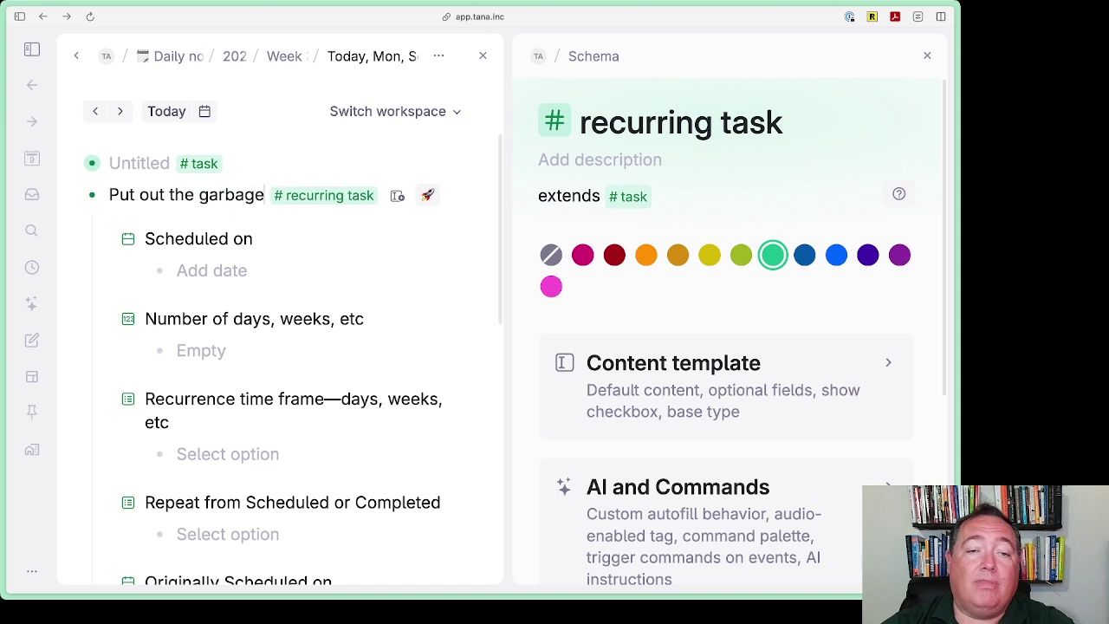
{"action": "left_click", "coordinate": [210, 270]}
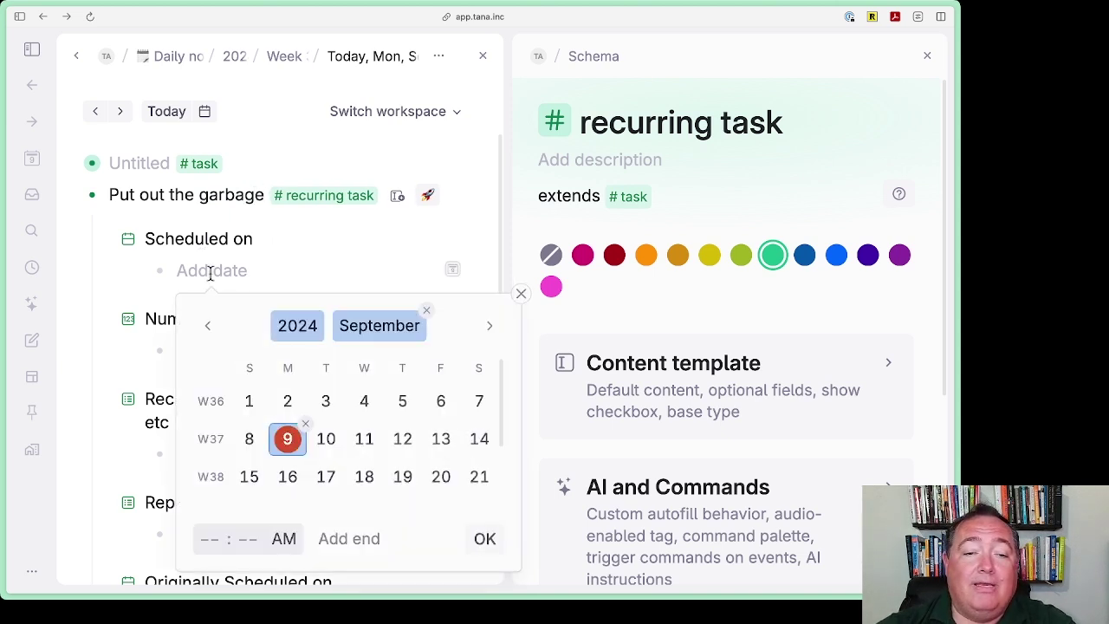
{"action": "left_click", "coordinate": [364, 438]}
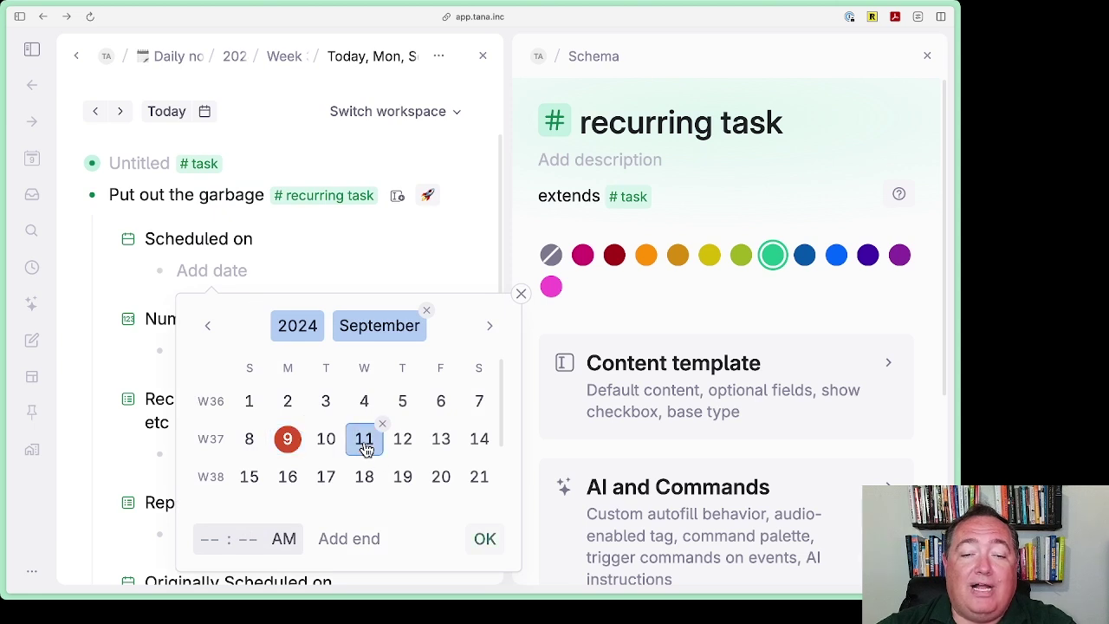
{"action": "left_click", "coordinate": [484, 541]}
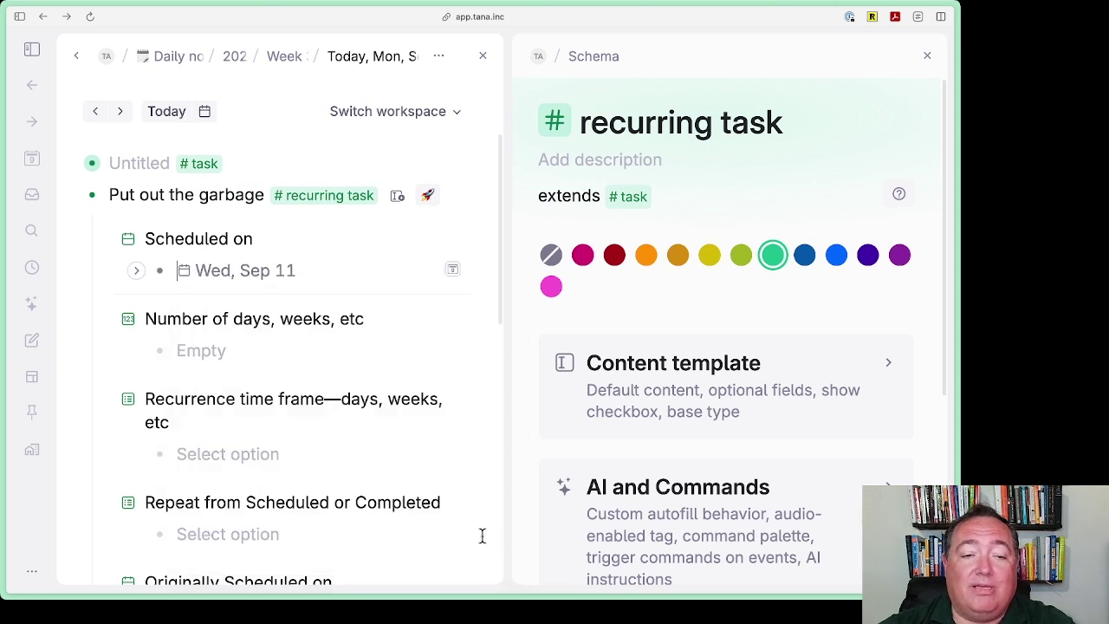
- Set the task's recurrence to 1 week(s) and its Repeat from Scheduled or Completed field to Scheduled
{"action": "left_click", "coordinate": [199, 354]}
{"action": "type", "text": "1"}
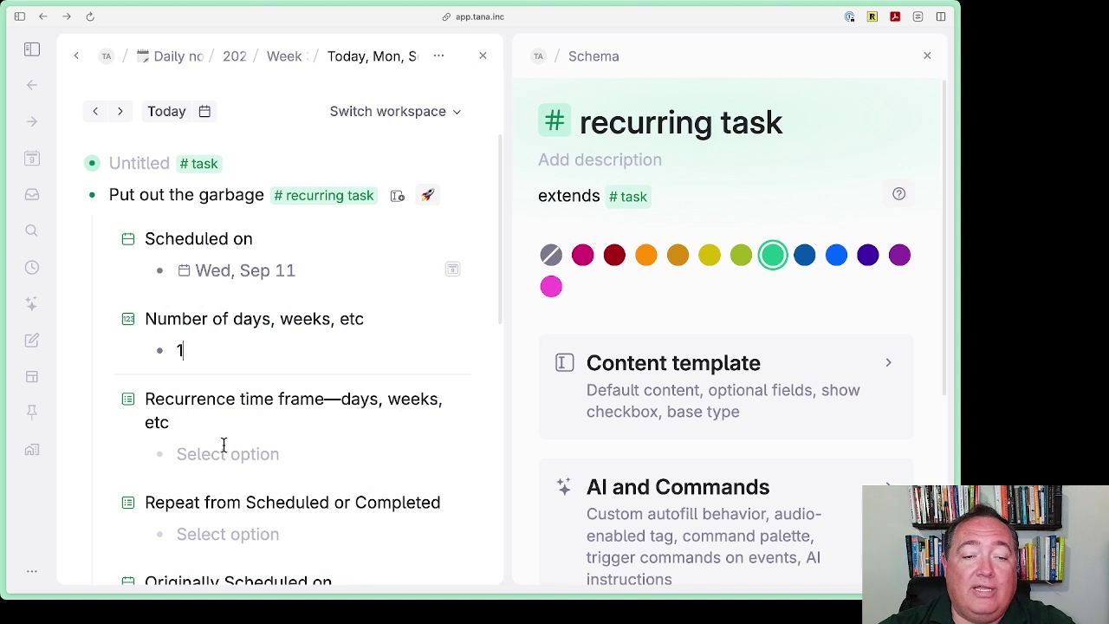
{"action": "left_click", "coordinate": [221, 449]}
{"action": "left_click", "coordinate": [220, 319]}
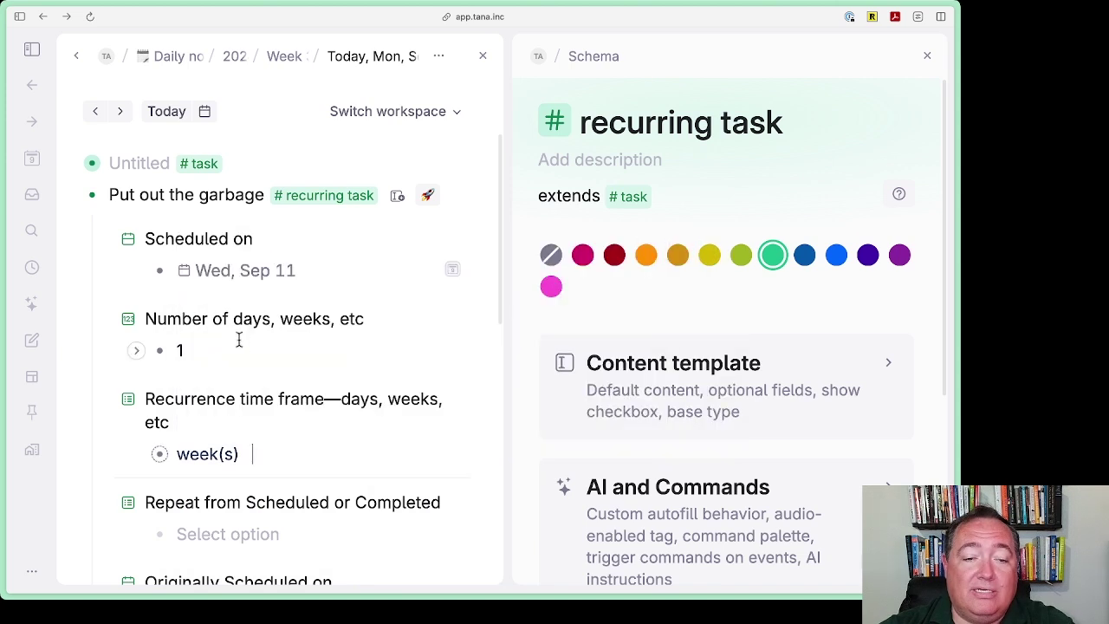
{"action": "scroll", "coordinate": [242, 342], "scroll_direction": "down", "scroll_amount": 1}
{"action": "left_click", "coordinate": [234, 470]}
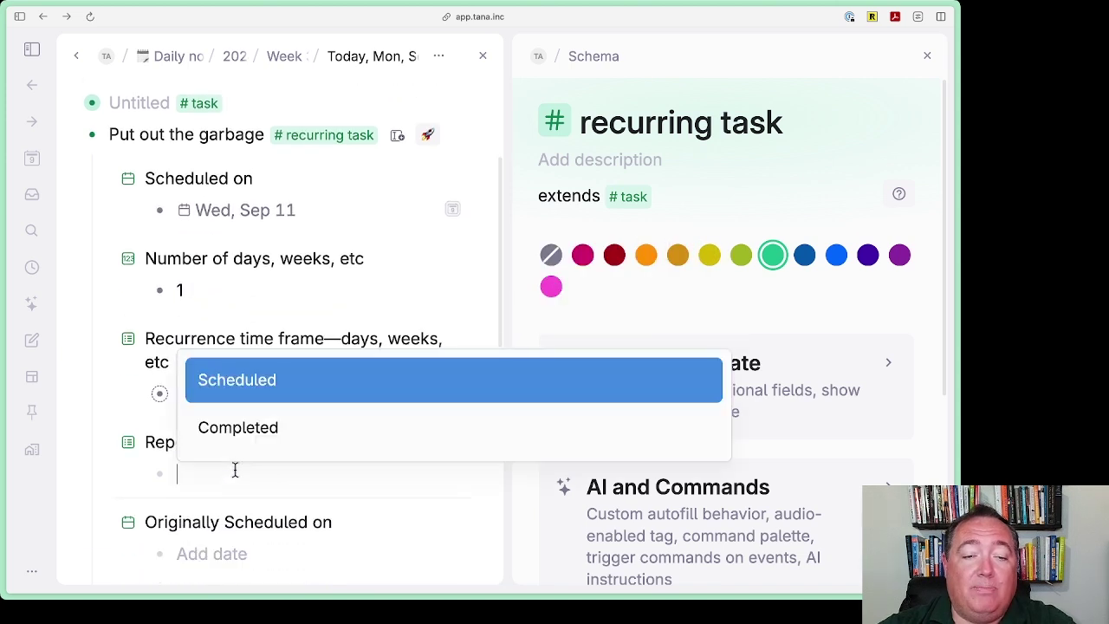
{"action": "left_click", "coordinate": [234, 381]}
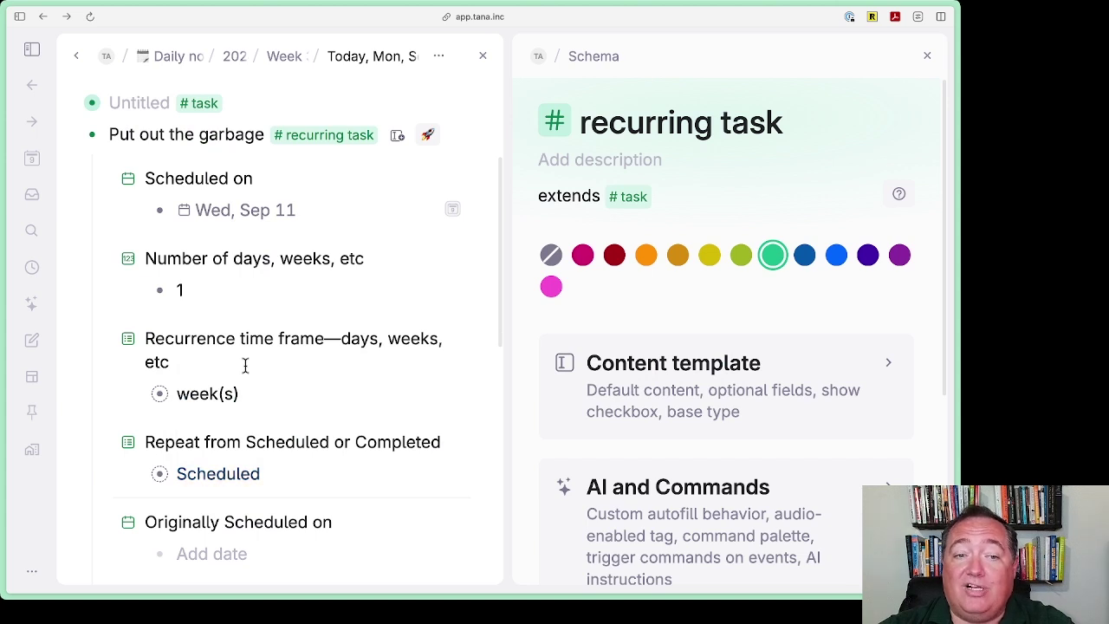
- Run the 🚀 command on the Put out the garbage task and collapse the task
{"action": "scroll", "coordinate": [246, 366], "scroll_direction": "down", "scroll_amount": 1}
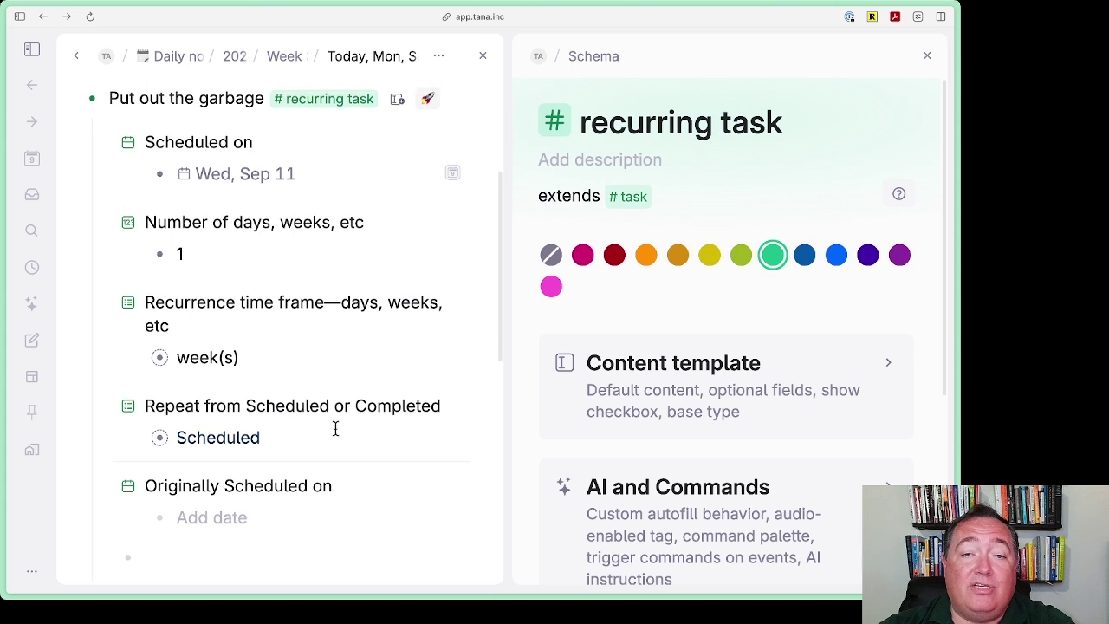
{"action": "left_click", "coordinate": [427, 115]}
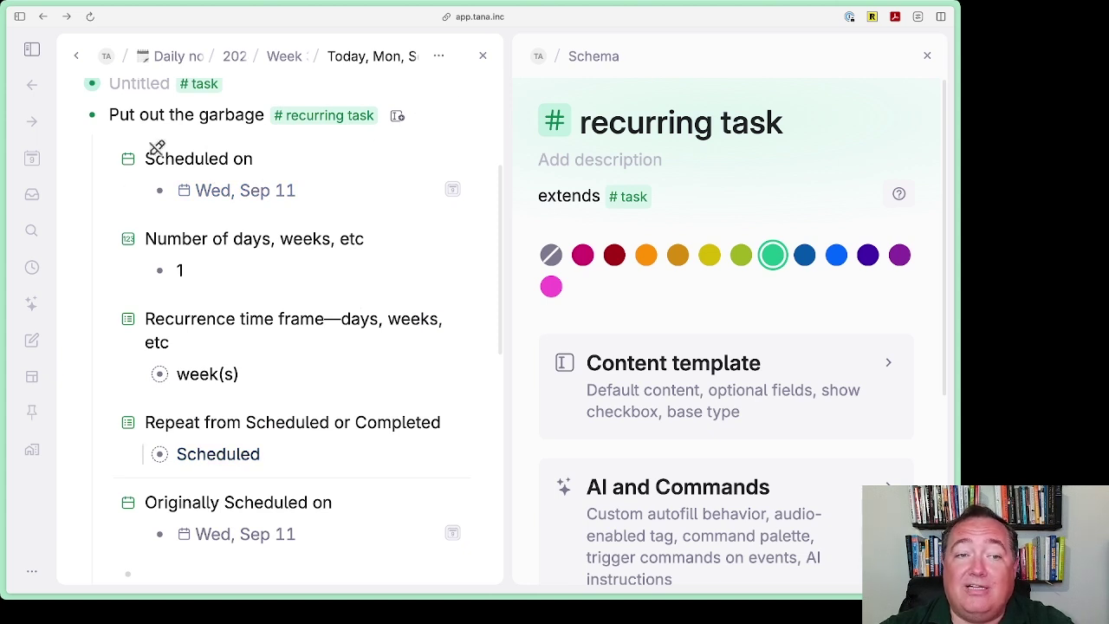
{"action": "left_click", "coordinate": [71, 118]}
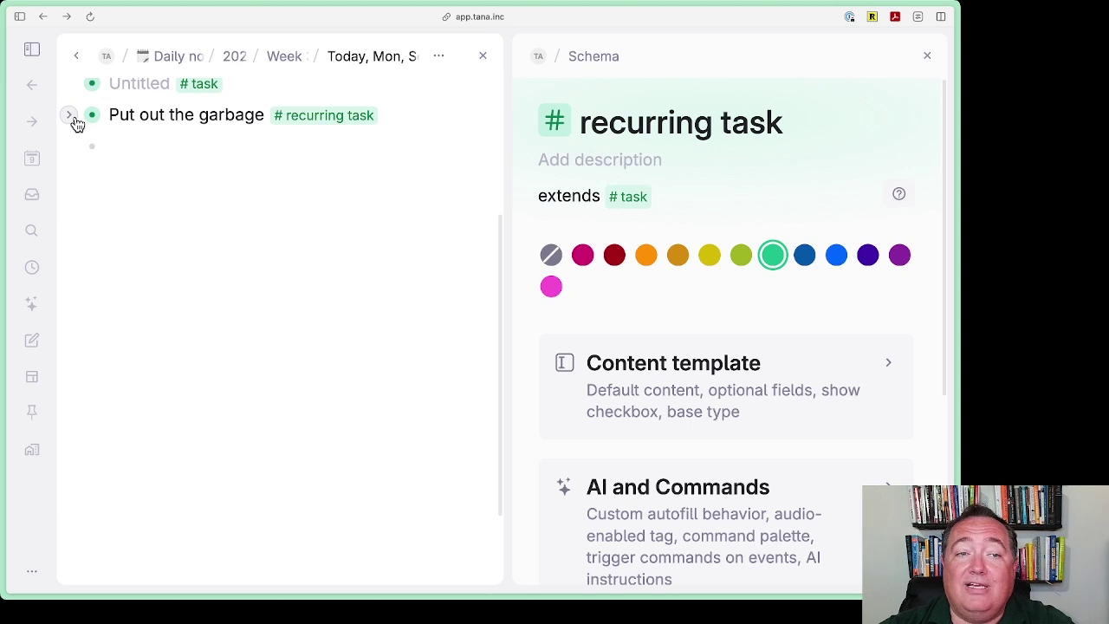
{"action": "left_click", "coordinate": [71, 118]}
{"action": "left_click", "coordinate": [71, 117]}
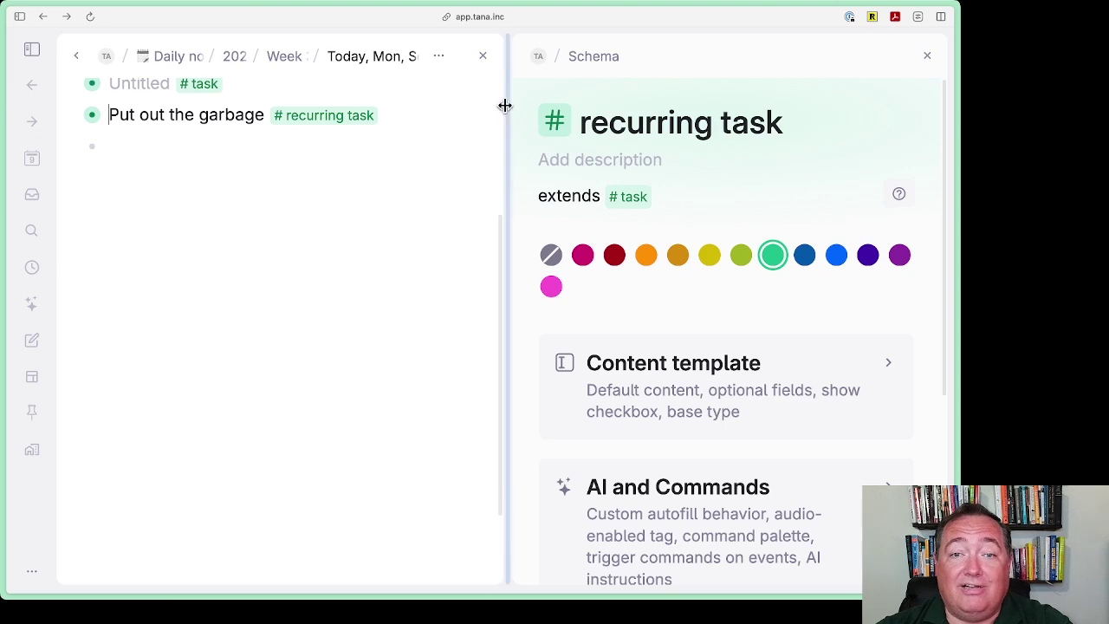
- Close the daily note and open the Command palette section in the recurring task supertag's AI and Commands settings
{"action": "left_click_drag", "start_coordinate": [508, 131], "coordinate": [473, 132]}
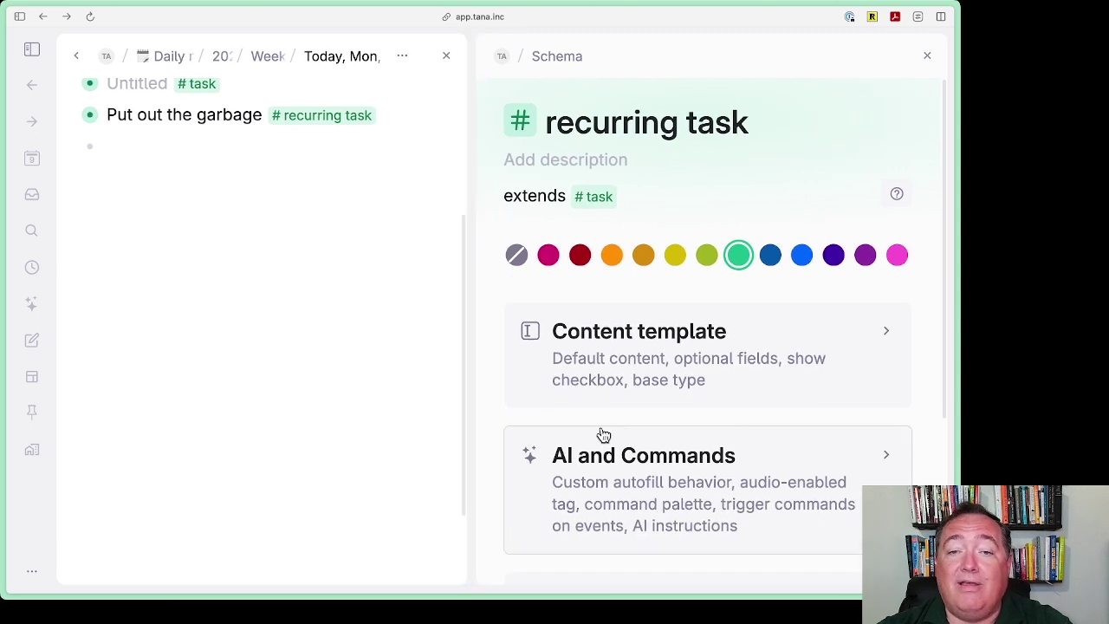
{"action": "left_click", "coordinate": [445, 57]}
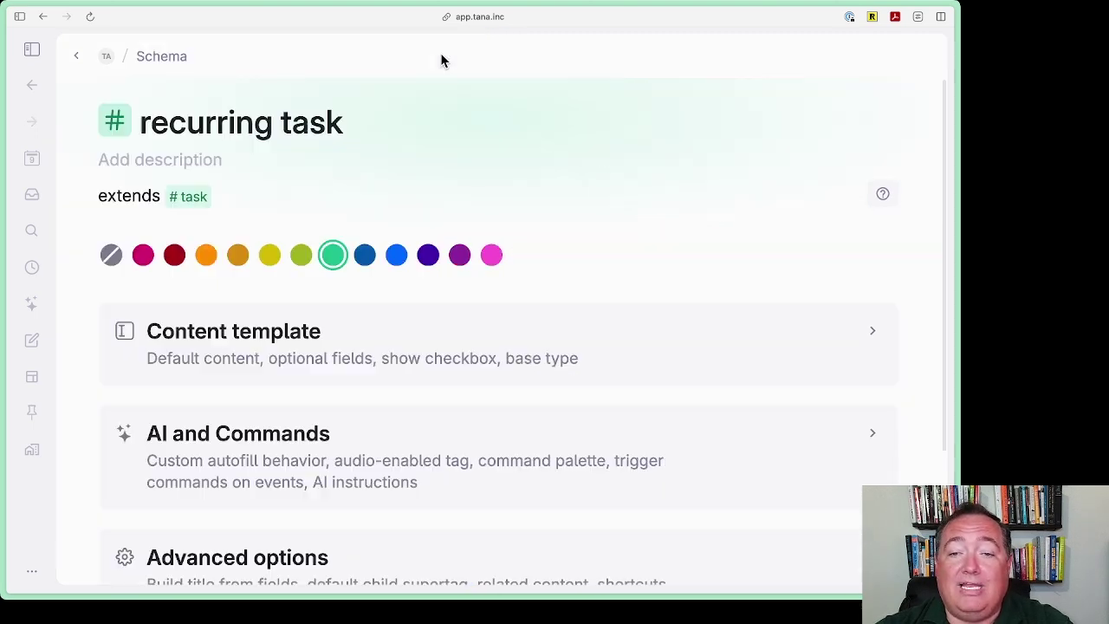
{"action": "scroll", "coordinate": [453, 280], "scroll_direction": "down", "scroll_amount": 5}
{"action": "left_click", "coordinate": [413, 289]}
{"action": "scroll", "coordinate": [417, 275], "scroll_direction": "up", "scroll_amount": 5}
{"action": "scroll", "coordinate": [421, 387], "scroll_direction": "down", "scroll_amount": 8}
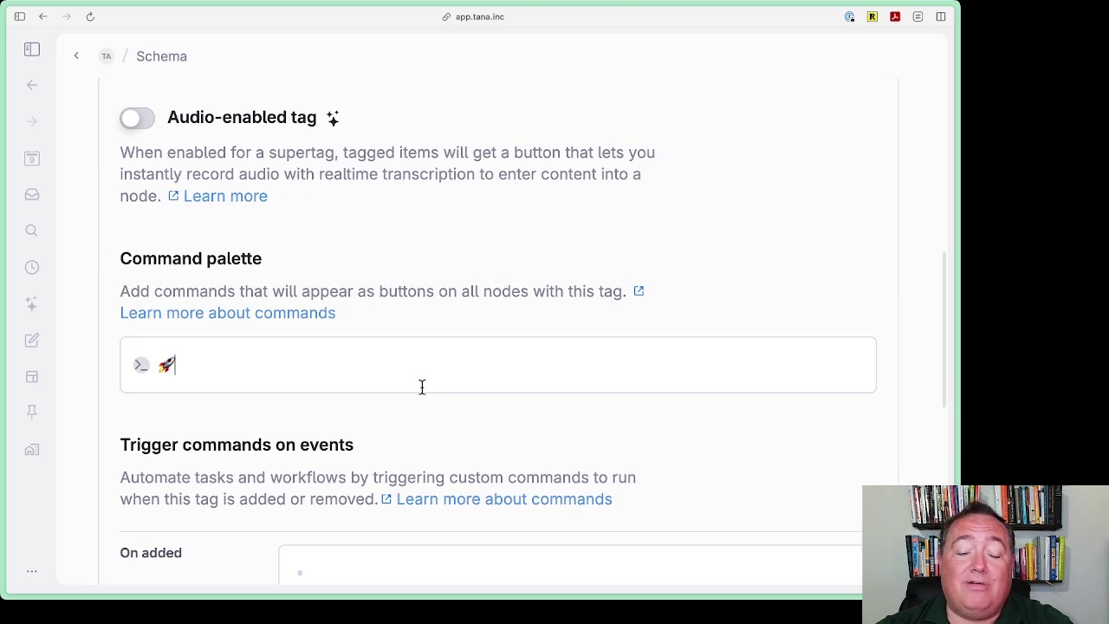
- Add a ✅➡️ node below the 🚀 command in the Command palette and convert it to a command node
{"action": "left_click", "coordinate": [422, 387]}
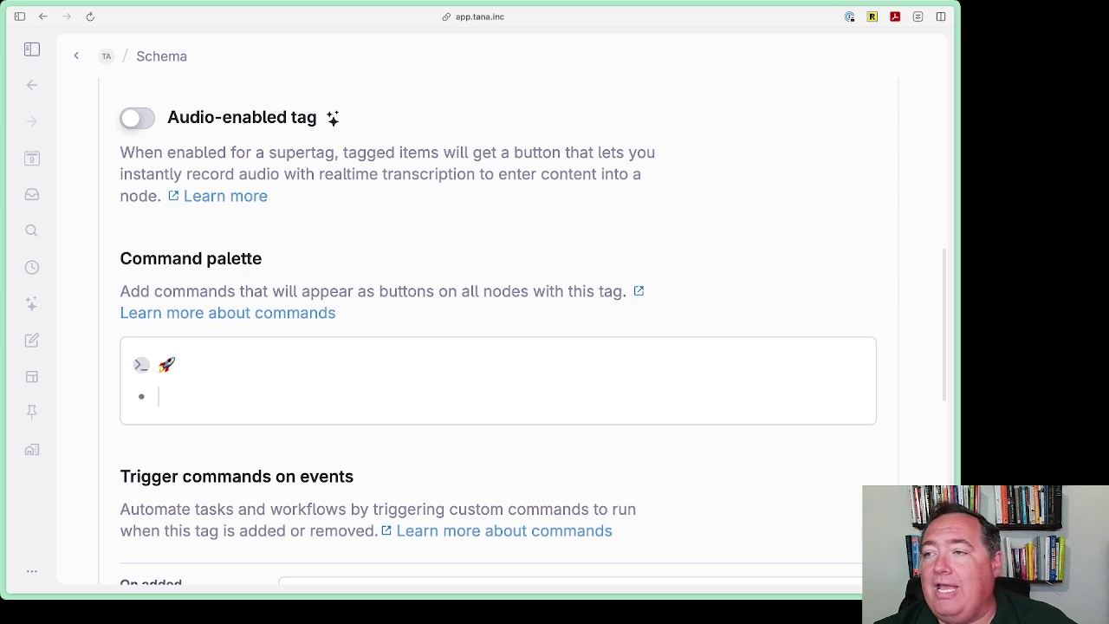
{"action": "key", "text": "super+Tab"}
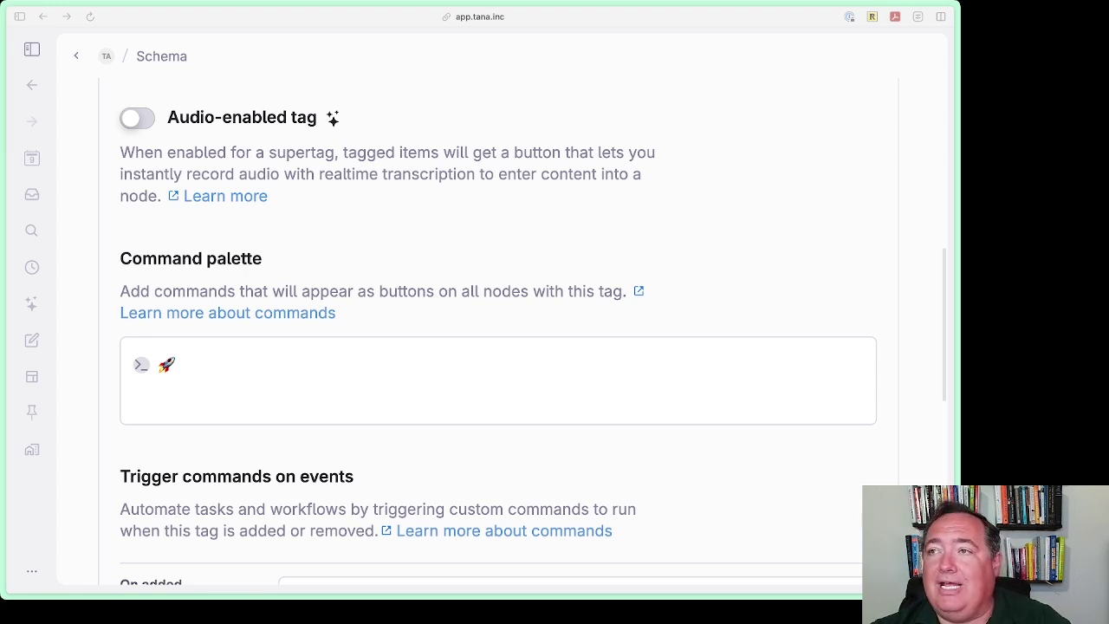
{"action": "left_click", "coordinate": [316, 385]}
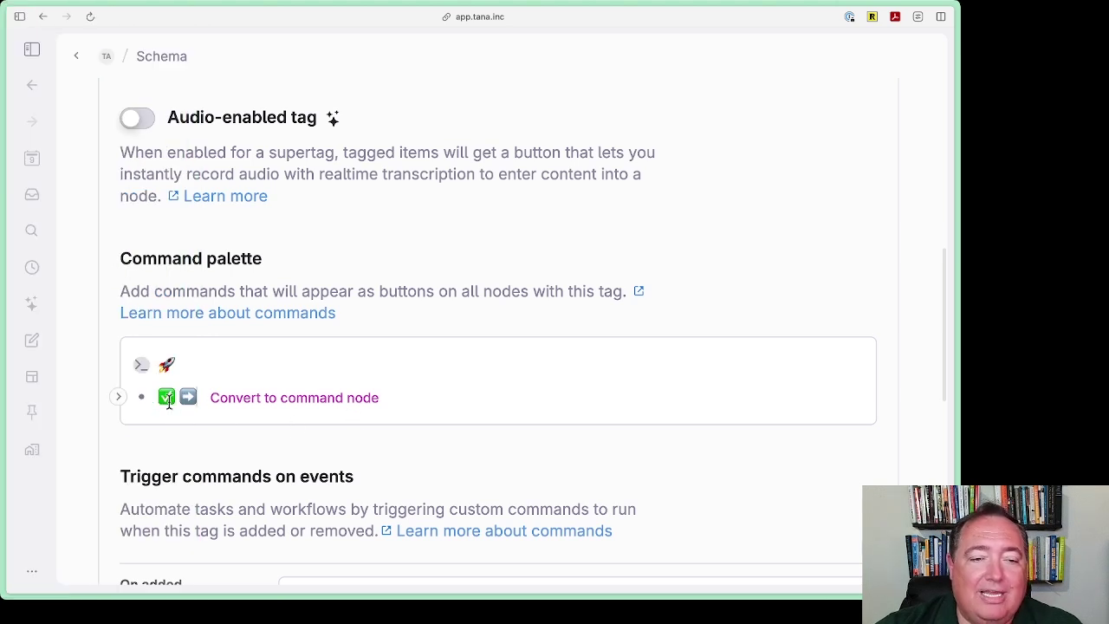
{"action": "left_click", "coordinate": [263, 398]}
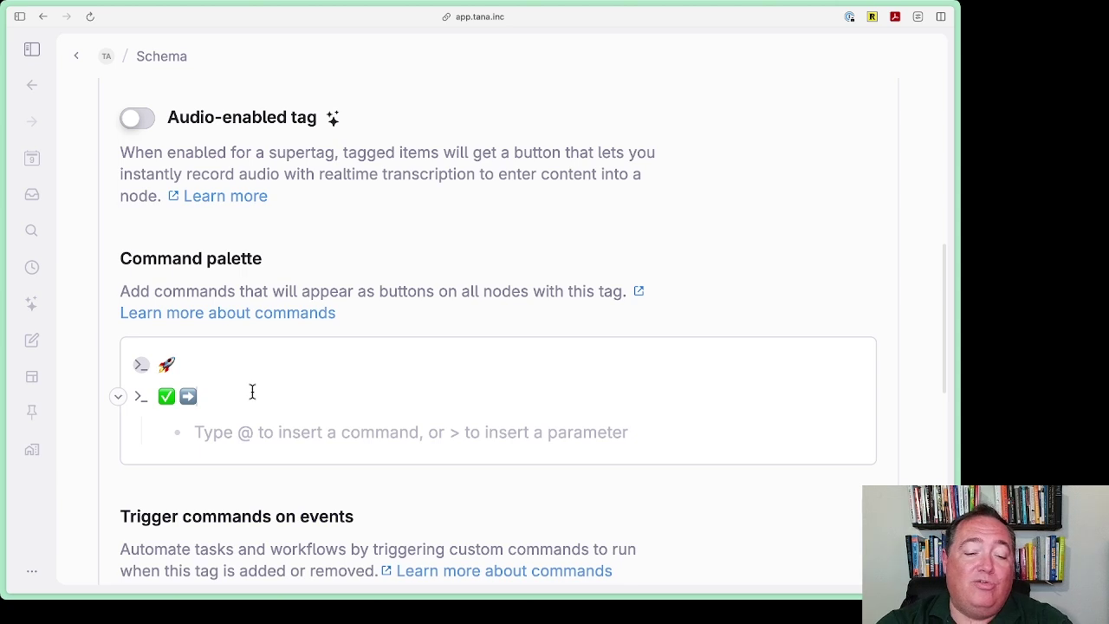
{"action": "key", "text": "super+k"}
{"action": "type", "text": "de"}
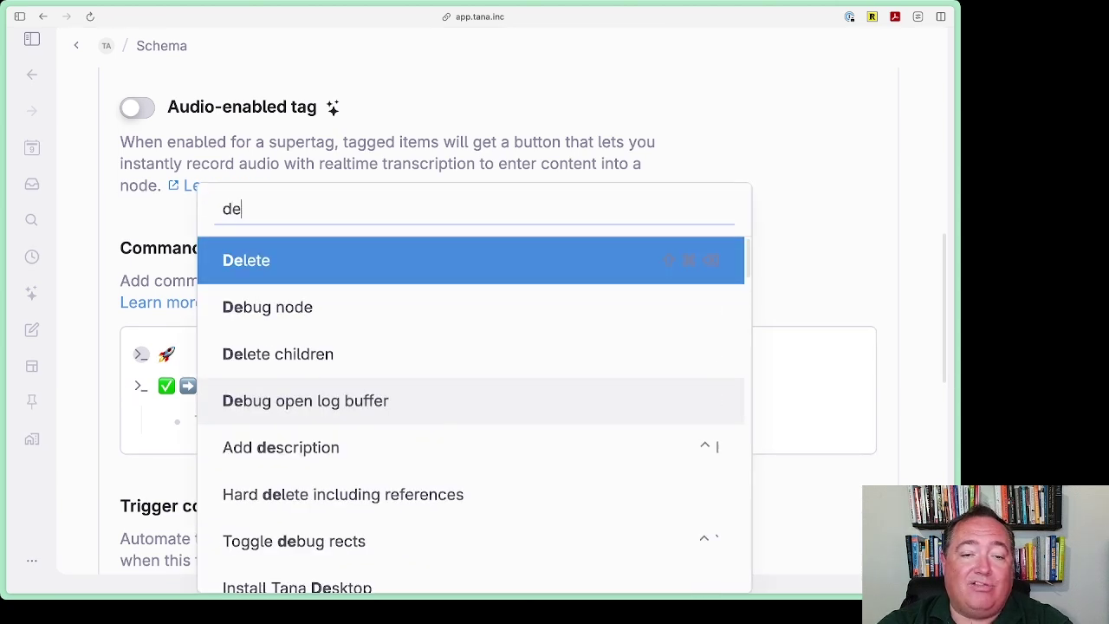
{"action": "type", "text": "sc"}
{"action": "key", "text": "Return"}
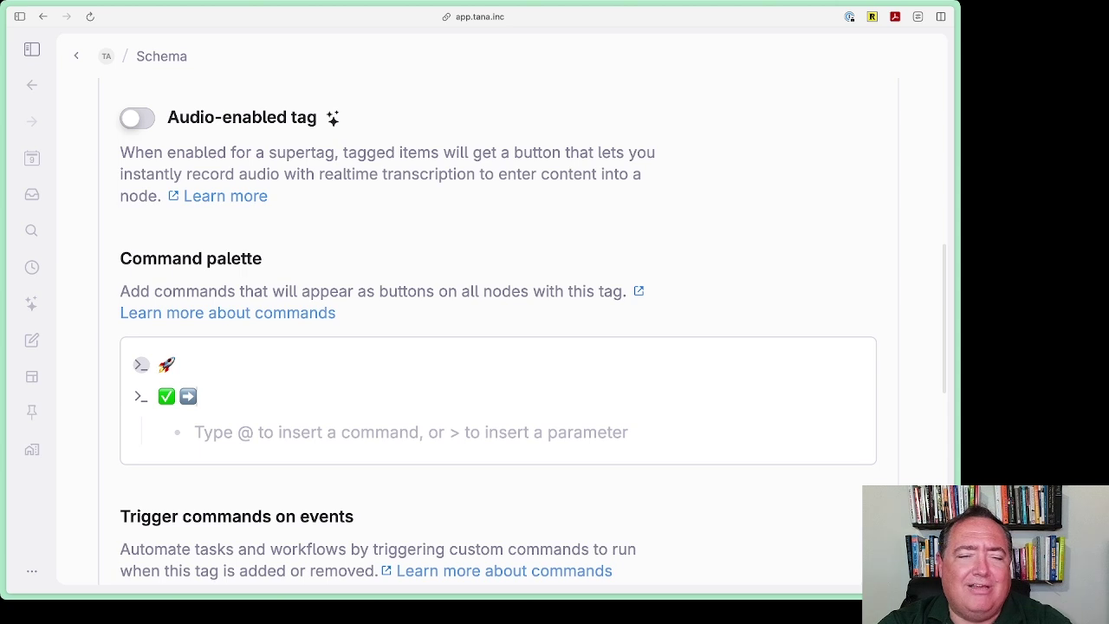
- Add the description "from Completed" to the ✅➡️ command
{"action": "key", "text": "super+k"}
{"action": "type", "text": "add"}
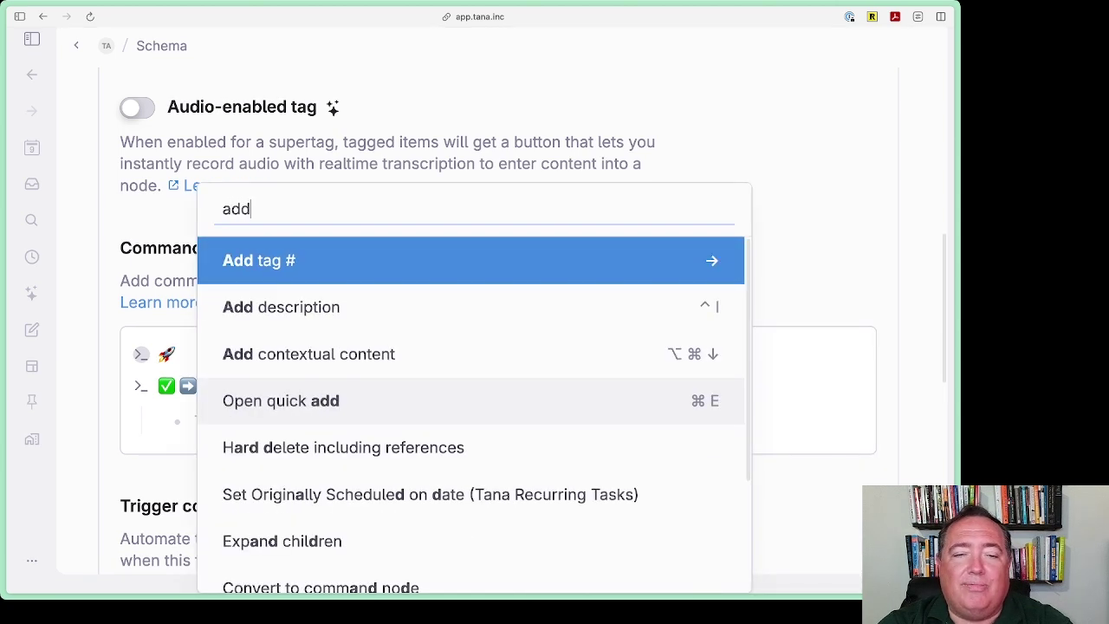
{"action": "key", "text": "Down"}
{"action": "key", "text": "Return"}
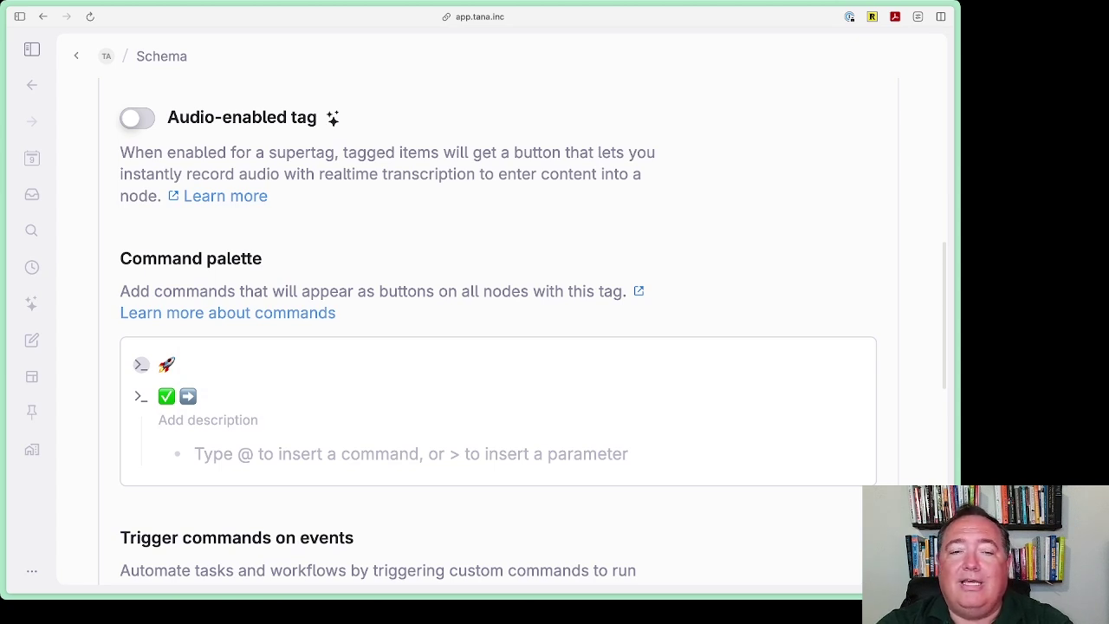
{"action": "type", "text": "from Com"}
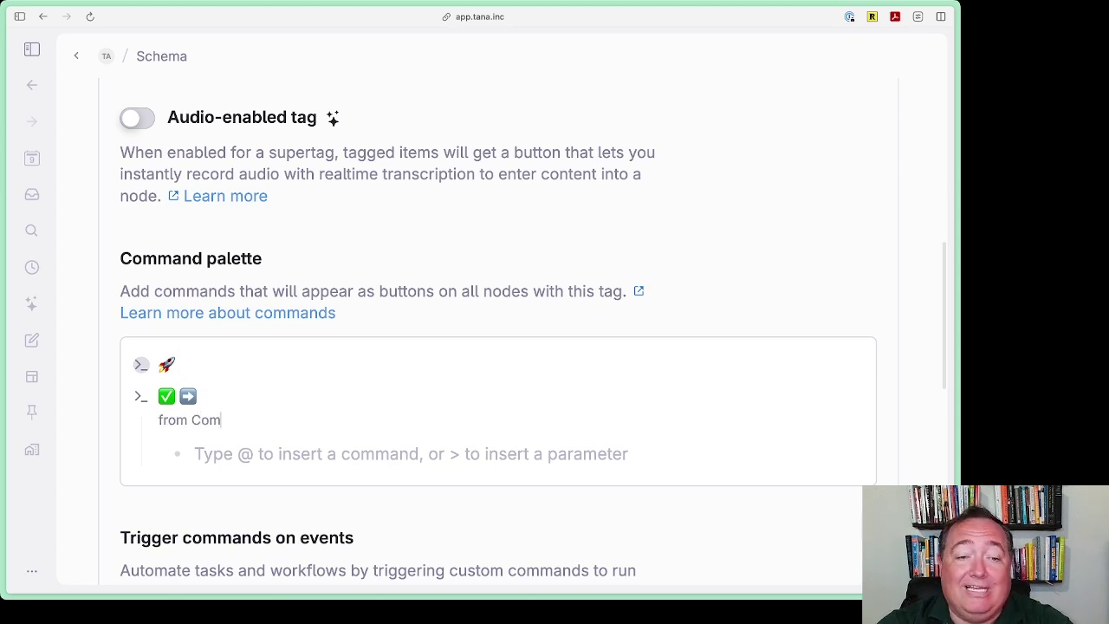
{"action": "type", "text": "pleted"}
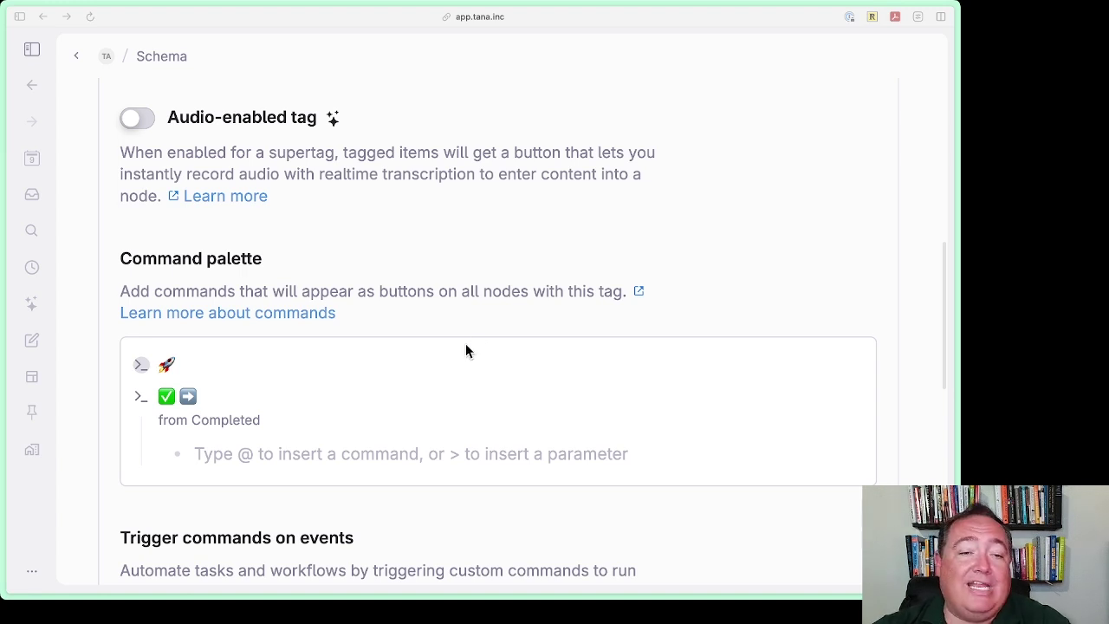
{"action": "left_click", "coordinate": [477, 213]}
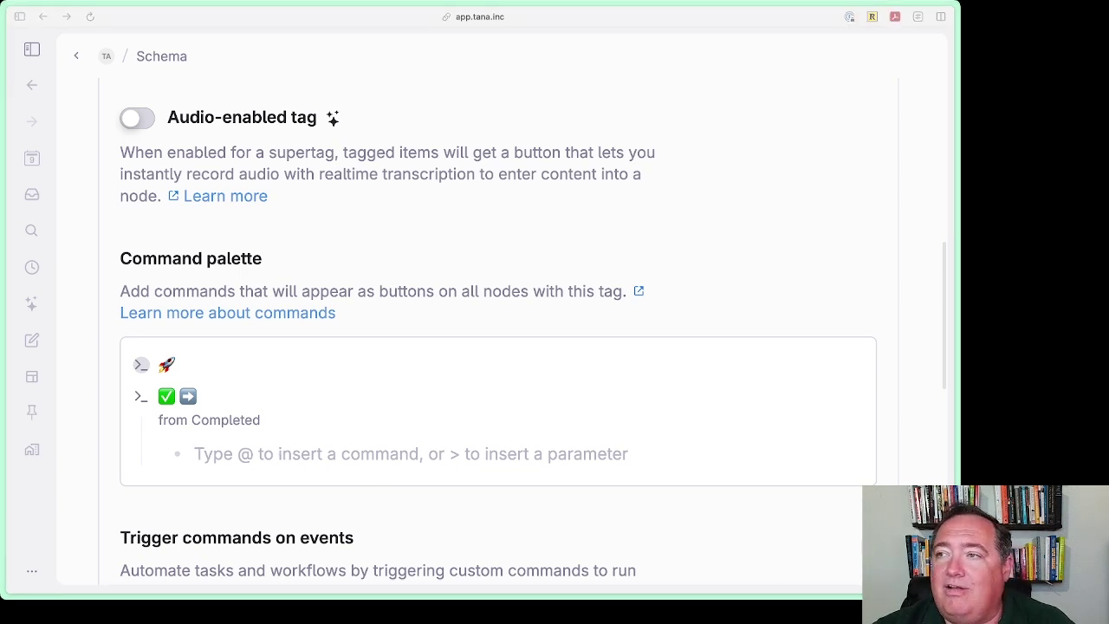
- Add a "Set recurring task to done to prepare to duplicate it" node under the ✅➡️ command and convert it to a command node
{"action": "left_click", "coordinate": [278, 449]}
{"action": "type", "text": "Set recurring task to done to prepare to duplicate it"}
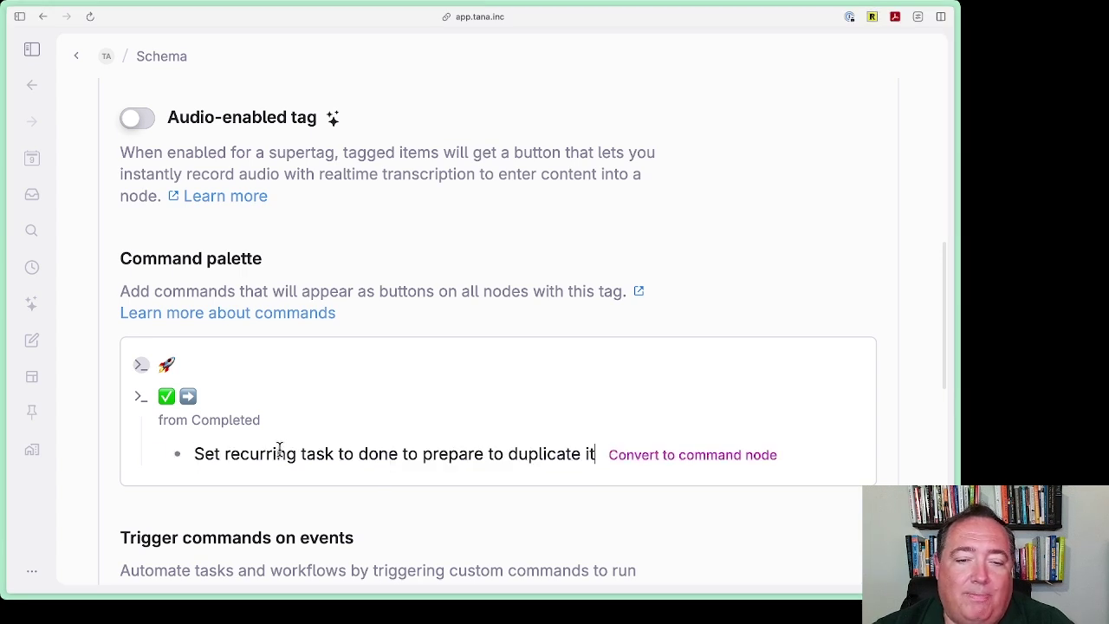
{"action": "left_click", "coordinate": [639, 452]}
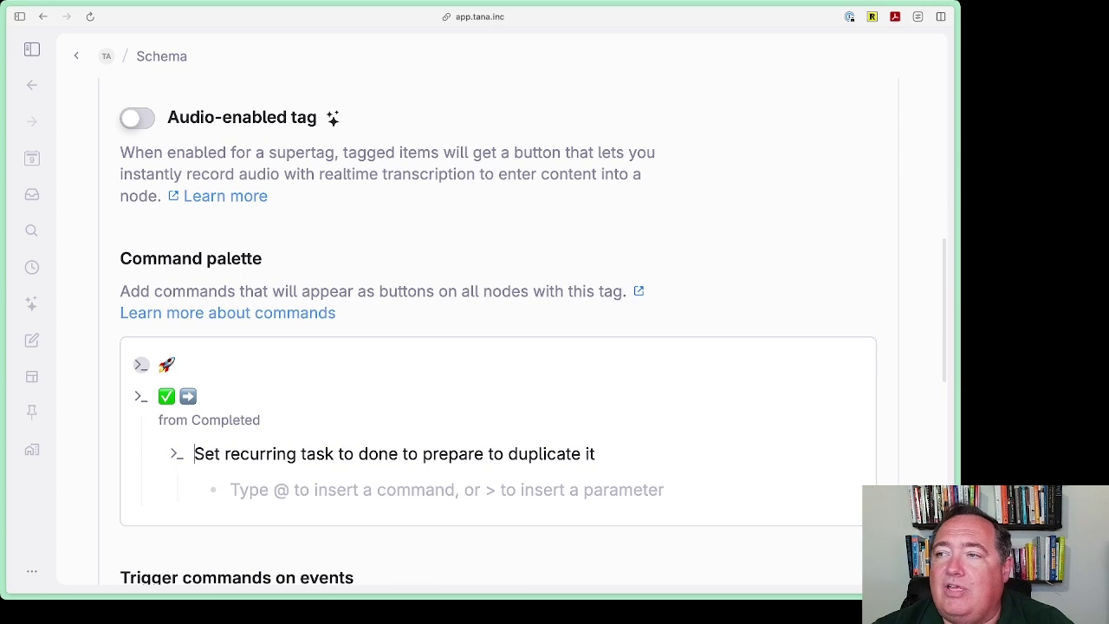
{"action": "key", "text": "super+Tab"}
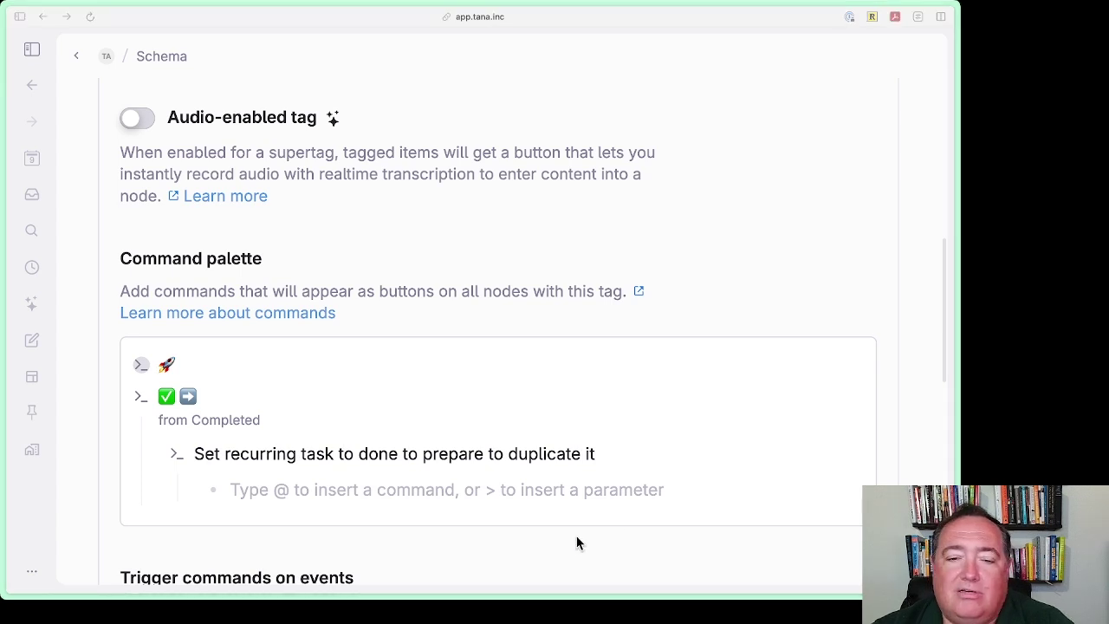
- Insert the Set done status system command under the new subcommand and set its Done status to set parameter to Done
{"action": "left_click", "coordinate": [389, 489]}
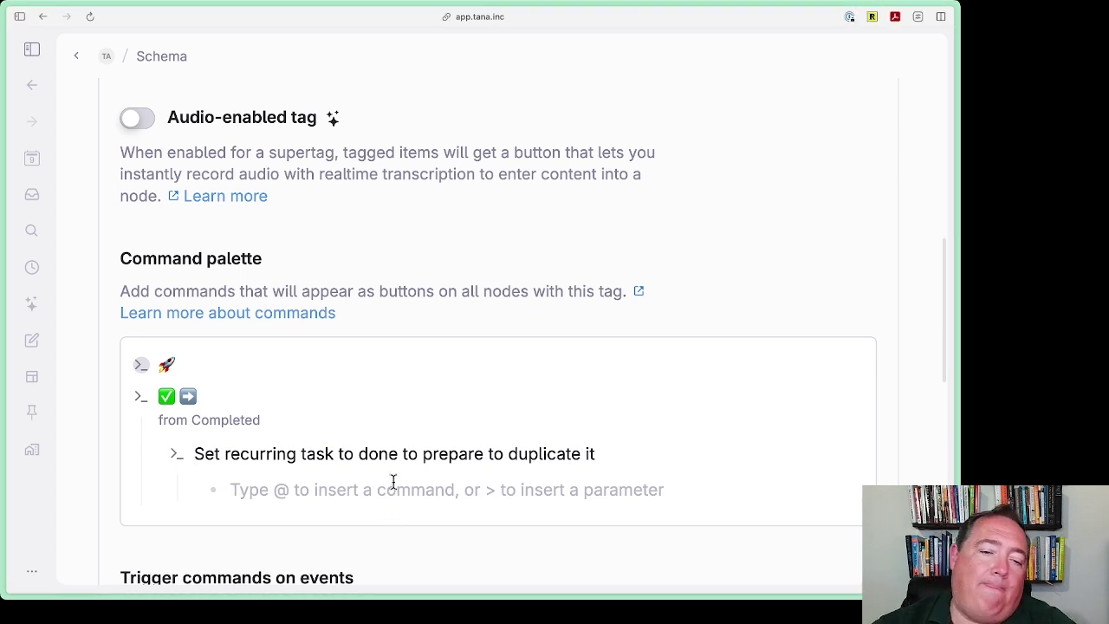
{"action": "type", "text": "@set"}
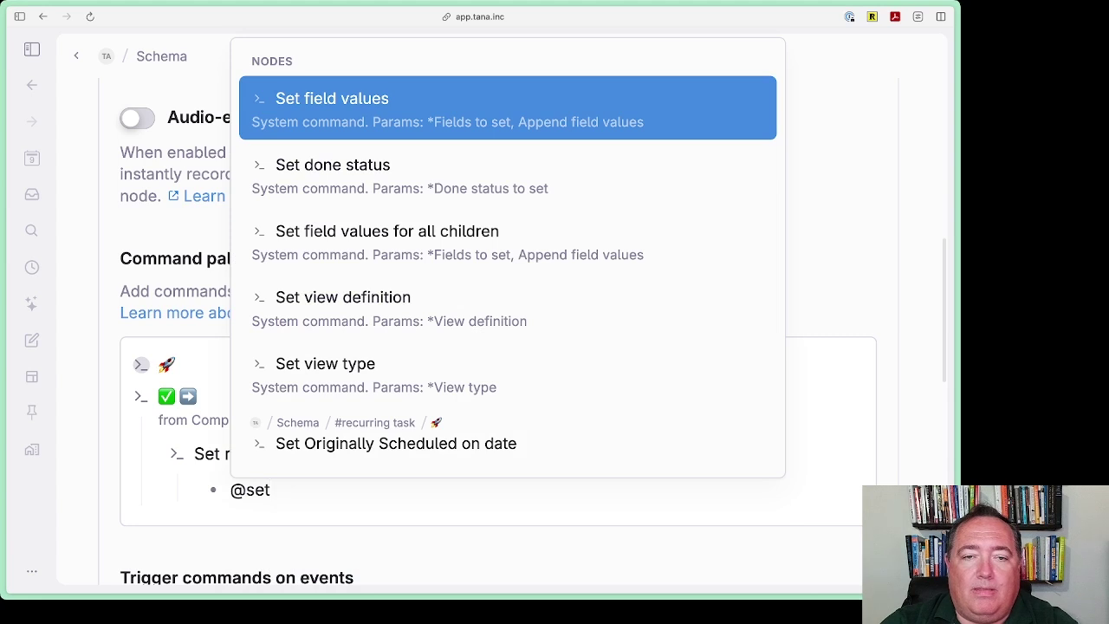
{"action": "key", "text": "Down"}
{"action": "key", "text": "Return"}
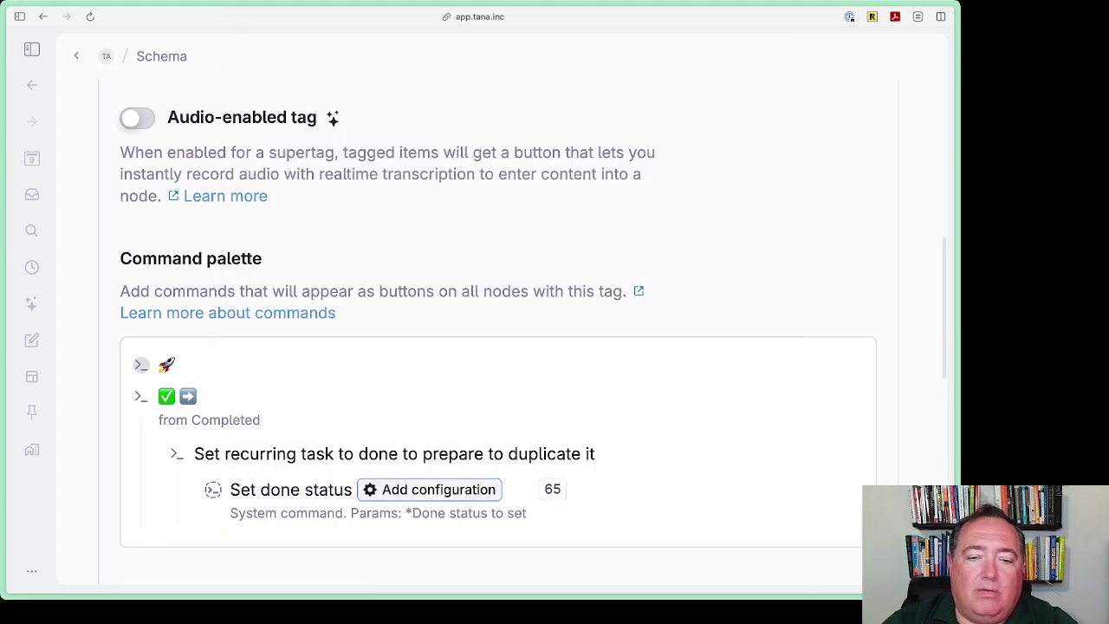
{"action": "left_click", "coordinate": [390, 490]}
{"action": "type", "text": "do"}
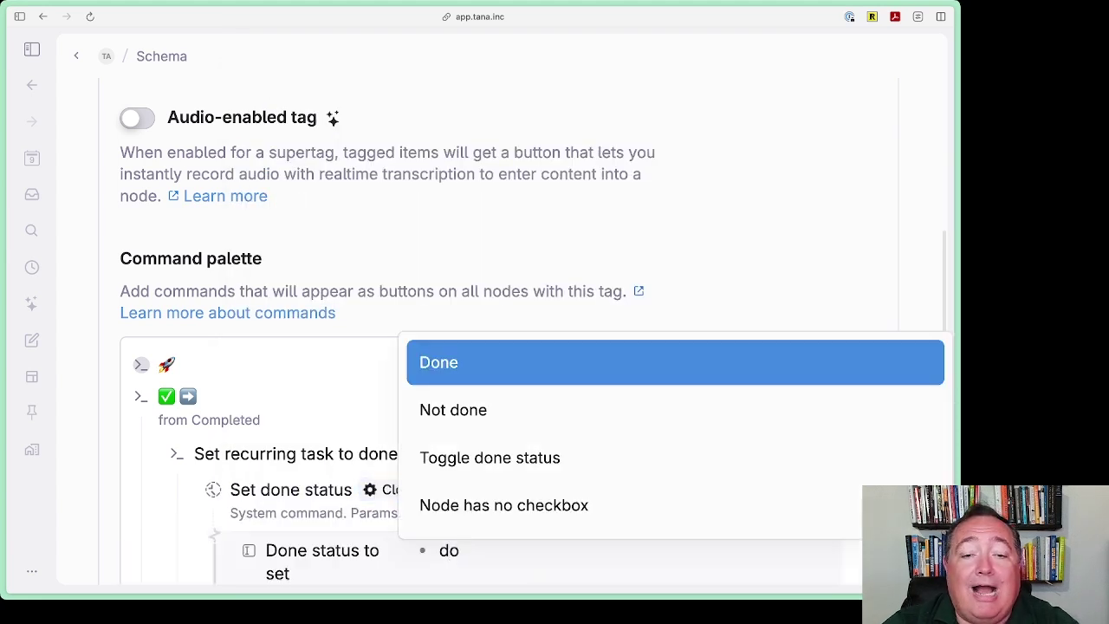
{"action": "key", "text": "Return"}
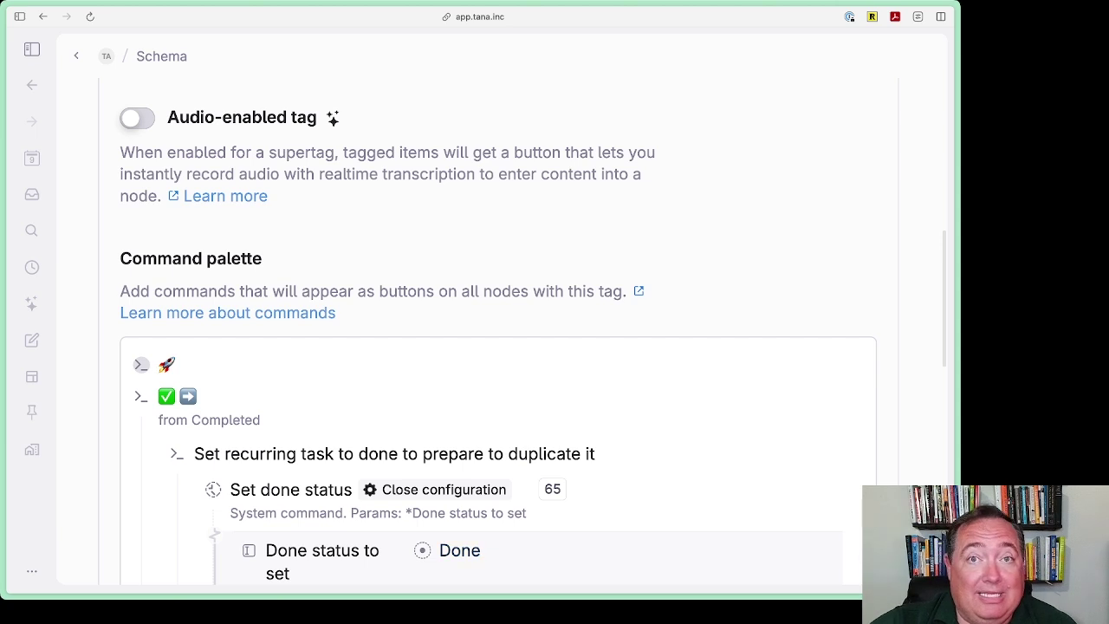
- Close the Set done status configuration and collapse the "Set recurring task to done to prepare to duplicate it" node
{"action": "scroll", "coordinate": [459, 454], "scroll_direction": "down", "scroll_amount": 3}
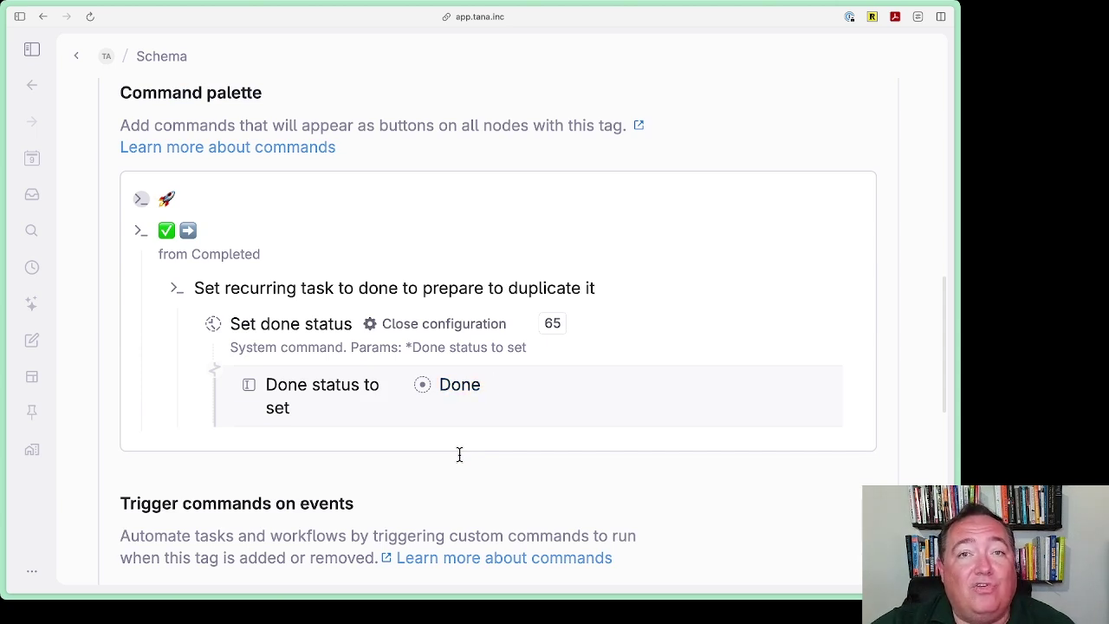
{"action": "left_click", "coordinate": [431, 326]}
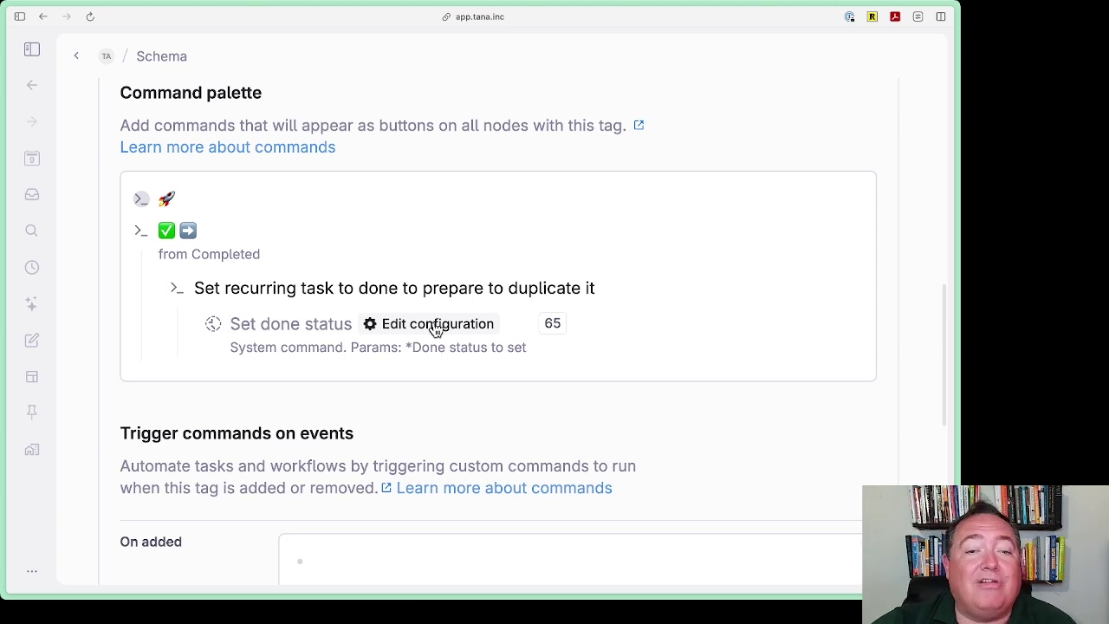
{"action": "left_click", "coordinate": [435, 324]}
{"action": "left_click", "coordinate": [436, 324]}
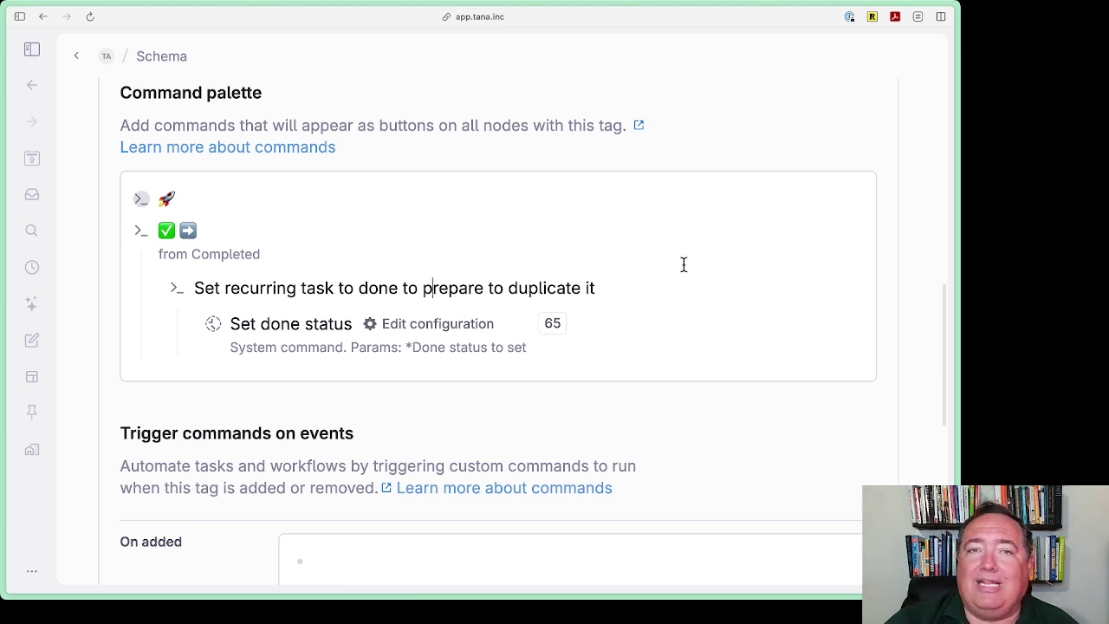
{"action": "key", "text": "super+Up"}
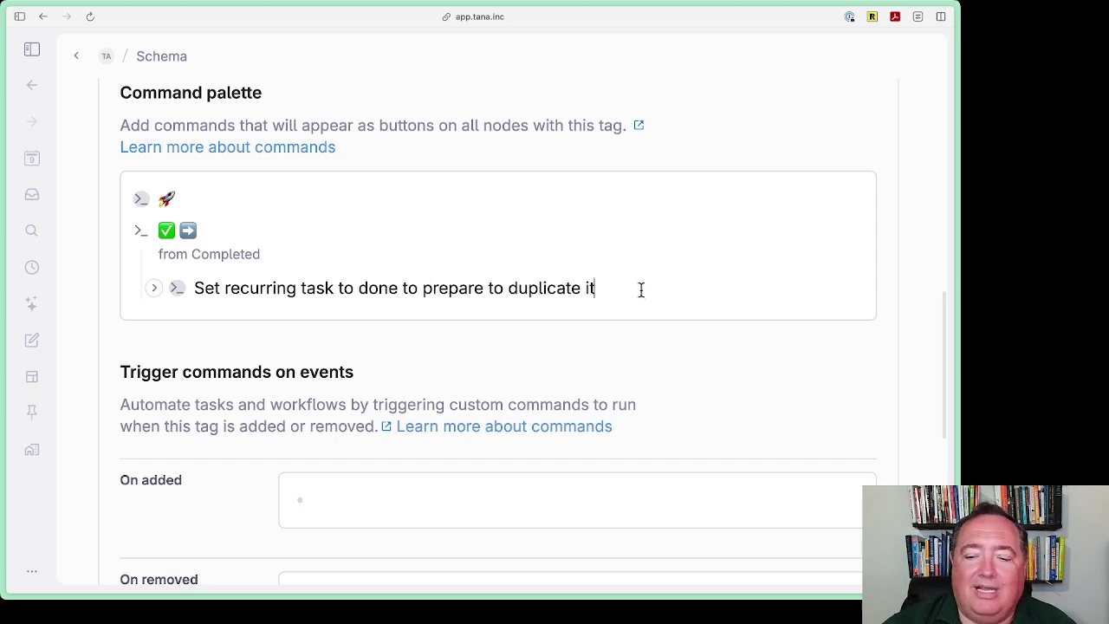
- Add a sibling node "Duplicate the recurring task to leave a record of the completed work" below it and convert it to a command node
{"action": "key", "text": "Return"}
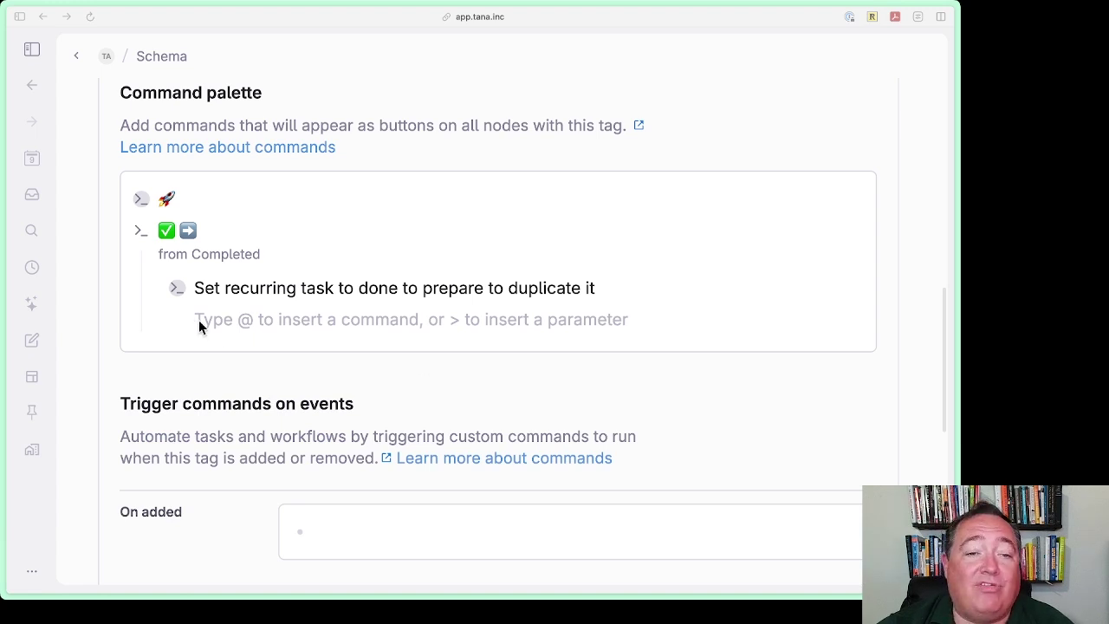
{"action": "left_click", "coordinate": [156, 290]}
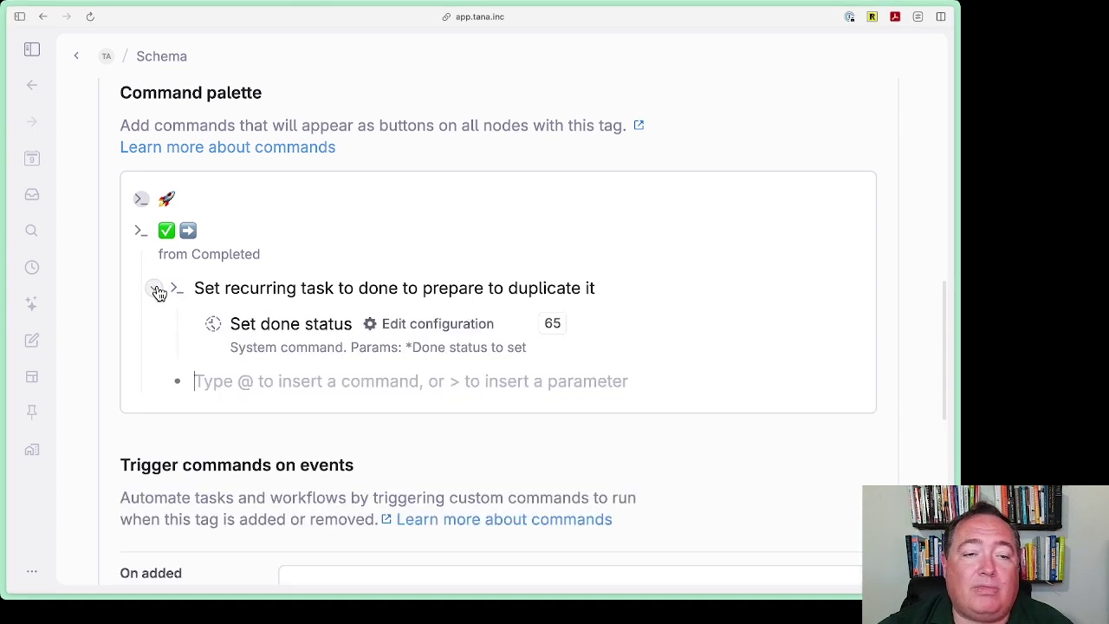
{"action": "left_click", "coordinate": [159, 292]}
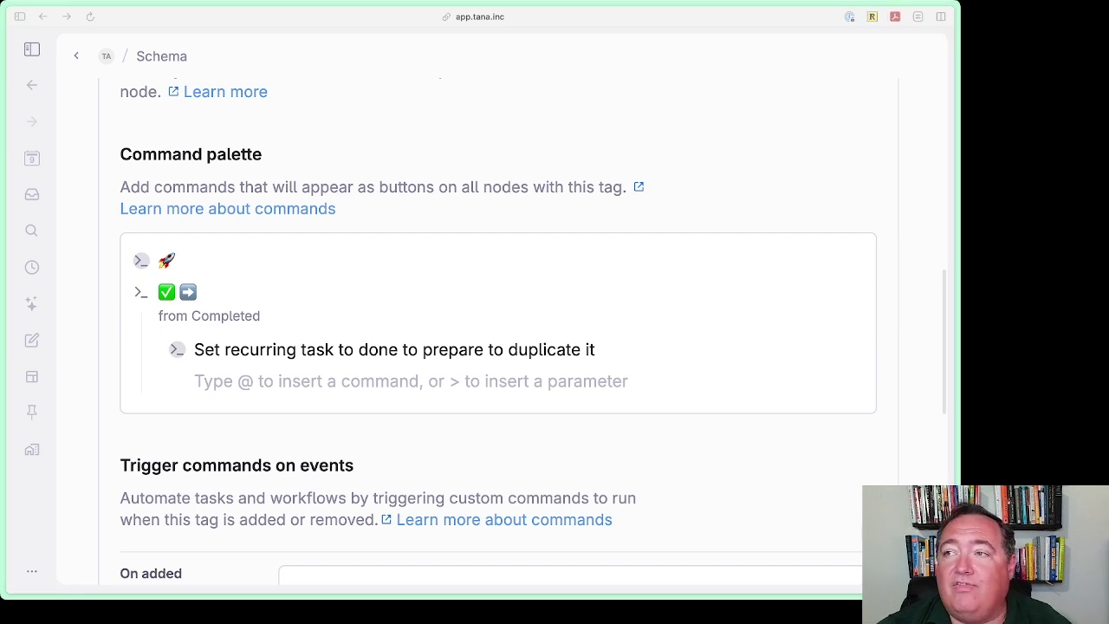
{"action": "left_click", "coordinate": [240, 382]}
{"action": "type", "text": "Duplicate the recurring task to leave a record of the completed work"}
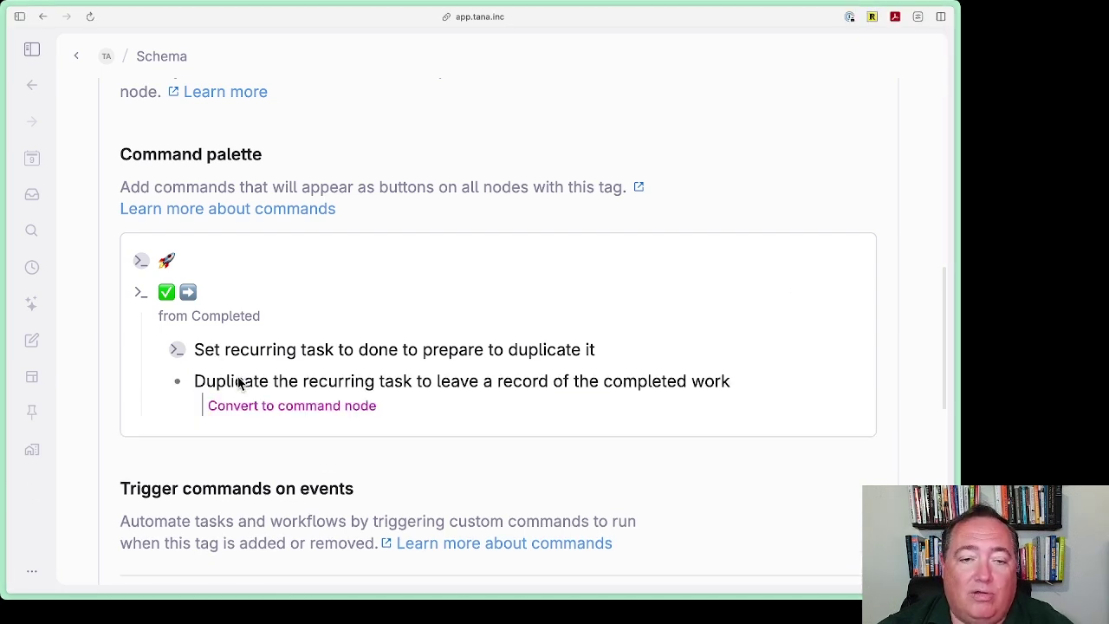
{"action": "left_click", "coordinate": [309, 407]}
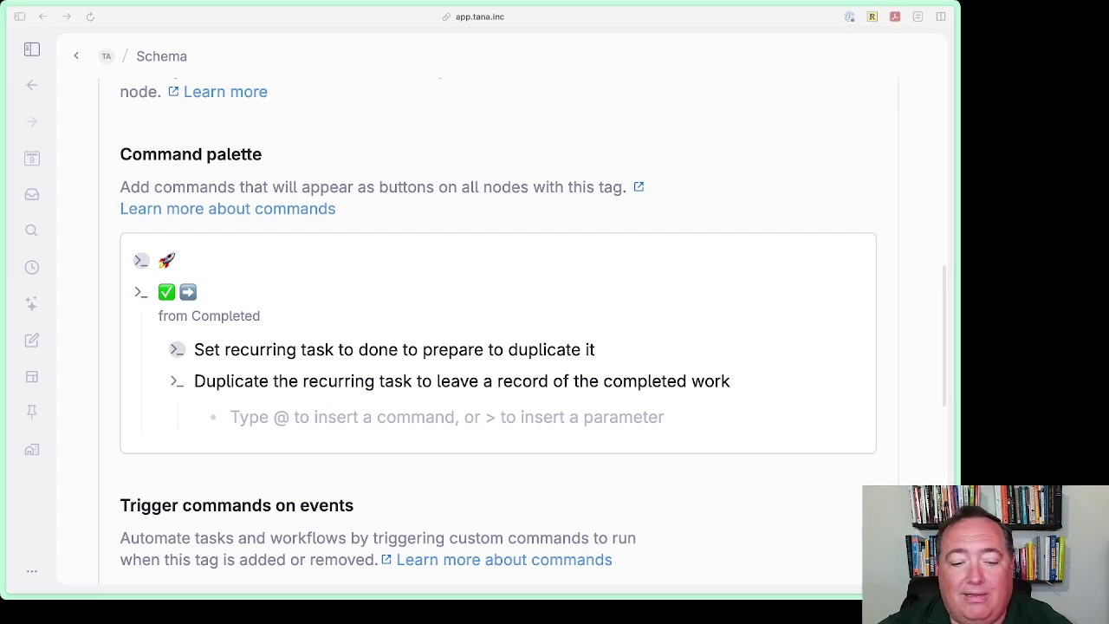
- Insert the Run a command line command system command under the duplication subcommand and set its Commands parameter to "Duplicate node"
{"action": "left_click", "coordinate": [266, 410]}
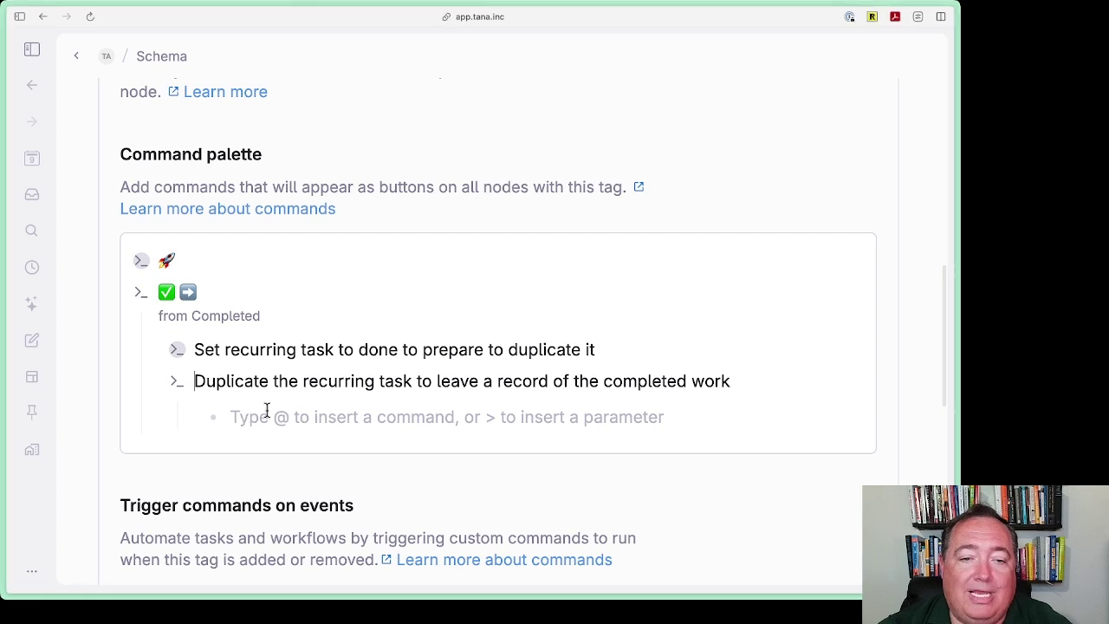
{"action": "type", "text": "@"}
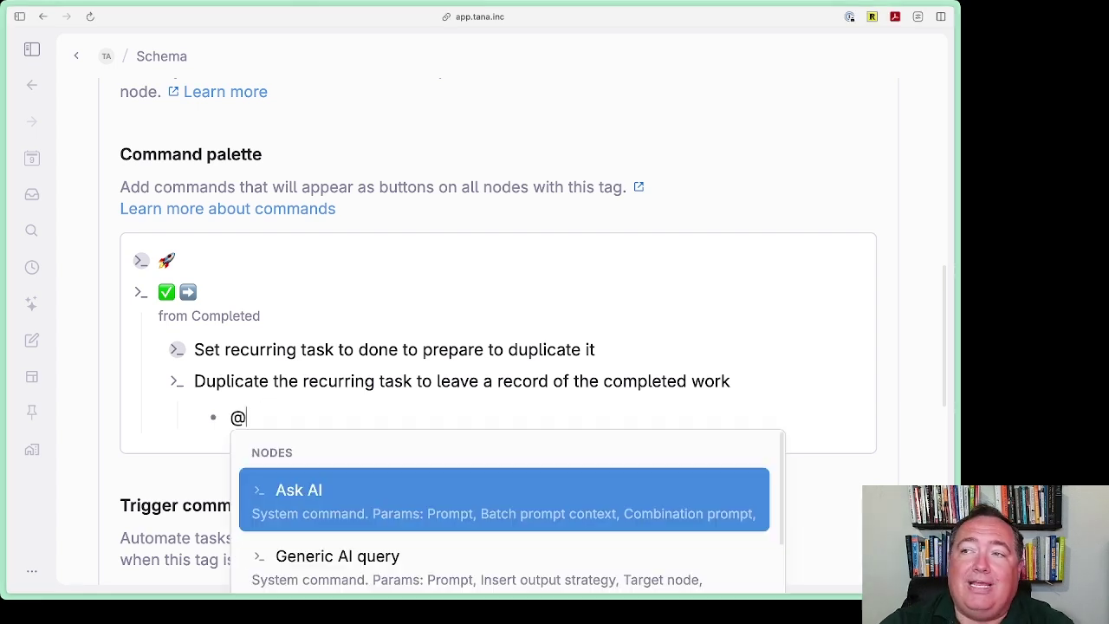
{"action": "type", "text": "run"}
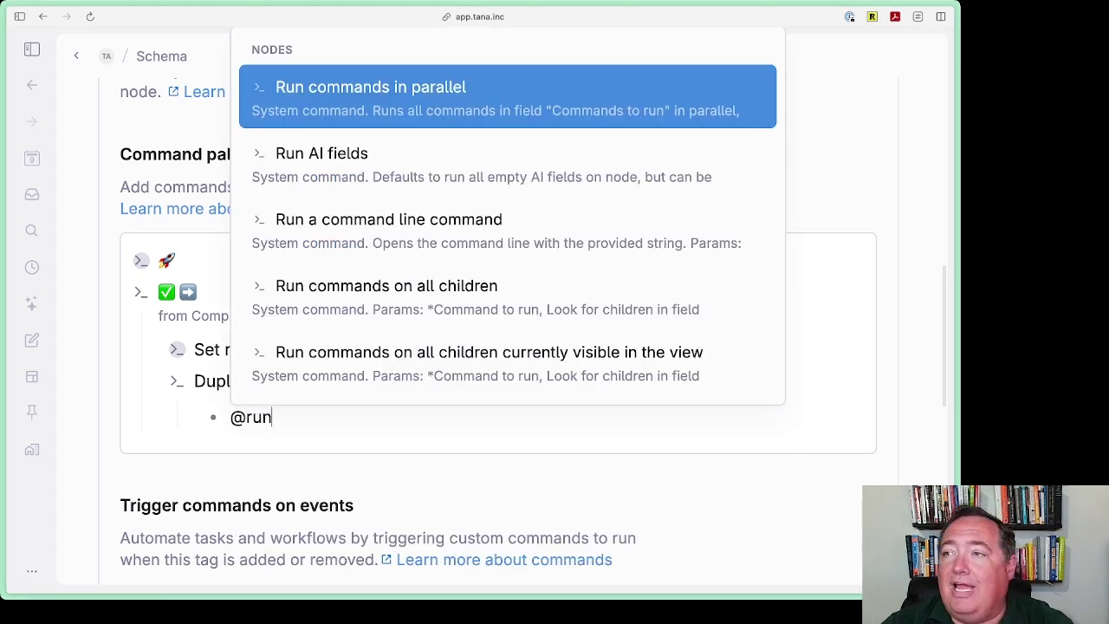
{"action": "key", "text": "Down"}
{"action": "key", "text": "Down"}
{"action": "key", "text": "Return"}
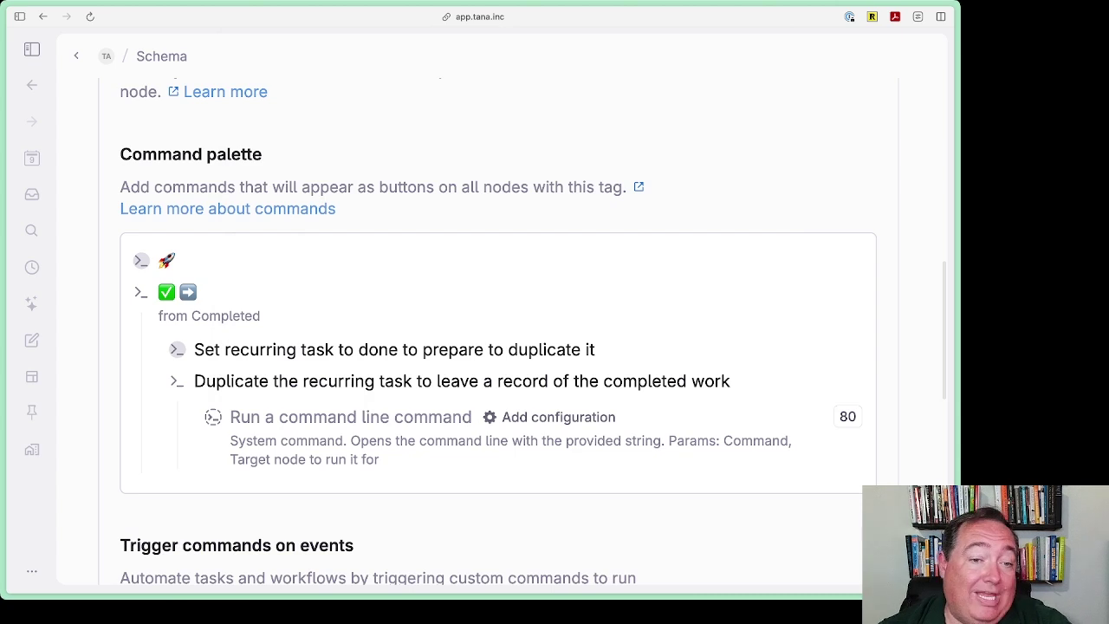
{"action": "left_click", "coordinate": [591, 422]}
{"action": "type", "text": "Duplicate node"}
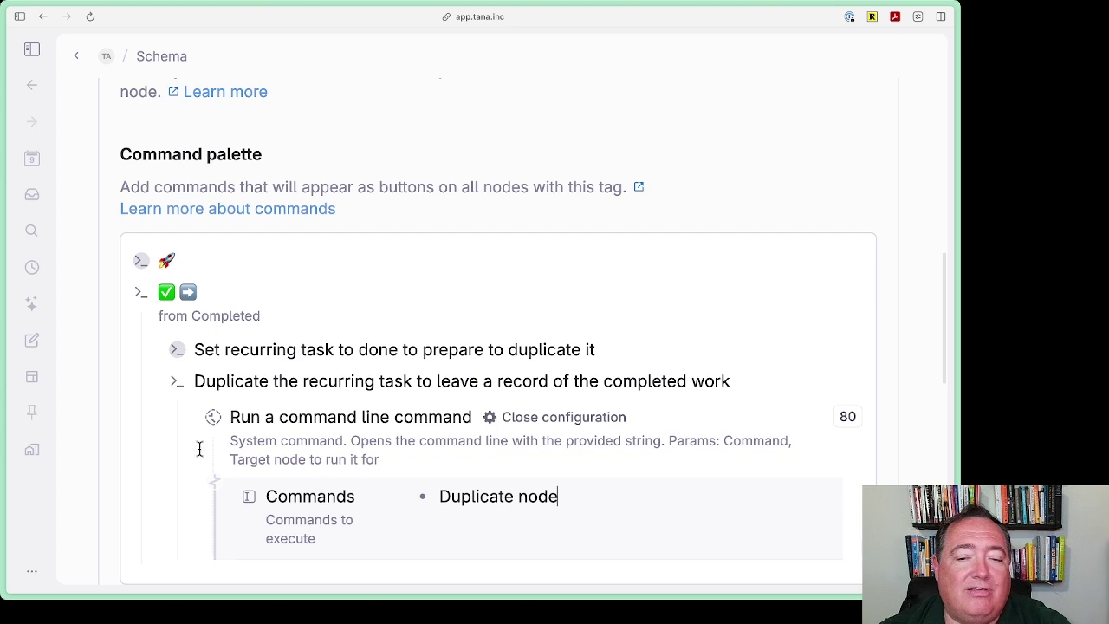
{"action": "left_click", "coordinate": [534, 421]}
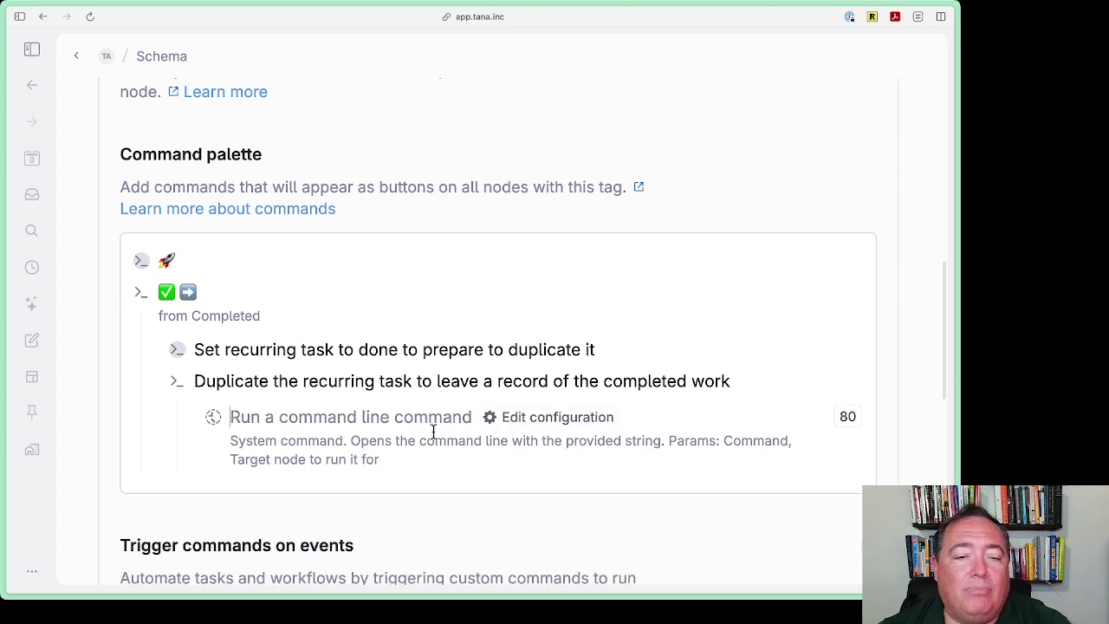
- Review the Commands entry in the Run a command line command configuration, then close the configuration
{"action": "left_click", "coordinate": [607, 423]}
{"action": "scroll", "coordinate": [346, 457], "scroll_direction": "down", "scroll_amount": 2}
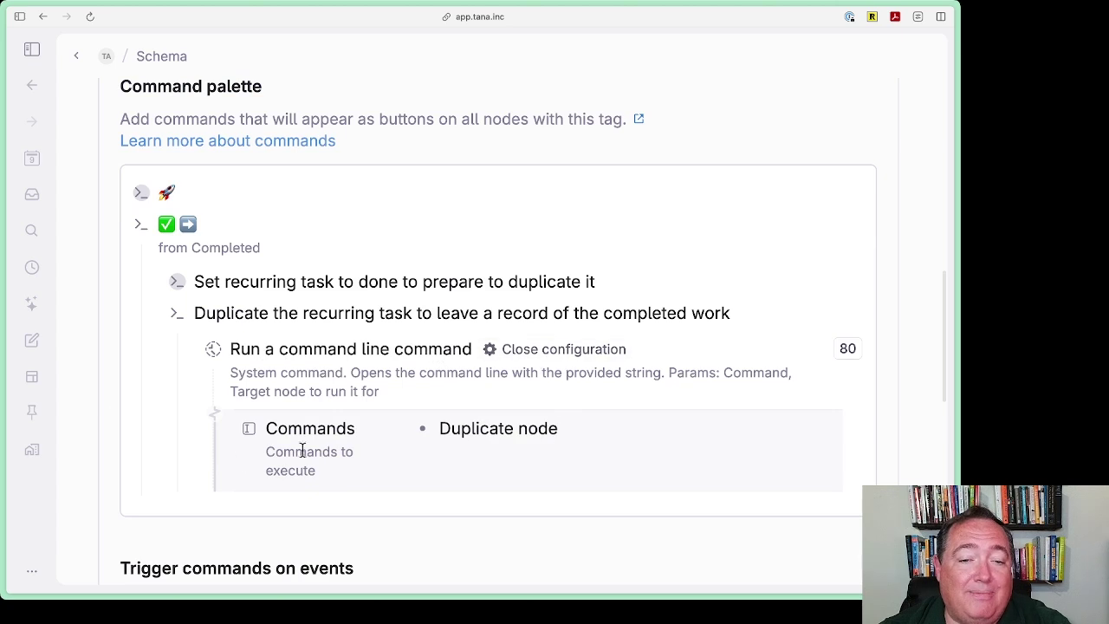
{"action": "triple_click", "coordinate": [521, 431]}
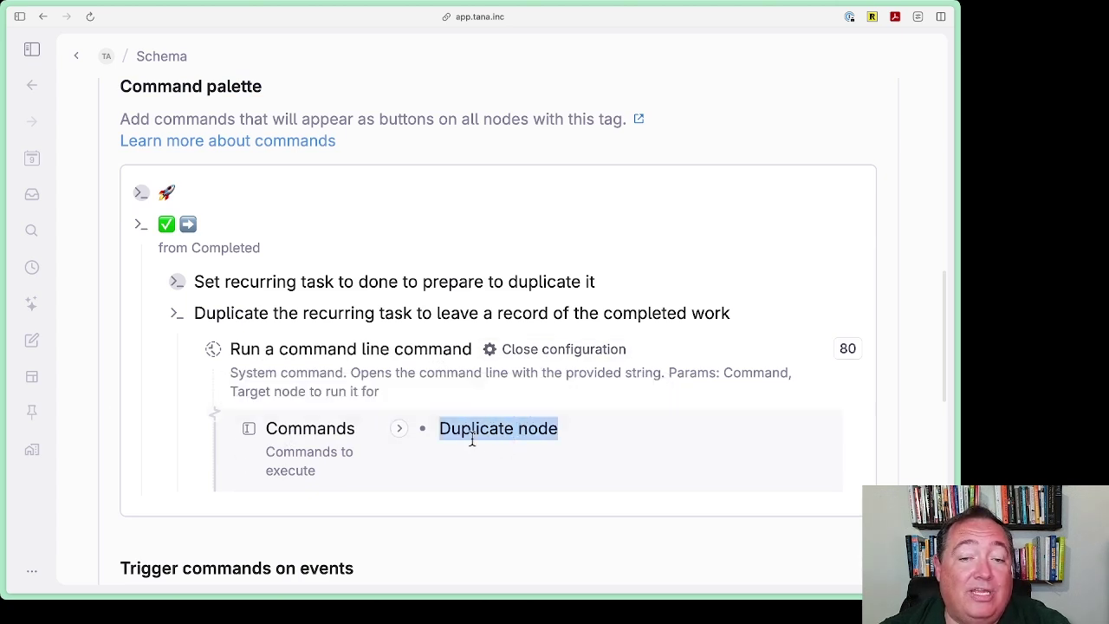
{"action": "left_click", "coordinate": [598, 427]}
{"action": "triple_click", "coordinate": [501, 430]}
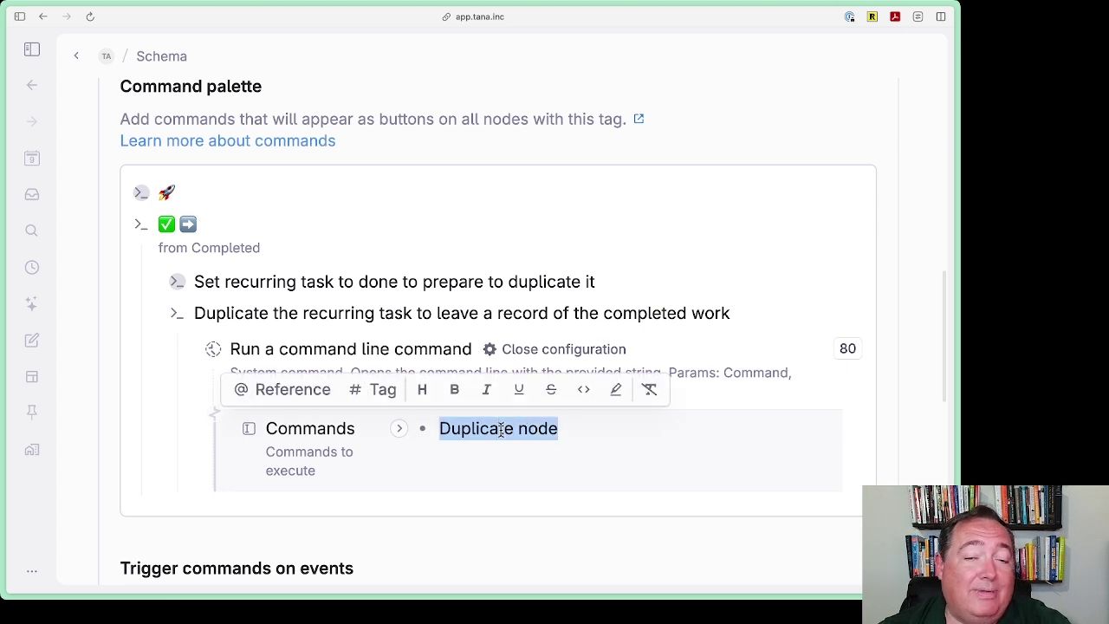
{"action": "left_click", "coordinate": [651, 438]}
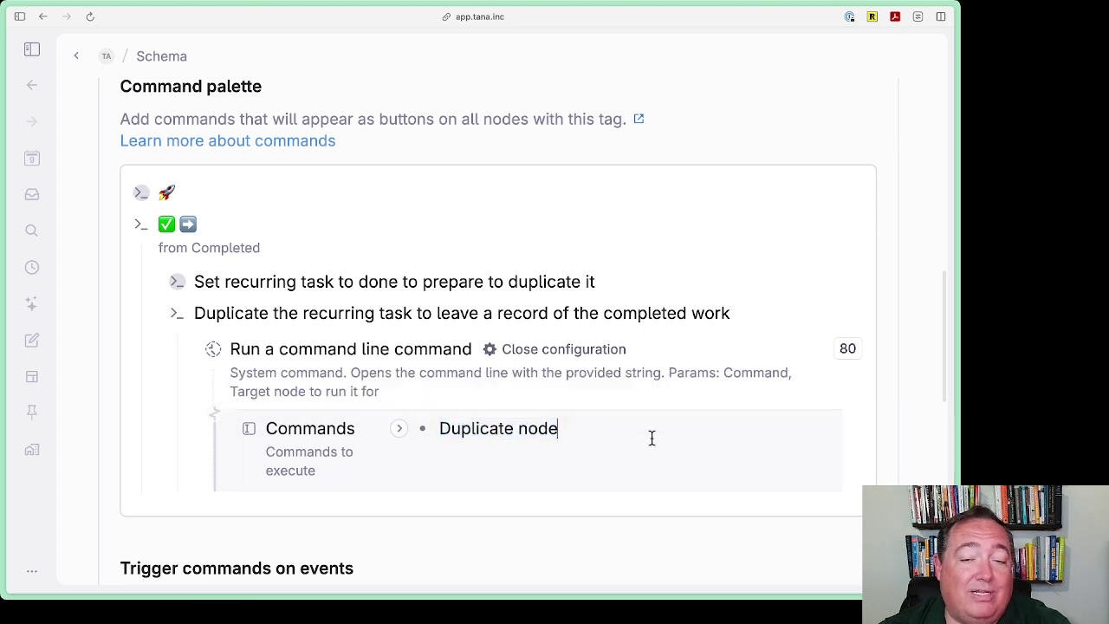
{"action": "left_click", "coordinate": [616, 357]}
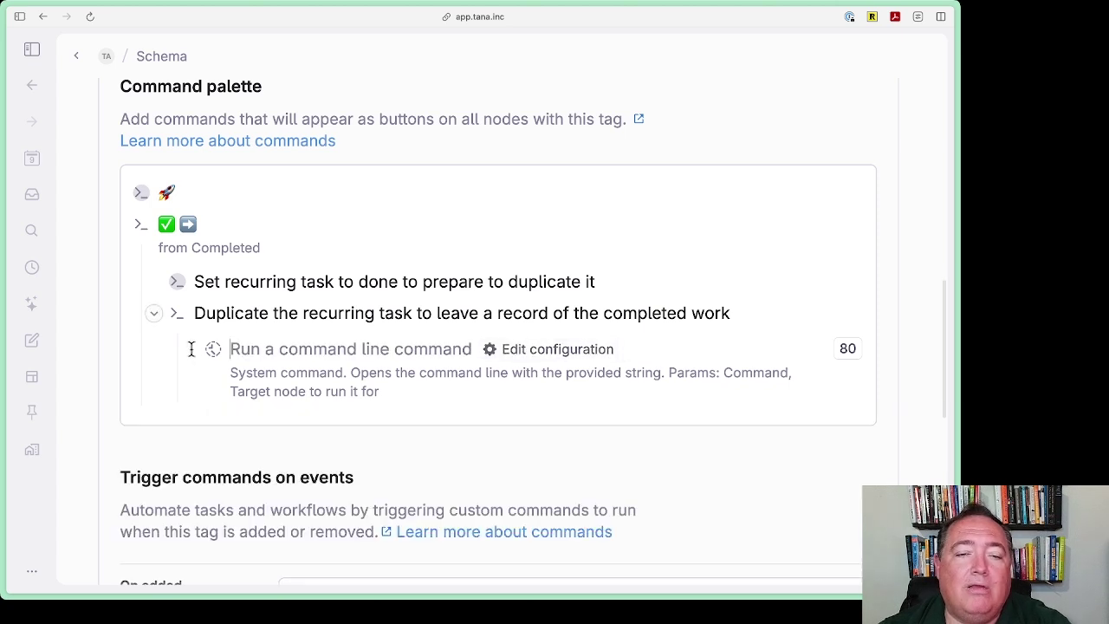
- Collapse the duplication subcommand and review the Set done status command inside "Set recurring task to done to prepare to duplicate it"
{"action": "left_click", "coordinate": [153, 321]}
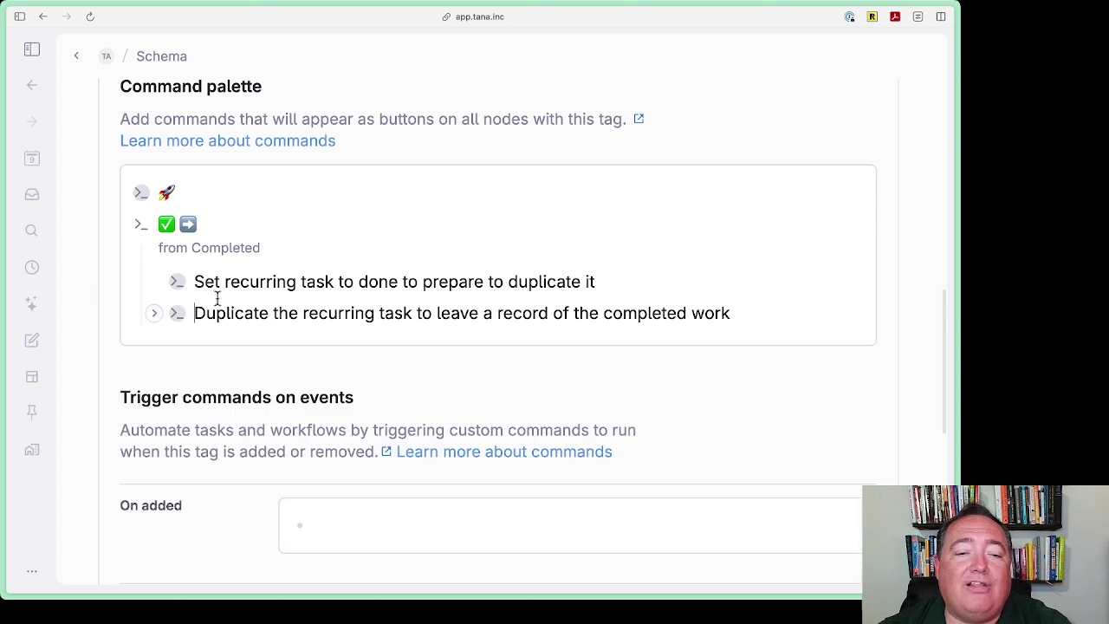
{"action": "triple_click", "coordinate": [237, 281]}
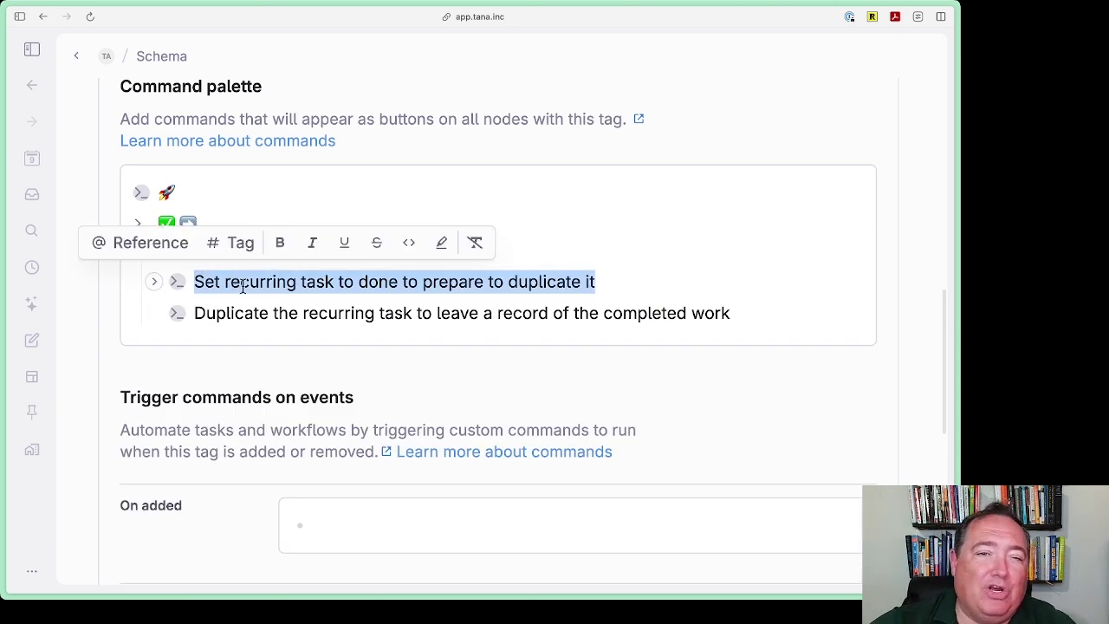
{"action": "triple_click", "coordinate": [241, 322]}
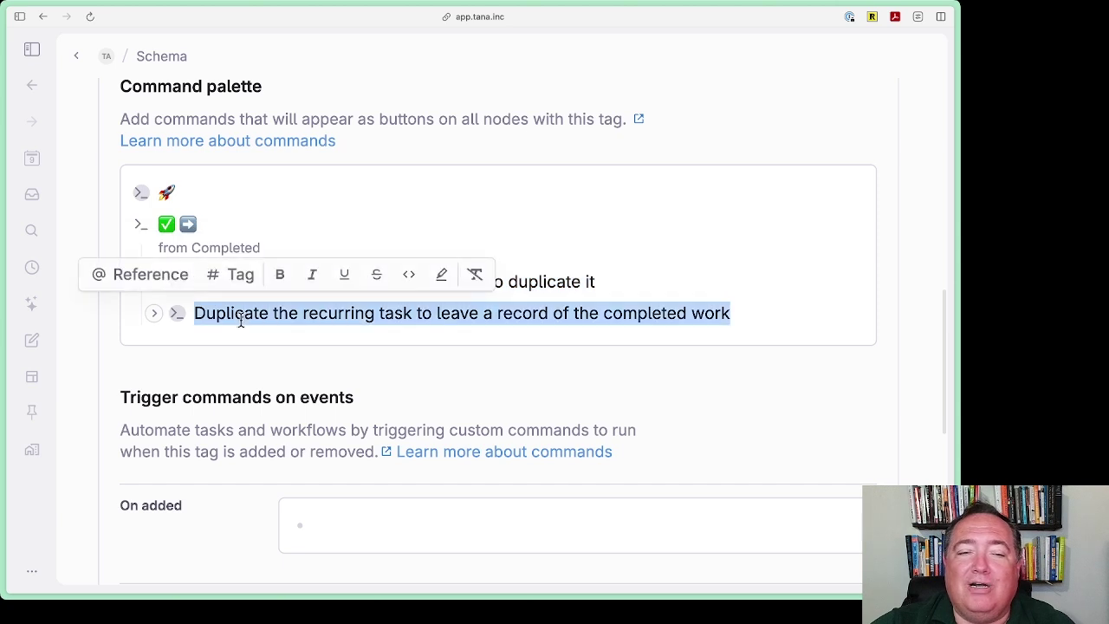
{"action": "left_click", "coordinate": [241, 321]}
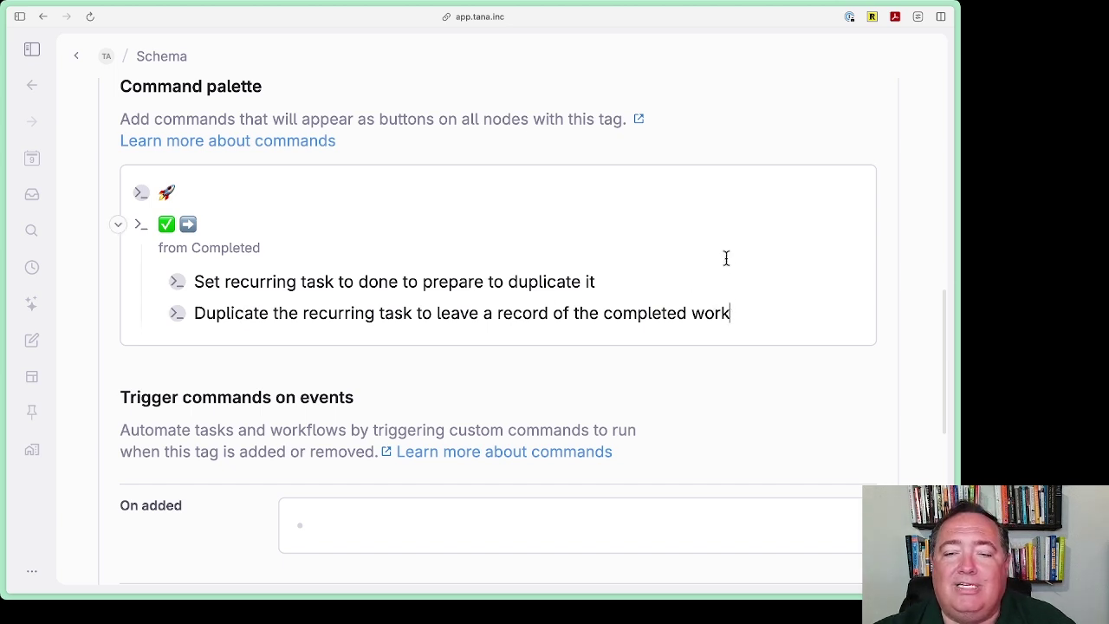
{"action": "left_click", "coordinate": [150, 284]}
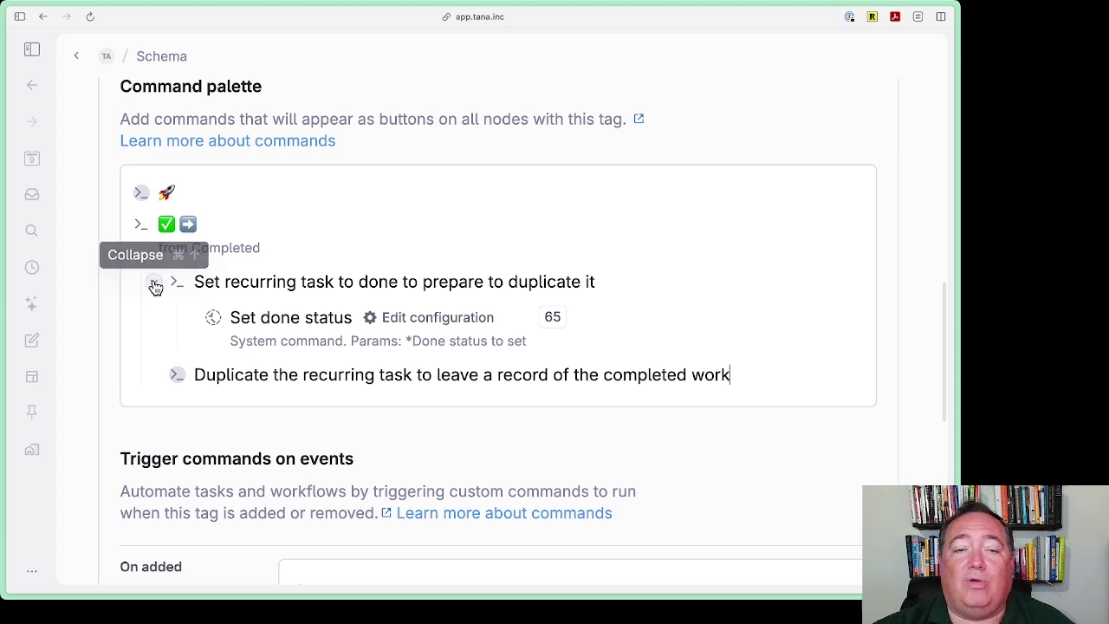
{"action": "left_click", "coordinate": [154, 286]}
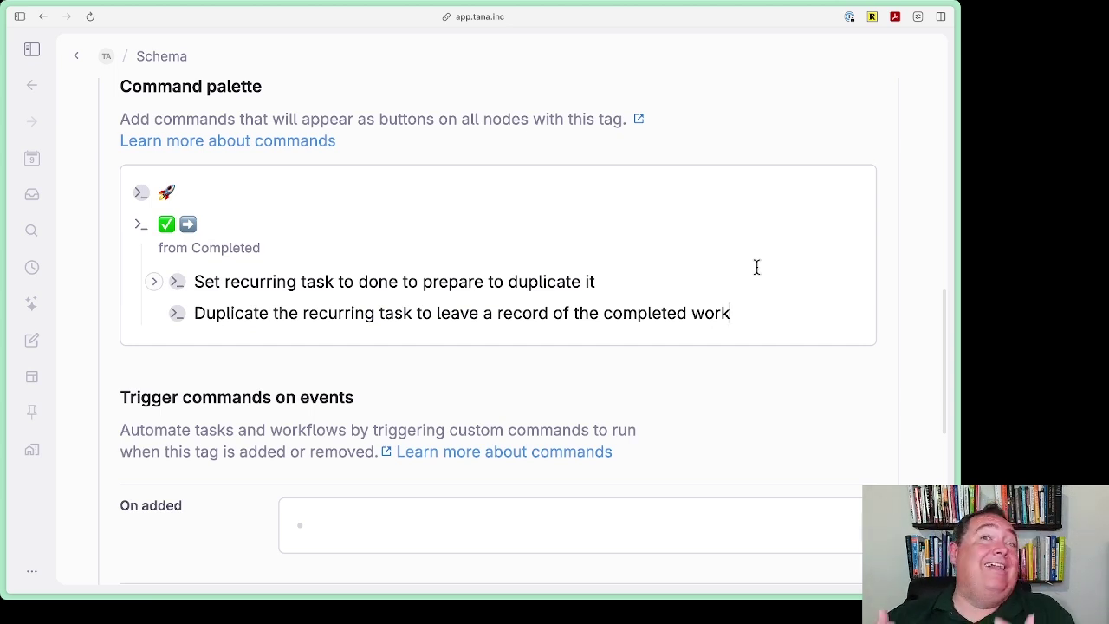
- Add a node "Reset recurring task to NOT done to schedule next occurrence" below the duplication subcommand and convert it to a command node
{"action": "key", "text": "Return"}
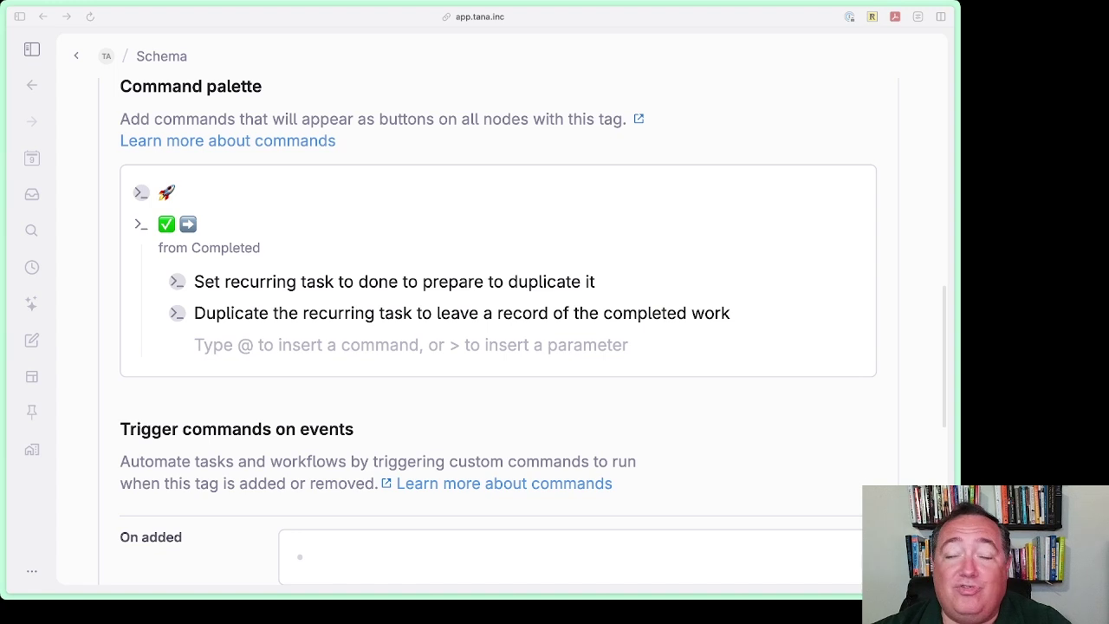
{"action": "left_click", "coordinate": [635, 351]}
{"action": "type", "text": "Reset recurring task to NOT done to schedule next occurrence"}
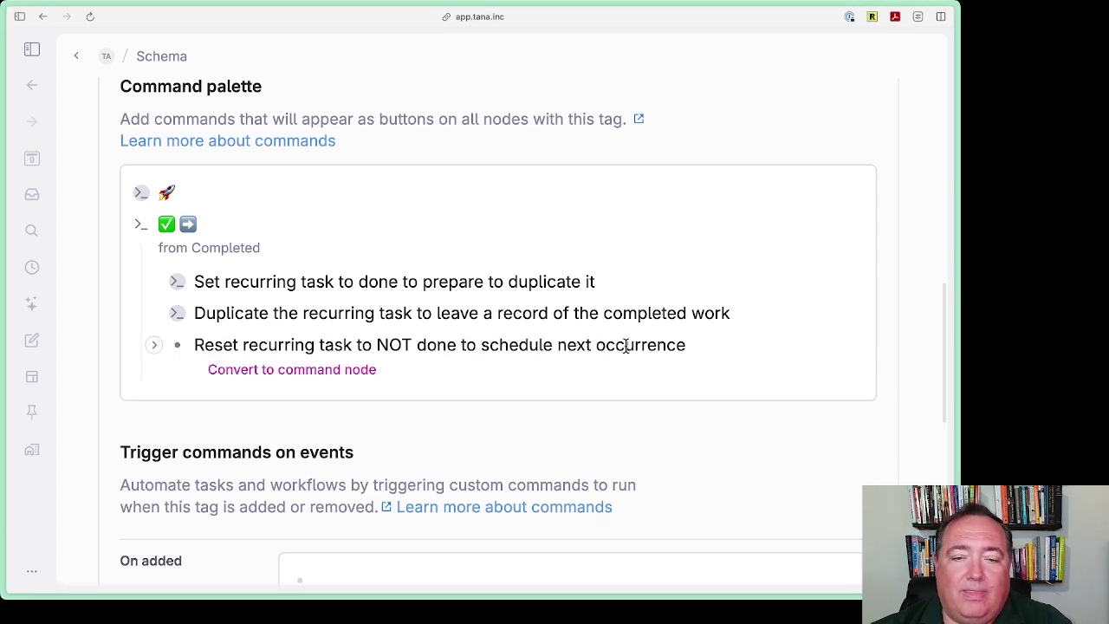
{"action": "left_click", "coordinate": [353, 370]}
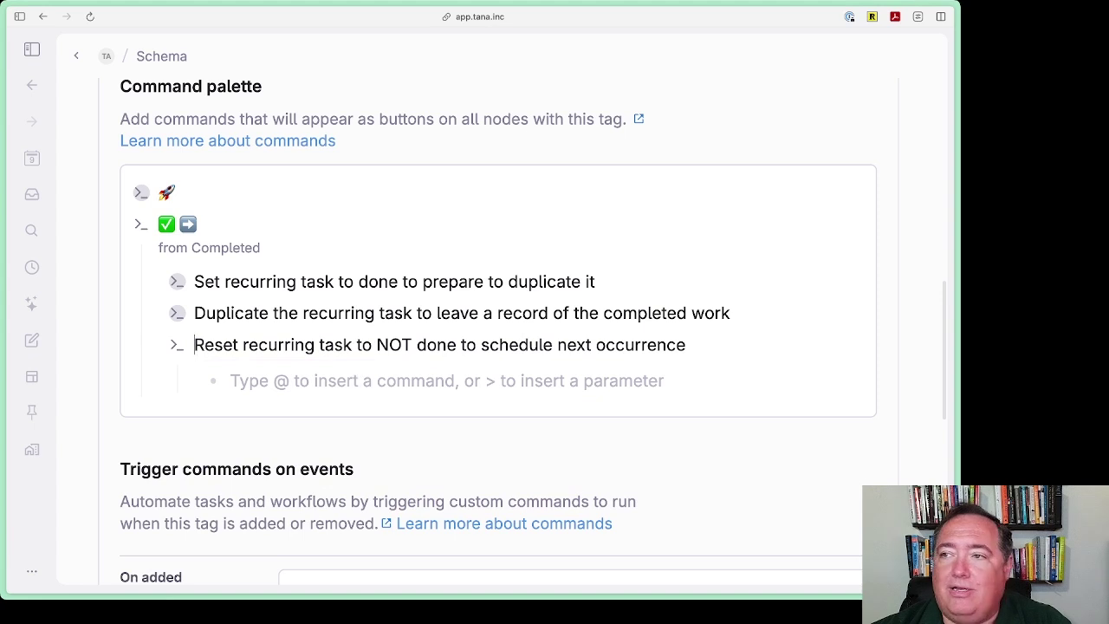
- Insert the Set done status system command under the "Reset recurring task to NOT done" subcommand
{"action": "key", "text": "super+Tab"}
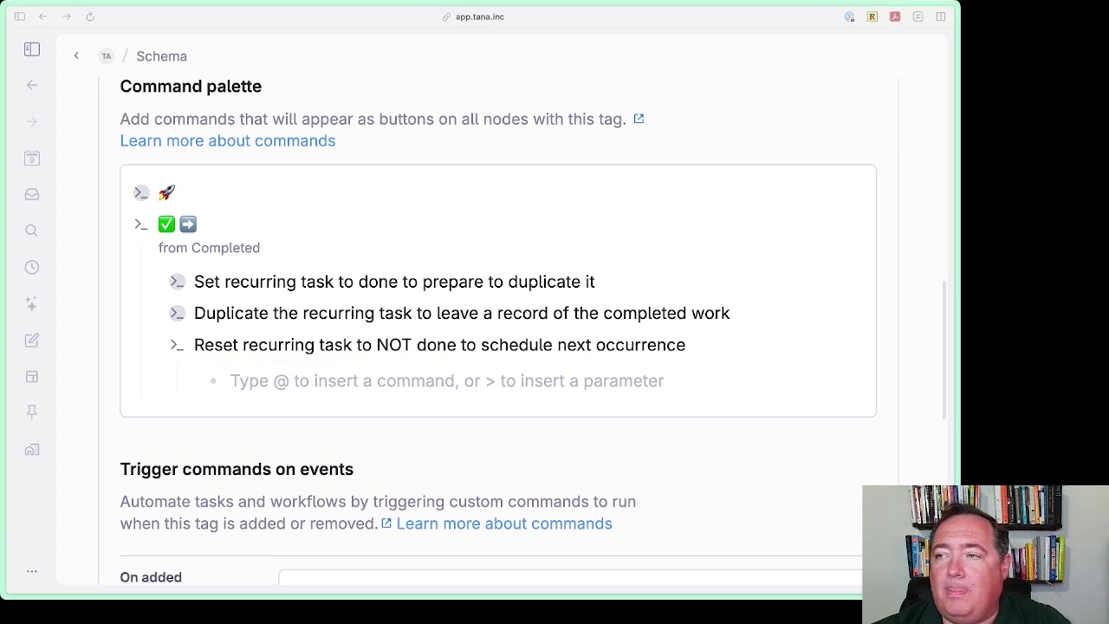
{"action": "left_click", "coordinate": [309, 381]}
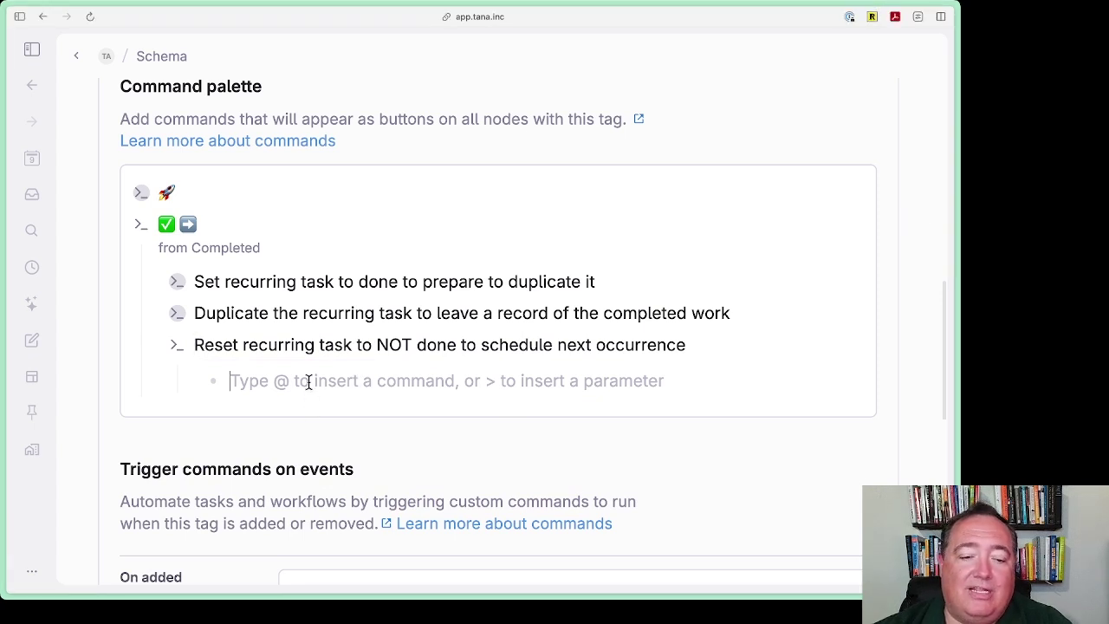
{"action": "type", "text": "@set"}
{"action": "key", "text": "Down"}
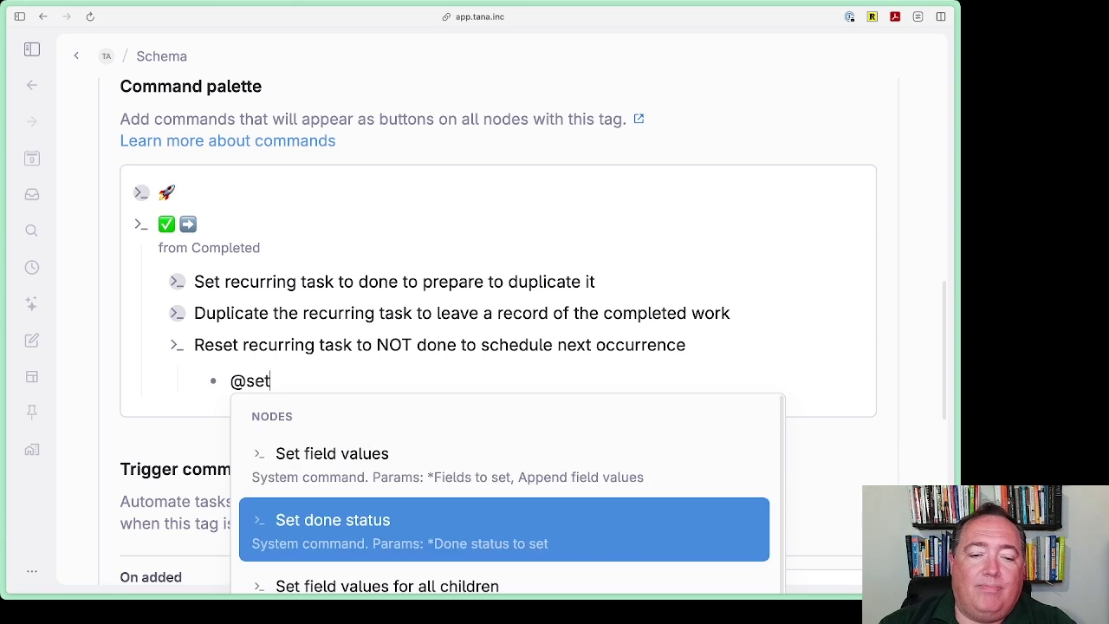
{"action": "key", "text": "Return"}
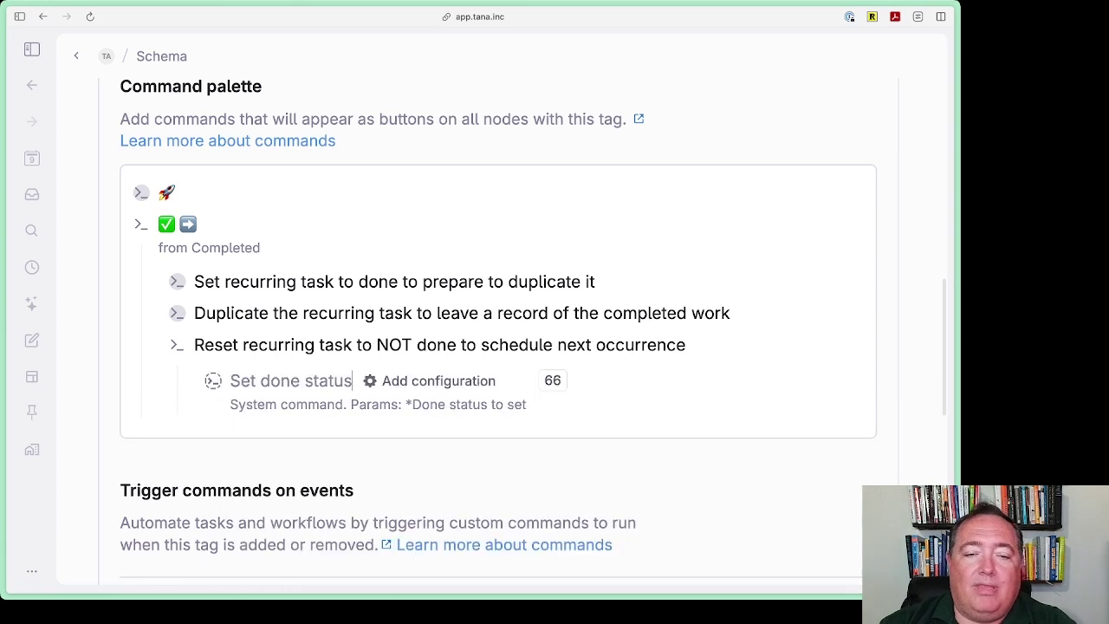
- Set the Done status to set parameter to "Node has no checkbox", then close the configuration and collapse the reset subcommand
{"action": "left_click", "coordinate": [400, 389]}
{"action": "left_click", "coordinate": [477, 443]}
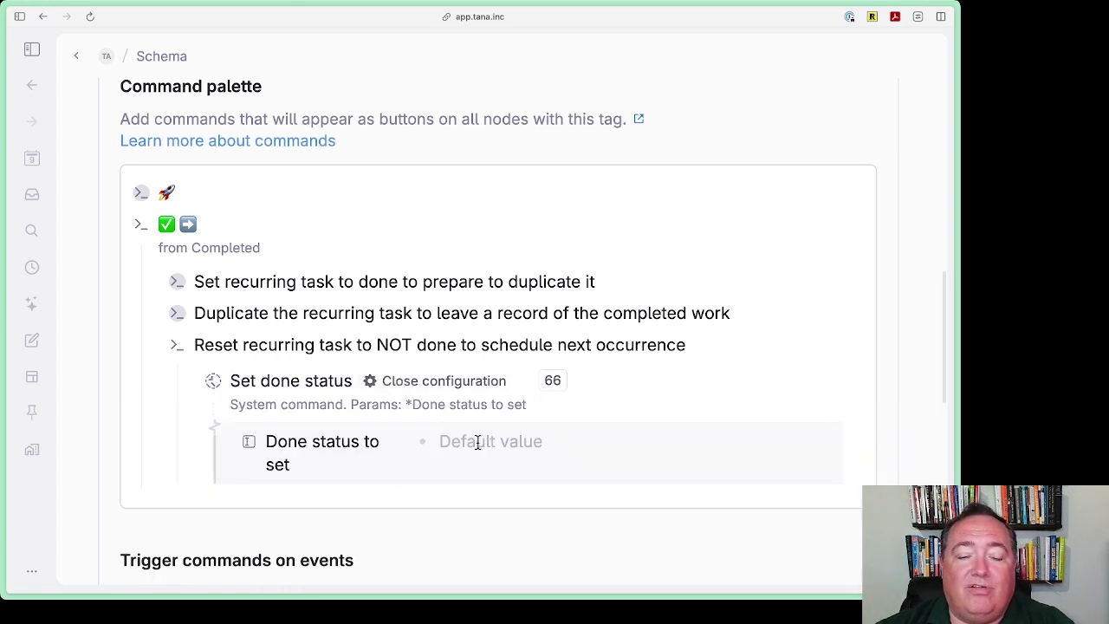
{"action": "type", "text": "d"}
{"action": "key", "text": "BackSpace"}
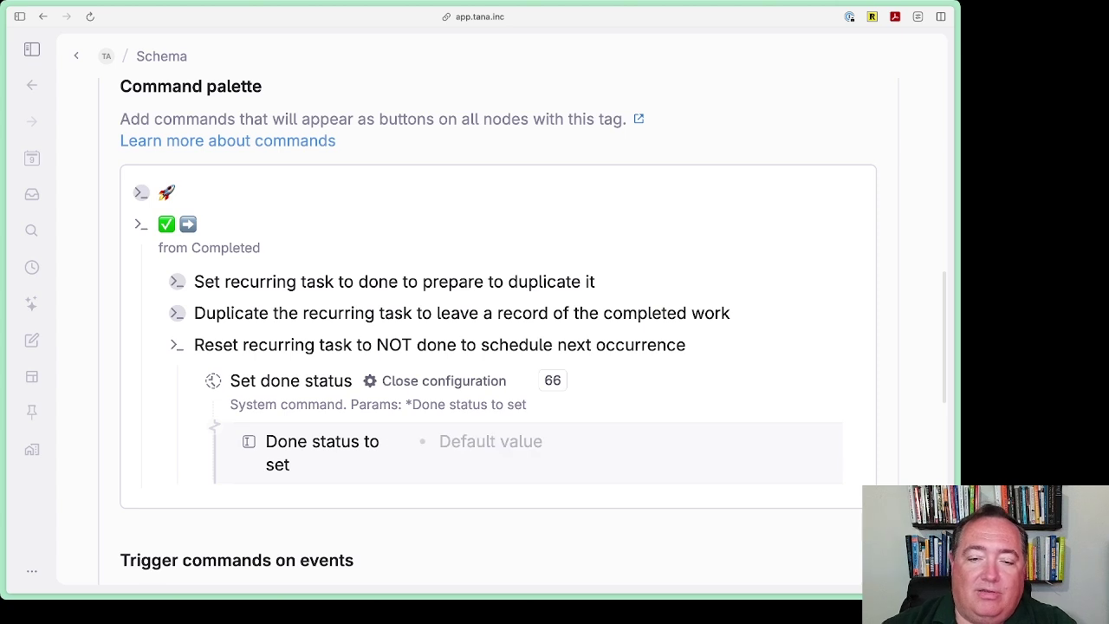
{"action": "type", "text": "no"}
{"action": "key", "text": "Return"}
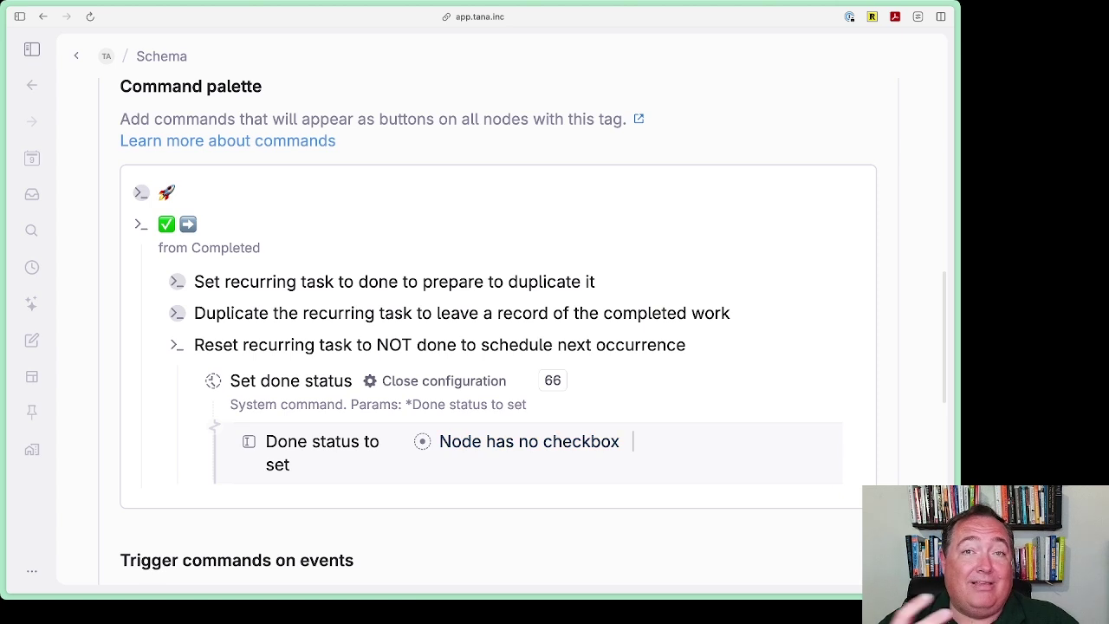
{"action": "left_click", "coordinate": [465, 389]}
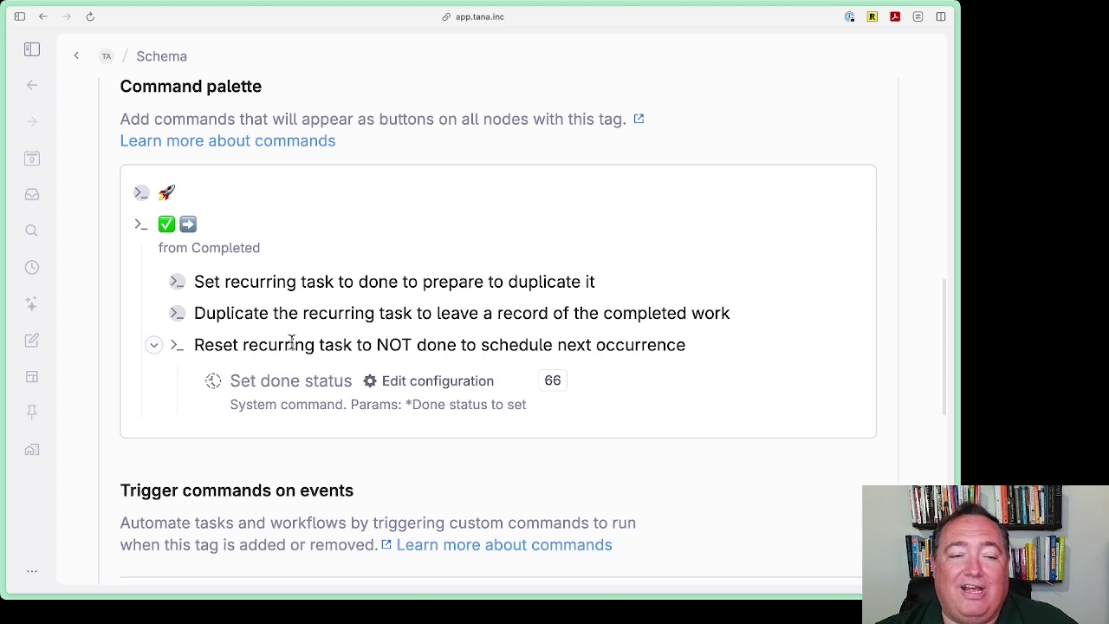
{"action": "left_click", "coordinate": [152, 347]}
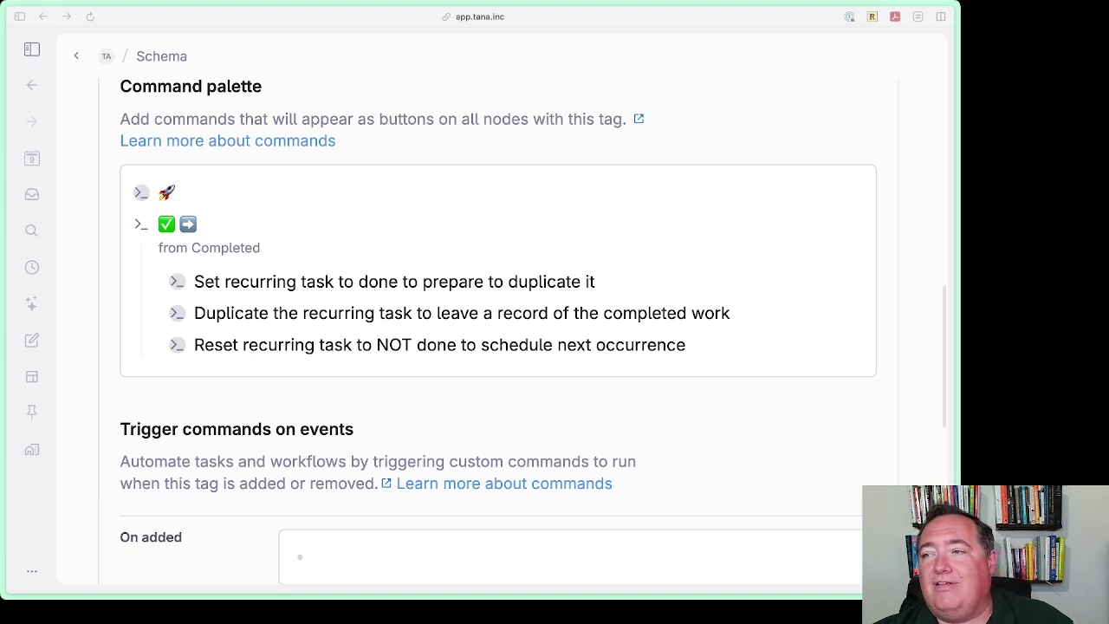
- Add a node "Schedule next occurrence from today, for "repeat from completed"" below the reset subcommand and convert it to a command node
{"action": "left_click", "coordinate": [726, 338]}
{"action": "key", "text": "Return"}
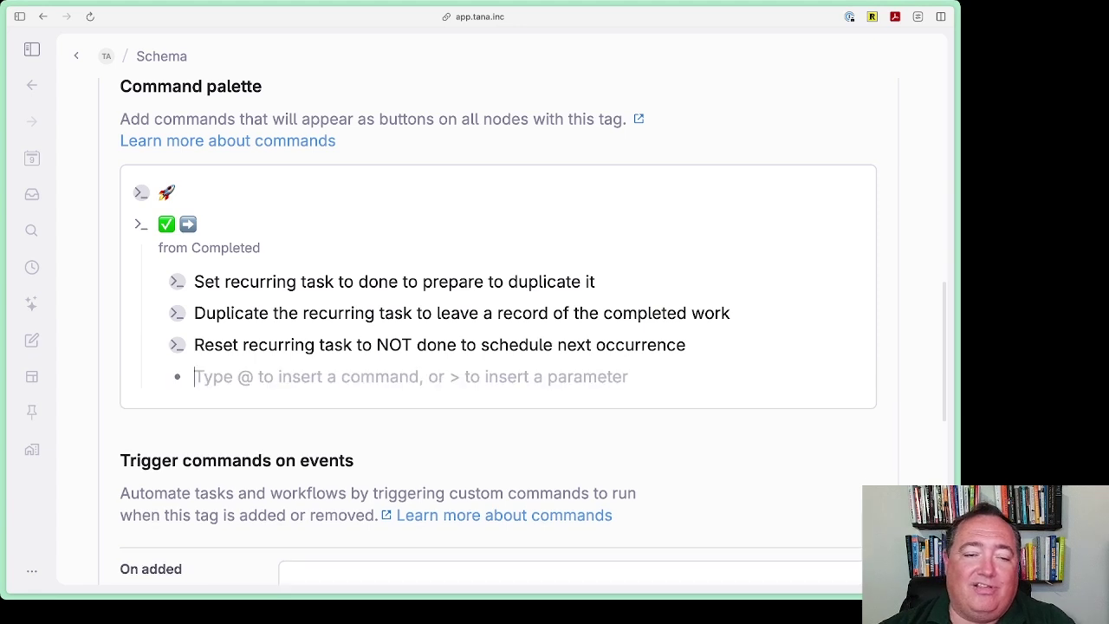
{"action": "type", "text": "Schedule next occurrence from today, for \"repeat from completed\""}
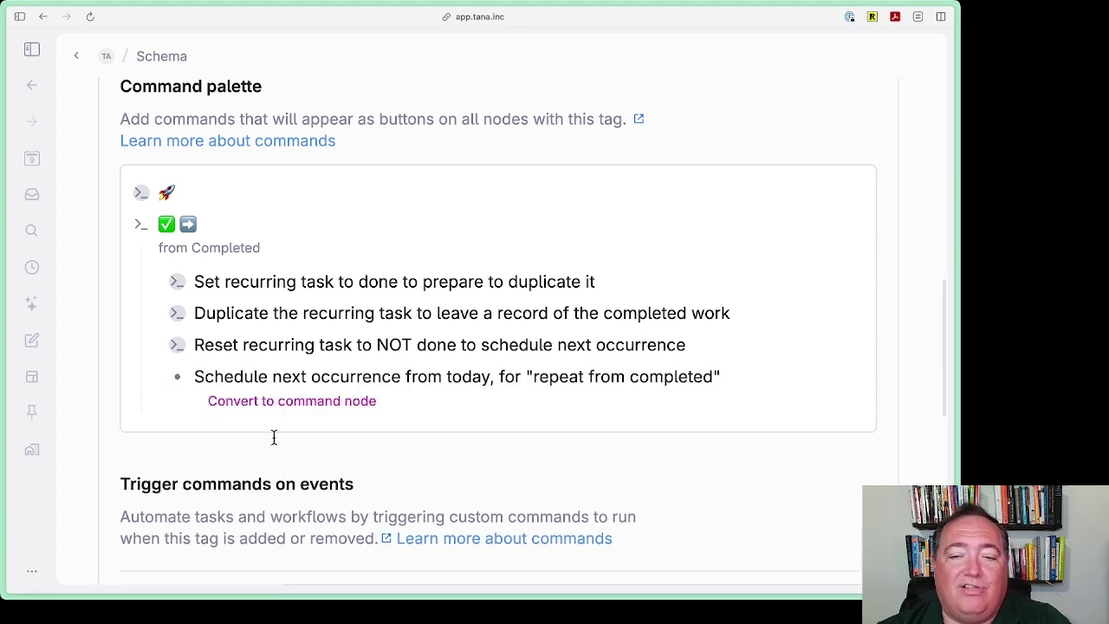
{"action": "left_click", "coordinate": [272, 402]}
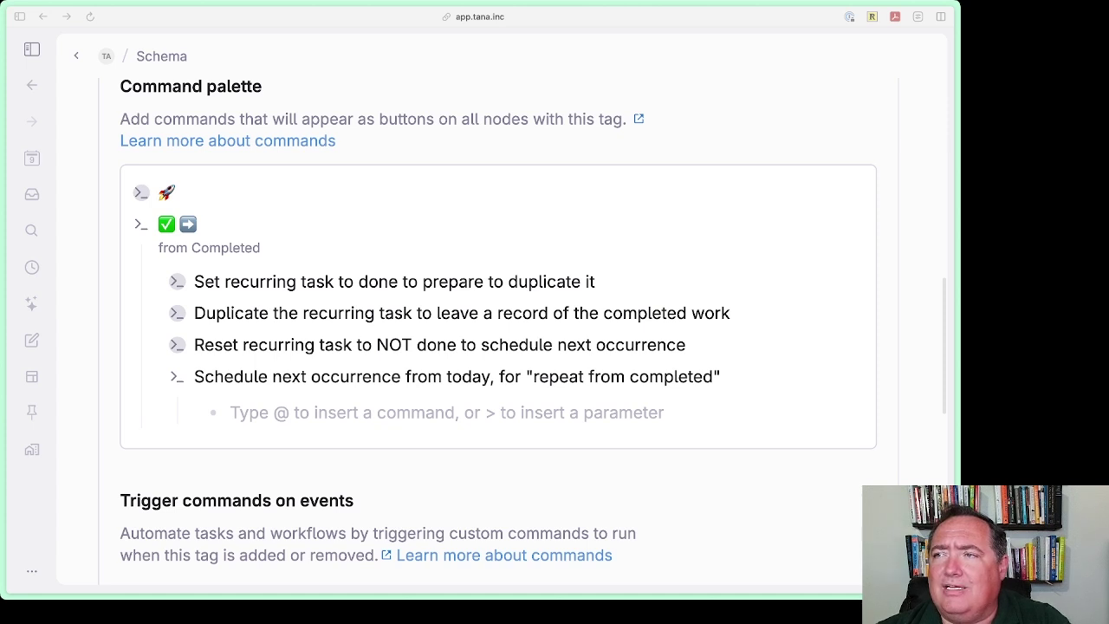
- Add a child node "Set next occurrence (completed)" under the scheduling subcommand and convert it to a command node
{"action": "left_click", "coordinate": [343, 413]}
{"action": "type", "text": "Set next occurrence (completed)"}
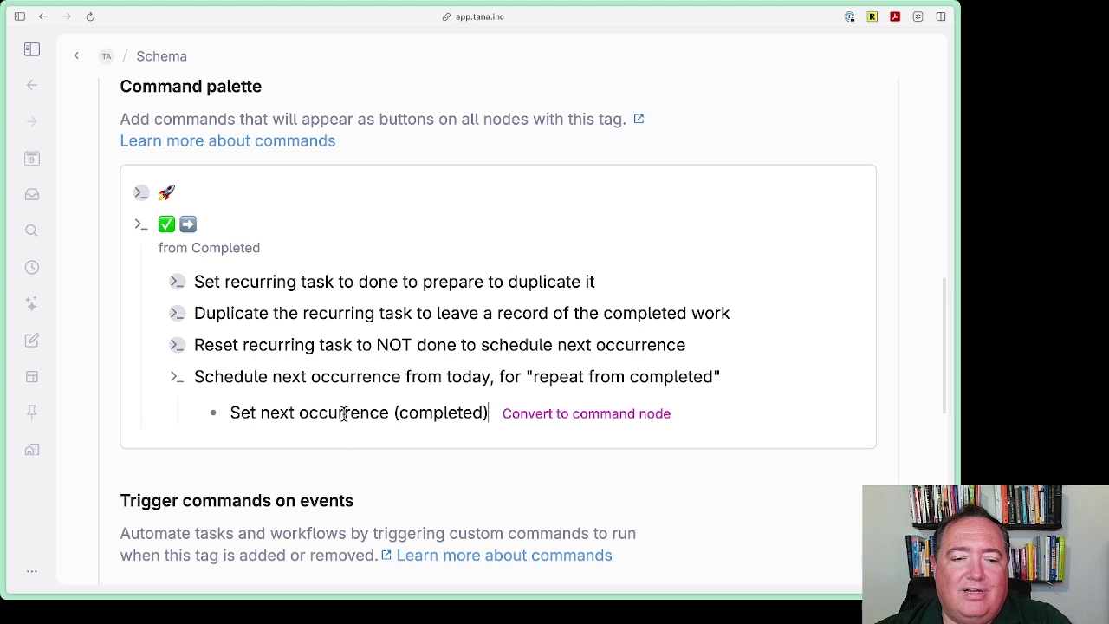
{"action": "left_click", "coordinate": [568, 413]}
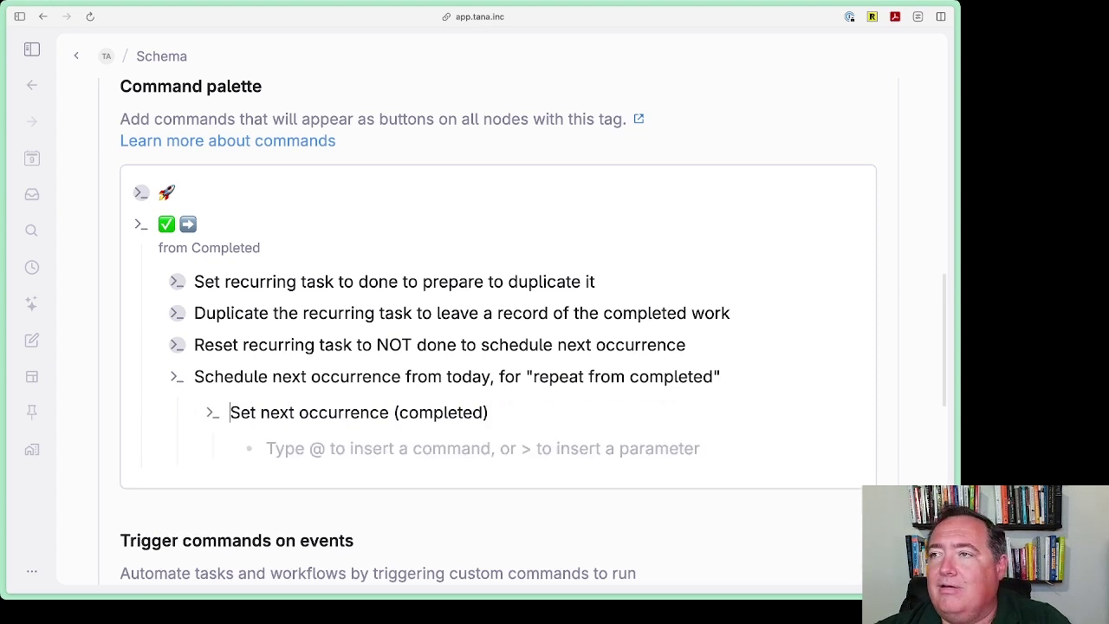
- Insert the Insert relative date system command under "Set next occurrence (completed)"
{"action": "left_click", "coordinate": [282, 443]}
{"action": "type", "text": "@"}
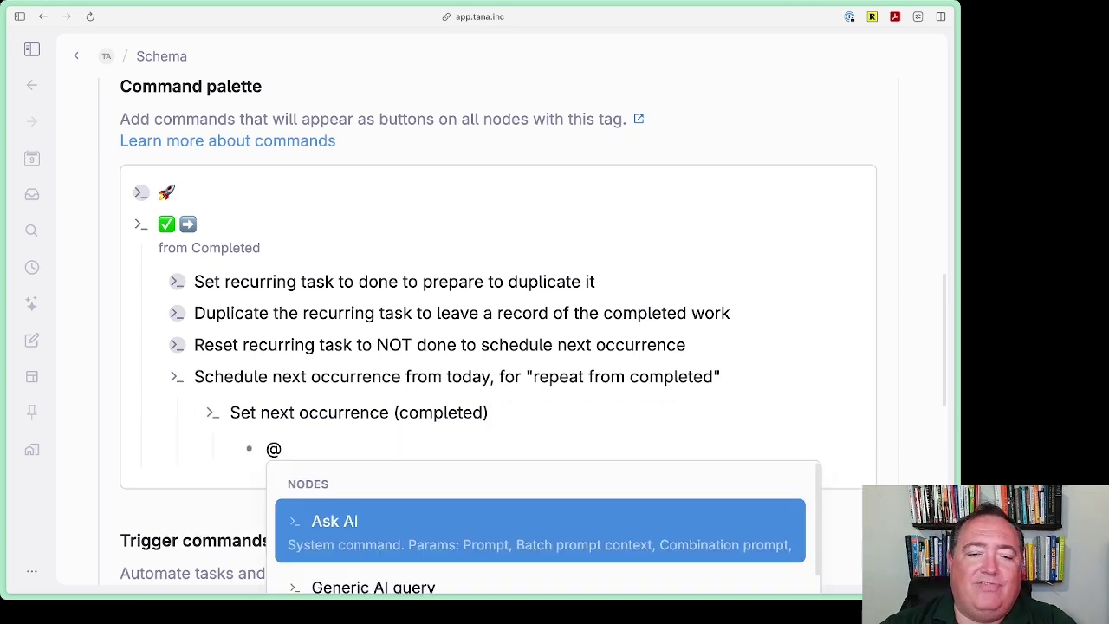
{"action": "type", "text": "inset"}
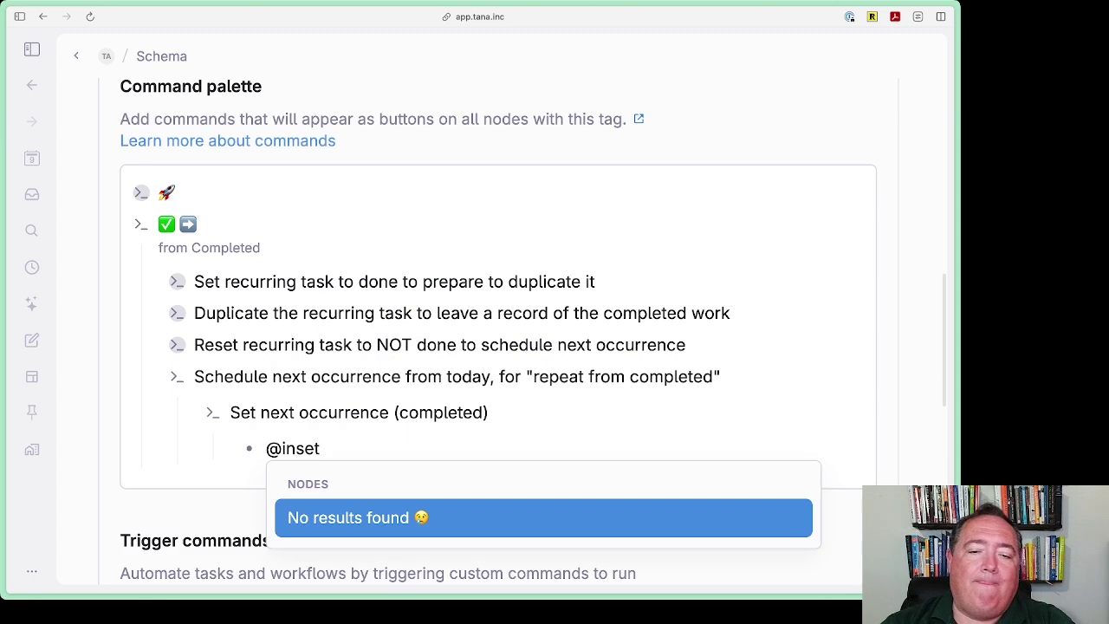
{"action": "key", "text": "BackSpace"}
{"action": "type", "text": "r"}
{"action": "key", "text": "Down"}
{"action": "key", "text": "Return"}
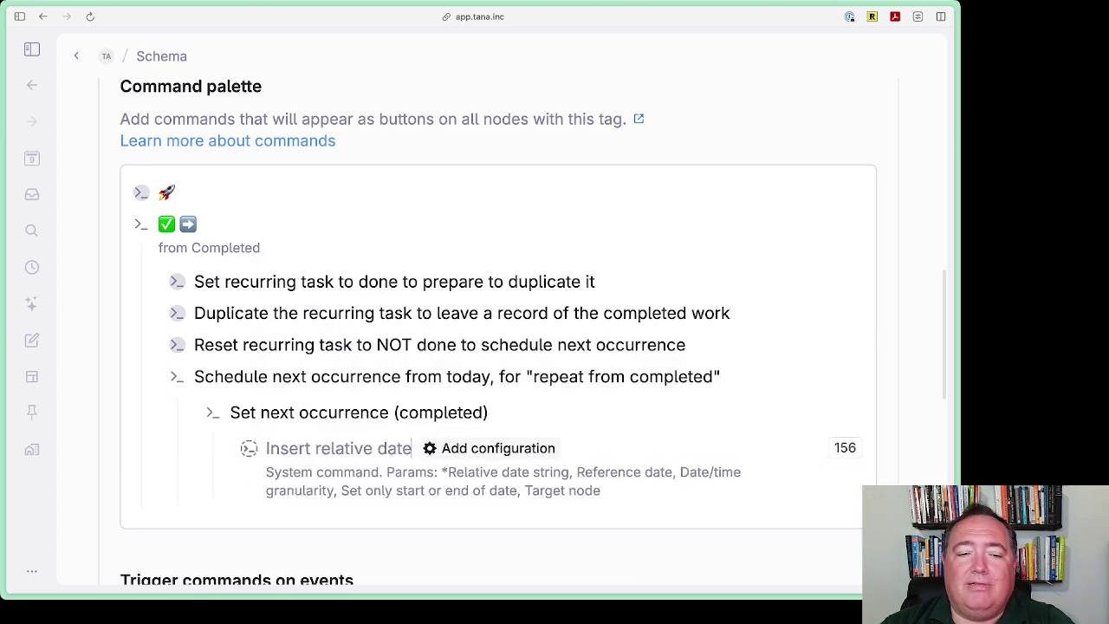
- Set the Relative date string parameter of Insert relative date to "in ${Number of days, weeks, etc} ${Recurrence time frame—days, weeks, etc}"
{"action": "left_click", "coordinate": [474, 452]}
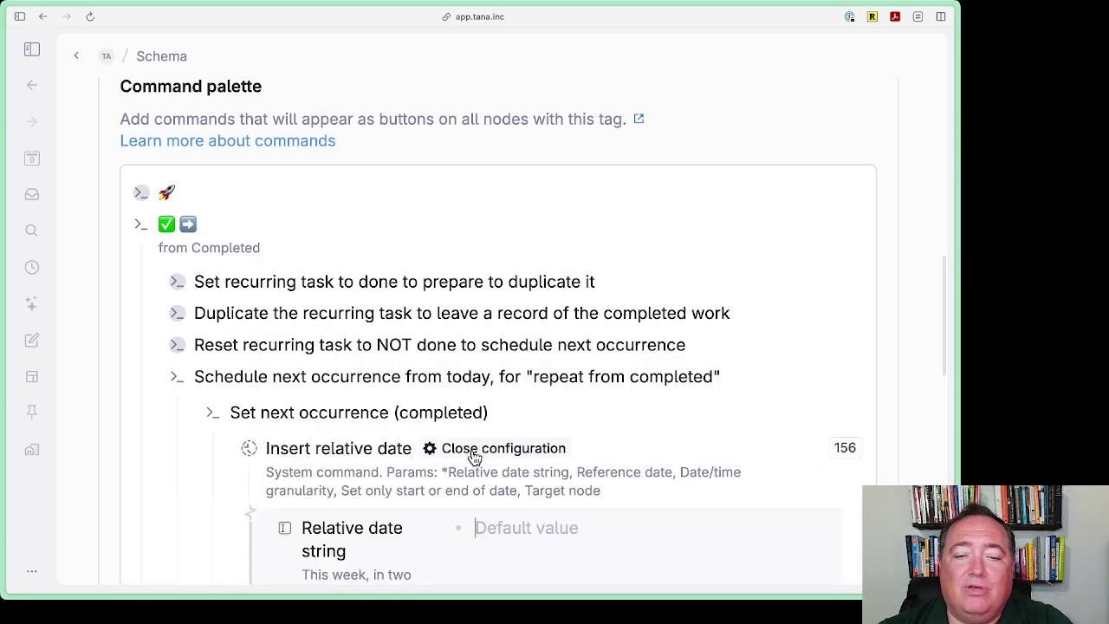
{"action": "scroll", "coordinate": [760, 266], "scroll_direction": "down", "scroll_amount": 3}
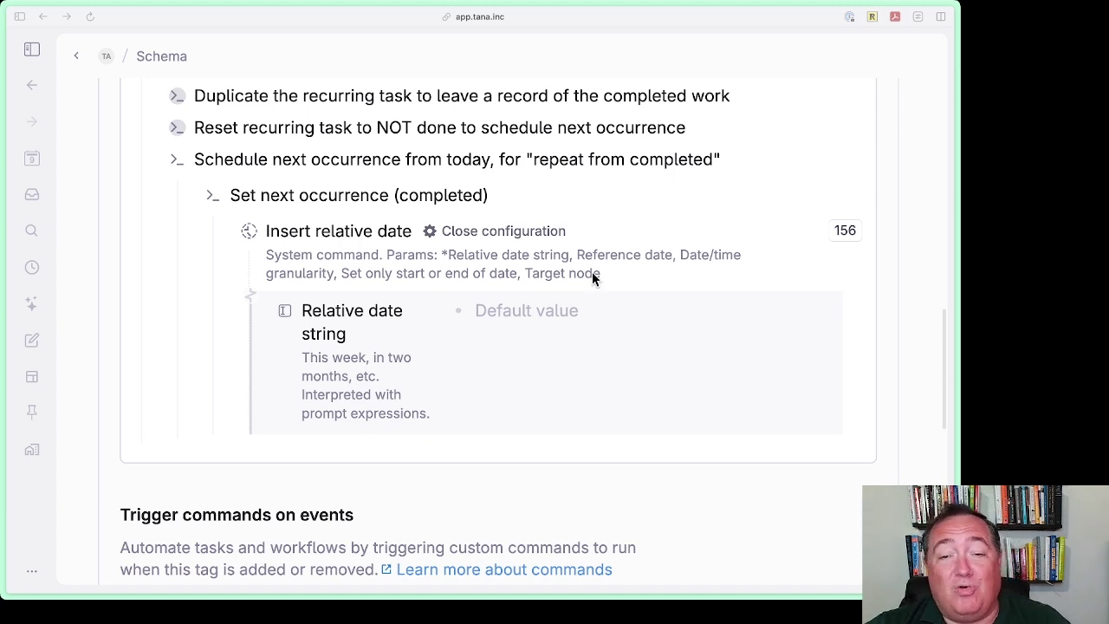
{"action": "left_click", "coordinate": [537, 336]}
{"action": "type", "text": "in ${Number of days, weeks, etc} ${Recurrence time frame—days, weeks, etc}"}
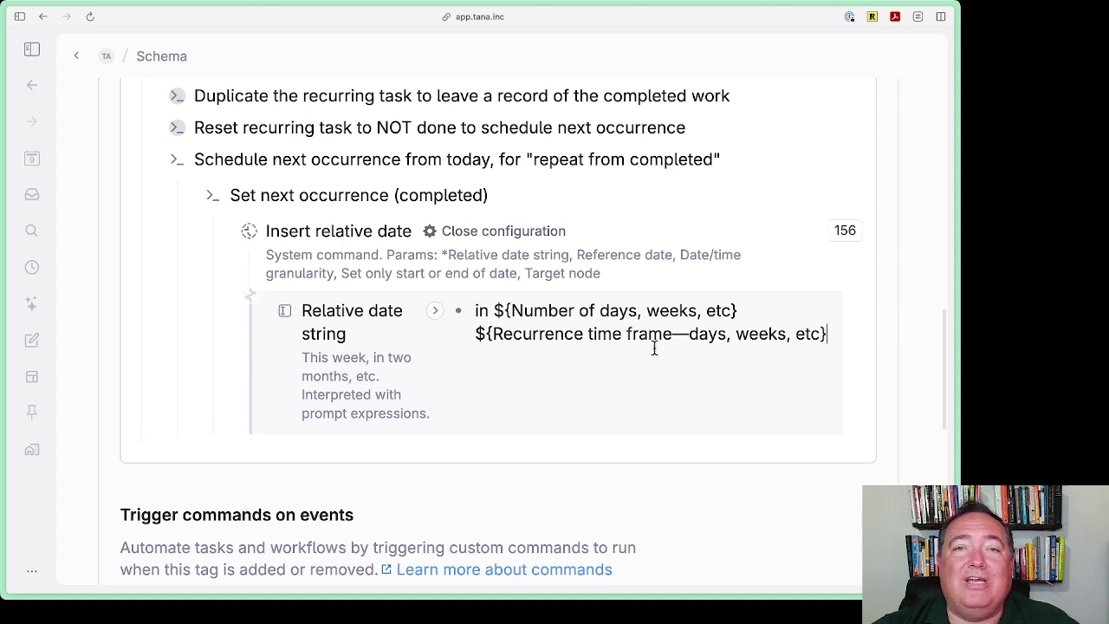
{"action": "double_click", "coordinate": [564, 310]}
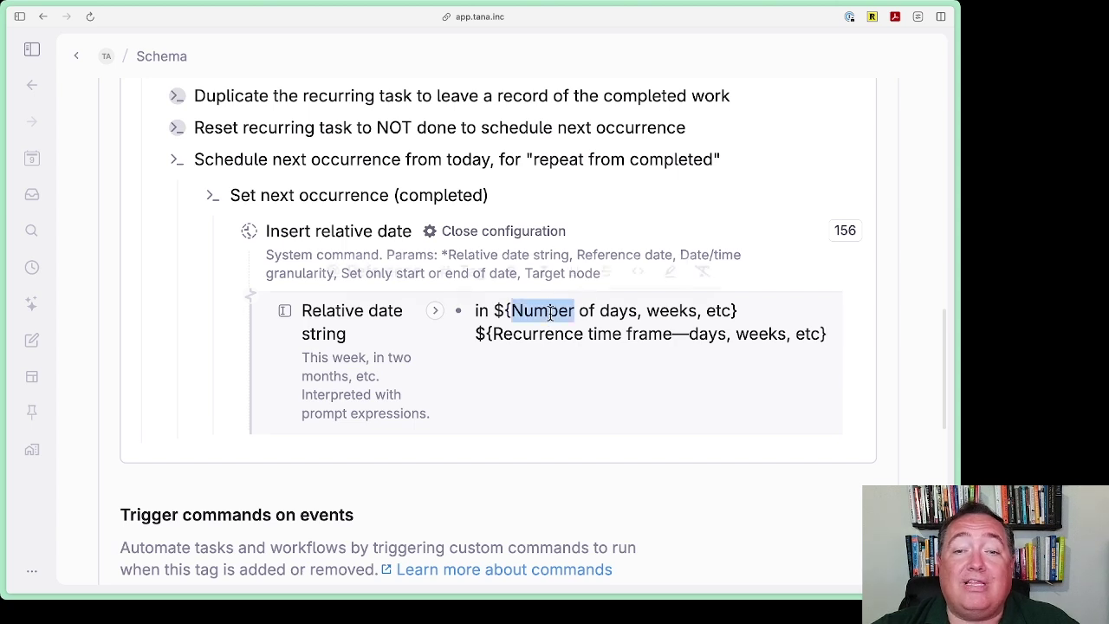
{"action": "left_click", "coordinate": [725, 308]}
{"action": "left_click", "coordinate": [531, 336]}
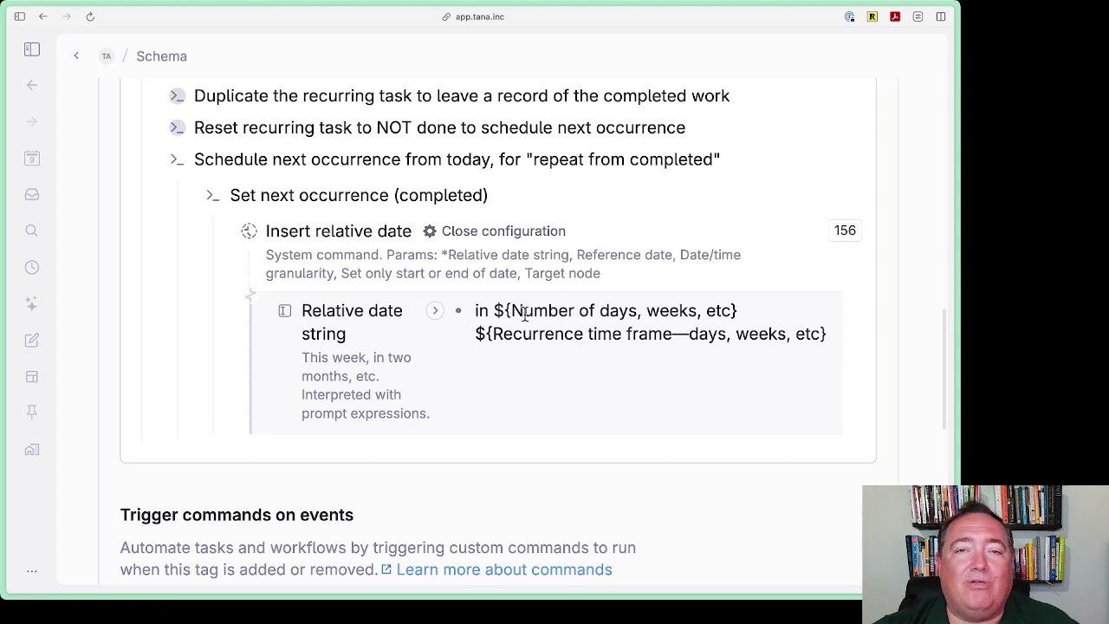
- Add an empty parameter row below Relative date string in the Insert relative date configuration
{"action": "left_click", "coordinate": [358, 324]}
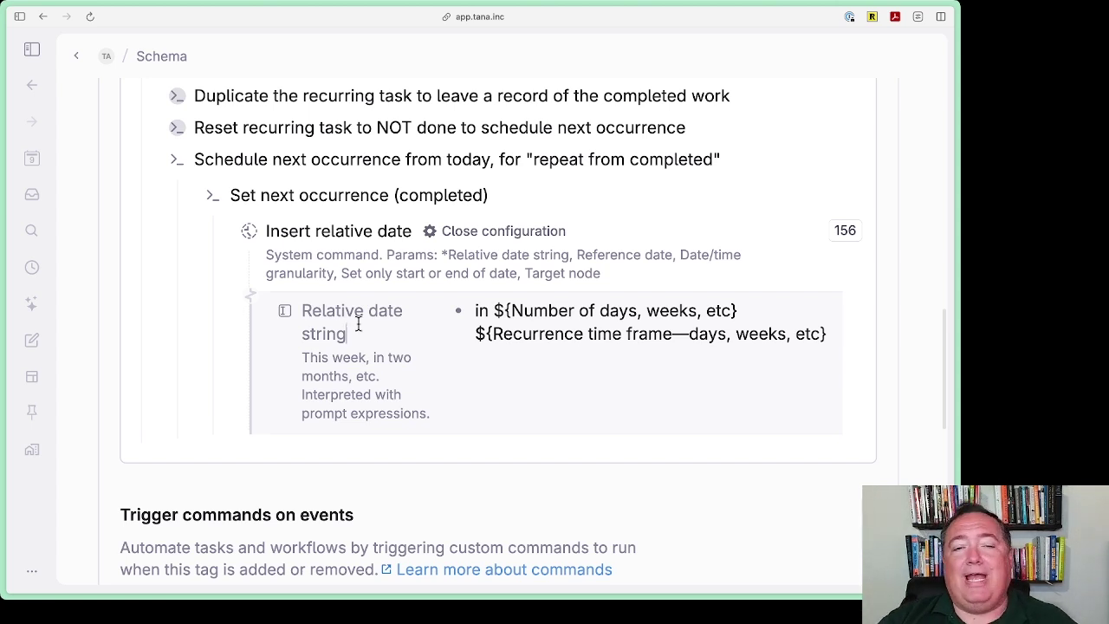
{"action": "key", "text": "Return"}
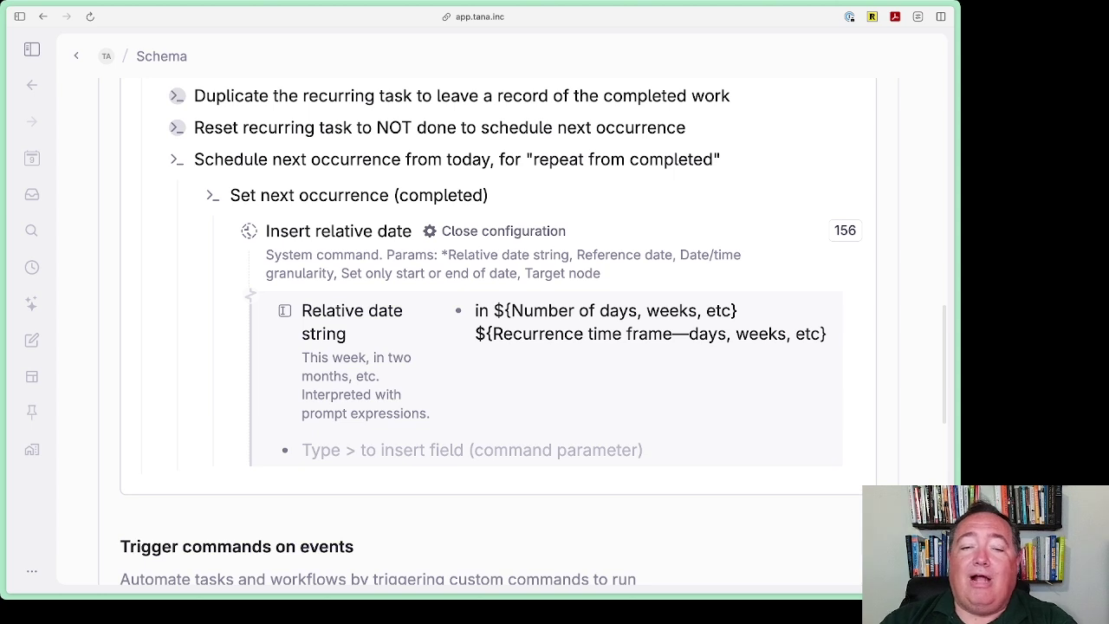
- Add the Date/time granularity parameter to the Insert relative date command and set it to day
{"action": "type", "text": ">da"}
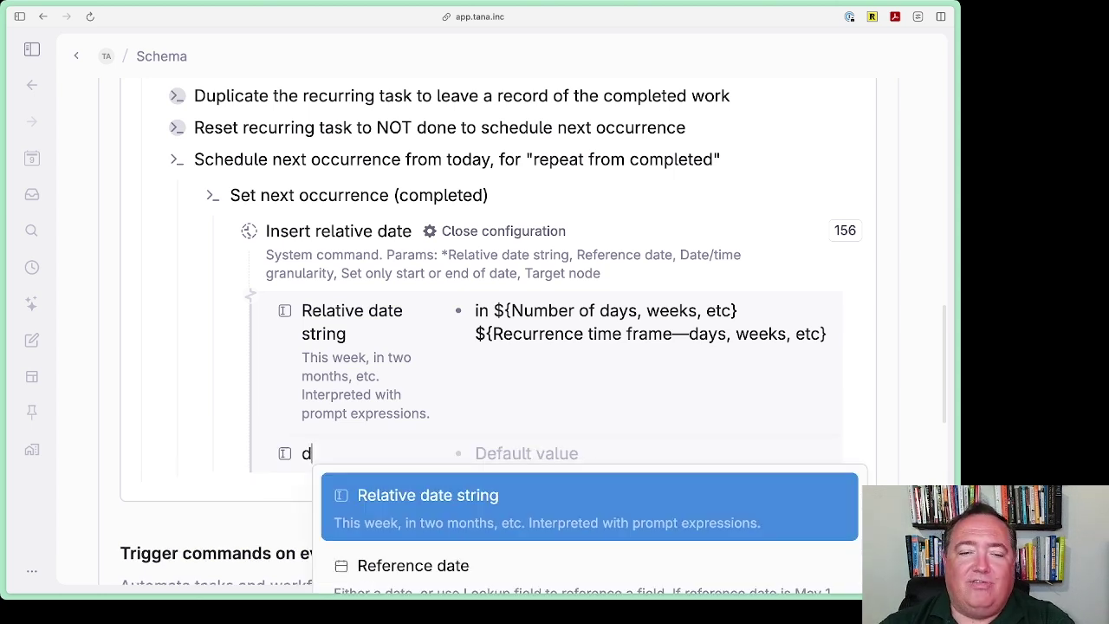
{"action": "key", "text": "Down"}
{"action": "key", "text": "Down"}
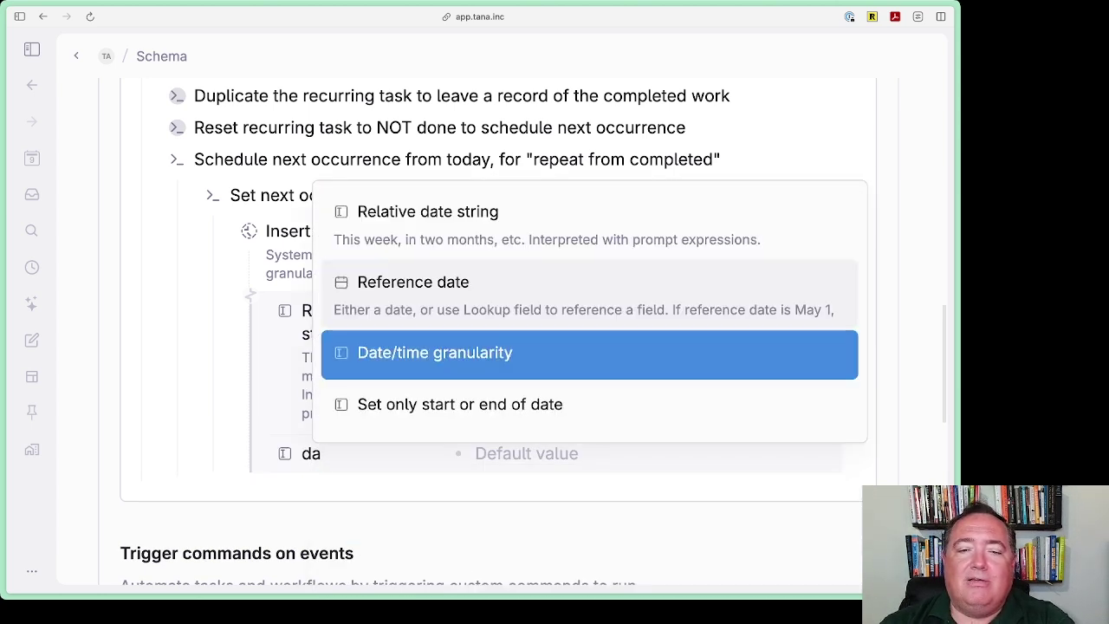
{"action": "key", "text": "Return"}
{"action": "key", "text": "Tab"}
{"action": "type", "text": "d"}
{"action": "key", "text": "Return"}
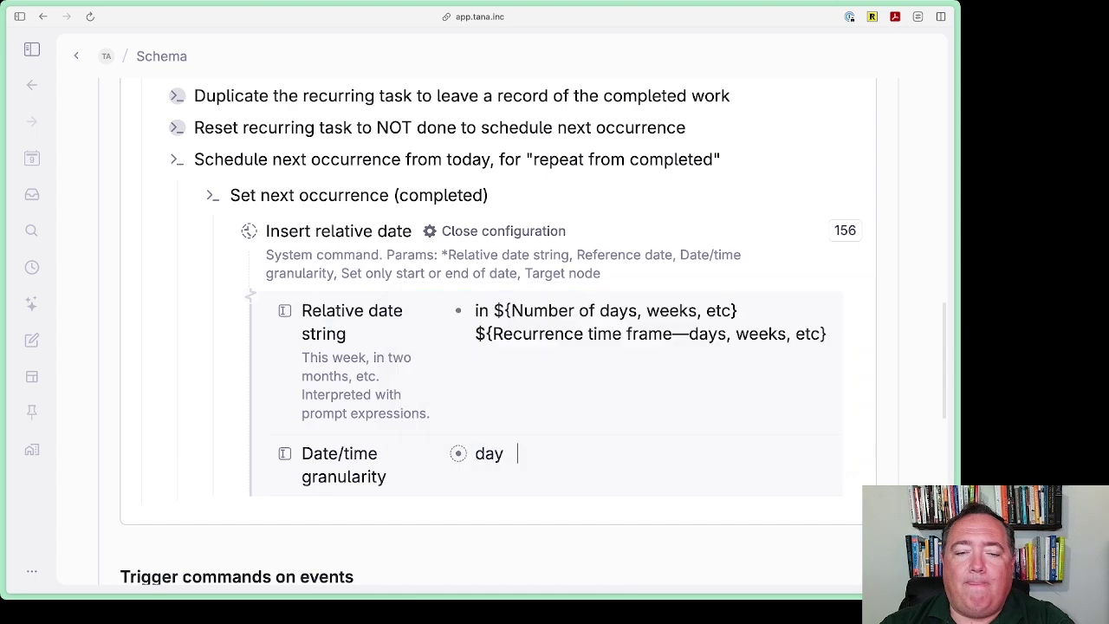
- Add the Target node parameter to the Insert relative date command and set it to the template's Scheduled on field
{"action": "key", "text": "shift+Tab"}
{"action": "key", "text": "Return"}
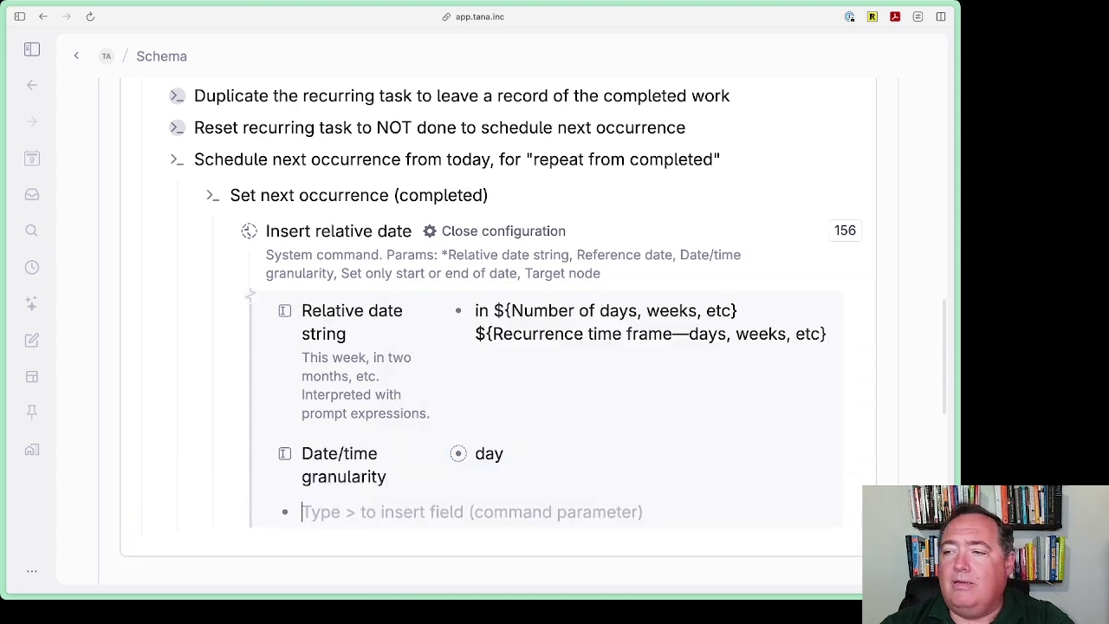
{"action": "type", "text": ">tar"}
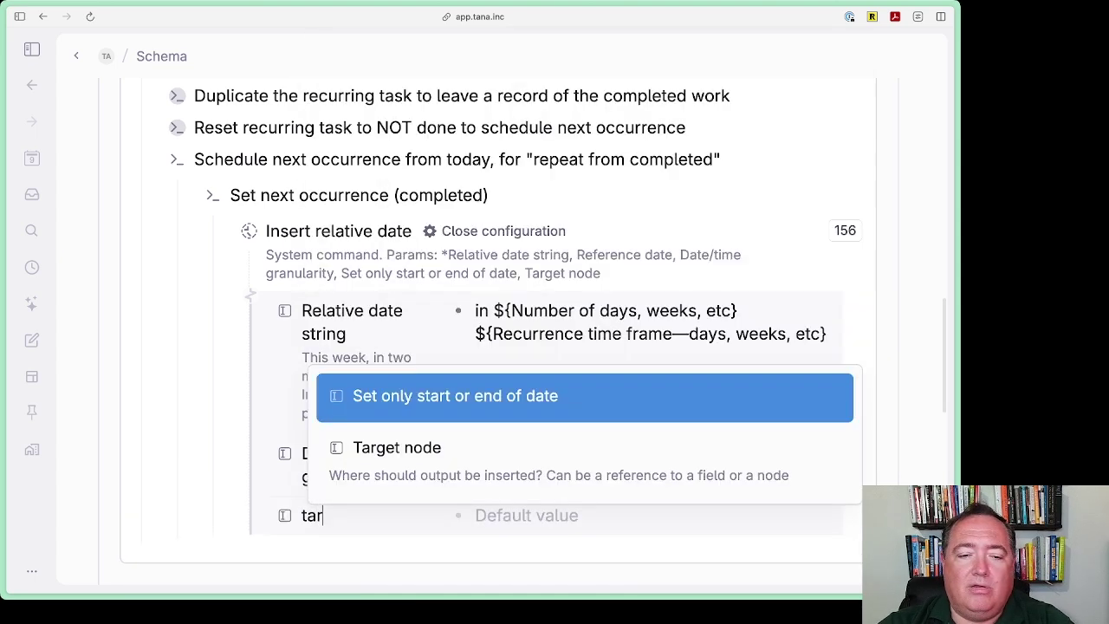
{"action": "key", "text": "Down"}
{"action": "key", "text": "Return"}
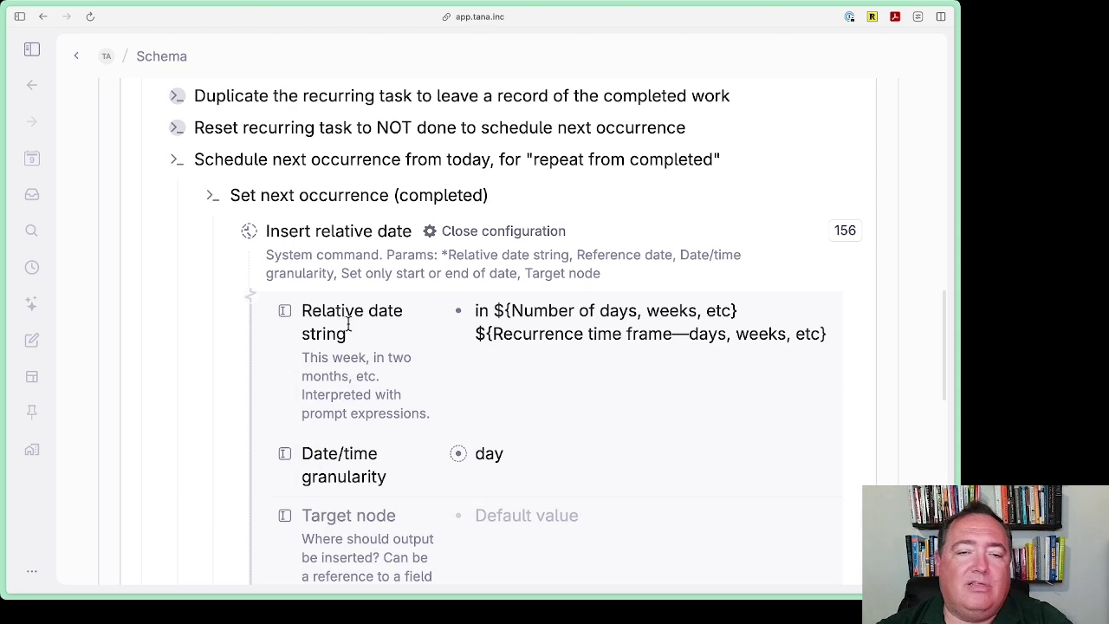
{"action": "scroll", "coordinate": [356, 334], "scroll_direction": "up", "scroll_amount": 20}
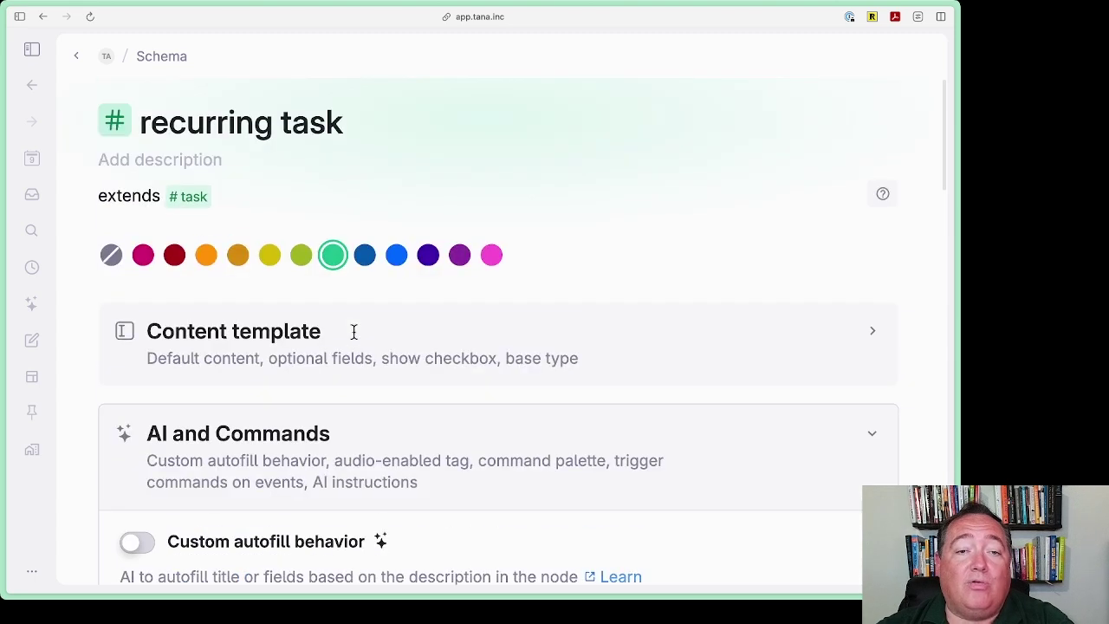
{"action": "left_click", "coordinate": [353, 331]}
{"action": "scroll", "coordinate": [341, 457], "scroll_direction": "down", "scroll_amount": 4}
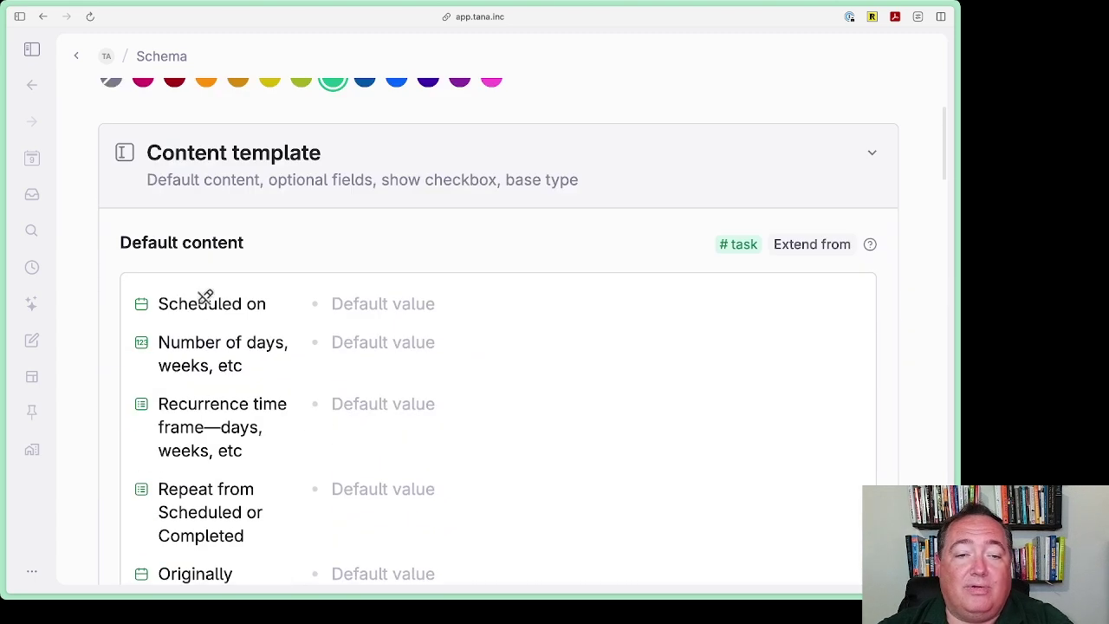
{"action": "scroll", "coordinate": [408, 384], "scroll_direction": "down", "scroll_amount": 10}
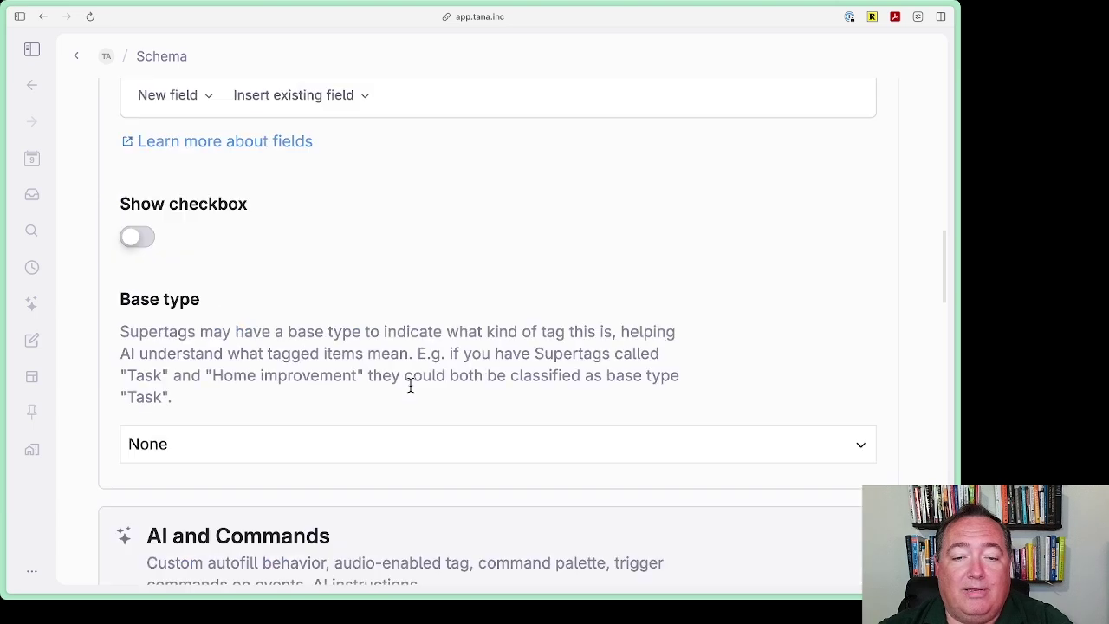
{"action": "scroll", "coordinate": [410, 384], "scroll_direction": "down", "scroll_amount": 8}
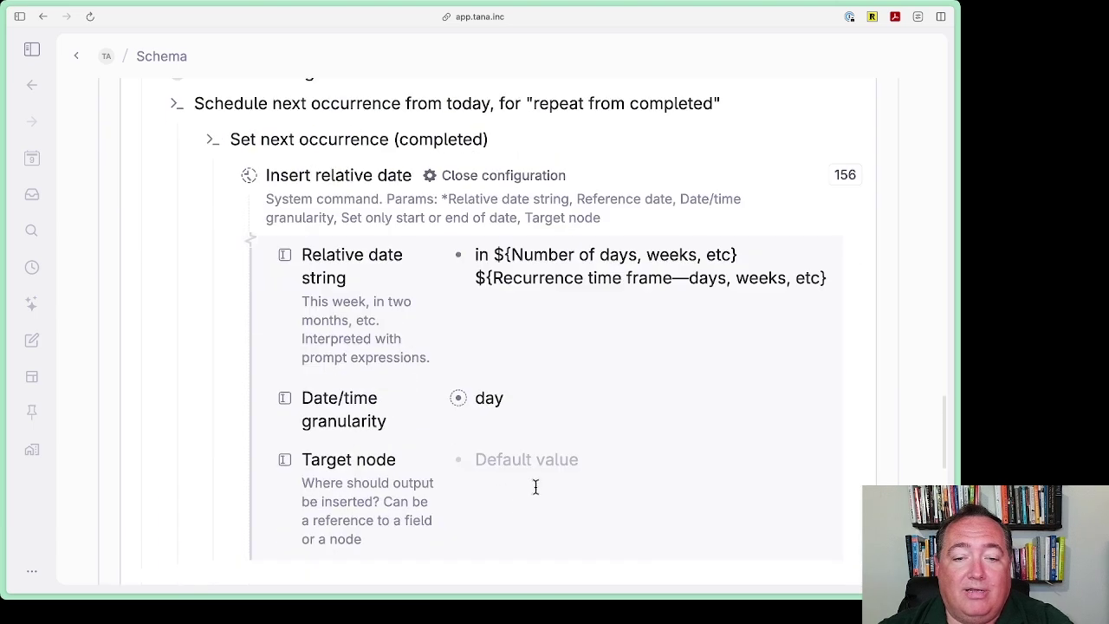
{"action": "left_click", "coordinate": [534, 468]}
{"action": "type", "text": "Scheduled on"}
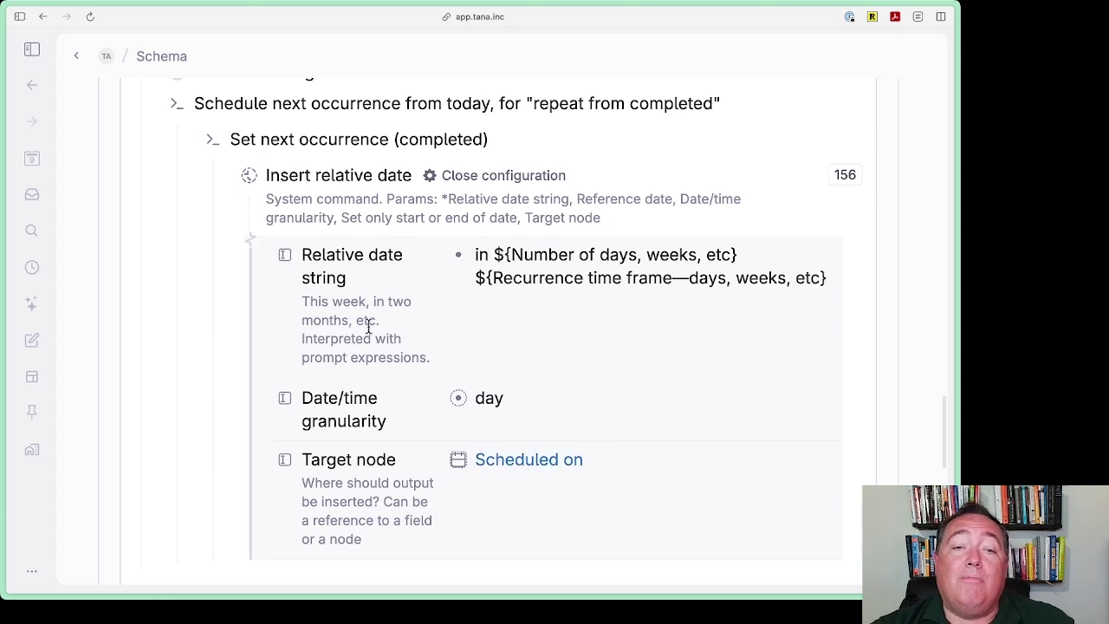
- Examine the Relative date string expression, including its number field and recurrence time frame field placeholders
{"action": "double_click", "coordinate": [475, 255]}
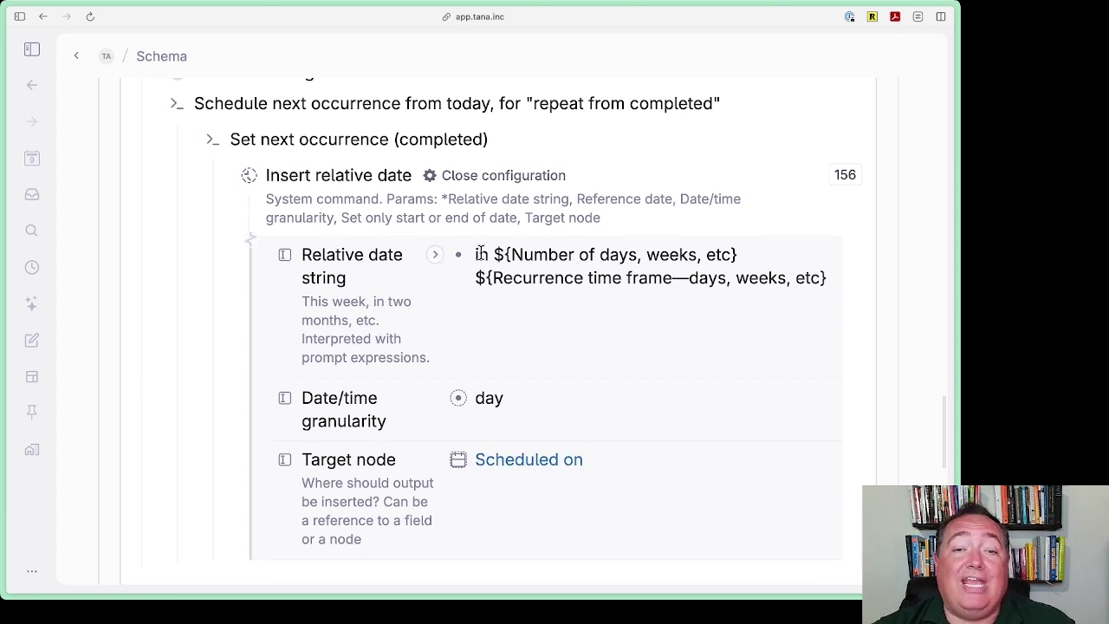
{"action": "type", "text": "in"}
{"action": "left_click_drag", "start_coordinate": [495, 254], "coordinate": [737, 254]}
{"action": "left_click_drag", "start_coordinate": [472, 277], "coordinate": [828, 277]}
{"action": "left_click", "coordinate": [520, 254]}
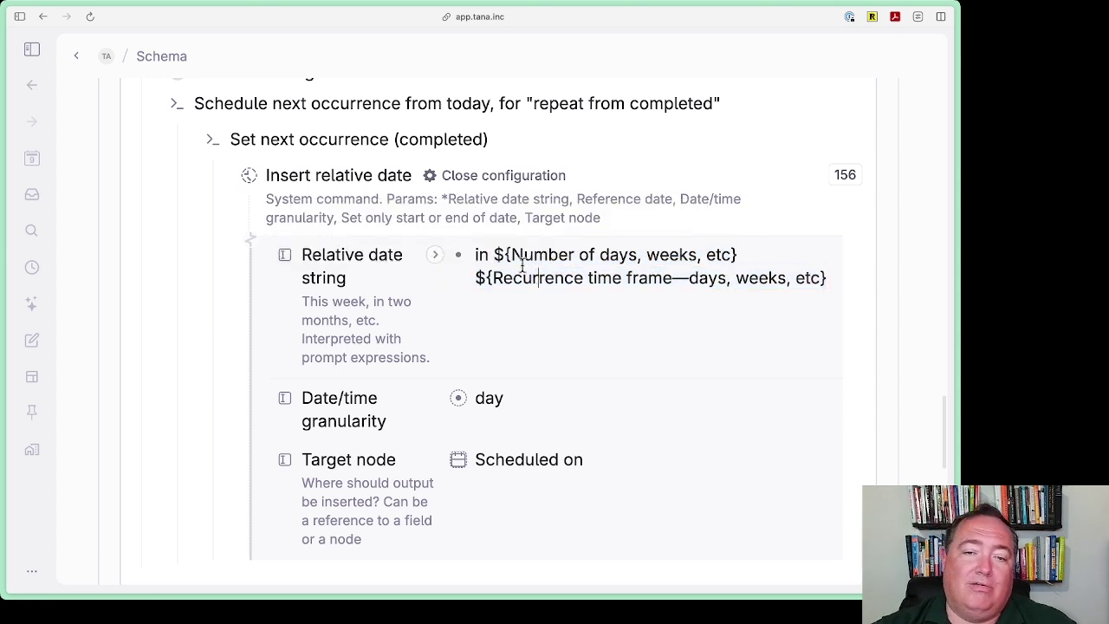
{"action": "left_click_drag", "start_coordinate": [496, 253], "coordinate": [736, 251]}
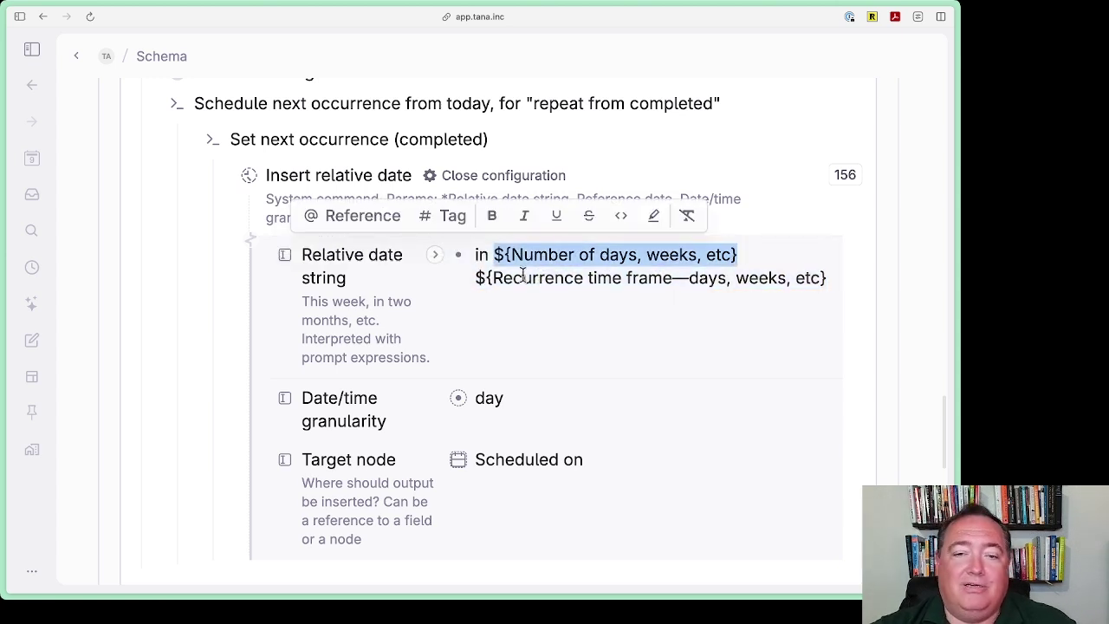
{"action": "left_click_drag", "start_coordinate": [472, 277], "coordinate": [828, 275]}
{"action": "left_click", "coordinate": [802, 312]}
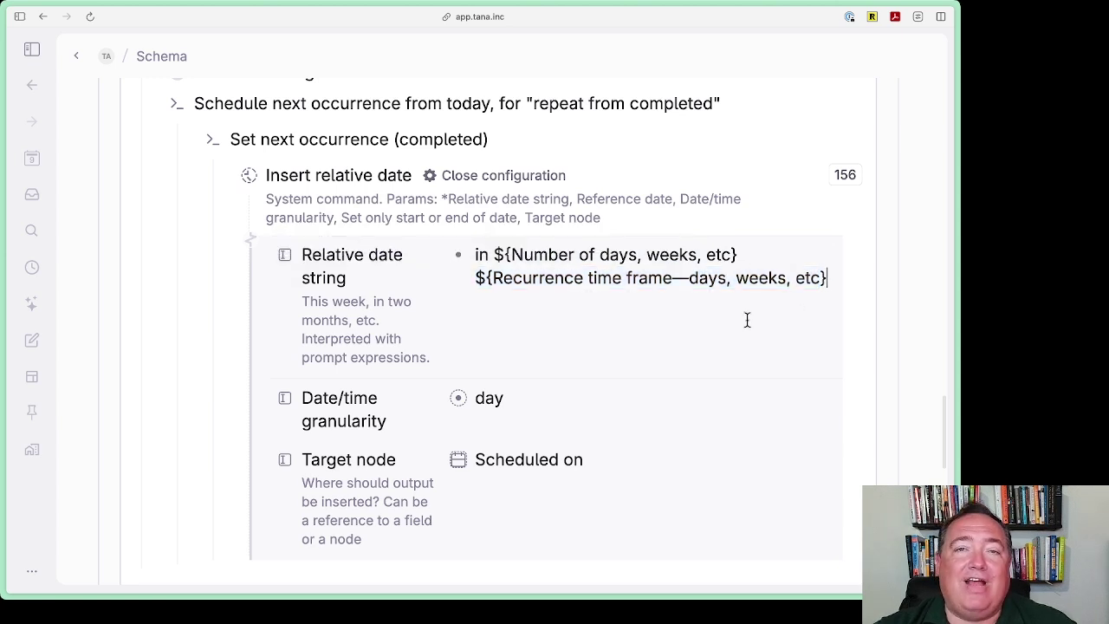
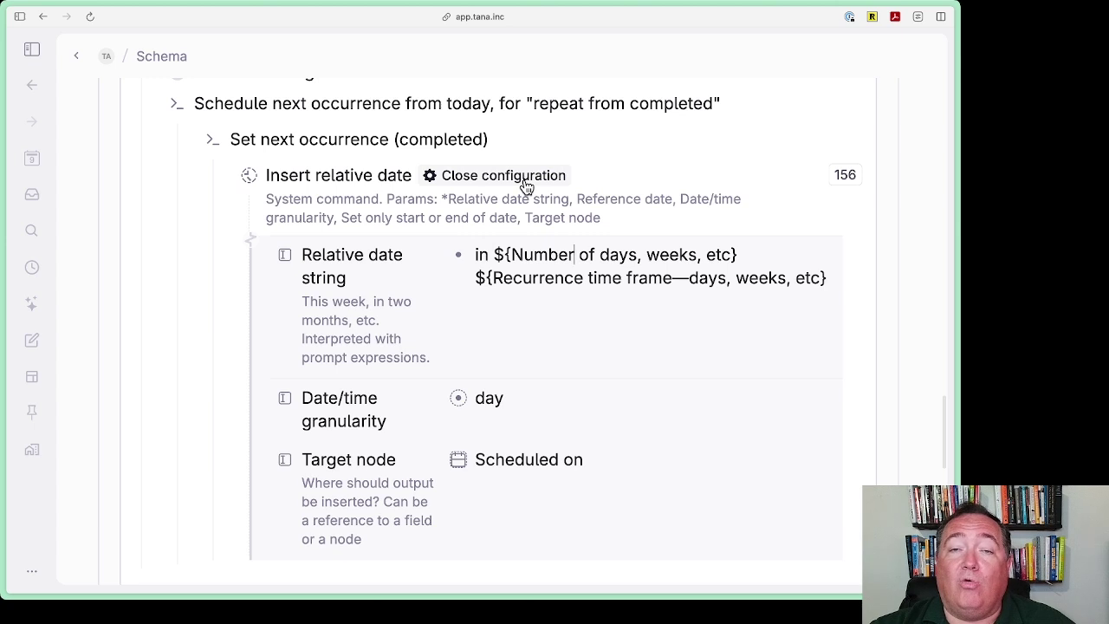
- Collapse the Set next occurrence (completed) command with its configuration, and expand the rocket command to review its Set Originally Scheduled on date command
{"action": "left_click", "coordinate": [526, 187]}
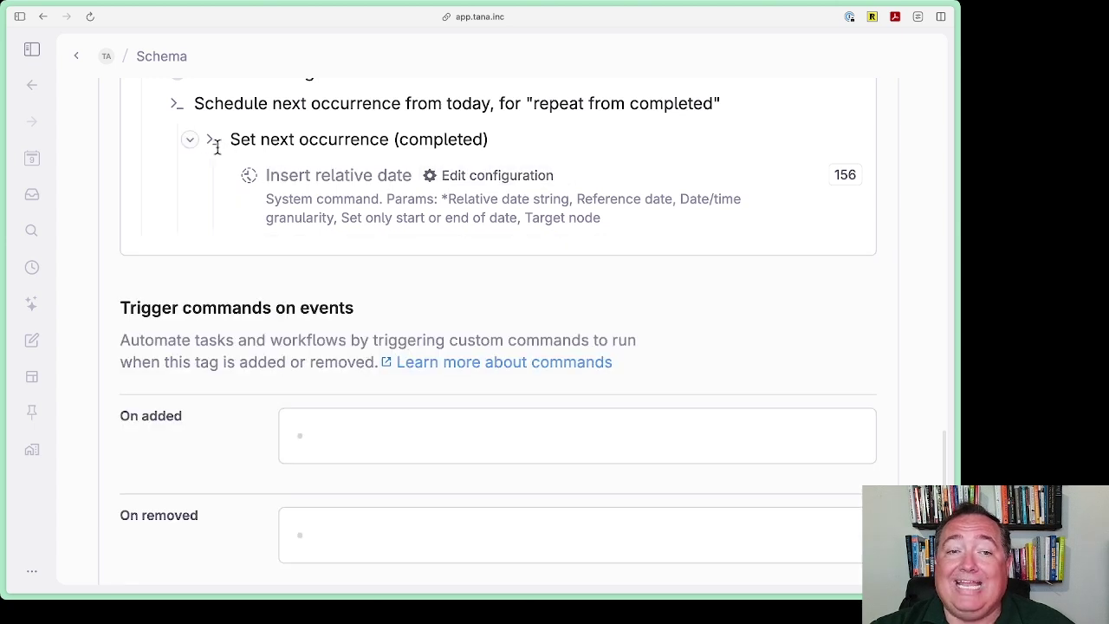
{"action": "left_click", "coordinate": [190, 139]}
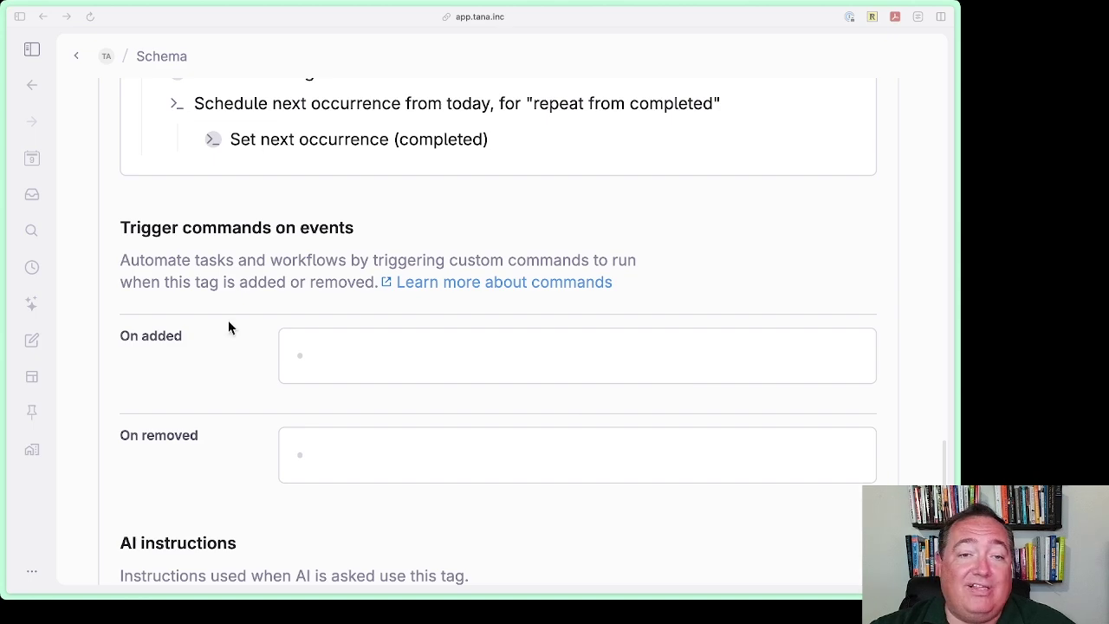
{"action": "scroll", "coordinate": [313, 314], "scroll_direction": "up", "scroll_amount": 5}
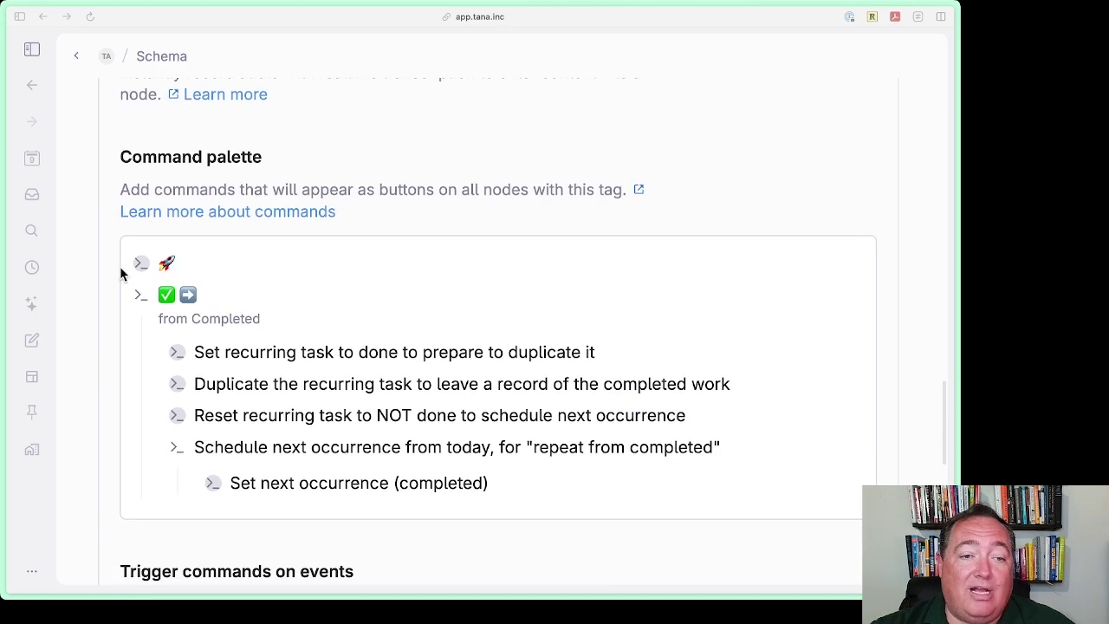
{"action": "left_click", "coordinate": [119, 266]}
{"action": "scroll", "coordinate": [384, 267], "scroll_direction": "up", "scroll_amount": 1}
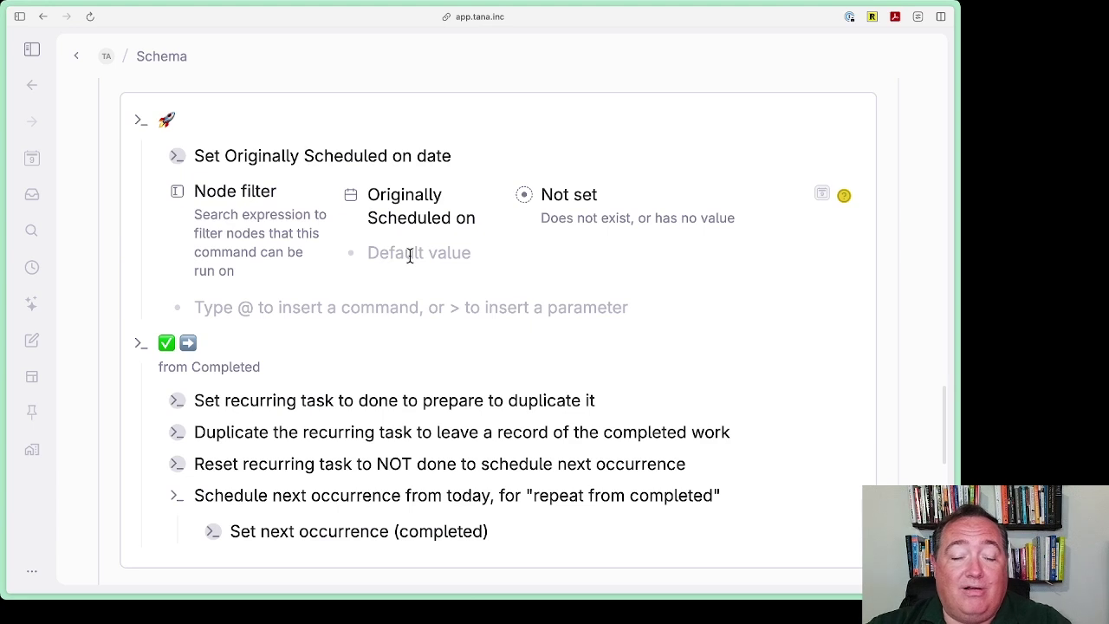
{"action": "left_click_drag", "start_coordinate": [257, 155], "coordinate": [418, 153]}
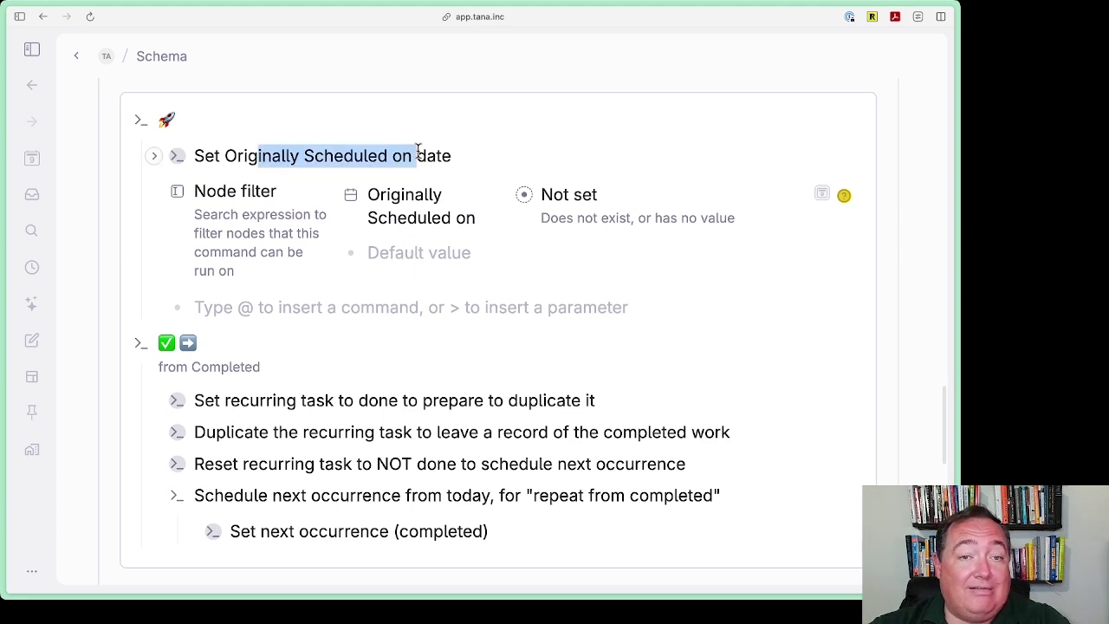
{"action": "left_click", "coordinate": [308, 171]}
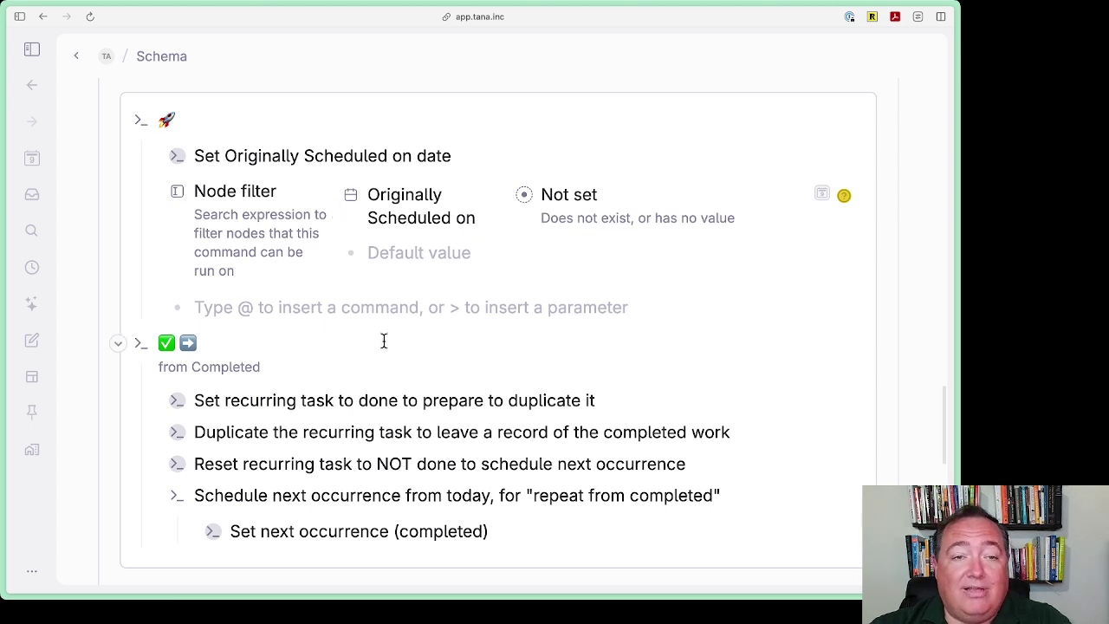
- Add a reference to the Set Originally Scheduled on date command below Set next occurrence (completed)
{"action": "scroll", "coordinate": [376, 342], "scroll_direction": "down", "scroll_amount": 2}
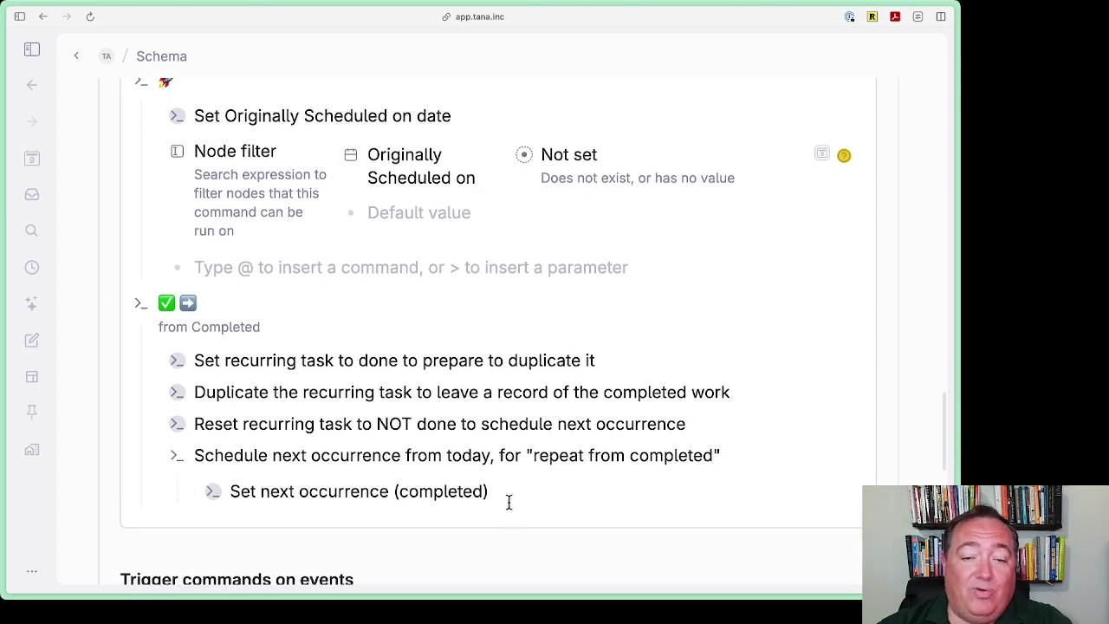
{"action": "key", "text": "Return"}
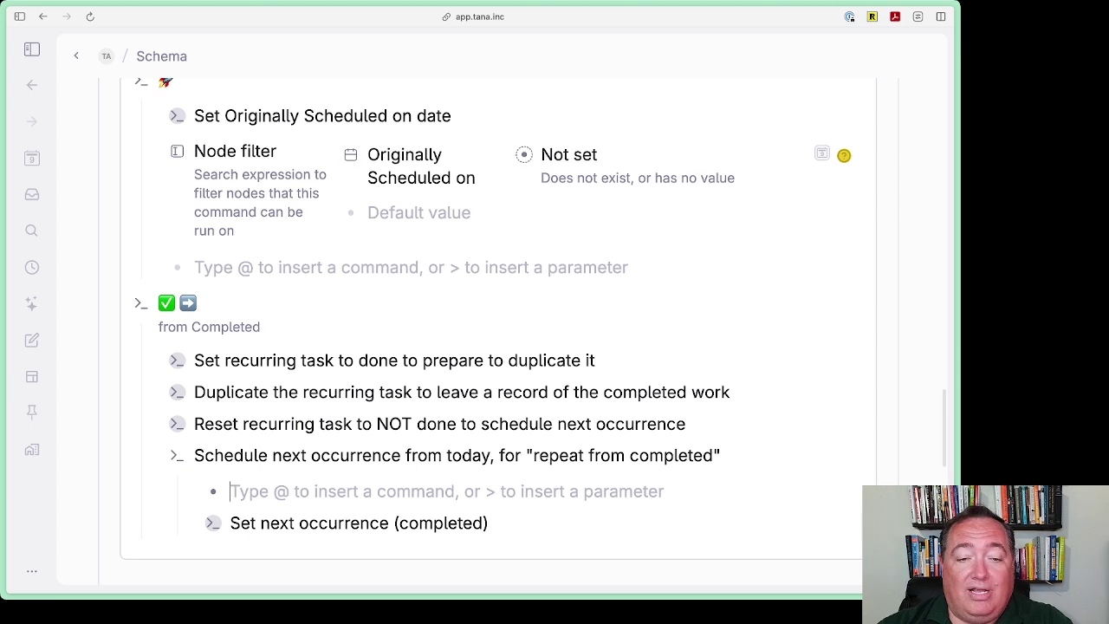
{"action": "key", "text": "super+shift+Down"}
{"action": "type", "text": "Set Originally Scheduled on date"}
{"action": "left_click", "coordinate": [473, 491]}
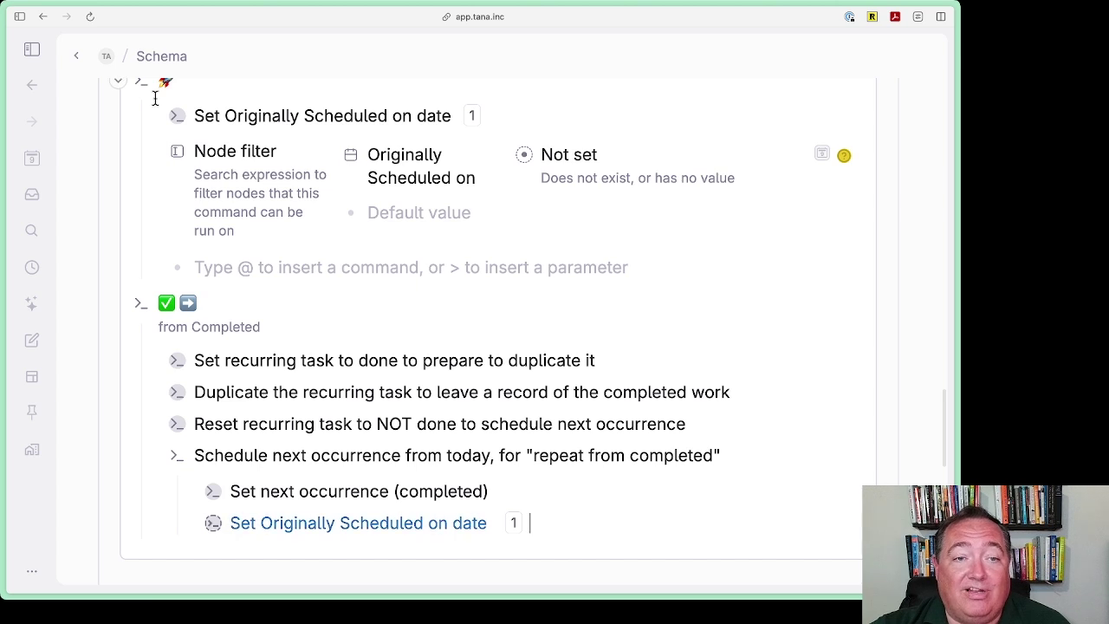
- Collapse the rocket command and the Schedule next occurrence from today command in the command palette
{"action": "scroll", "coordinate": [154, 98], "scroll_direction": "up", "scroll_amount": 2}
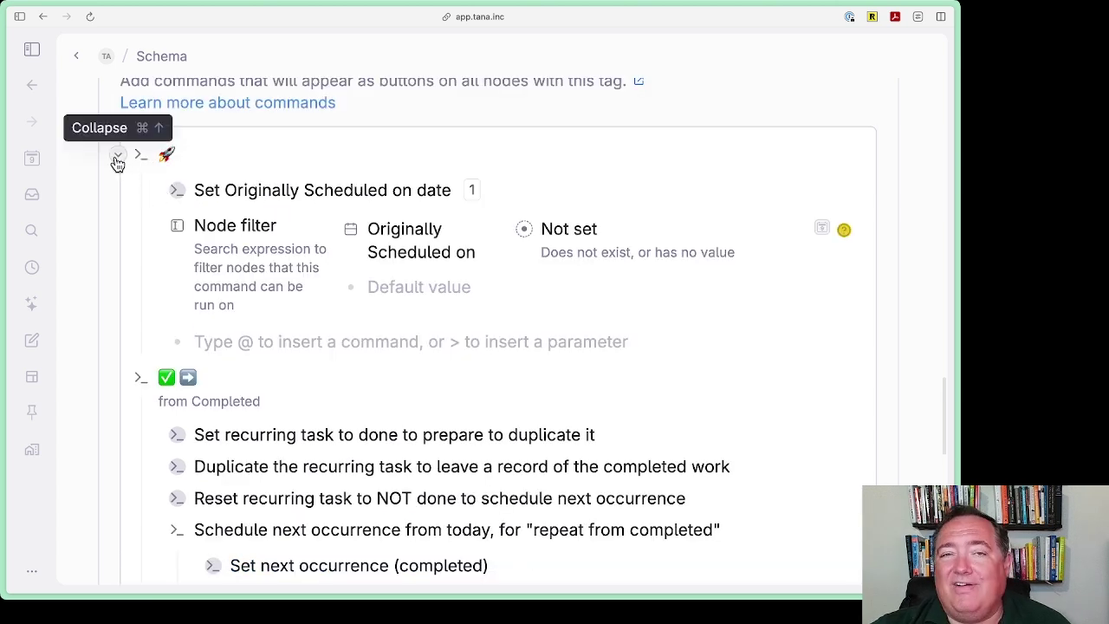
{"action": "left_click", "coordinate": [117, 164]}
{"action": "scroll", "coordinate": [389, 366], "scroll_direction": "down", "scroll_amount": 4}
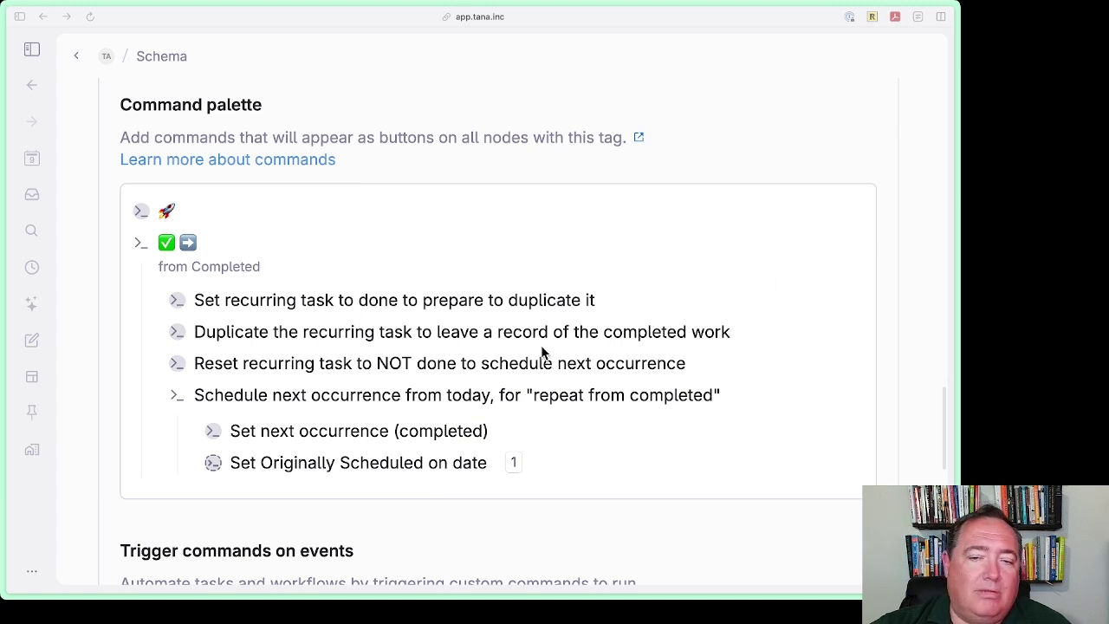
{"action": "left_click", "coordinate": [161, 399]}
{"action": "left_click", "coordinate": [160, 398]}
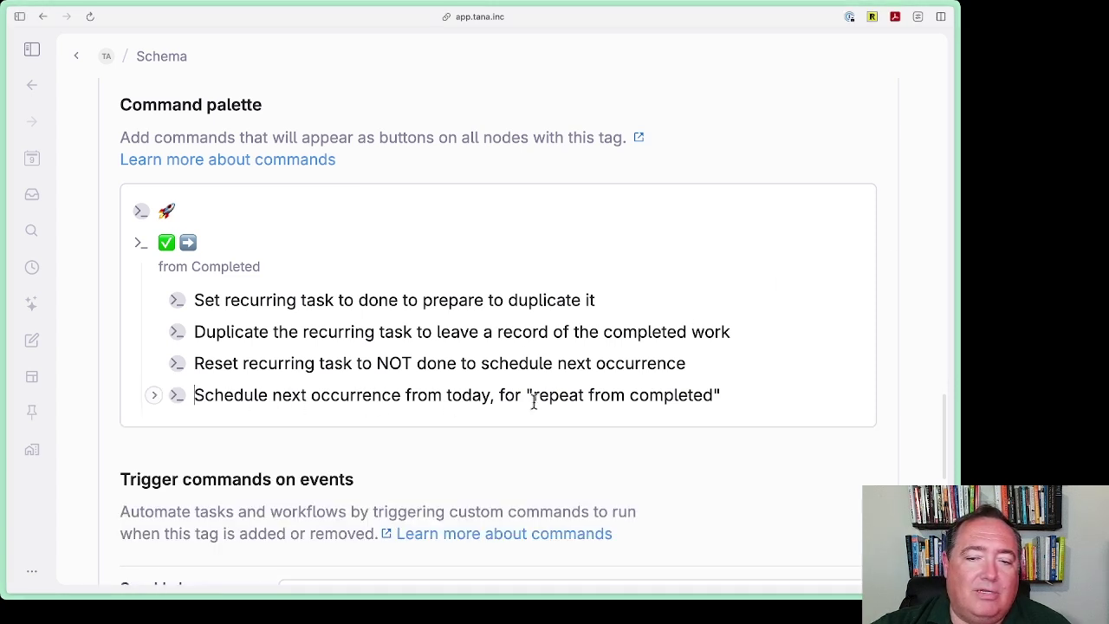
- Add a command node named "Remove reference from Agenda (if it's a reference)" after the Schedule next occurrence from today command
{"action": "left_click", "coordinate": [743, 395]}
{"action": "key", "text": "Return"}
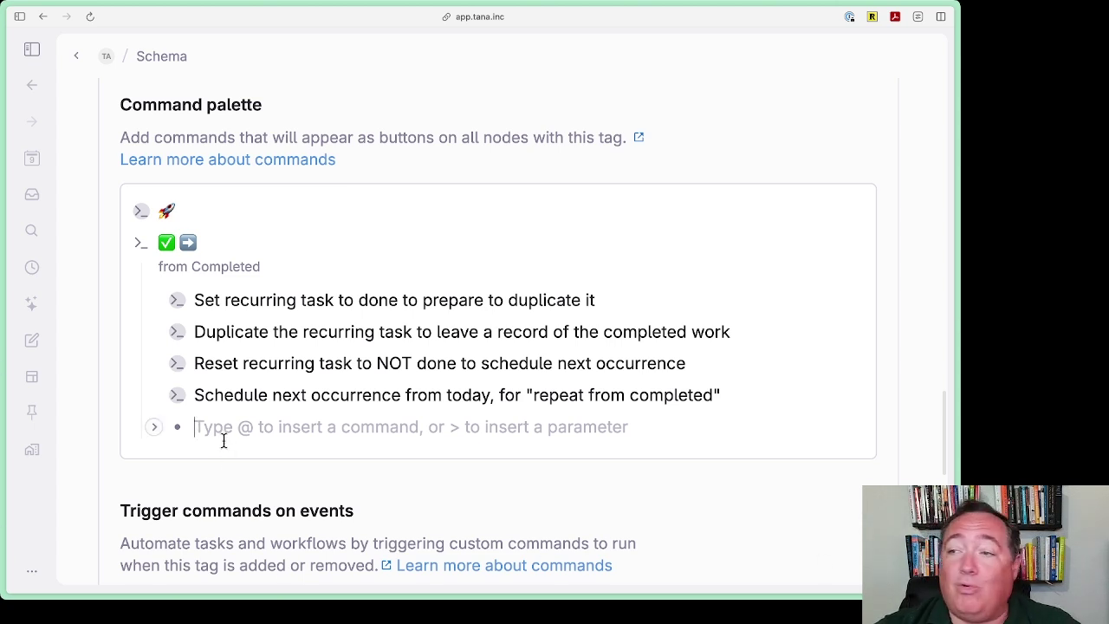
{"action": "key", "text": "super+Tab"}
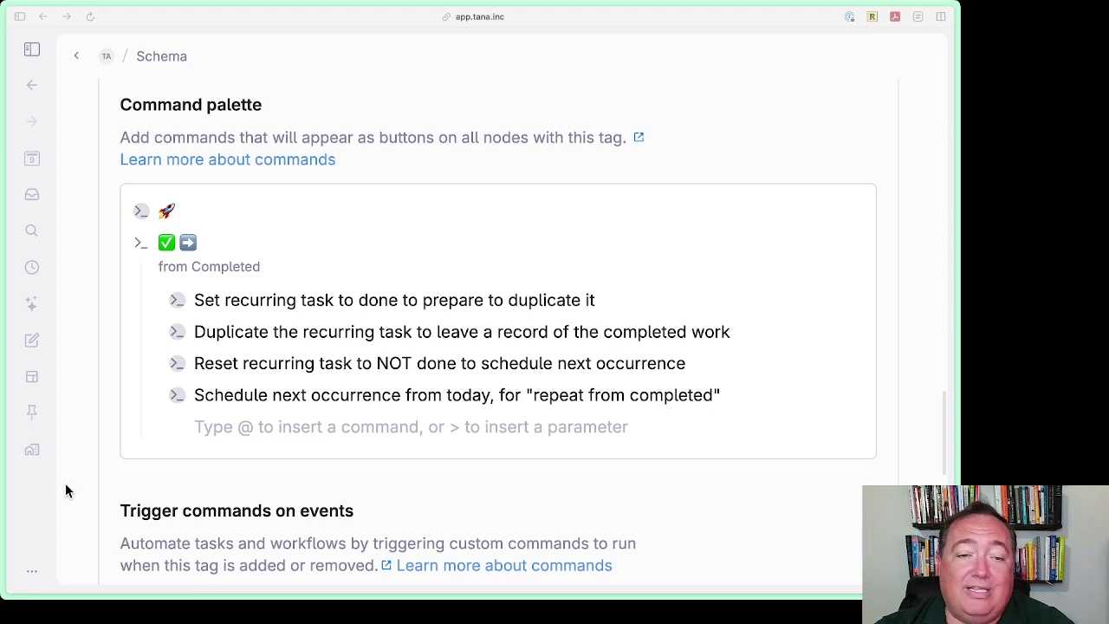
{"action": "left_click", "coordinate": [208, 426]}
{"action": "type", "text": "Remove reference from Agenda (if it's a reference)"}
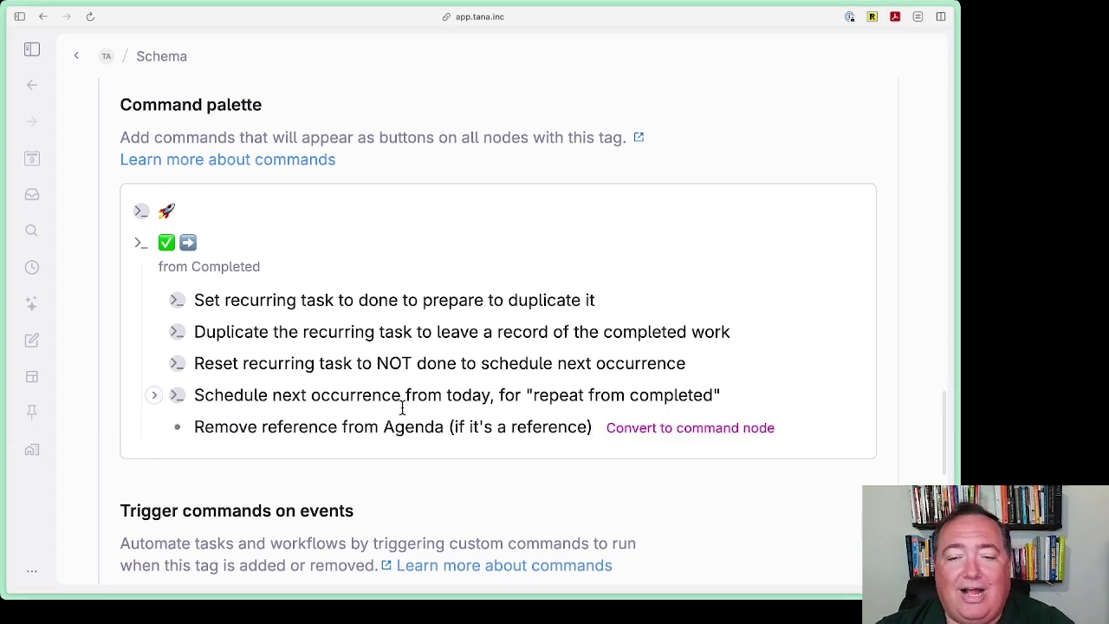
{"action": "left_click", "coordinate": [725, 427]}
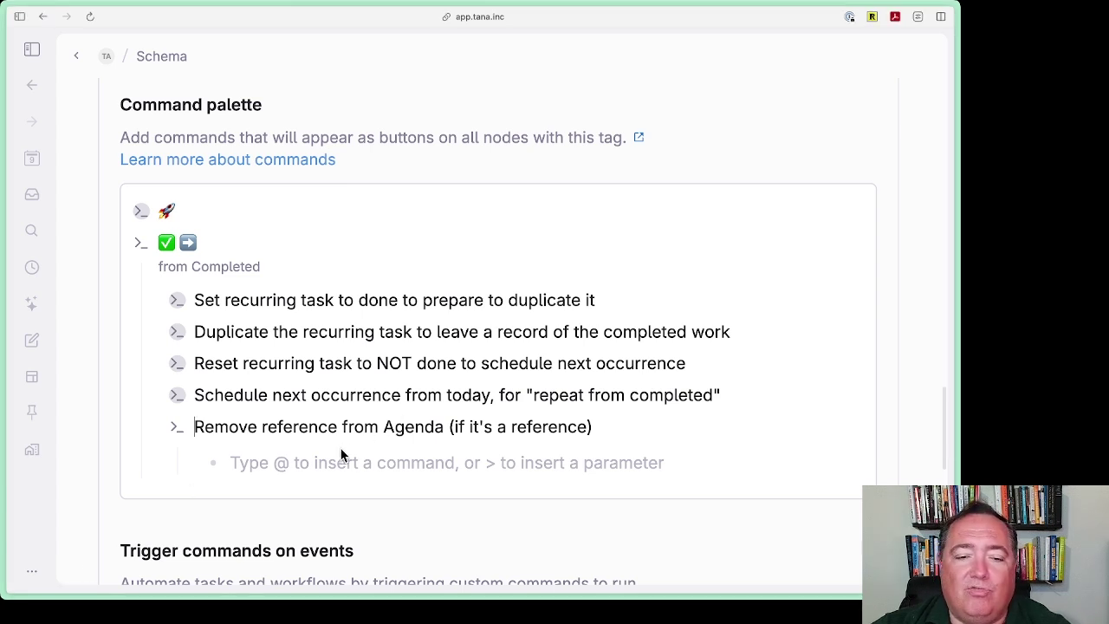
- Insert the Run a command line command system command inside the Remove reference from Agenda command
{"action": "type", "text": "@run"}
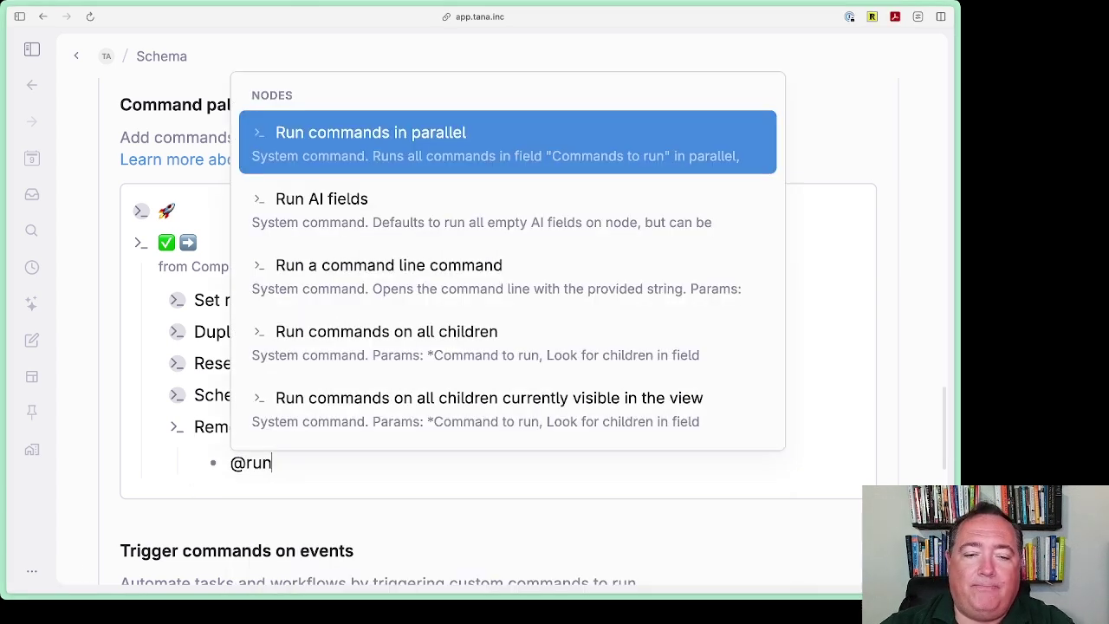
{"action": "key", "text": "Down"}
{"action": "key", "text": "Down"}
{"action": "key", "text": "Return"}
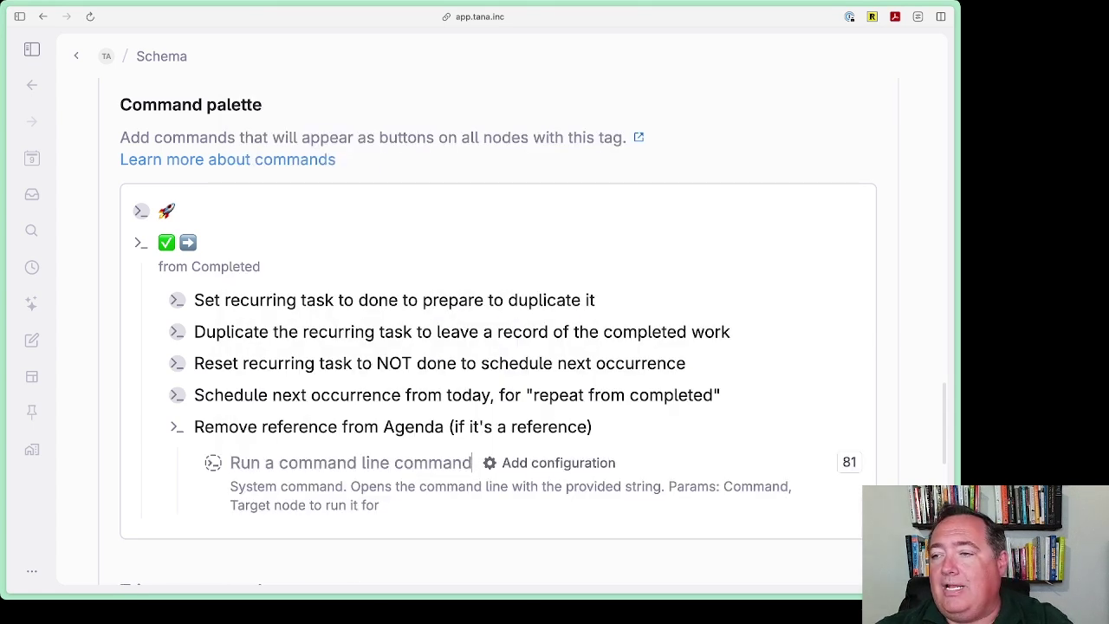
{"action": "key", "text": "super+Tab"}
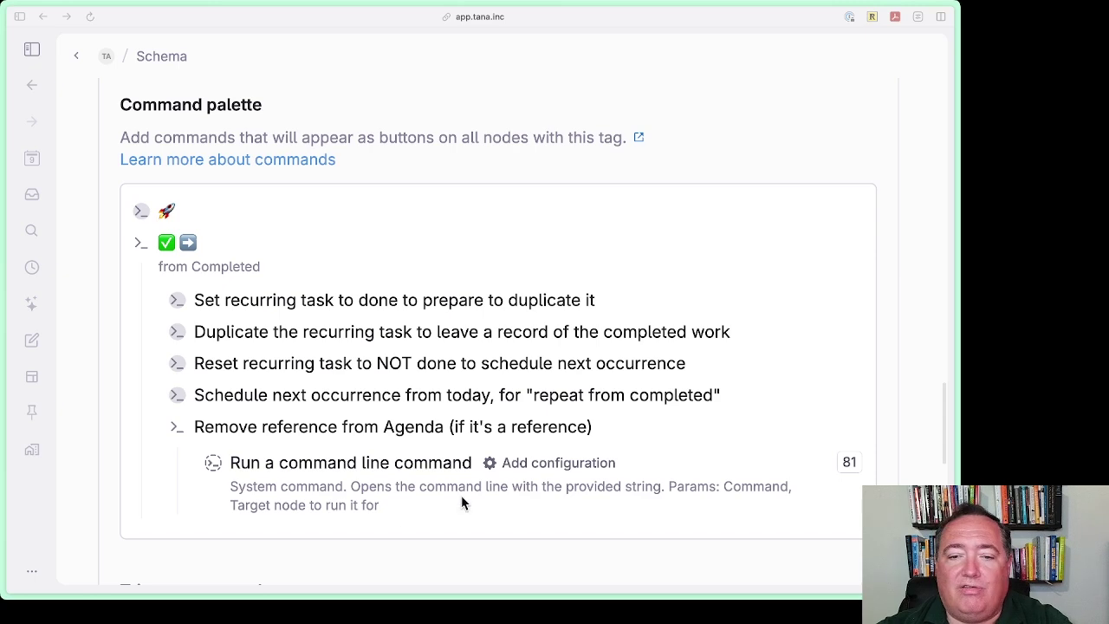
- Set the Run a command line command's Commands parameter to "Remove reference" and collapse the Remove reference from Agenda command
{"action": "left_click", "coordinate": [559, 462]}
{"action": "type", "text": "Remove reference"}
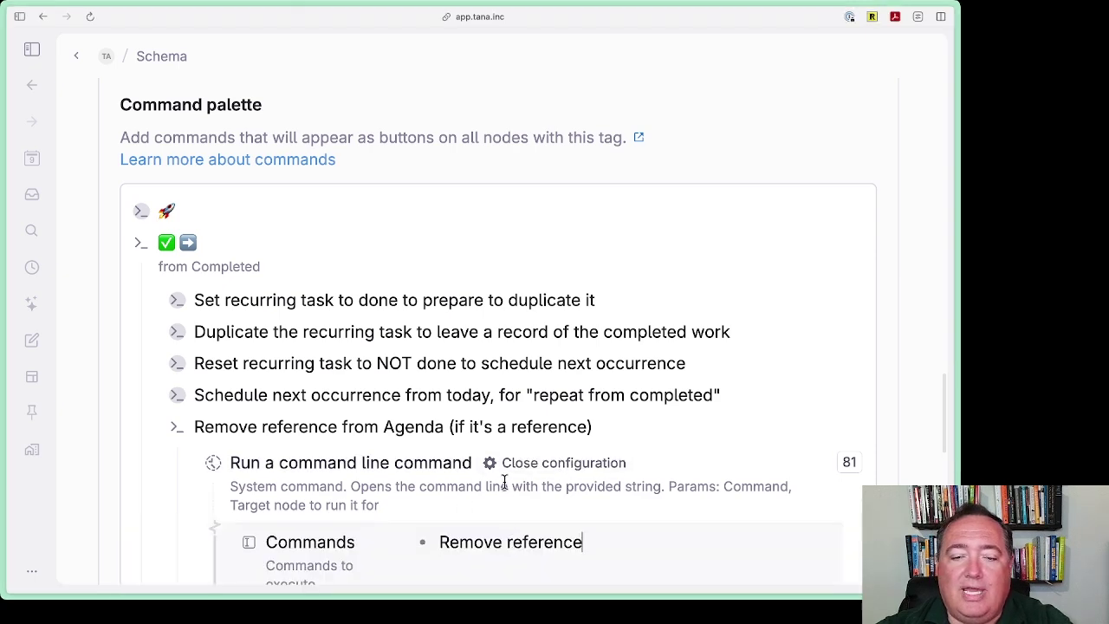
{"action": "scroll", "coordinate": [505, 478], "scroll_direction": "down", "scroll_amount": 5}
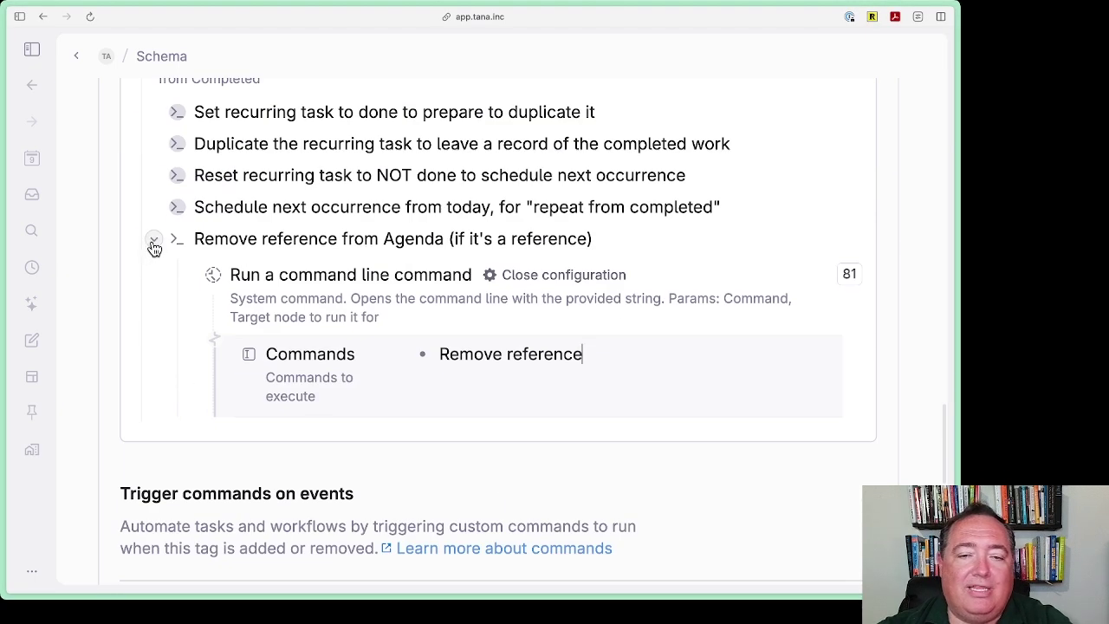
{"action": "left_click", "coordinate": [514, 277]}
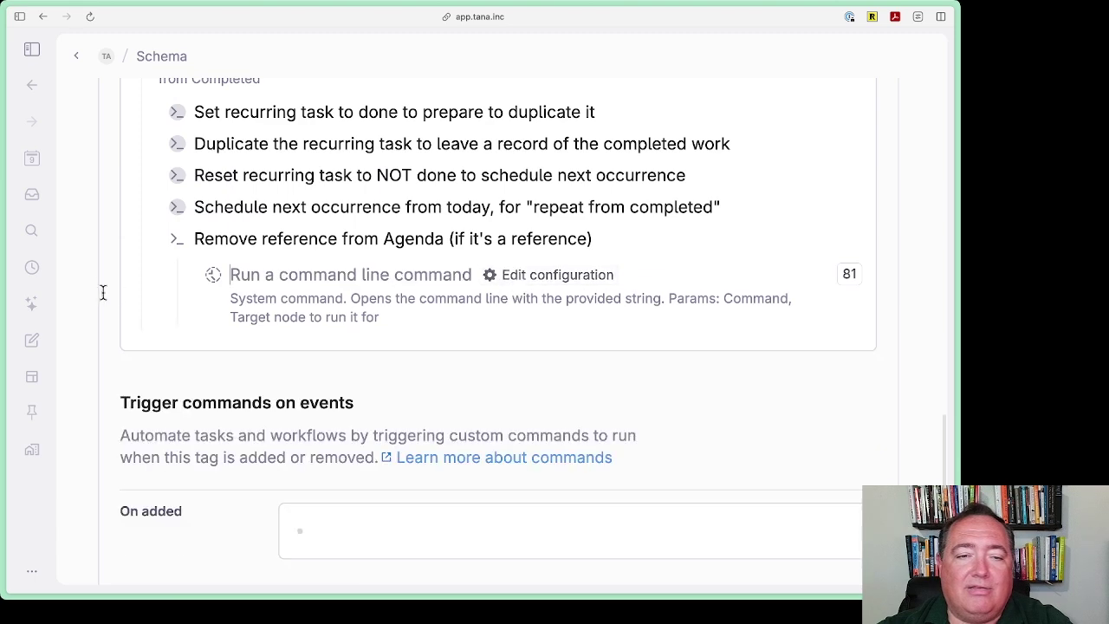
{"action": "left_click", "coordinate": [152, 240]}
{"action": "scroll", "coordinate": [265, 268], "scroll_direction": "up", "scroll_amount": 4}
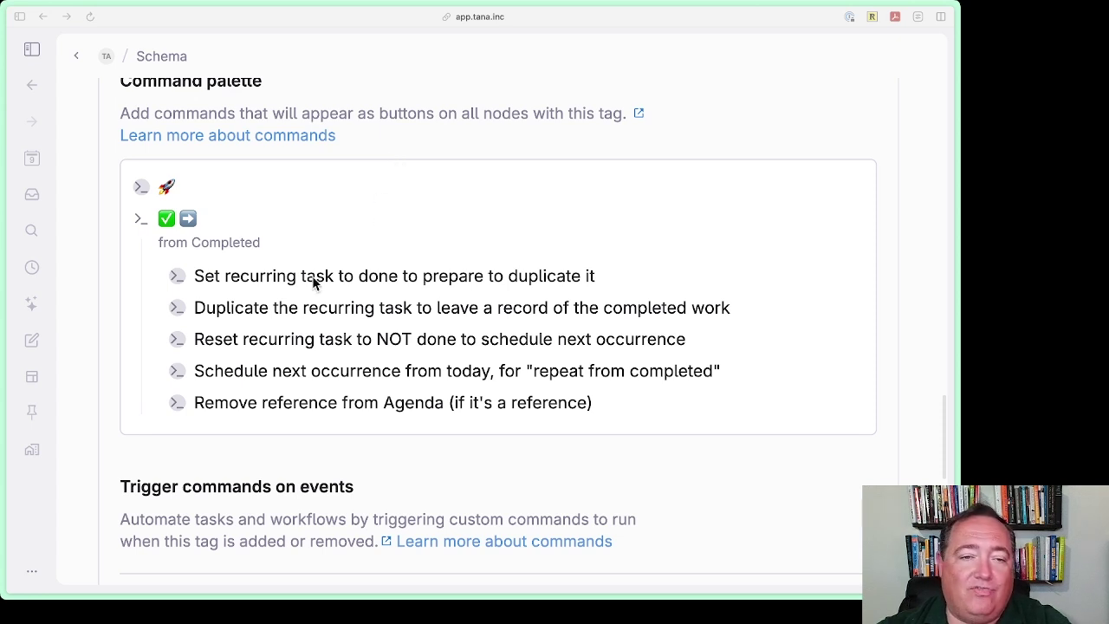
- Paste a copy of the ✅➡️ from Completed command as a new node at the end of the command palette
{"action": "left_click", "coordinate": [686, 396]}
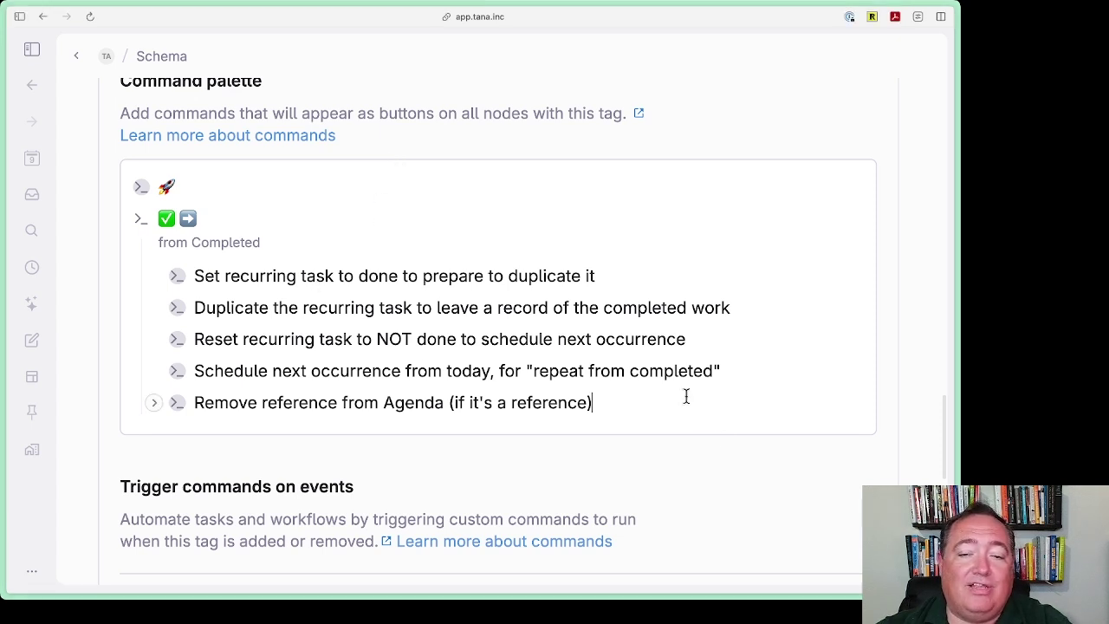
{"action": "key", "text": "Return"}
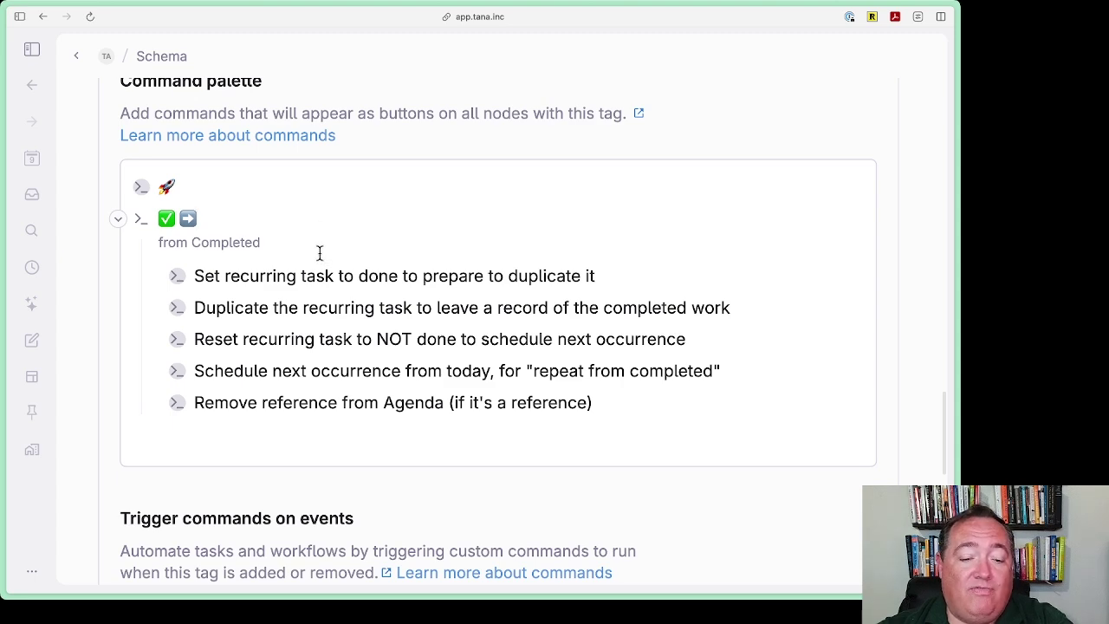
{"action": "left_click", "coordinate": [198, 445]}
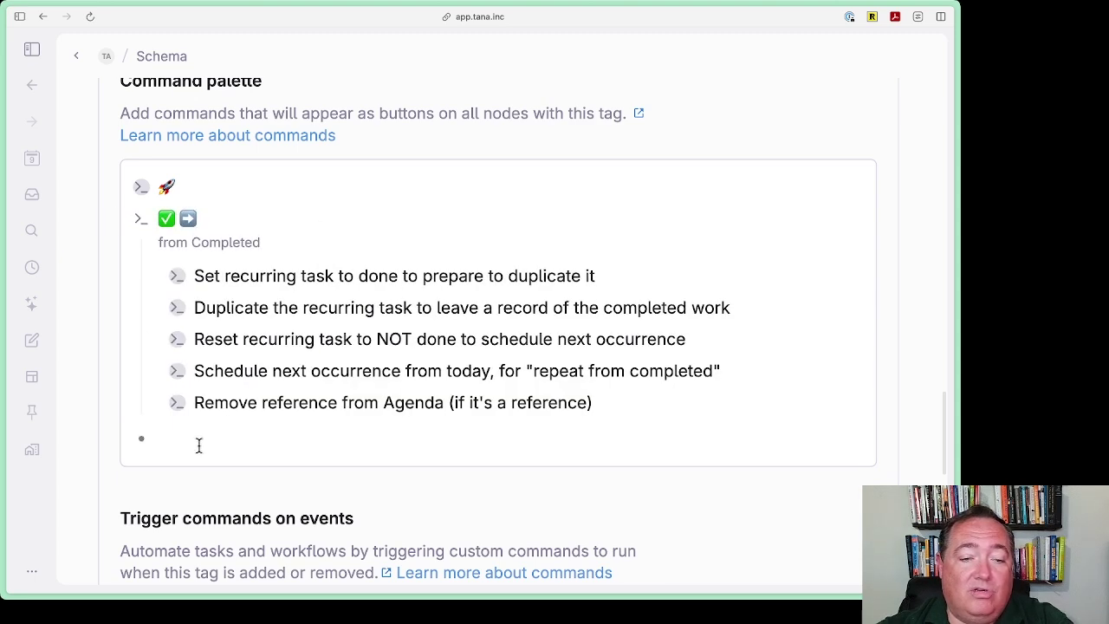
{"action": "key", "text": "ctrl+v"}
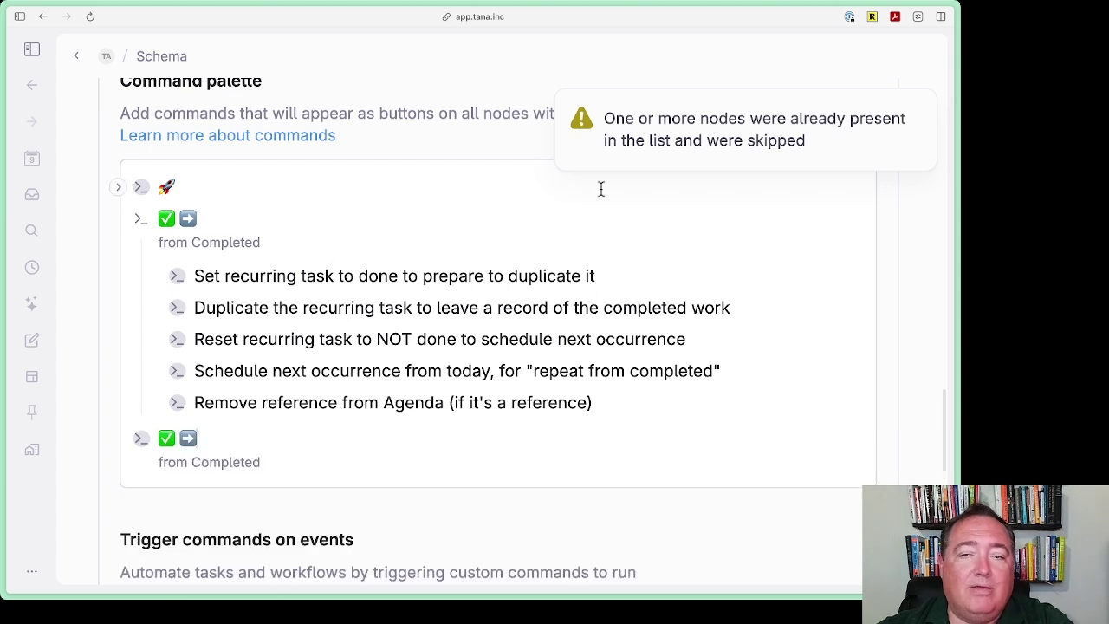
{"action": "left_click", "coordinate": [557, 92]}
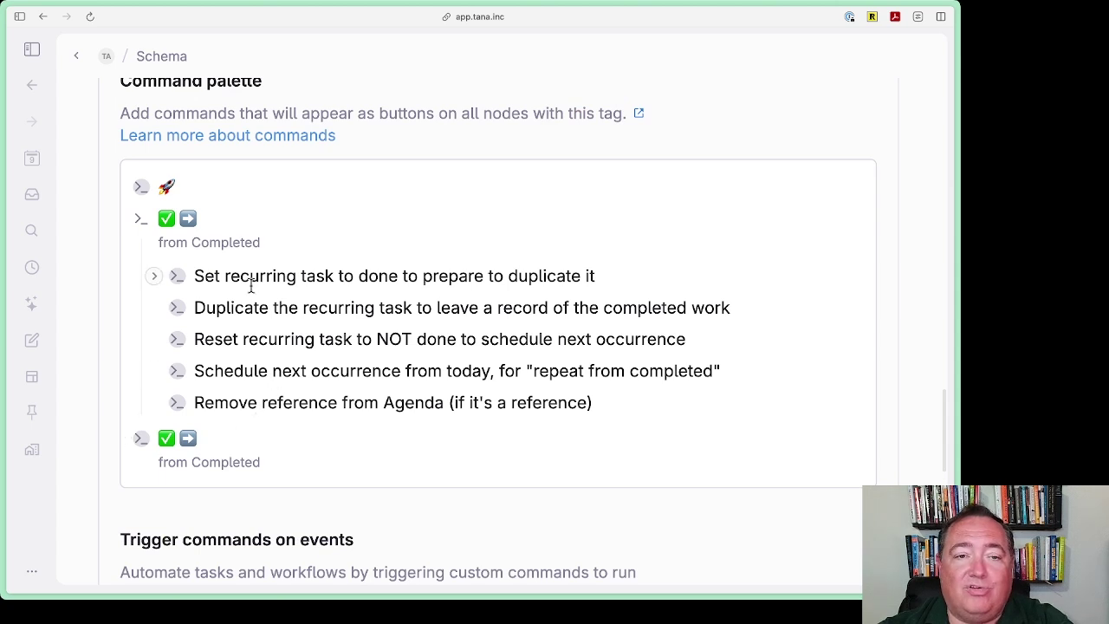
- Search the available commands for "duplicate" from the original ✅➡️ from Completed command
{"action": "left_click", "coordinate": [272, 225]}
{"action": "key", "text": "super+k"}
{"action": "type", "text": "du"}
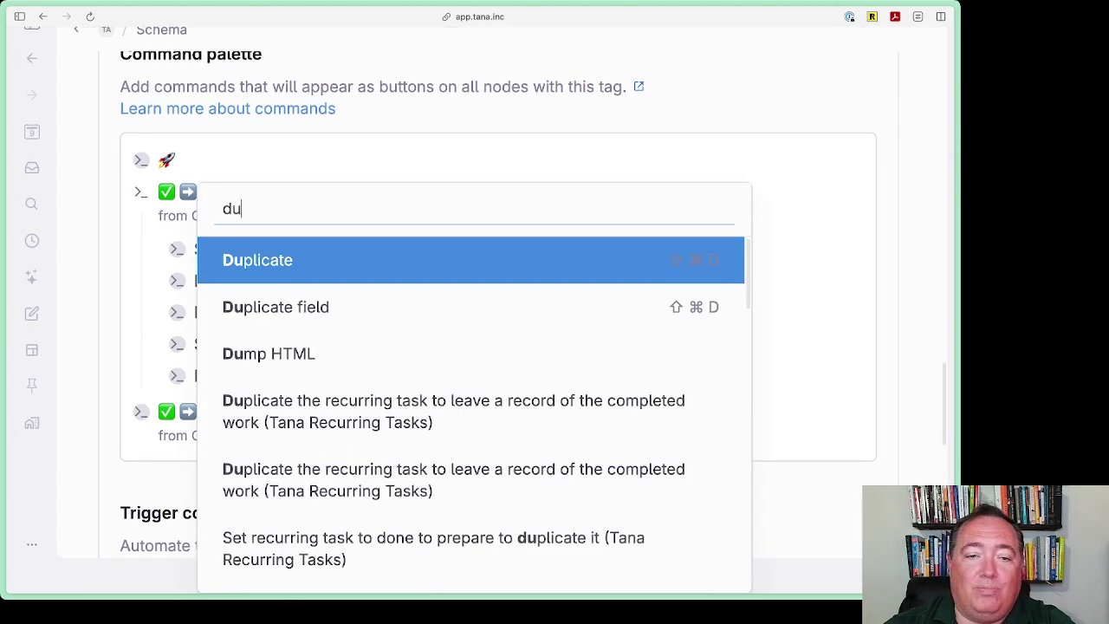
{"action": "type", "text": "plicate"}
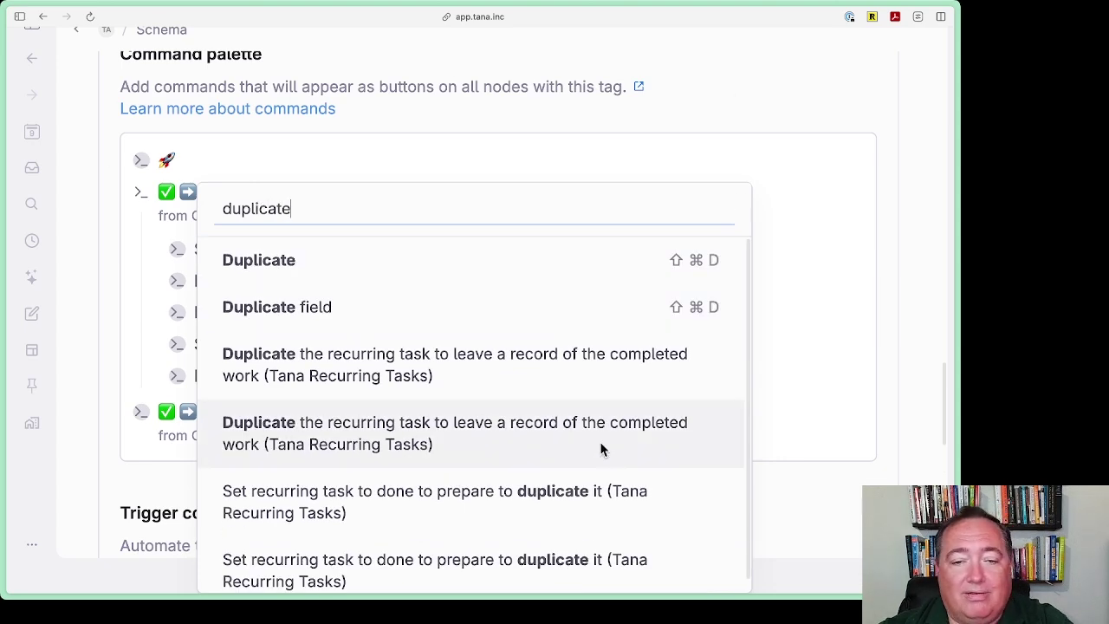
{"action": "left_click", "coordinate": [804, 301]}
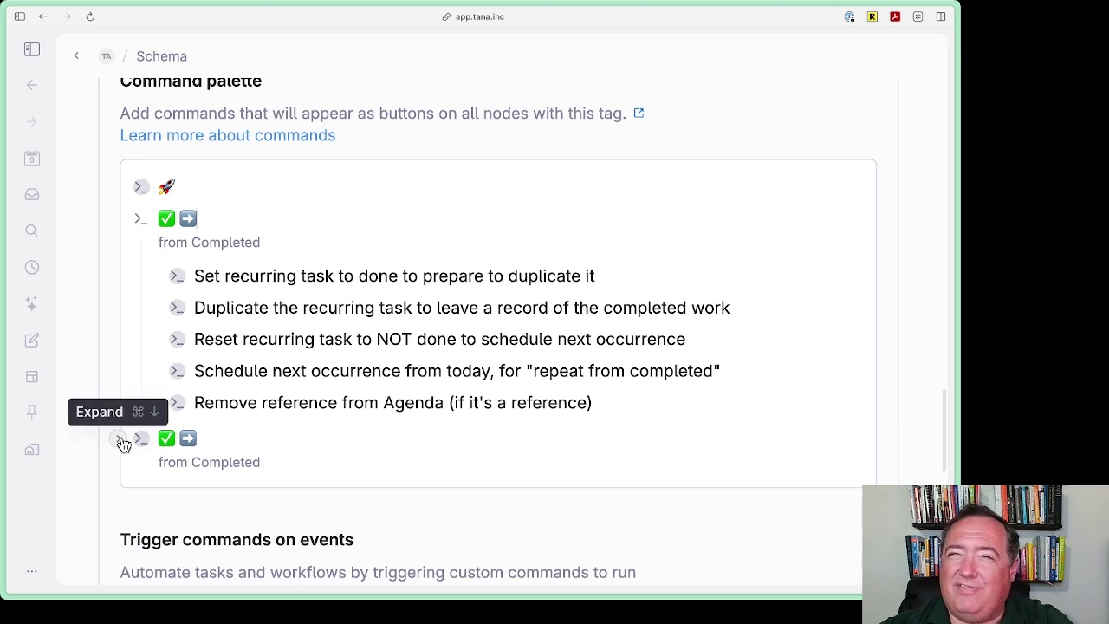
- Expand the copied ✅➡️ command and change its description to "from Scheduled"
{"action": "left_click", "coordinate": [121, 440]}
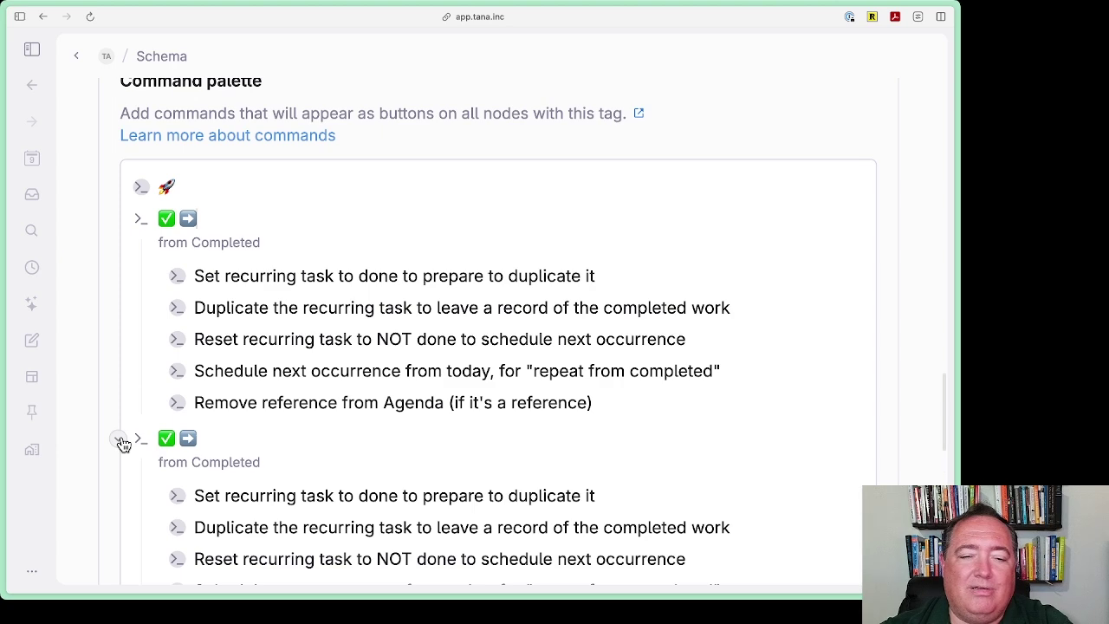
{"action": "scroll", "coordinate": [372, 388], "scroll_direction": "down", "scroll_amount": 3}
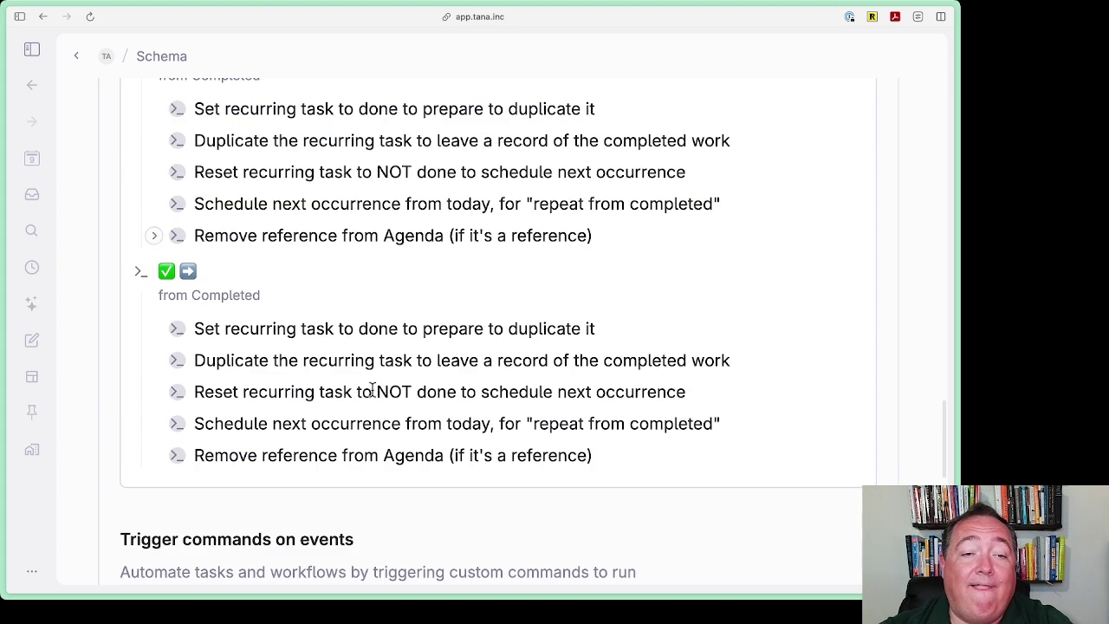
{"action": "scroll", "coordinate": [364, 393], "scroll_direction": "up", "scroll_amount": 1}
{"action": "scroll", "coordinate": [349, 397], "scroll_direction": "up", "scroll_amount": 1}
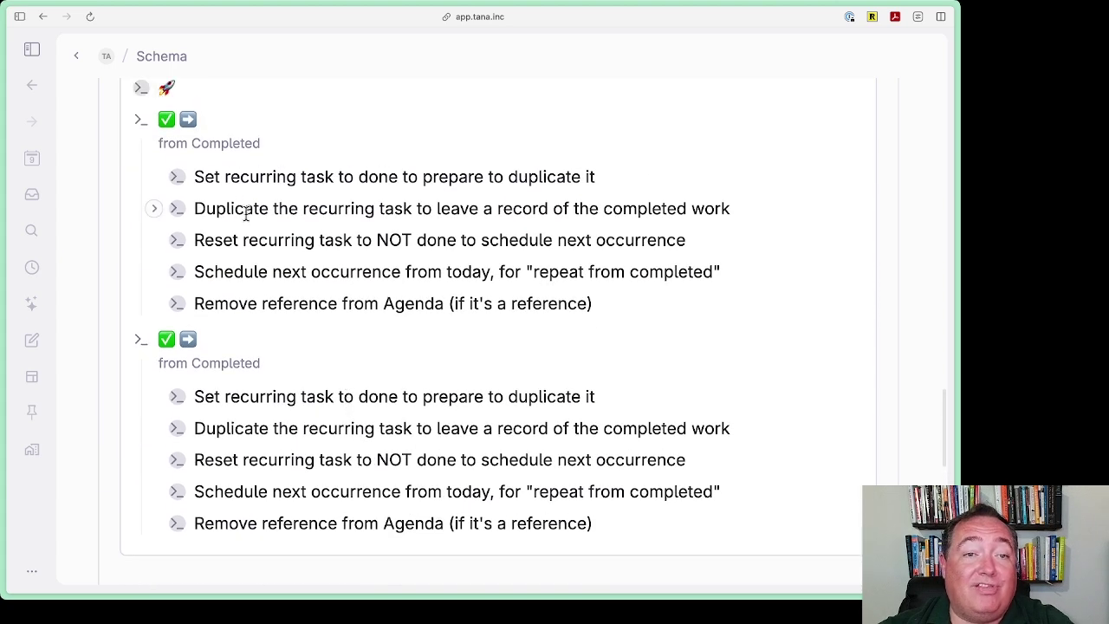
{"action": "double_click", "coordinate": [230, 364]}
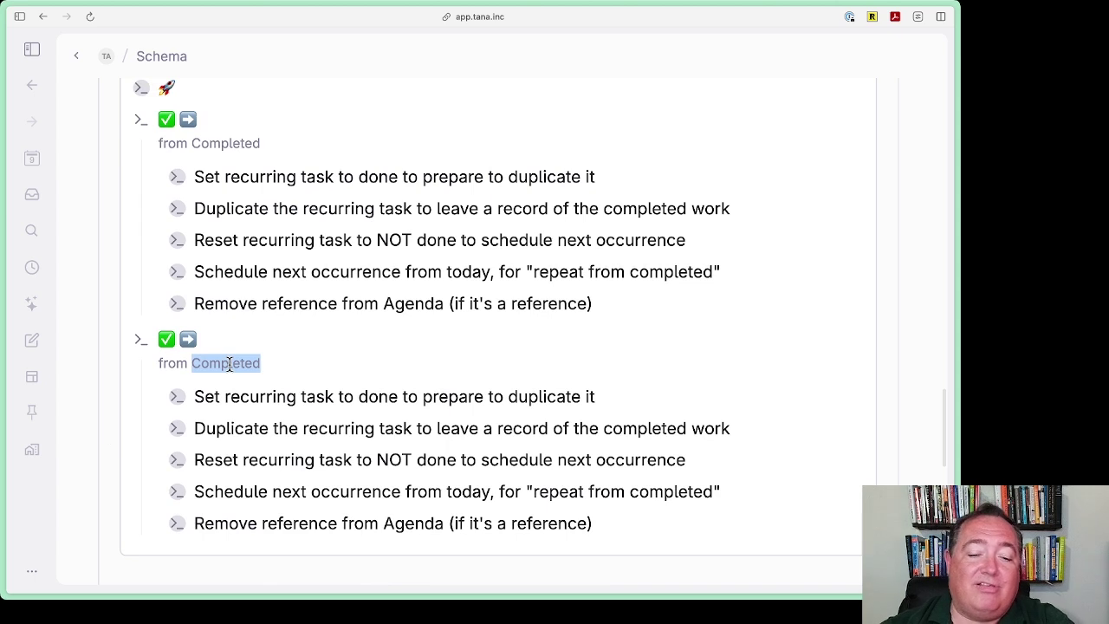
{"action": "type", "text": "Schedul"}
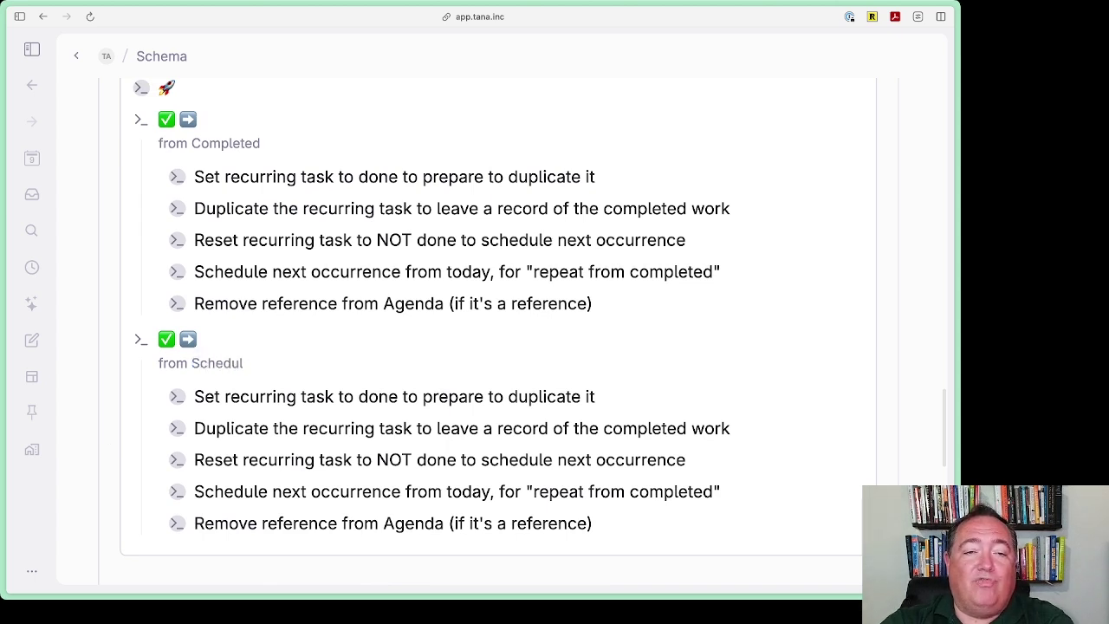
{"action": "type", "text": "ed"}
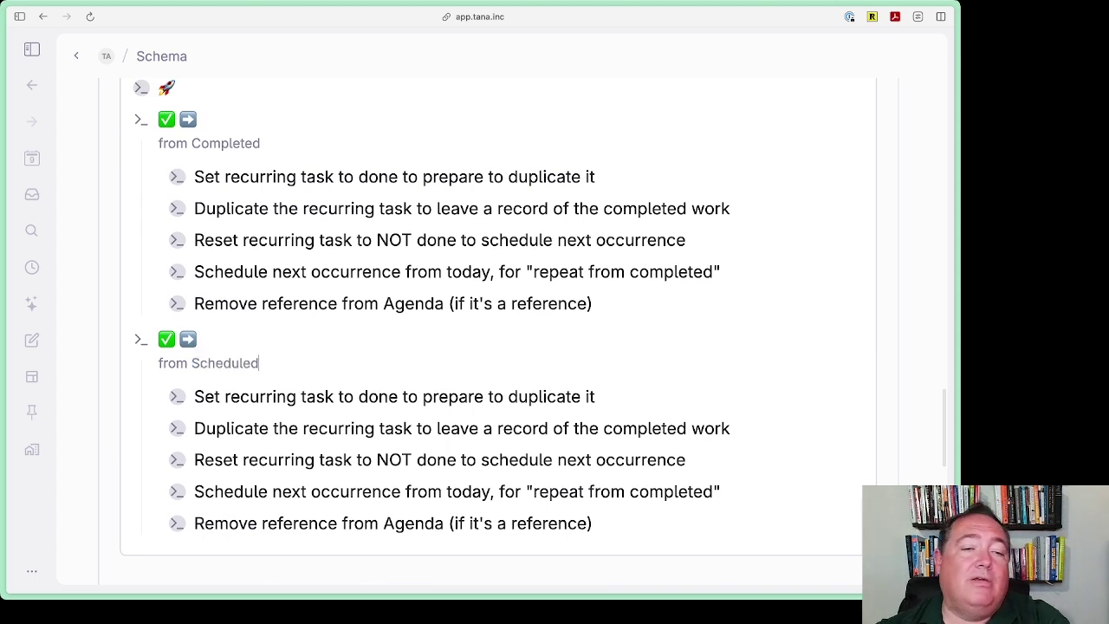
- Replace the copied "Set recurring task to done to prepare to duplicate it" command under from Scheduled with a reference to the original
{"action": "left_click", "coordinate": [154, 400]}
{"action": "left_click", "coordinate": [154, 397]}
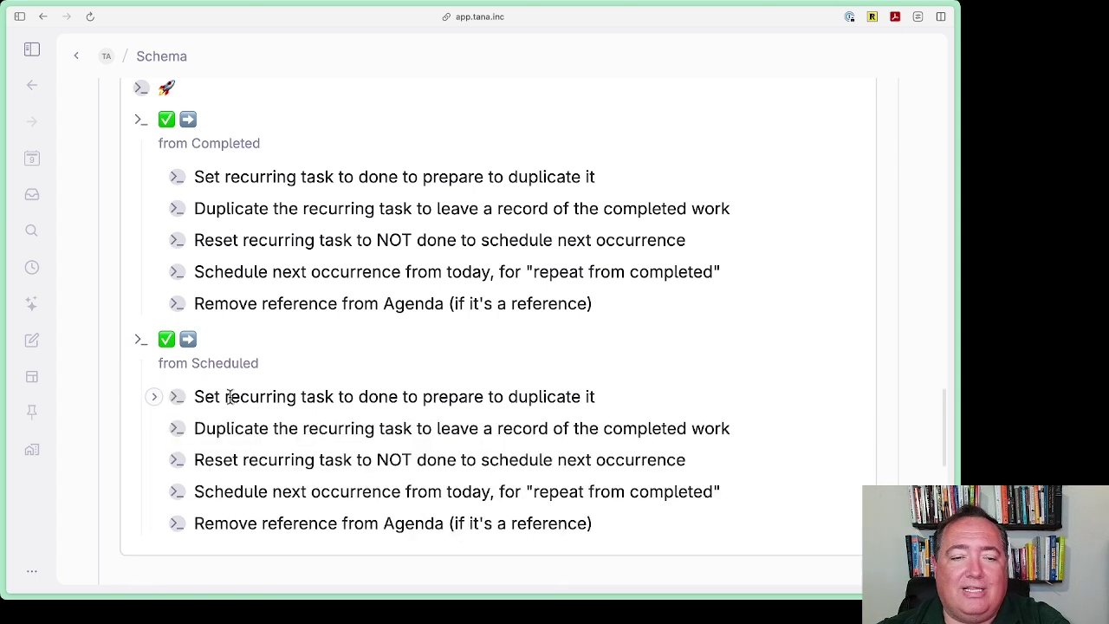
{"action": "key", "text": "Escape"}
{"action": "key", "text": "BackSpace"}
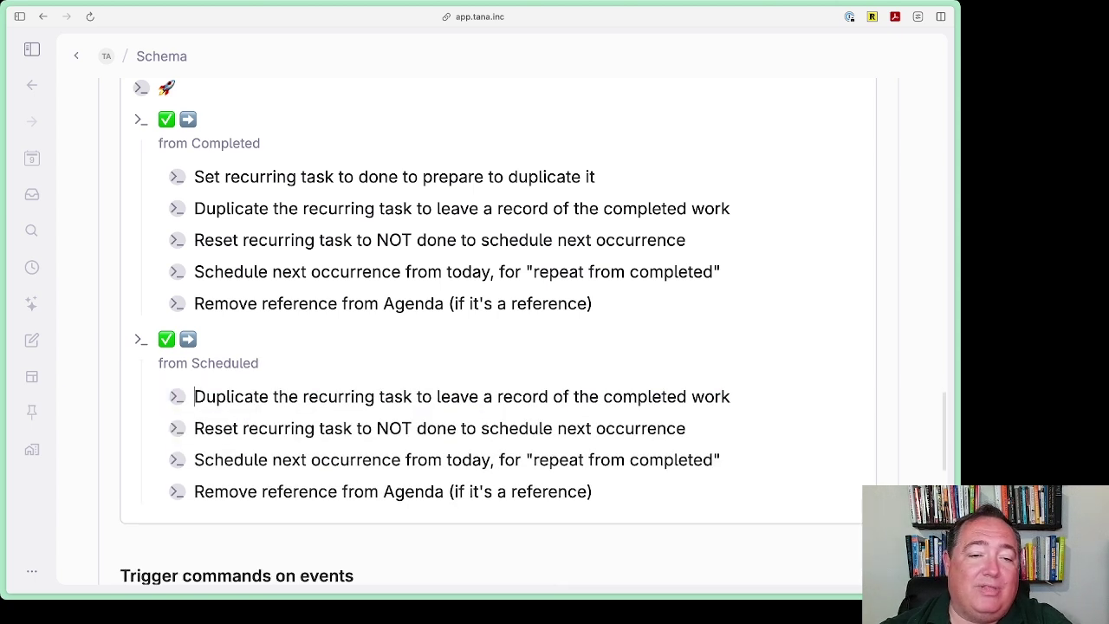
{"action": "left_click", "coordinate": [241, 177]}
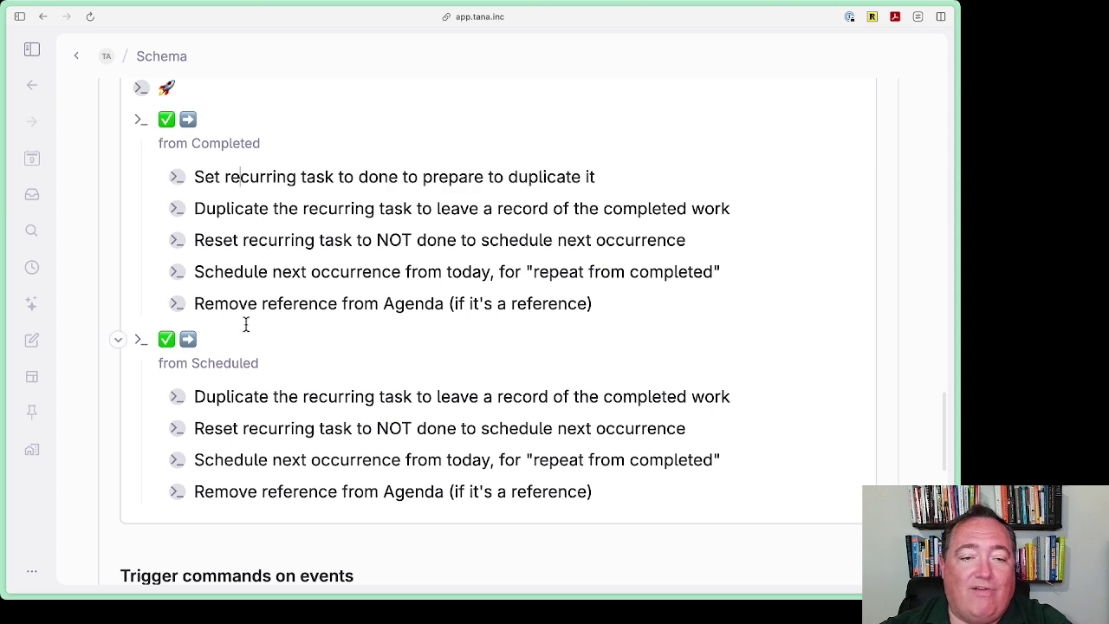
{"action": "left_click", "coordinate": [241, 396]}
{"action": "key", "text": "Return"}
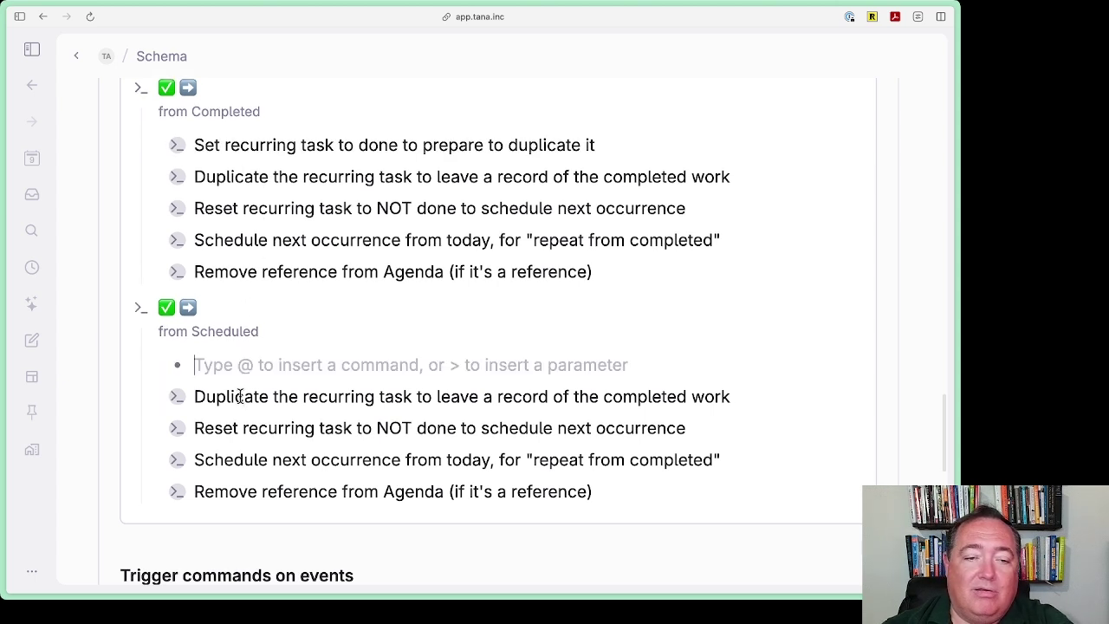
{"action": "type", "text": "Set recurring task to done to prepare to duplicate it"}
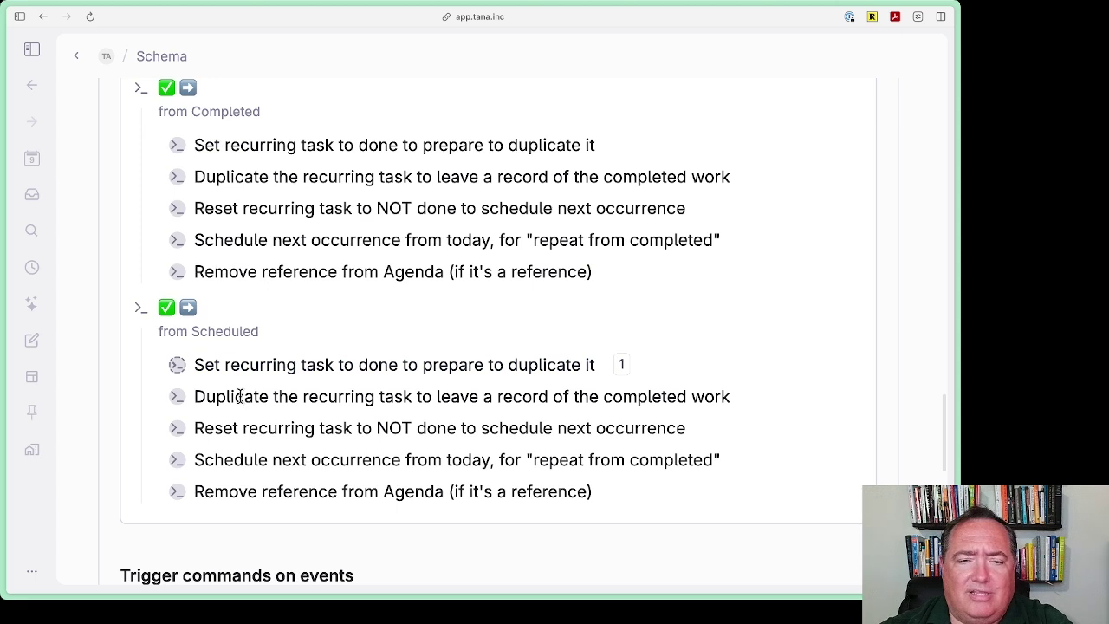
- Replace the copied "Duplicate the recurring task to leave a record of the completed work" command with a reference to the original
{"action": "left_click", "coordinate": [270, 177]}
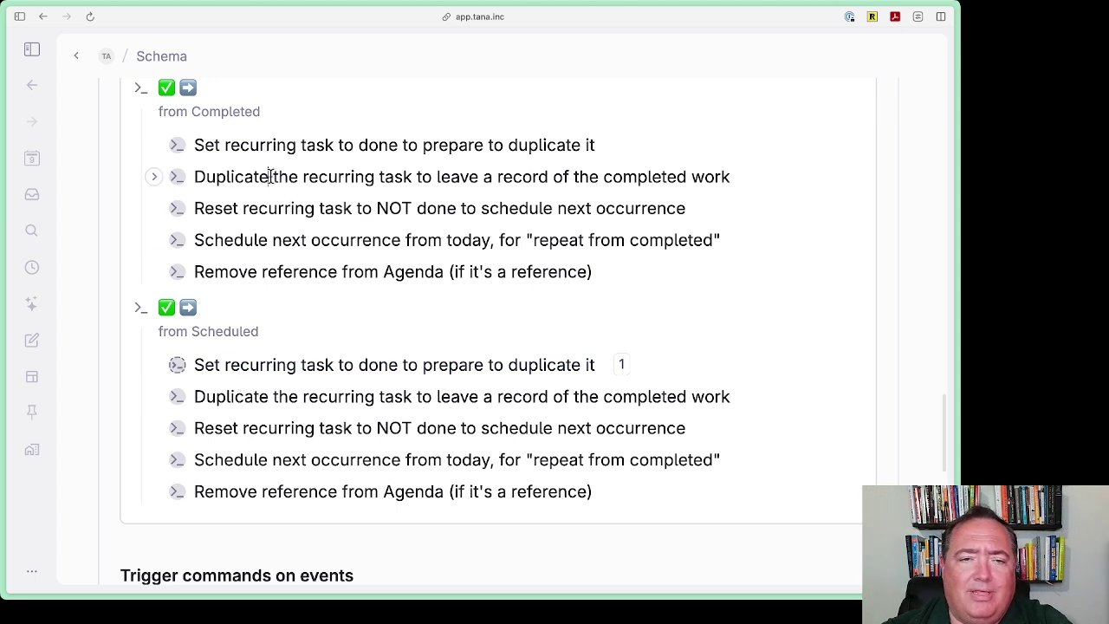
{"action": "left_click", "coordinate": [666, 362]}
{"action": "key", "text": "Return"}
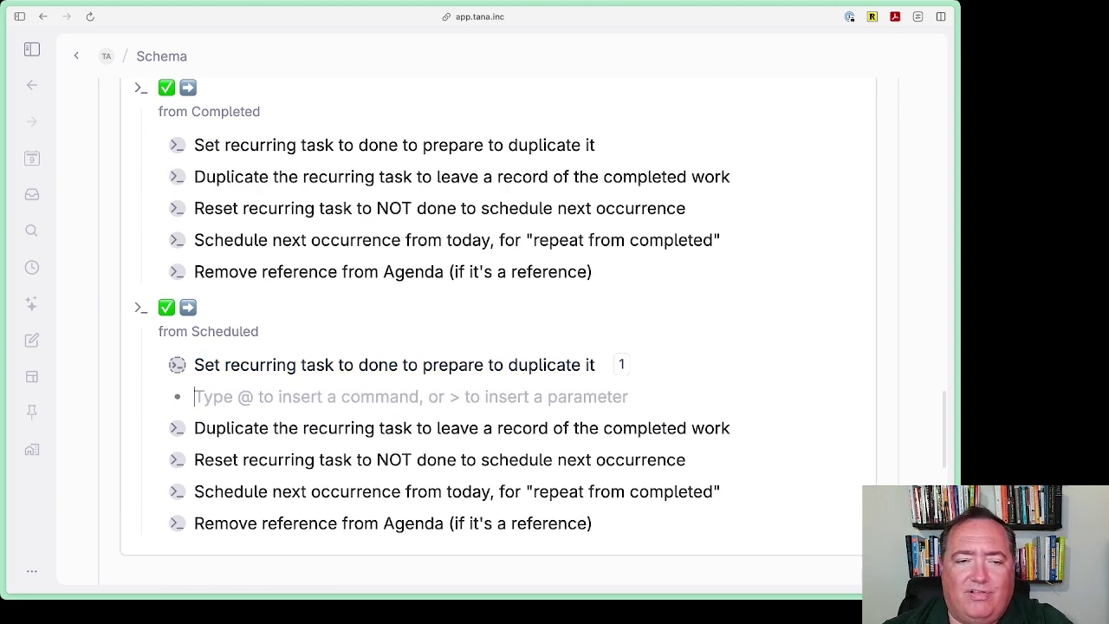
{"action": "type", "text": "Duplicate the recurring task to leave a record of the completed work"}
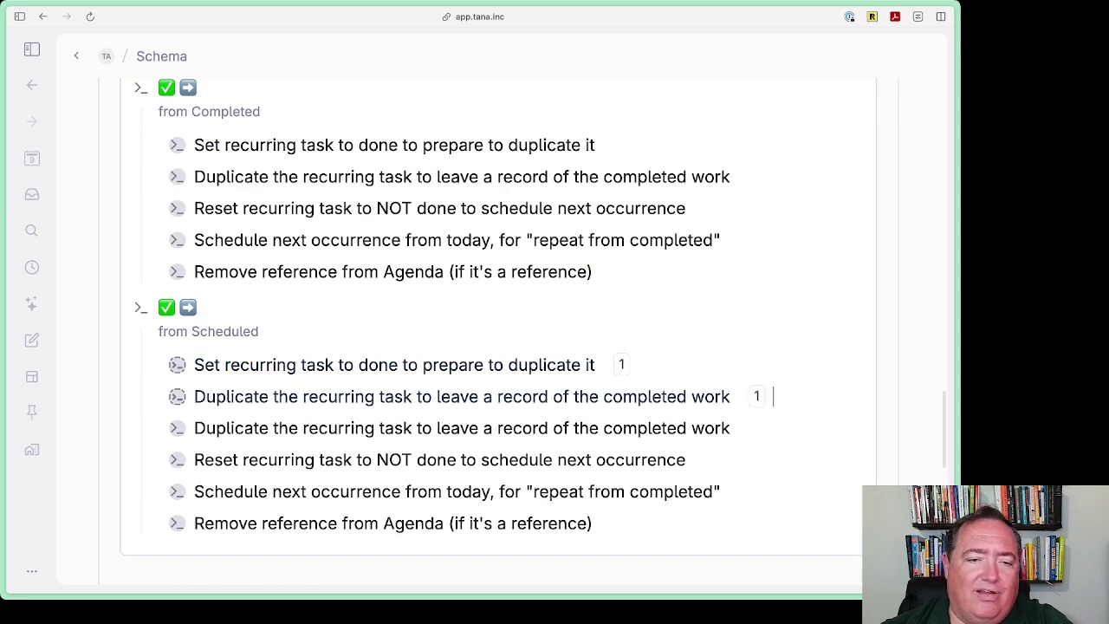
{"action": "left_click", "coordinate": [384, 423]}
{"action": "key", "text": "Escape"}
{"action": "key", "text": "BackSpace"}
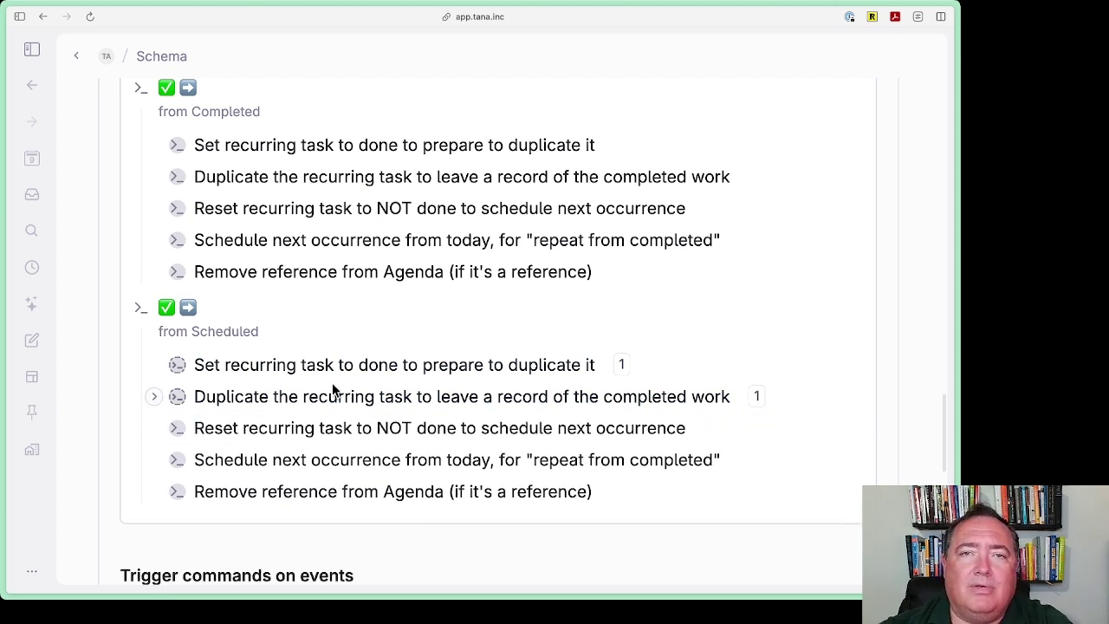
- Replace the copied "Reset recurring task to NOT done to schedule next occurrence" command with a reference to the original
{"action": "left_click", "coordinate": [325, 208]}
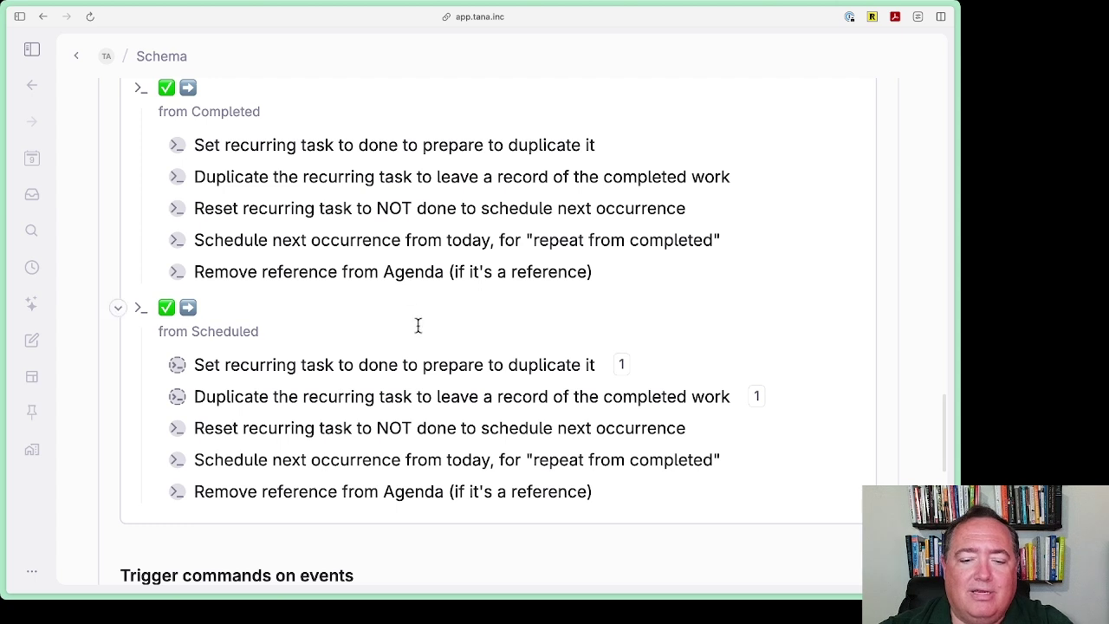
{"action": "left_click", "coordinate": [794, 401]}
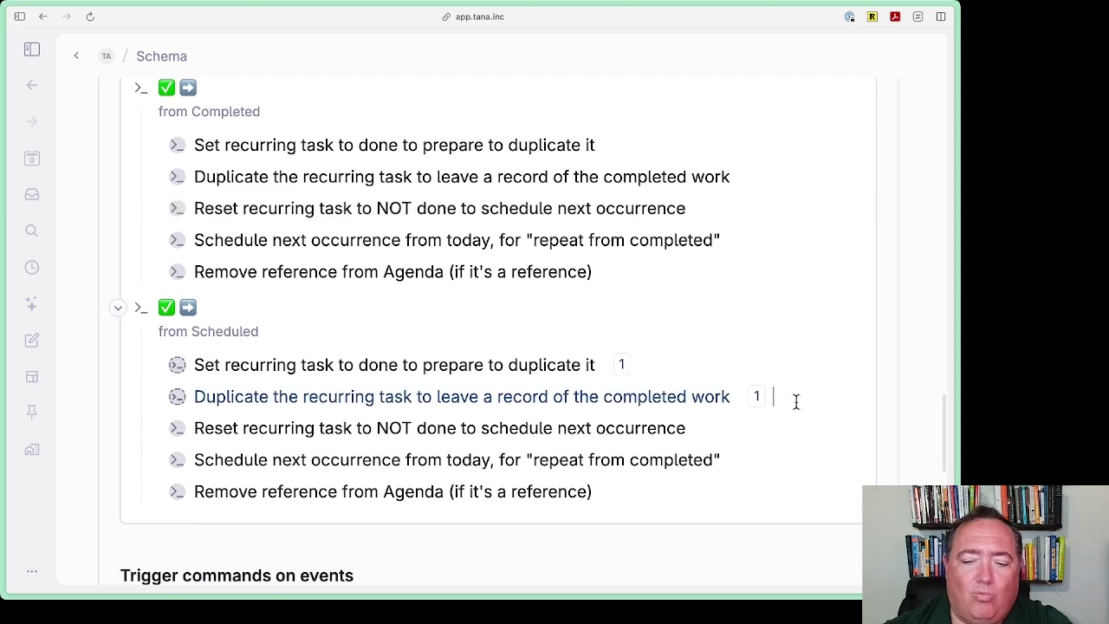
{"action": "key", "text": "Return"}
{"action": "type", "text": "Reset recurring task to NOT done to schedule next occurrence"}
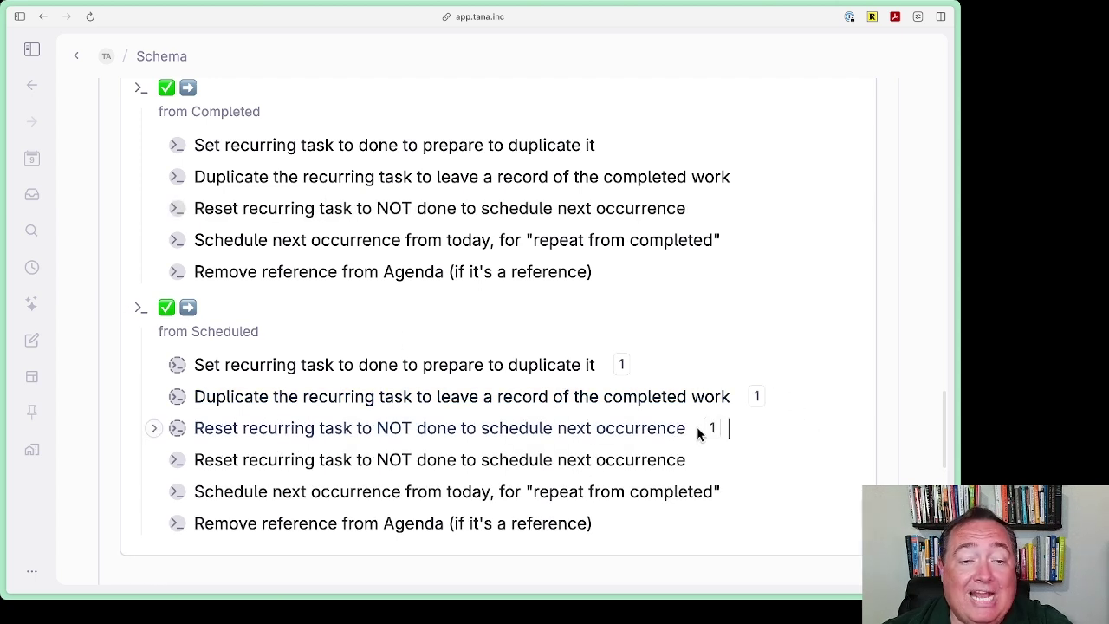
{"action": "left_click", "coordinate": [755, 456]}
{"action": "key", "text": "Escape"}
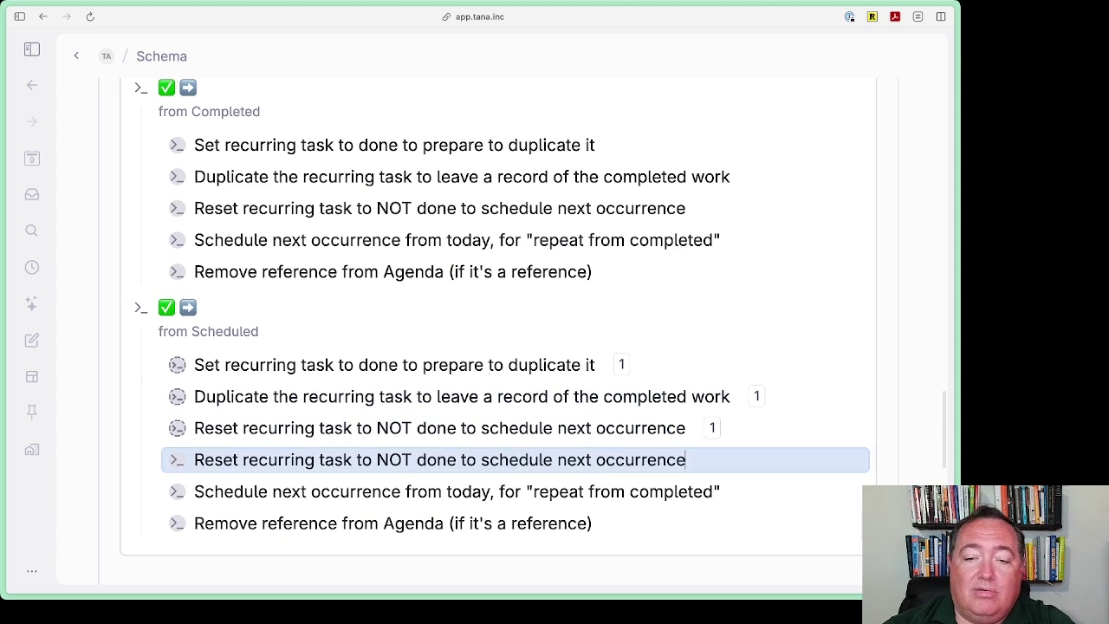
{"action": "key", "text": "BackSpace"}
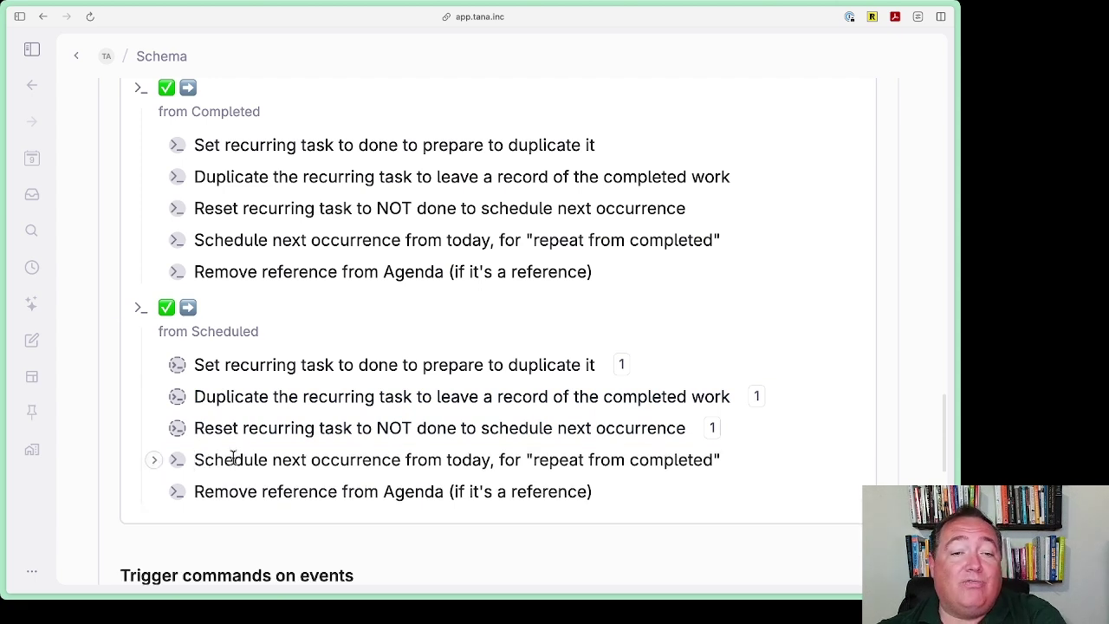
- Change "repeat from completed" to "repeat from scheduled" in the name of the Schedule next occurrence command under from Scheduled
{"action": "double_click", "coordinate": [648, 461]}
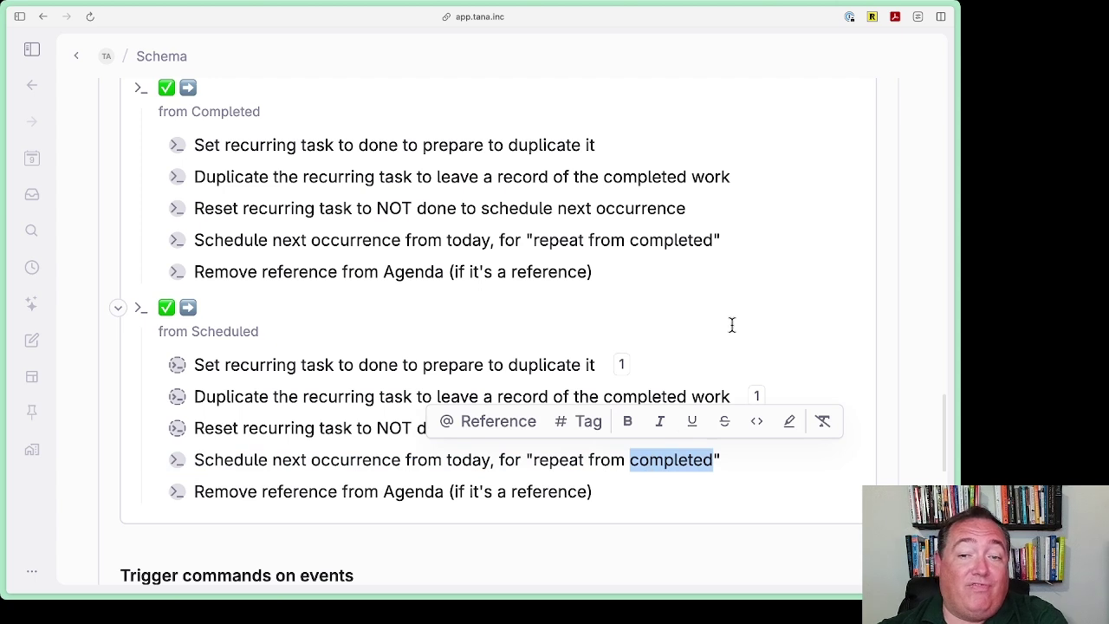
{"action": "type", "text": "scheduled"}
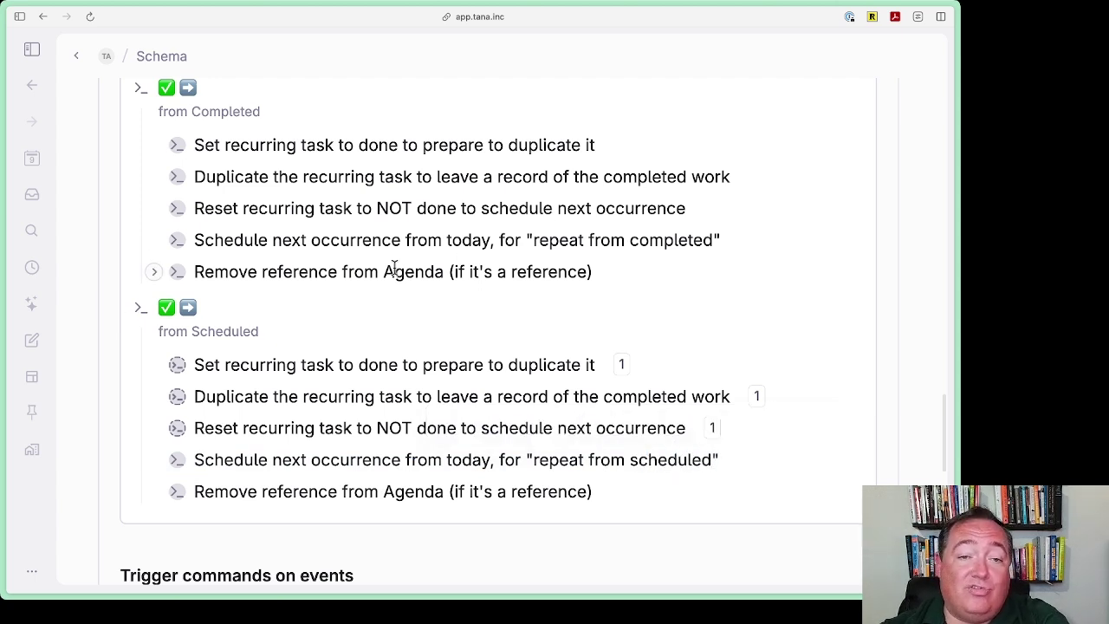
{"action": "left_click", "coordinate": [362, 240]}
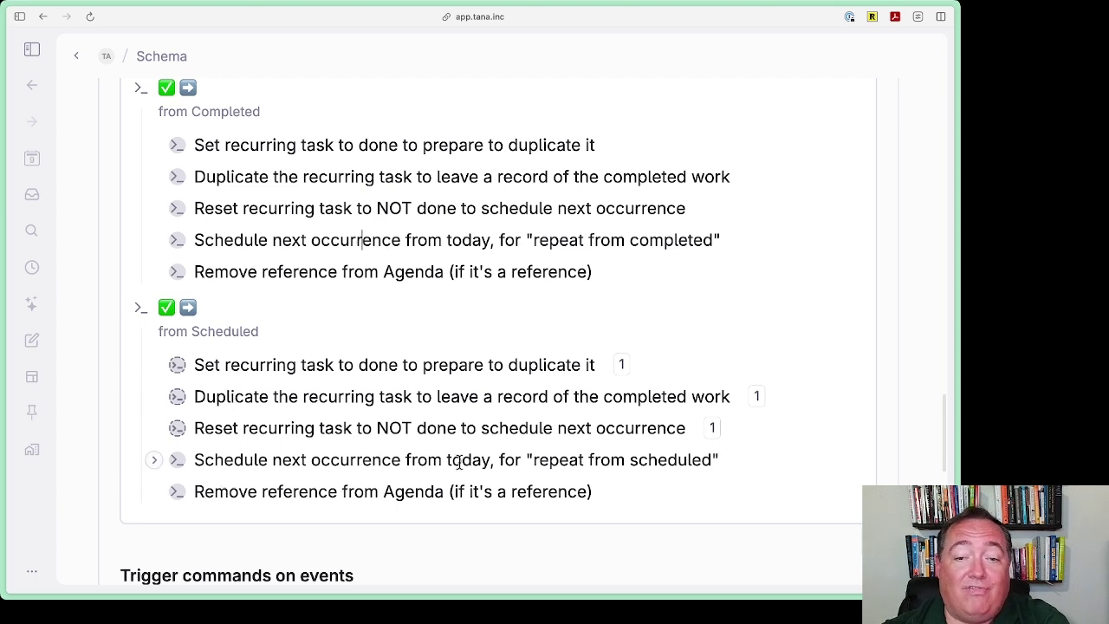
- Under from Scheduled, rename the nested "Set next occurrence (completed)" command to "Set next occurrence (scheduled)"
{"action": "left_click", "coordinate": [155, 461]}
{"action": "scroll", "coordinate": [491, 421], "scroll_direction": "down", "scroll_amount": 2}
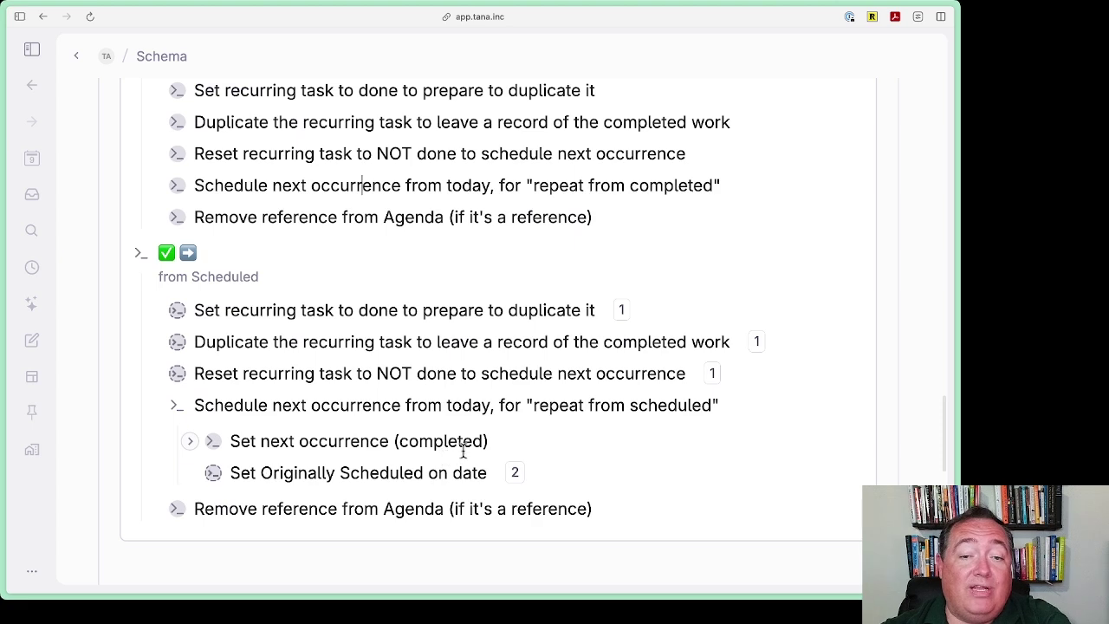
{"action": "double_click", "coordinate": [462, 441]}
{"action": "type", "text": "scheduled"}
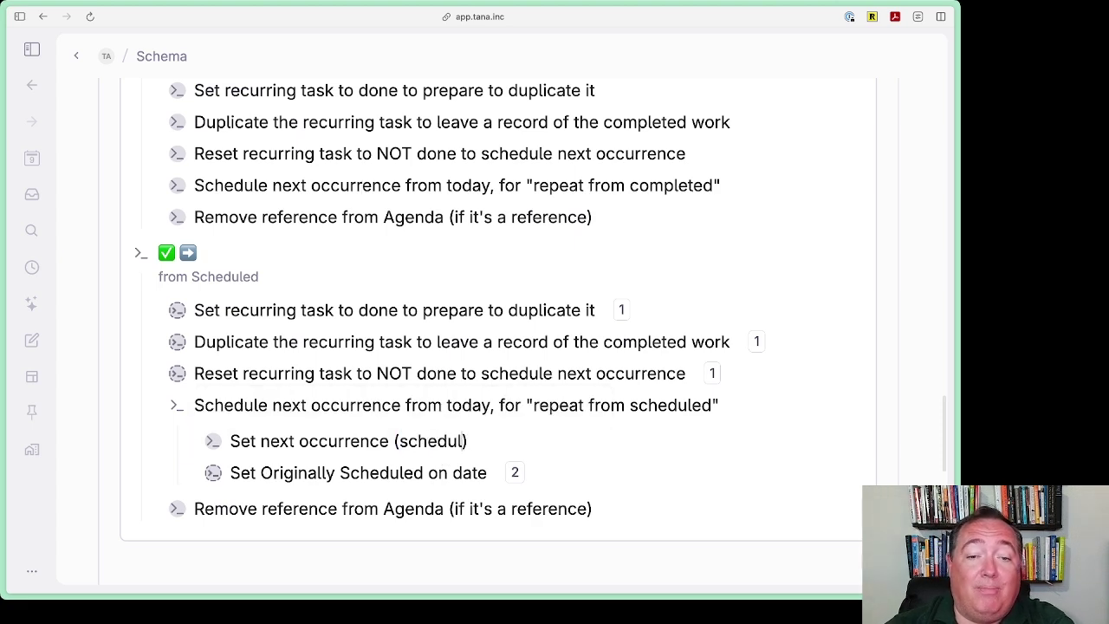
- Add a Reference date parameter containing a Lookup field to the Insert relative date configuration of Set next occurrence (scheduled)
{"action": "left_click", "coordinate": [187, 444]}
{"action": "scroll", "coordinate": [581, 342], "scroll_direction": "down", "scroll_amount": 3}
{"action": "left_click", "coordinate": [519, 346]}
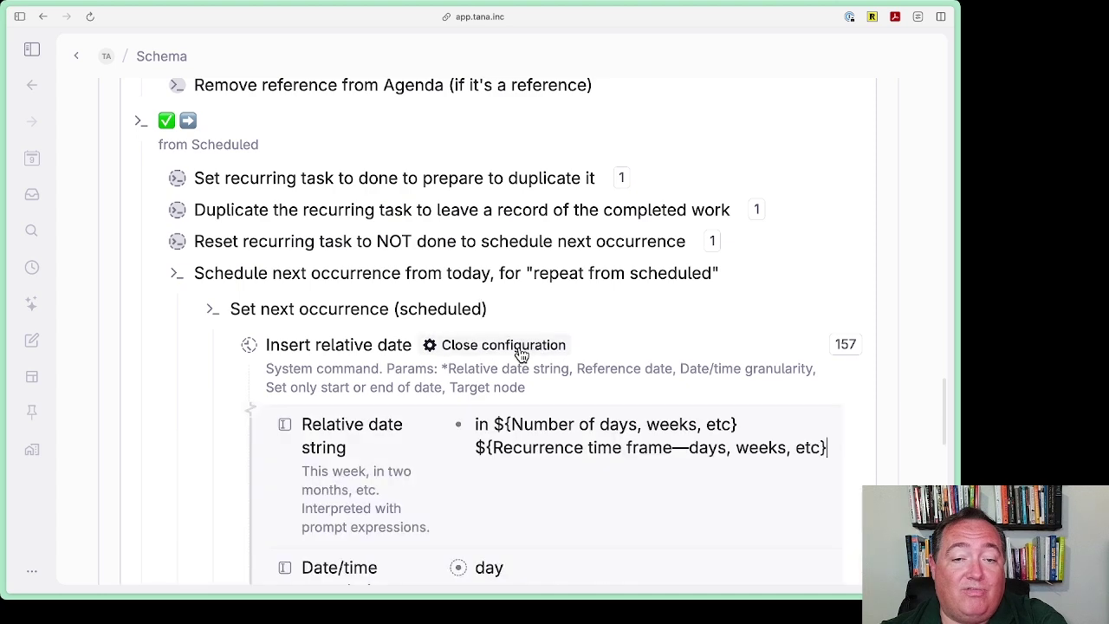
{"action": "scroll", "coordinate": [593, 383], "scroll_direction": "down", "scroll_amount": 3}
{"action": "scroll", "coordinate": [593, 382], "scroll_direction": "down", "scroll_amount": 2}
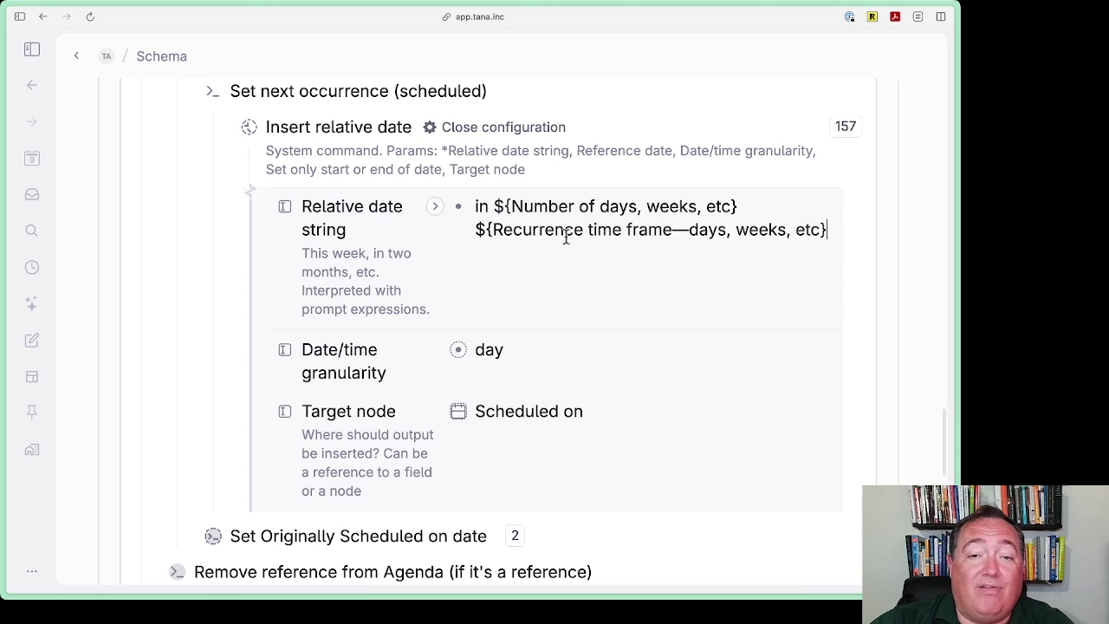
{"action": "left_click", "coordinate": [368, 207]}
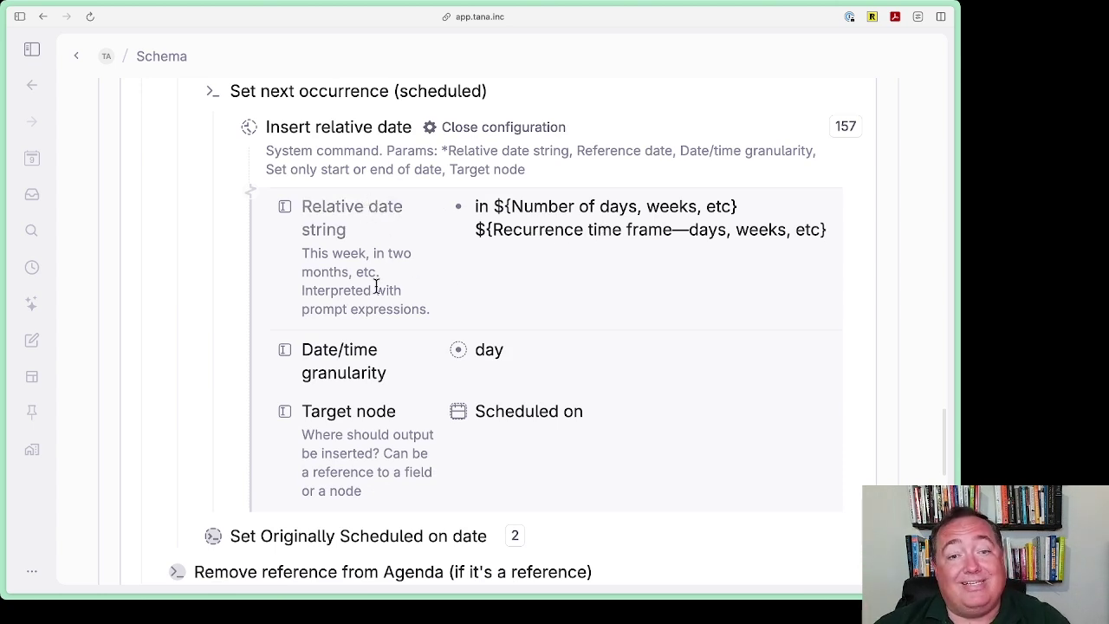
{"action": "key", "text": "Return"}
{"action": "type", "text": "Ref"}
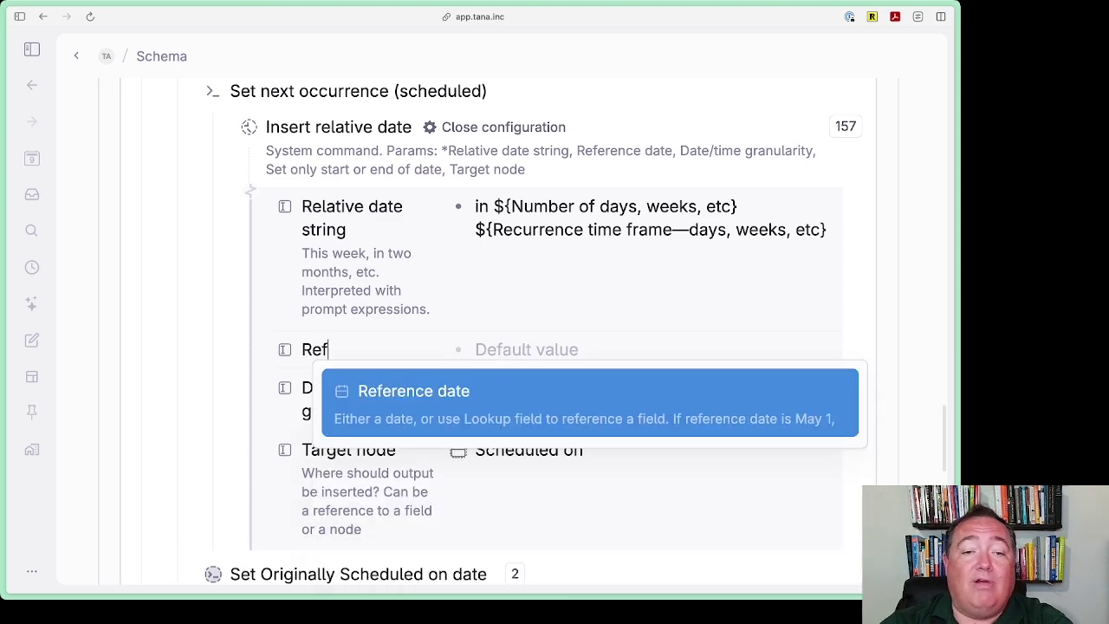
{"action": "key", "text": "Return"}
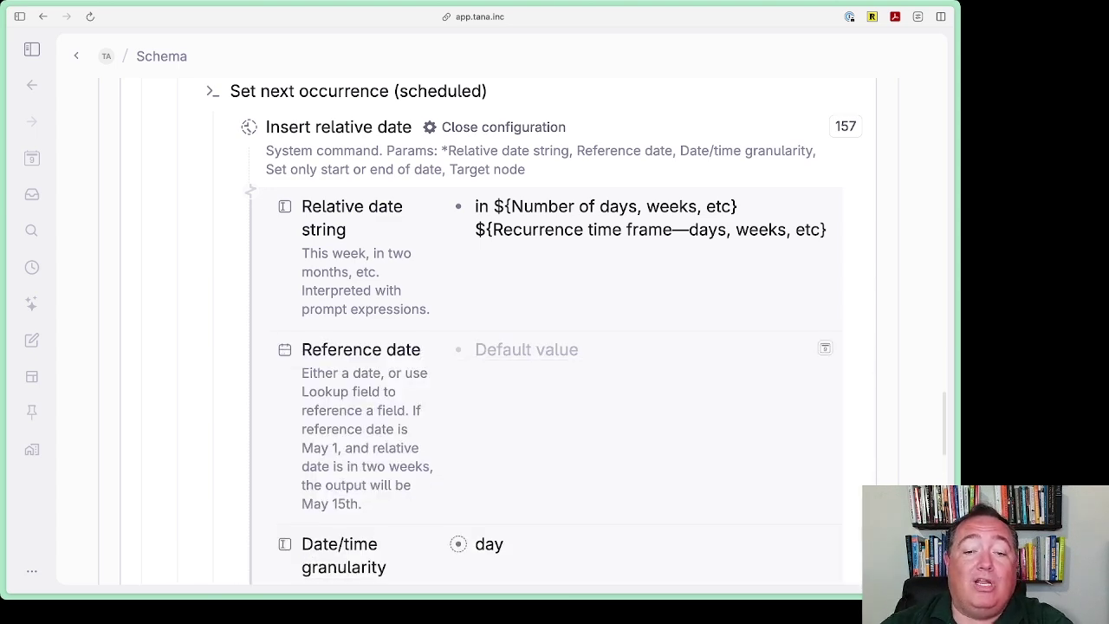
{"action": "type", "text": ">lo"}
{"action": "key", "text": "Return"}
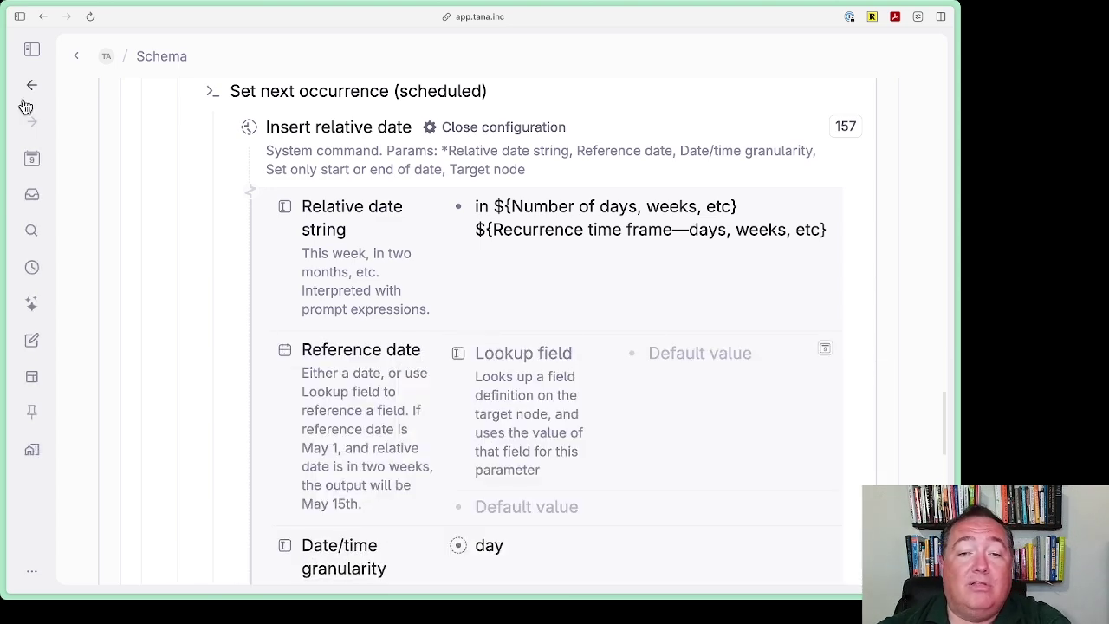
- Set the Lookup field inside the Reference date parameter to the Scheduled on field
{"action": "scroll", "coordinate": [384, 324], "scroll_direction": "down", "scroll_amount": 5}
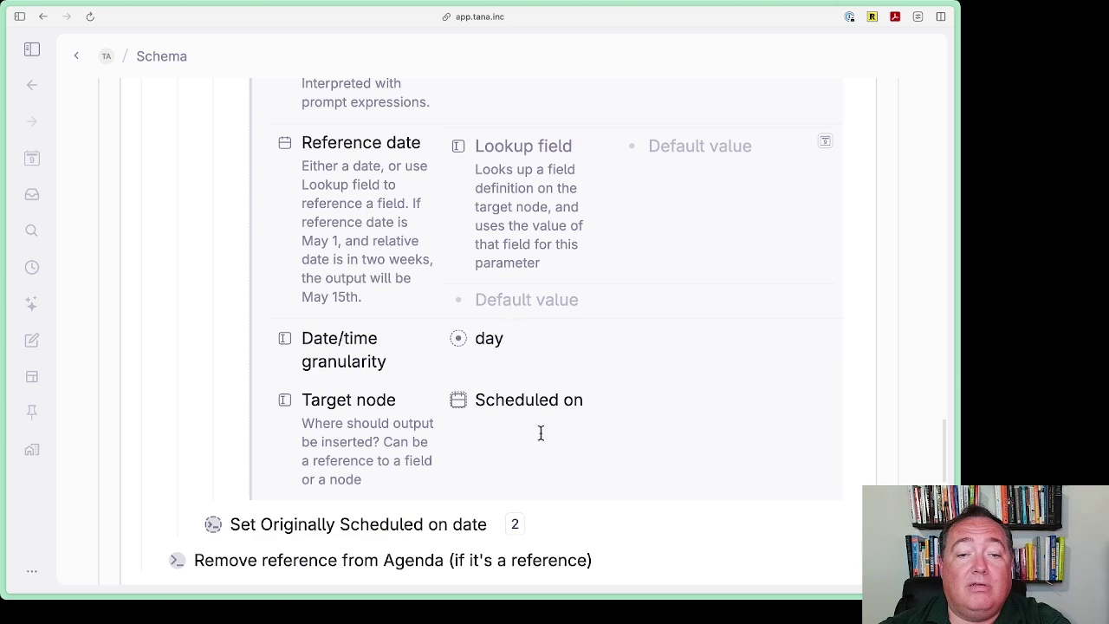
{"action": "left_click", "coordinate": [529, 404]}
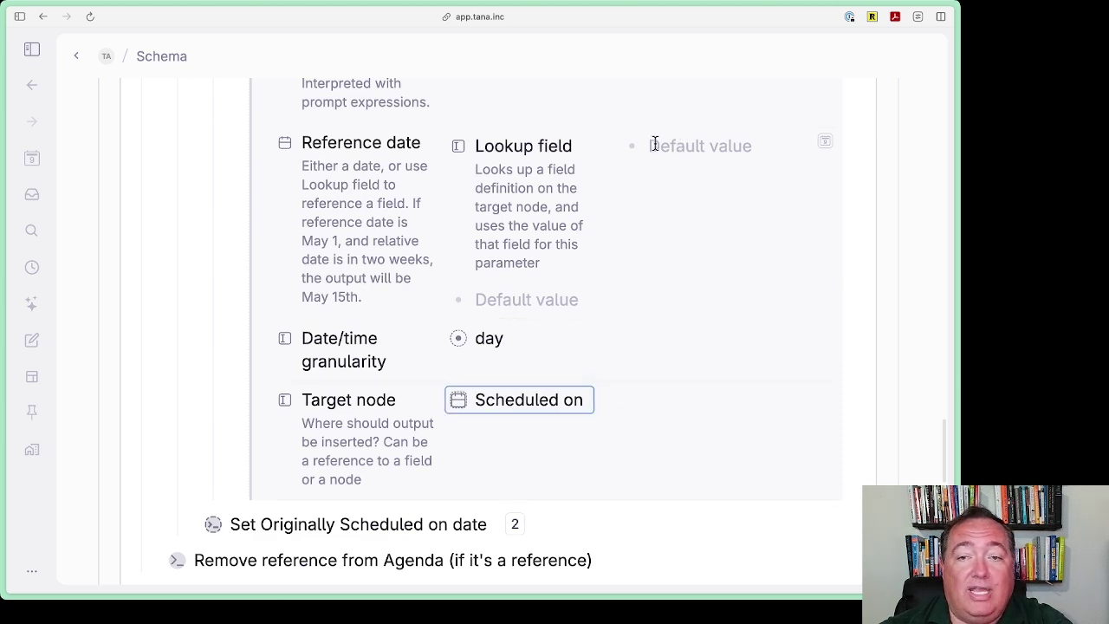
{"action": "left_click", "coordinate": [550, 323]}
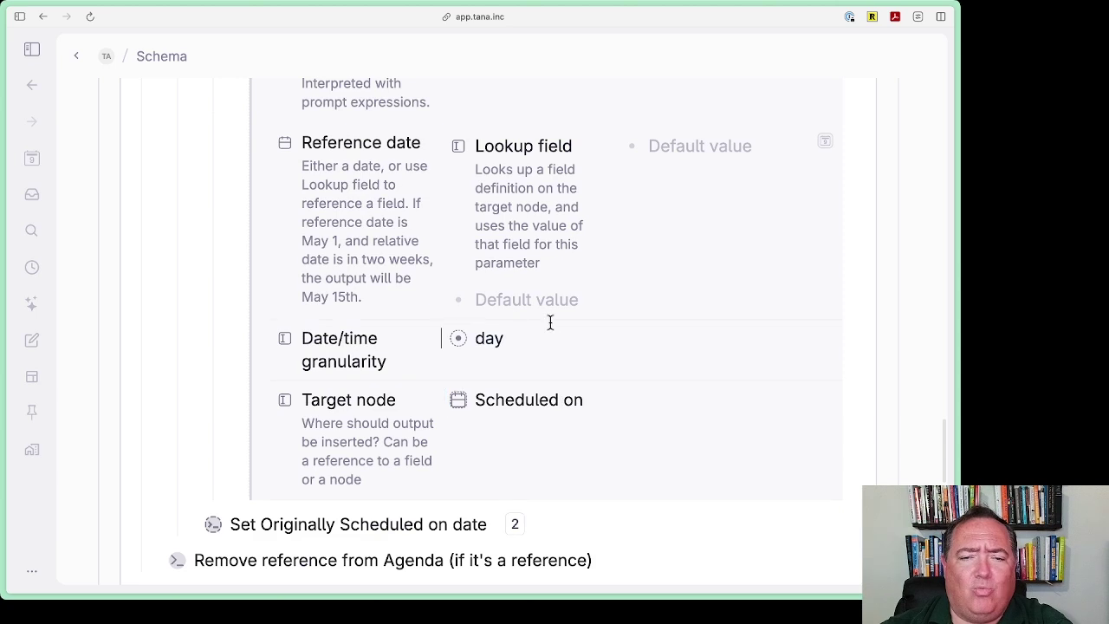
{"action": "key", "text": "Up"}
{"action": "key", "text": "Up"}
{"action": "key", "text": "Tab"}
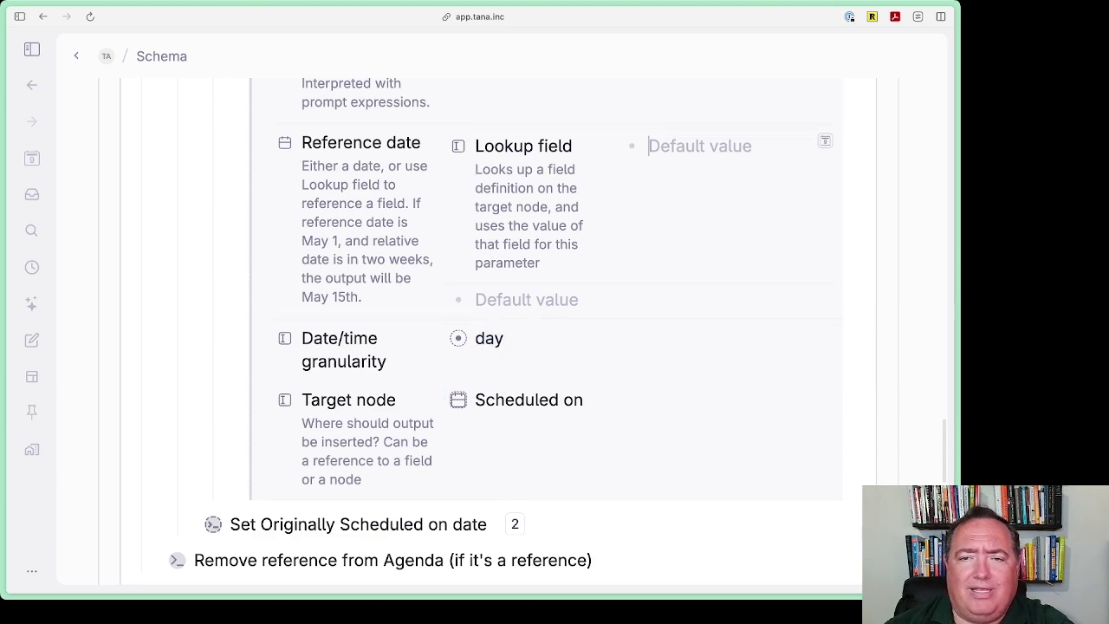
{"action": "type", "text": "Scheduled on"}
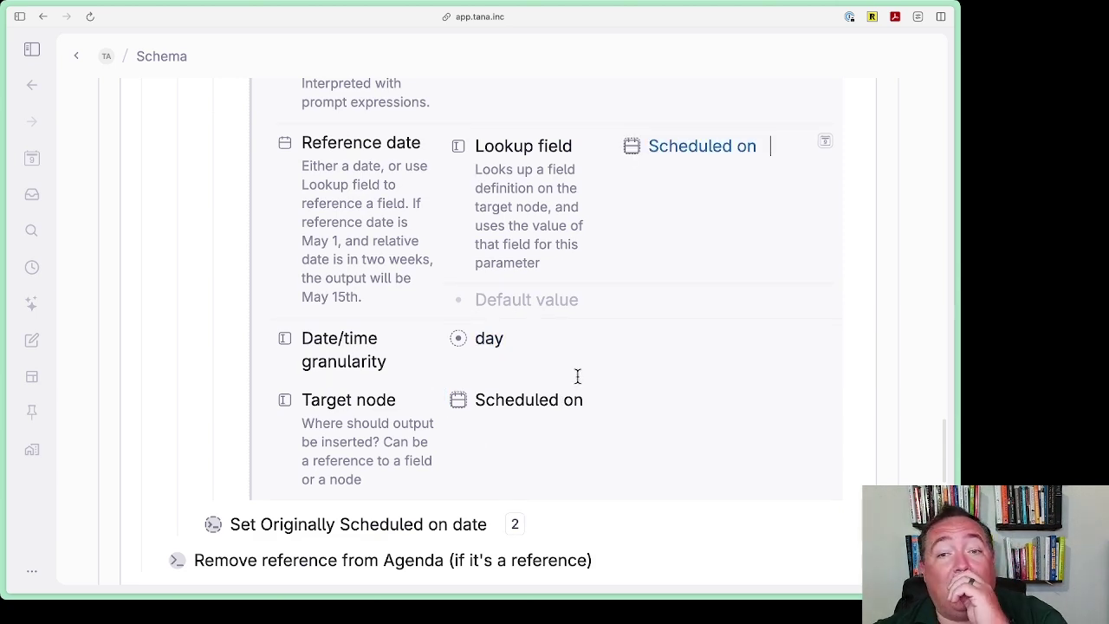
- Replace the Lookup field's value with Originally Scheduled on, checking the field name in the supertag's default content
{"action": "scroll", "coordinate": [577, 378], "scroll_direction": "up", "scroll_amount": 3}
{"action": "key", "text": "BackSpace"}
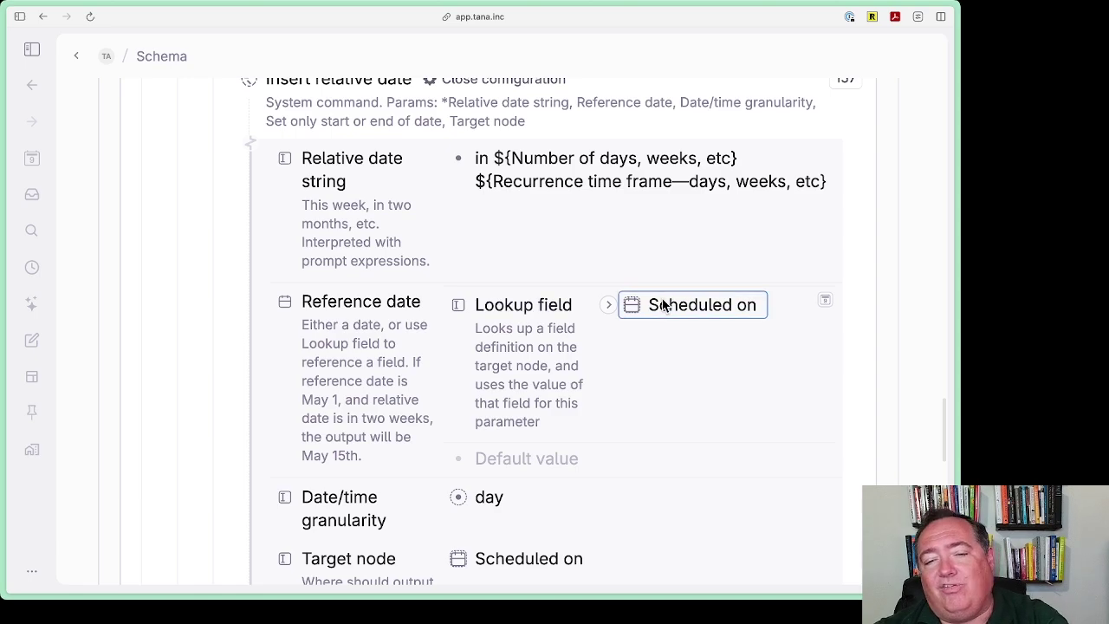
{"action": "key", "text": "BackSpace"}
{"action": "scroll", "coordinate": [646, 334], "scroll_direction": "up", "scroll_amount": 5}
{"action": "scroll", "coordinate": [642, 343], "scroll_direction": "up", "scroll_amount": 6}
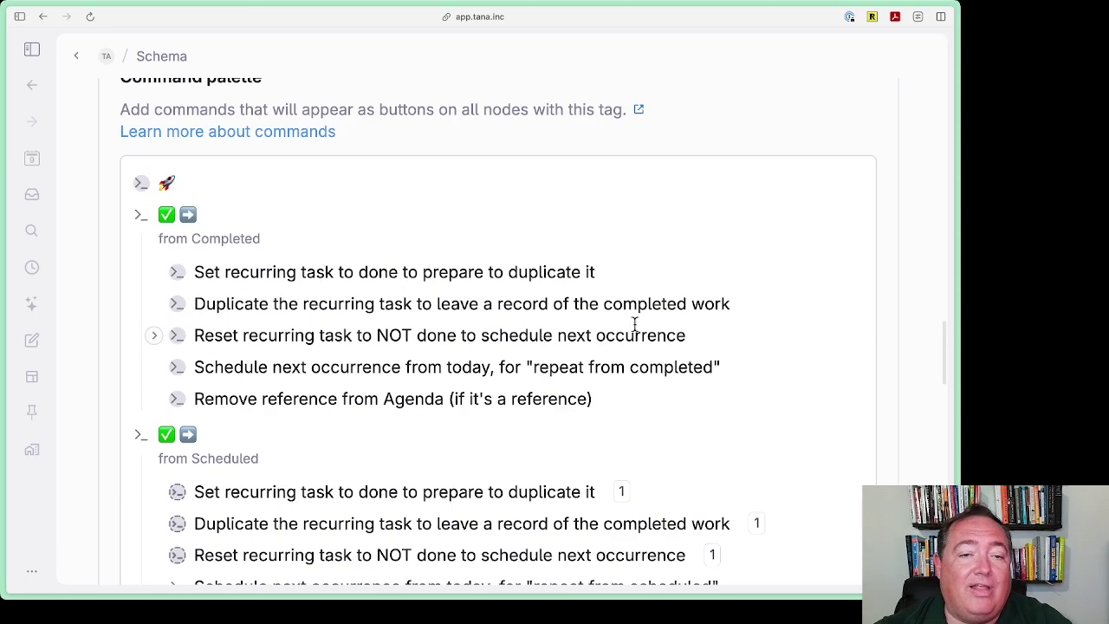
{"action": "scroll", "coordinate": [634, 325], "scroll_direction": "up", "scroll_amount": 20}
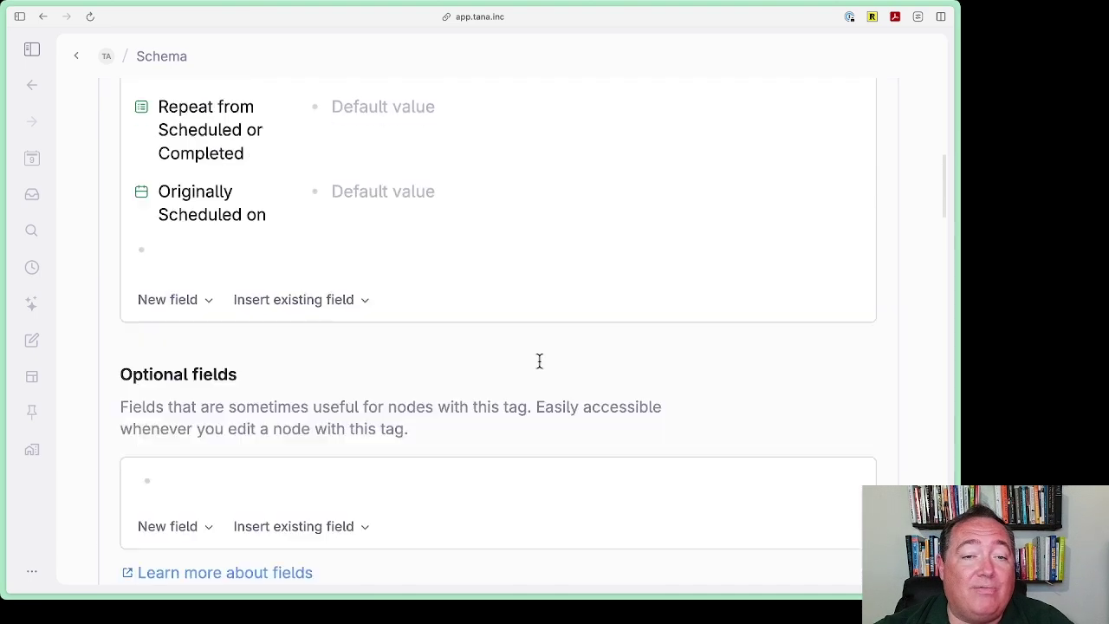
{"action": "scroll", "coordinate": [539, 360], "scroll_direction": "up", "scroll_amount": 4}
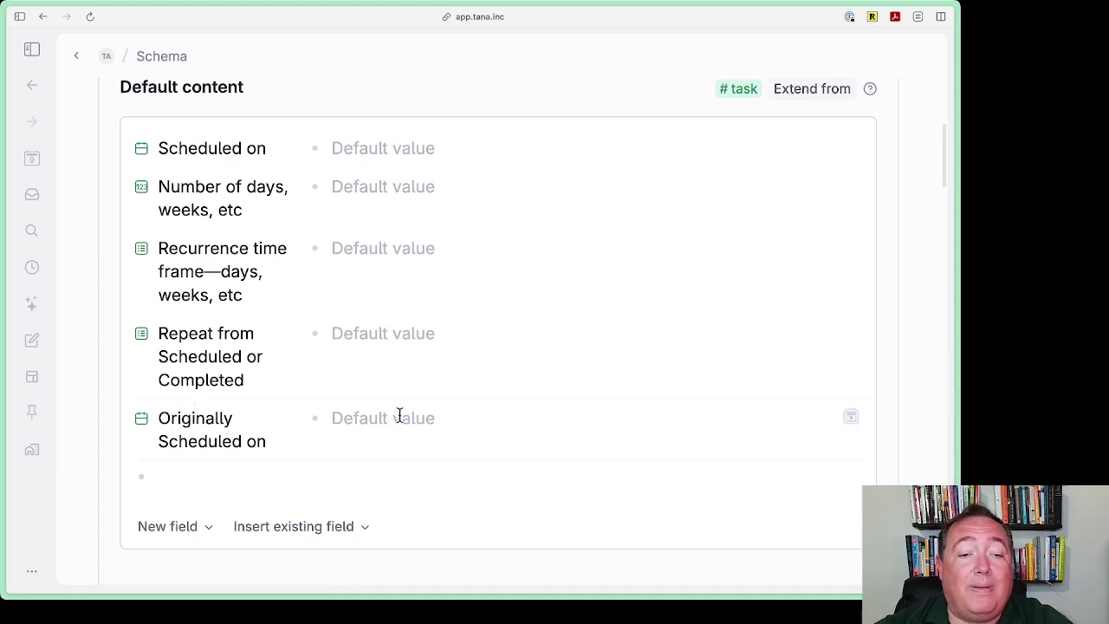
{"action": "scroll", "coordinate": [530, 429], "scroll_direction": "down", "scroll_amount": 20}
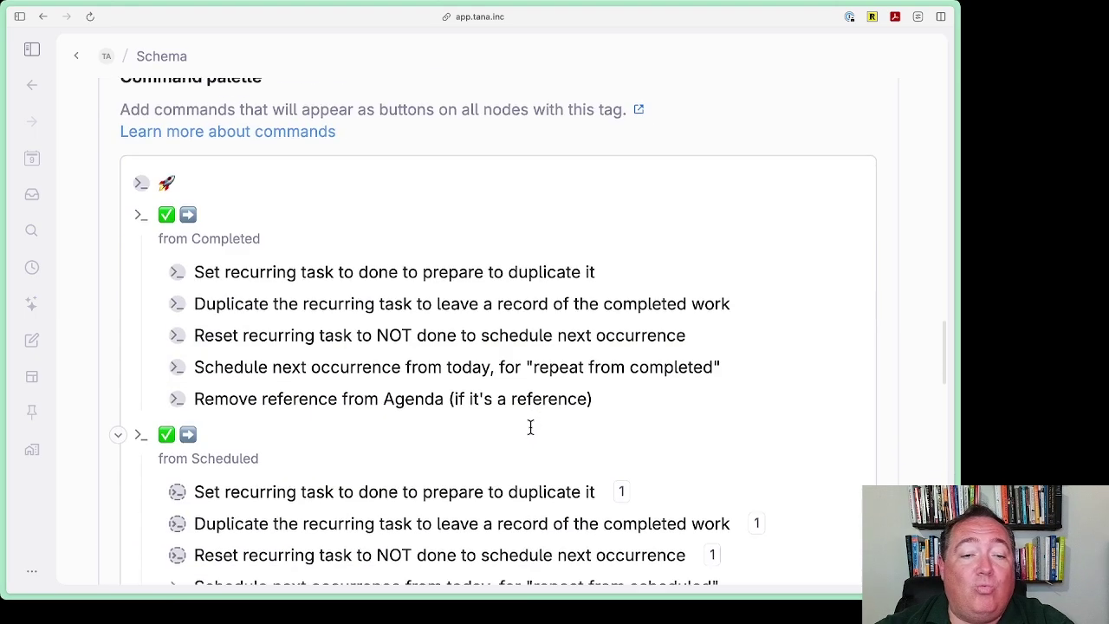
{"action": "scroll", "coordinate": [528, 428], "scroll_direction": "down", "scroll_amount": 10}
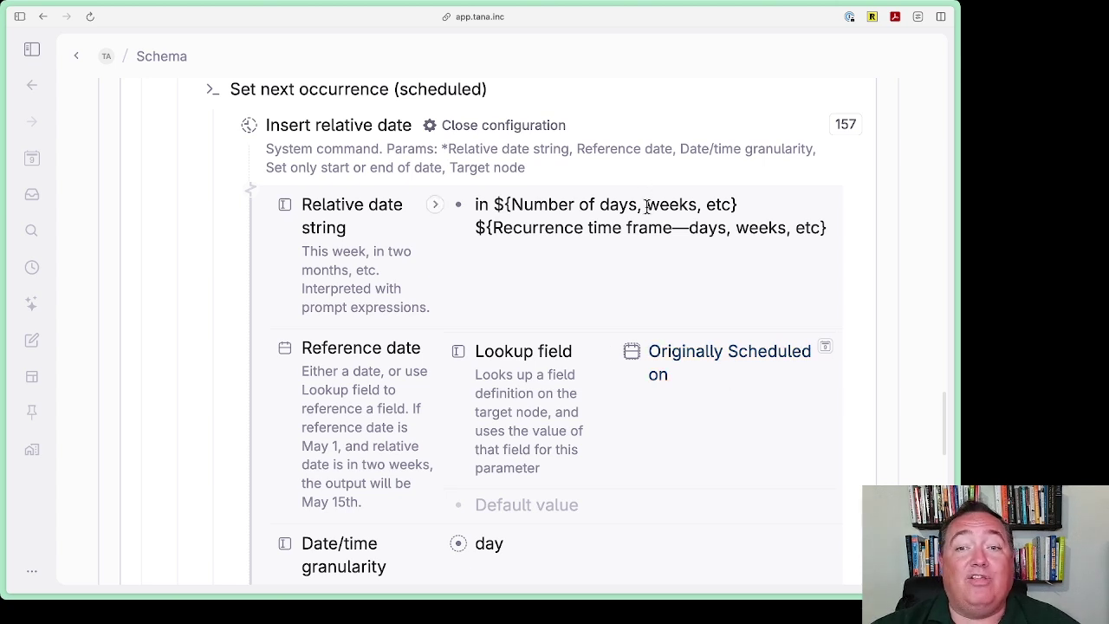
- Close the Insert relative date configuration and collapse the Schedule next occurrence command under from Scheduled
{"action": "scroll", "coordinate": [560, 280], "scroll_direction": "up", "scroll_amount": 2}
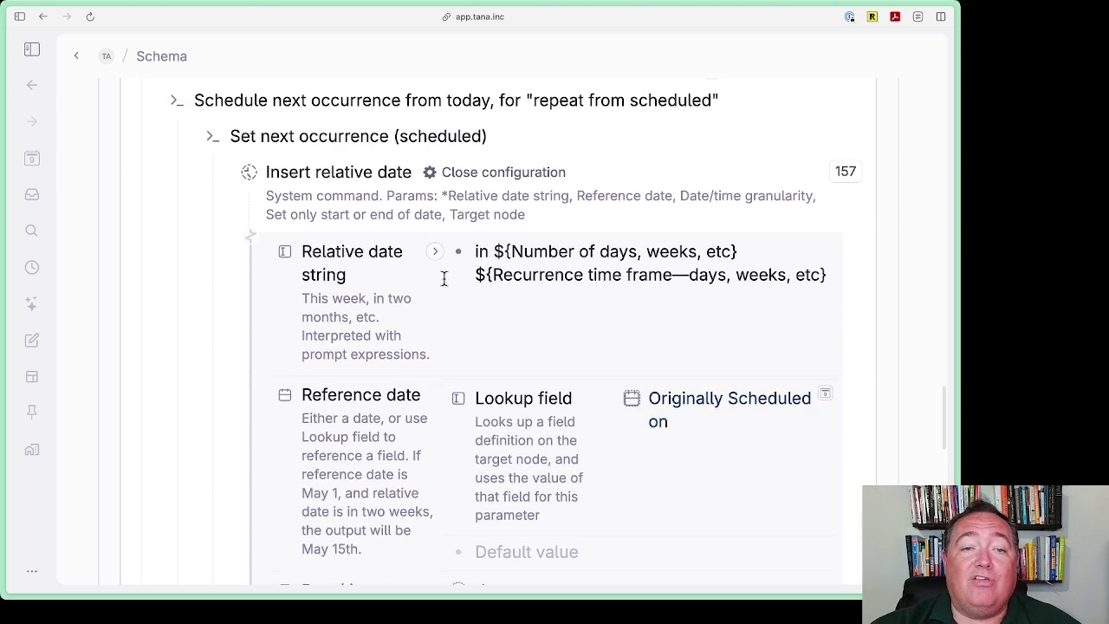
{"action": "scroll", "coordinate": [520, 425], "scroll_direction": "down", "scroll_amount": 5}
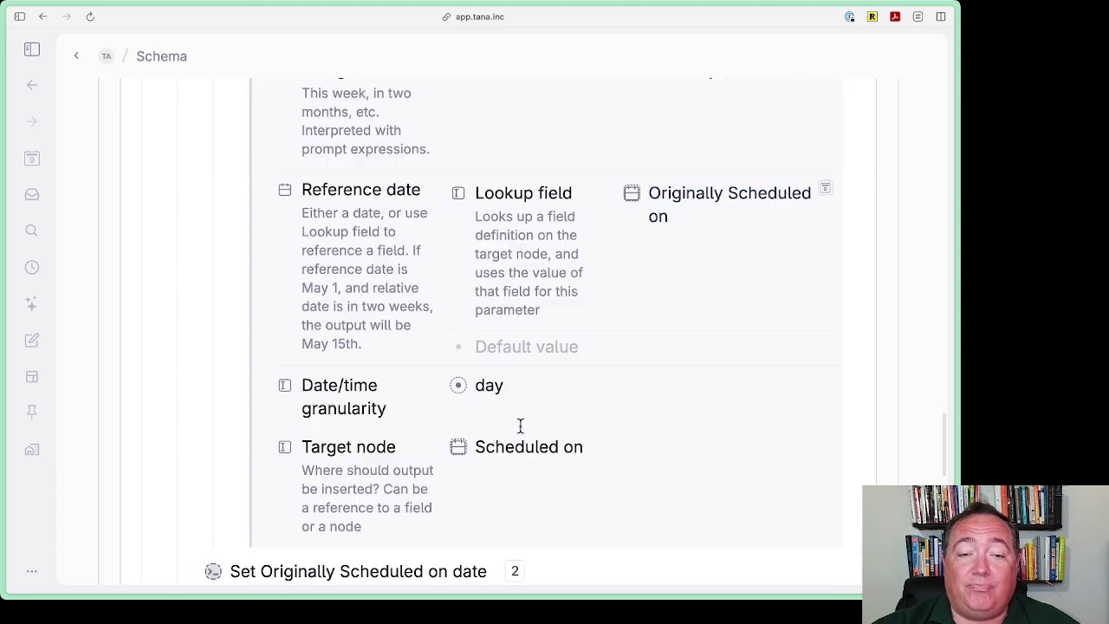
{"action": "scroll", "coordinate": [520, 425], "scroll_direction": "up", "scroll_amount": 9}
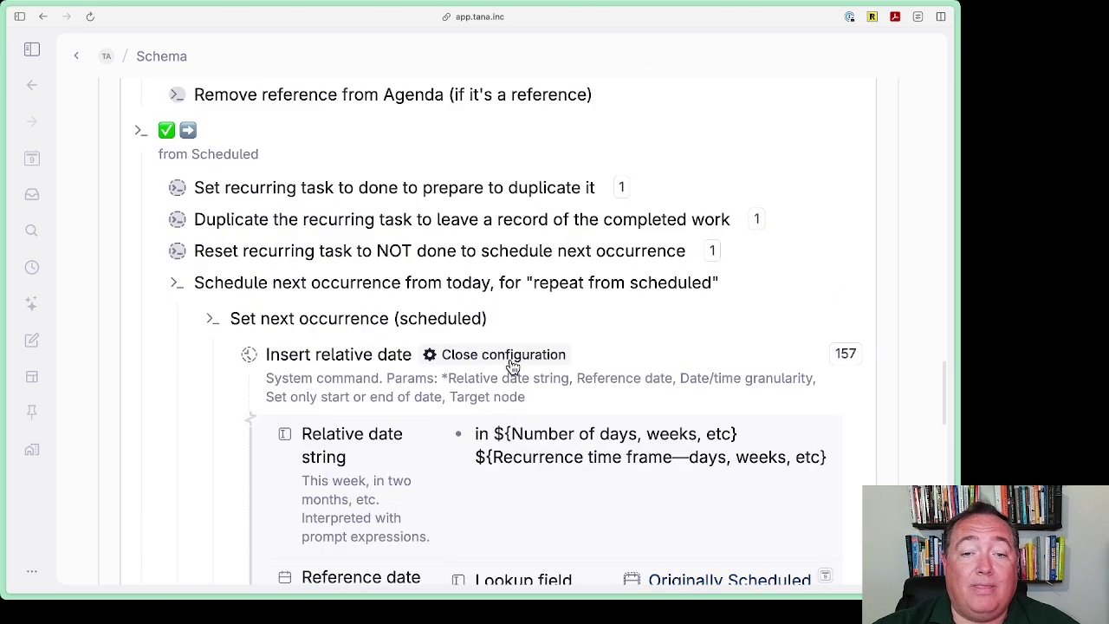
{"action": "left_click", "coordinate": [512, 356]}
{"action": "left_click", "coordinate": [189, 318]}
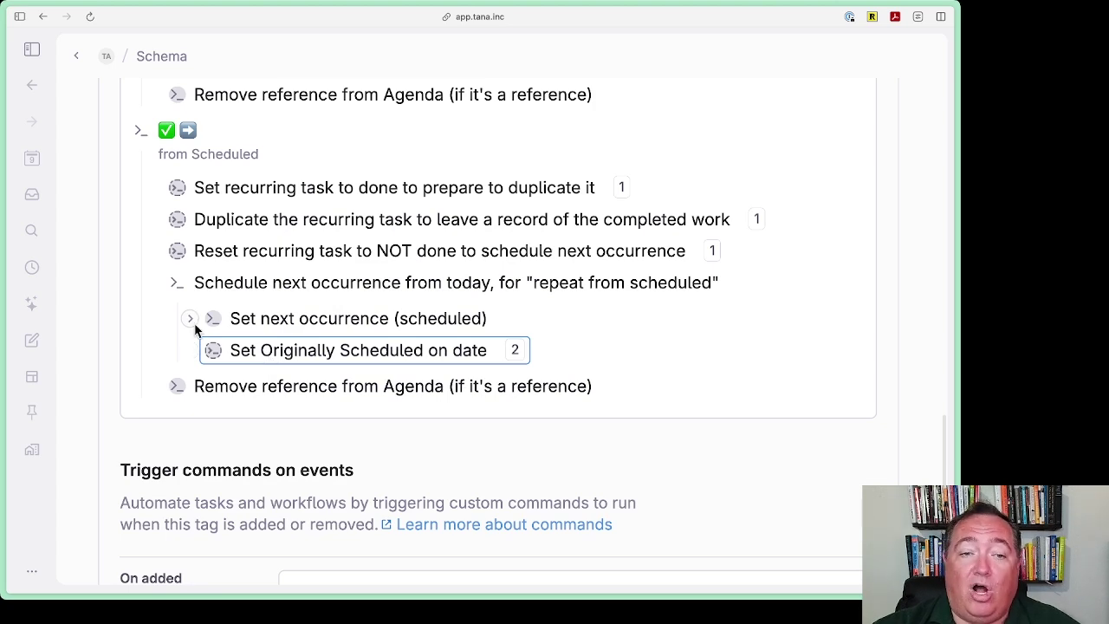
{"action": "left_click", "coordinate": [157, 285]}
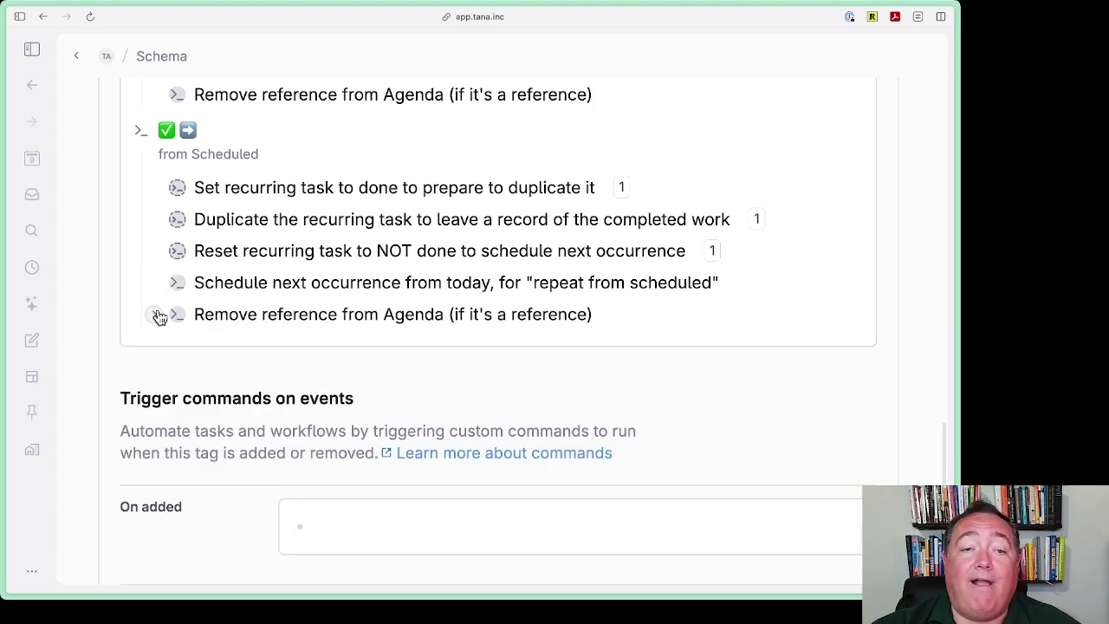
- Replace the copied "Remove reference from Agenda (if it's a reference)" command under from Scheduled with a reference to the original
{"action": "scroll", "coordinate": [371, 324], "scroll_direction": "up", "scroll_amount": 3}
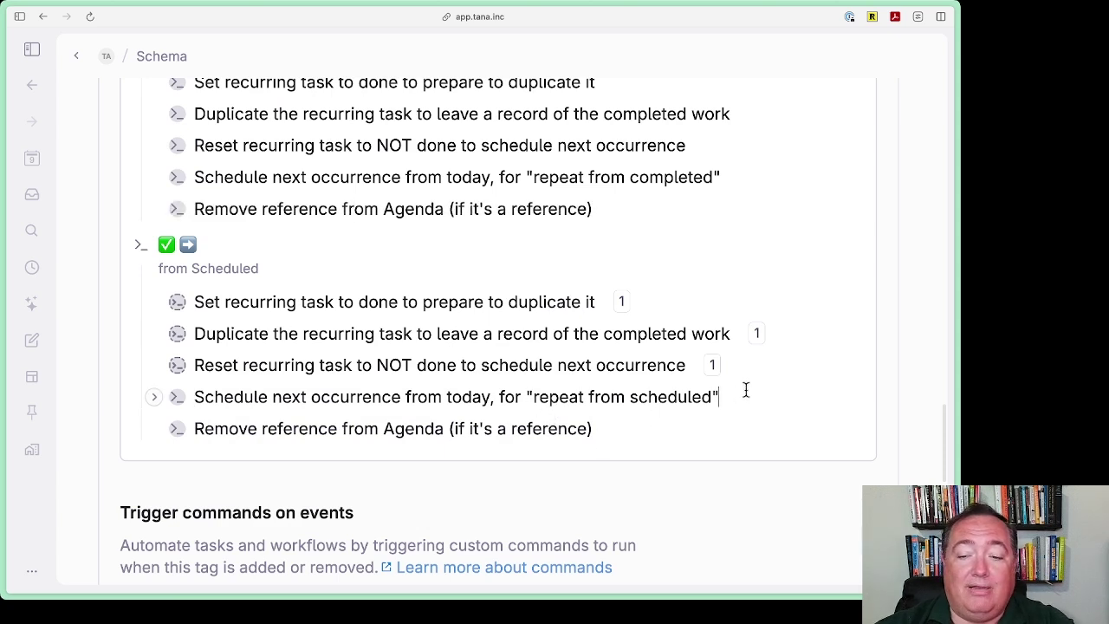
{"action": "key", "text": "super+shift+d"}
{"action": "key", "text": "Escape"}
{"action": "key", "text": "BackSpace"}
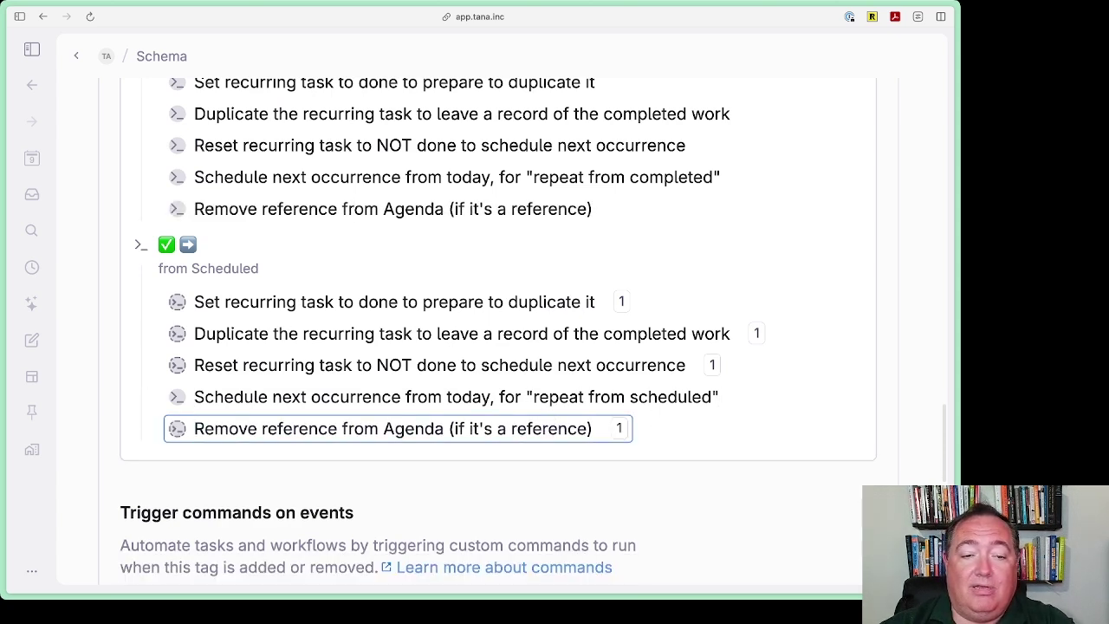
- Collapse the finished from Completed and from Scheduled commands in the command palette
{"action": "scroll", "coordinate": [329, 364], "scroll_direction": "up", "scroll_amount": 3}
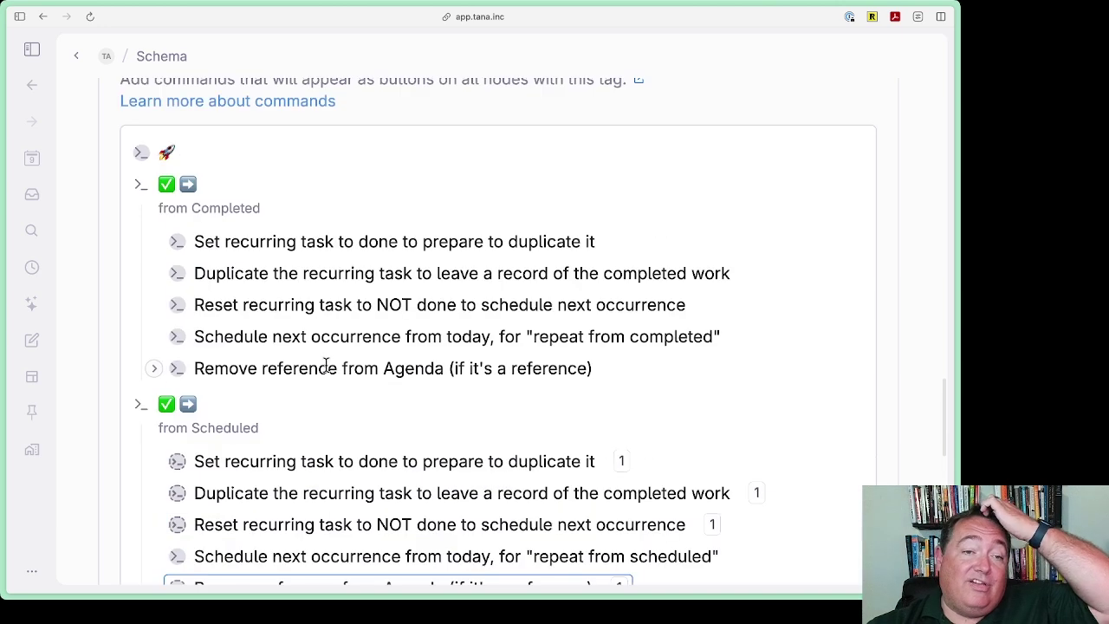
{"action": "scroll", "coordinate": [307, 351], "scroll_direction": "down", "scroll_amount": 2}
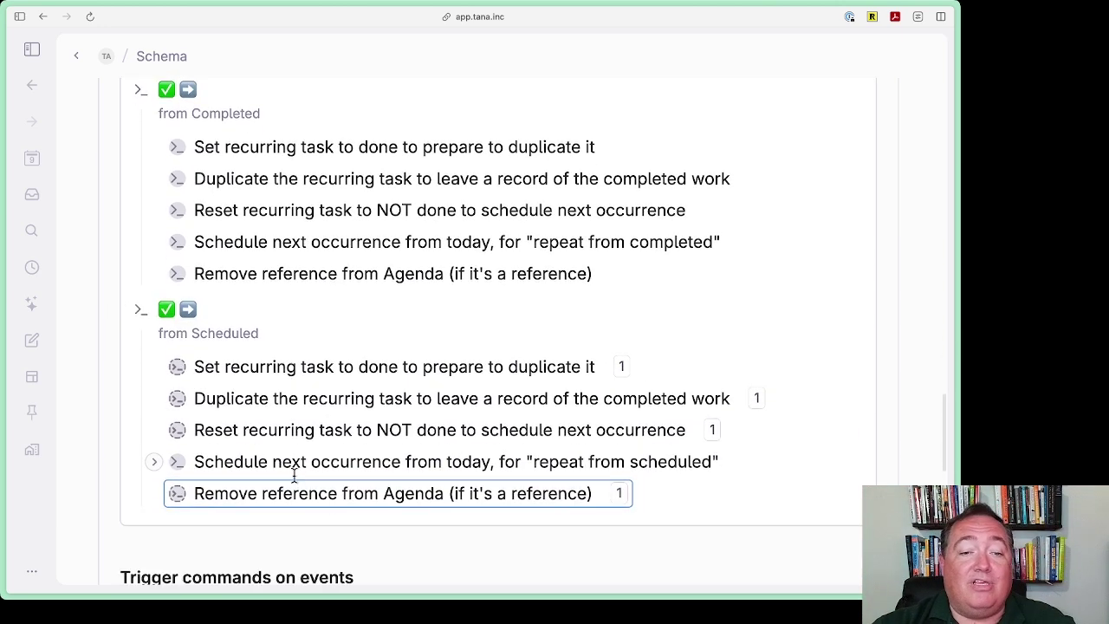
{"action": "left_click", "coordinate": [290, 461]}
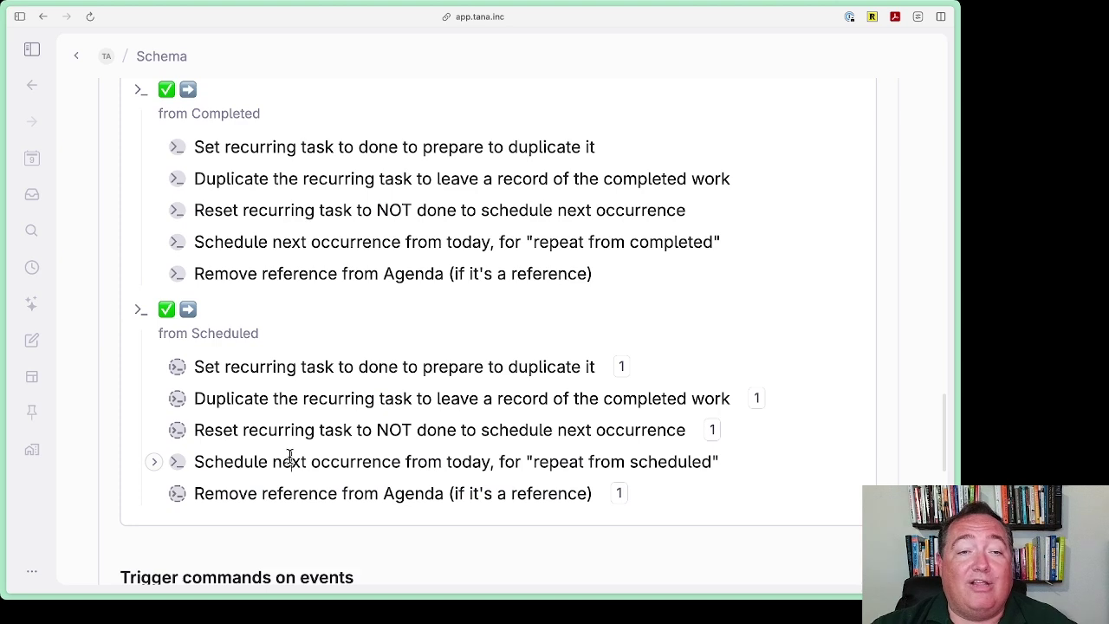
{"action": "scroll", "coordinate": [288, 459], "scroll_direction": "up", "scroll_amount": 4}
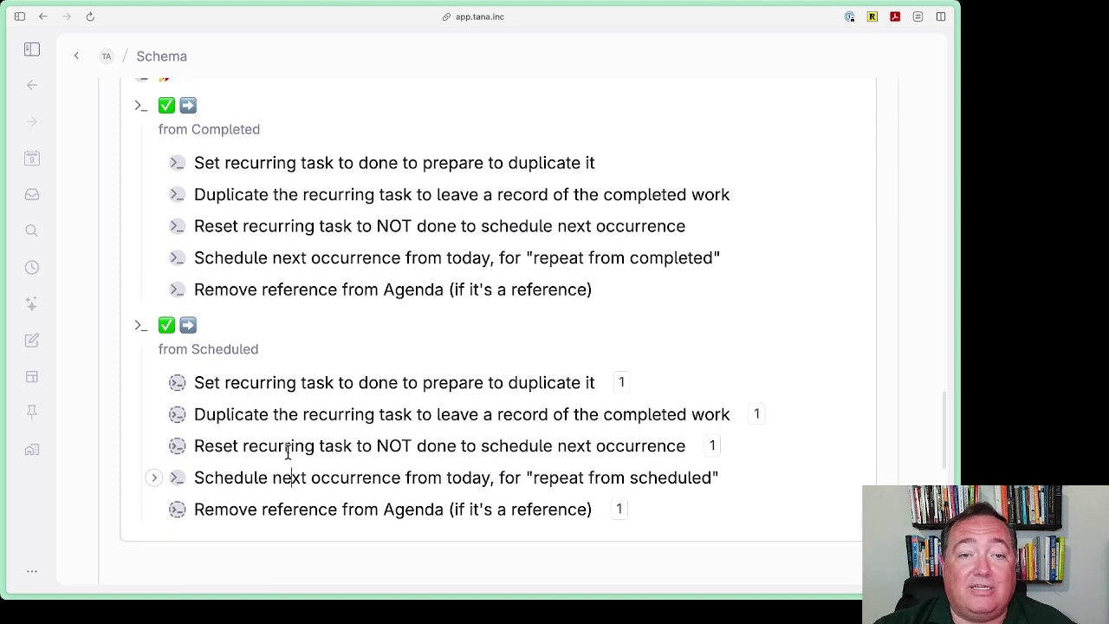
{"action": "left_click", "coordinate": [121, 237]}
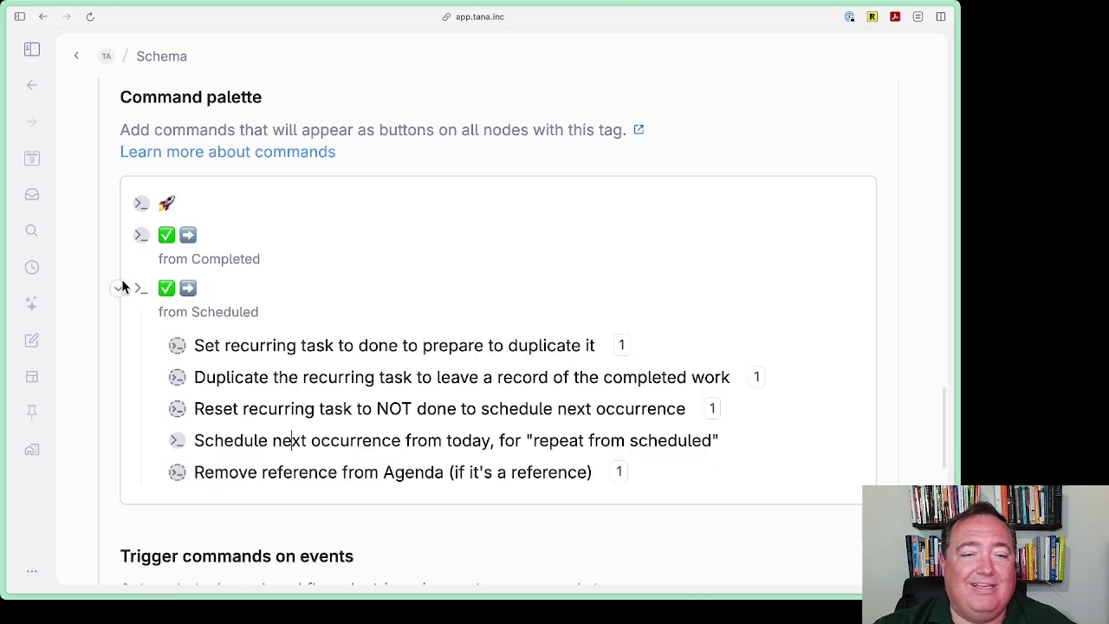
{"action": "left_click", "coordinate": [117, 287]}
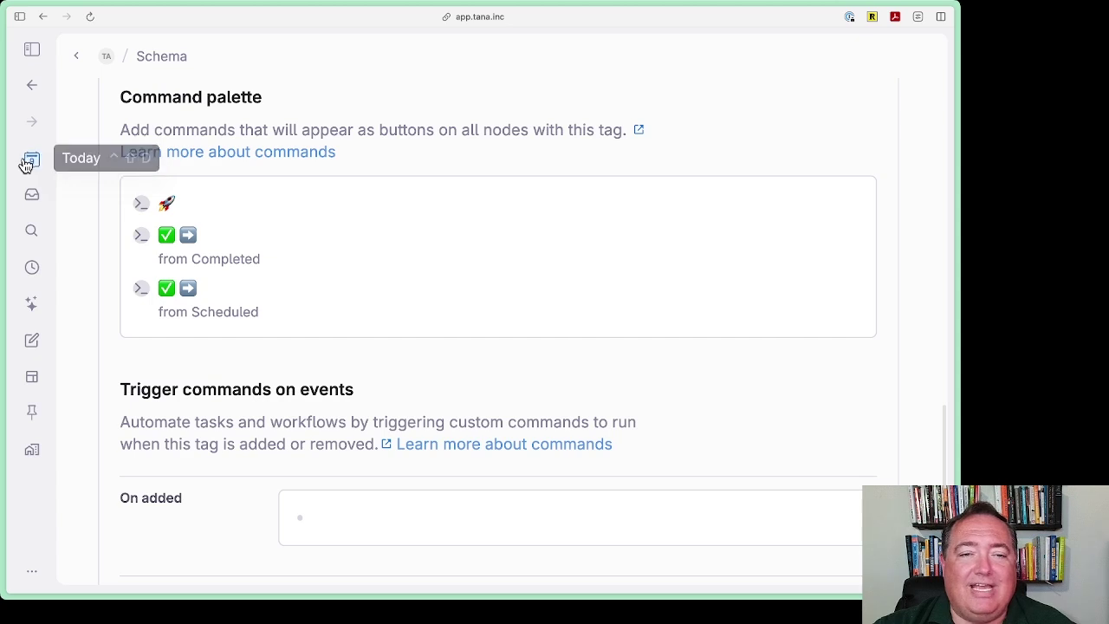
- Return to the daily page with the Put out the garbage recurring task, alongside the recurring task supertag configuration
{"action": "left_click", "coordinate": [28, 161]}
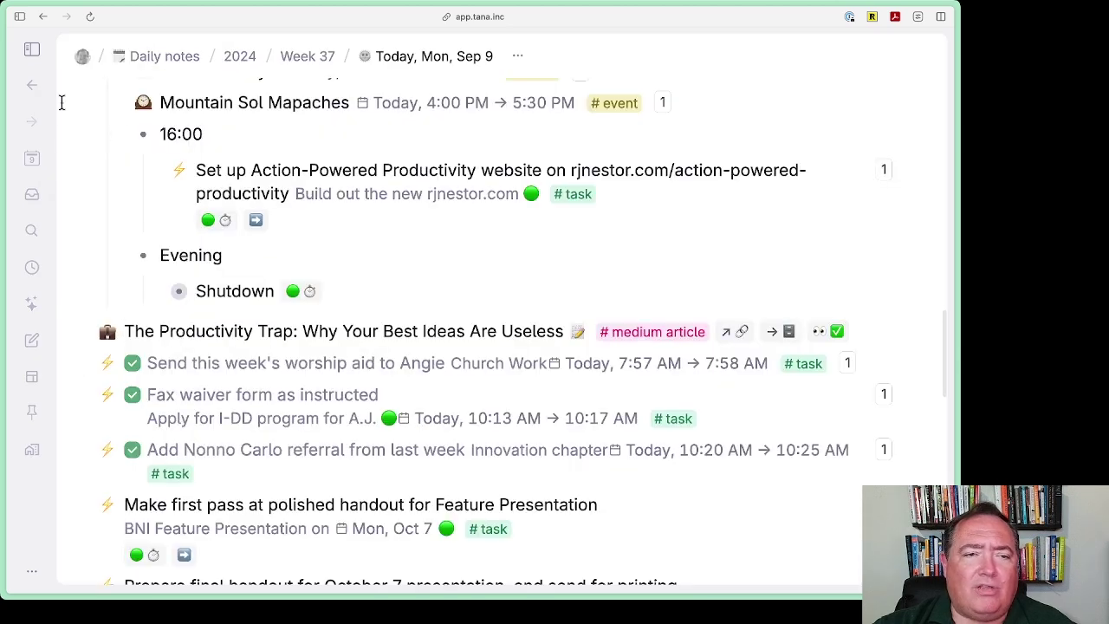
{"action": "left_click", "coordinate": [26, 86]}
{"action": "left_click", "coordinate": [29, 86]}
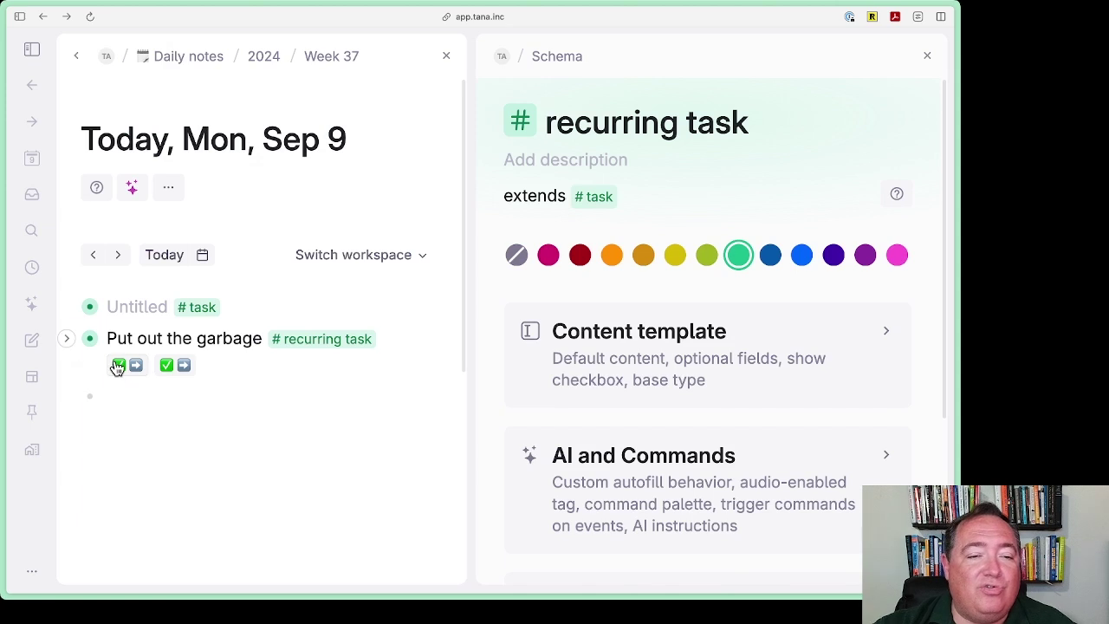
{"action": "left_click", "coordinate": [192, 370]}
{"action": "scroll", "coordinate": [396, 381], "scroll_direction": "down", "scroll_amount": 3}
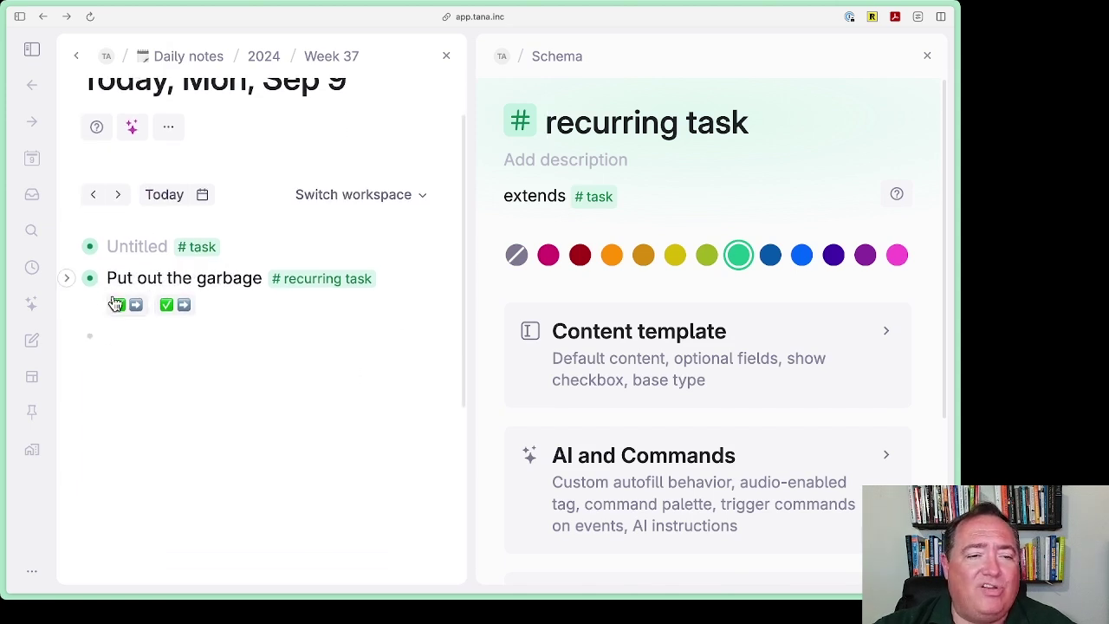
- Look over the command buttons and field values of the Put out the garbage recurring task
{"action": "left_click", "coordinate": [182, 305]}
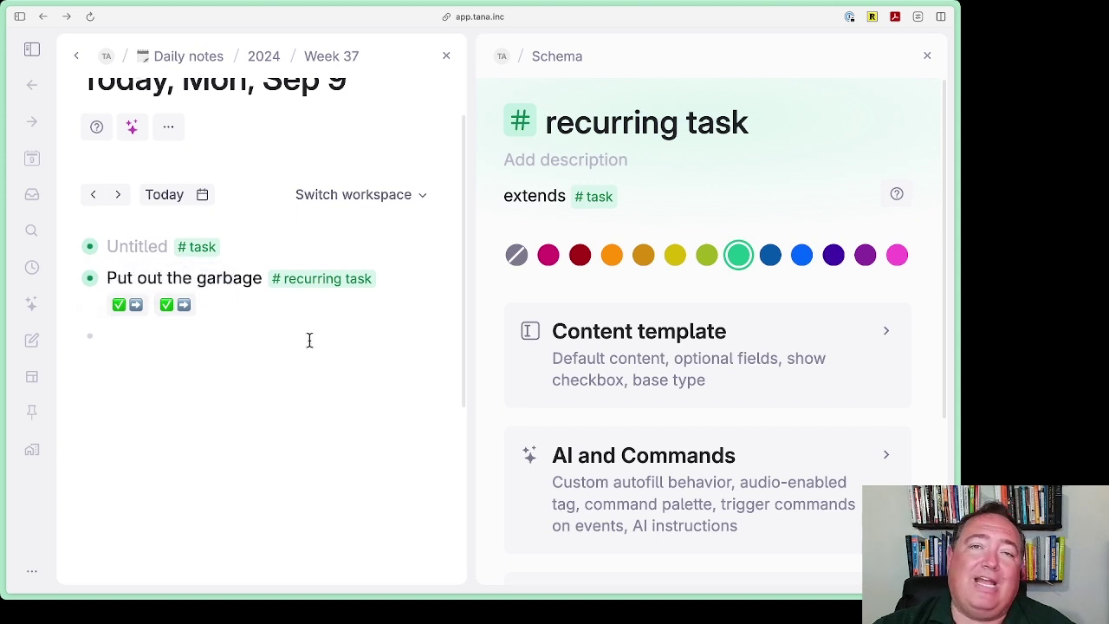
{"action": "left_click", "coordinate": [70, 280]}
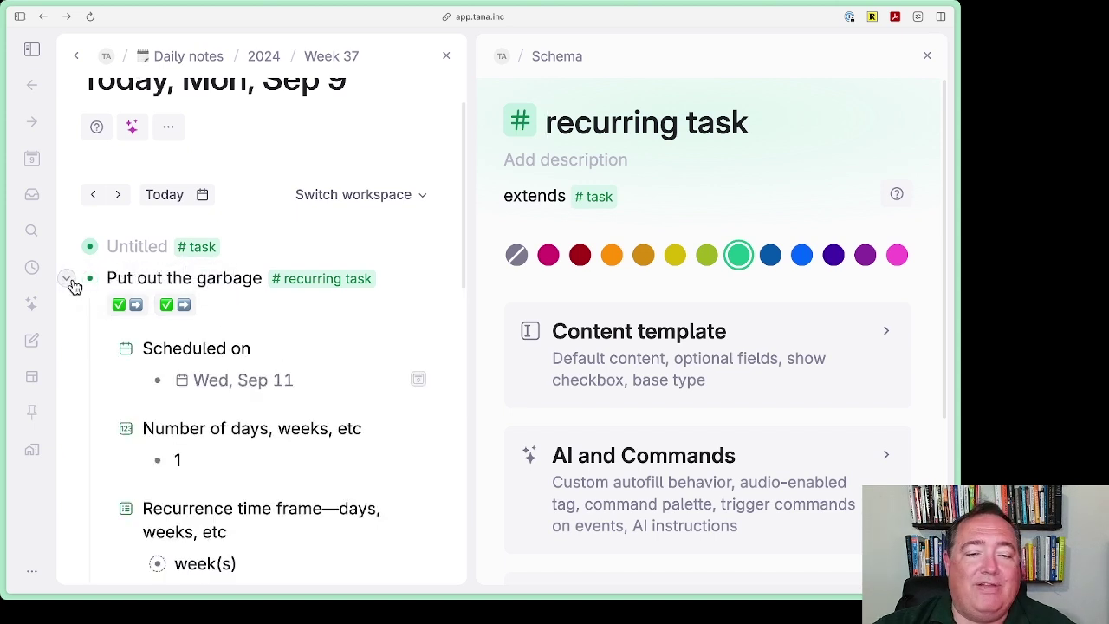
{"action": "left_click", "coordinate": [68, 280]}
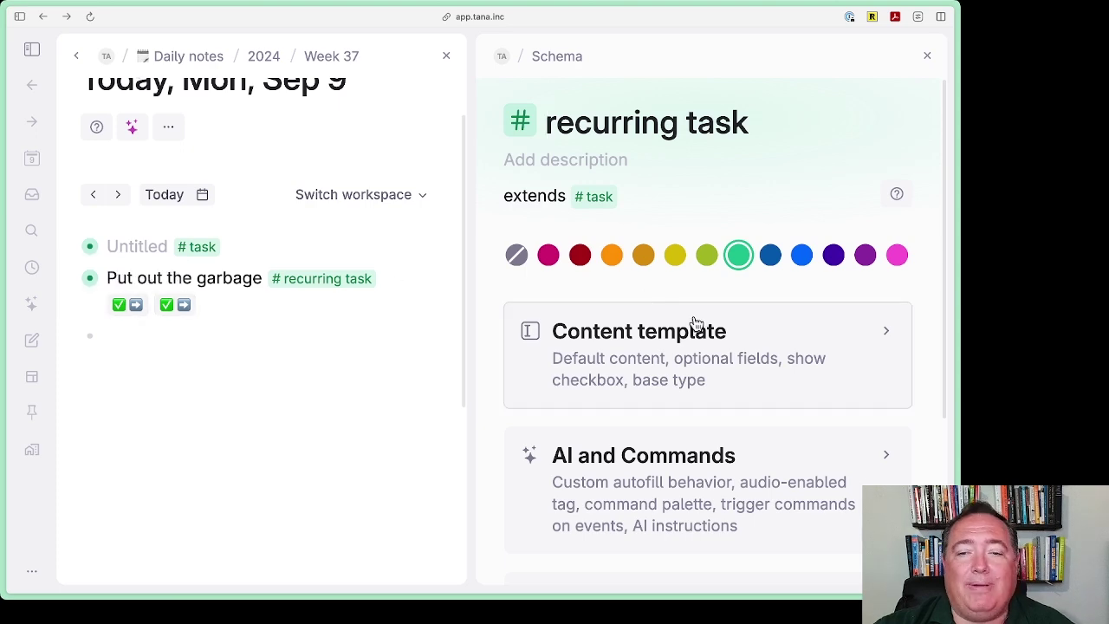
- Open the recurring task supertag's AI and Commands settings and expand the from Completed command in the command palette
{"action": "scroll", "coordinate": [702, 325], "scroll_direction": "down", "scroll_amount": 5}
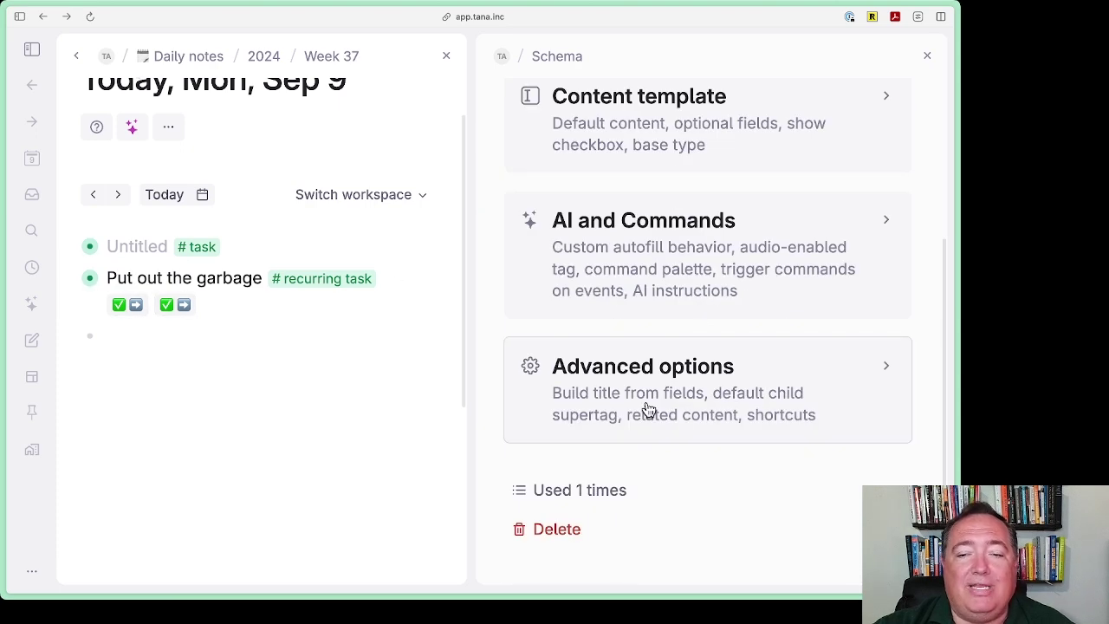
{"action": "left_click", "coordinate": [609, 252]}
{"action": "scroll", "coordinate": [664, 367], "scroll_direction": "down", "scroll_amount": 5}
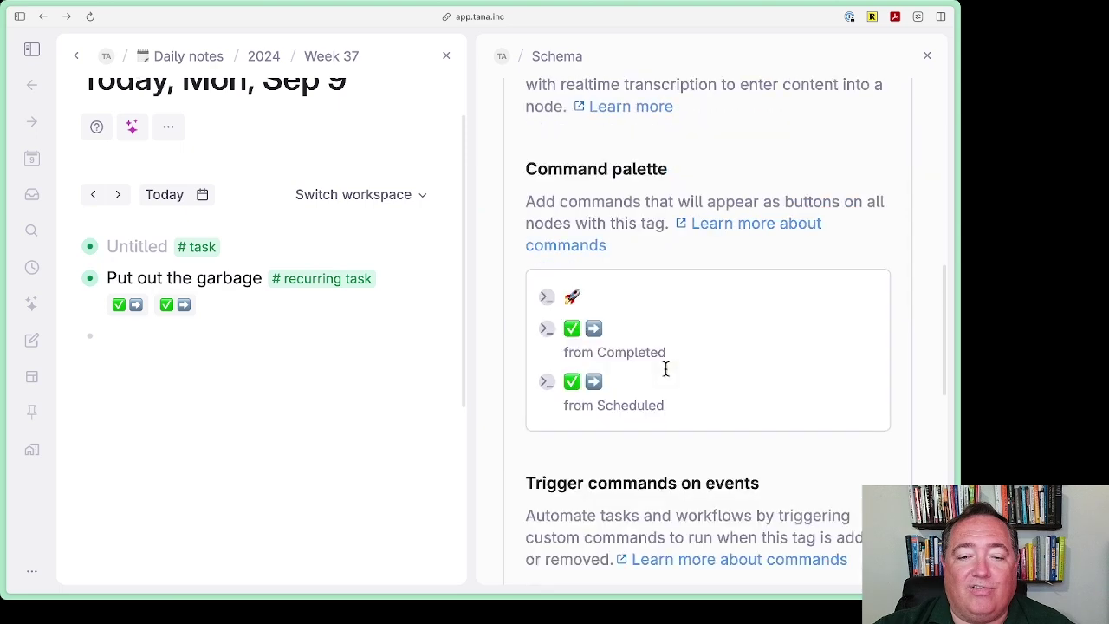
{"action": "left_click", "coordinate": [525, 329]}
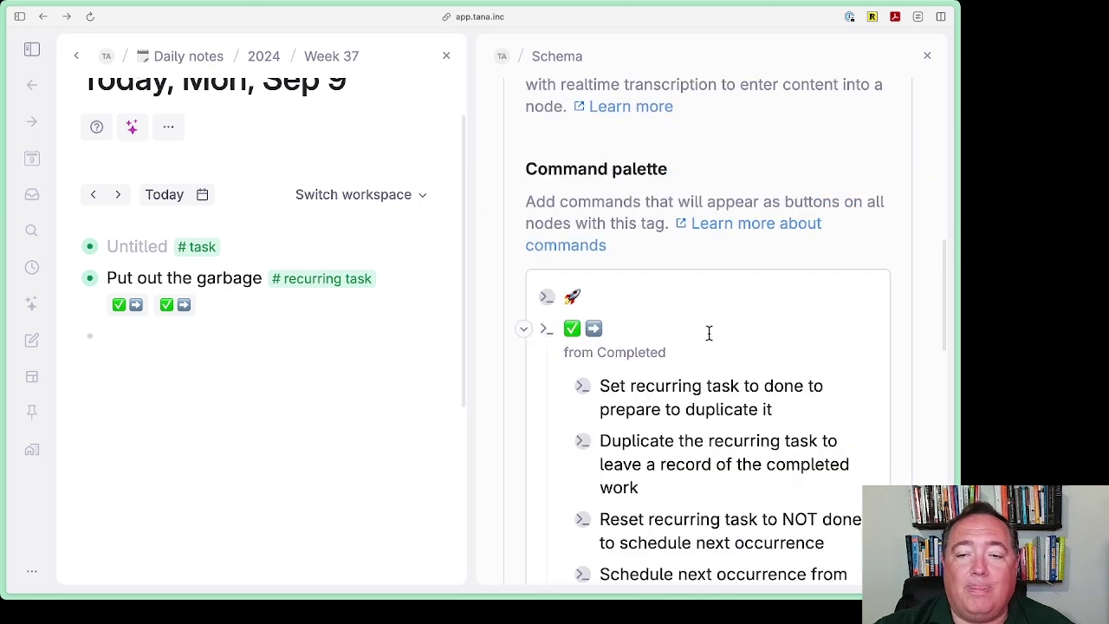
{"action": "scroll", "coordinate": [684, 364], "scroll_direction": "down", "scroll_amount": 4}
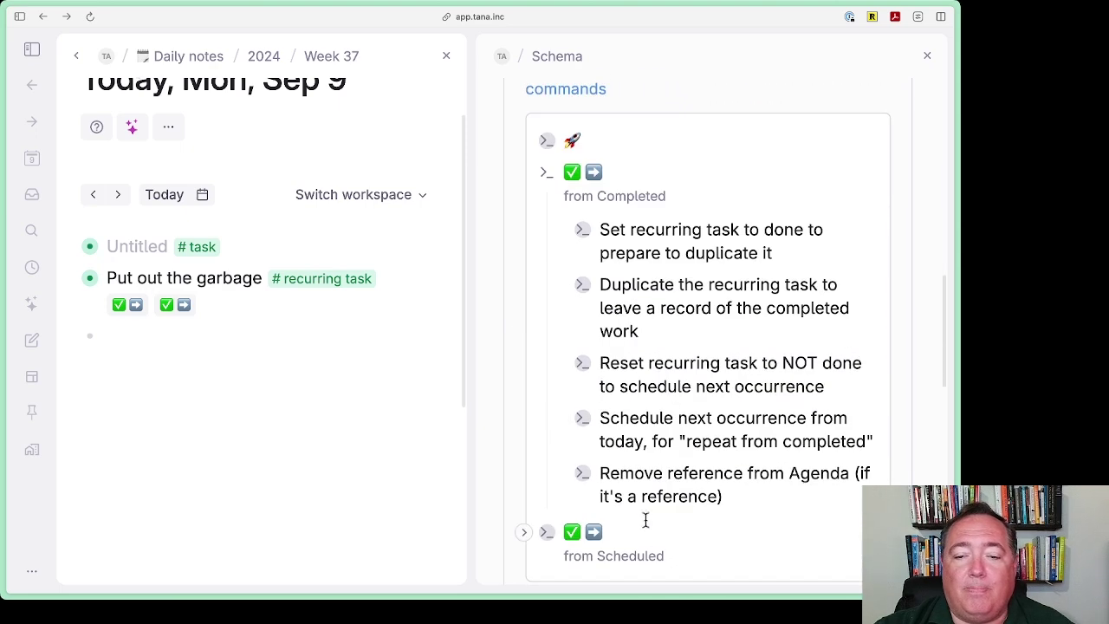
- Add a Node filter parameter with the condition NOT DONE to the from Completed command
{"action": "left_click", "coordinate": [650, 508]}
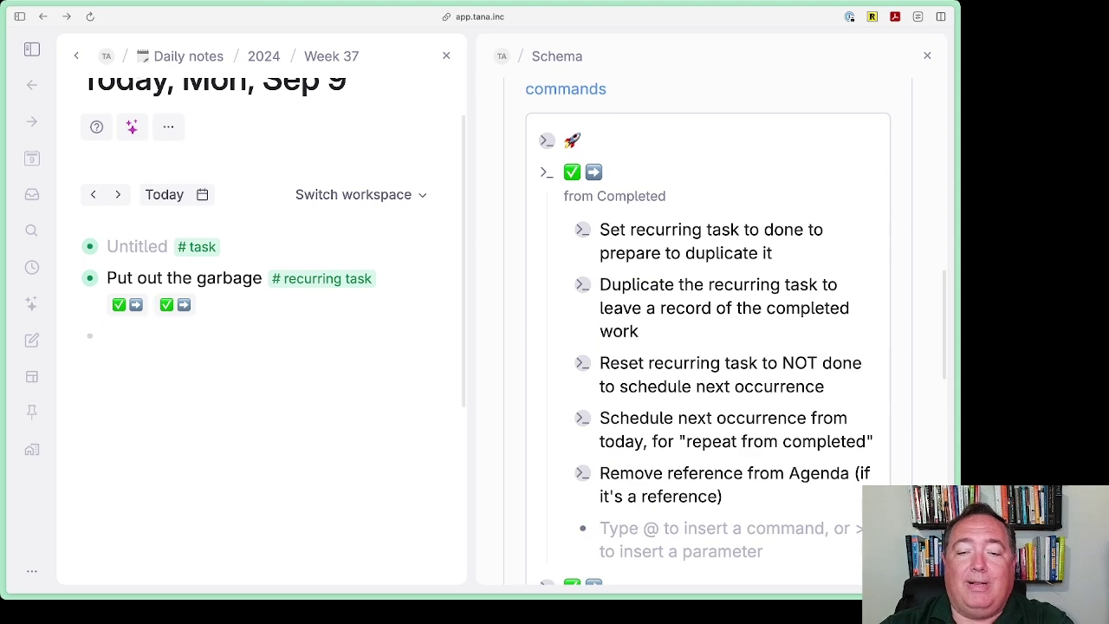
{"action": "type", "text": ">No"}
{"action": "key", "text": "Return"}
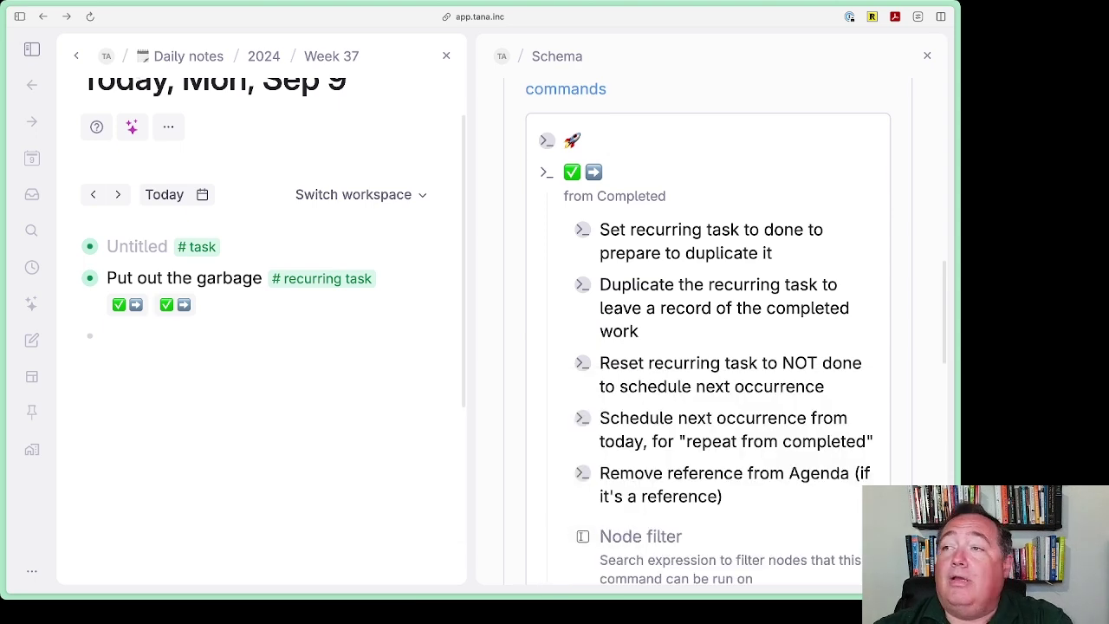
{"action": "scroll", "coordinate": [663, 287], "scroll_direction": "down", "scroll_amount": 5}
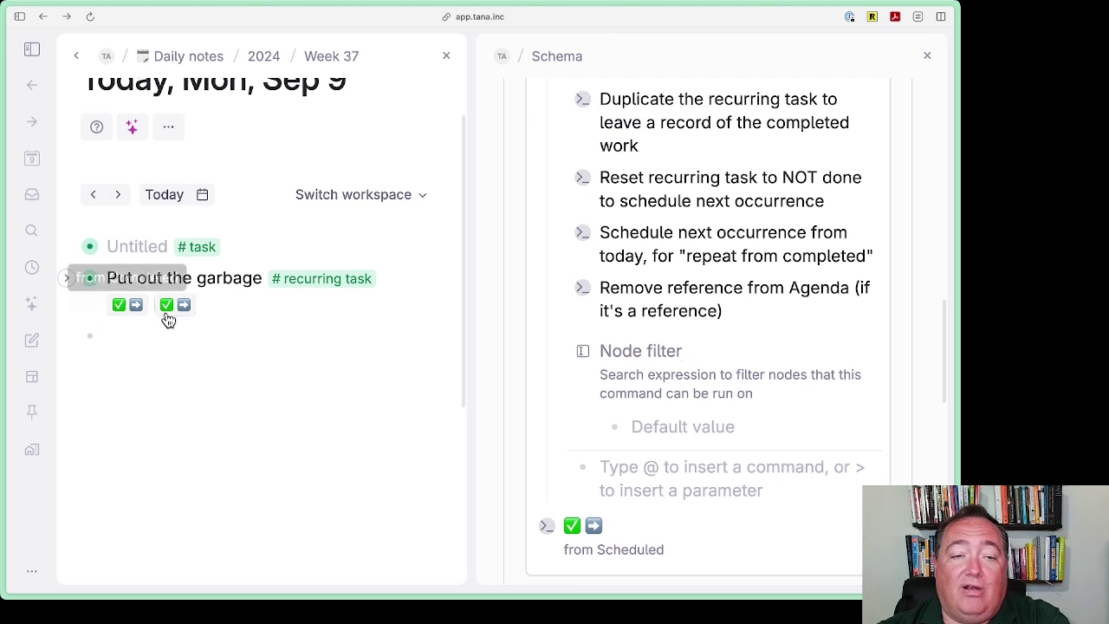
{"action": "left_click", "coordinate": [636, 424]}
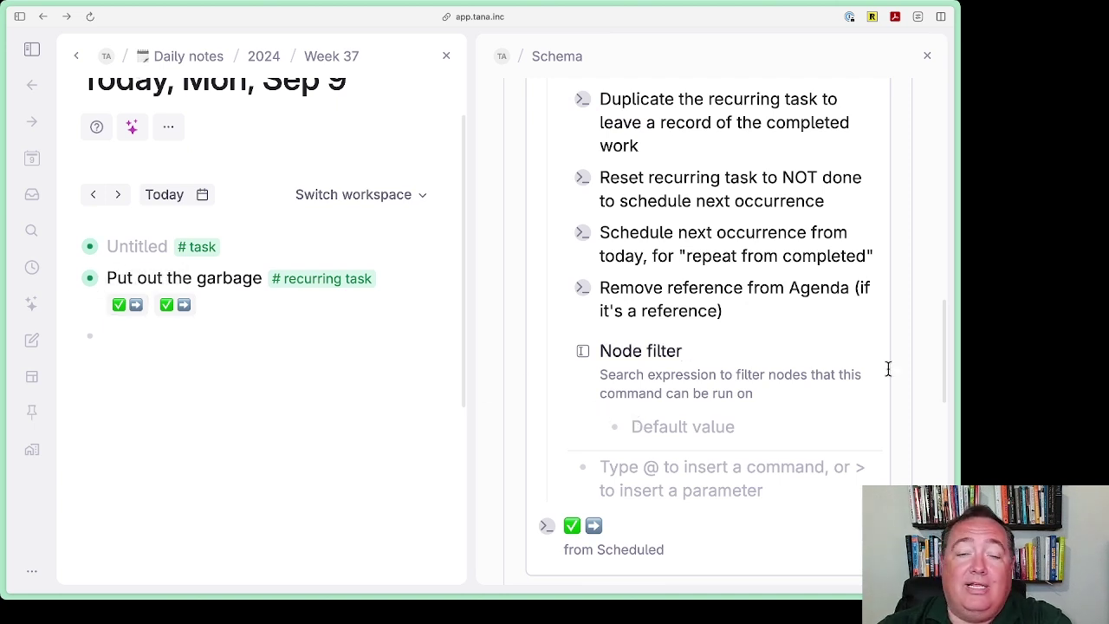
{"action": "type", "text": "NOT DONE"}
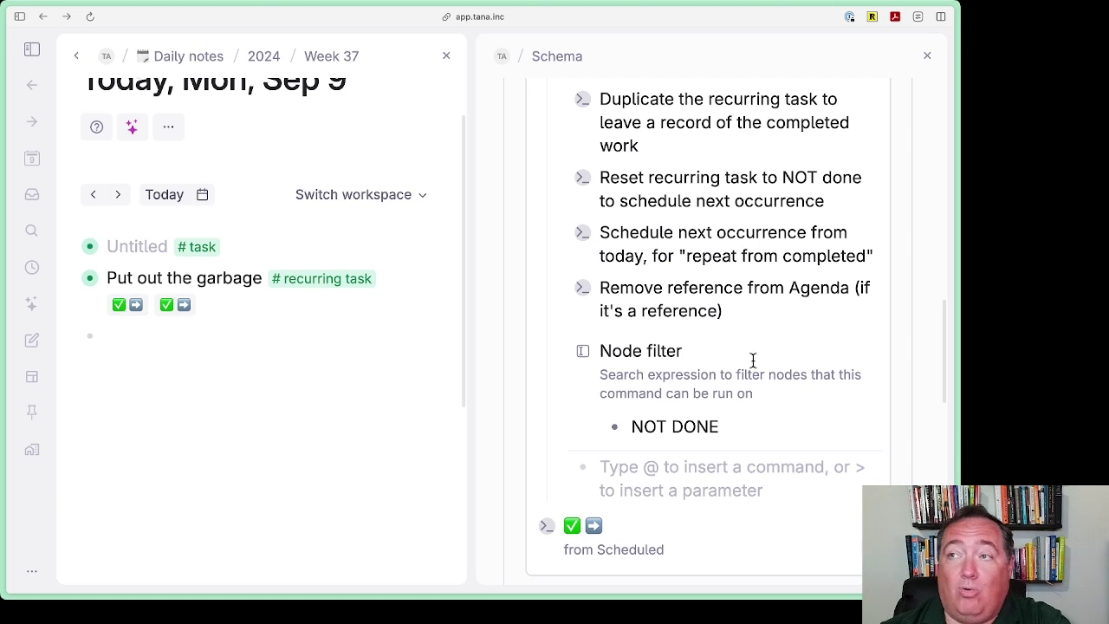
- Add a Repeat from Scheduled or Completed condition with the value Completed to the from Completed command's node filter
{"action": "key", "text": "Return"}
{"action": "type", "text": ">"}
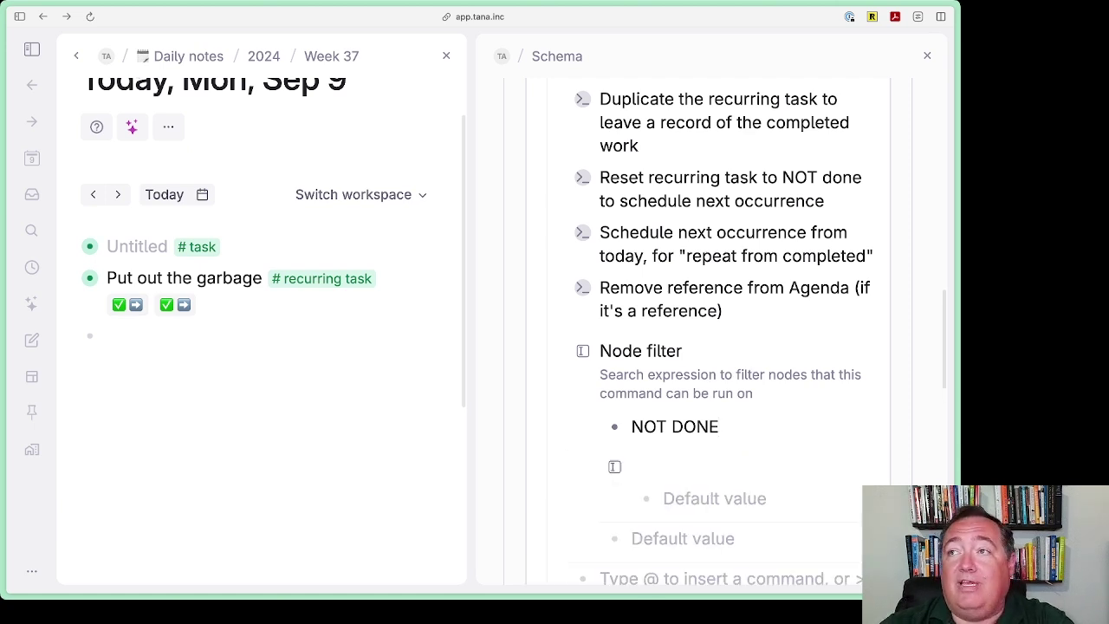
{"action": "type", "text": "rep"}
{"action": "key", "text": "Return"}
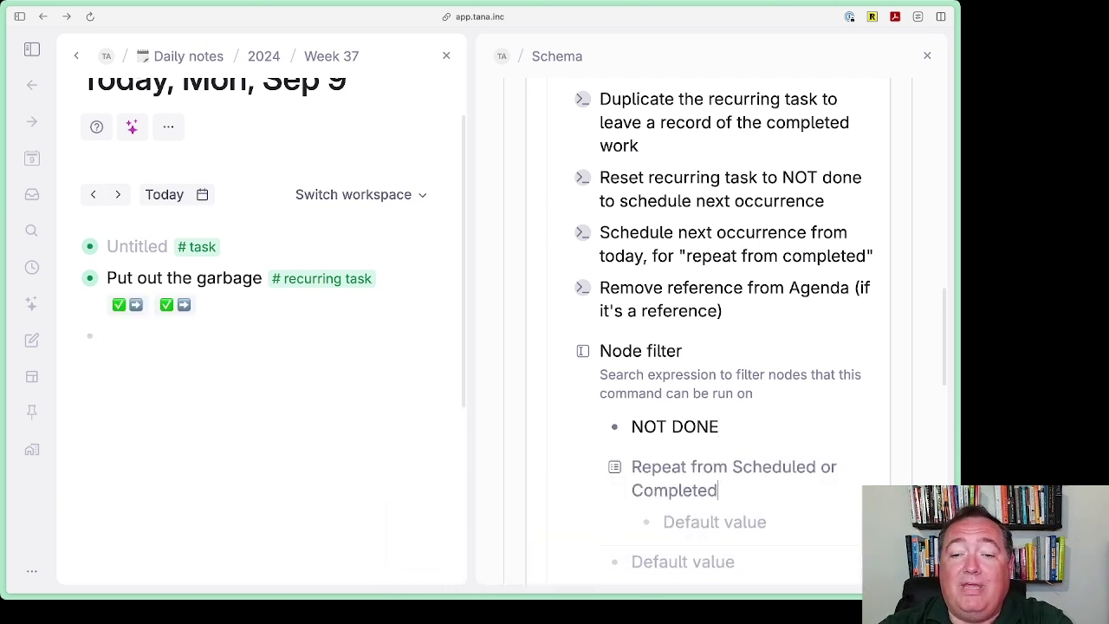
{"action": "scroll", "coordinate": [749, 360], "scroll_direction": "up", "scroll_amount": 3}
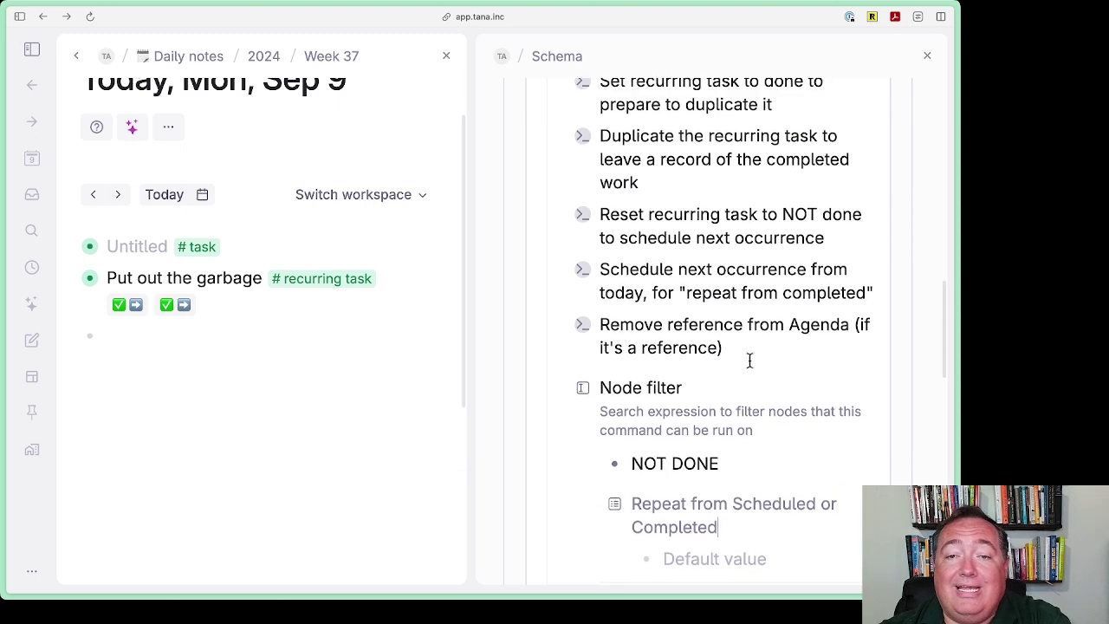
{"action": "scroll", "coordinate": [701, 321], "scroll_direction": "down", "scroll_amount": 4}
{"action": "scroll", "coordinate": [701, 320], "scroll_direction": "down", "scroll_amount": 2}
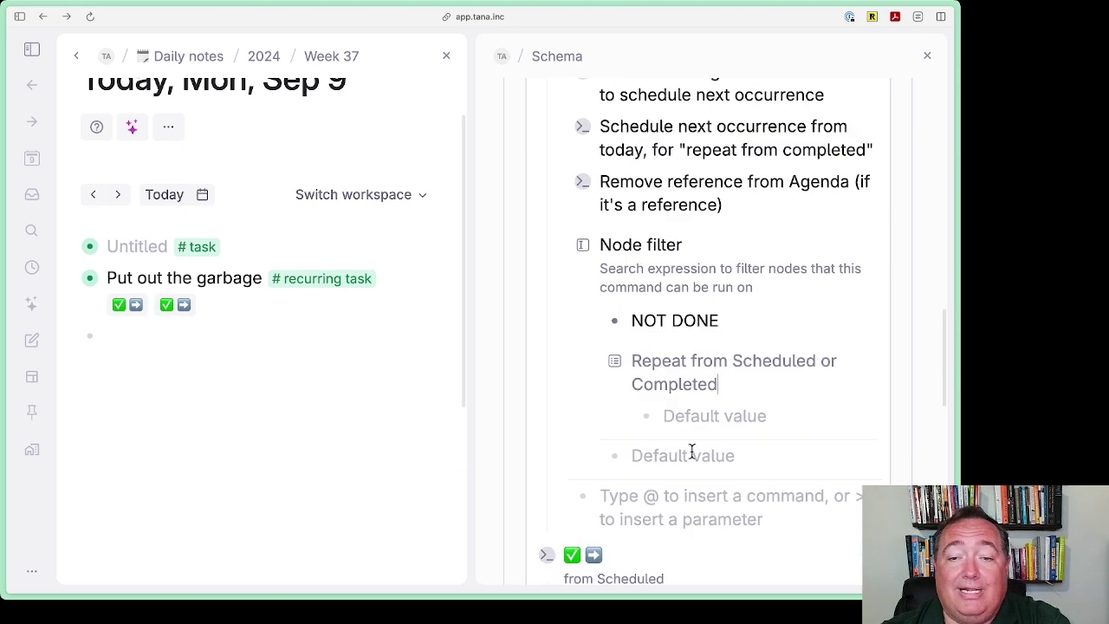
{"action": "left_click", "coordinate": [692, 422]}
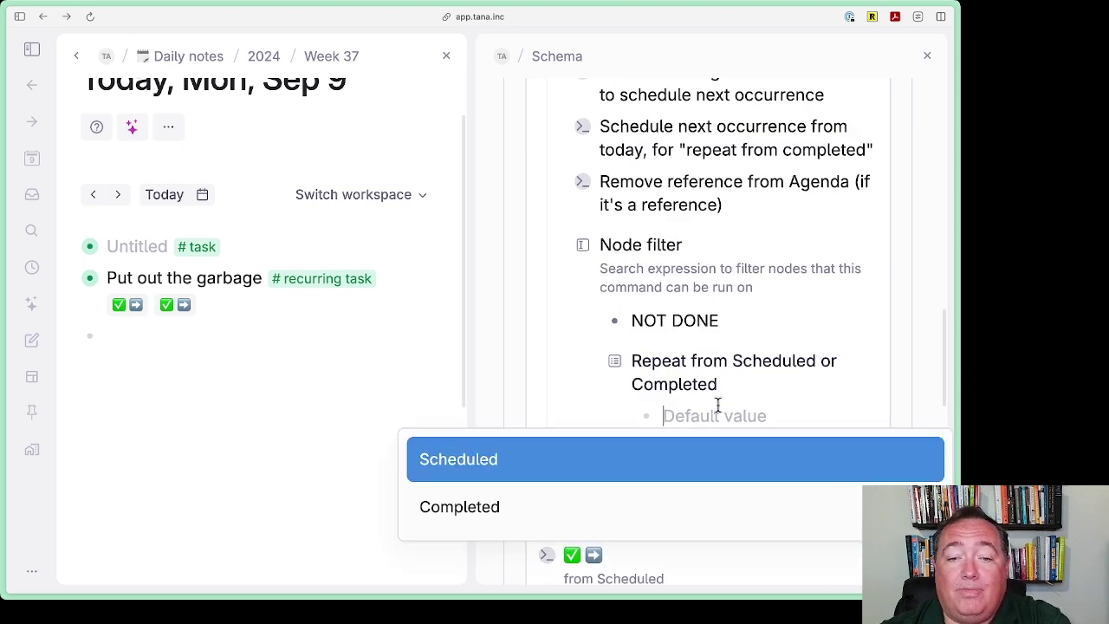
{"action": "left_click", "coordinate": [641, 493]}
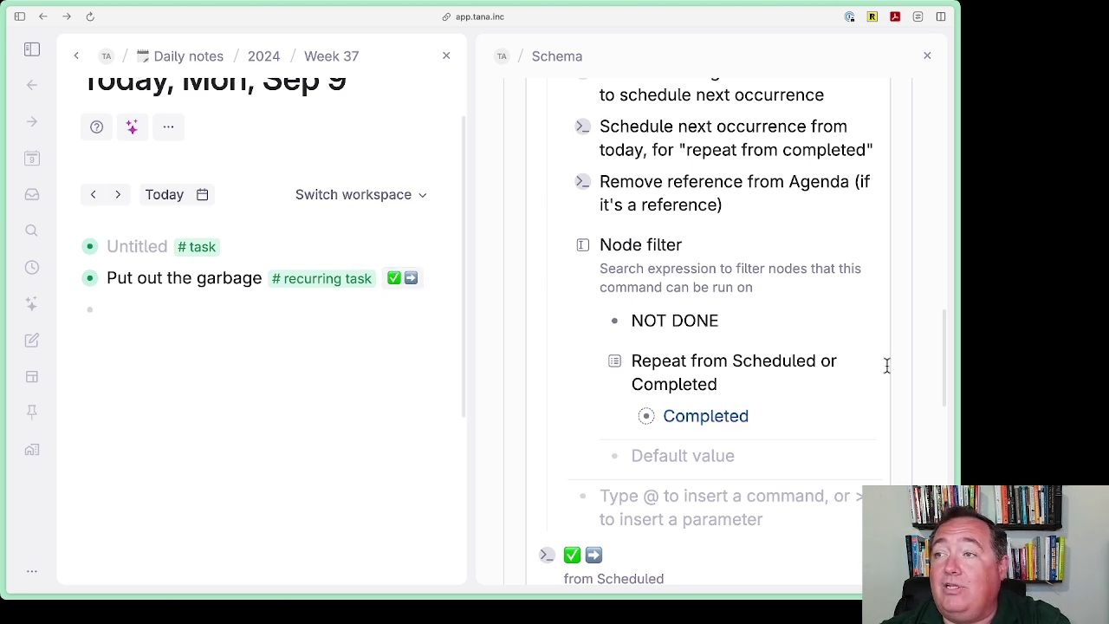
- Add an Originally Scheduled on condition with the value Set to the from Completed command's node filter
{"action": "scroll", "coordinate": [885, 365], "scroll_direction": "down", "scroll_amount": 3}
{"action": "left_click", "coordinate": [681, 327]}
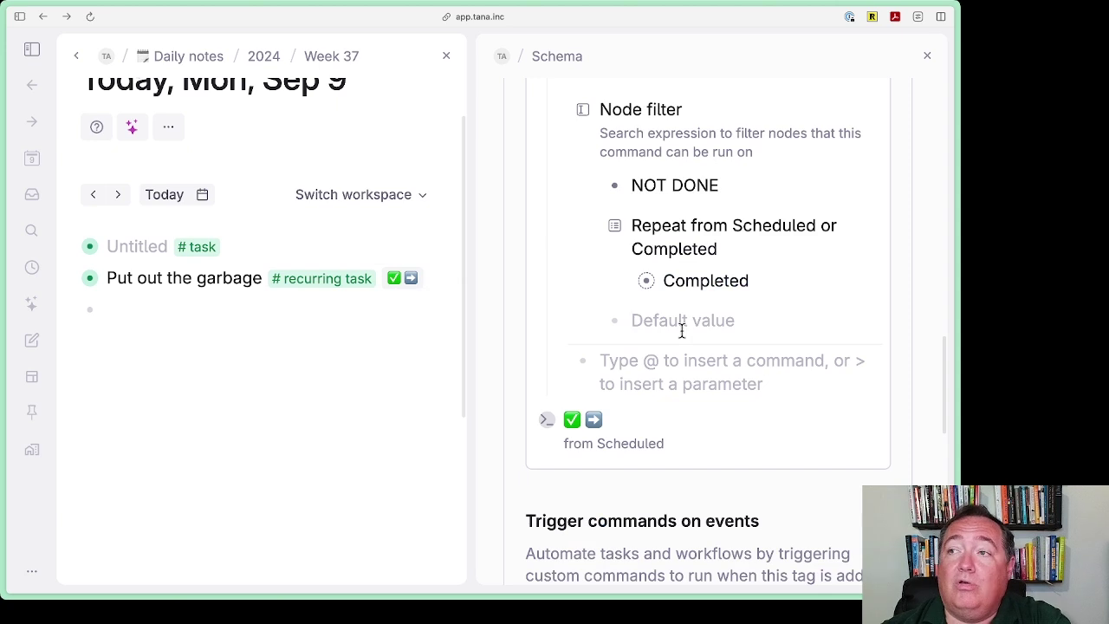
{"action": "type", "text": ">orig"}
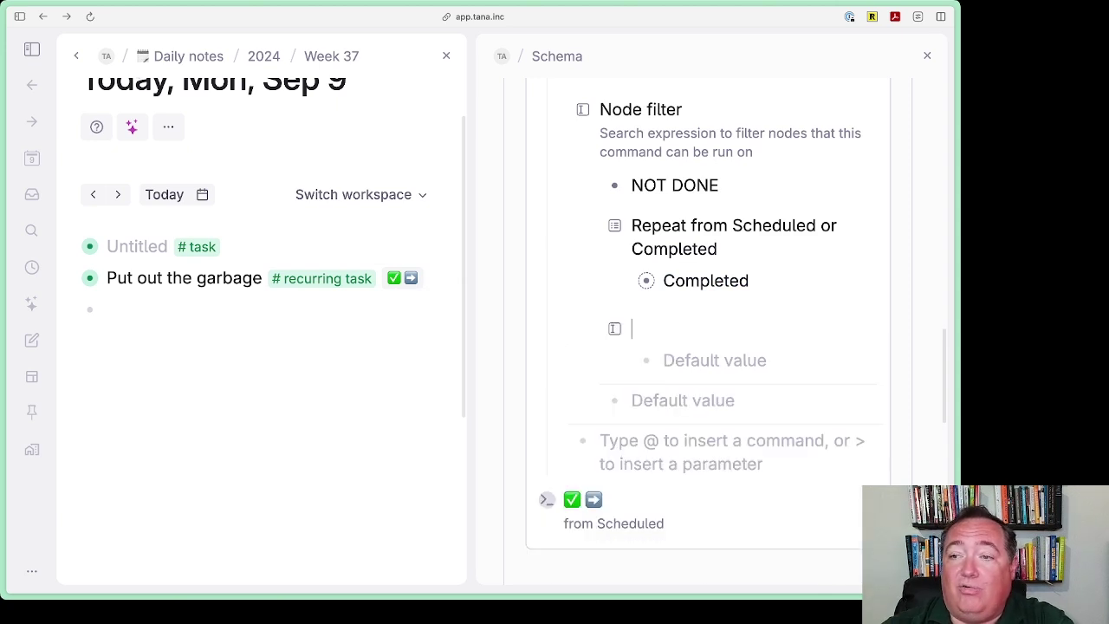
{"action": "key", "text": "Return"}
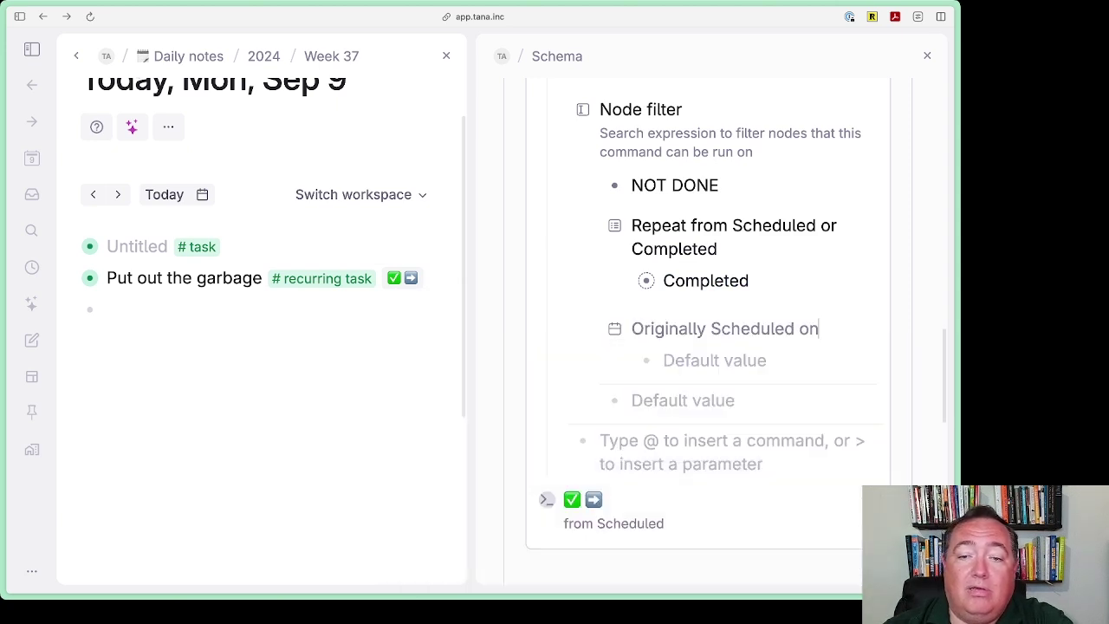
{"action": "type", "text": "@set"}
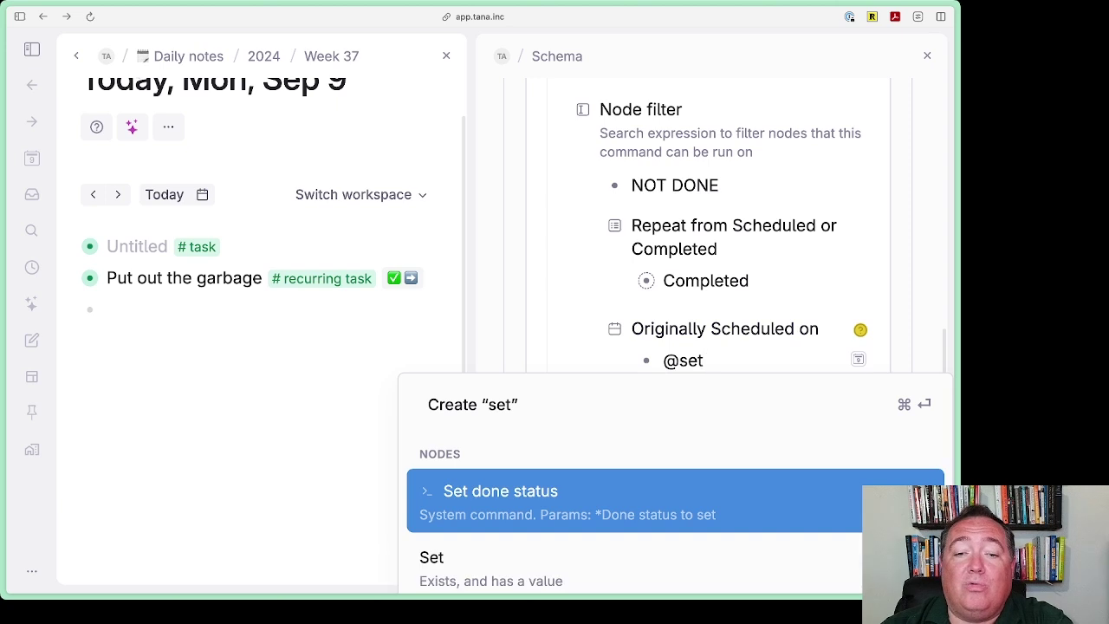
{"action": "key", "text": "Down"}
{"action": "key", "text": "Return"}
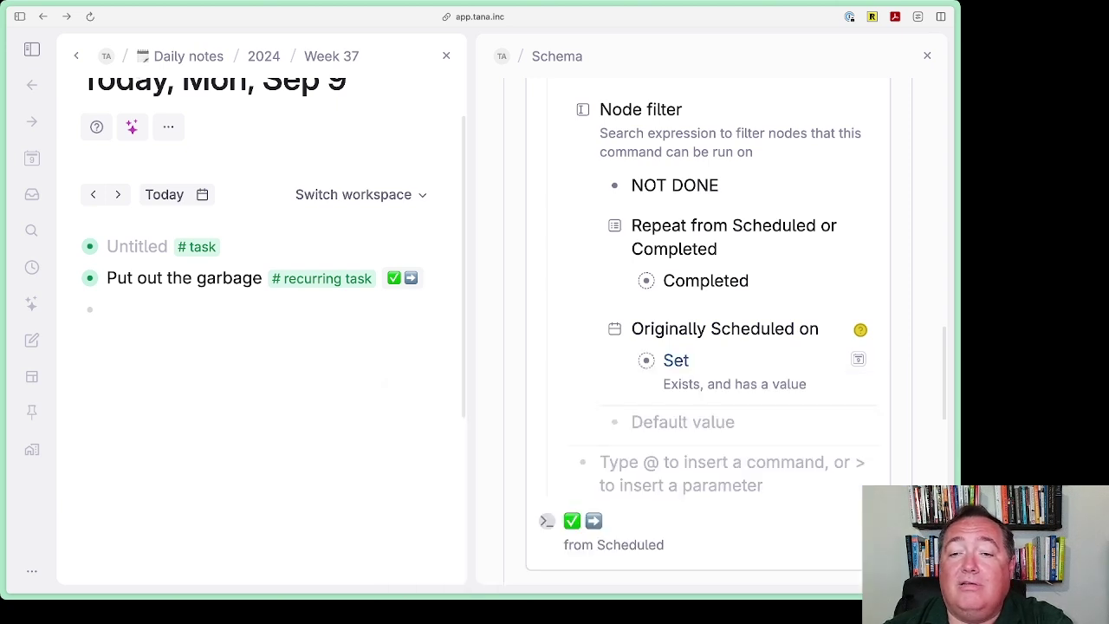
- Expand the from Scheduled command and add a Node filter parameter with the condition NOT DONE
{"action": "scroll", "coordinate": [705, 333], "scroll_direction": "up", "scroll_amount": 3}
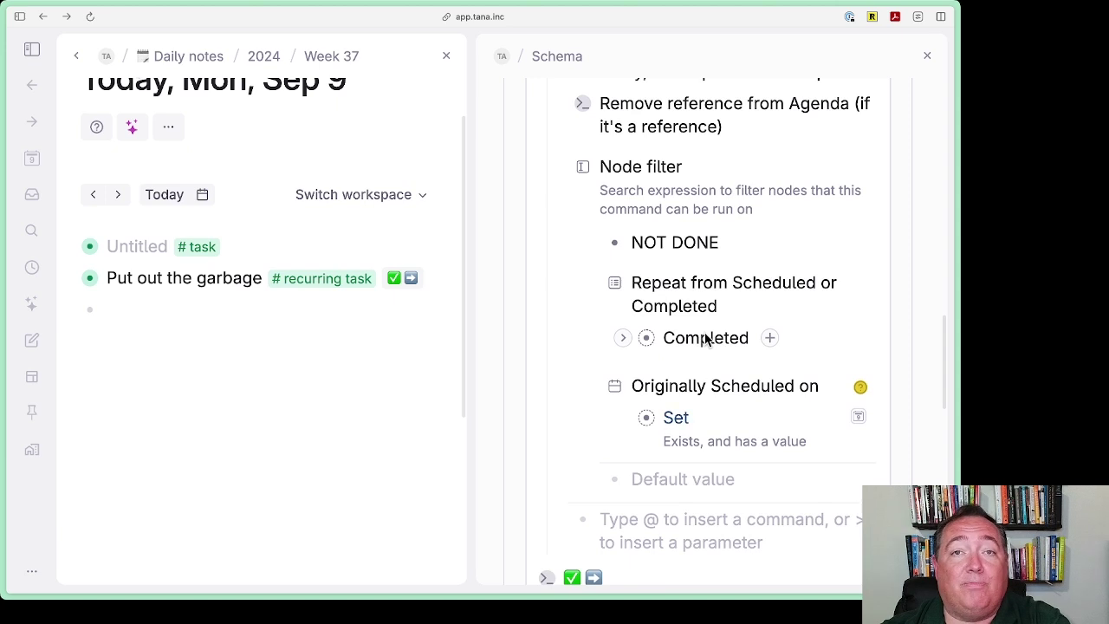
{"action": "scroll", "coordinate": [708, 390], "scroll_direction": "up", "scroll_amount": 1}
{"action": "scroll", "coordinate": [705, 390], "scroll_direction": "down", "scroll_amount": 2}
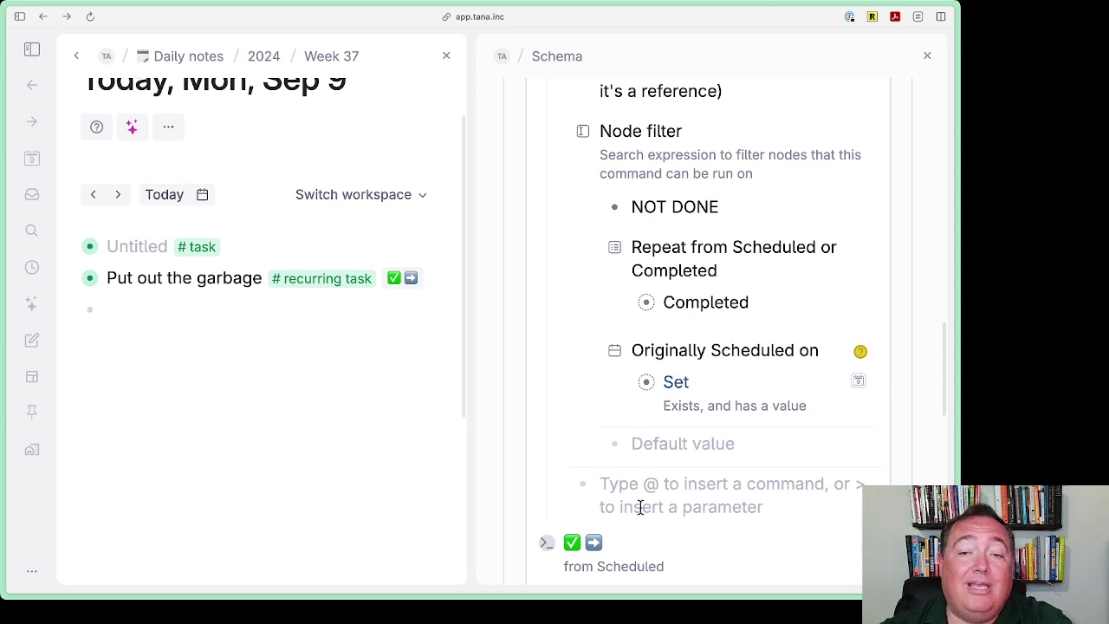
{"action": "scroll", "coordinate": [668, 453], "scroll_direction": "down", "scroll_amount": 5}
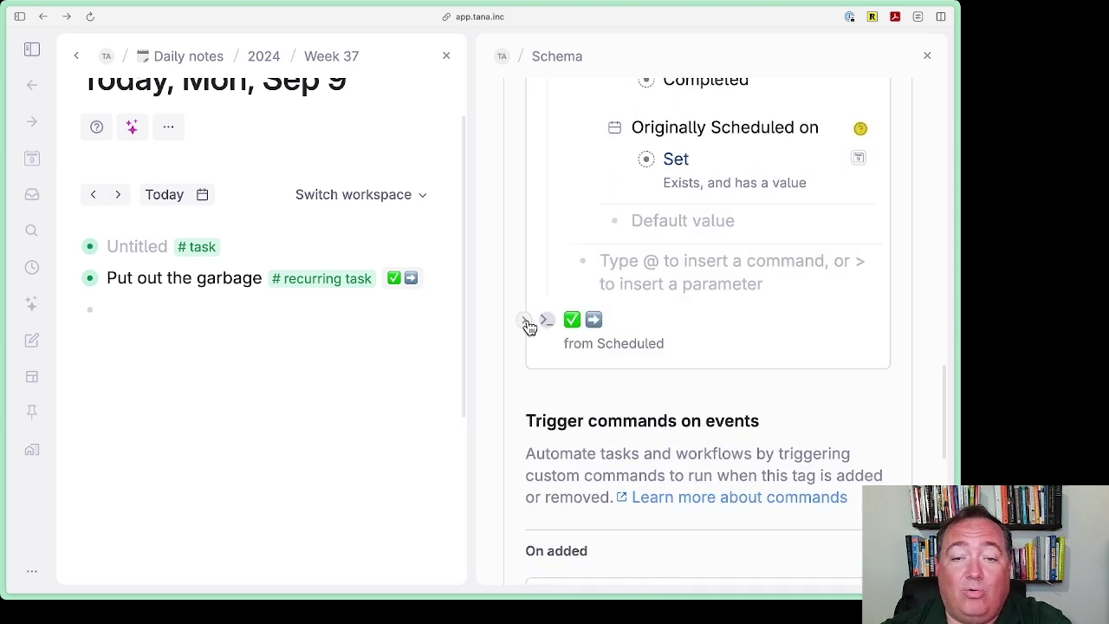
{"action": "left_click", "coordinate": [523, 319]}
{"action": "scroll", "coordinate": [601, 384], "scroll_direction": "down", "scroll_amount": 5}
{"action": "key", "text": "Return"}
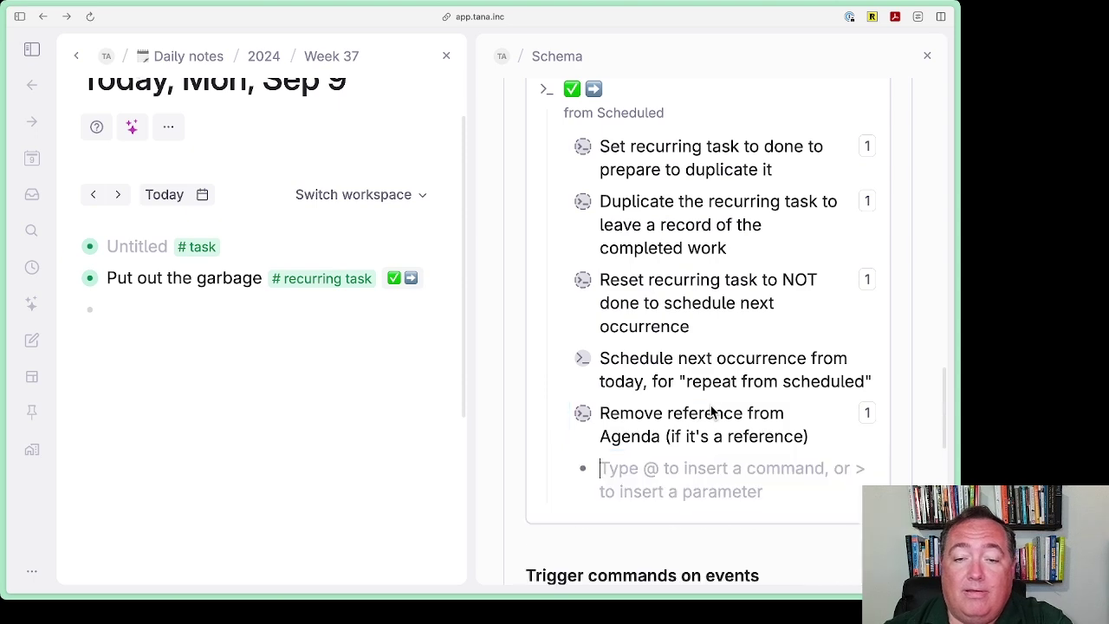
{"action": "type", "text": ">nod"}
{"action": "key", "text": "Return"}
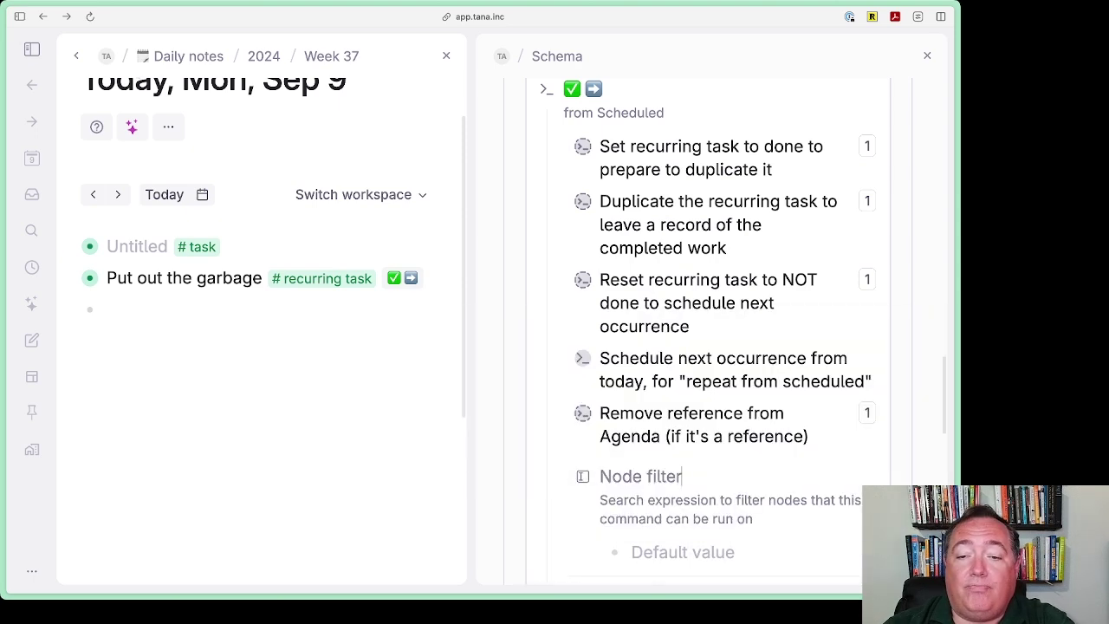
{"action": "type", "text": "NOT DONE"}
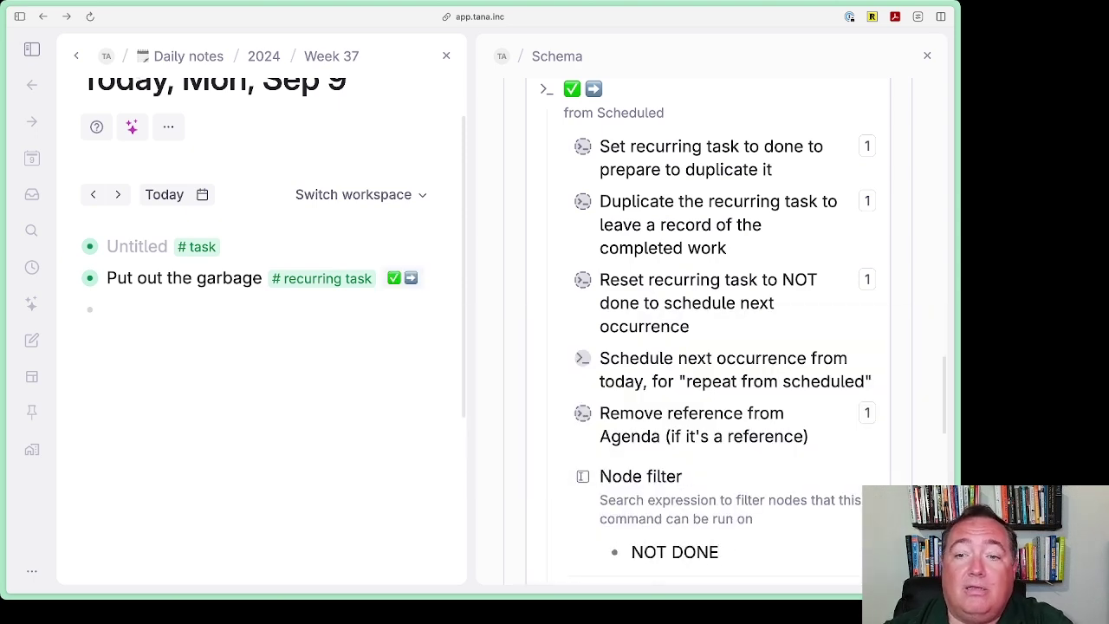
- Add a Repeat from Scheduled or Completed condition with the value Scheduled to the from Scheduled command's node filter
{"action": "scroll", "coordinate": [712, 403], "scroll_direction": "down", "scroll_amount": 5}
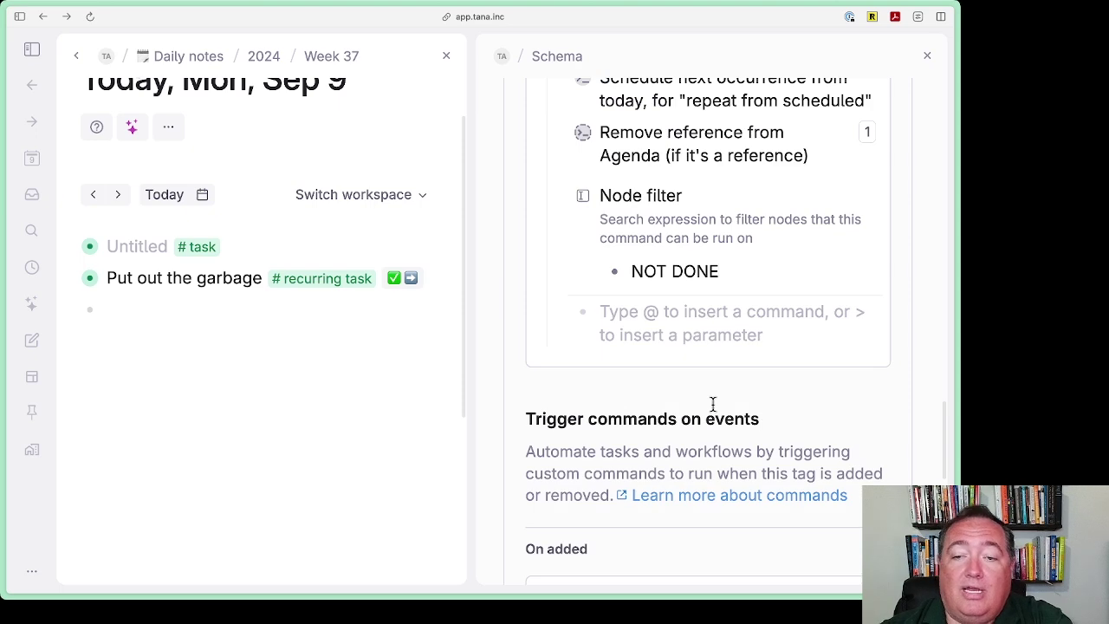
{"action": "key", "text": "Return"}
{"action": "type", "text": ">"}
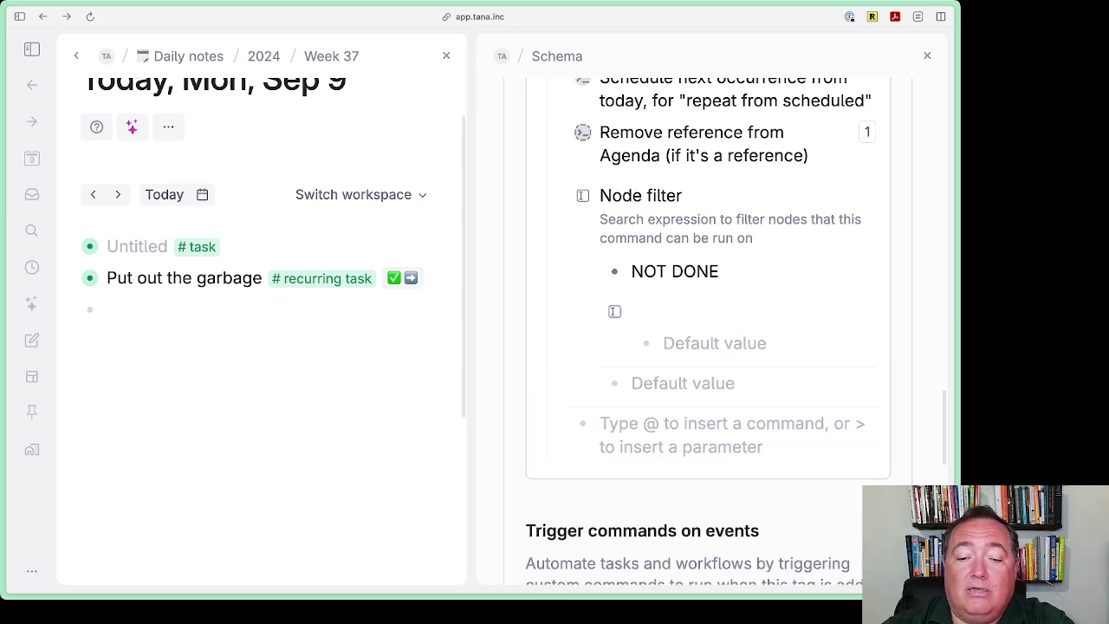
{"action": "scroll", "coordinate": [695, 289], "scroll_direction": "up", "scroll_amount": 10}
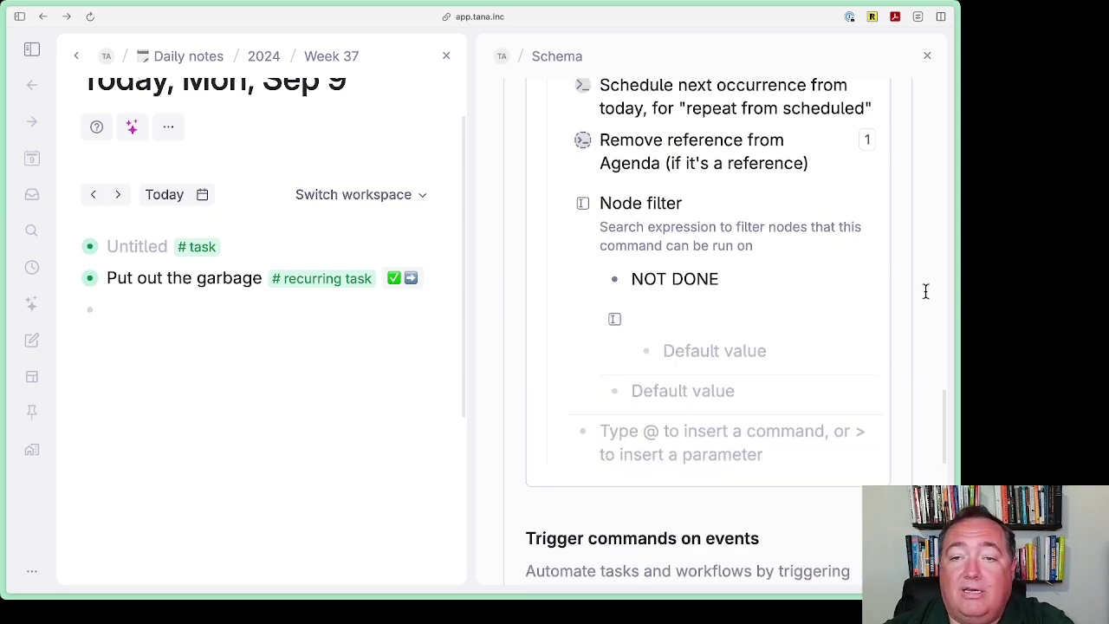
{"action": "scroll", "coordinate": [693, 295], "scroll_direction": "down", "scroll_amount": 5}
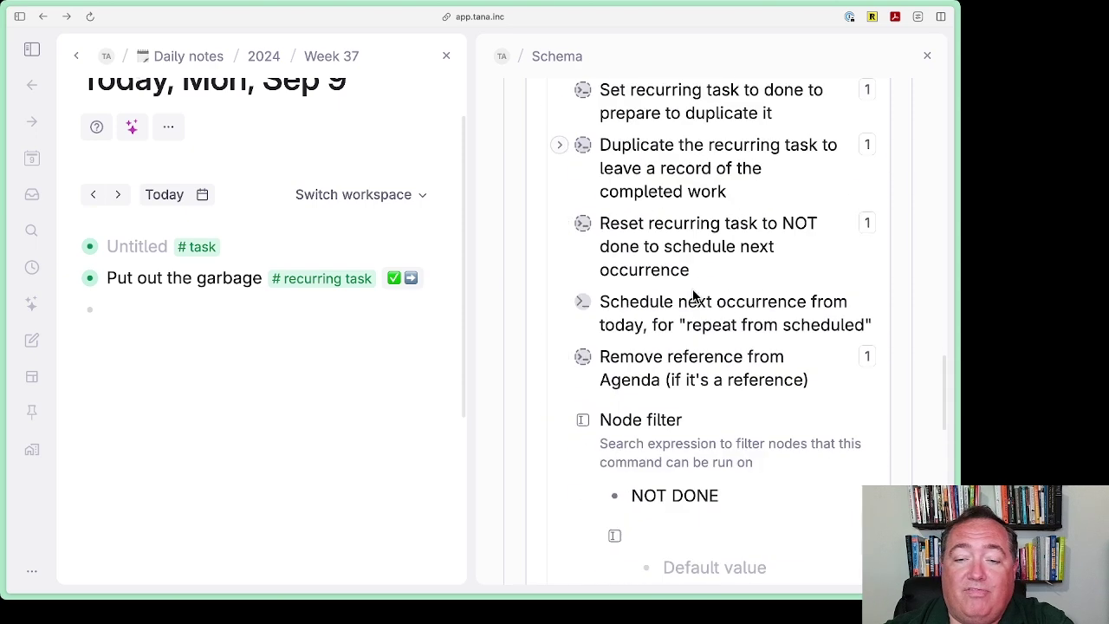
{"action": "type", "text": "repea"}
{"action": "key", "text": "Return"}
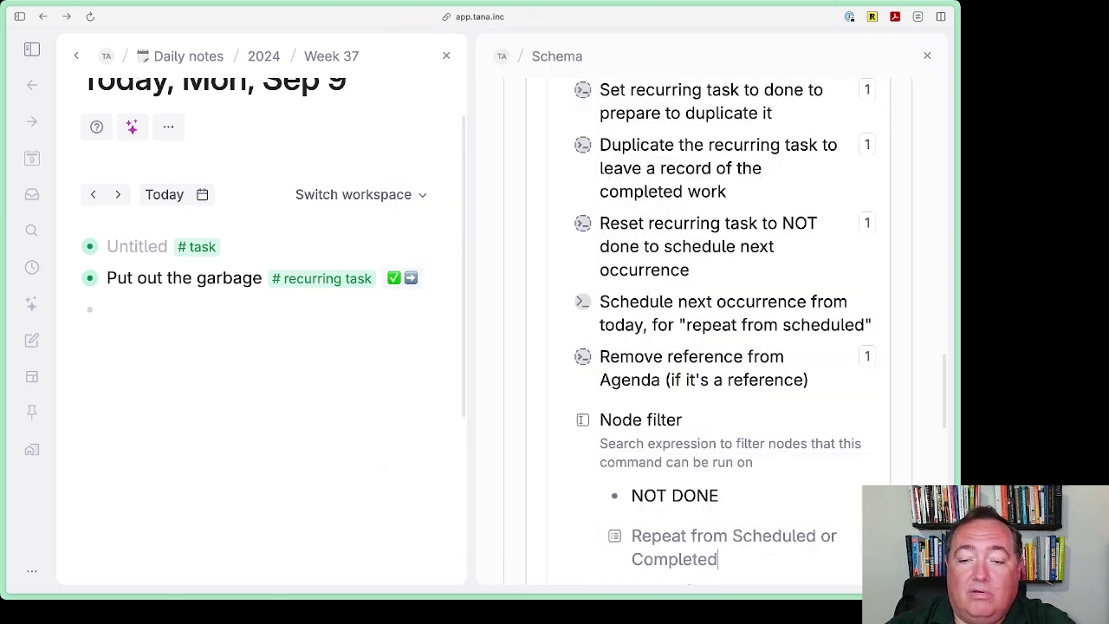
{"action": "type", "text": "sc"}
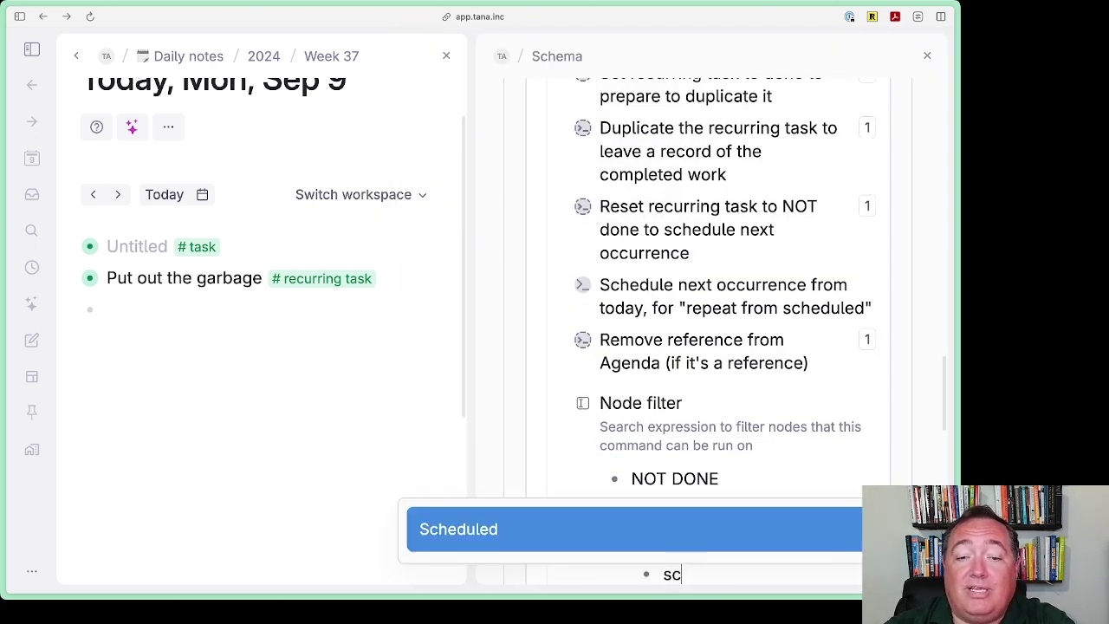
{"action": "key", "text": "Return"}
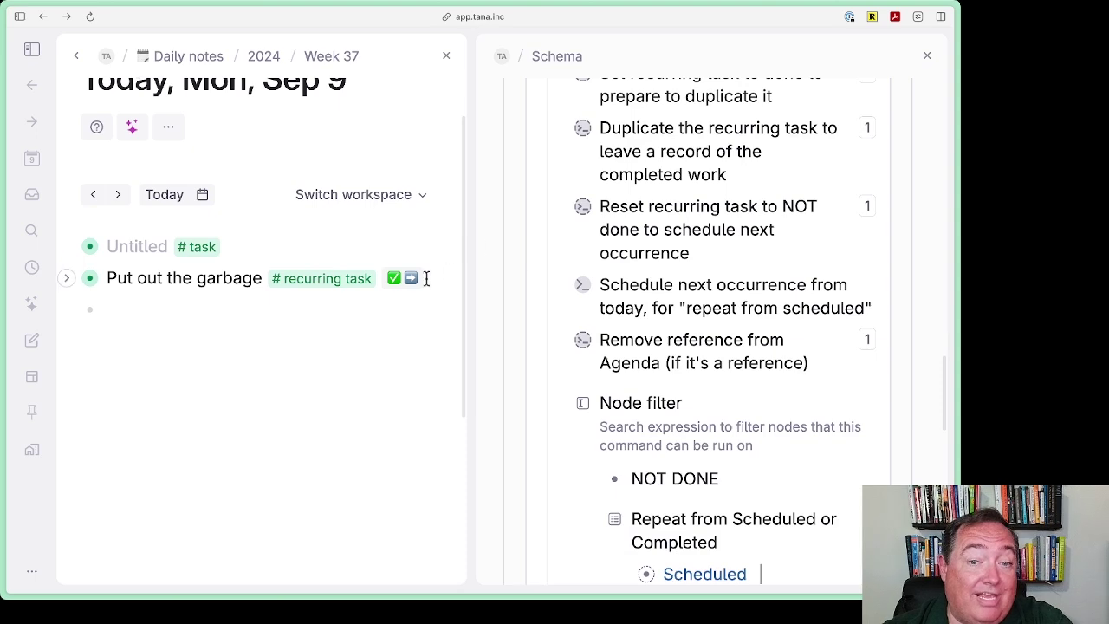
- Add an Originally Scheduled on condition with the value Set to the from Scheduled command's node filter
{"action": "scroll", "coordinate": [869, 310], "scroll_direction": "down", "scroll_amount": 3}
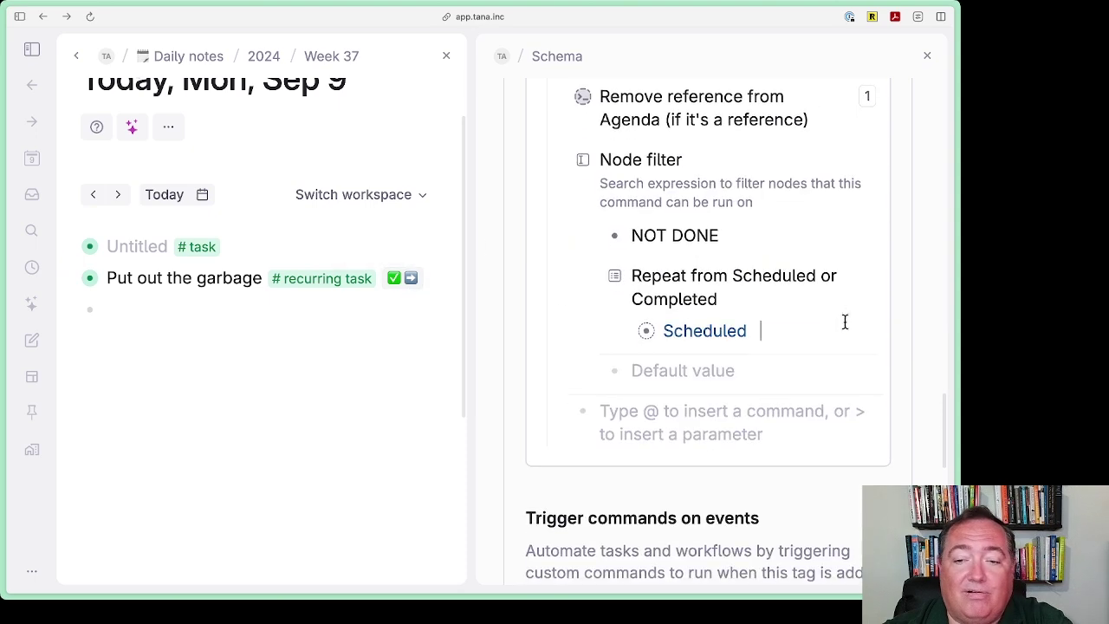
{"action": "scroll", "coordinate": [745, 379], "scroll_direction": "up", "scroll_amount": 3}
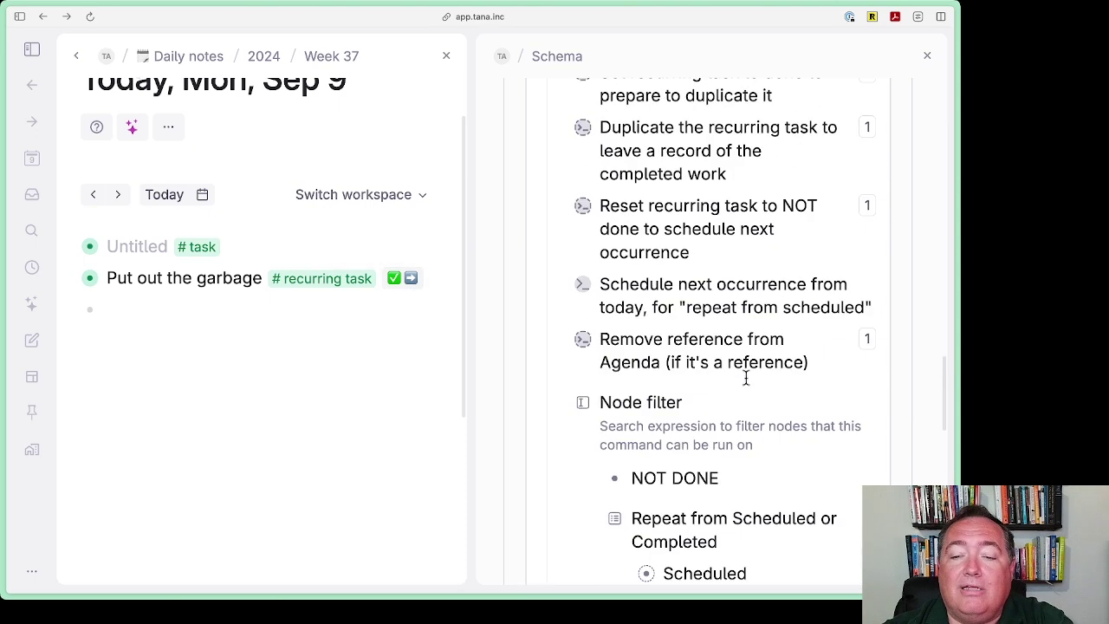
{"action": "scroll", "coordinate": [745, 379], "scroll_direction": "down", "scroll_amount": 4}
{"action": "left_click", "coordinate": [745, 379]}
{"action": "type", "text": ">or"}
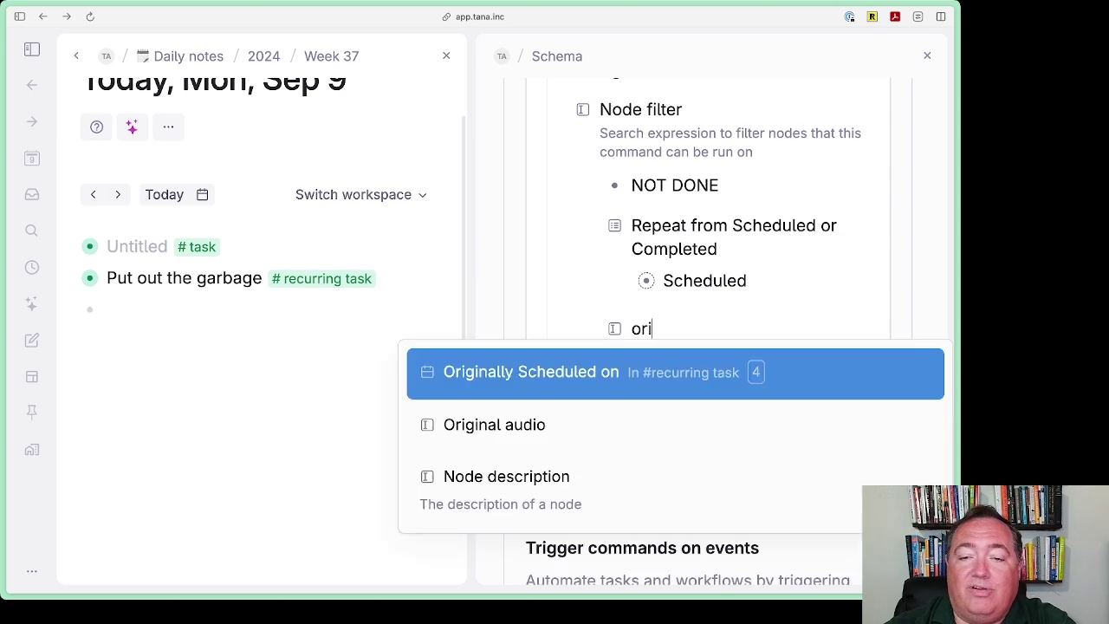
{"action": "type", "text": "igin"}
{"action": "key", "text": "Return"}
{"action": "type", "text": "@set"}
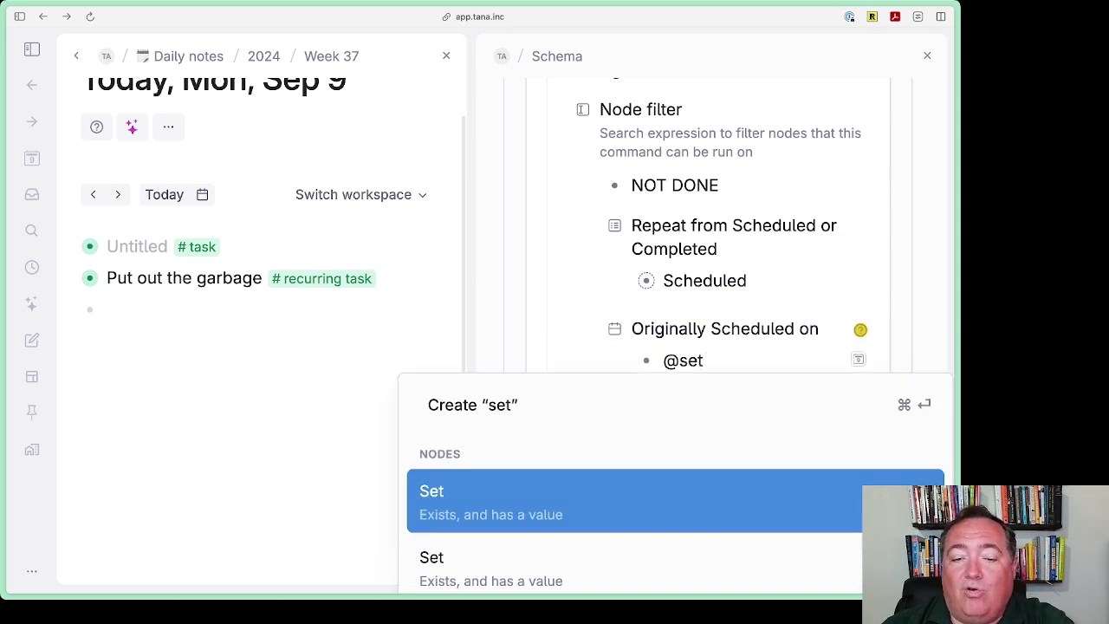
{"action": "key", "text": "Return"}
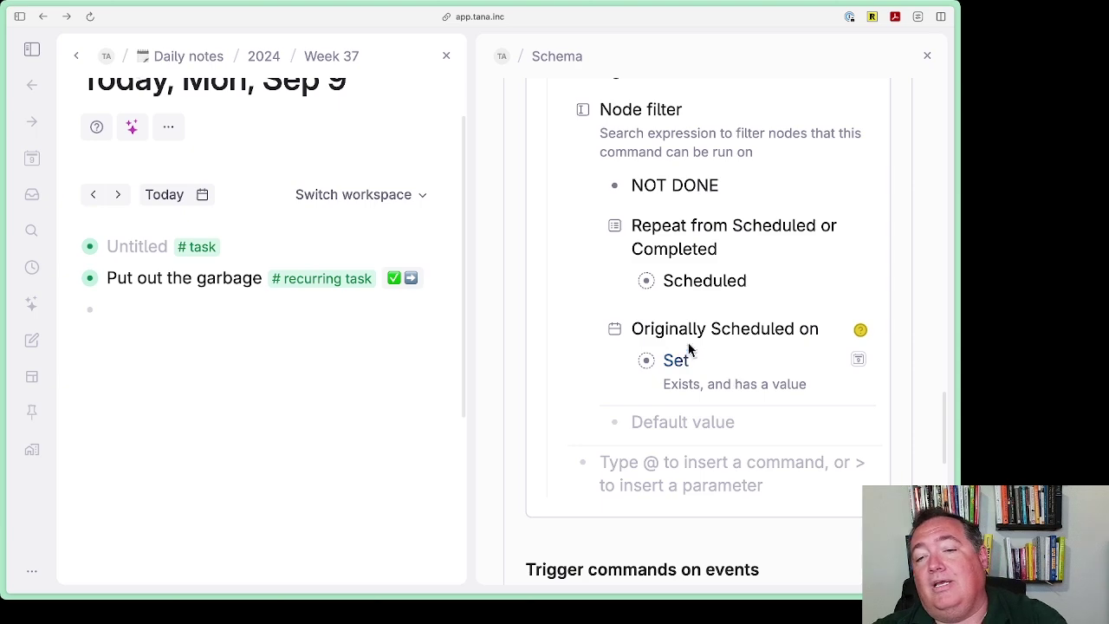
- Collapse the from Scheduled and from Completed commands in the recurring task tag's command palette
{"action": "scroll", "coordinate": [744, 382], "scroll_direction": "up", "scroll_amount": 4}
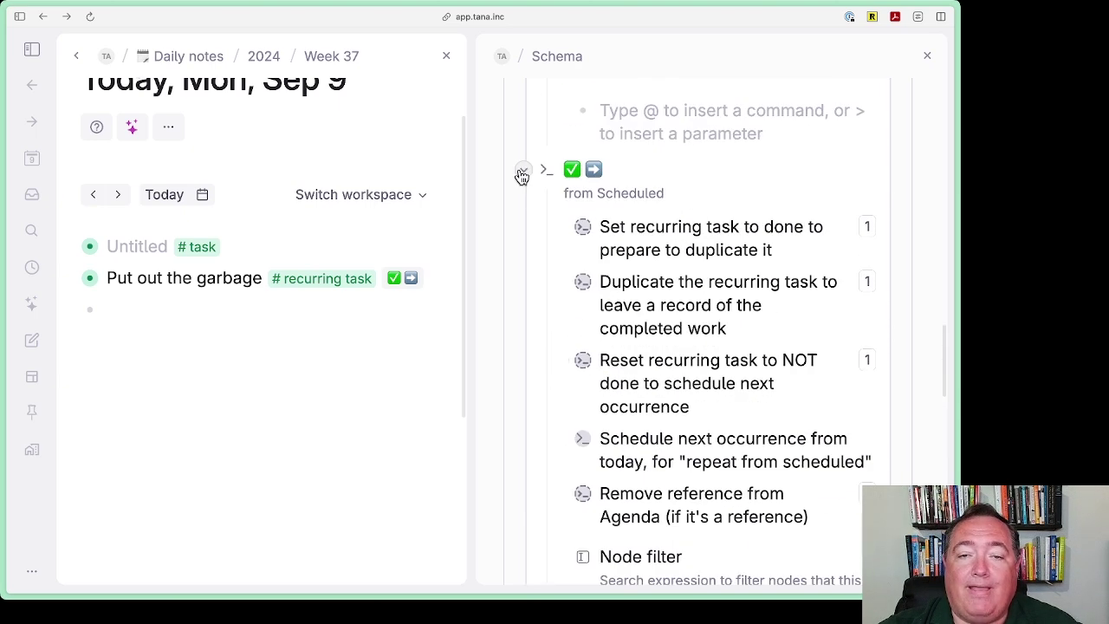
{"action": "left_click", "coordinate": [522, 171]}
{"action": "scroll", "coordinate": [551, 251], "scroll_direction": "up", "scroll_amount": 10}
{"action": "scroll", "coordinate": [549, 248], "scroll_direction": "up", "scroll_amount": 3}
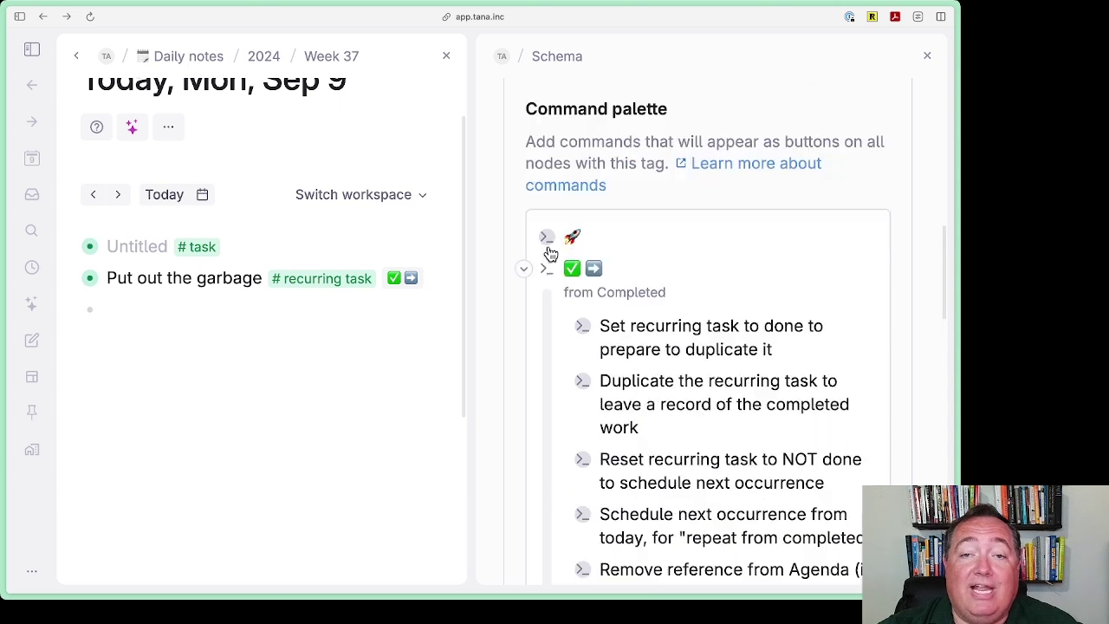
{"action": "left_click", "coordinate": [523, 269]}
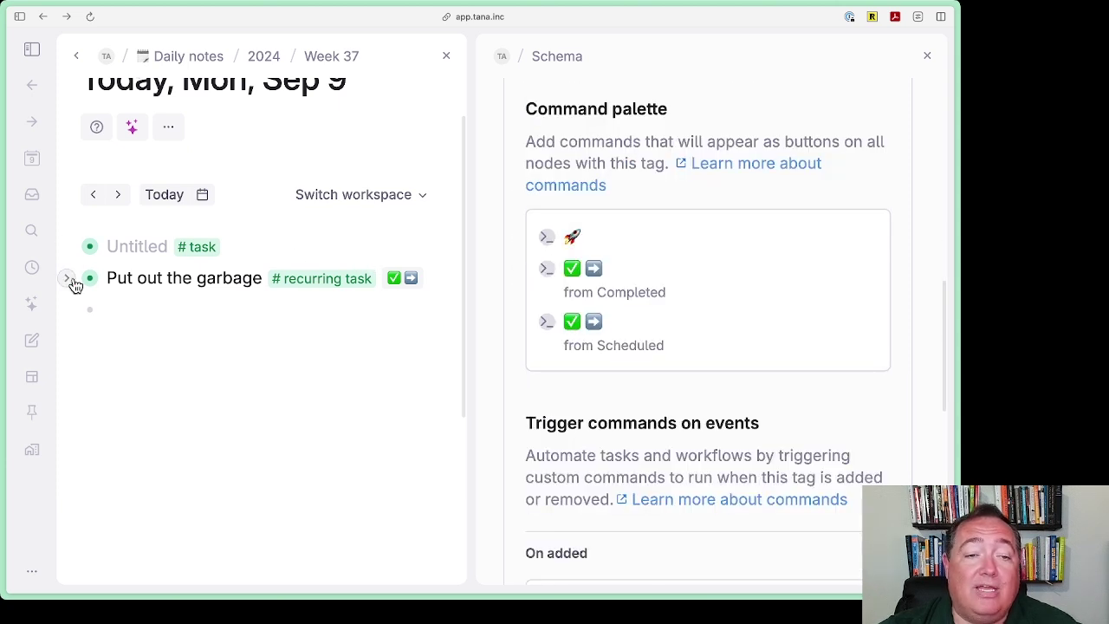
- Expand the Put out the garbage task and configure its Number of days, weeks, etc field to hide when not empty
{"action": "left_click", "coordinate": [68, 280]}
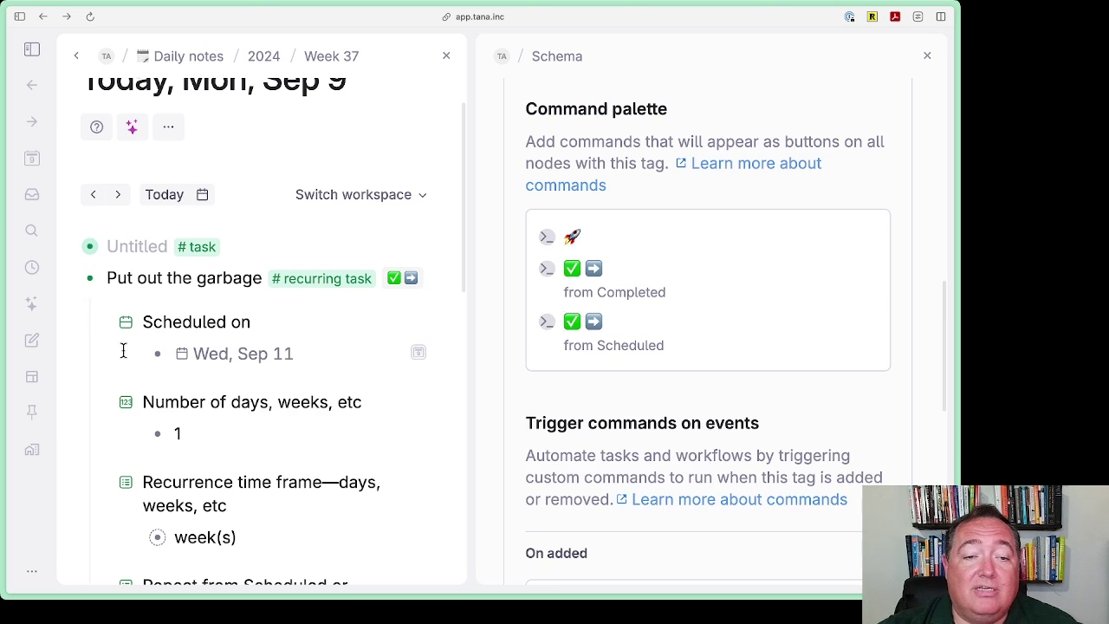
{"action": "scroll", "coordinate": [235, 412], "scroll_direction": "down", "scroll_amount": 3}
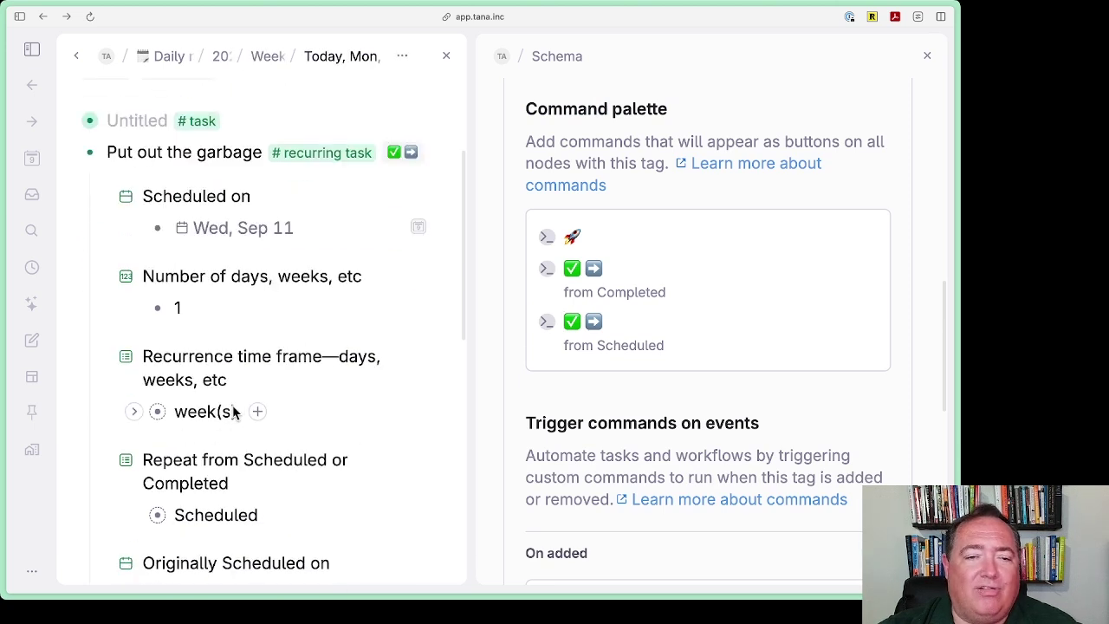
{"action": "scroll", "coordinate": [234, 394], "scroll_direction": "up", "scroll_amount": 2}
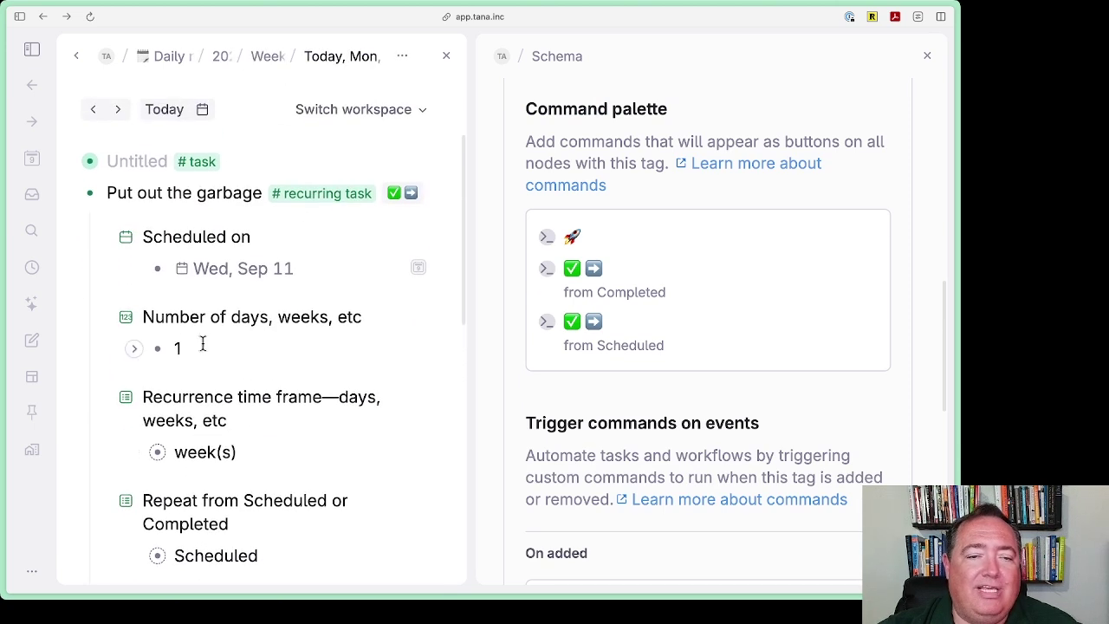
{"action": "left_click", "coordinate": [126, 318]}
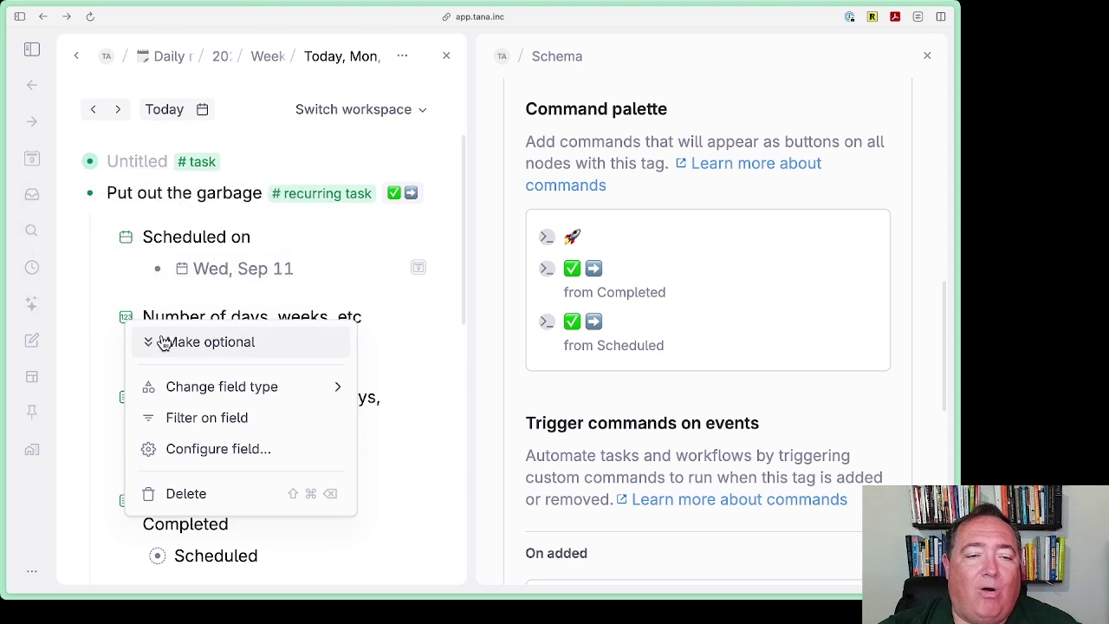
{"action": "mouse_move", "coordinate": [208, 385]}
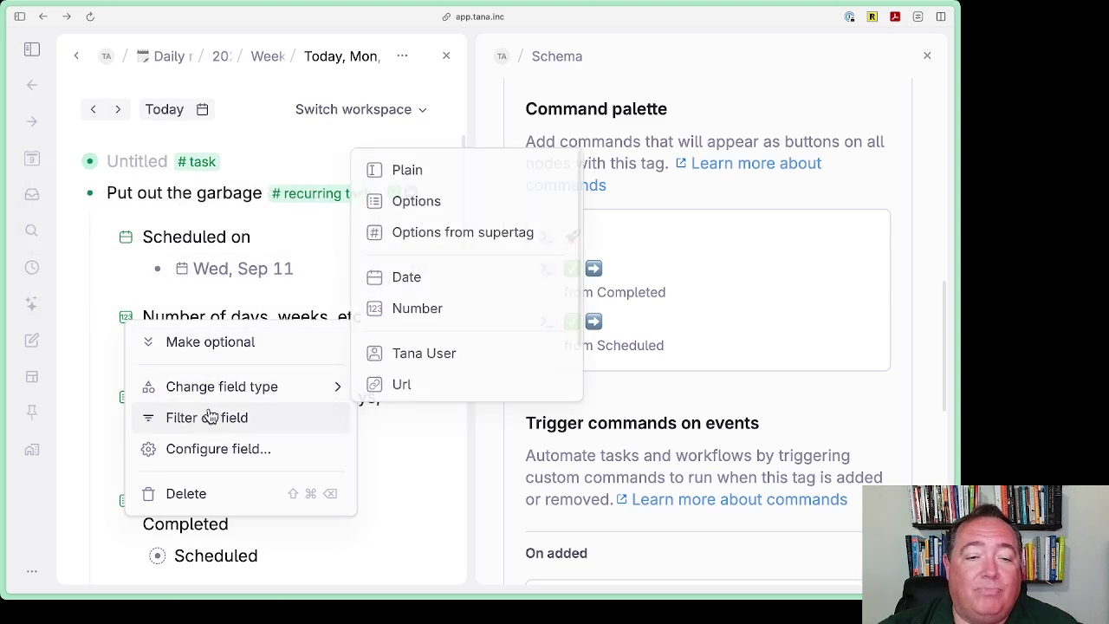
{"action": "left_click", "coordinate": [201, 448]}
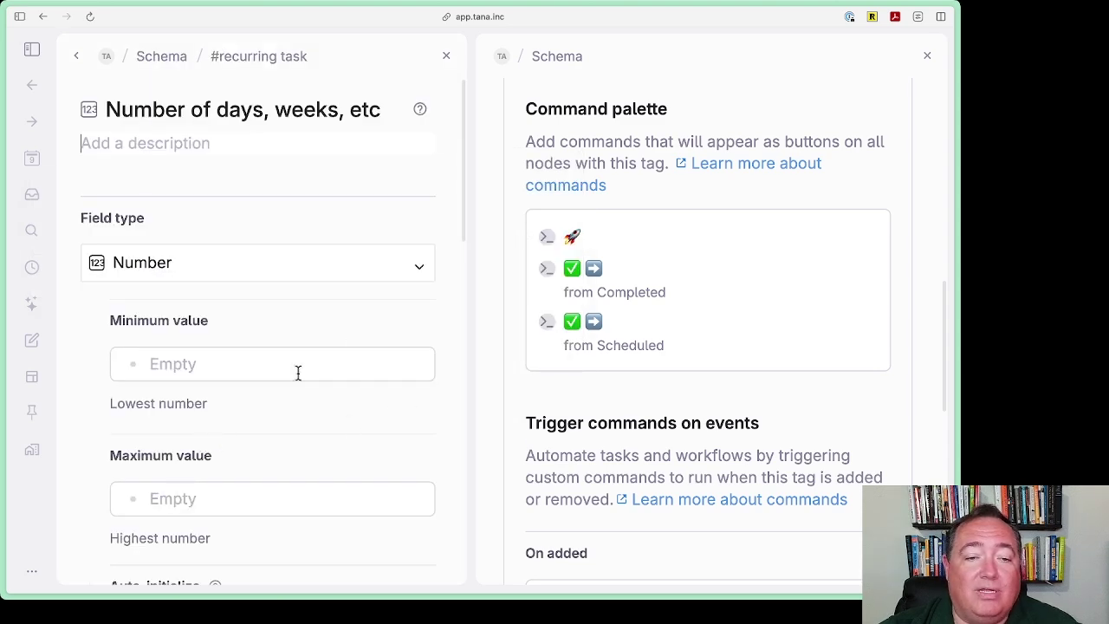
{"action": "scroll", "coordinate": [297, 373], "scroll_direction": "down", "scroll_amount": 6}
{"action": "left_click", "coordinate": [264, 347]}
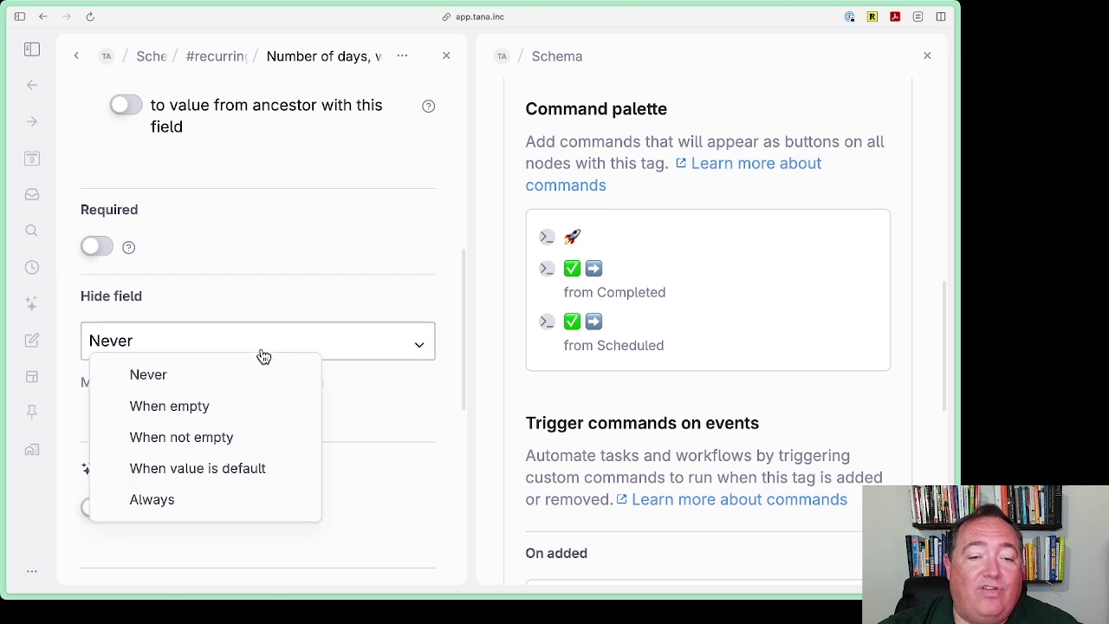
{"action": "left_click", "coordinate": [194, 440]}
{"action": "scroll", "coordinate": [226, 361], "scroll_direction": "up", "scroll_amount": 3}
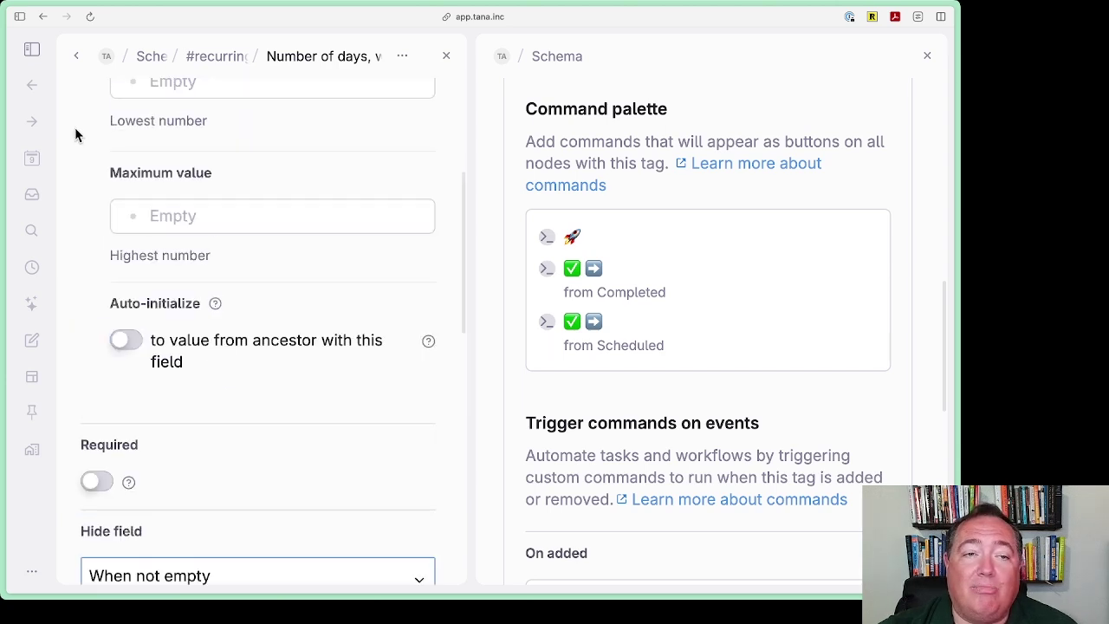
{"action": "left_click", "coordinate": [75, 59]}
- Configure the Recurrence time frame—days, weeks, etc field to hide when not empty and return to the daily note
{"action": "scroll", "coordinate": [198, 385], "scroll_direction": "down", "scroll_amount": 2}
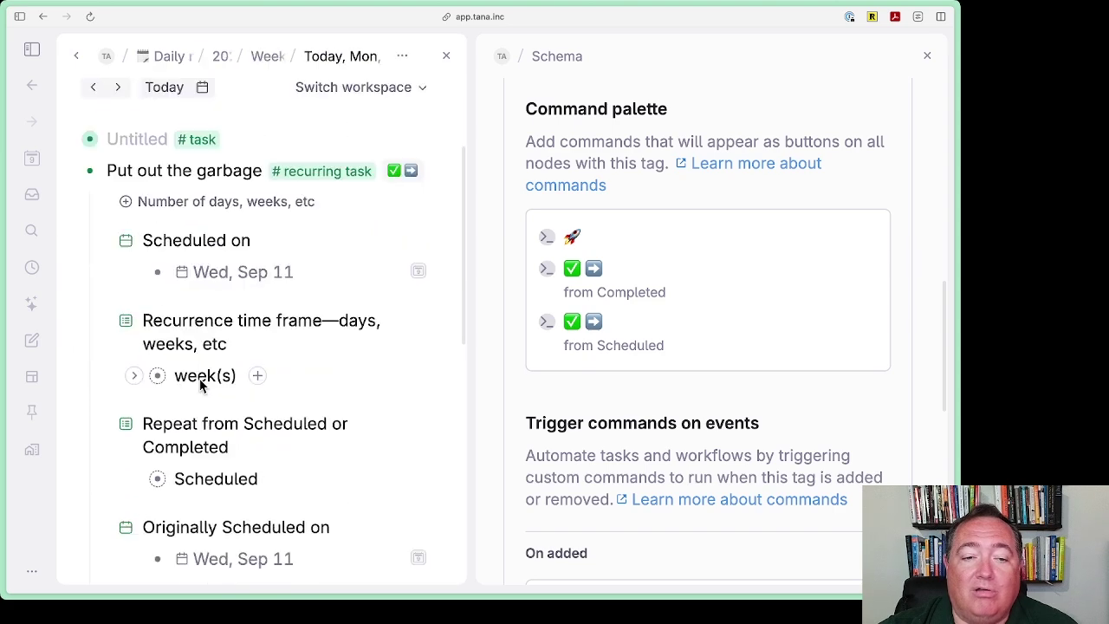
{"action": "left_click", "coordinate": [127, 327]}
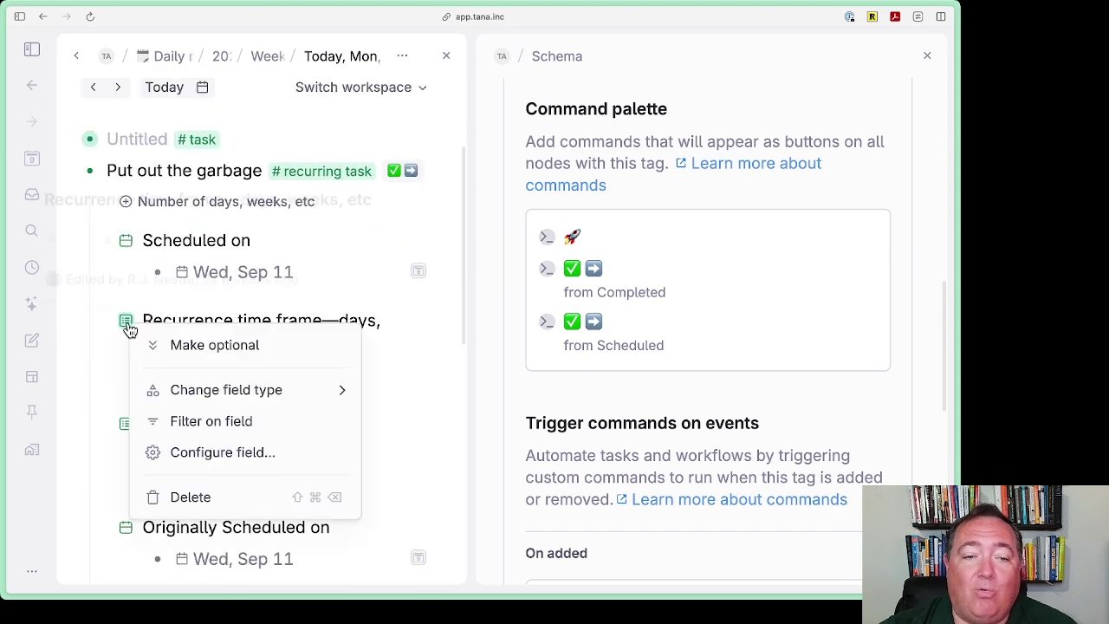
{"action": "left_click", "coordinate": [195, 452]}
{"action": "scroll", "coordinate": [183, 442], "scroll_direction": "down", "scroll_amount": 7}
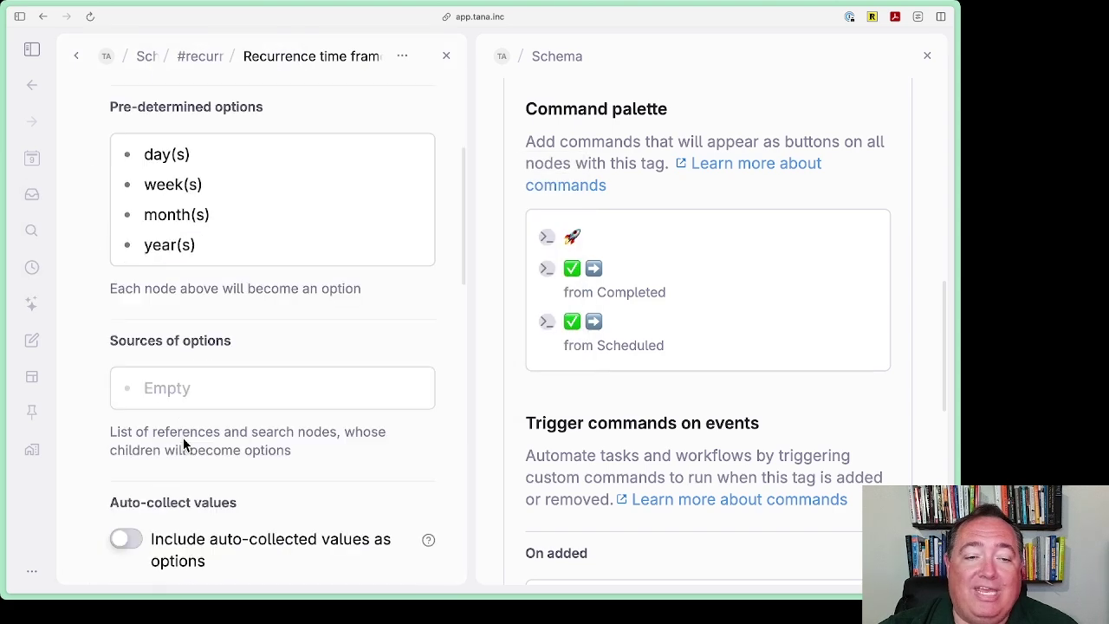
{"action": "left_click", "coordinate": [160, 475]}
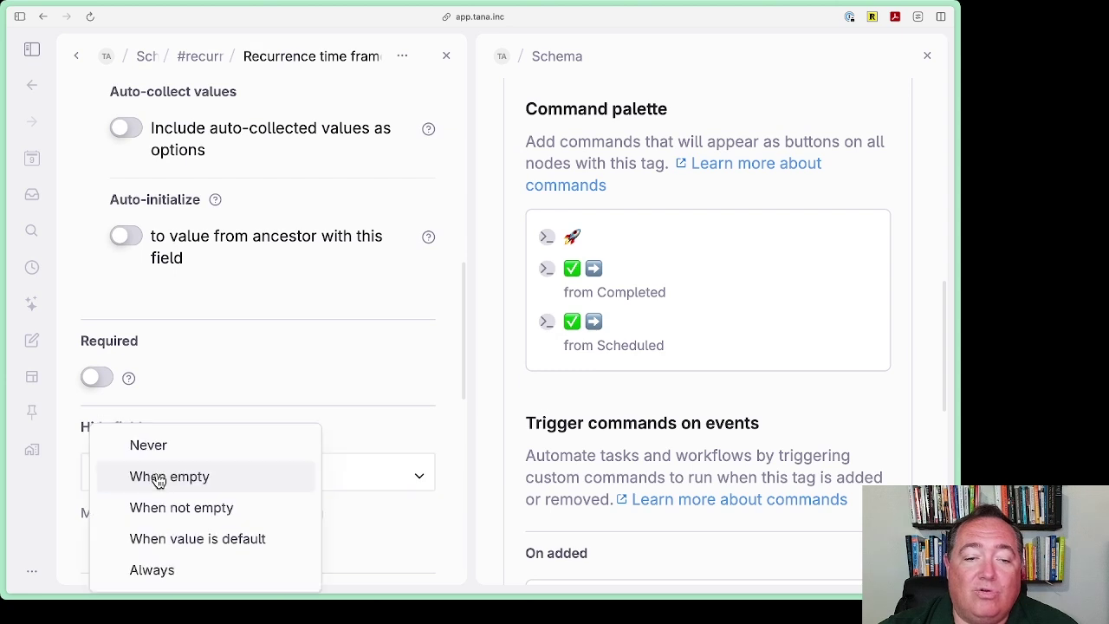
{"action": "left_click", "coordinate": [166, 515]}
{"action": "left_click", "coordinate": [77, 55]}
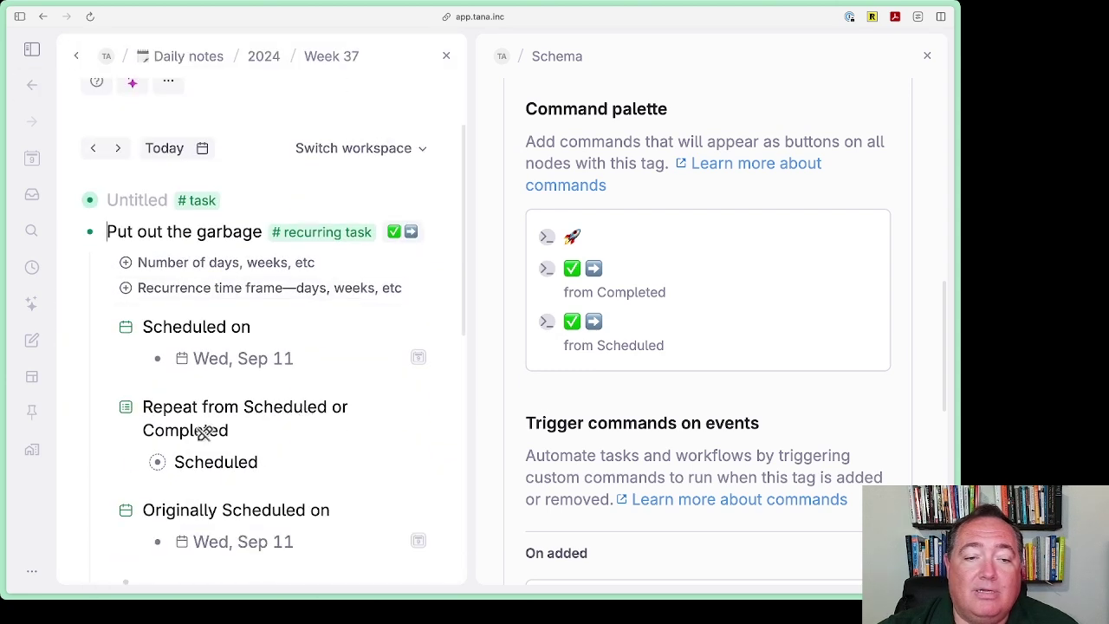
- Configure the Repeat from Scheduled or Completed field to hide when not empty and return to the daily note
{"action": "left_click", "coordinate": [126, 409]}
{"action": "left_click", "coordinate": [195, 524]}
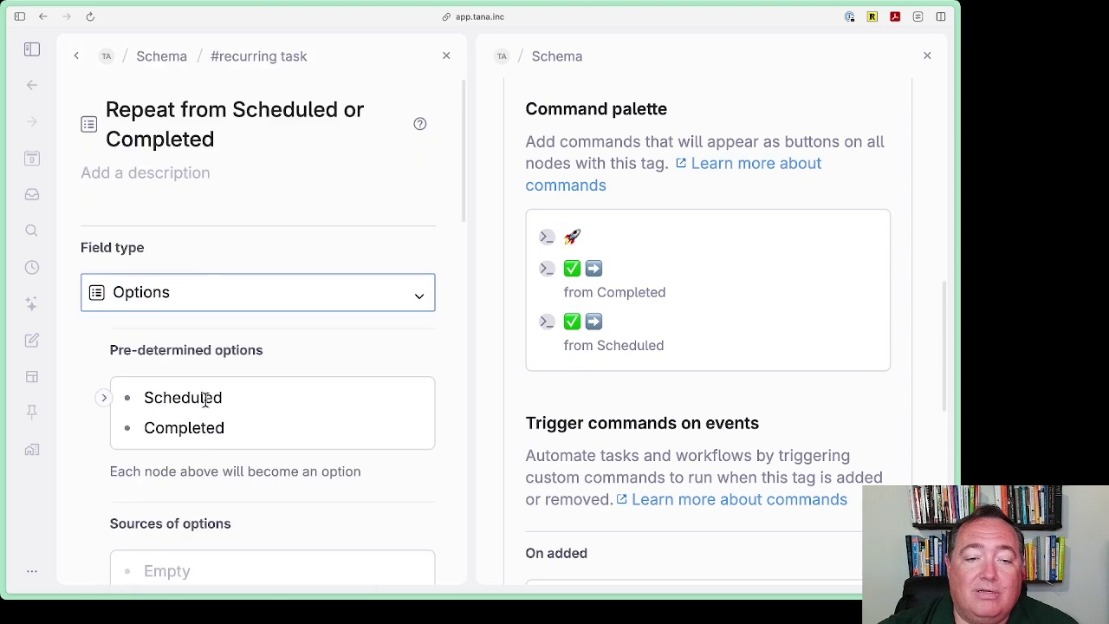
{"action": "scroll", "coordinate": [208, 394], "scroll_direction": "down", "scroll_amount": 5}
{"action": "scroll", "coordinate": [206, 393], "scroll_direction": "down", "scroll_amount": 4}
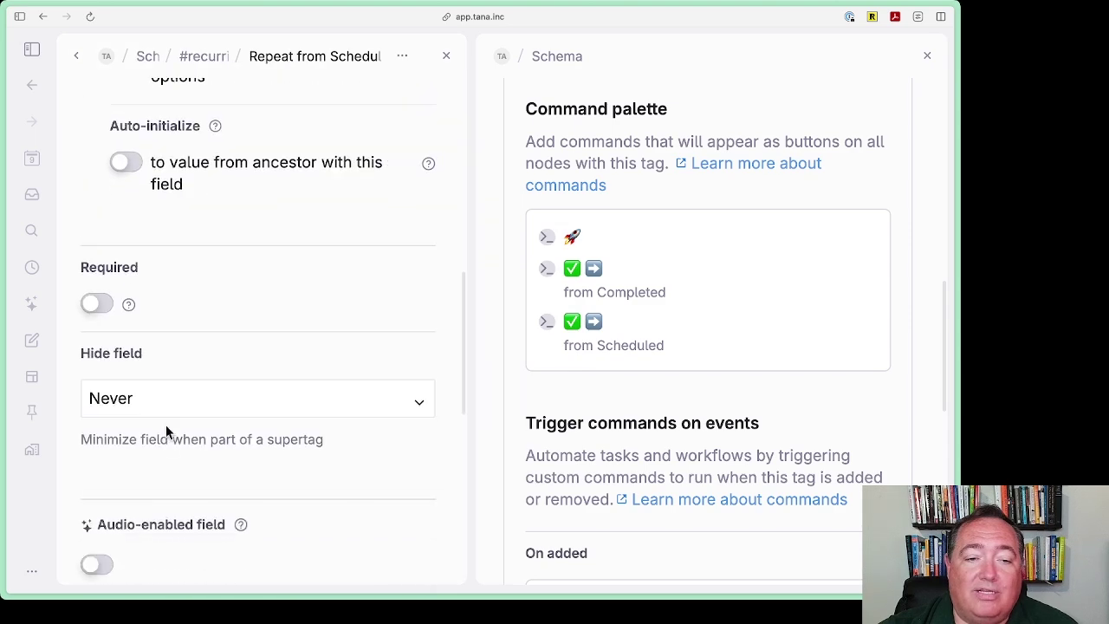
{"action": "left_click", "coordinate": [165, 403]}
{"action": "left_click", "coordinate": [156, 511]}
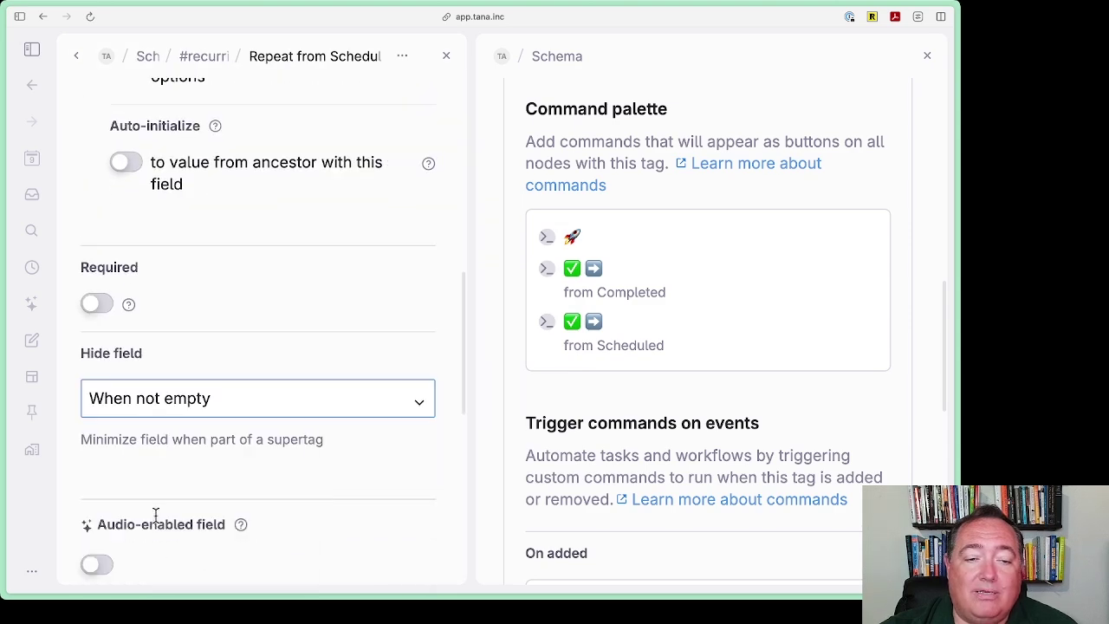
{"action": "left_click", "coordinate": [76, 55]}
- Configure the Originally Scheduled on field of the recurring task tag to always be hidden and return to the daily note
{"action": "scroll", "coordinate": [220, 426], "scroll_direction": "down", "scroll_amount": 4}
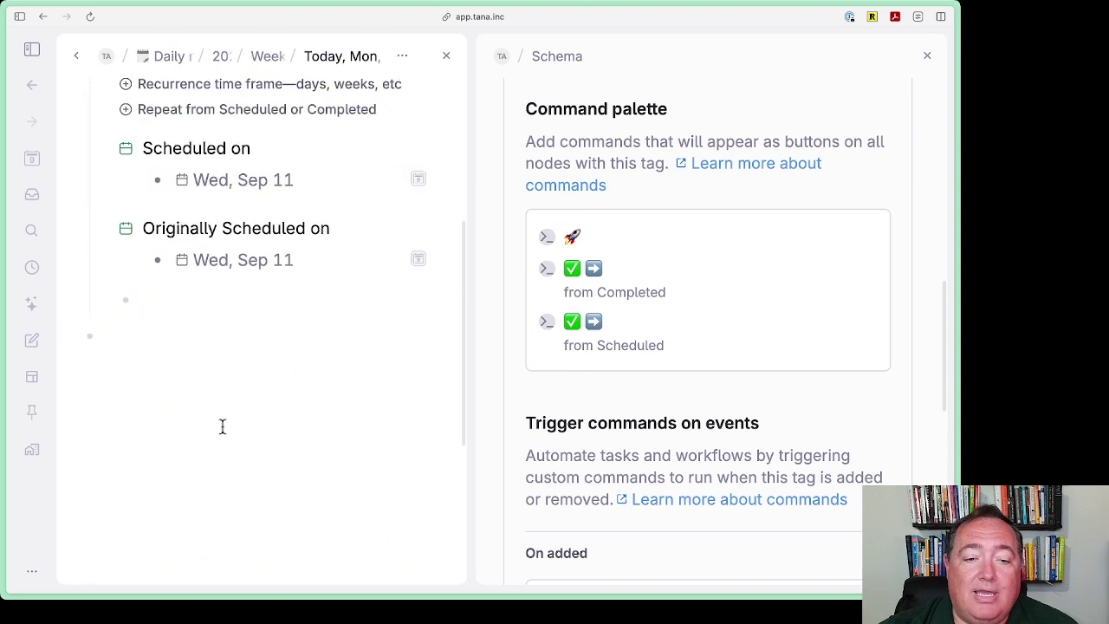
{"action": "scroll", "coordinate": [224, 416], "scroll_direction": "up", "scroll_amount": 2}
{"action": "scroll", "coordinate": [130, 425], "scroll_direction": "up", "scroll_amount": 3}
{"action": "scroll", "coordinate": [129, 424], "scroll_direction": "down", "scroll_amount": 3}
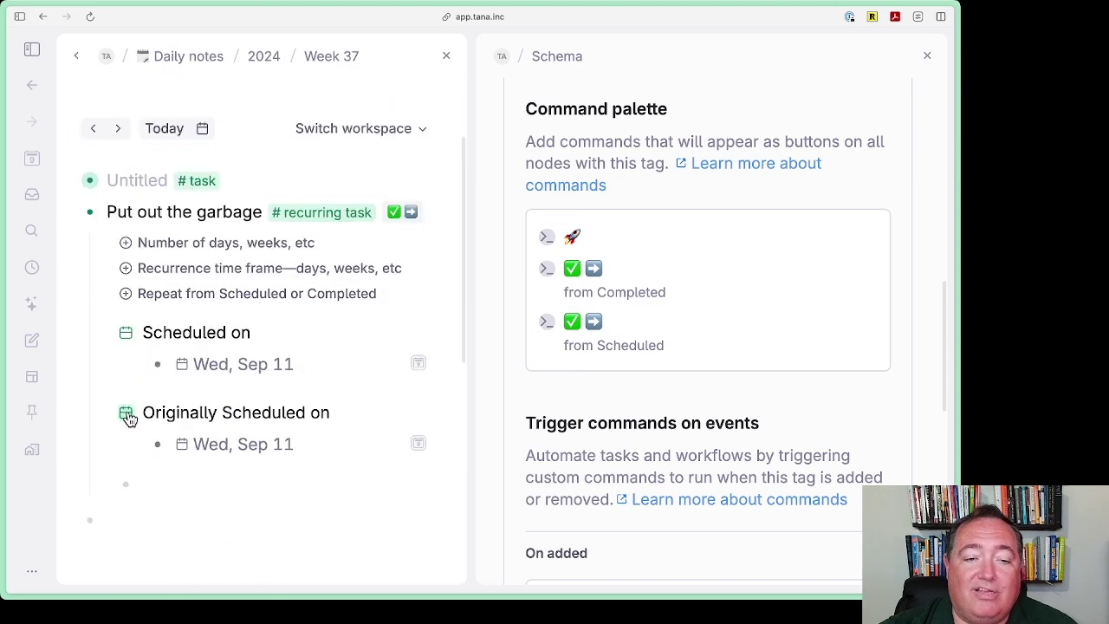
{"action": "left_click", "coordinate": [126, 414]}
{"action": "left_click", "coordinate": [173, 524]}
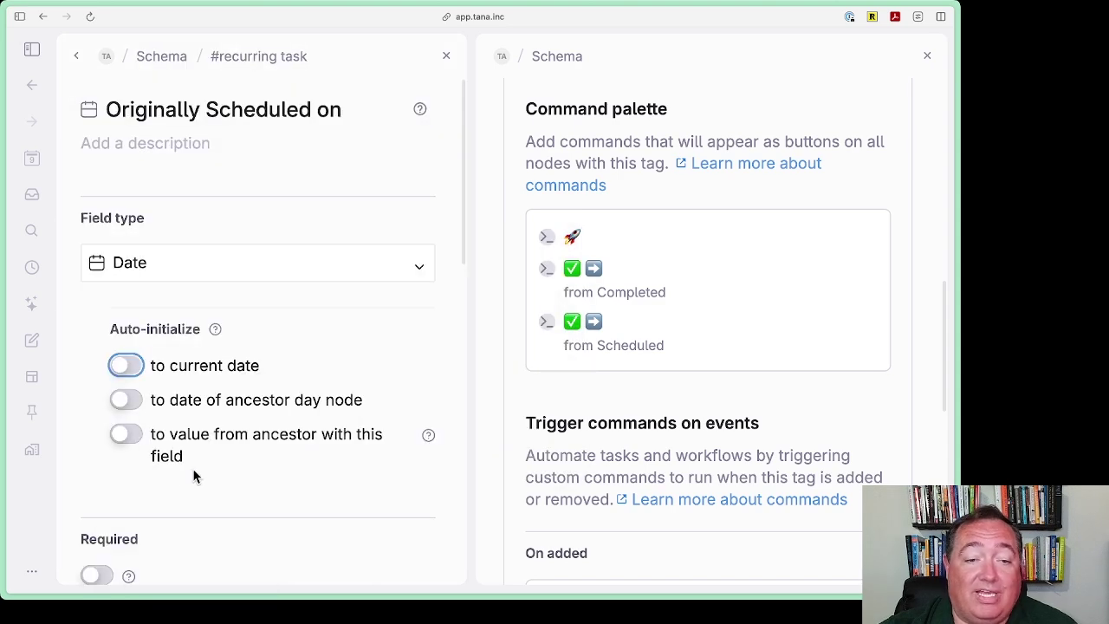
{"action": "scroll", "coordinate": [192, 468], "scroll_direction": "down", "scroll_amount": 4}
{"action": "scroll", "coordinate": [192, 433], "scroll_direction": "down", "scroll_amount": 3}
{"action": "left_click", "coordinate": [161, 186]}
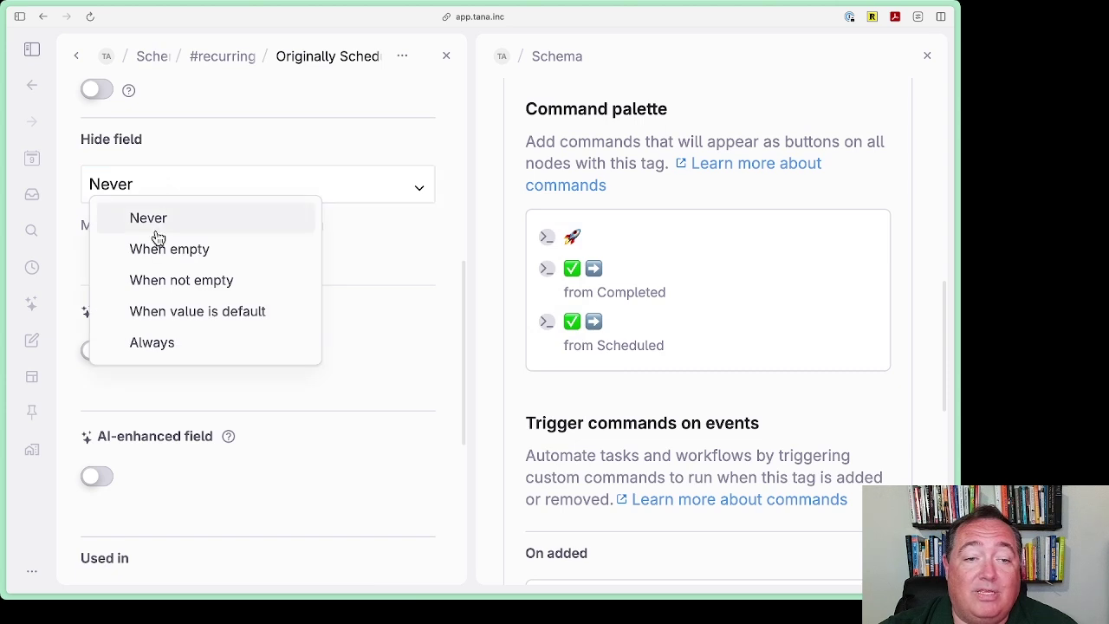
{"action": "left_click", "coordinate": [147, 342]}
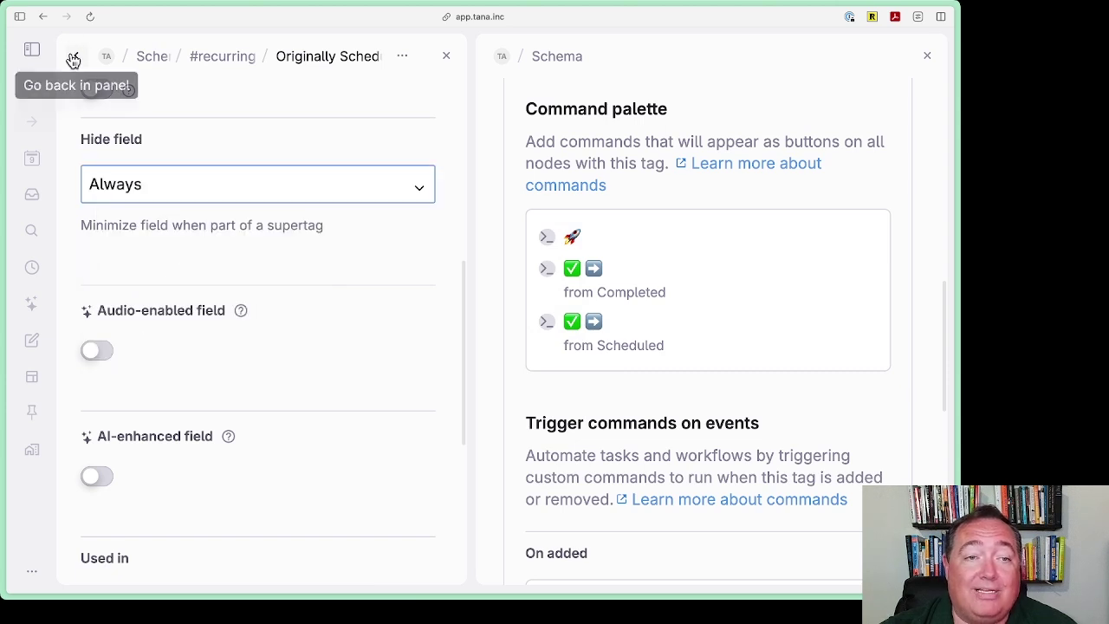
{"action": "left_click", "coordinate": [76, 55]}
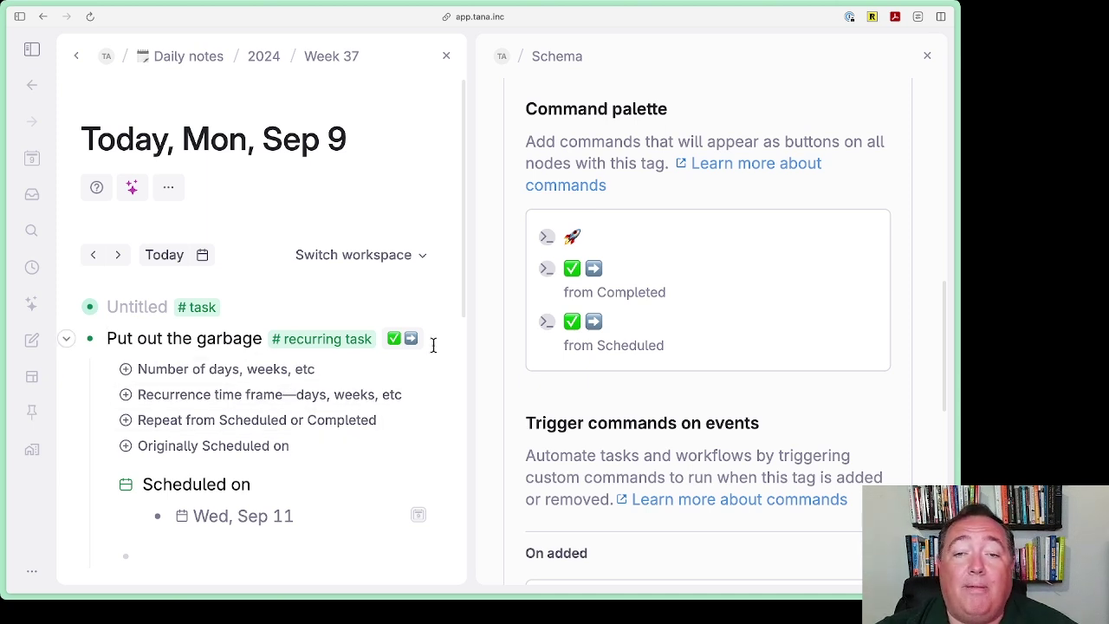
- Close the Schema panel and open the Put out the garbage task in a second panel beside the daily note
{"action": "left_click", "coordinate": [929, 56]}
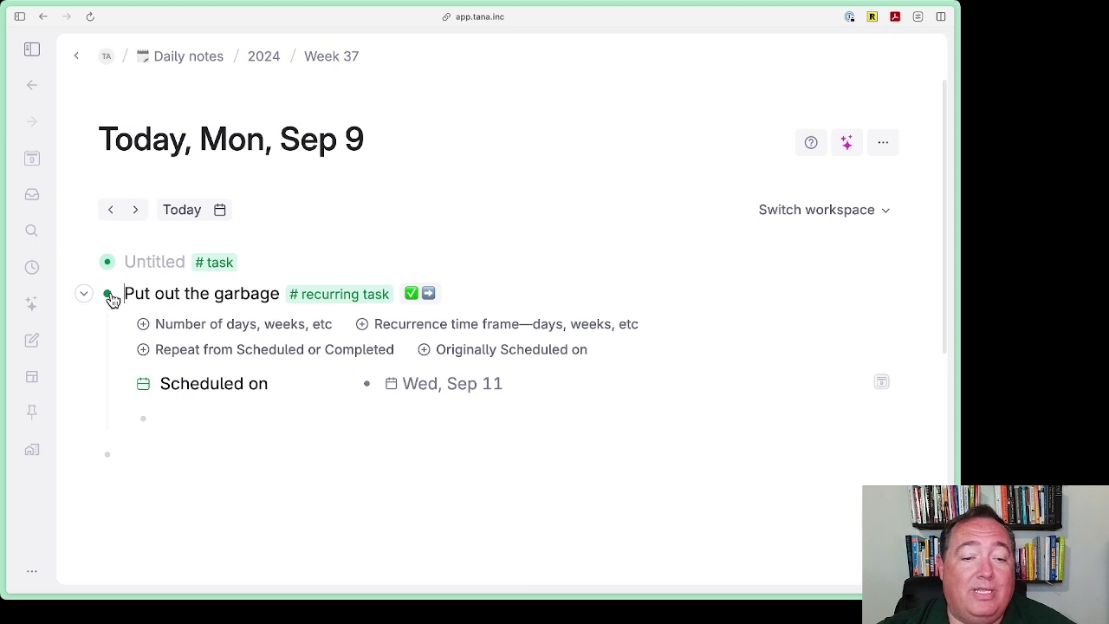
{"action": "mouse_move", "coordinate": [108, 295]}
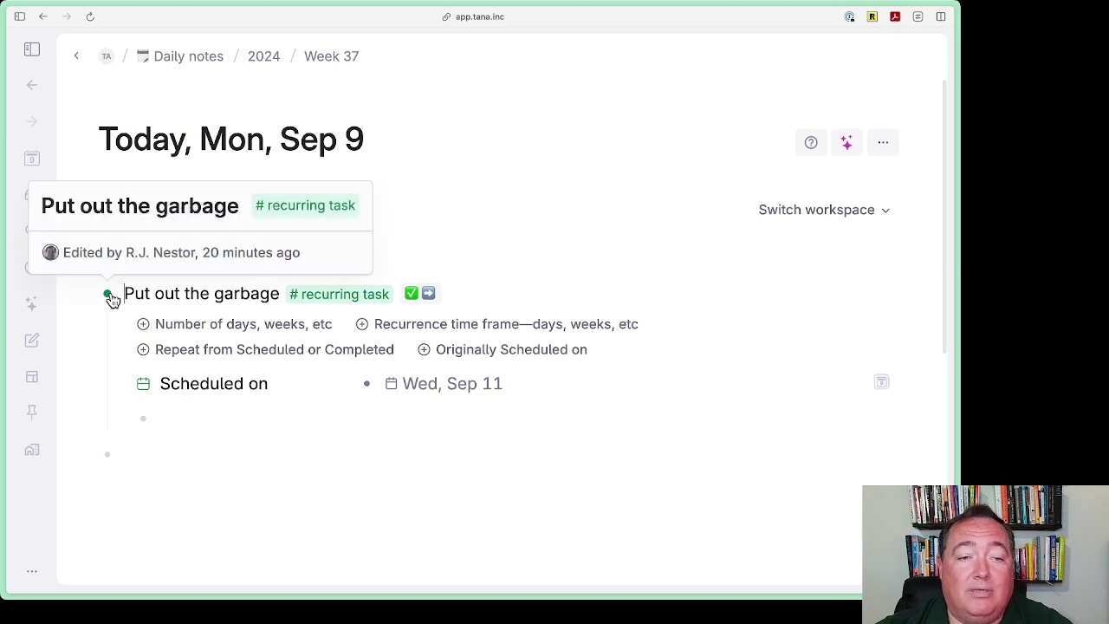
{"action": "left_click", "coordinate": [108, 294], "text": "shift"}
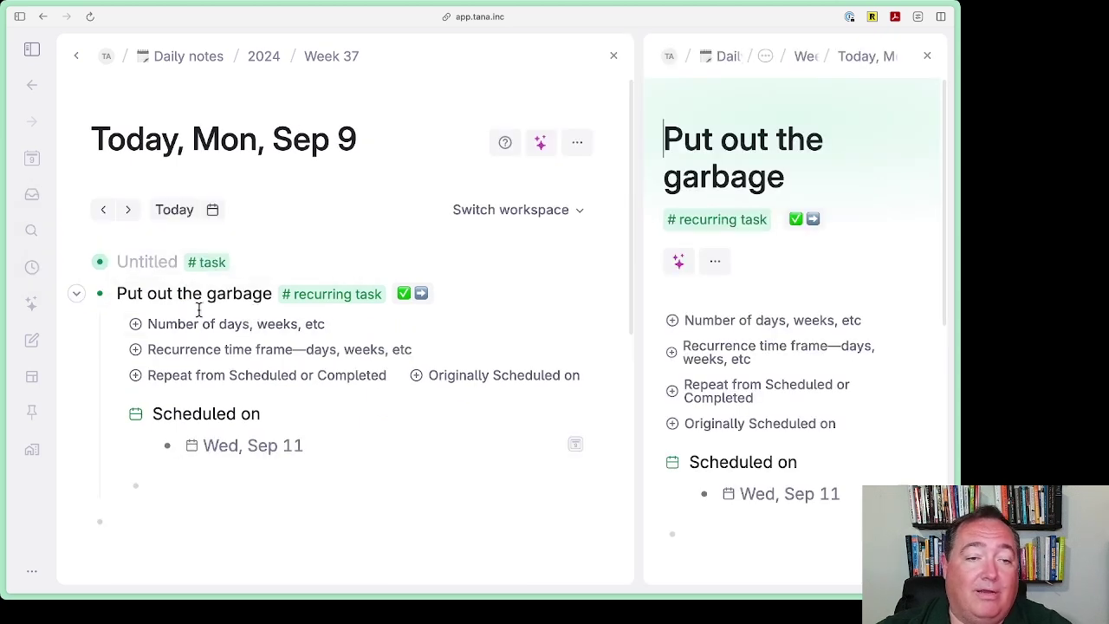
- Add a Test node below the Put out the garbage task and paste a reference to that task inside it
{"action": "left_click", "coordinate": [156, 521]}
{"action": "type", "text": "Test"}
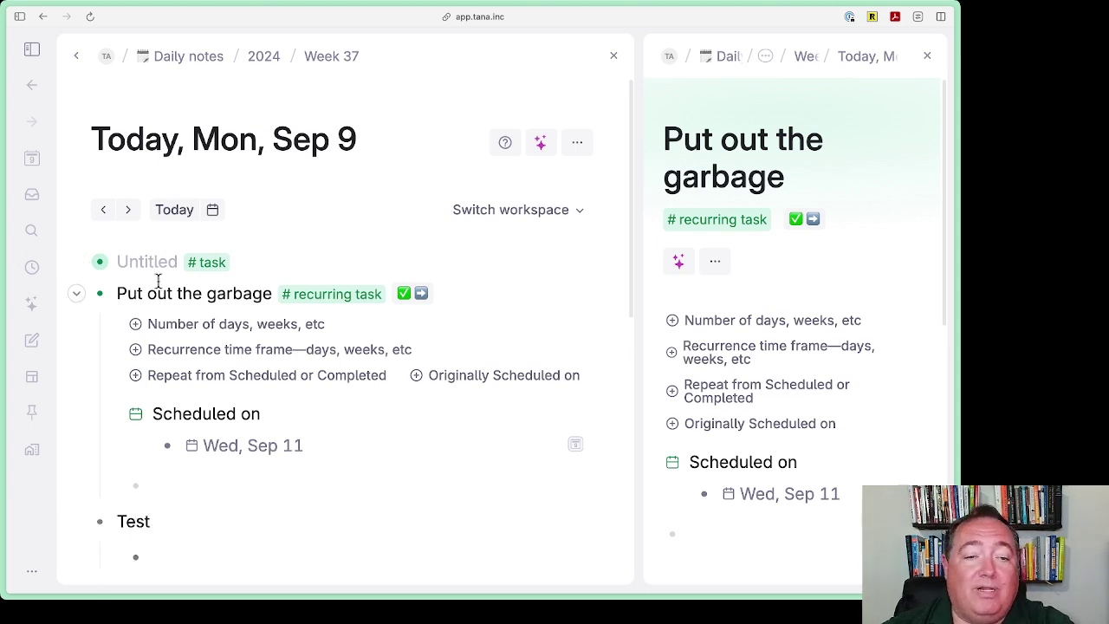
{"action": "scroll", "coordinate": [252, 389], "scroll_direction": "down", "scroll_amount": 2}
{"action": "left_click", "coordinate": [183, 458]}
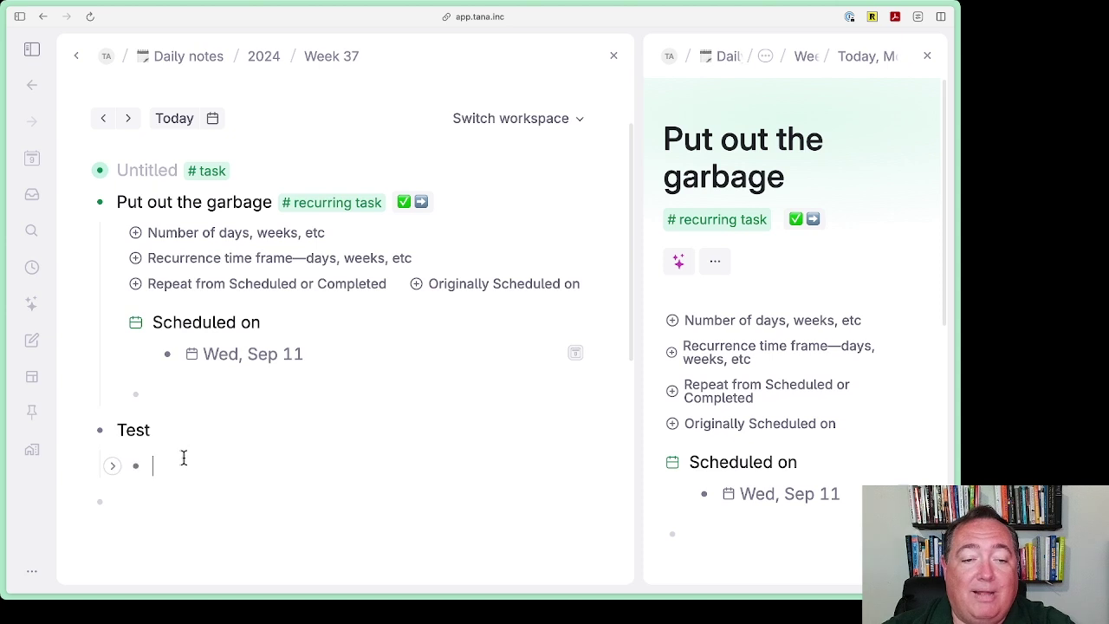
{"action": "key", "text": "super+v"}
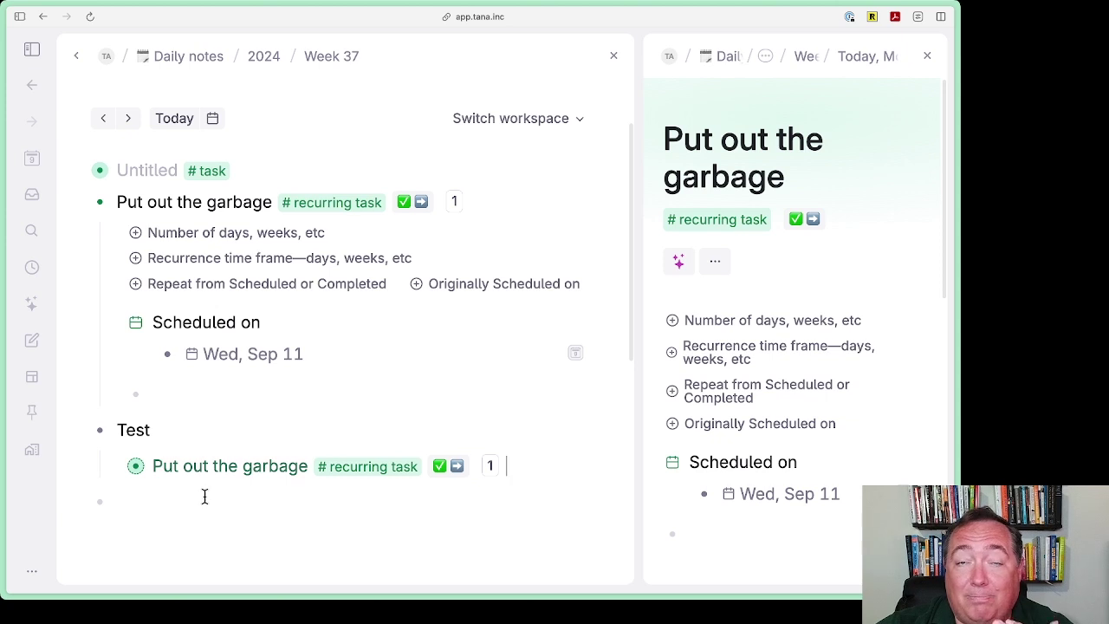
- Complete and advance the Put out the garbage reference under Test with its command, and check the completed copy's fields
{"action": "left_click", "coordinate": [440, 467]}
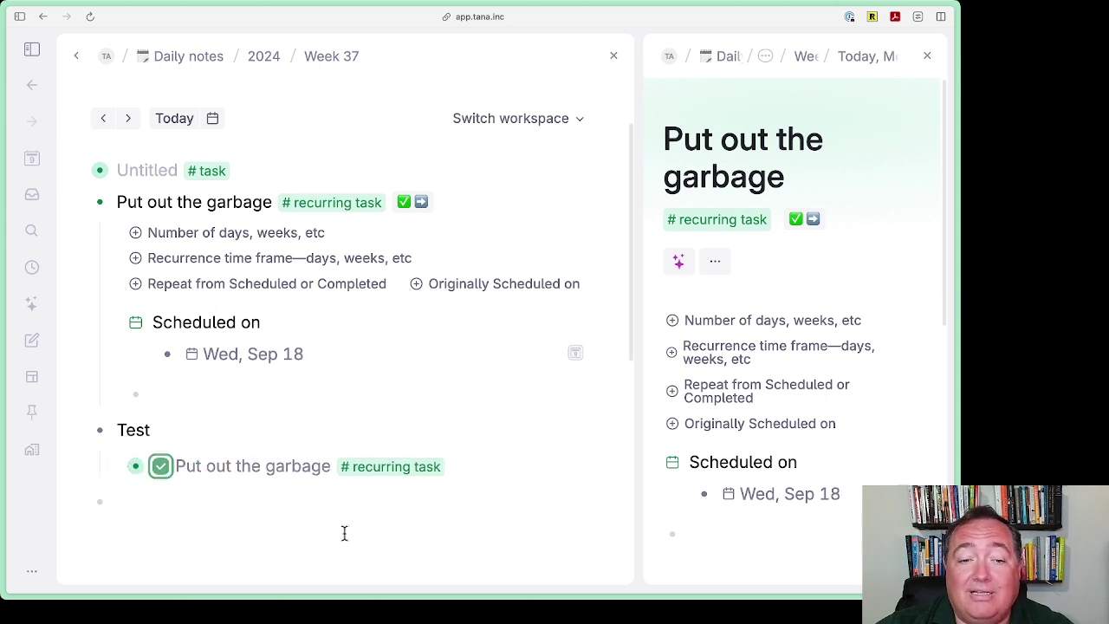
{"action": "left_click", "coordinate": [228, 528]}
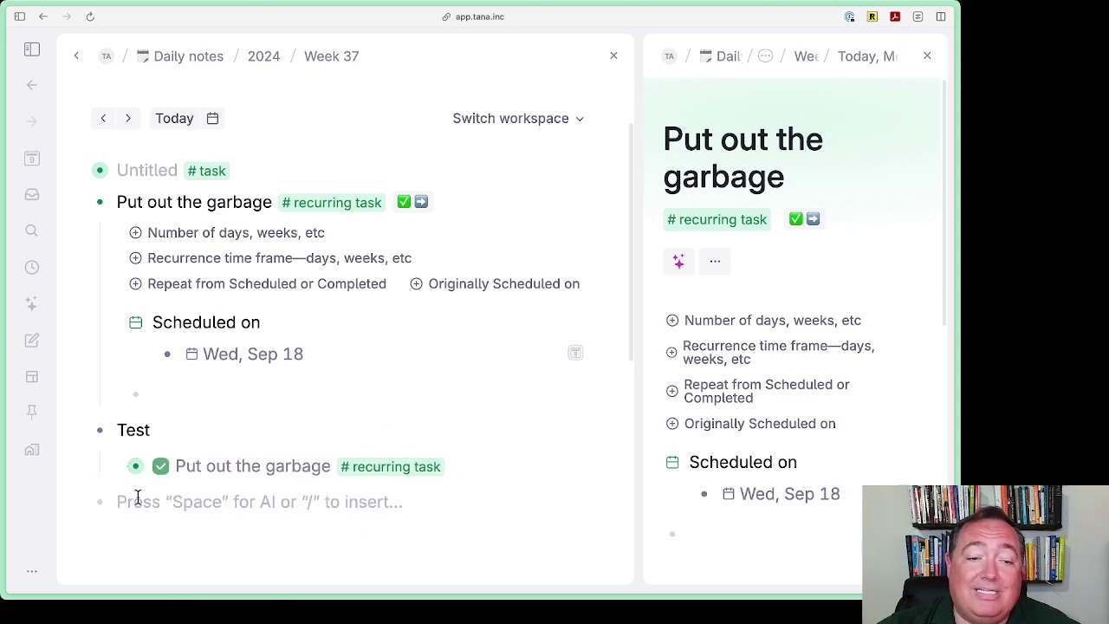
{"action": "left_click", "coordinate": [113, 466]}
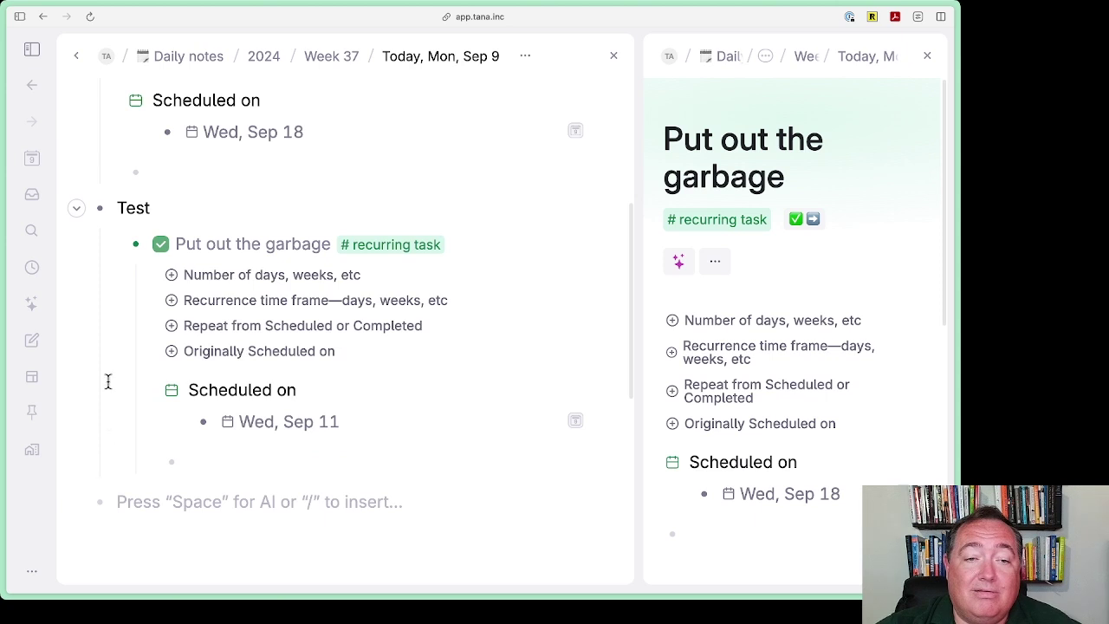
{"action": "left_click", "coordinate": [113, 245]}
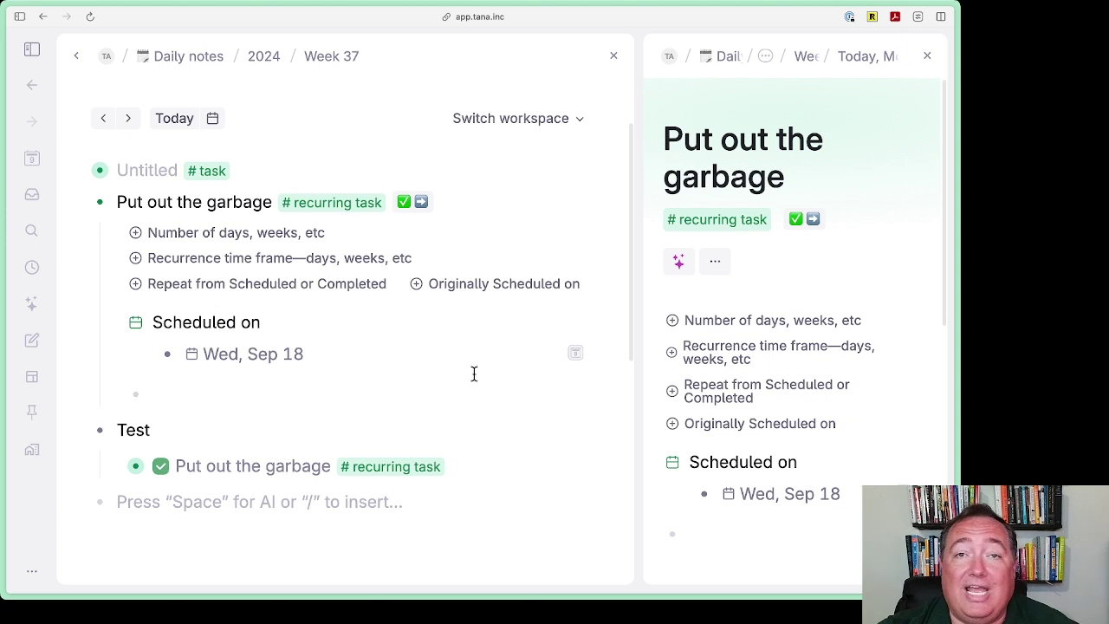
- Add a Review household finances node above Test and apply the recurring task supertag to it
{"action": "left_click", "coordinate": [153, 387]}
{"action": "key", "text": "Return"}
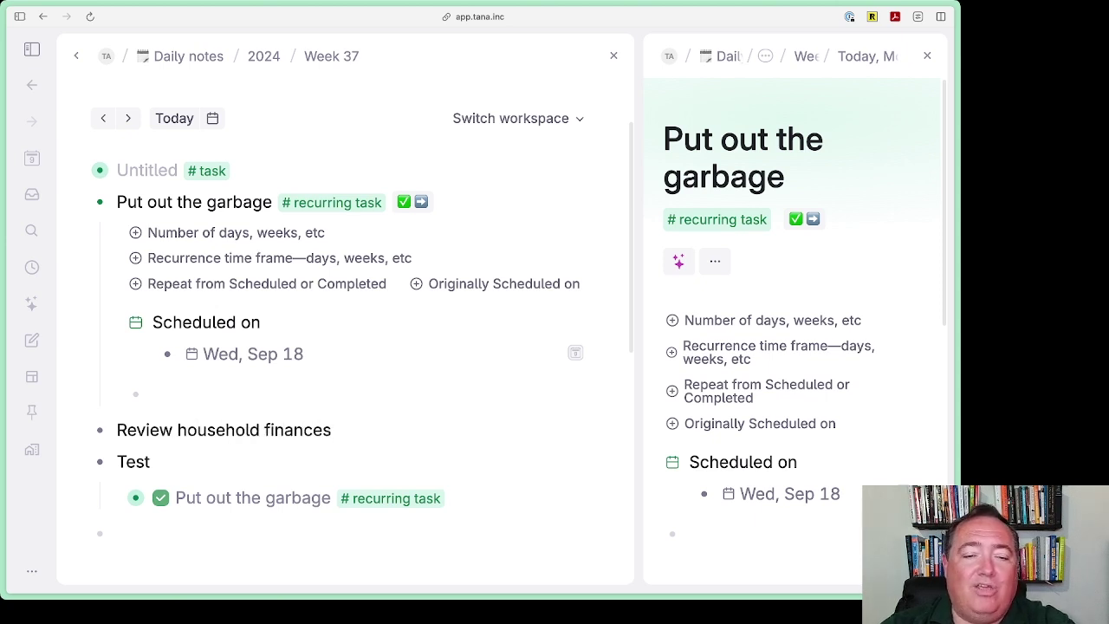
{"action": "type", "text": "#"}
{"action": "key", "text": "Down"}
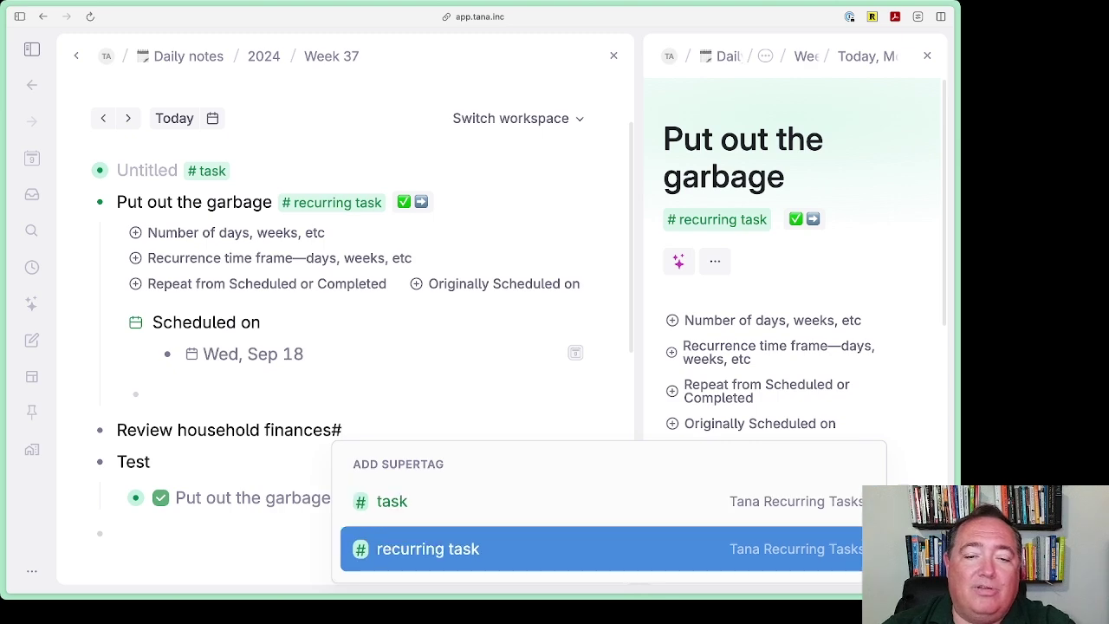
{"action": "key", "text": "Return"}
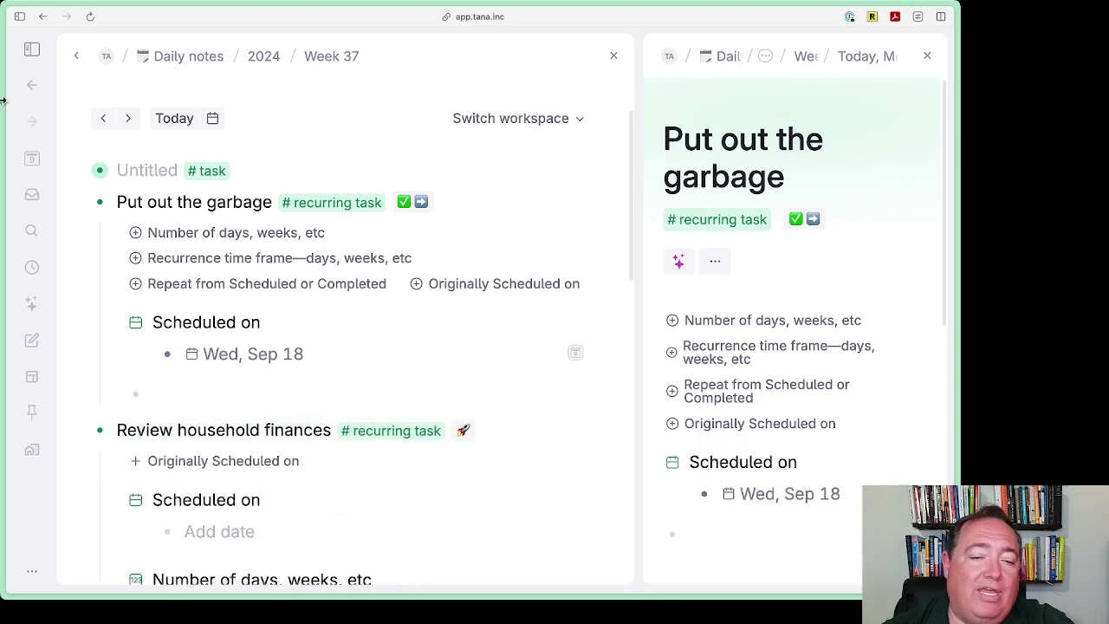
- Set the Scheduled on date of Review household finances to September 10, 2024
{"action": "scroll", "coordinate": [285, 390], "scroll_direction": "down", "scroll_amount": 2}
{"action": "left_click", "coordinate": [264, 442]}
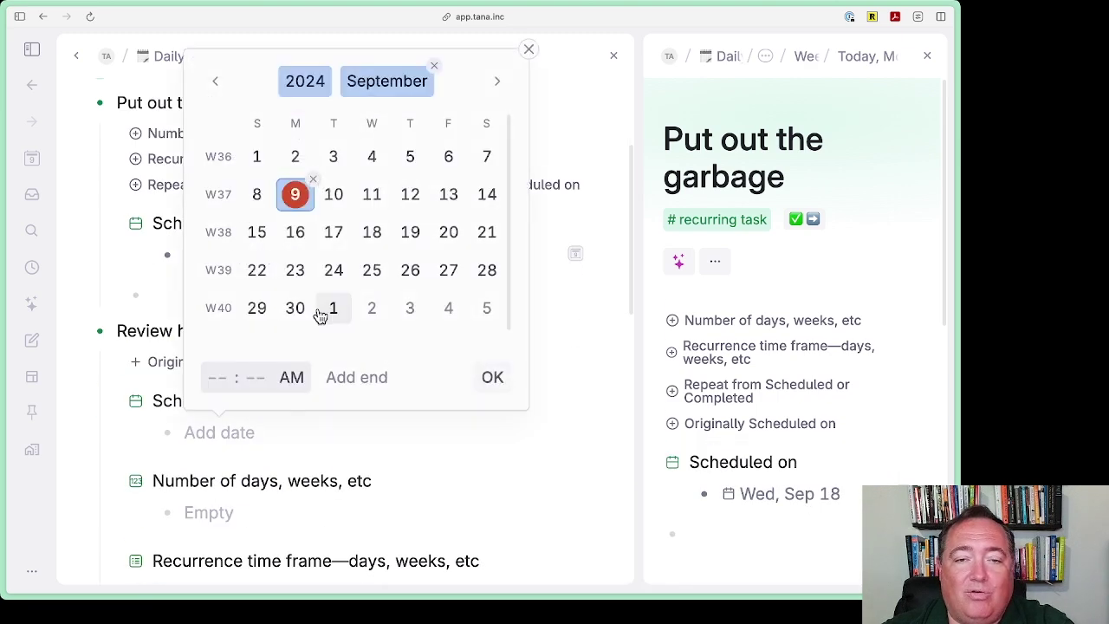
{"action": "left_click", "coordinate": [332, 208]}
{"action": "left_click", "coordinate": [492, 376]}
- Set the Review household finances recurrence to 10 day(s), repeating from Completed
{"action": "scroll", "coordinate": [302, 423], "scroll_direction": "down", "scroll_amount": 3}
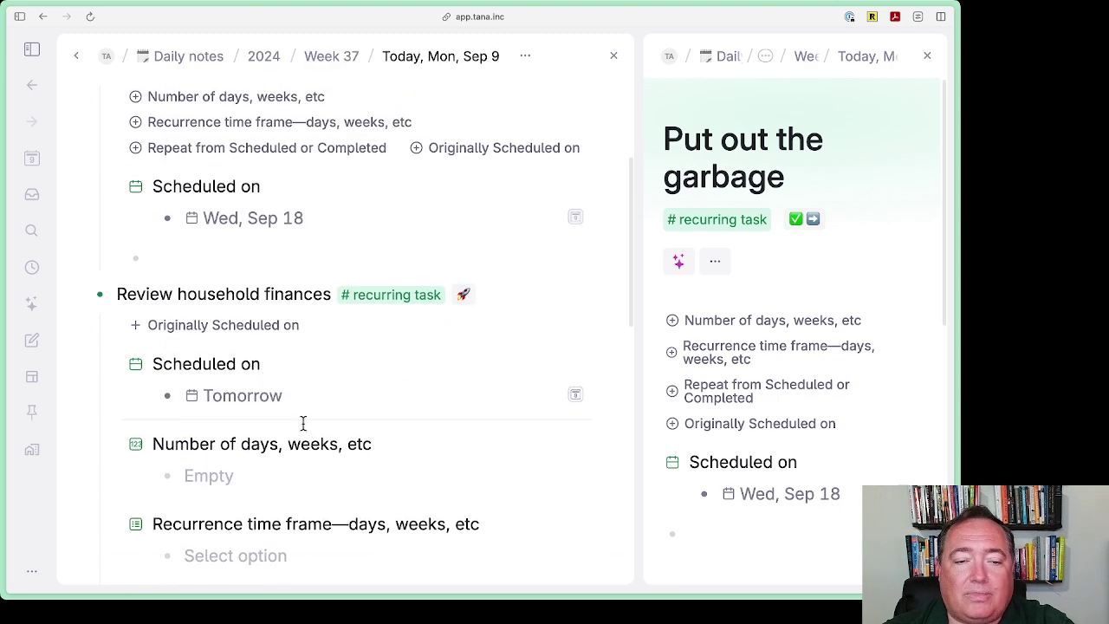
{"action": "type", "text": "10"}
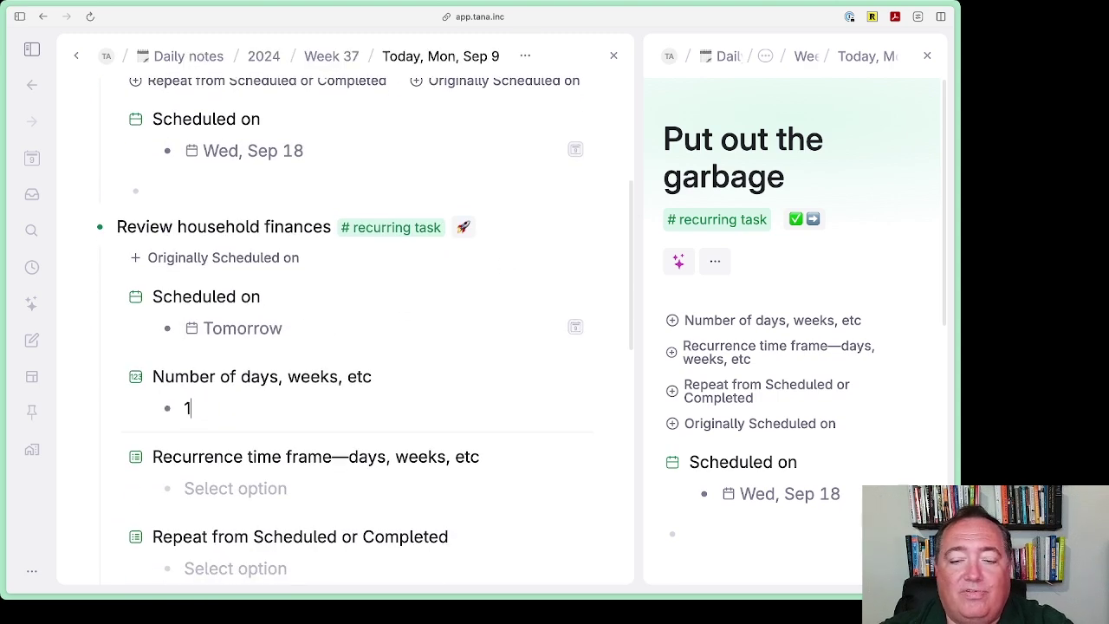
{"action": "left_click", "coordinate": [227, 487]}
{"action": "type", "text": "d"}
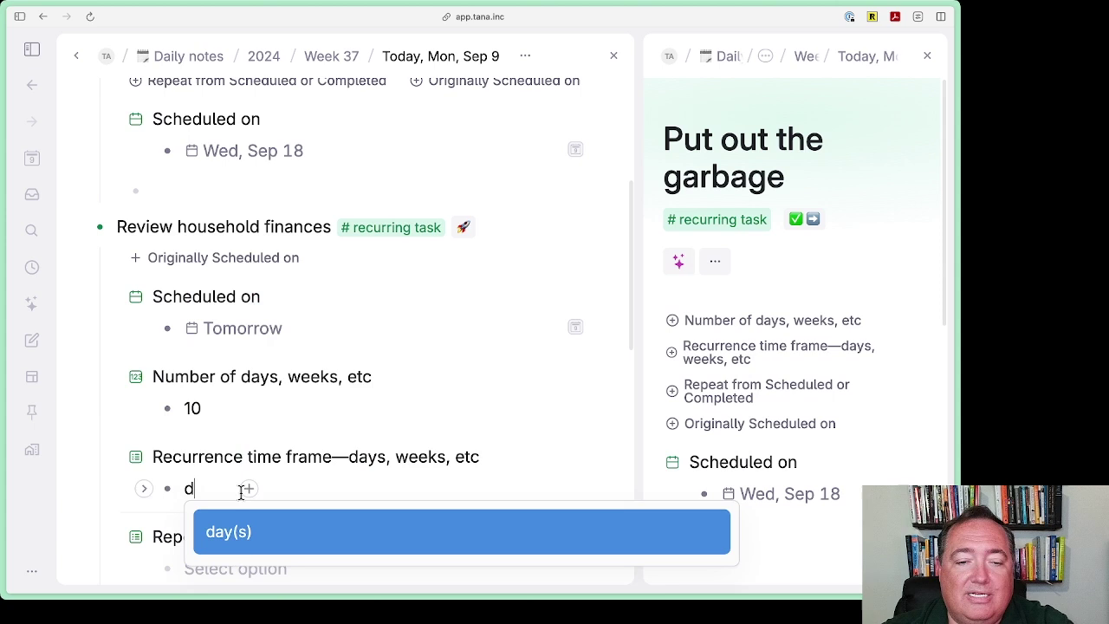
{"action": "left_click", "coordinate": [240, 537]}
{"action": "scroll", "coordinate": [272, 458], "scroll_direction": "down", "scroll_amount": 5}
{"action": "left_click", "coordinate": [229, 351]}
{"action": "type", "text": "c"}
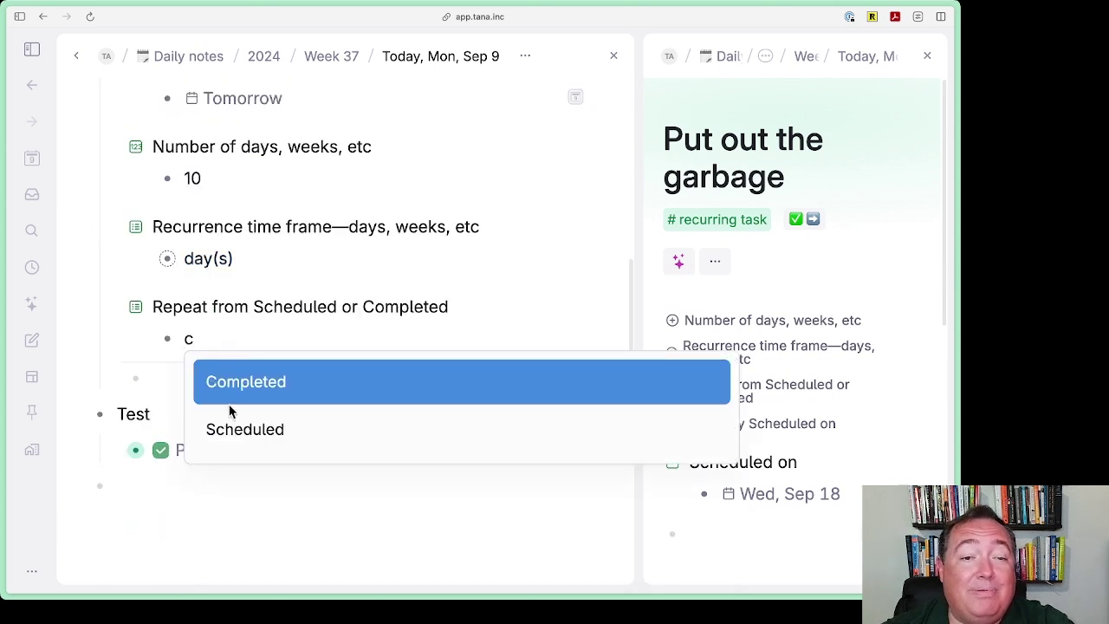
{"action": "left_click", "coordinate": [228, 383]}
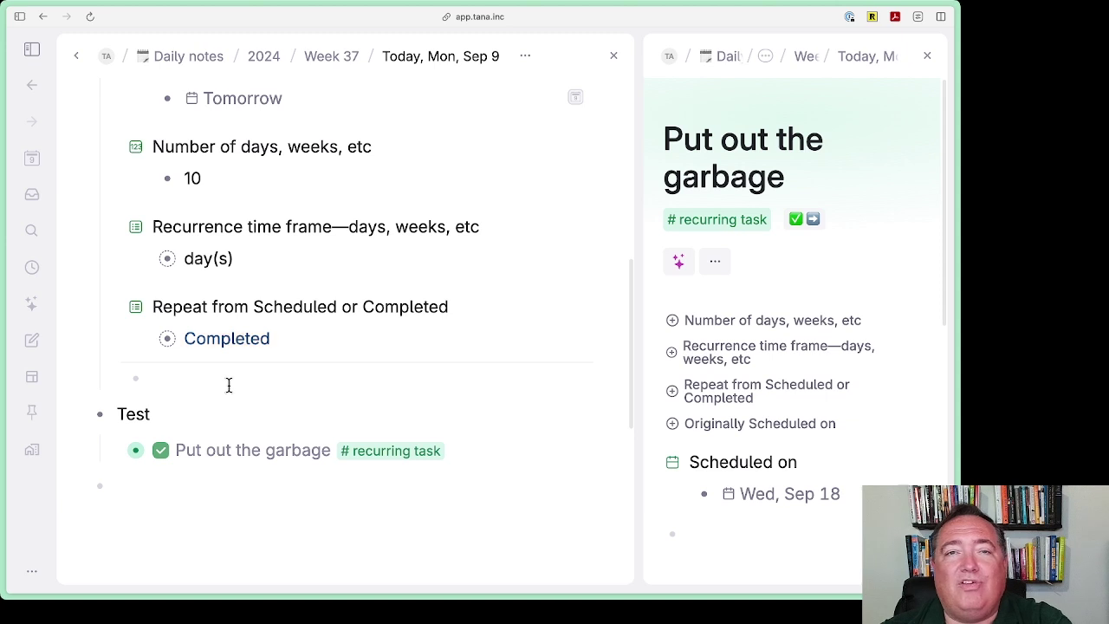
- Run the 🚀 command on Review household finances to fill in its Originally Scheduled on field
{"action": "scroll", "coordinate": [428, 372], "scroll_direction": "up", "scroll_amount": 3}
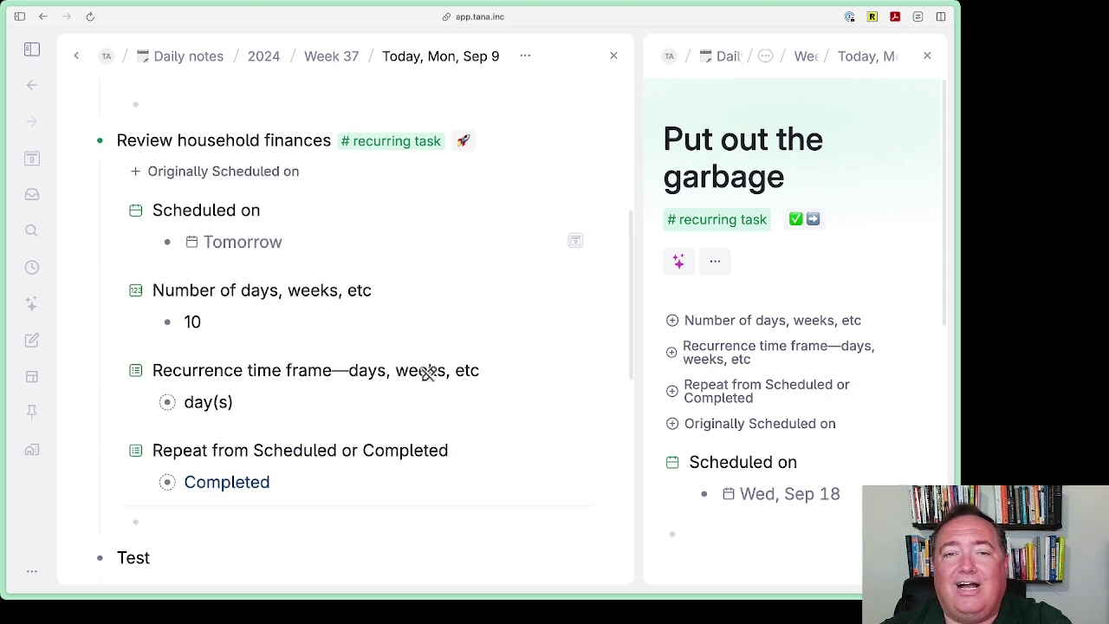
{"action": "scroll", "coordinate": [428, 372], "scroll_direction": "down", "scroll_amount": 1}
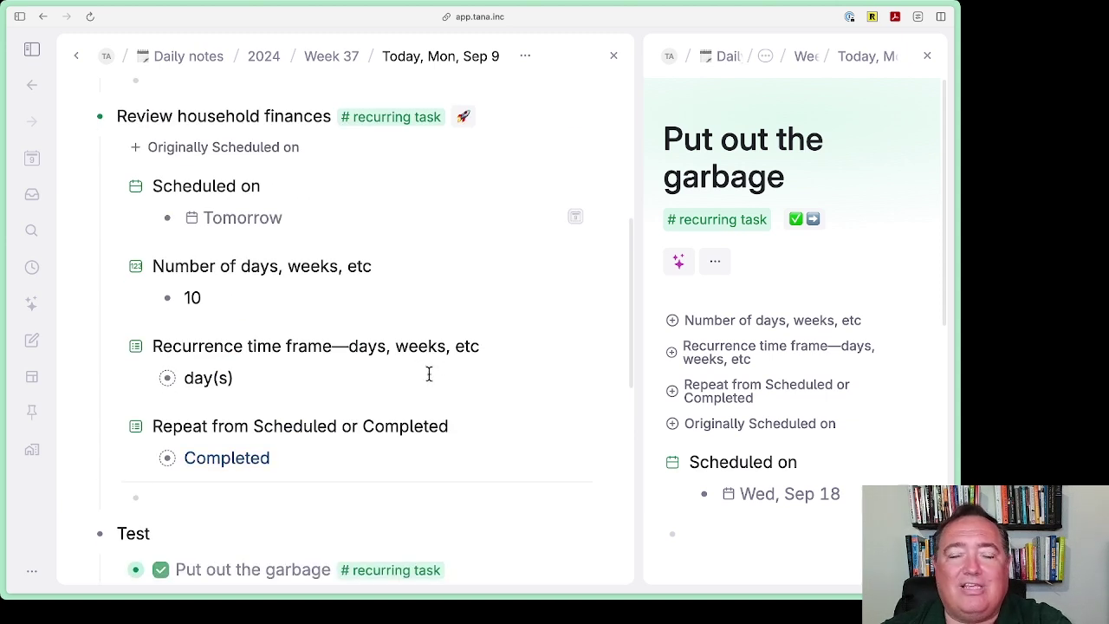
{"action": "key", "text": "Escape"}
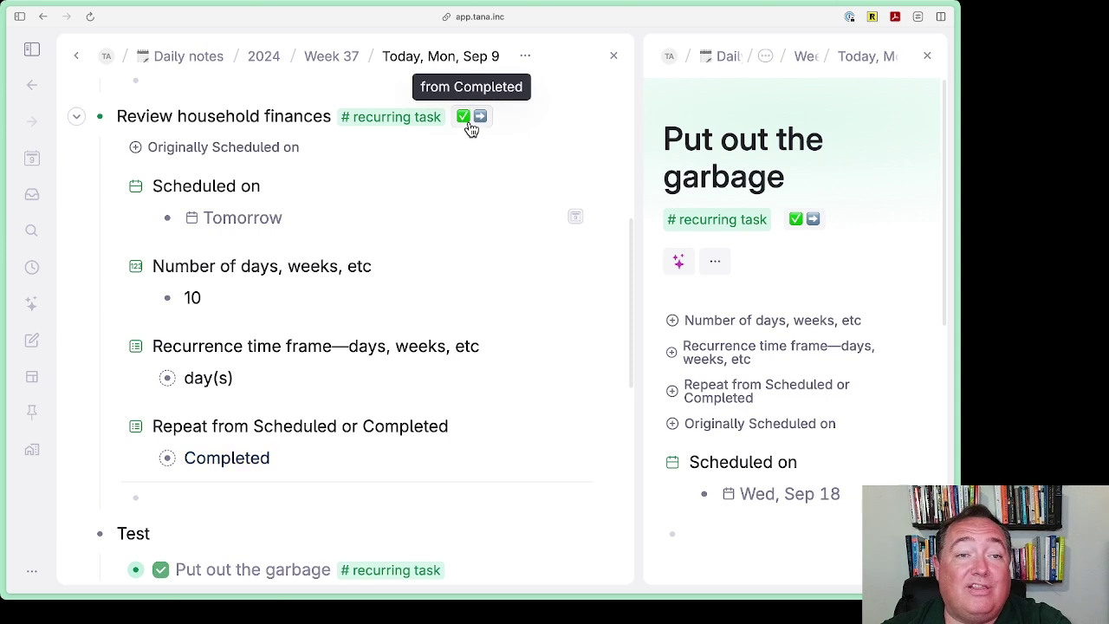
- Collapse Review household finances, paste a reference to it under Test, and expand the original task again
{"action": "left_click", "coordinate": [76, 116]}
{"action": "double_click", "coordinate": [135, 117]}
{"action": "left_click", "coordinate": [136, 118]}
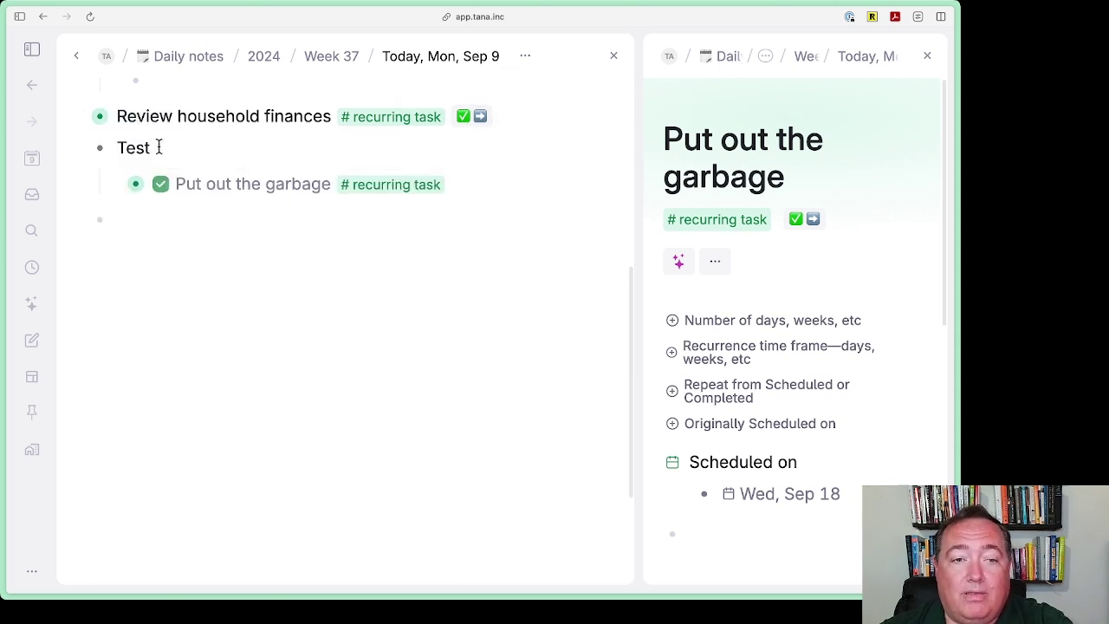
{"action": "key", "text": "super+v"}
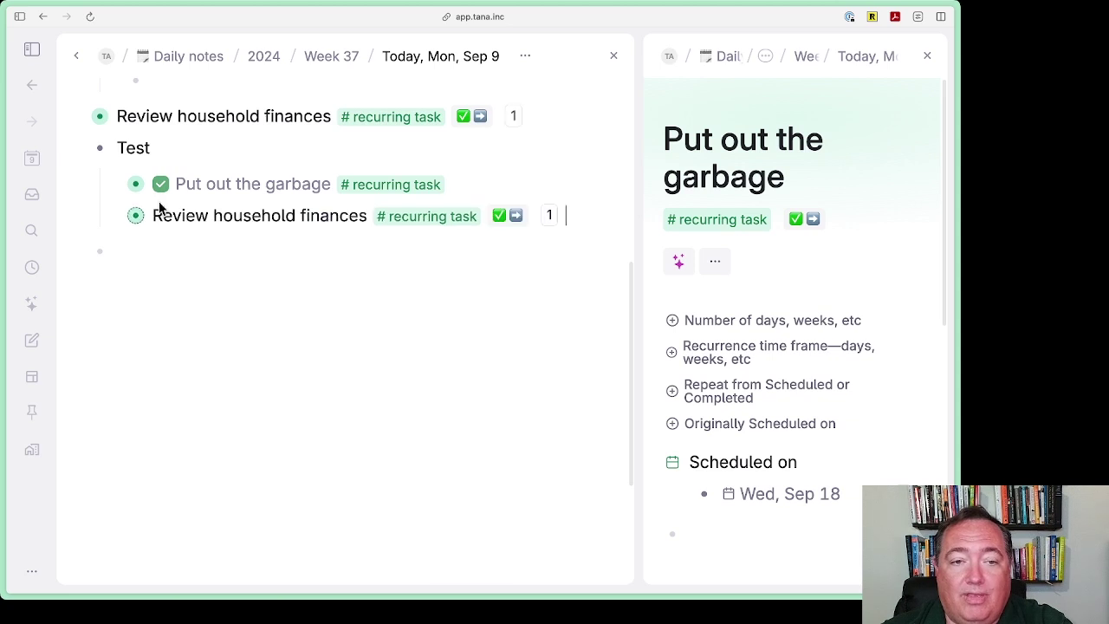
{"action": "left_click", "coordinate": [79, 120]}
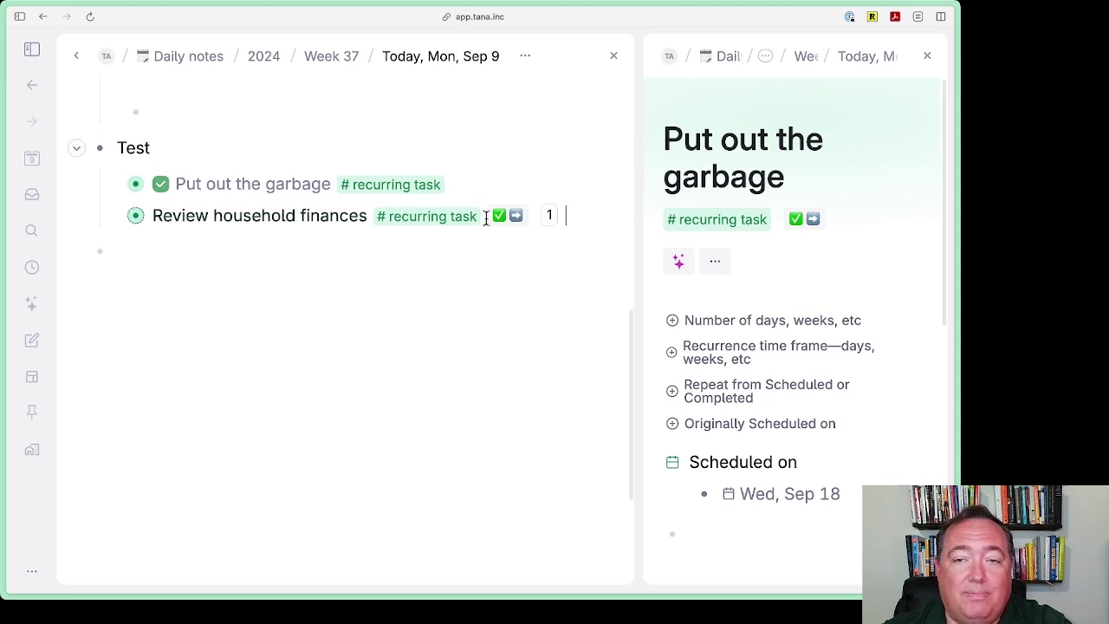
- Close the second panel, expand the Review household finances reference under Test, and run its from Completed command
{"action": "left_click", "coordinate": [927, 55]}
{"action": "scroll", "coordinate": [551, 275], "scroll_direction": "up", "scroll_amount": 5}
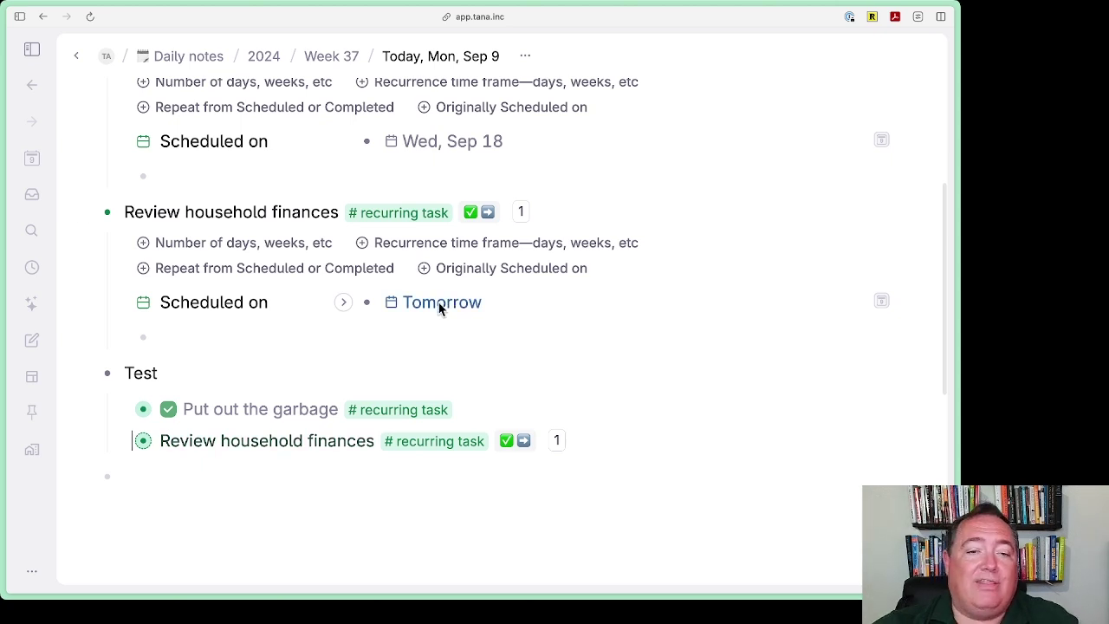
{"action": "left_click_drag", "start_coordinate": [502, 440], "coordinate": [516, 598]}
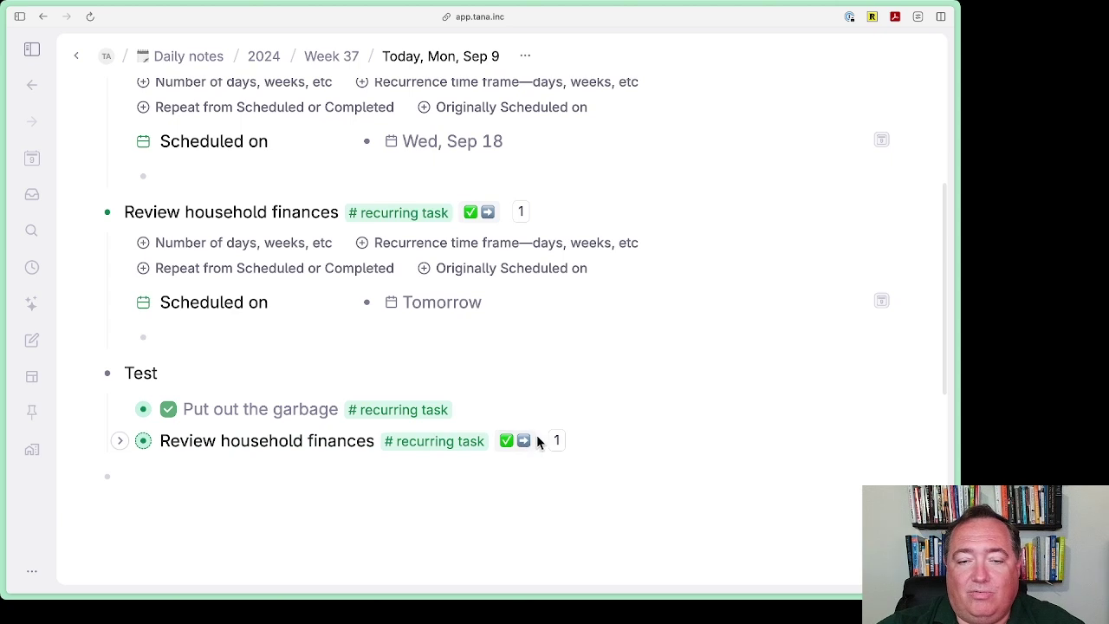
{"action": "left_click", "coordinate": [122, 442]}
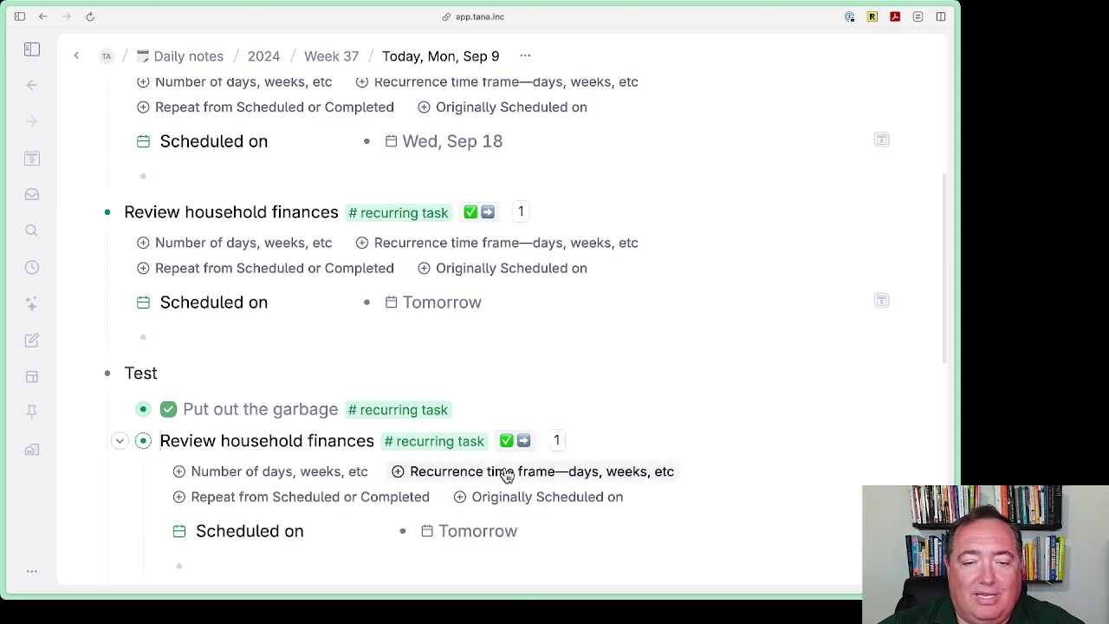
{"action": "left_click", "coordinate": [507, 440]}
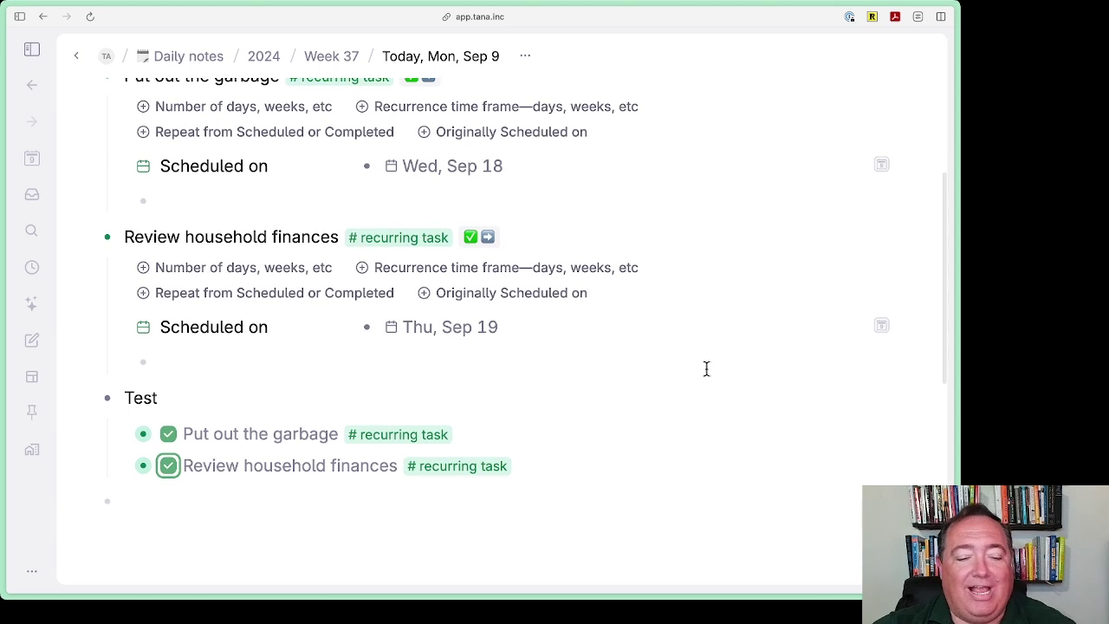
- Undo the from Completed run on the Review household finances reference under Test and run that command again
{"action": "key", "text": "super+z"}
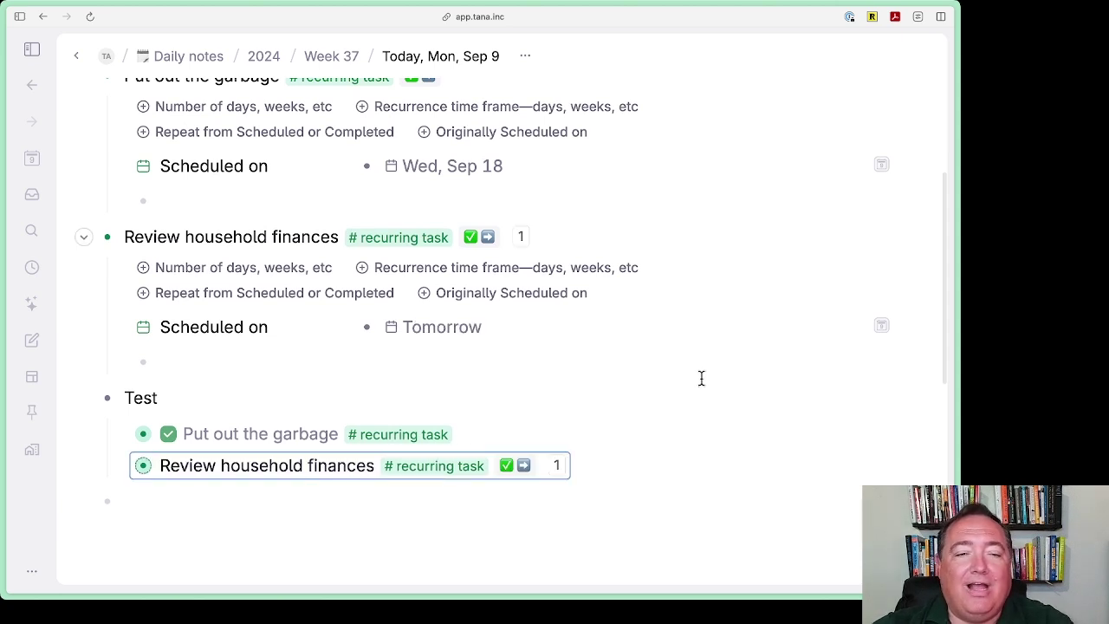
{"action": "left_click", "coordinate": [213, 550]}
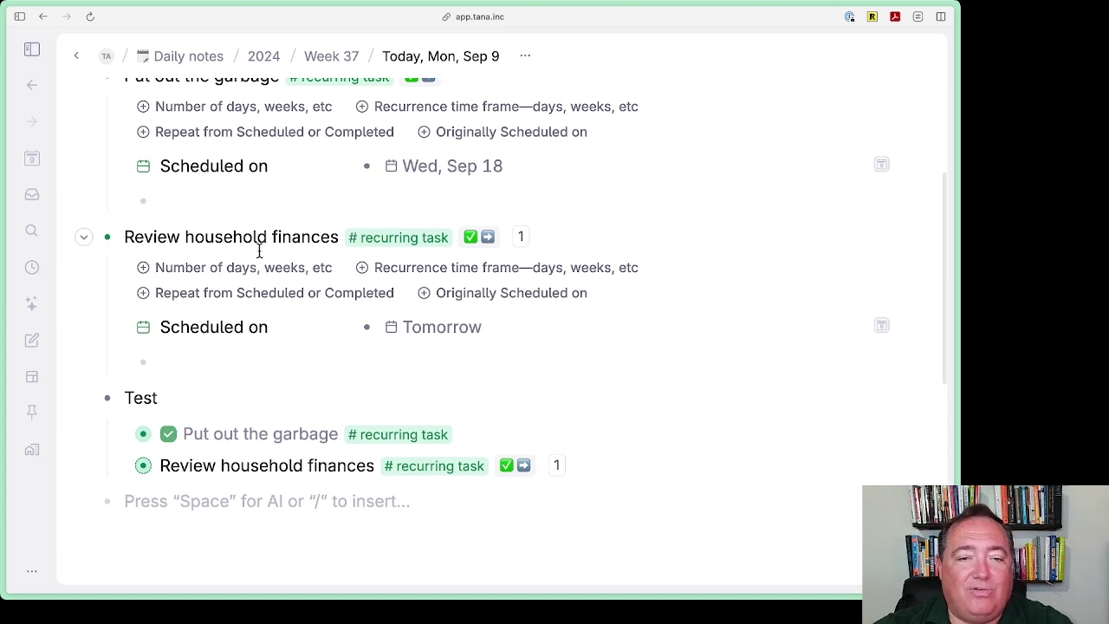
{"action": "left_click", "coordinate": [510, 468]}
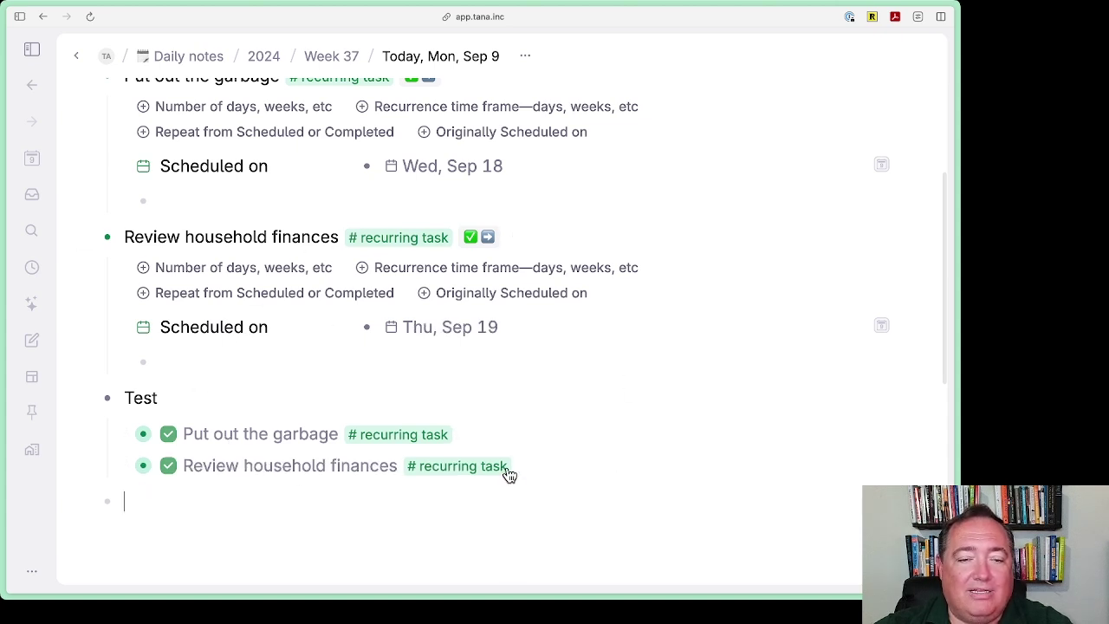
- Inspect the fields of the completed Review household finances copy under Test, and collapse it and both original recurring tasks
{"action": "left_click", "coordinate": [374, 503]}
{"action": "left_click", "coordinate": [120, 466]}
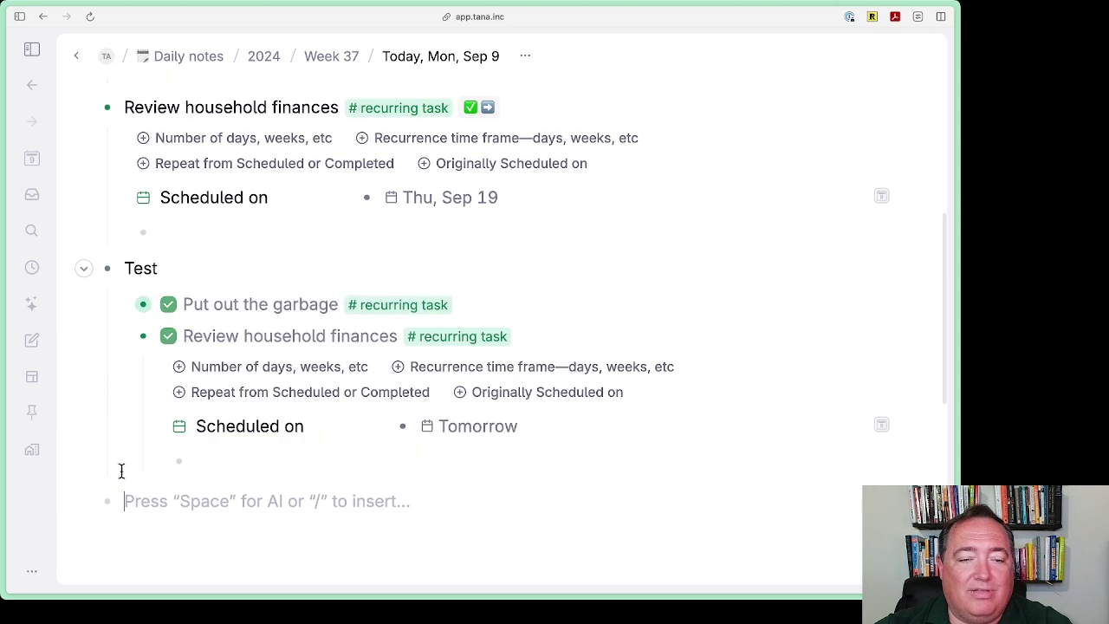
{"action": "left_click", "coordinate": [119, 330]}
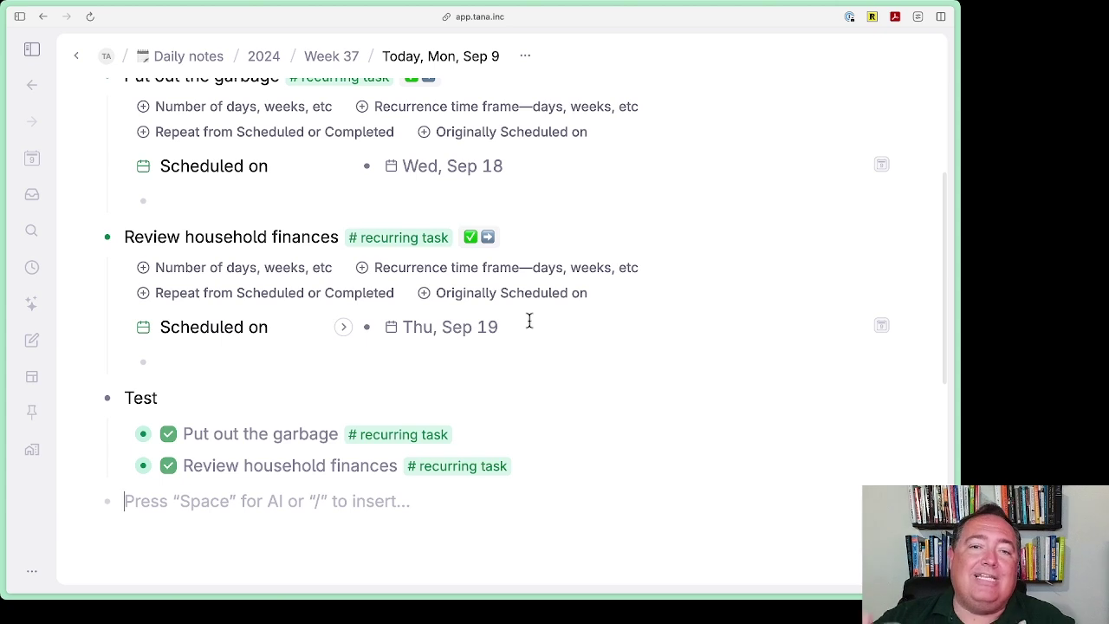
{"action": "scroll", "coordinate": [515, 359], "scroll_direction": "up", "scroll_amount": 3}
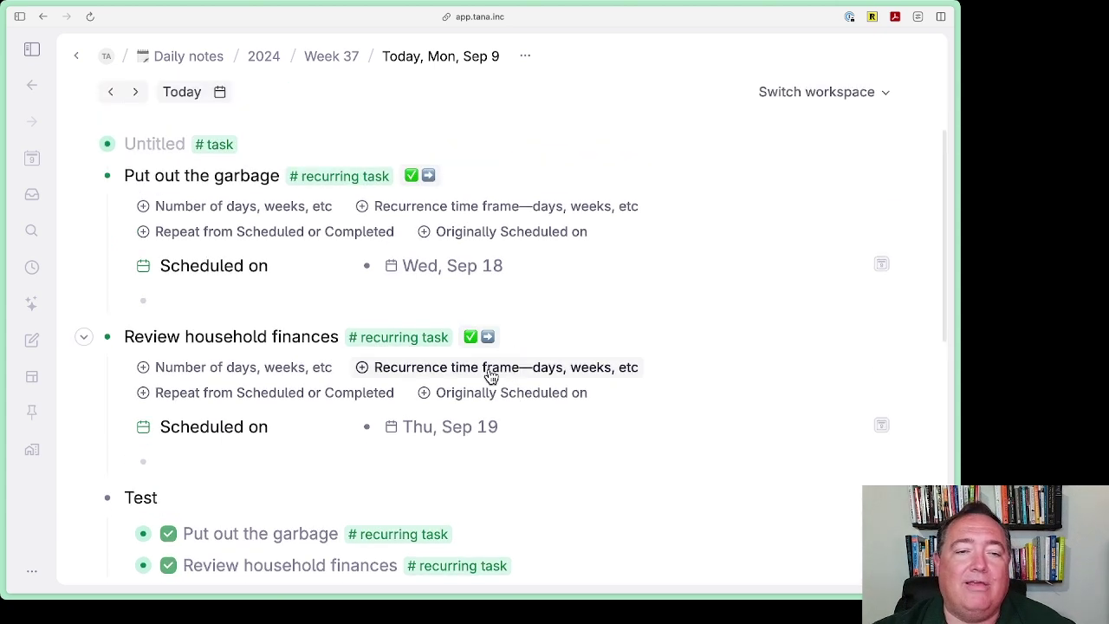
{"action": "left_click", "coordinate": [83, 192]}
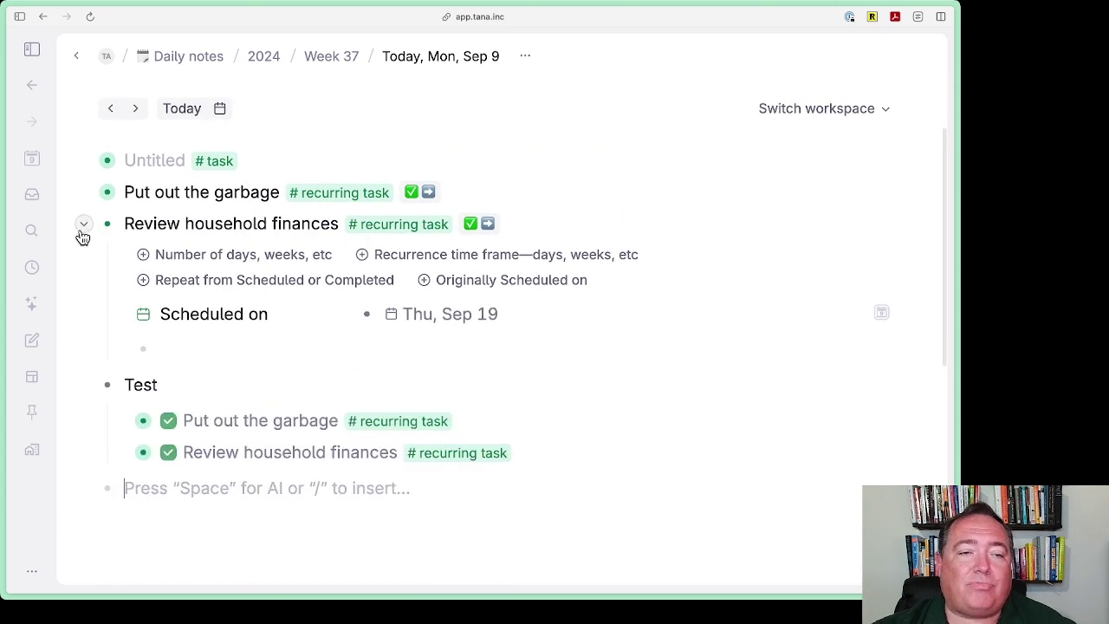
{"action": "left_click", "coordinate": [82, 223]}
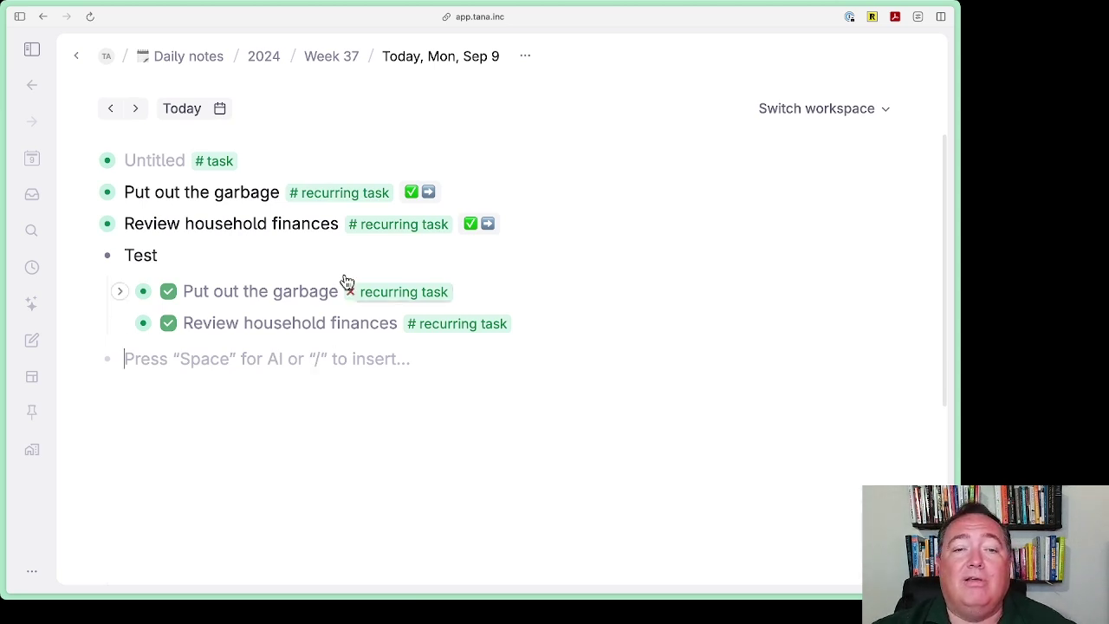
- Open the recurring task supertag's configuration on its own, closing the daily note, and expand its AI and Commands settings
{"action": "left_click", "coordinate": [330, 196]}
{"action": "left_click", "coordinate": [351, 225]}
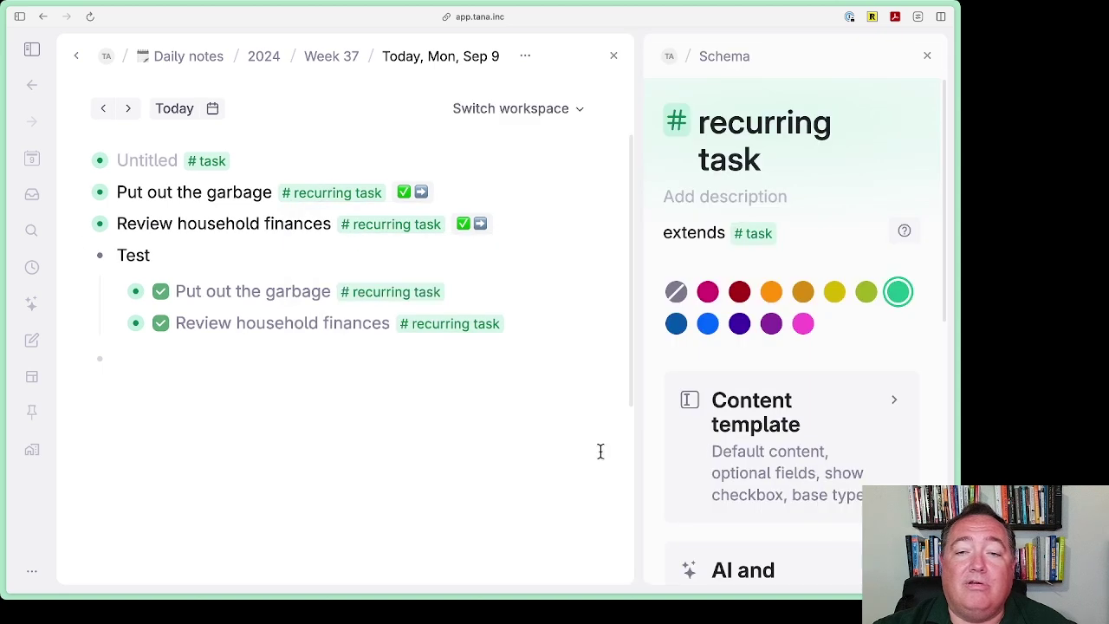
{"action": "left_click_drag", "start_coordinate": [635, 330], "coordinate": [479, 336]}
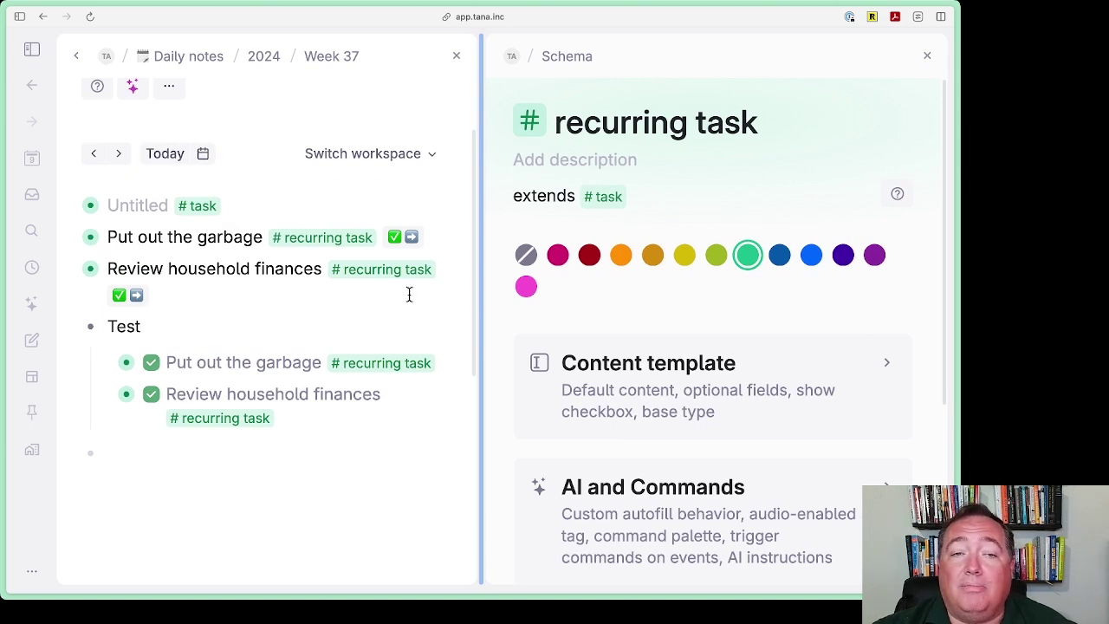
{"action": "left_click", "coordinate": [457, 54]}
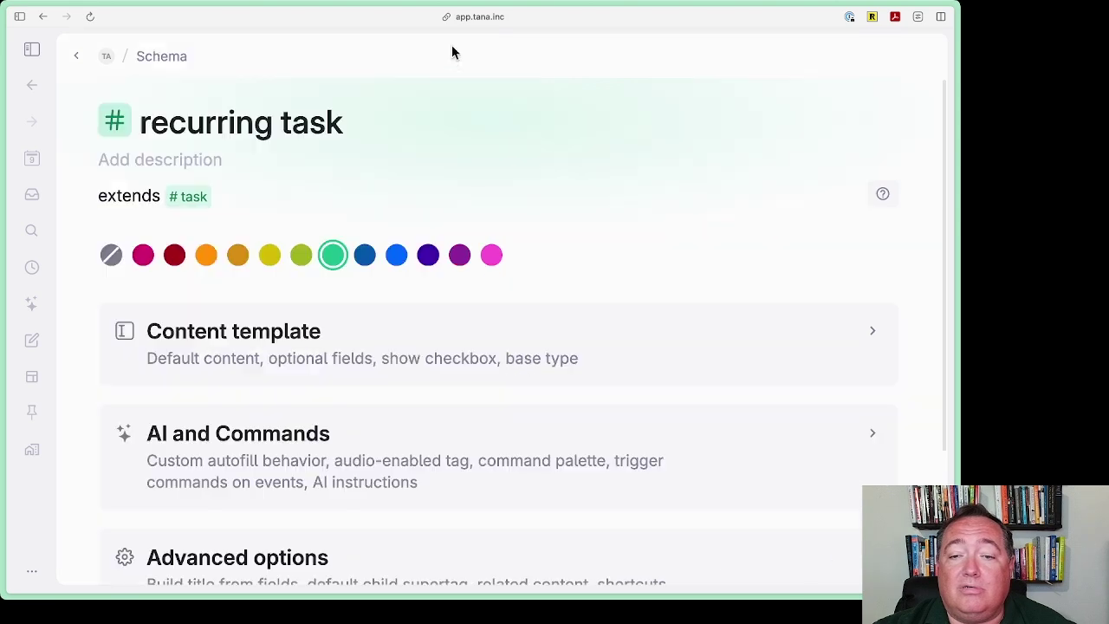
{"action": "scroll", "coordinate": [376, 243], "scroll_direction": "down", "scroll_amount": 2}
{"action": "left_click", "coordinate": [355, 414]}
{"action": "scroll", "coordinate": [542, 310], "scroll_direction": "down", "scroll_amount": 8}
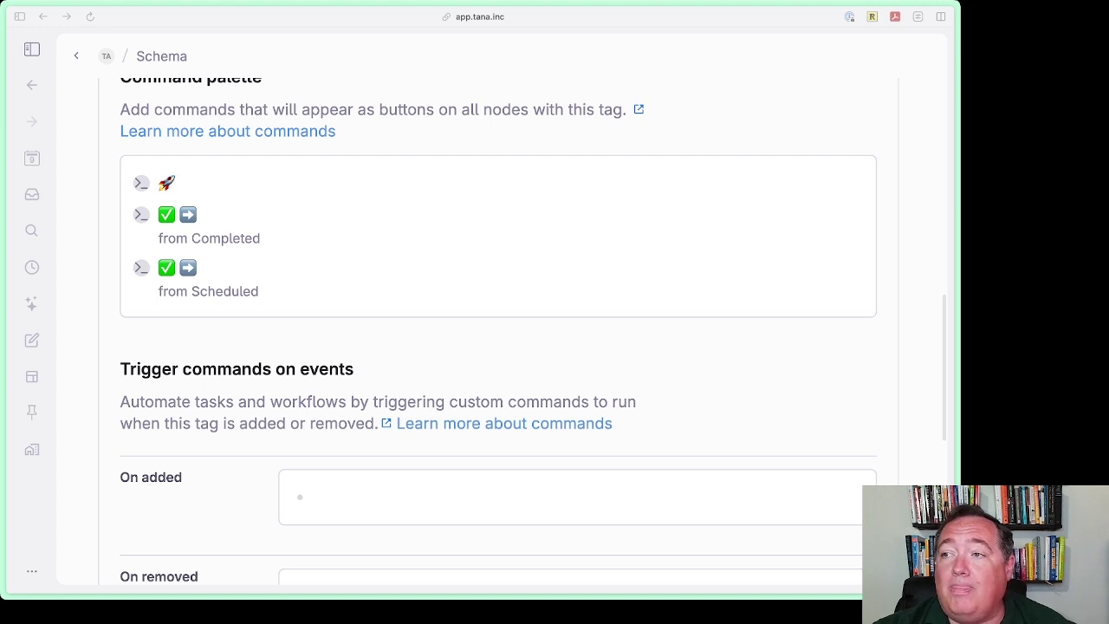
- Expand the from Completed command, duplicate it in the command palette, and replace the ✅ in the copy's name with 🚫
{"action": "left_click", "coordinate": [123, 223]}
{"action": "left_click", "coordinate": [120, 218]}
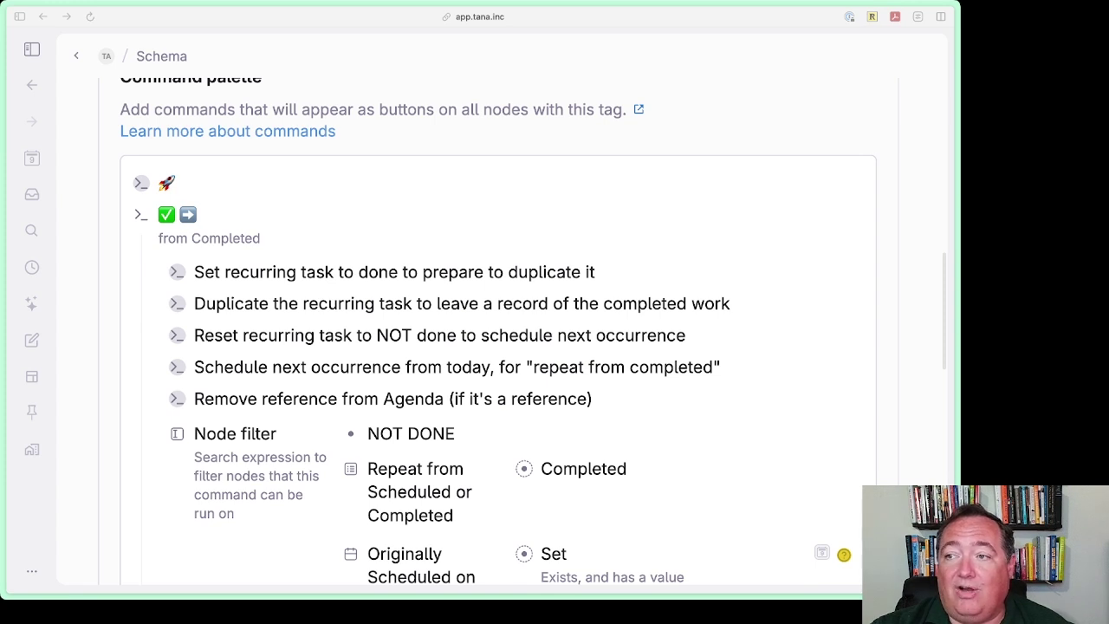
{"action": "scroll", "coordinate": [363, 317], "scroll_direction": "down", "scroll_amount": 1}
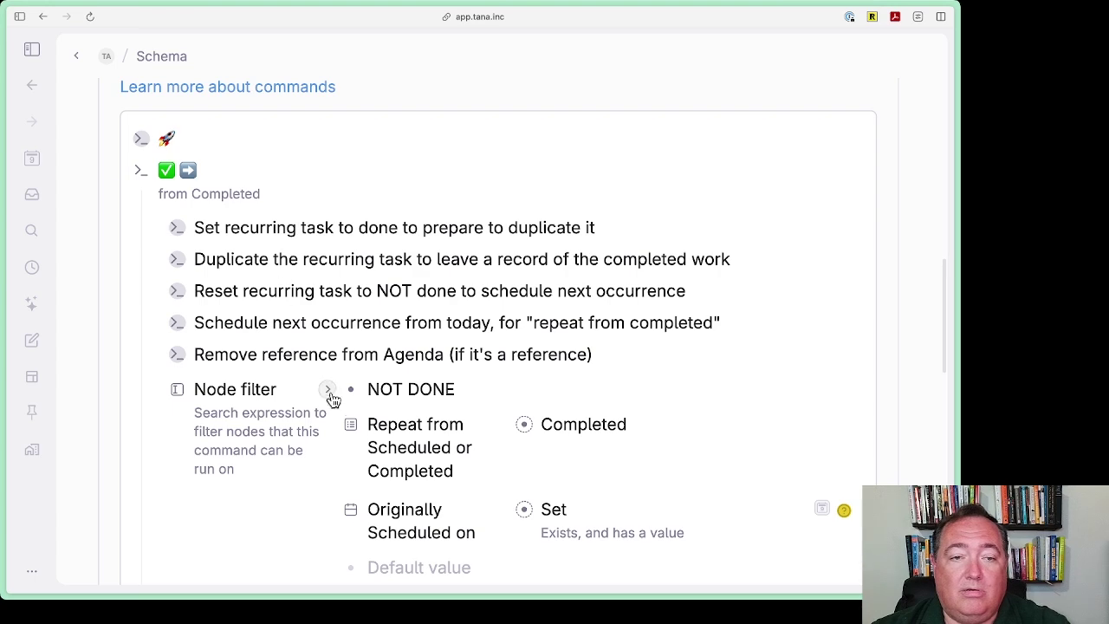
{"action": "scroll", "coordinate": [329, 394], "scroll_direction": "down", "scroll_amount": 5}
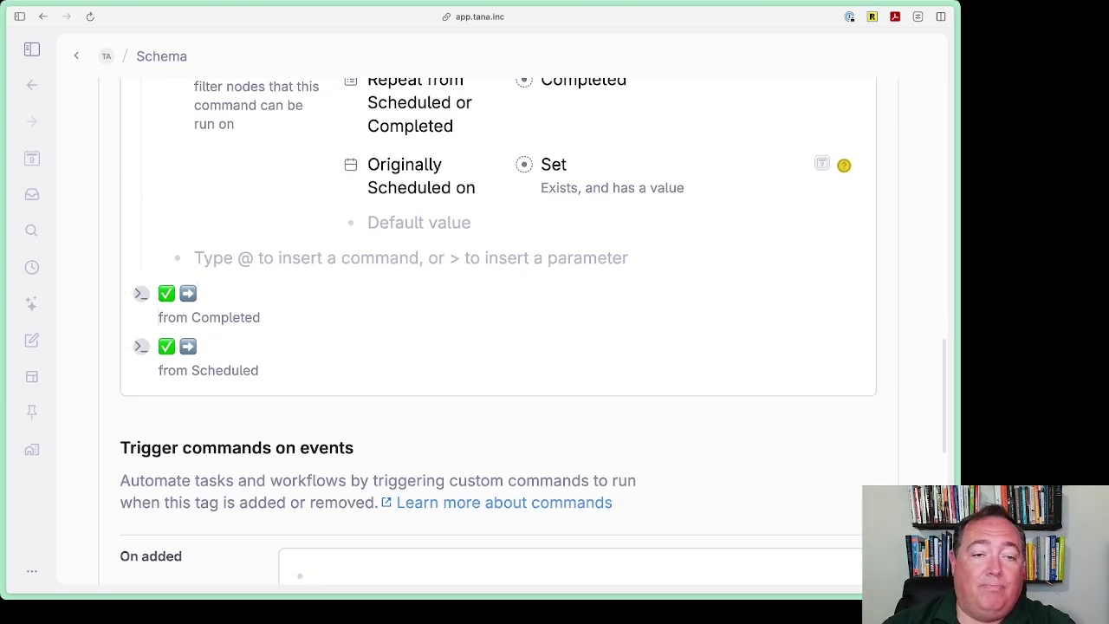
{"action": "double_click", "coordinate": [167, 292]}
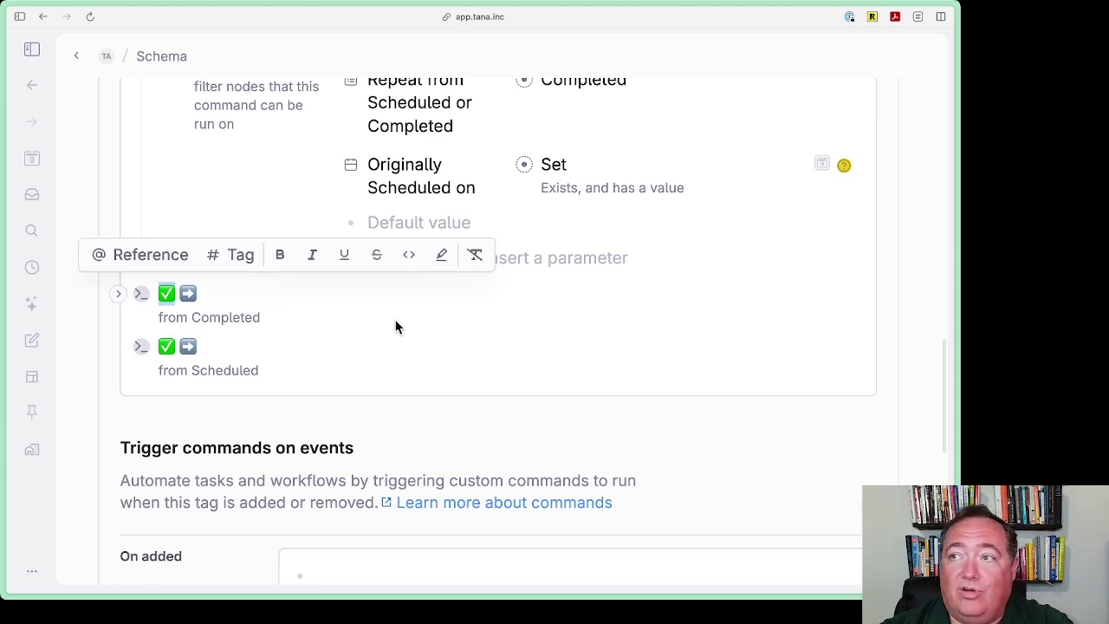
{"action": "type", "text": "🚫"}
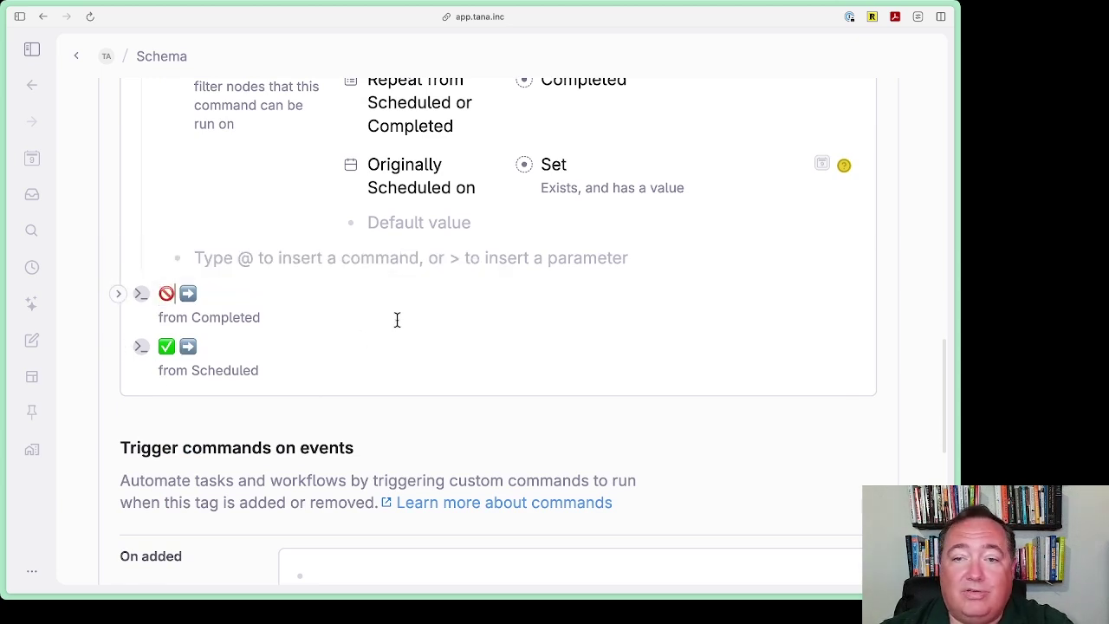
- Delete the set to done, duplicate task and reset to NOT done commands from the 🚫➡️ from Completed command
{"action": "left_click", "coordinate": [118, 295]}
{"action": "scroll", "coordinate": [342, 333], "scroll_direction": "down", "scroll_amount": 3}
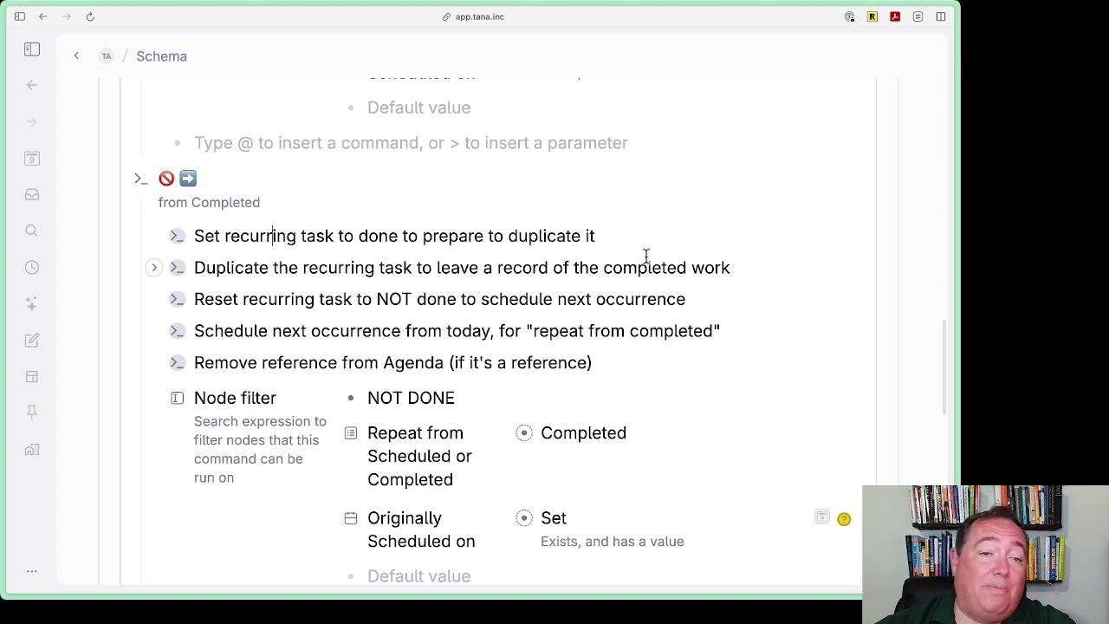
{"action": "key", "text": "Escape"}
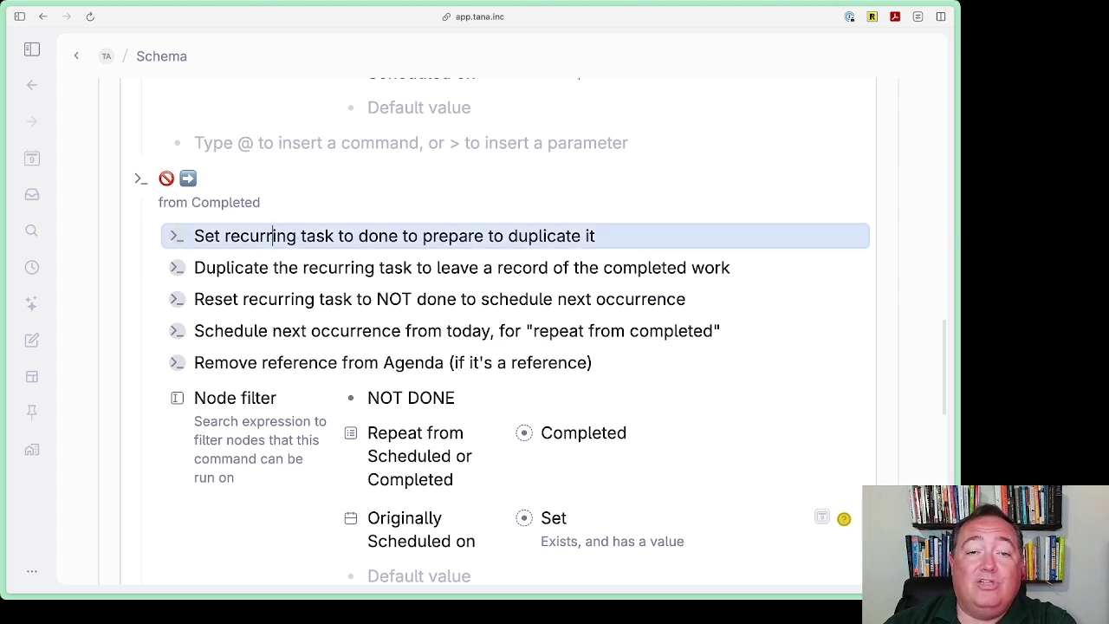
{"action": "left_click", "coordinate": [194, 268], "text": "shift"}
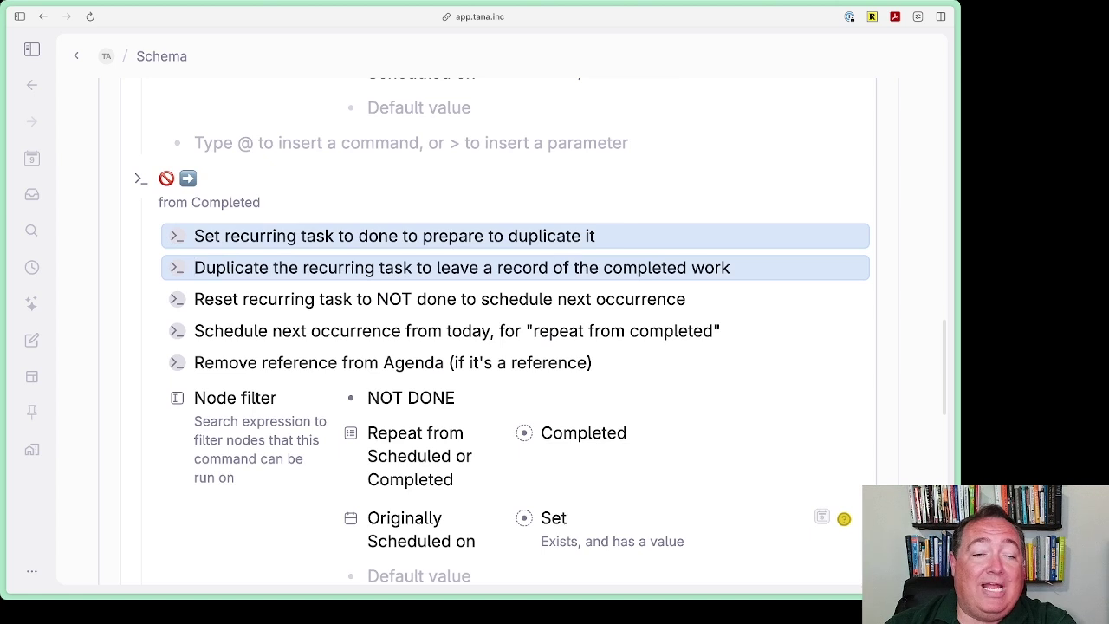
{"action": "left_click", "coordinate": [194, 299], "text": "shift"}
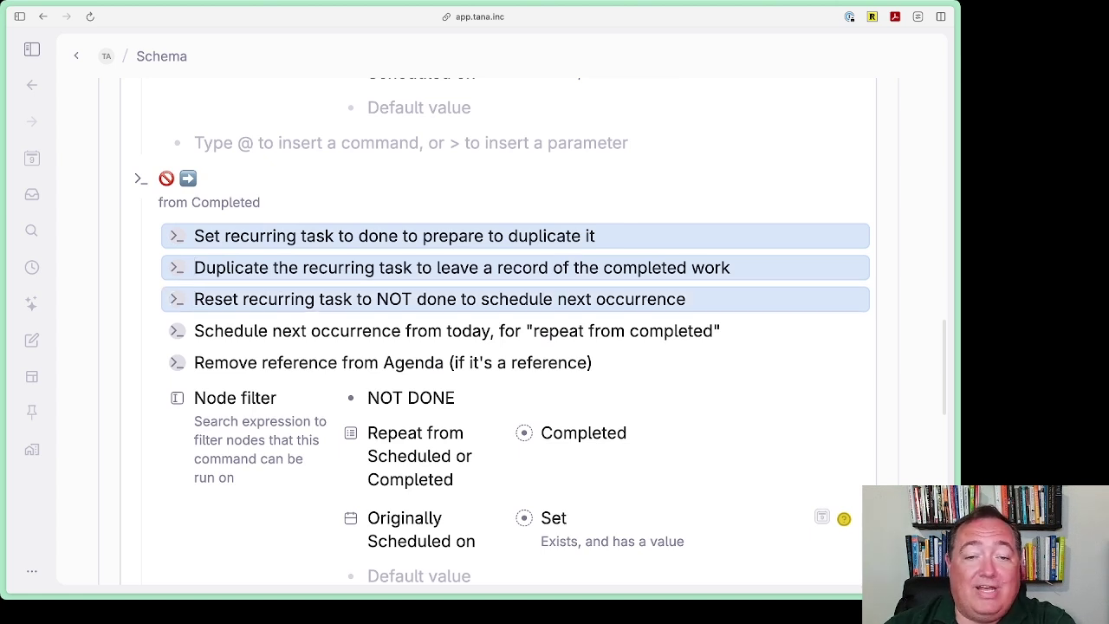
{"action": "key", "text": "BackSpace"}
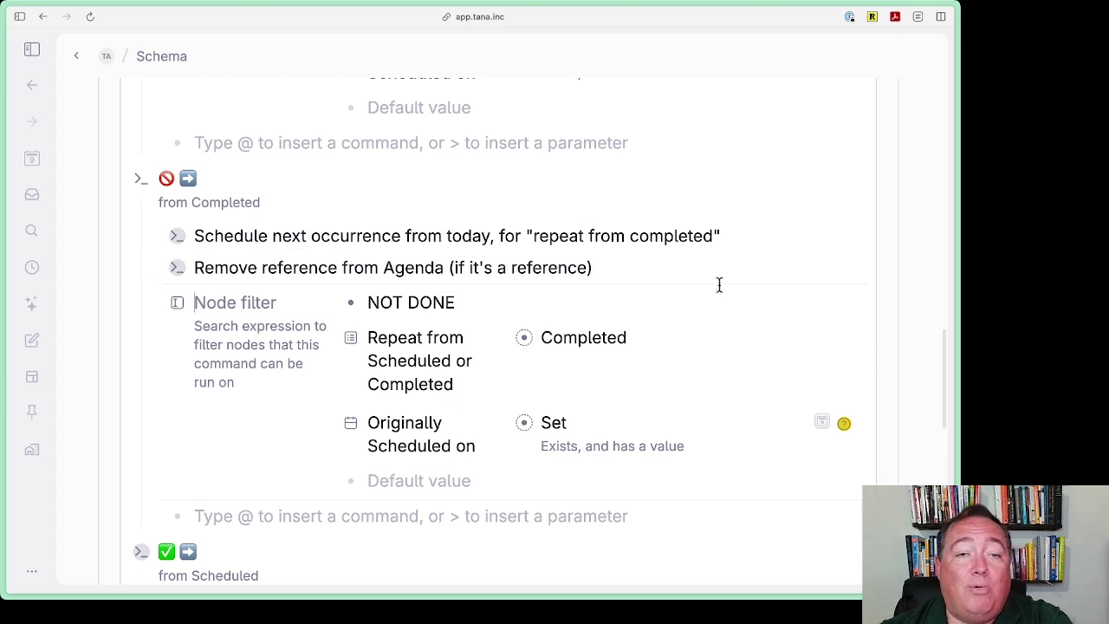
- Add a reference to the ✅➡️ command's "Remove reference from Agenda (if it's a reference)" step inside the 🚫➡️ command
{"action": "scroll", "coordinate": [719, 285], "scroll_direction": "up", "scroll_amount": 3}
{"action": "scroll", "coordinate": [719, 285], "scroll_direction": "up", "scroll_amount": 1}
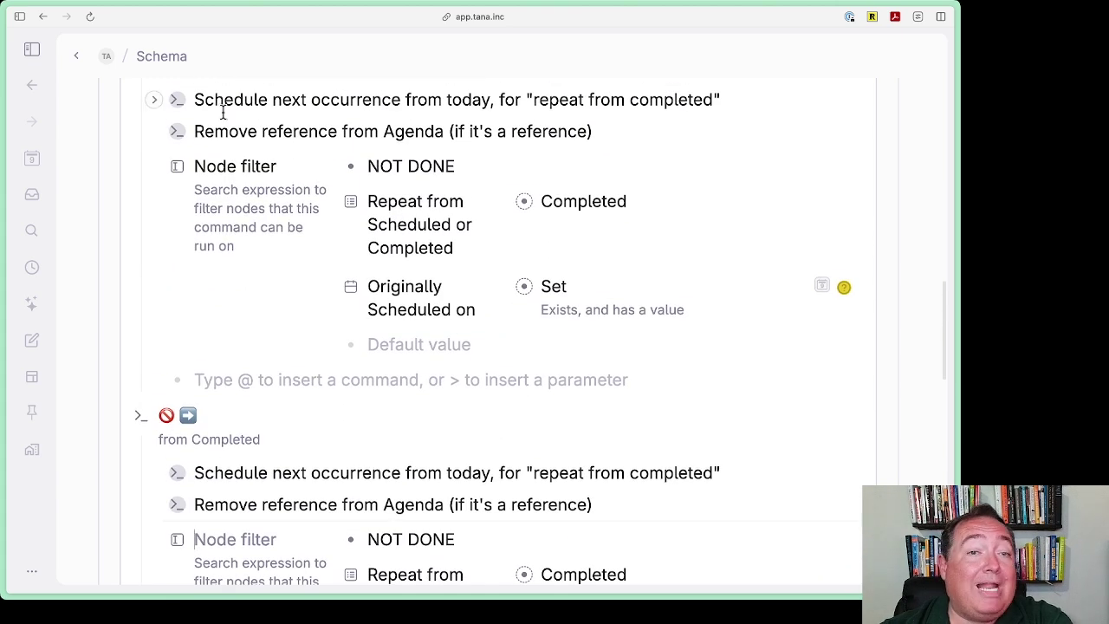
{"action": "left_click_drag", "start_coordinate": [225, 97], "coordinate": [216, 131]}
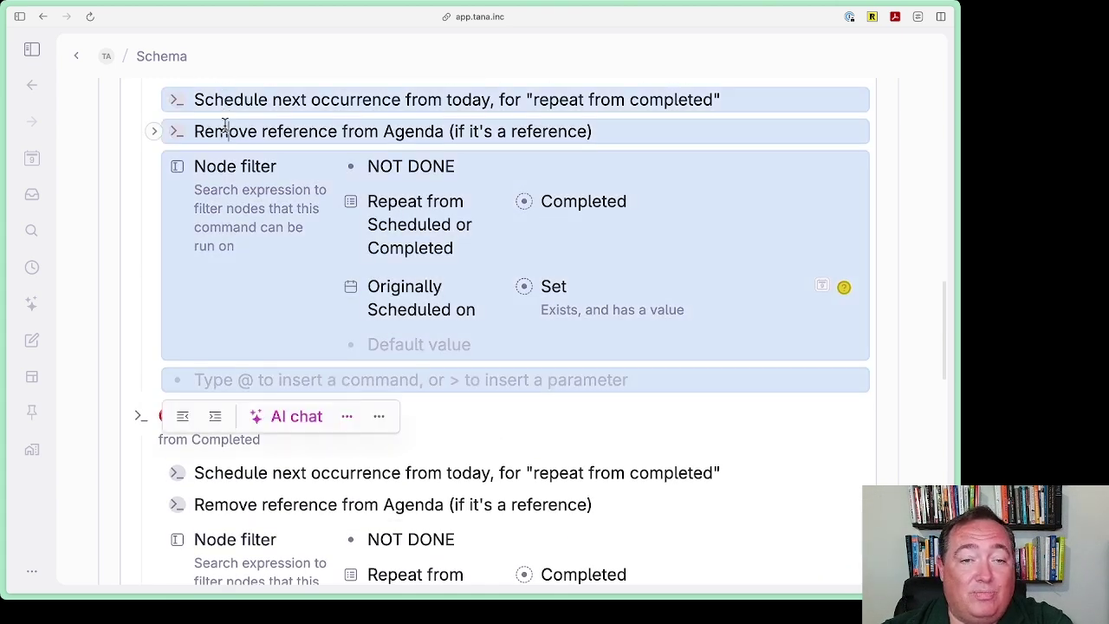
{"action": "left_click", "coordinate": [224, 129]}
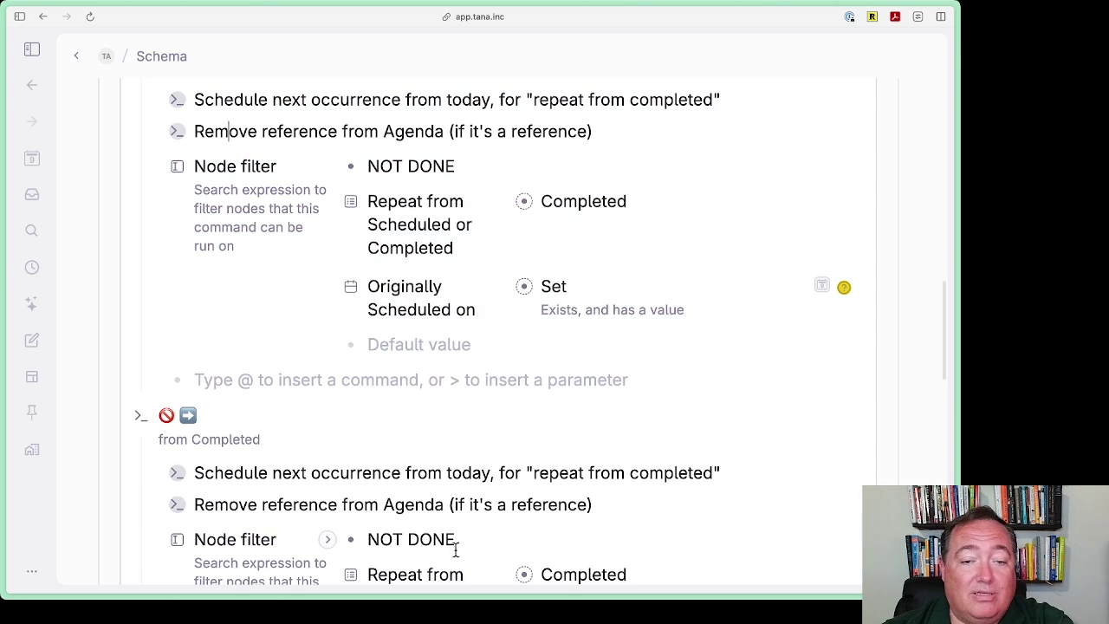
{"action": "left_click", "coordinate": [794, 463]}
{"action": "key", "text": "Return"}
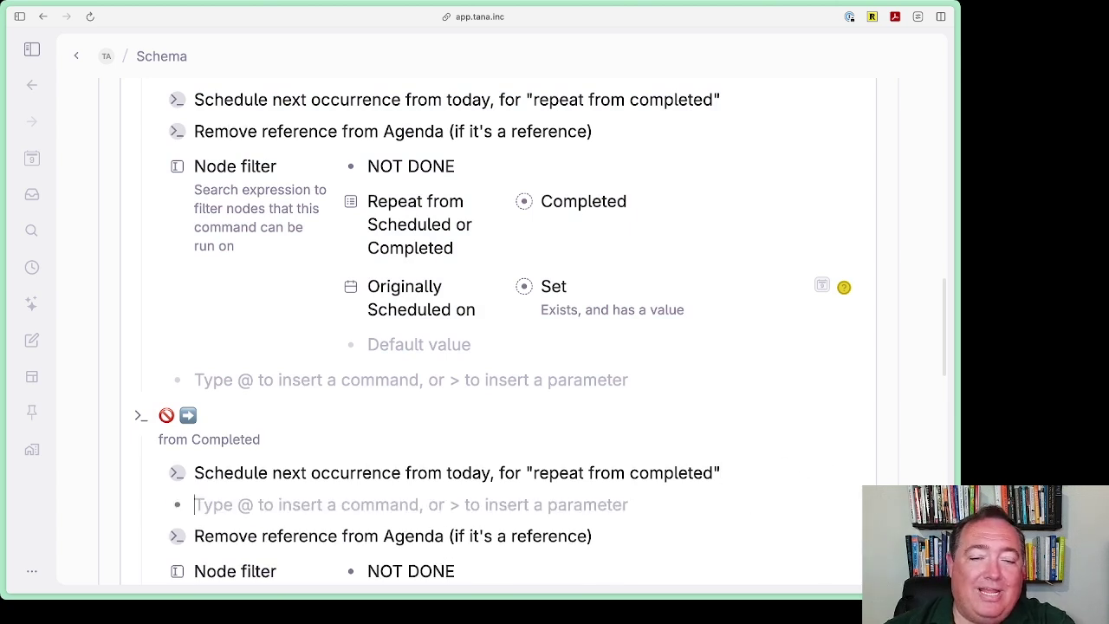
{"action": "type", "text": "Remove reference from Agenda (if it's a reference)"}
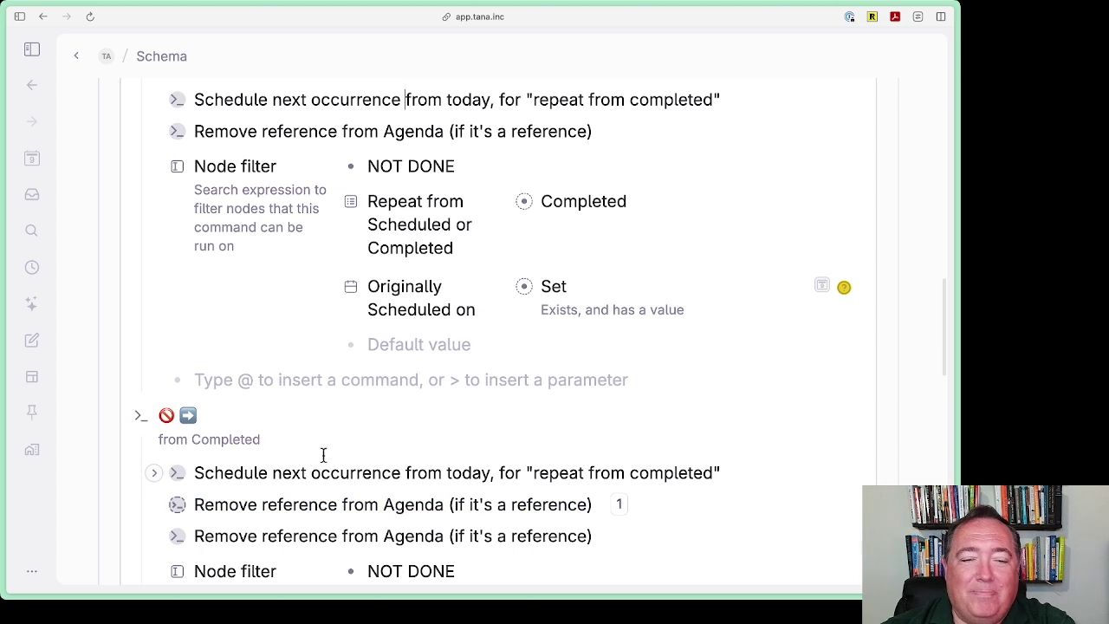
- Replace the 🚫➡️ command's "Schedule next occurrence from today" step with a reference to the original, and delete the duplicated Remove reference step
{"action": "left_click", "coordinate": [756, 468]}
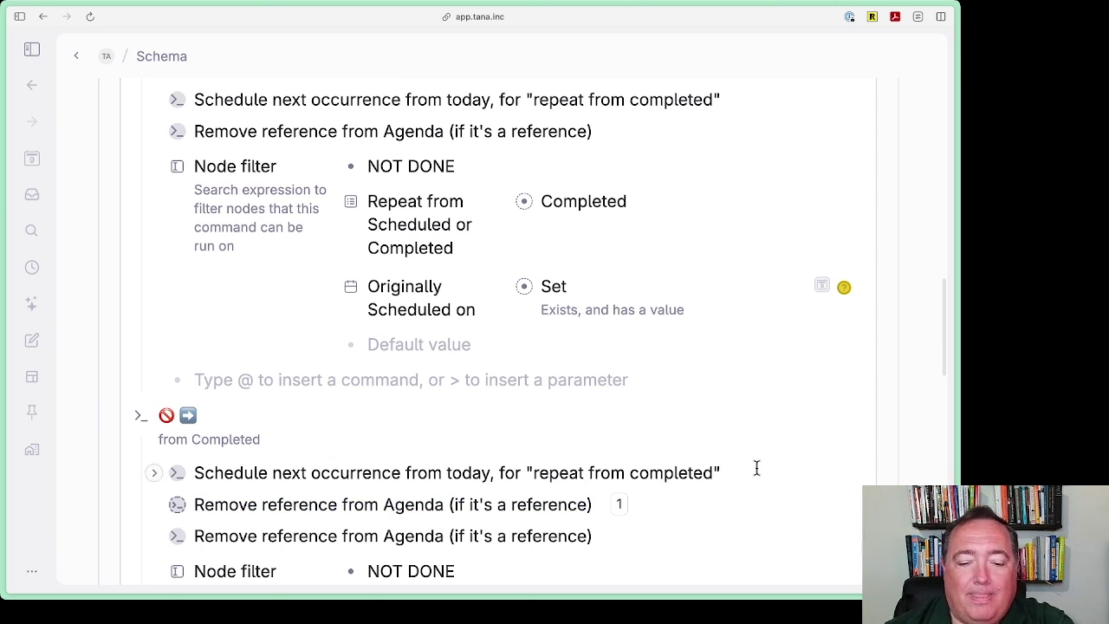
{"action": "key", "text": "Escape"}
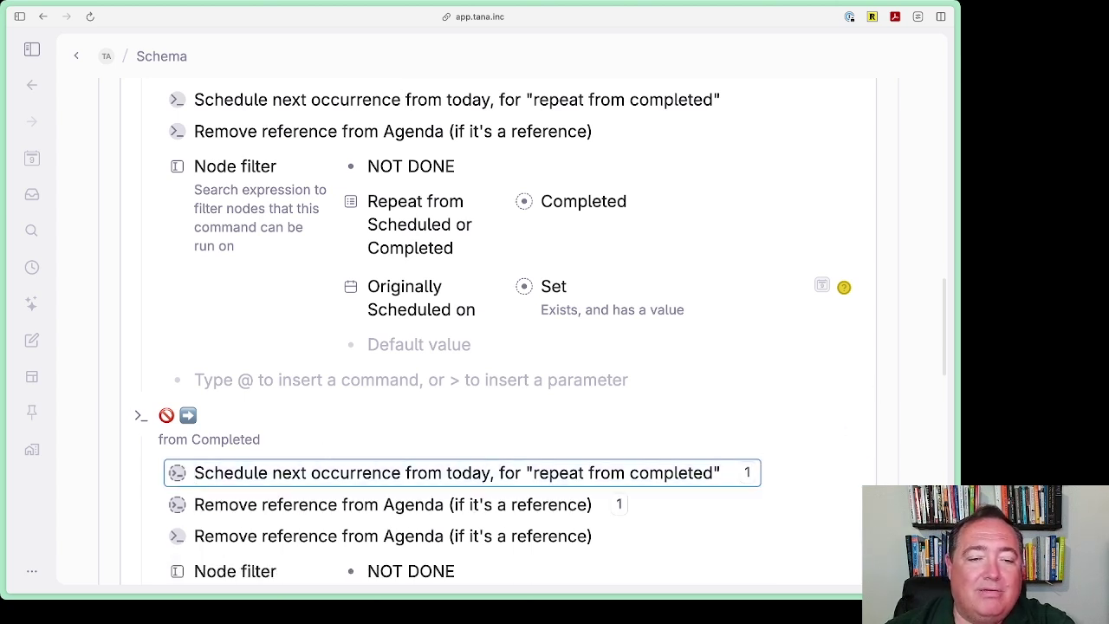
{"action": "left_click", "coordinate": [195, 535]}
{"action": "key", "text": "Escape"}
{"action": "key", "text": "BackSpace"}
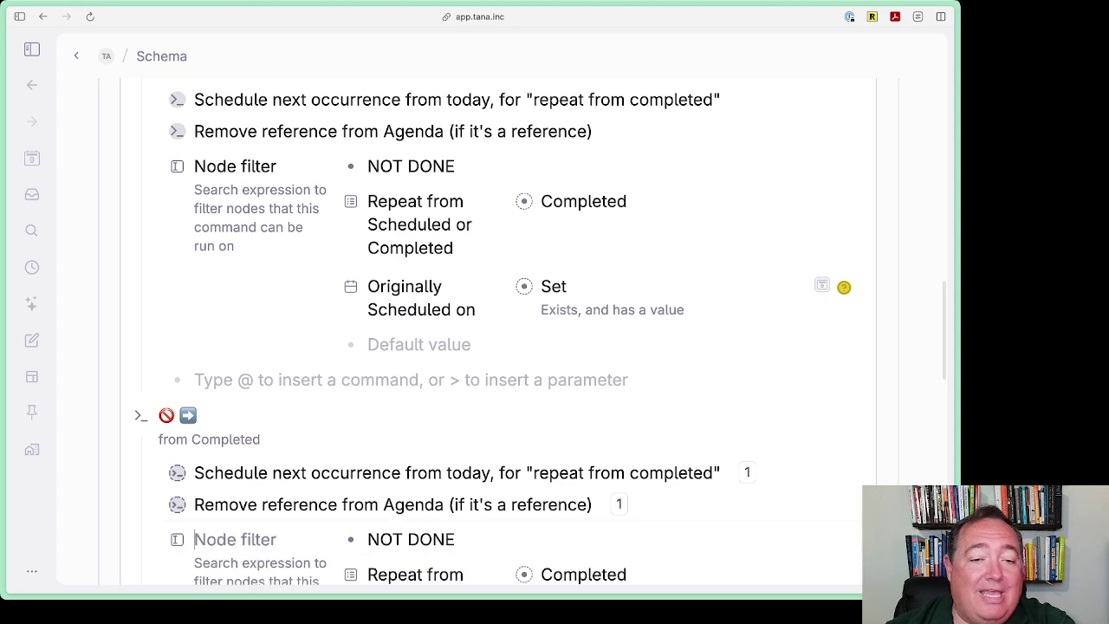
- Review the 🚫➡️ command's steps against the original, and collapse both from Completed commands in the command palette
{"action": "scroll", "coordinate": [517, 423], "scroll_direction": "up", "scroll_amount": 1}
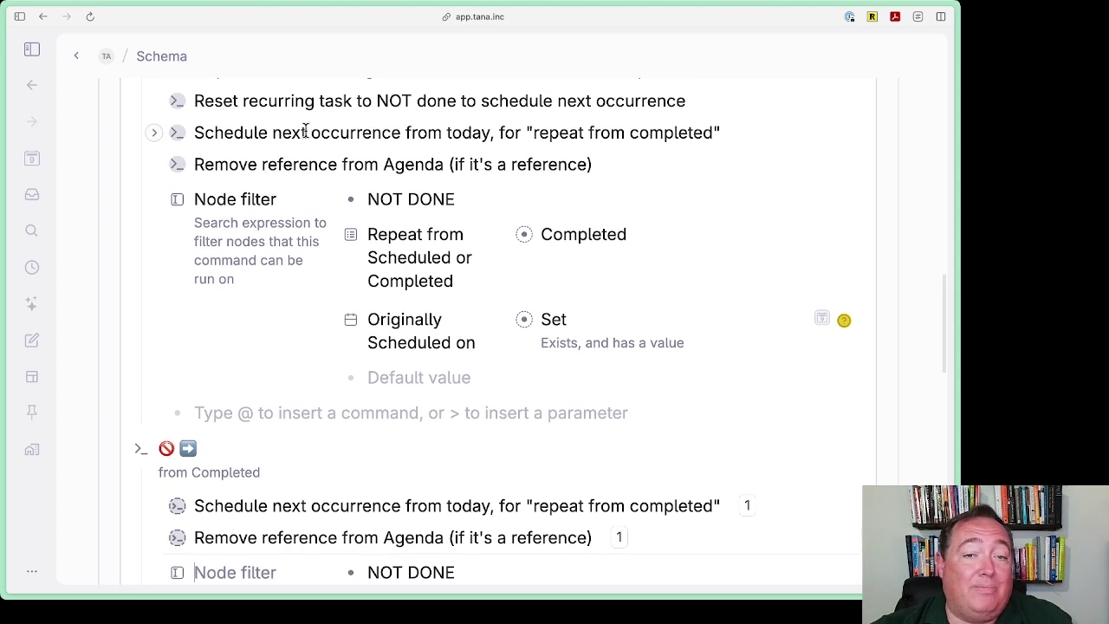
{"action": "scroll", "coordinate": [320, 262], "scroll_direction": "down", "scroll_amount": 5}
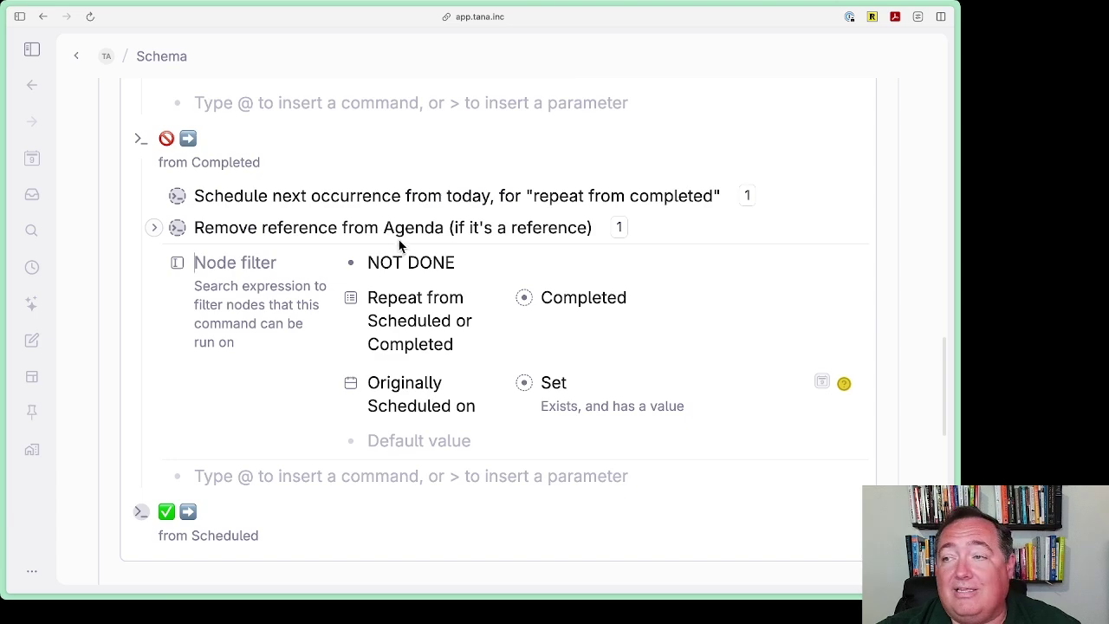
{"action": "left_click", "coordinate": [118, 141]}
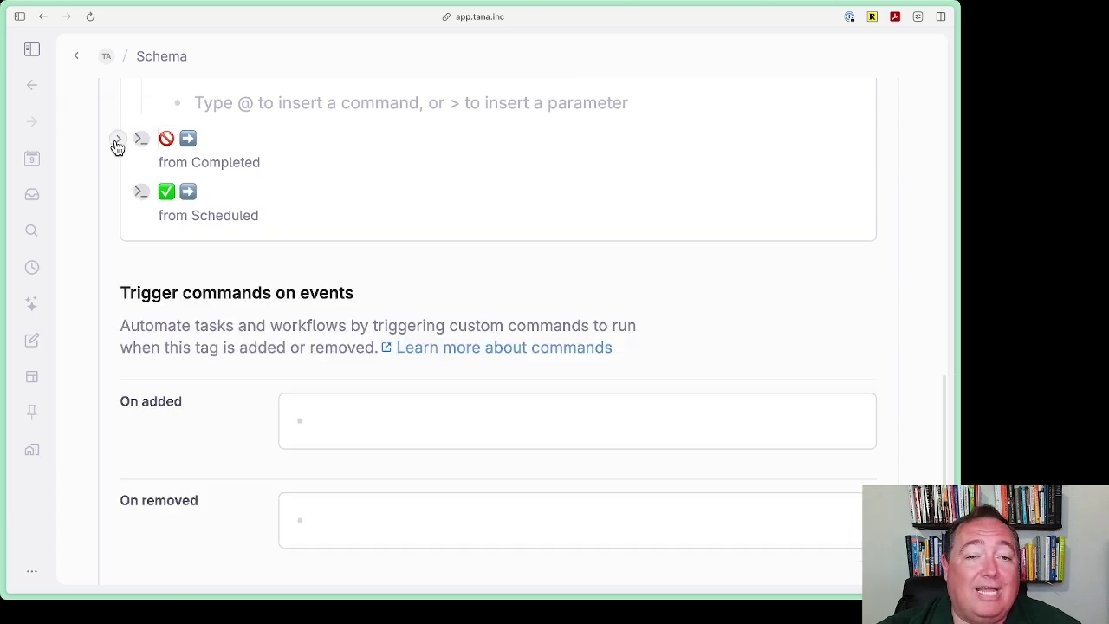
{"action": "scroll", "coordinate": [381, 312], "scroll_direction": "up", "scroll_amount": 2}
{"action": "scroll", "coordinate": [347, 314], "scroll_direction": "up", "scroll_amount": 9}
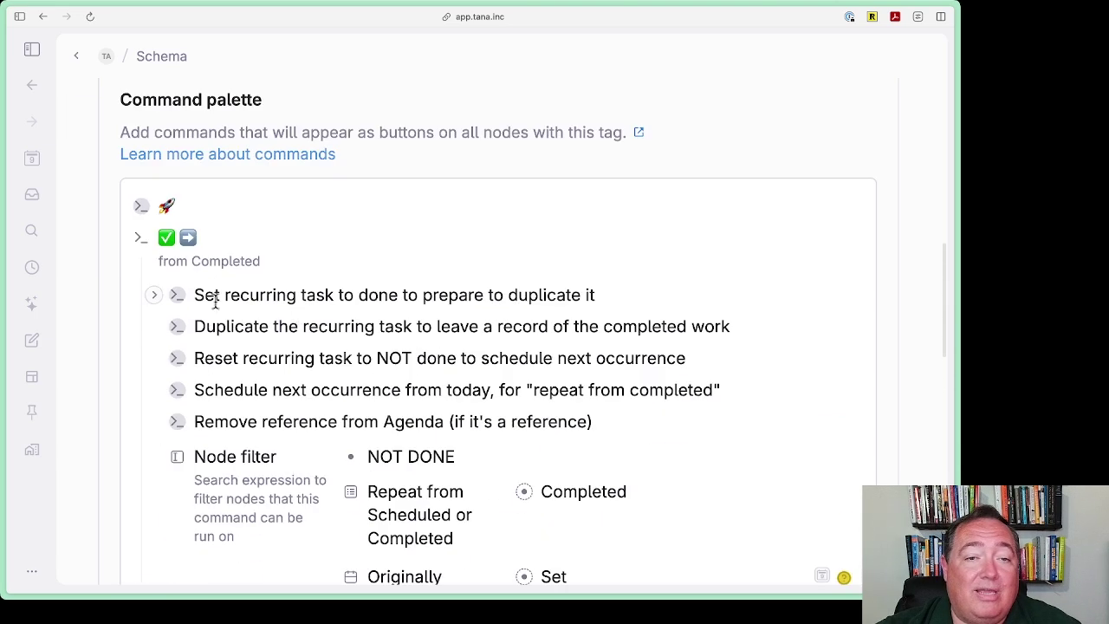
{"action": "left_click", "coordinate": [119, 239]}
{"action": "scroll", "coordinate": [122, 260], "scroll_direction": "down", "scroll_amount": 1}
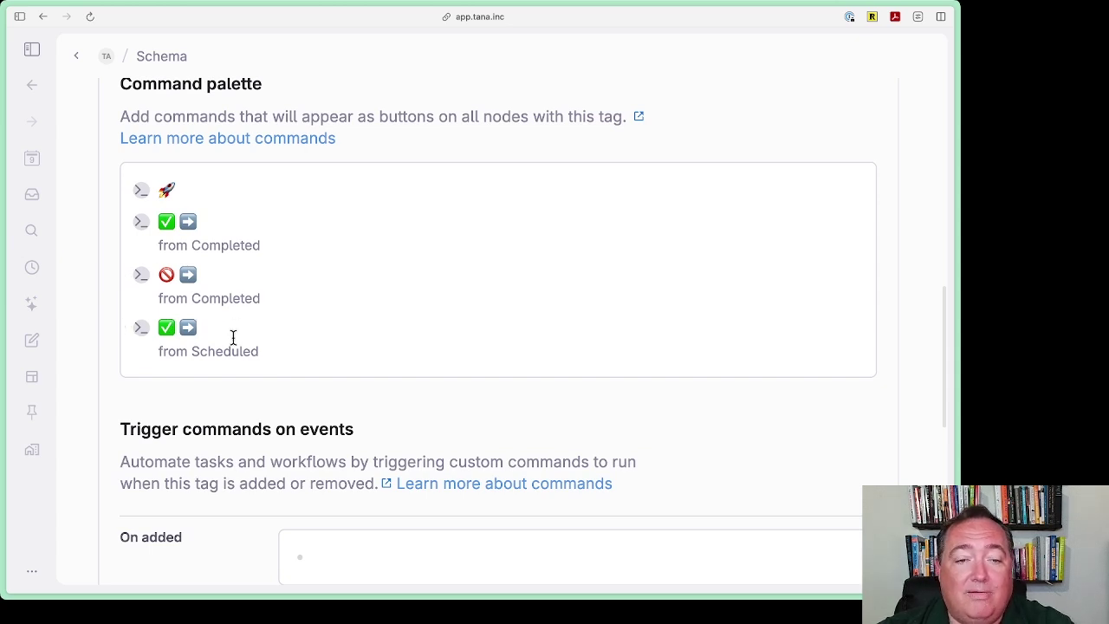
- Duplicate the ✅➡️ from Scheduled command in the command palette and replace the ✅ in the copy's name with 🚫
{"action": "key", "text": "super+shift+d"}
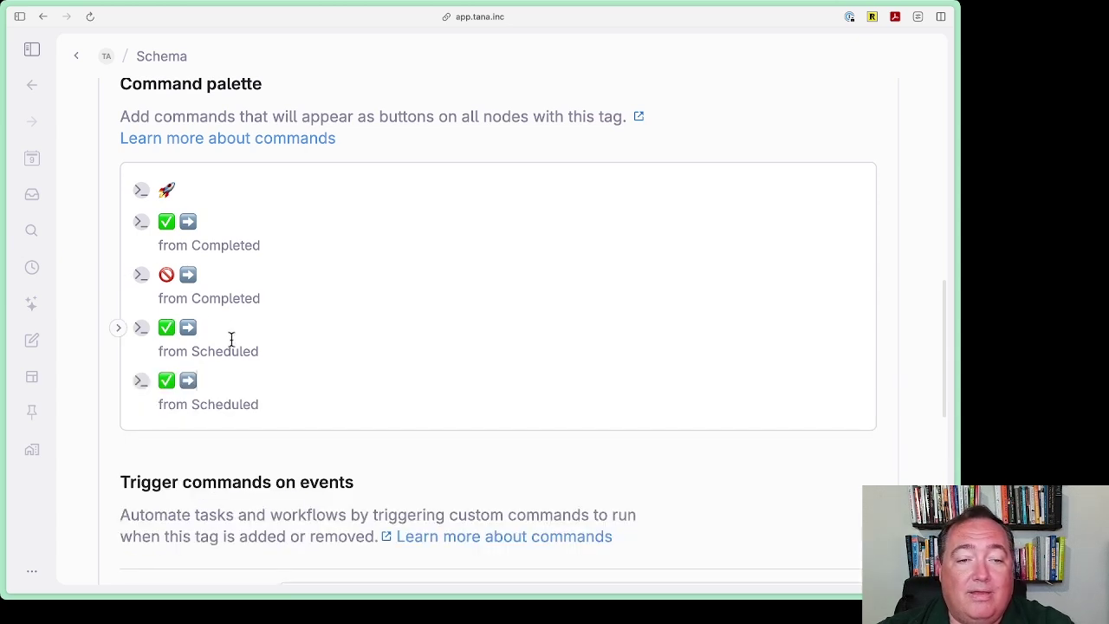
{"action": "left_click", "coordinate": [391, 382]}
{"action": "key", "text": "Left"}
{"action": "key", "text": "shift+Left"}
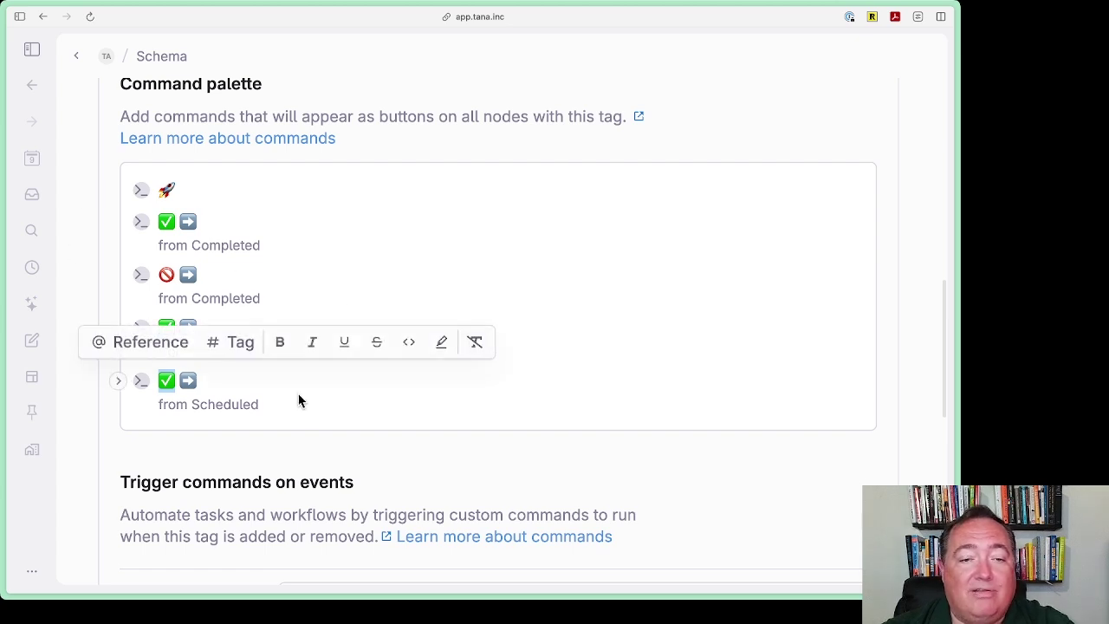
{"action": "type", "text": "🚫"}
- Delete the set to done, duplicate task and reset to NOT done steps from the 🚫➡️ from Scheduled command
{"action": "key", "text": "super+Down"}
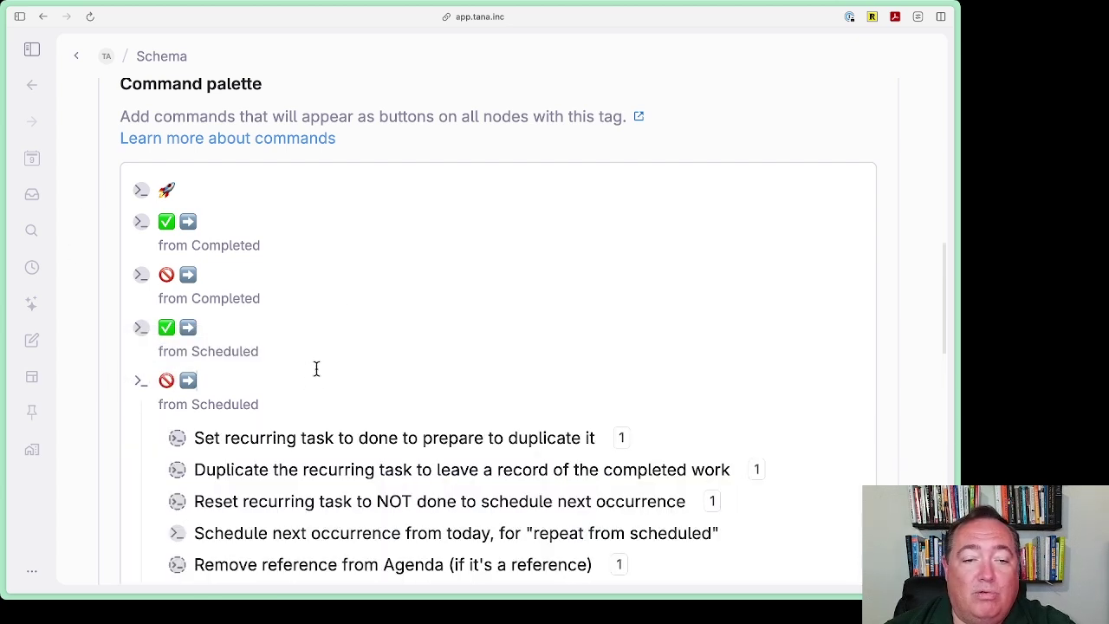
{"action": "scroll", "coordinate": [317, 369], "scroll_direction": "down", "scroll_amount": 3}
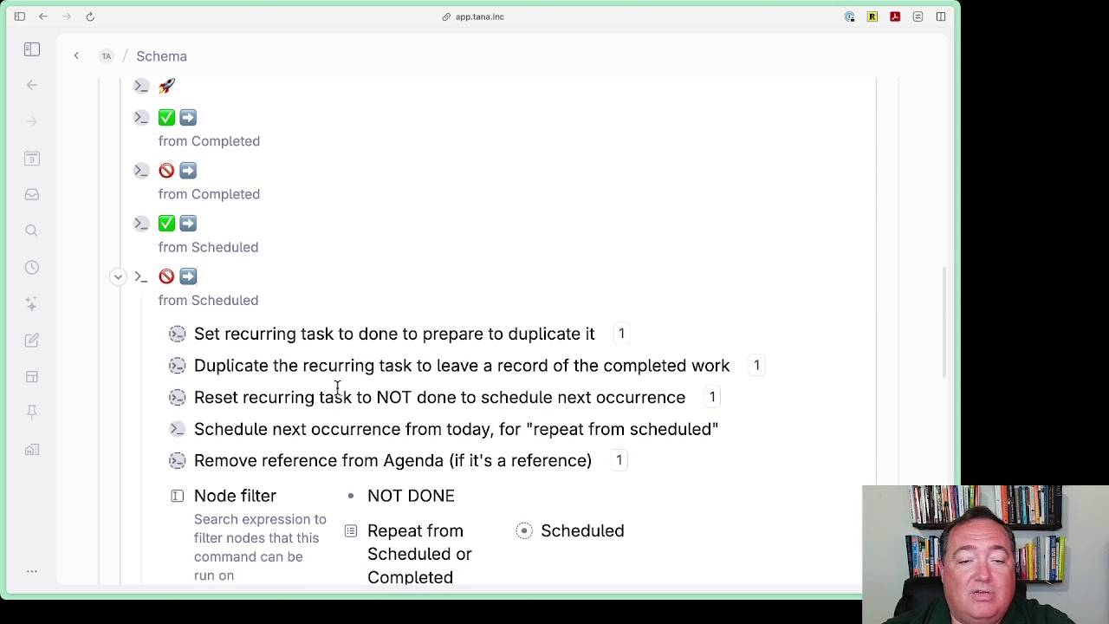
{"action": "left_click", "coordinate": [324, 337]}
{"action": "key", "text": "shift+Down"}
{"action": "key", "text": "shift+Down"}
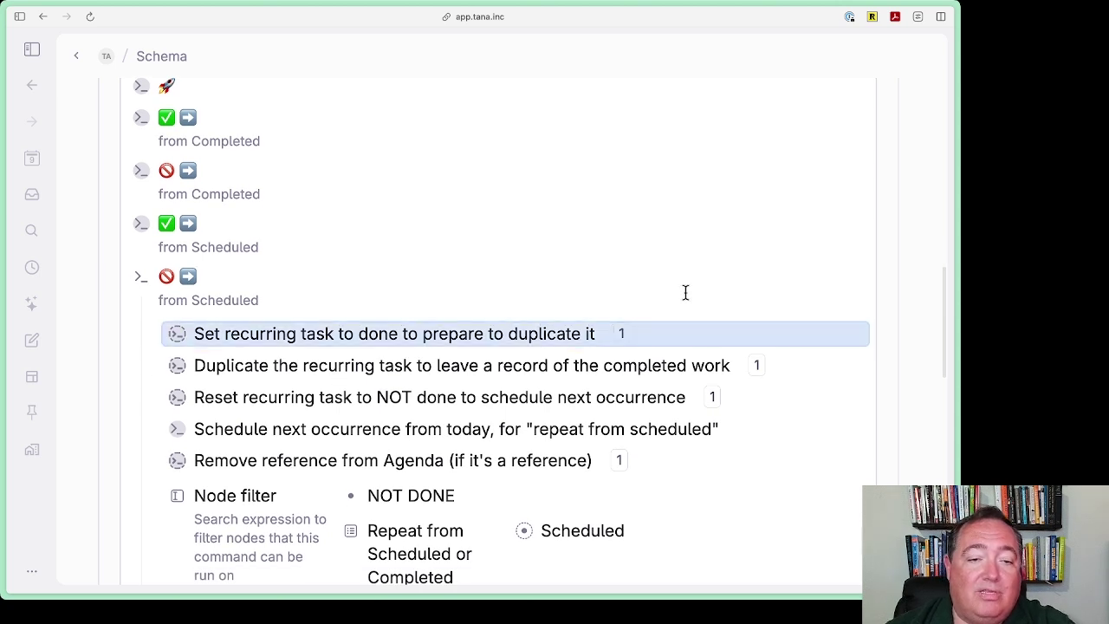
{"action": "key", "text": "shift+Down"}
{"action": "key", "text": "BackSpace"}
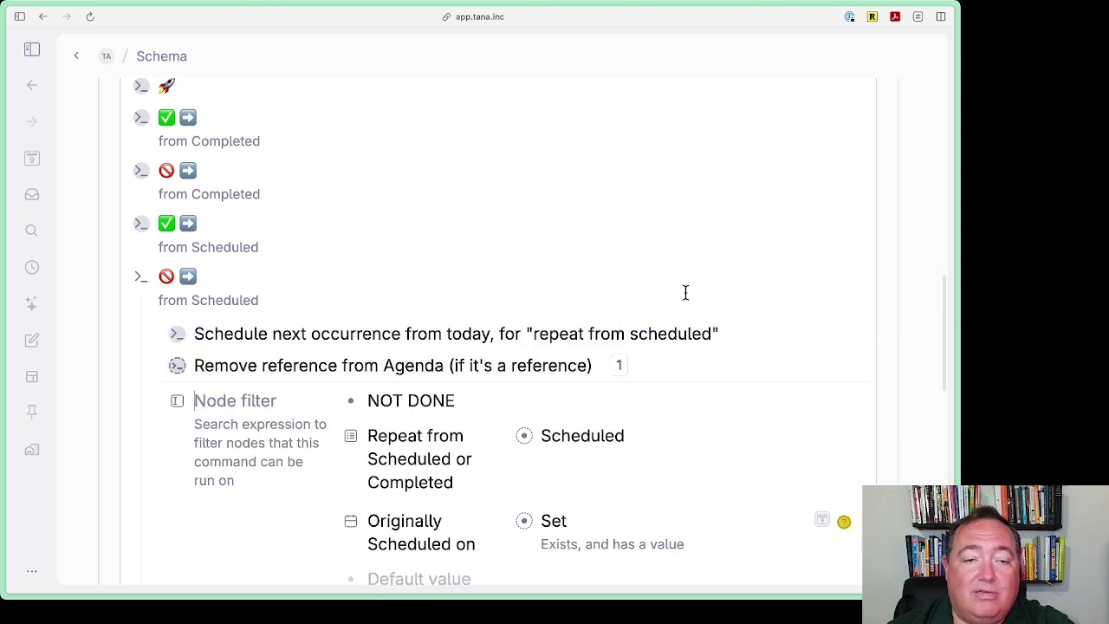
- Replace the 🚫➡️ from Scheduled command's "Schedule next occurrence from today" step with a reference to the one in the ✅➡️ from Scheduled command
{"action": "left_click", "coordinate": [119, 224]}
{"action": "scroll", "coordinate": [417, 305], "scroll_direction": "up", "scroll_amount": 2}
{"action": "scroll", "coordinate": [417, 305], "scroll_direction": "up", "scroll_amount": 1}
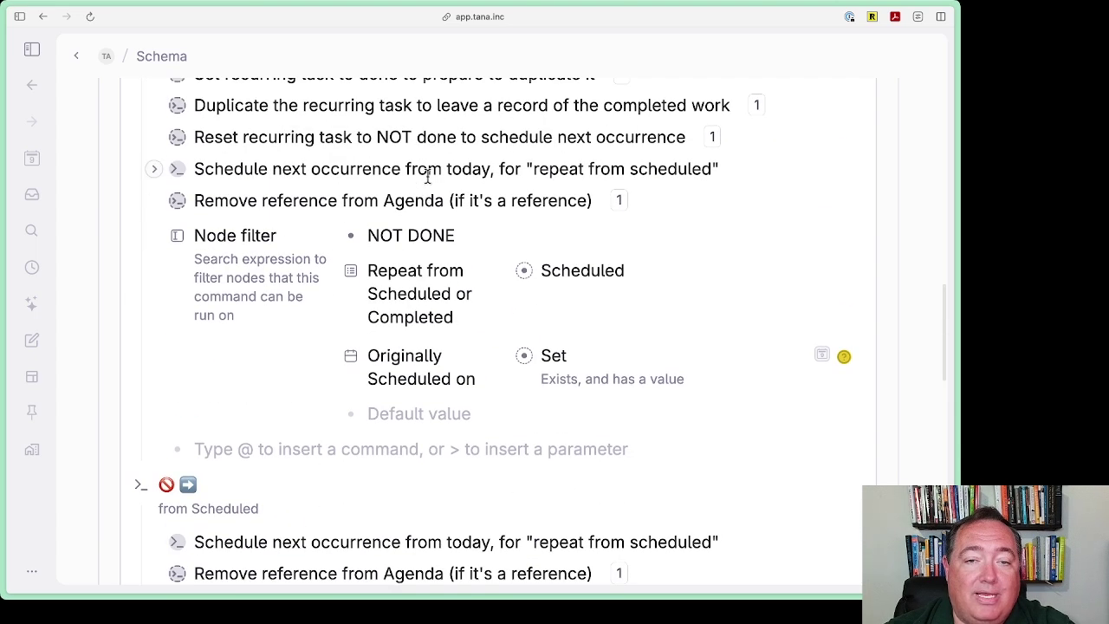
{"action": "scroll", "coordinate": [431, 329], "scroll_direction": "down", "scroll_amount": 1}
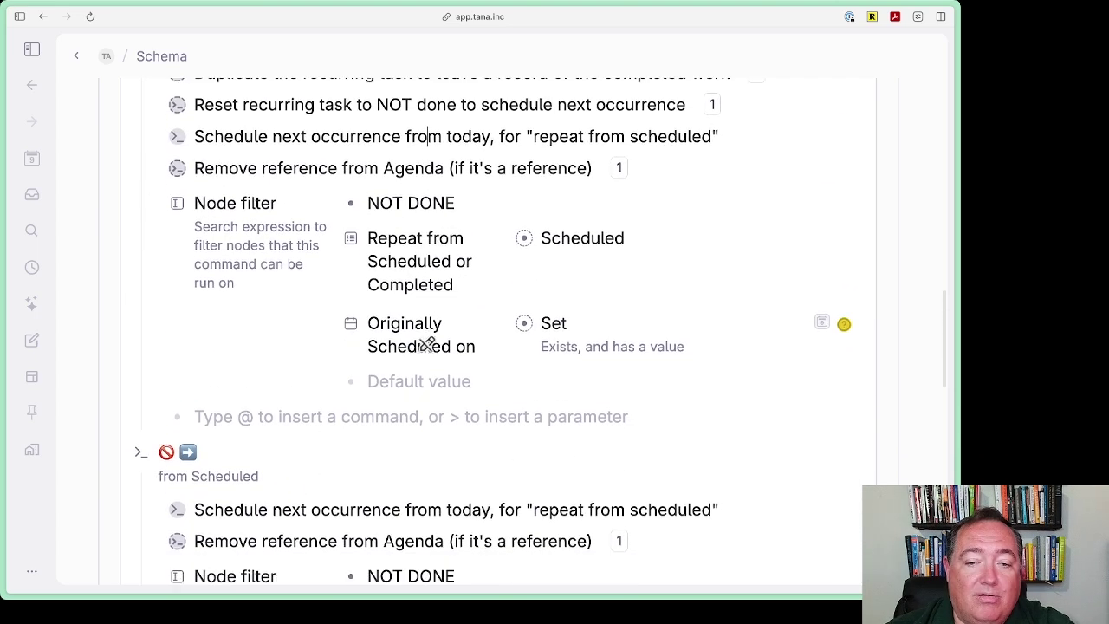
{"action": "left_click", "coordinate": [762, 511]}
{"action": "key", "text": "Return"}
{"action": "key", "text": "ctrl+v"}
{"action": "key", "text": "shift+Up"}
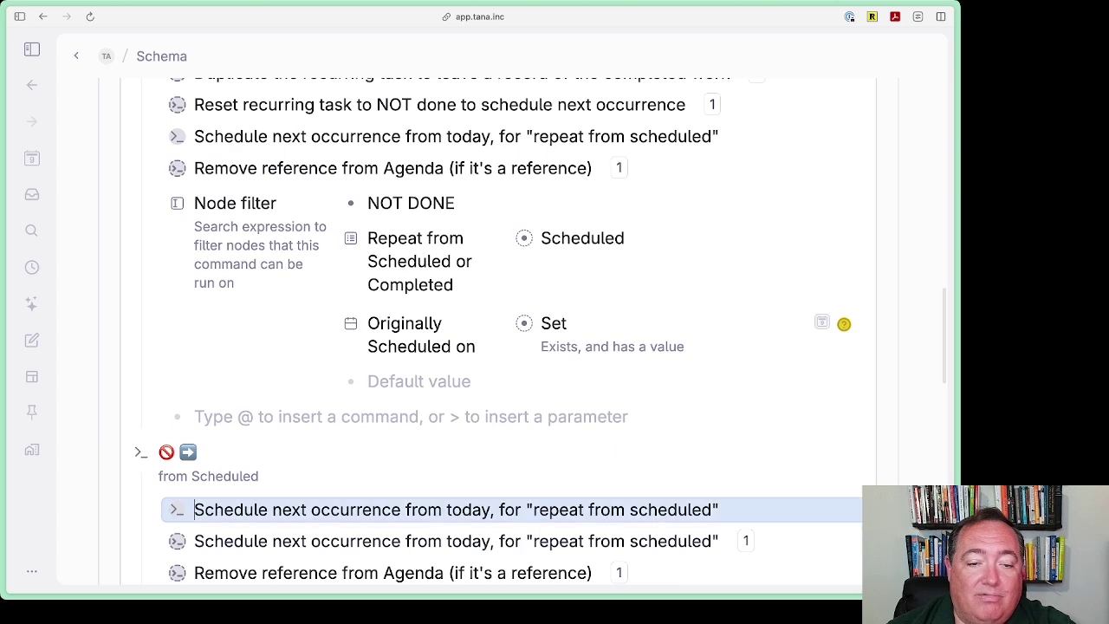
{"action": "key", "text": "BackSpace"}
- Check the 🚫➡️ from Scheduled command's remaining steps and node filter, and collapse both from Scheduled commands
{"action": "scroll", "coordinate": [675, 459], "scroll_direction": "down", "scroll_amount": 3}
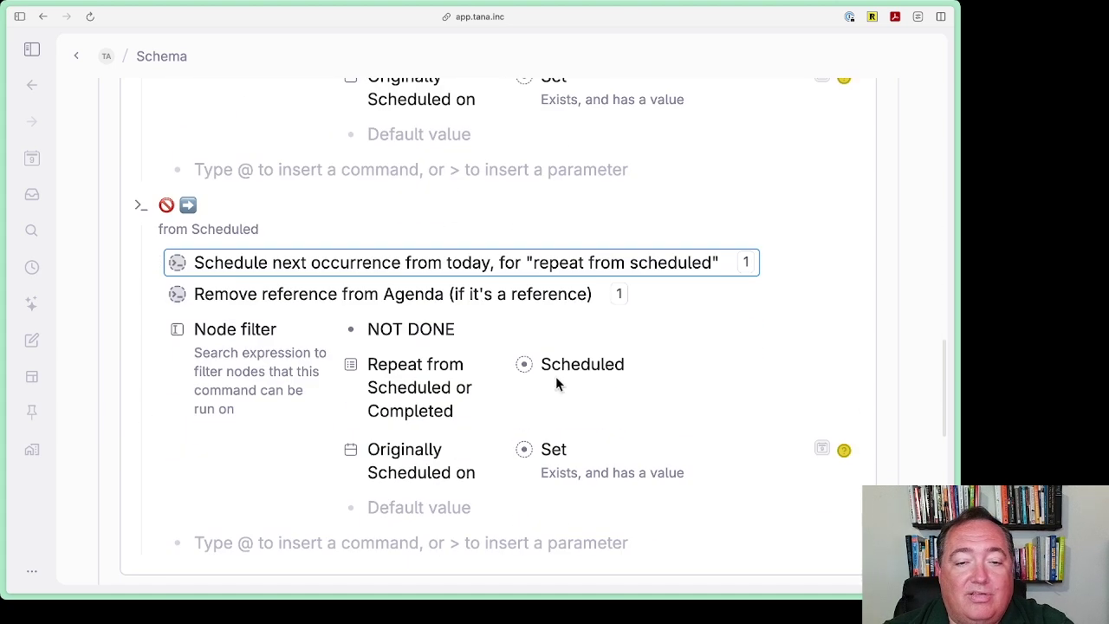
{"action": "scroll", "coordinate": [503, 390], "scroll_direction": "up", "scroll_amount": 4}
{"action": "scroll", "coordinate": [294, 433], "scroll_direction": "up", "scroll_amount": 4}
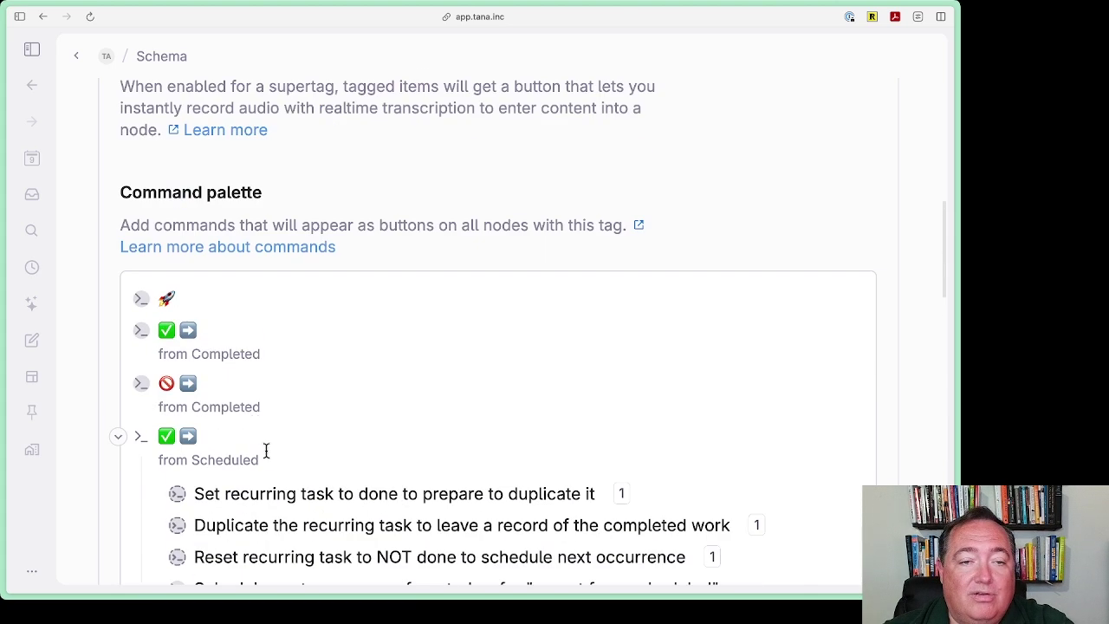
{"action": "left_click", "coordinate": [115, 441]}
{"action": "left_click", "coordinate": [118, 492]}
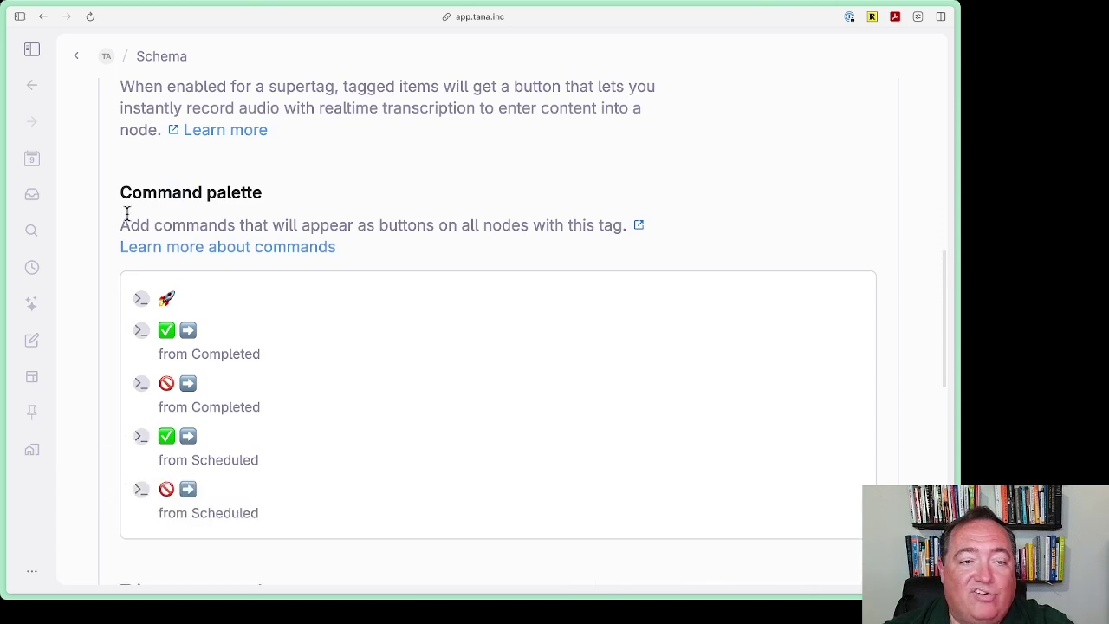
- Return to today's note with the recurring task panel closed, and delete the two completed tasks under Test
{"action": "left_click", "coordinate": [33, 85]}
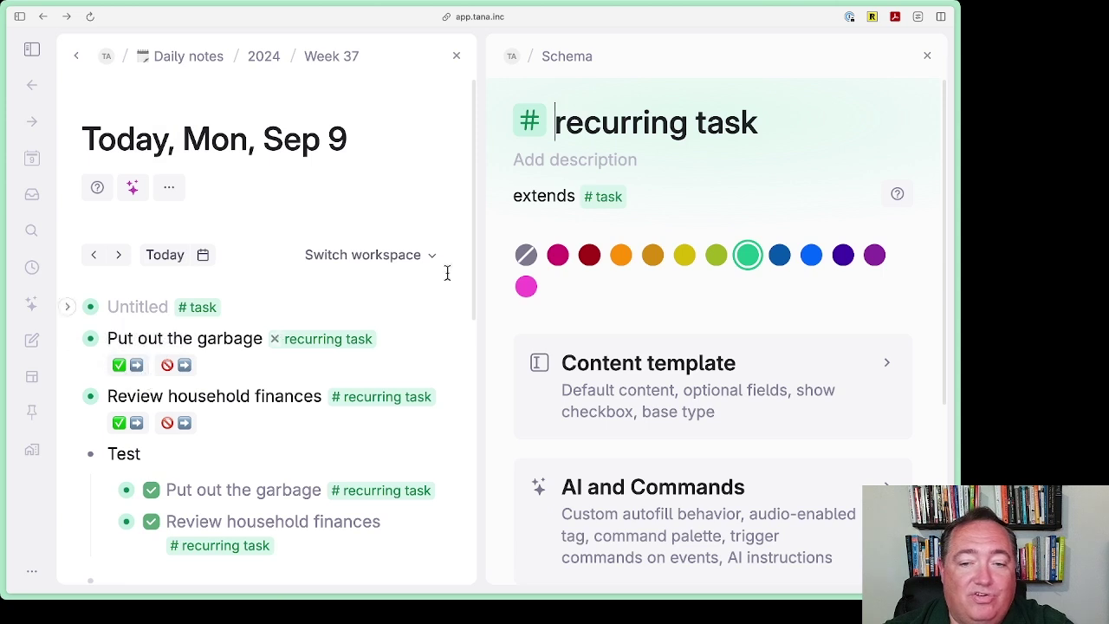
{"action": "left_click", "coordinate": [927, 57]}
{"action": "scroll", "coordinate": [601, 292], "scroll_direction": "down", "scroll_amount": 3}
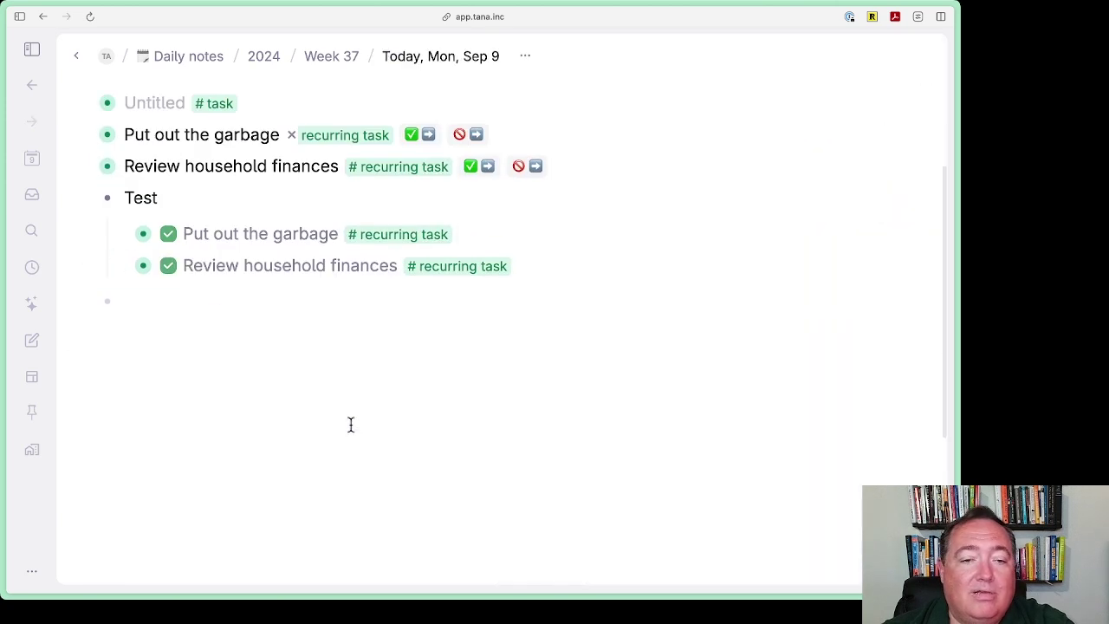
{"action": "left_click", "coordinate": [223, 234]}
{"action": "left_click", "coordinate": [238, 262], "text": "shift"}
{"action": "key", "text": "BackSpace"}
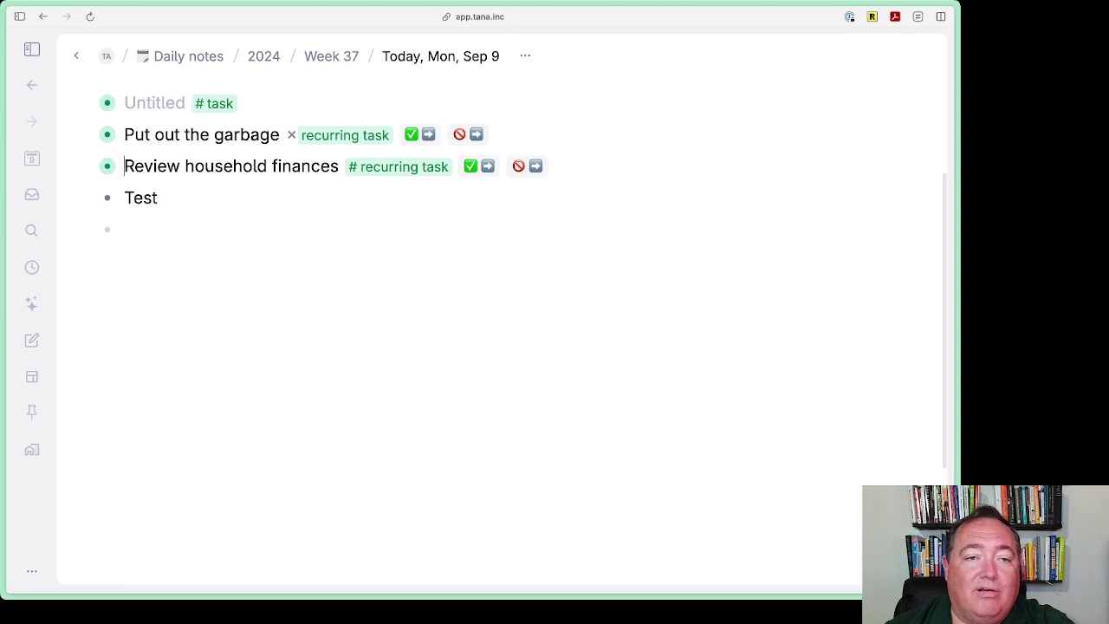
- Expand Put out the garbage and Review household finances to view their Scheduled on dates
{"action": "key", "text": "super+Down"}
{"action": "key", "text": "Down"}
{"action": "key", "text": "Down"}
{"action": "key", "text": "Down"}
{"action": "key", "text": "Down"}
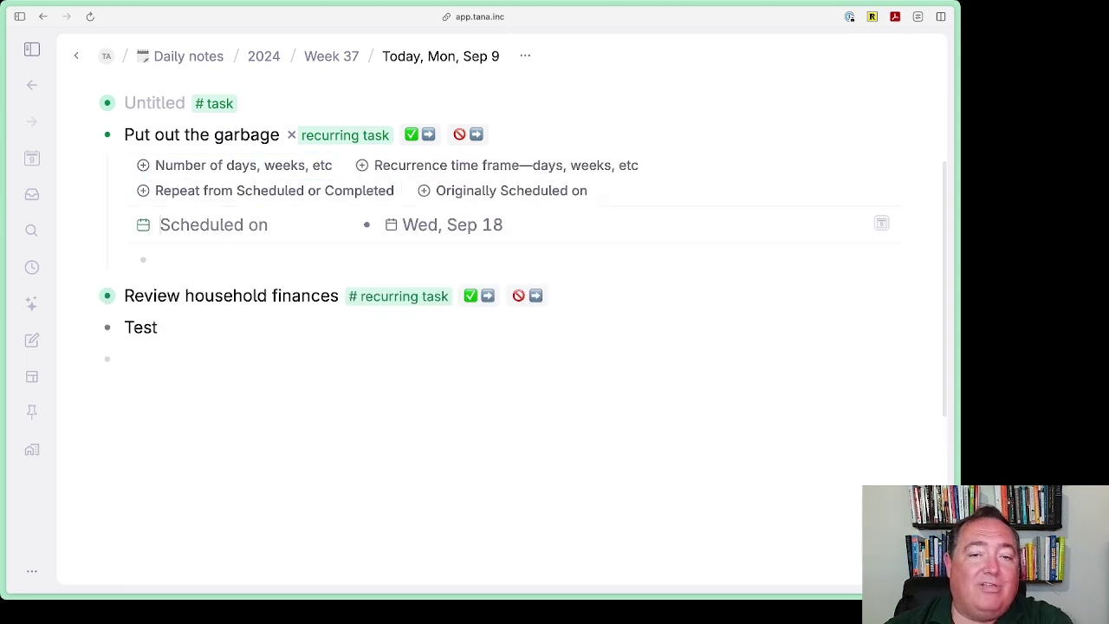
{"action": "key", "text": "super+Down"}
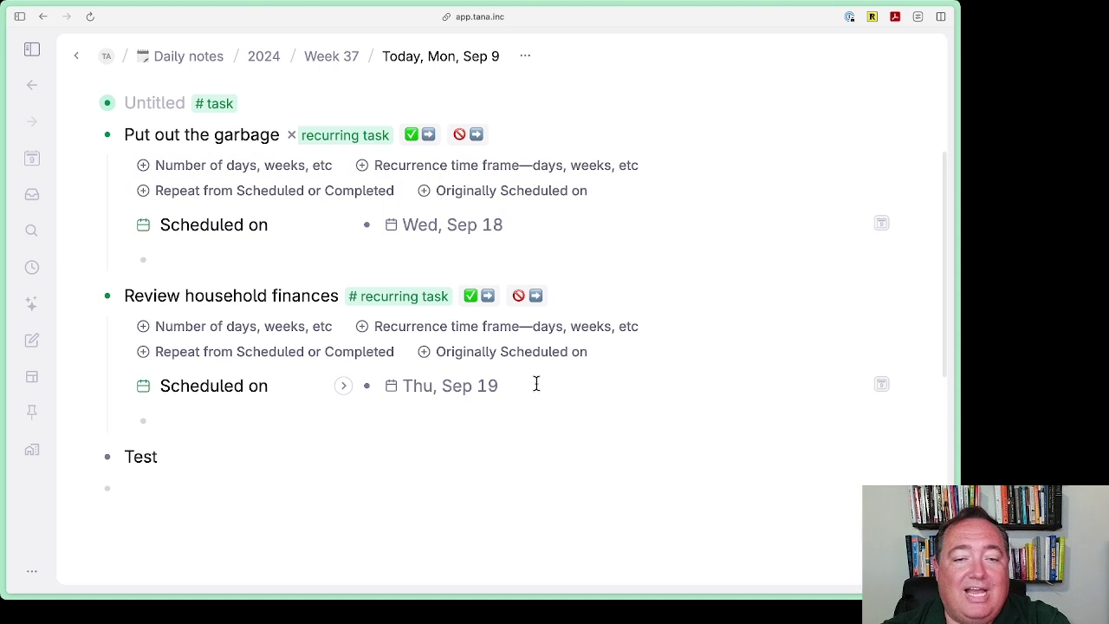
- Set Review household finances' Number of days, weeks, etc to 8, and collapse and re-expand the task to hide the field
{"action": "left_click", "coordinate": [216, 333]}
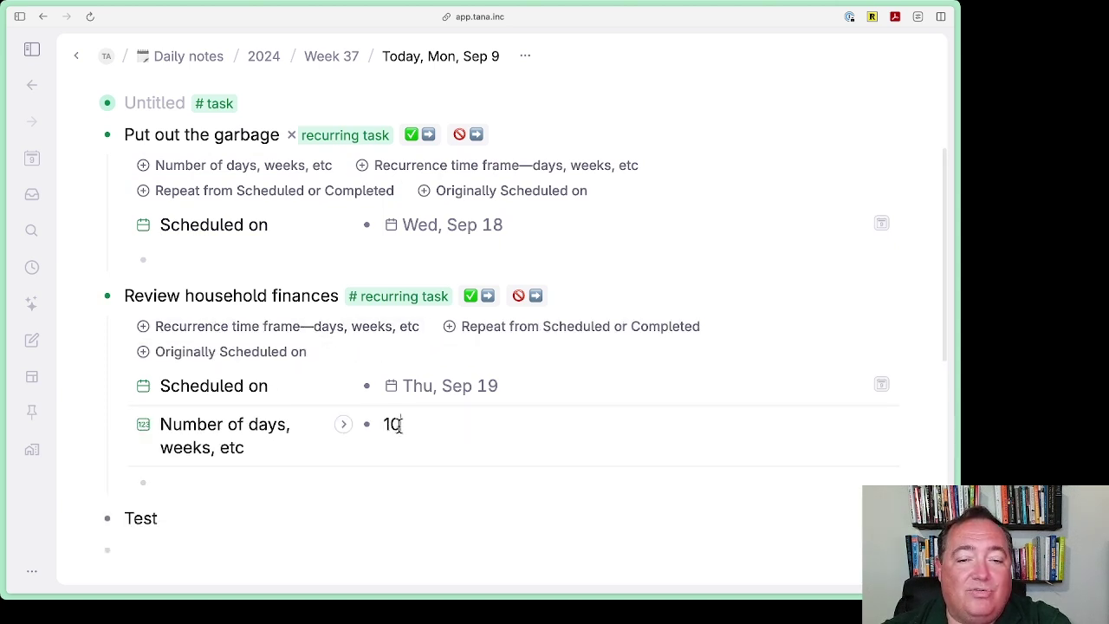
{"action": "key", "text": "BackSpace"}
{"action": "key", "text": "BackSpace"}
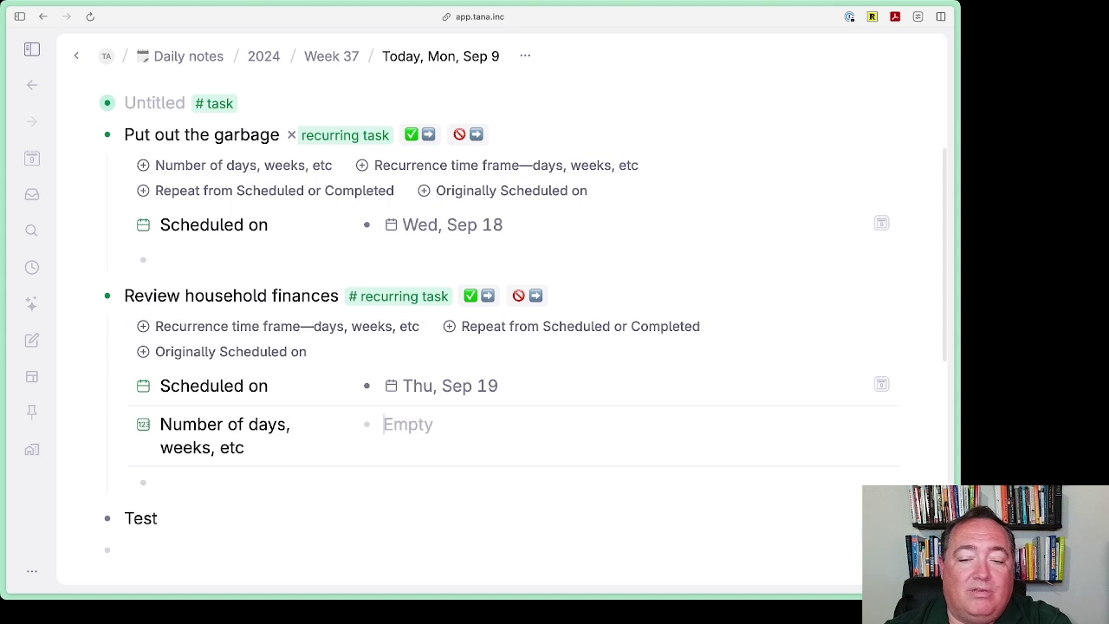
{"action": "type", "text": "7"}
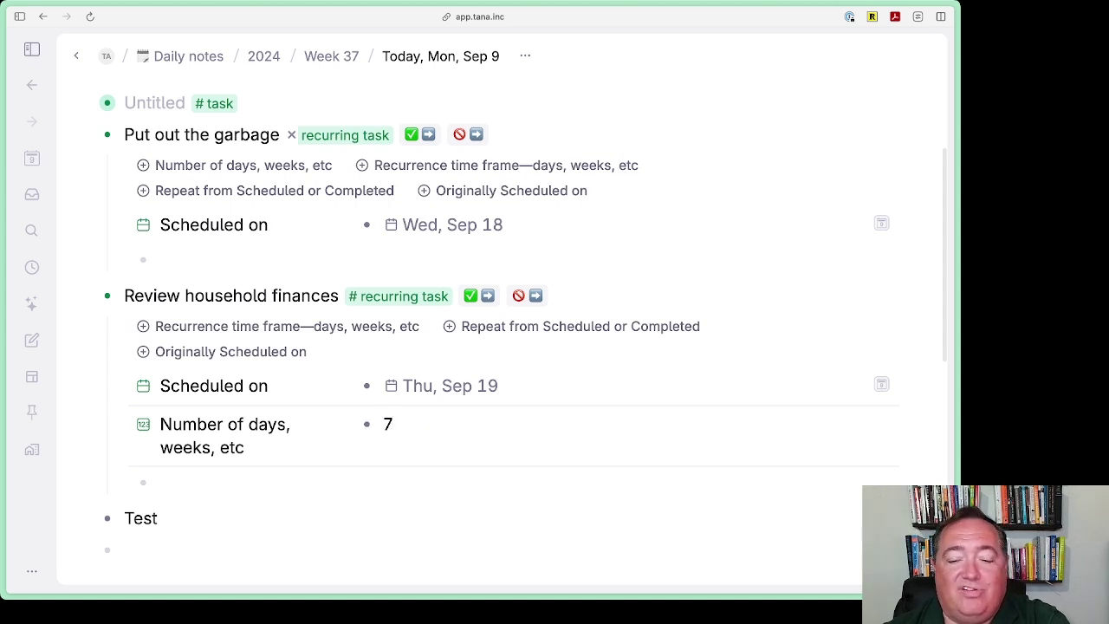
{"action": "key", "text": "BackSpace"}
{"action": "type", "text": "8"}
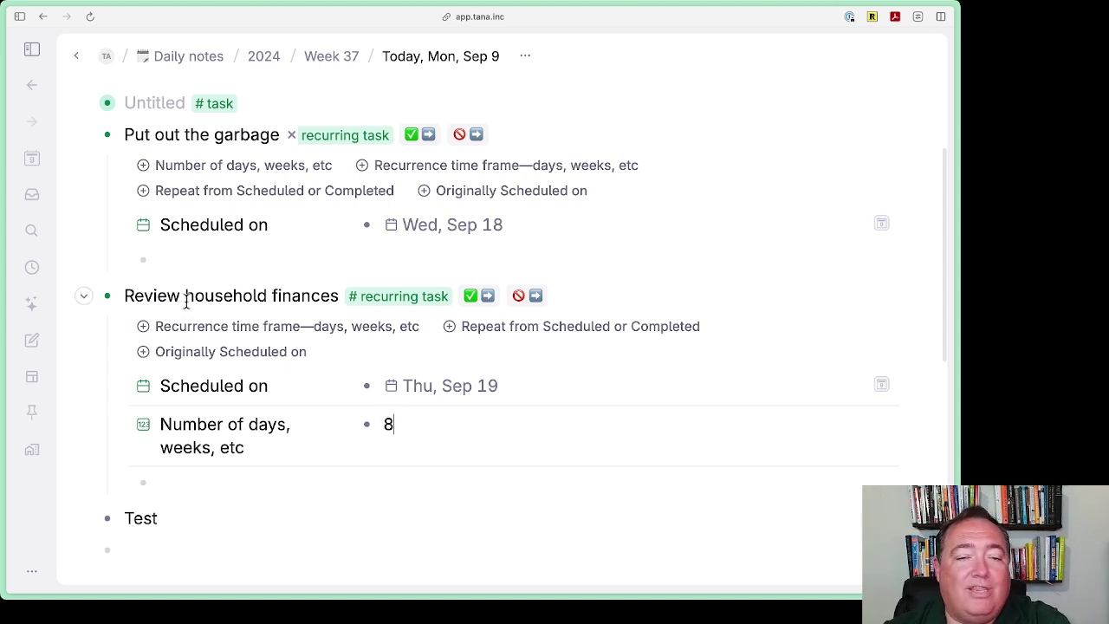
{"action": "left_click", "coordinate": [84, 302]}
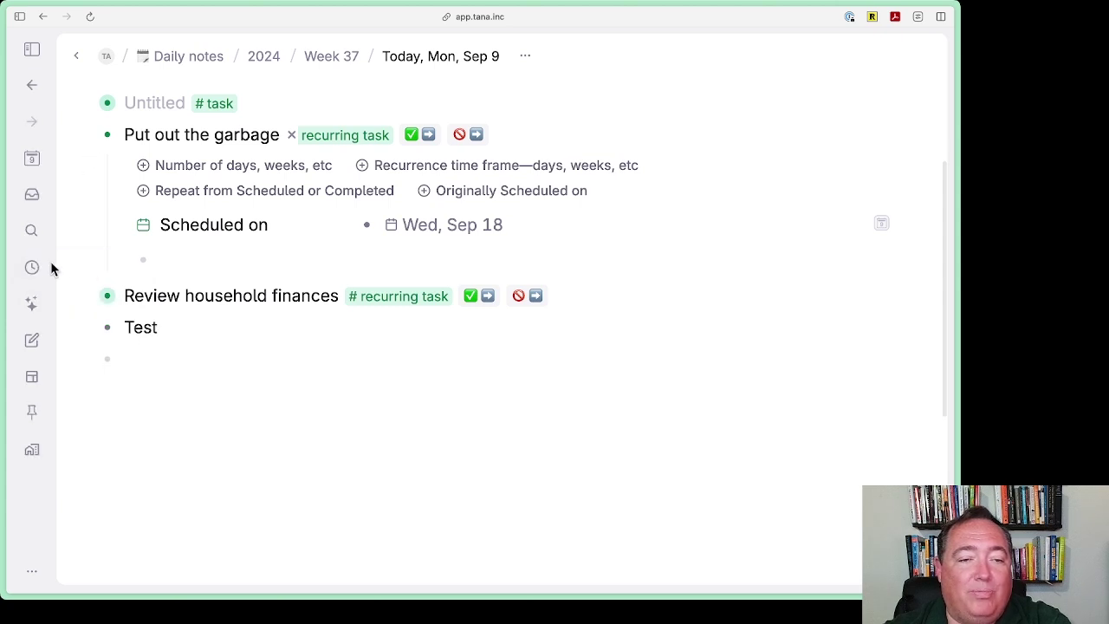
{"action": "left_click", "coordinate": [83, 302]}
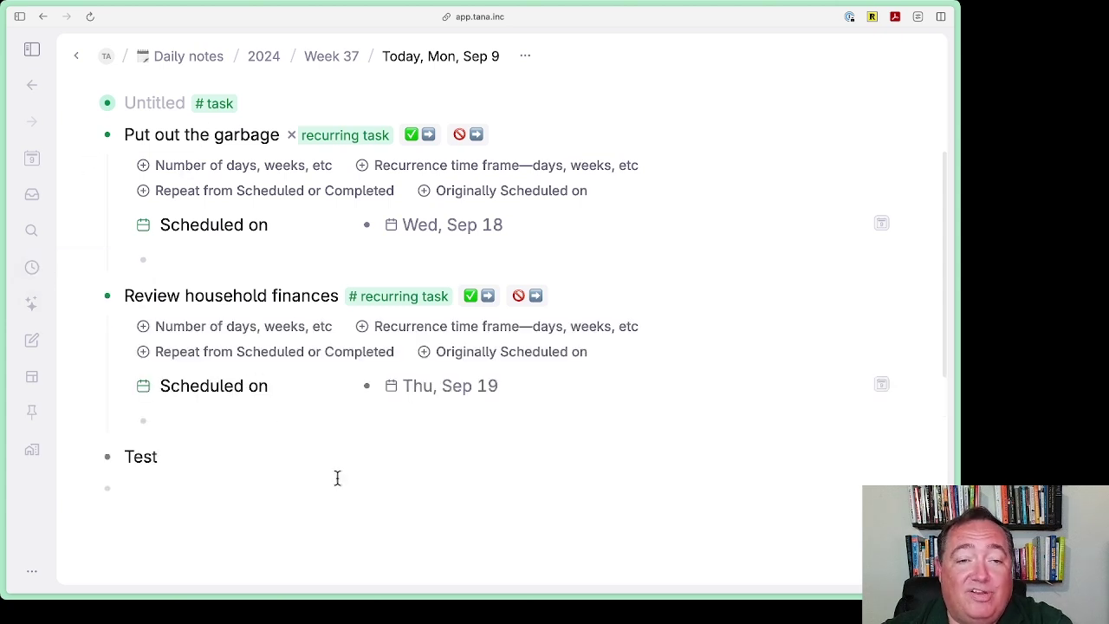
- Add a reference to Put out the garbage under Test and run its 🚫➡️ command
{"action": "left_click", "coordinate": [200, 487]}
{"action": "key", "text": "Tab"}
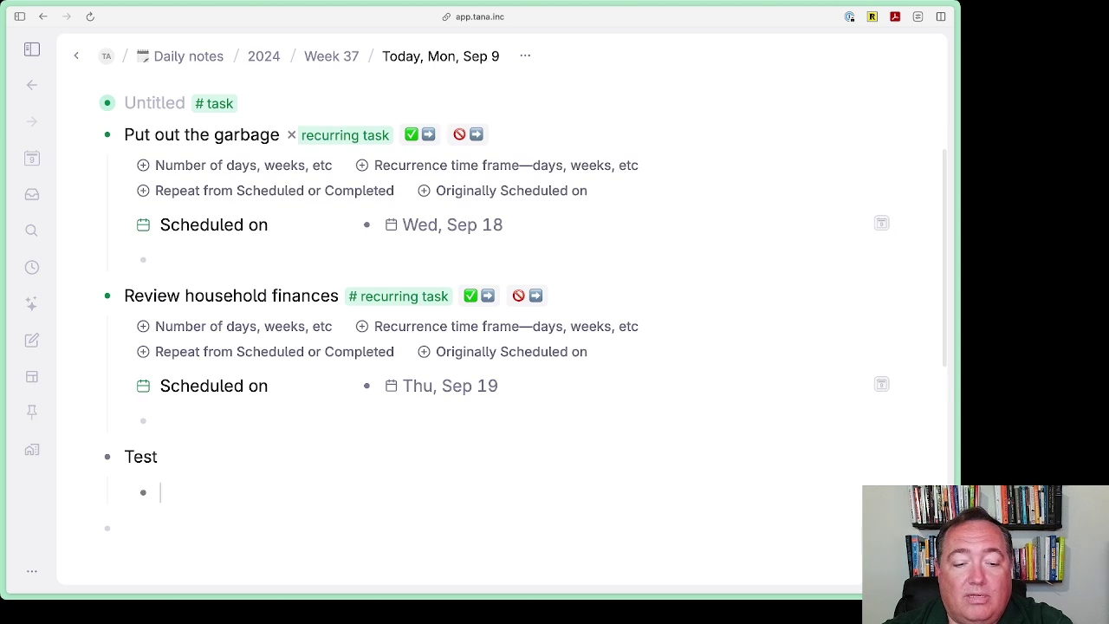
{"action": "key", "text": "super+v"}
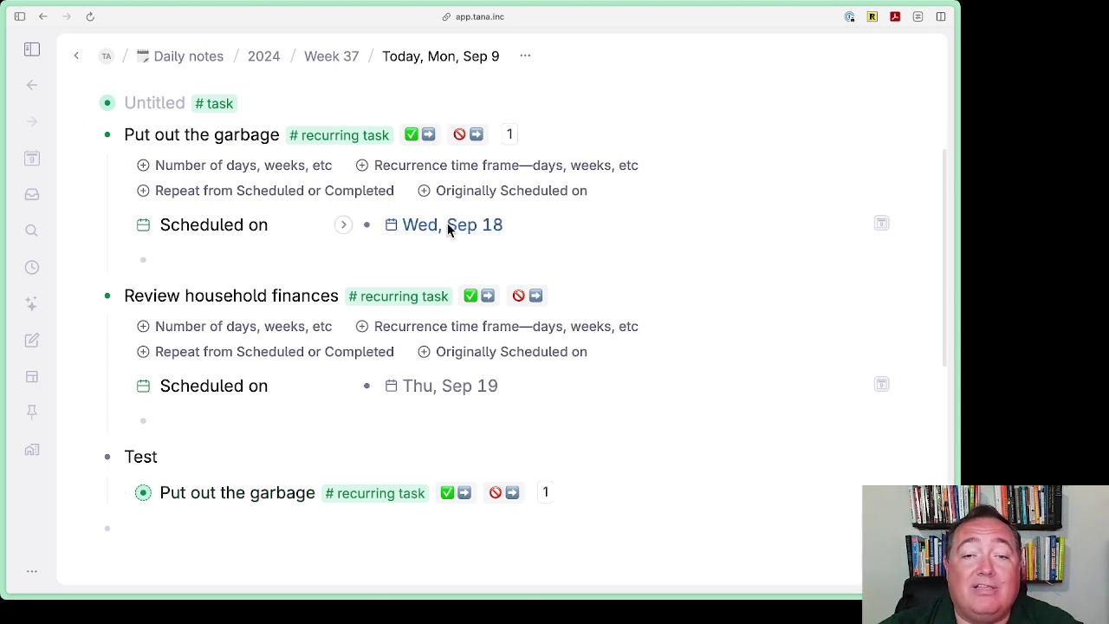
{"action": "left_click", "coordinate": [511, 493]}
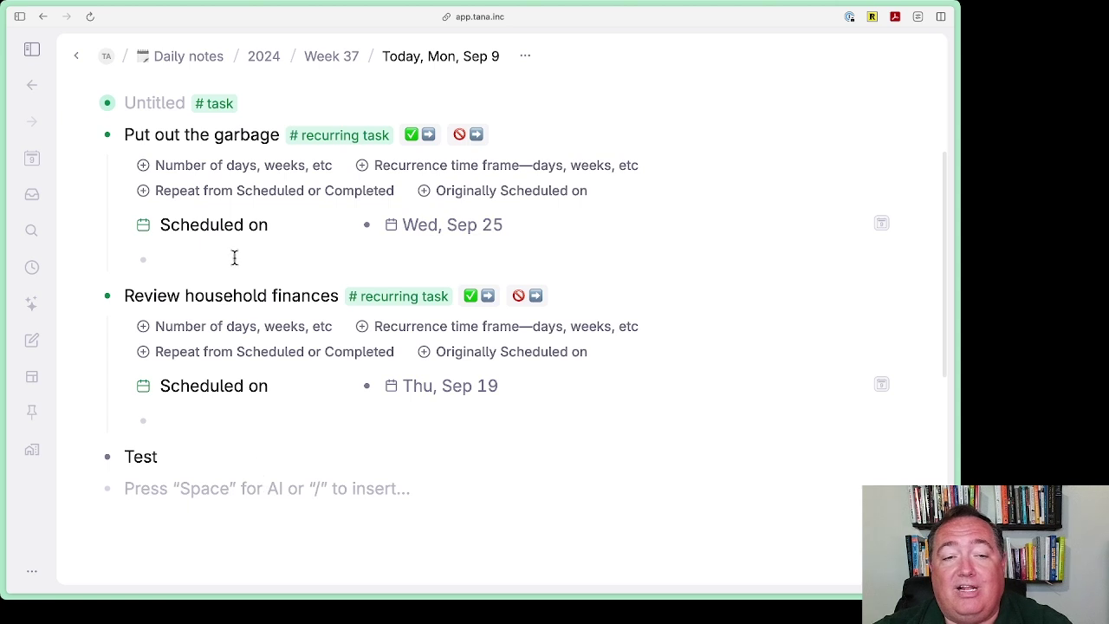
- Add a reference to Review household finances as a child of the Test node
{"action": "left_click", "coordinate": [222, 285]}
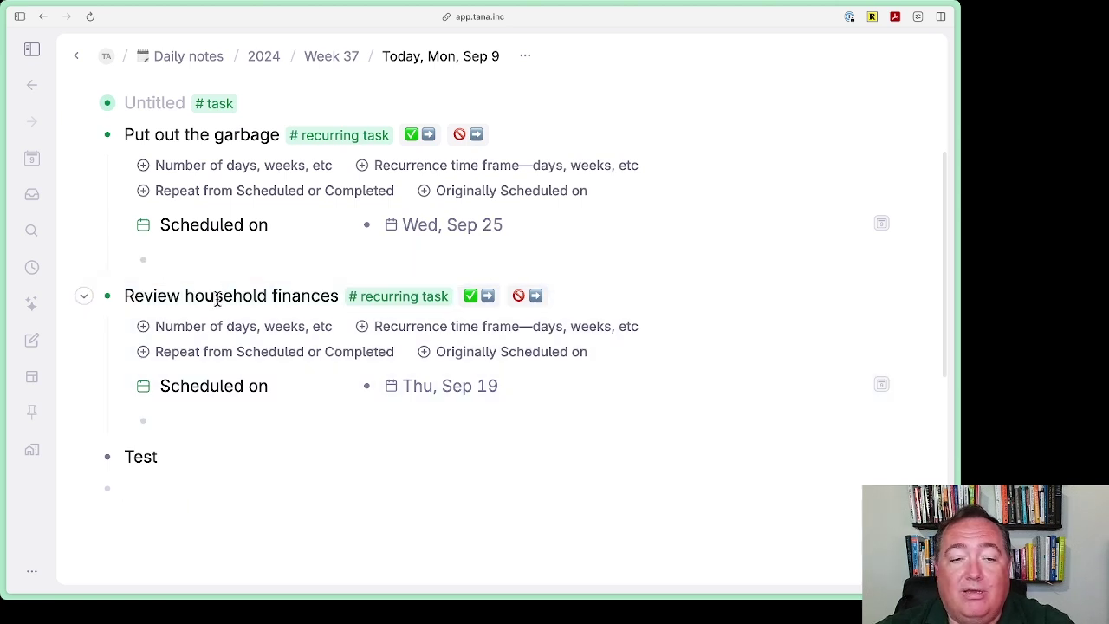
{"action": "left_click", "coordinate": [170, 483]}
{"action": "key", "text": "Tab"}
{"action": "key", "text": "super+v"}
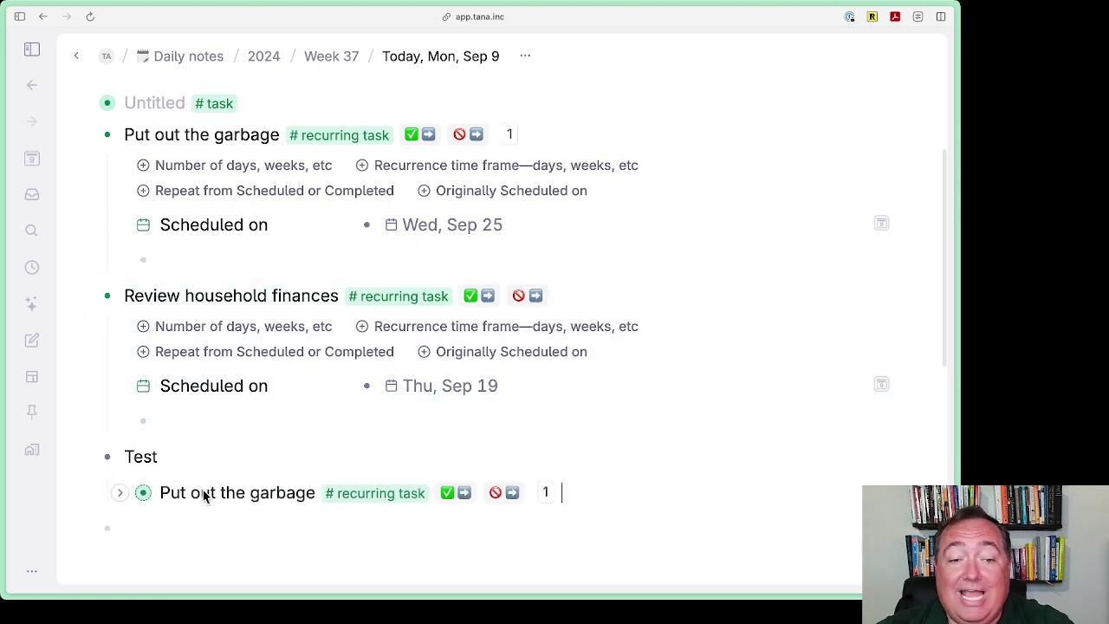
{"action": "key", "text": "super+z"}
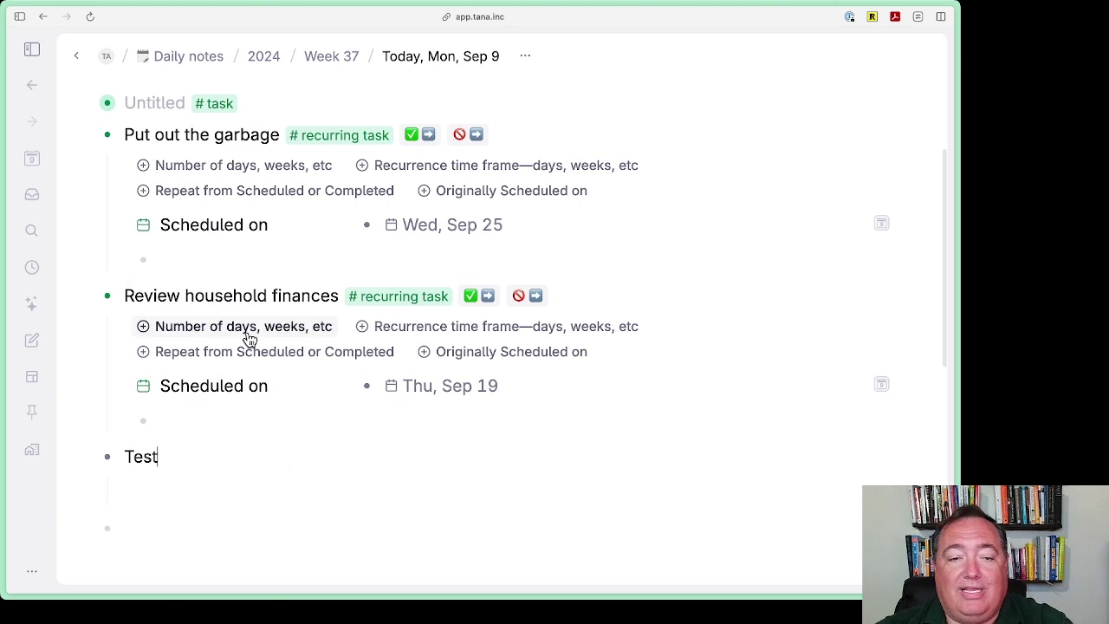
{"action": "left_click", "coordinate": [206, 495]}
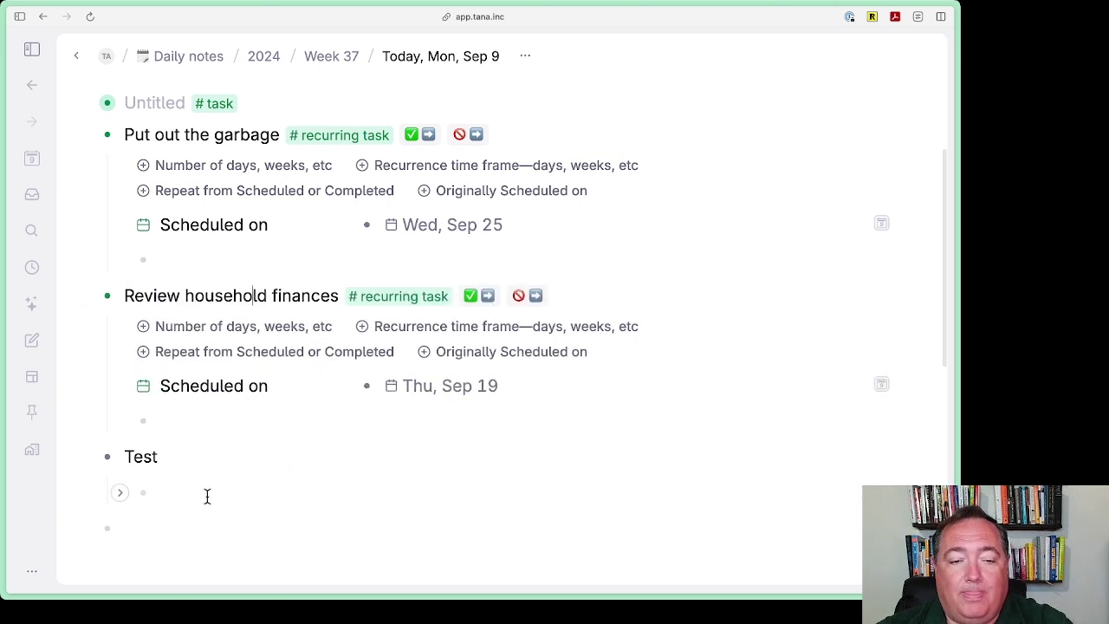
{"action": "key", "text": "super+v"}
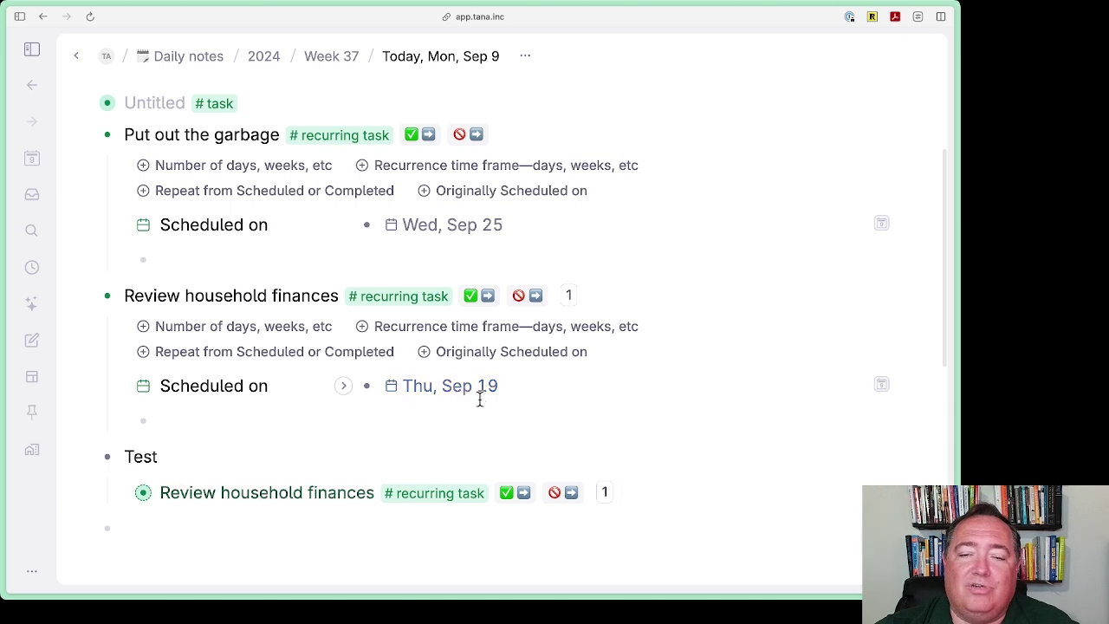
- Run the 🚫➡️ command on the Review household finances reference and collapse both recurring tasks
{"action": "left_click", "coordinate": [571, 495]}
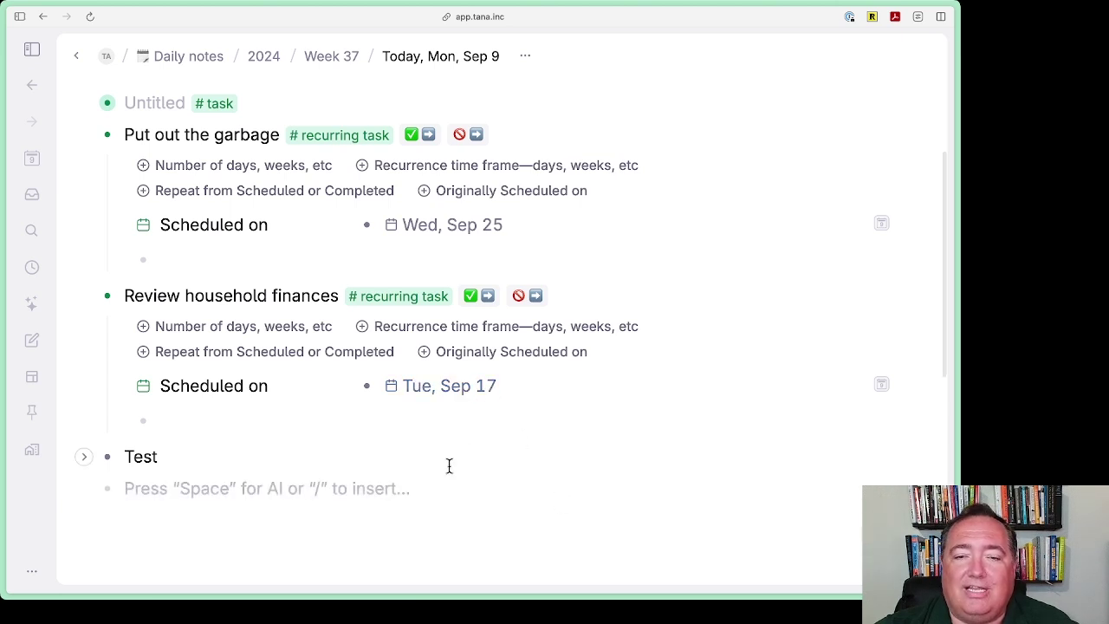
{"action": "left_click", "coordinate": [85, 295]}
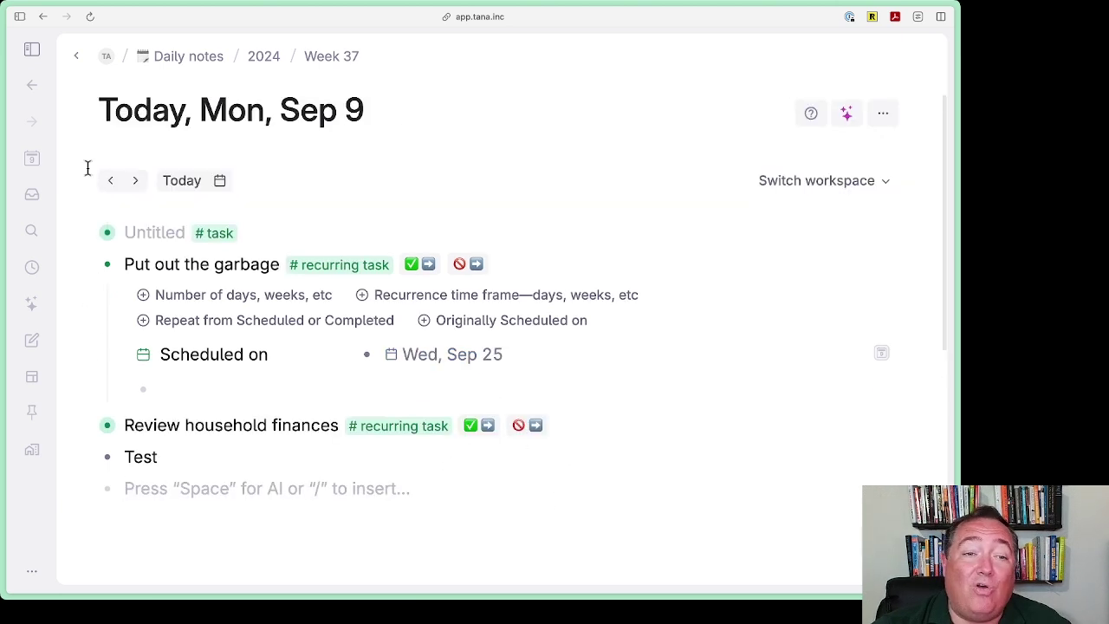
{"action": "left_click", "coordinate": [85, 264]}
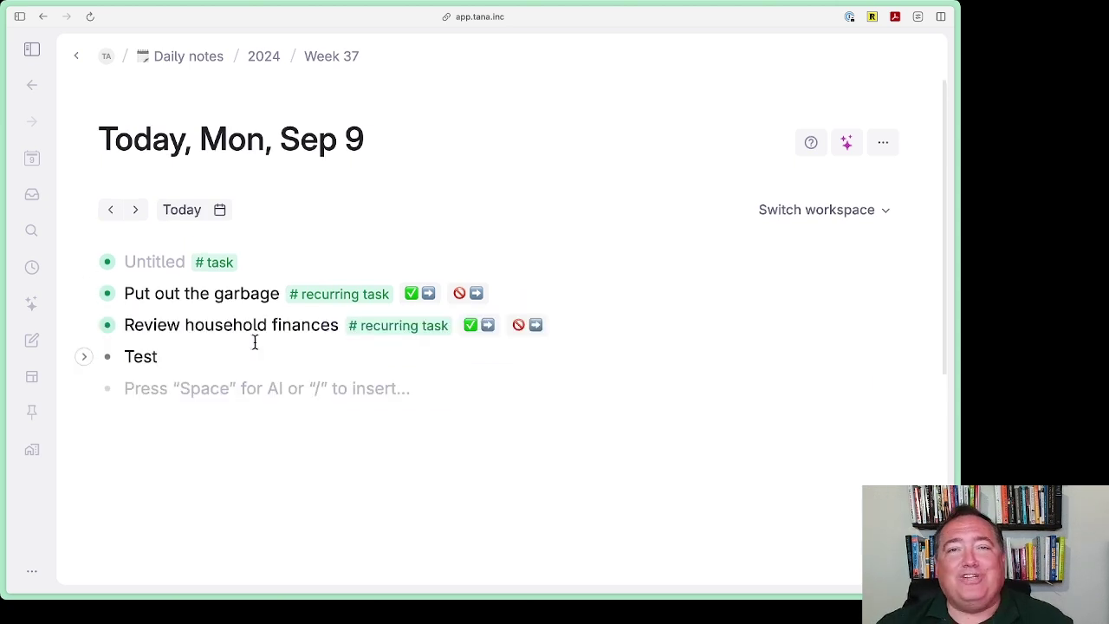